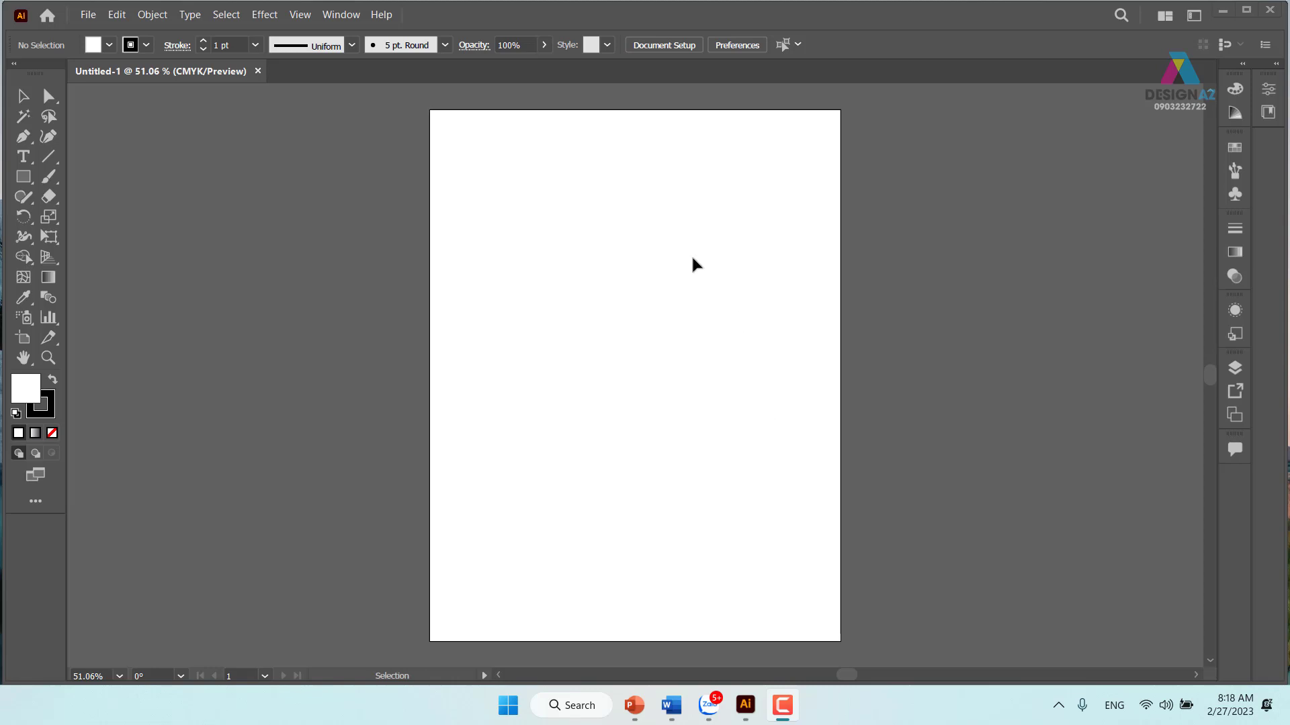
# Set the Untitled-1 document units to Centimeters in Document Setup.
pyautogui.click(606, 329)
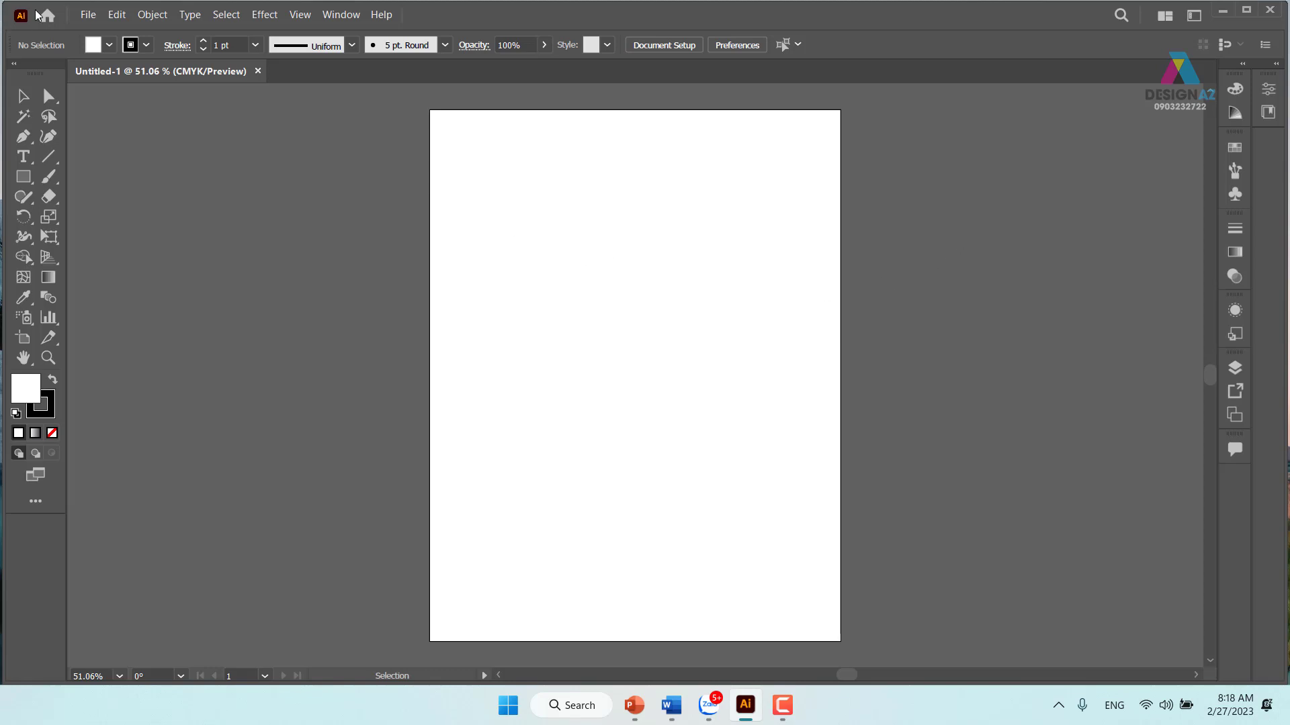
pyautogui.click(665, 46)
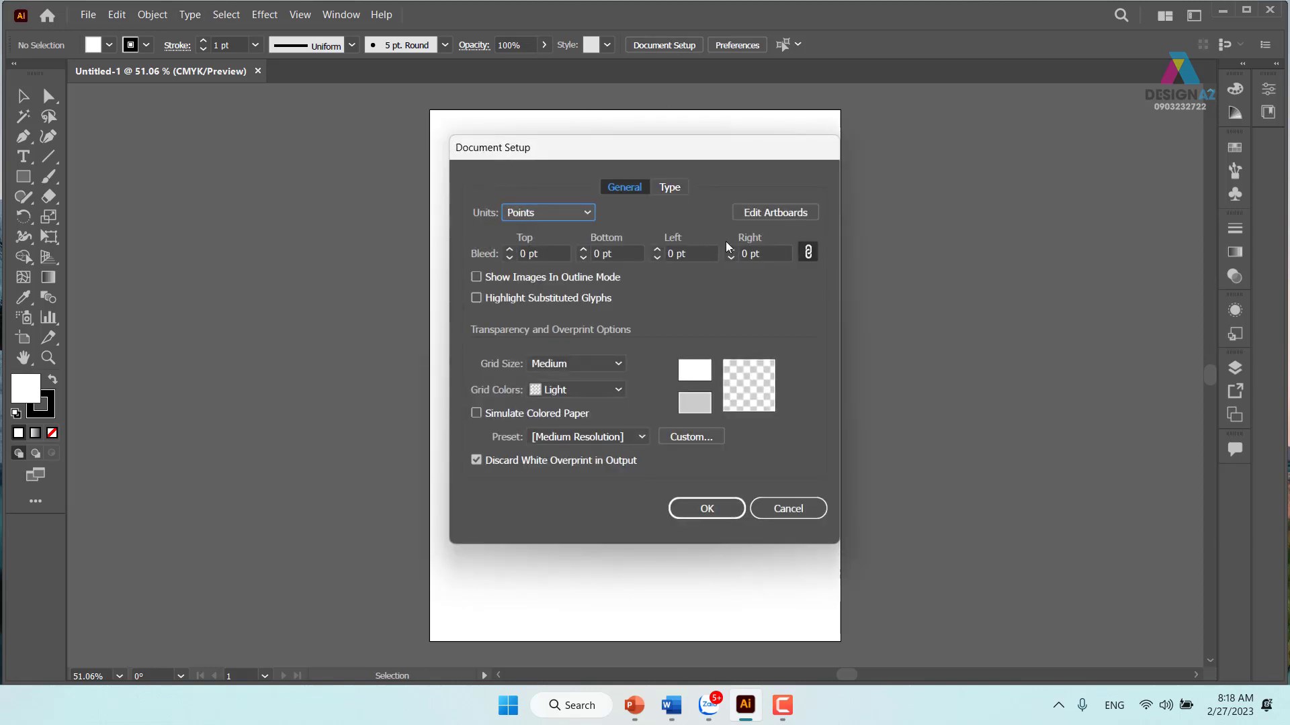
pyautogui.click(587, 214)
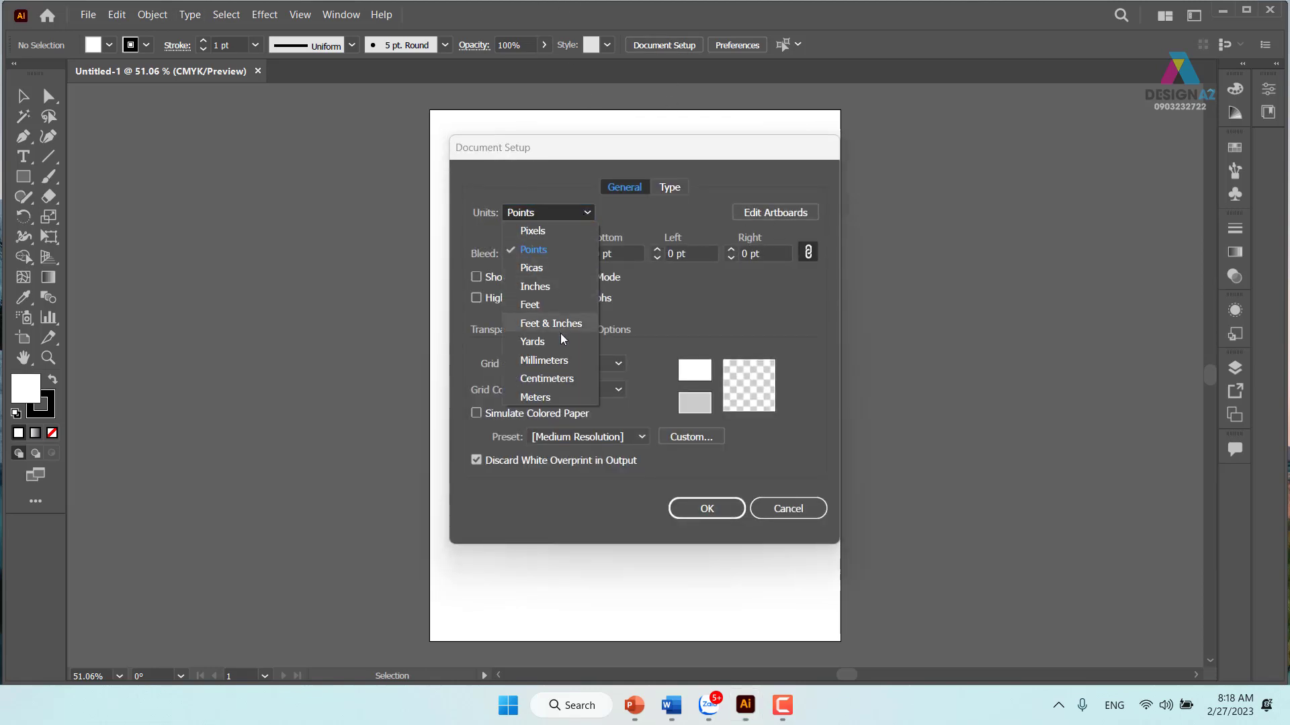
pyautogui.click(548, 379)
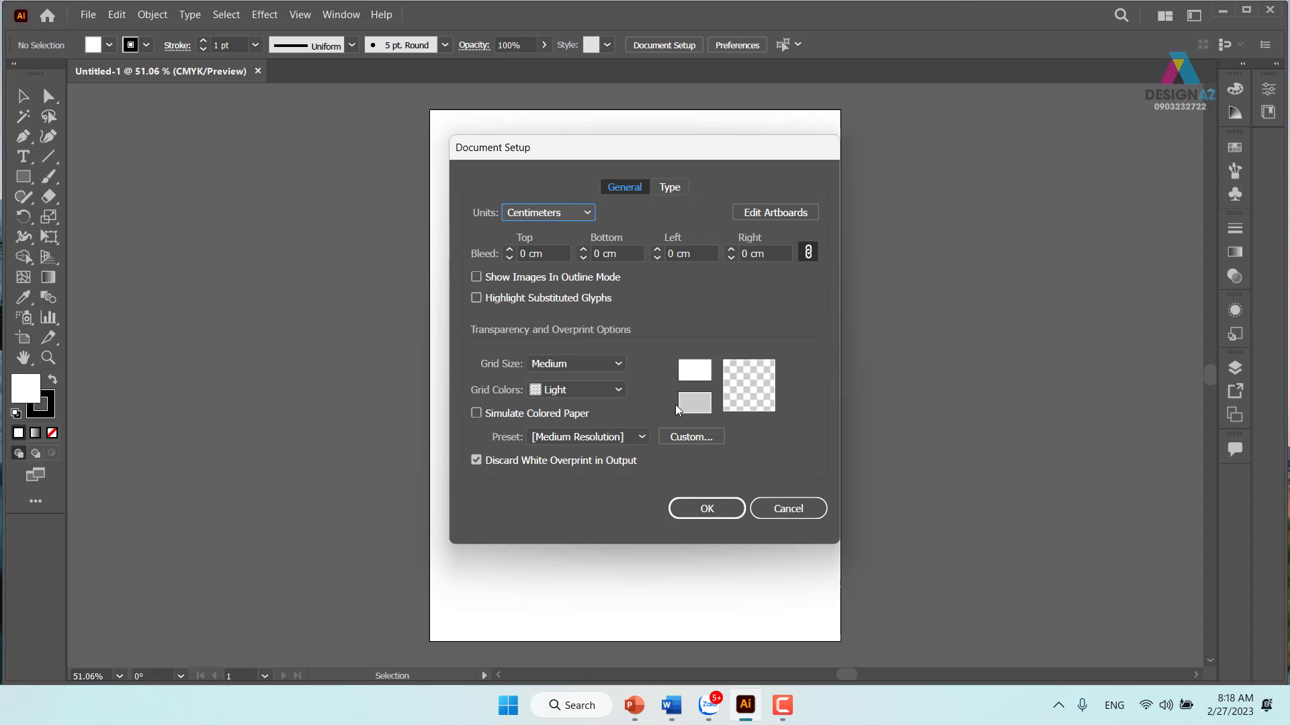
pyautogui.click(702, 514)
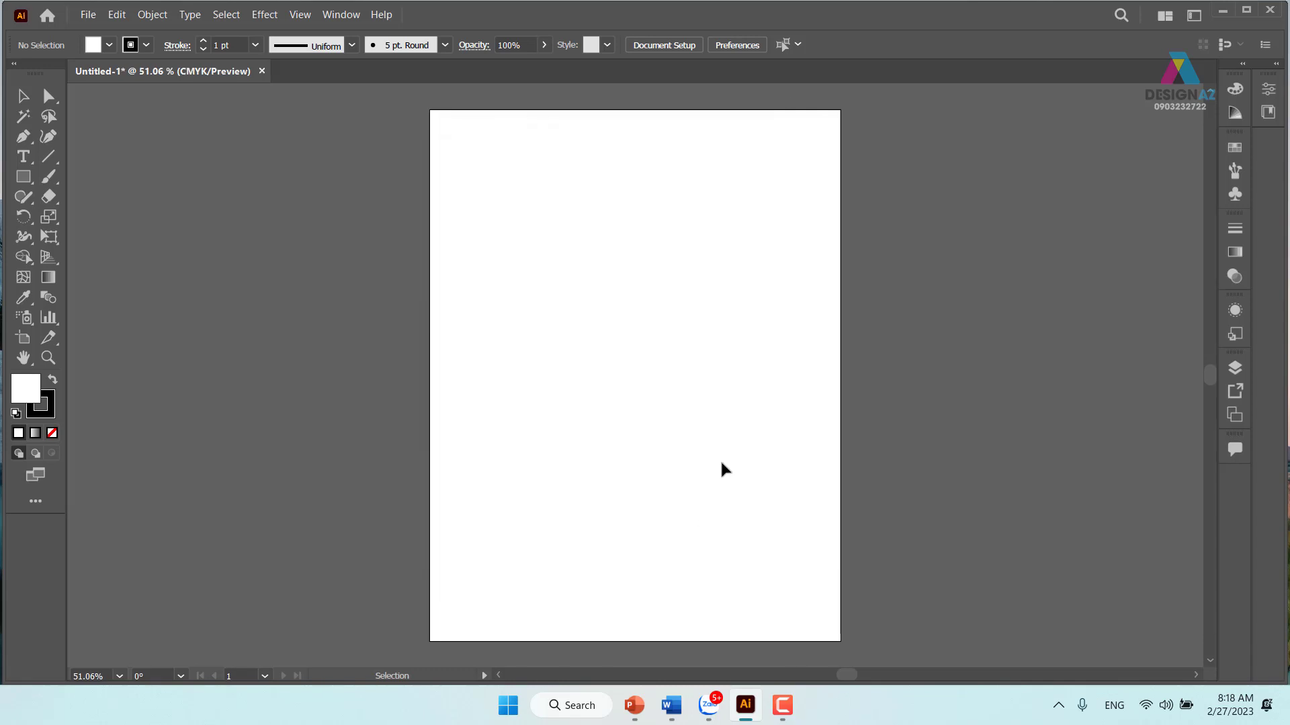
# Draw a small square near the artboard's upper left and zoom in on it.
pyautogui.click(18, 174)
pyautogui.moveTo(493, 233); pyautogui.dragTo(580, 321)
pyautogui.press('z')
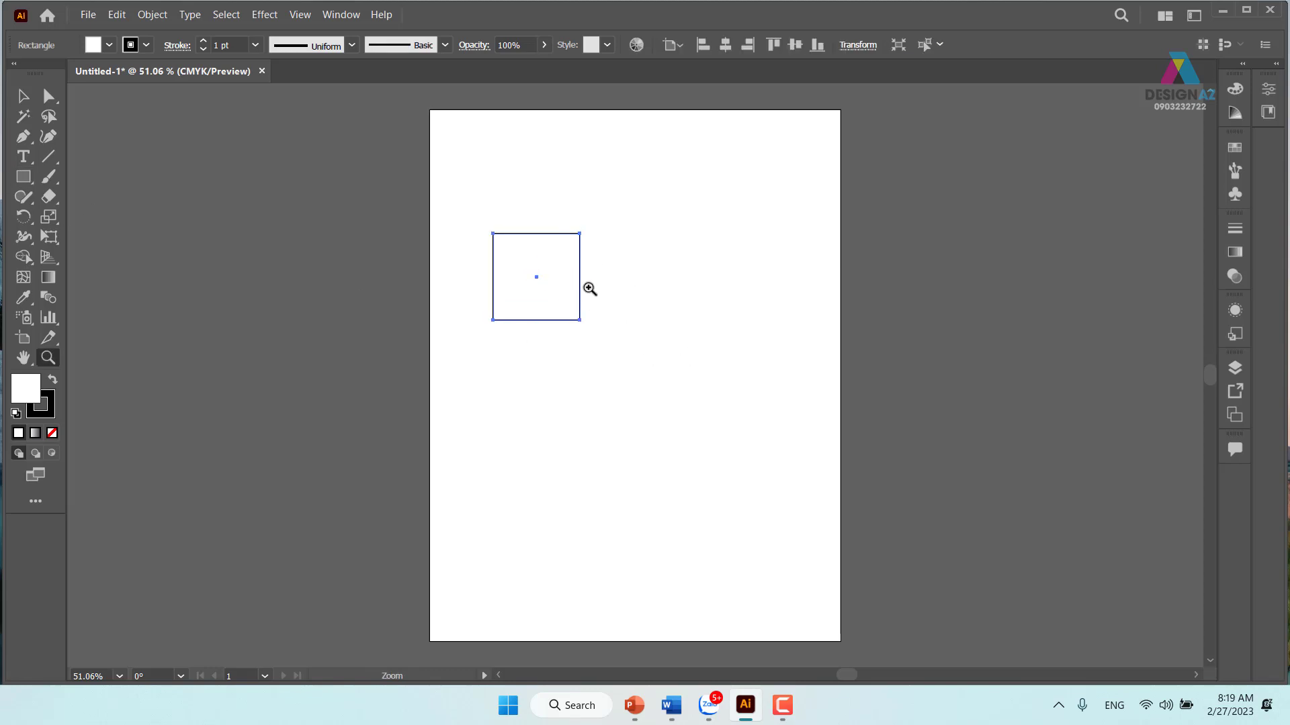
pyautogui.click(590, 289)
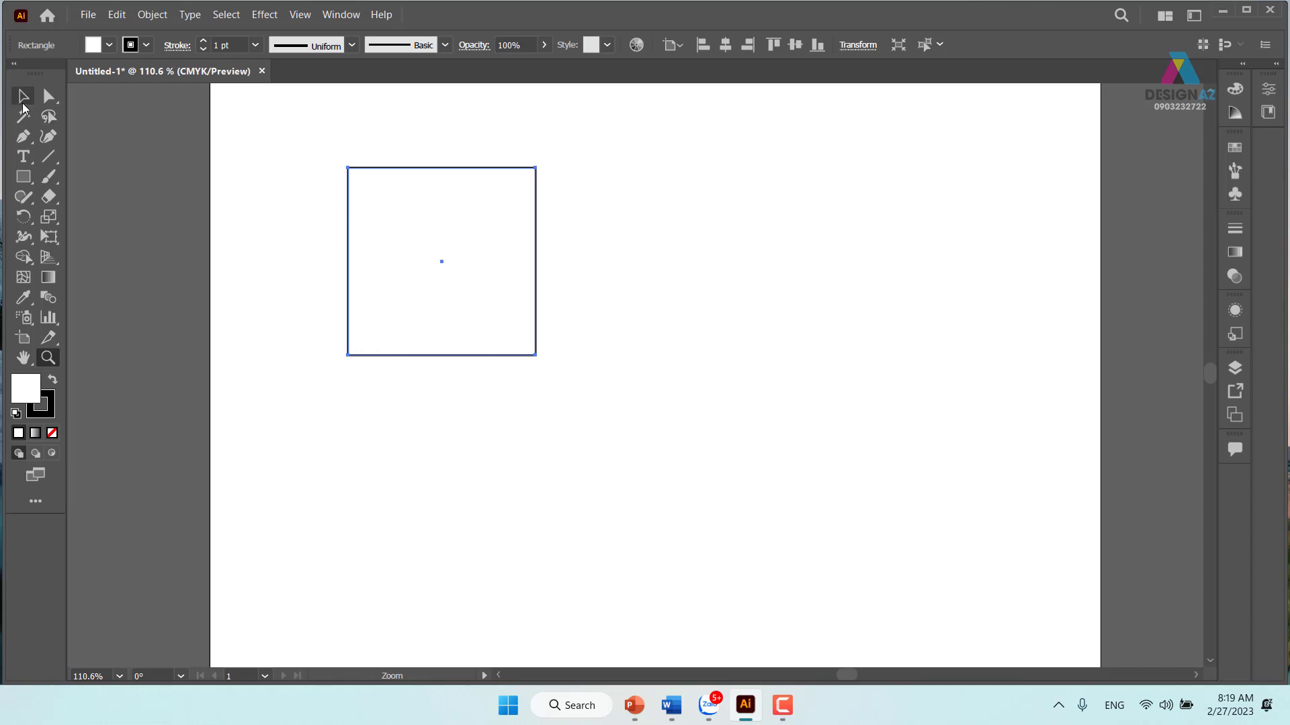
# Undo an extra second square and nudge the first square slightly left.
pyautogui.click(22, 96)
pyautogui.click(23, 177)
pyautogui.moveTo(640, 196); pyautogui.dragTo(771, 328)
pyautogui.hotkey('ctrl', 'z')
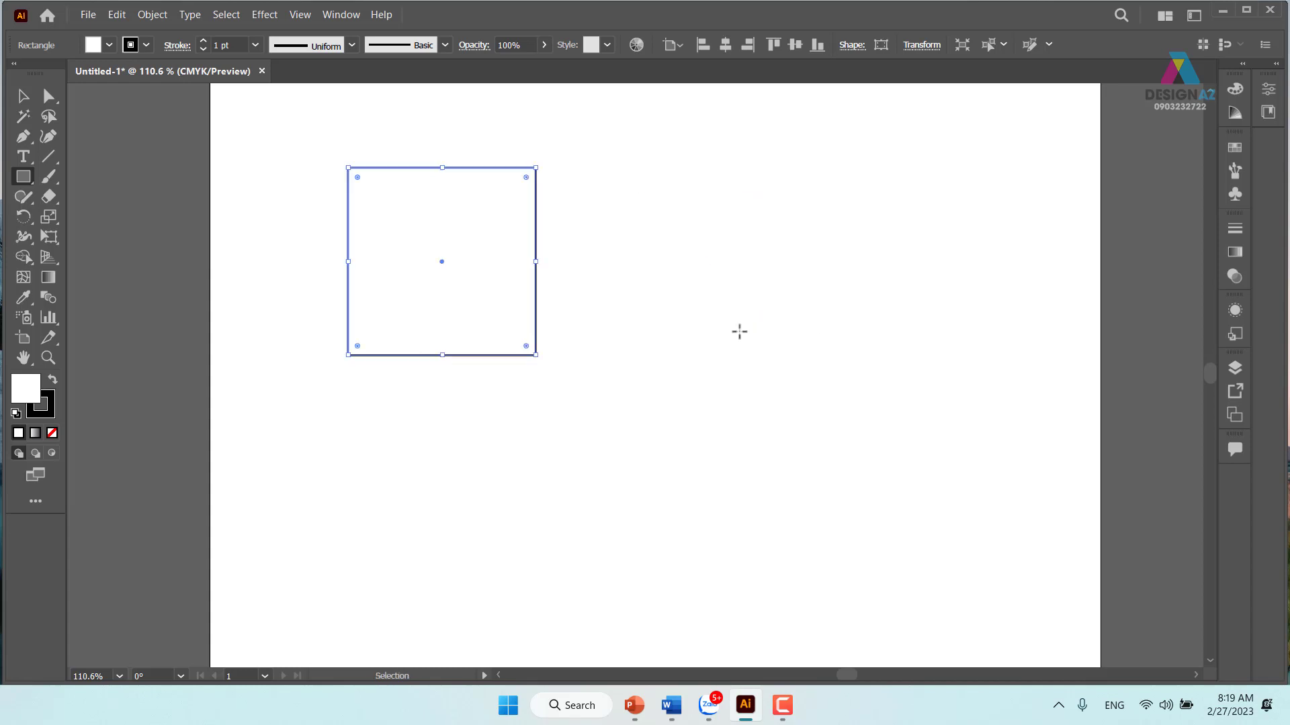
pyautogui.click(22, 96)
pyautogui.click(302, 215)
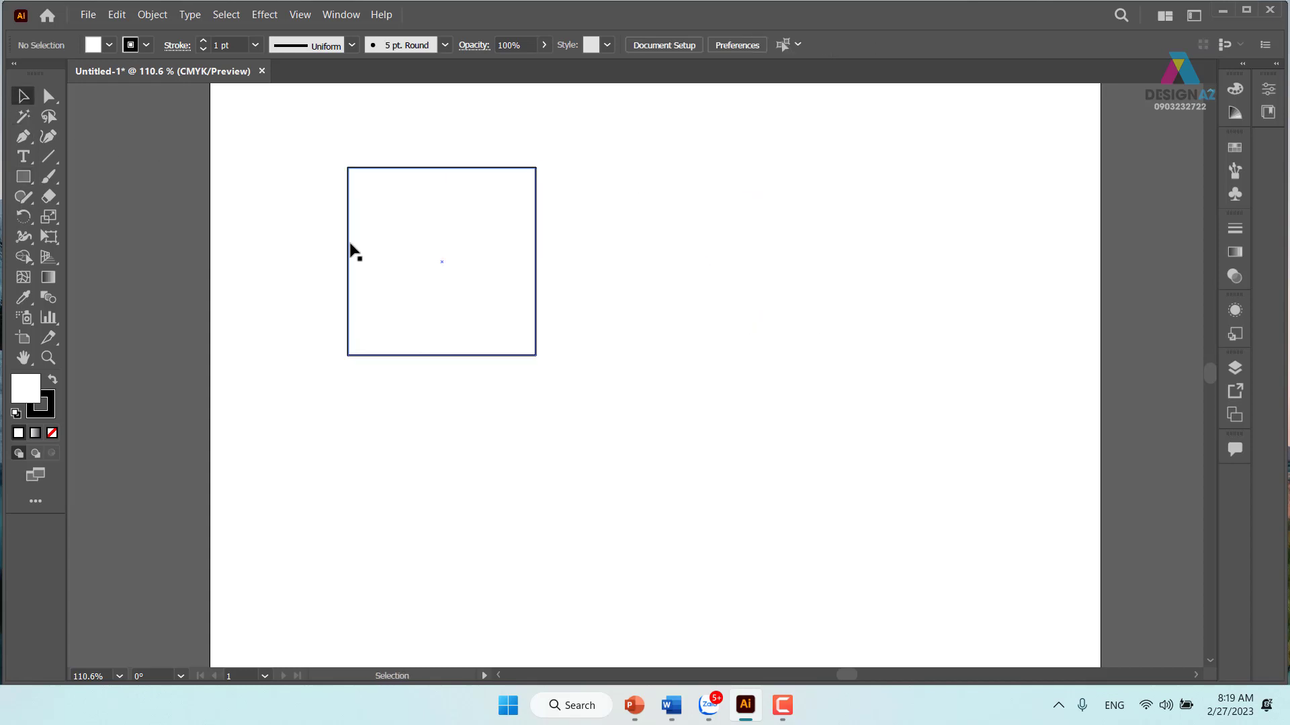
pyautogui.moveTo(347, 244); pyautogui.dragTo(294, 245)
pyautogui.click(514, 197)
pyautogui.click(398, 266)
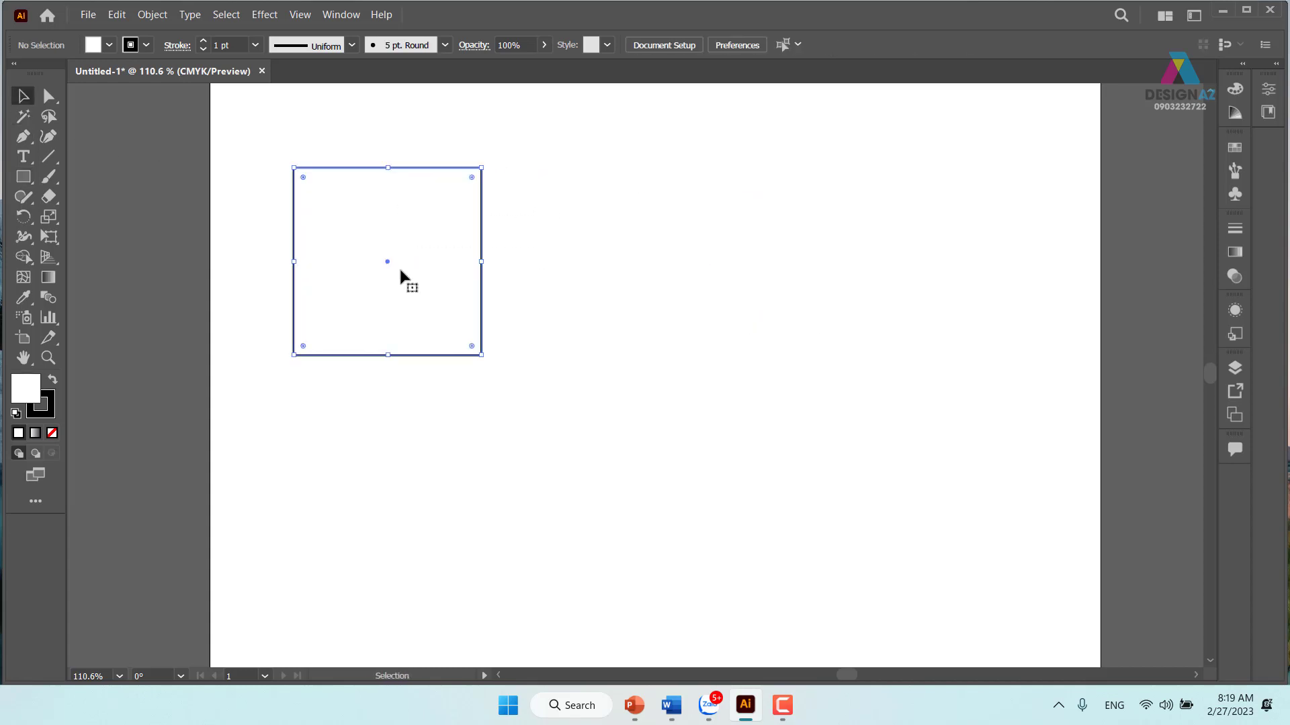
# Set the square's width to 10 cm in Transform, correcting a mistaken 40 cm entry.
pyautogui.click(899, 45)
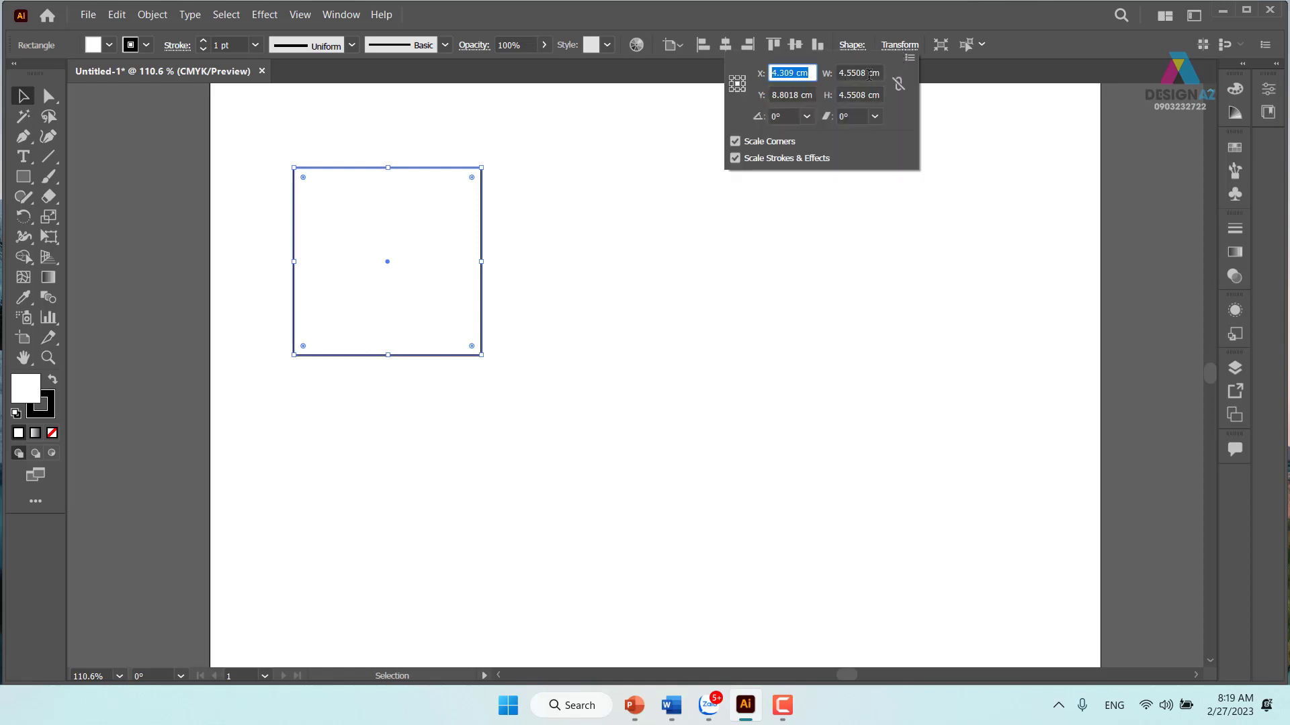
pyautogui.doubleClick(864, 74)
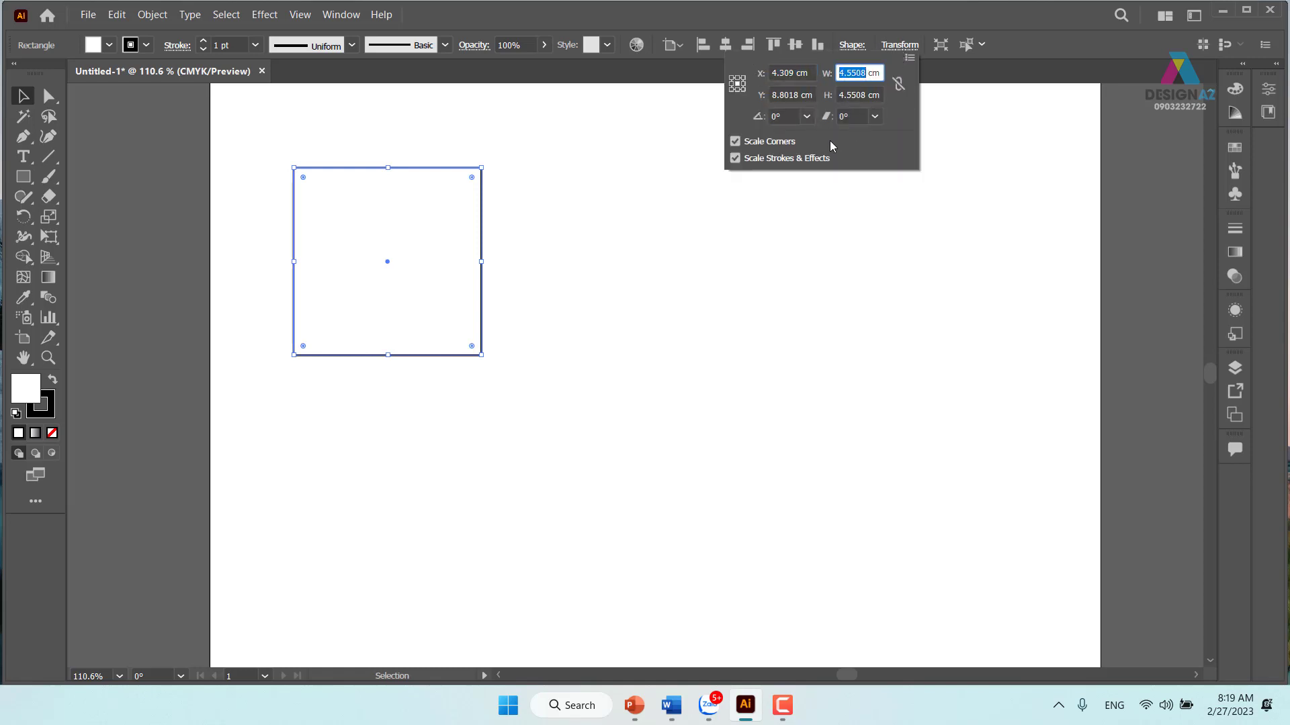
pyautogui.write('10')
pyautogui.press('BackSpace')
pyautogui.press('BackSpace')
pyautogui.write('40')
pyautogui.press('Tab')
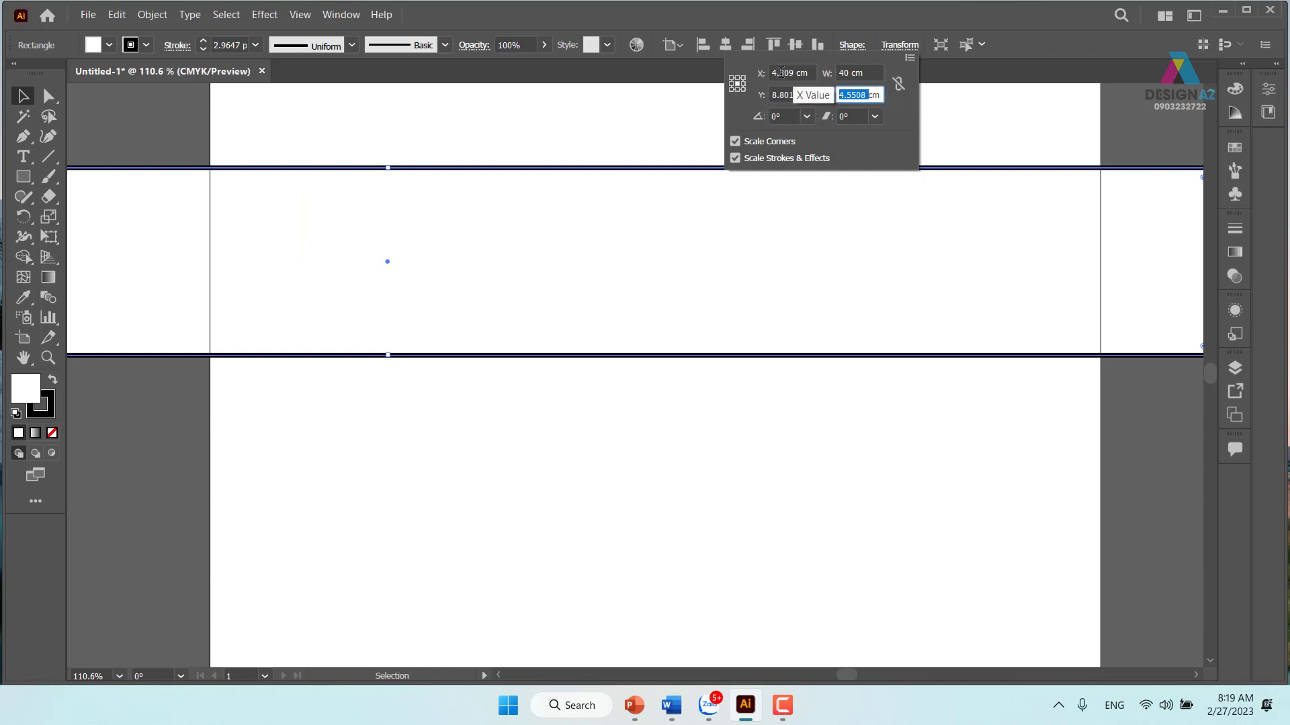
pyautogui.click(868, 73)
pyautogui.write('10')
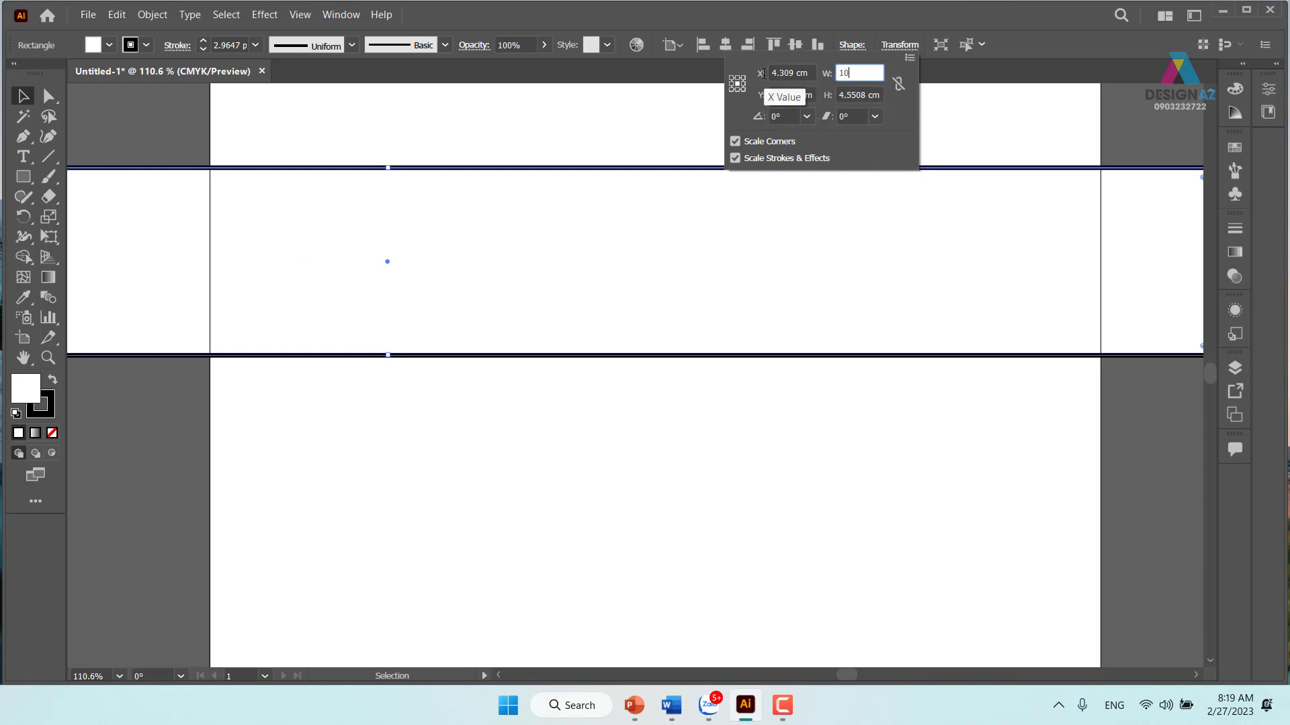
pyautogui.press('Return')
# Move the square, set its height to 10 cm, and view it at actual size.
pyautogui.moveTo(502, 239); pyautogui.dragTo(593, 259)
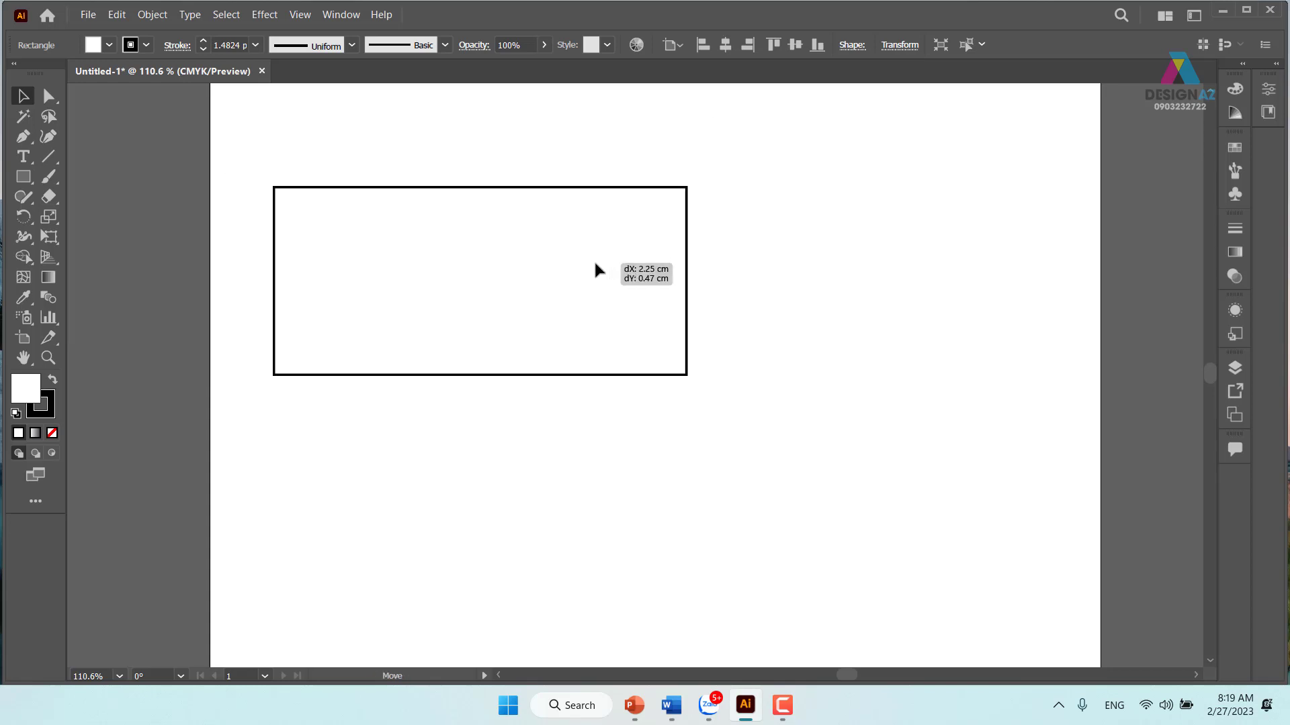
pyautogui.click(900, 45)
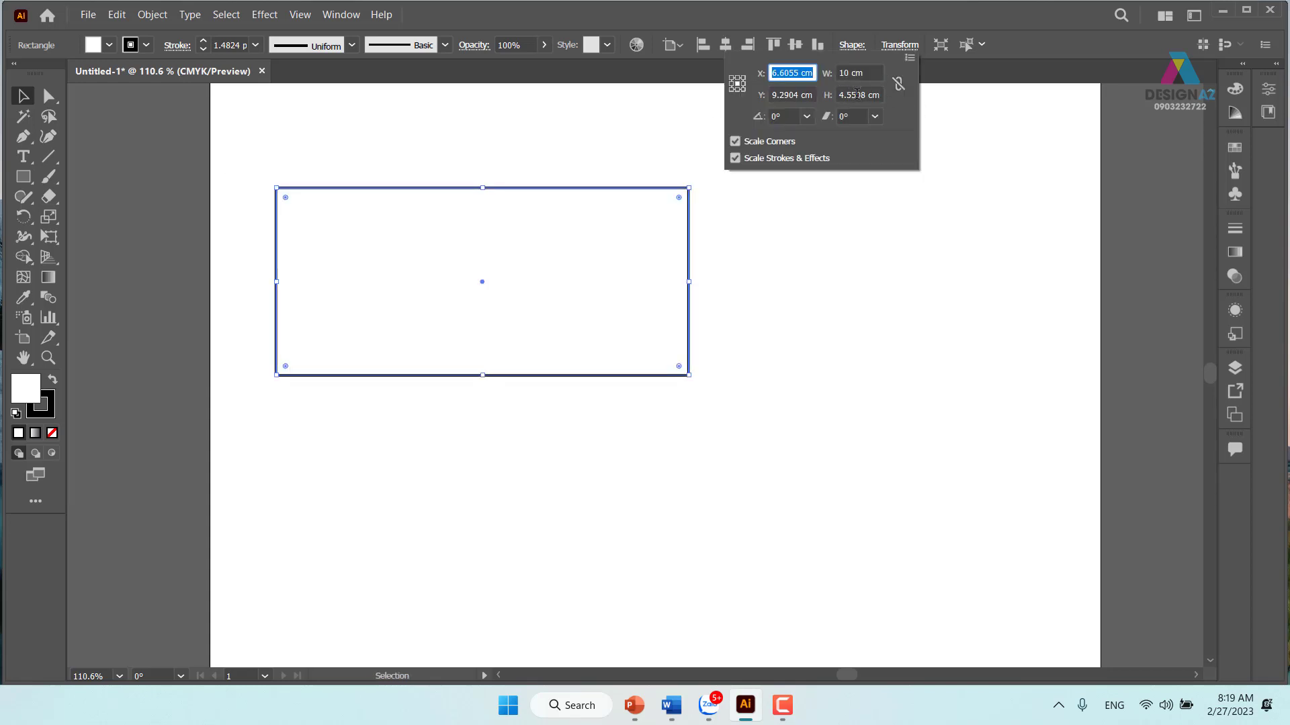
pyautogui.click(882, 95)
pyautogui.write('1')
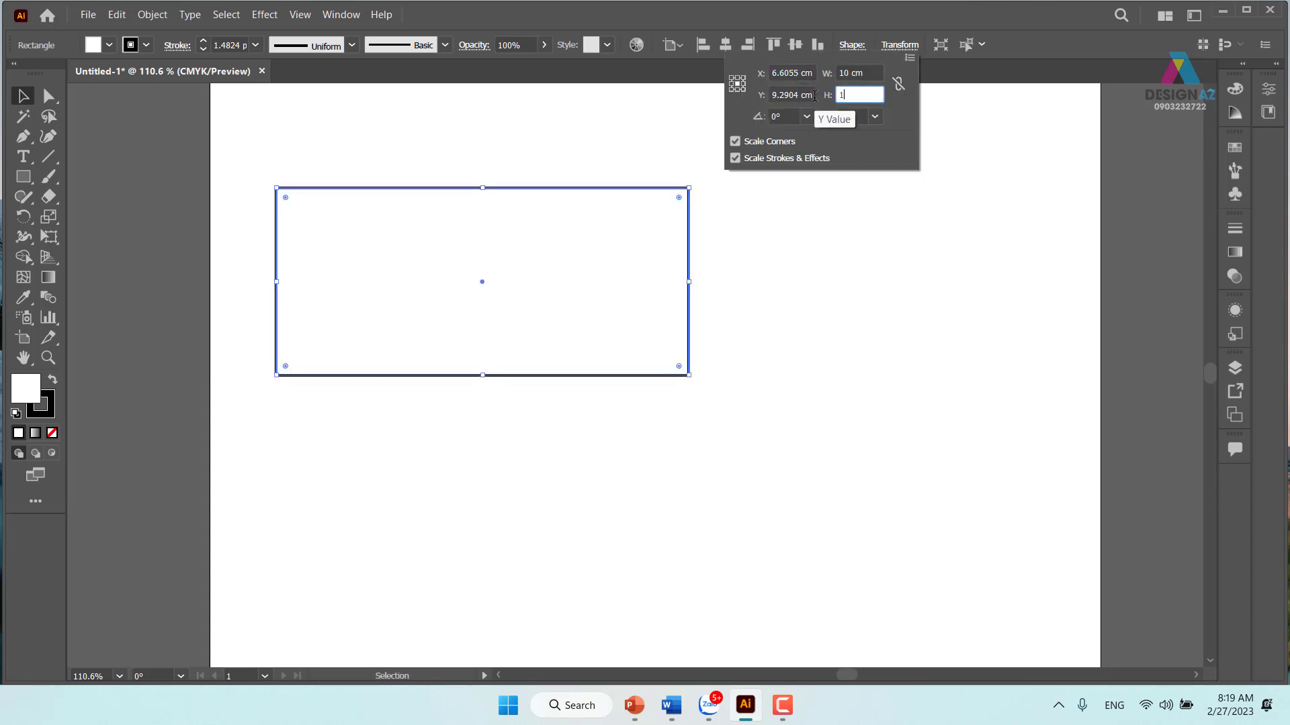
pyautogui.write('0')
pyautogui.press('Return')
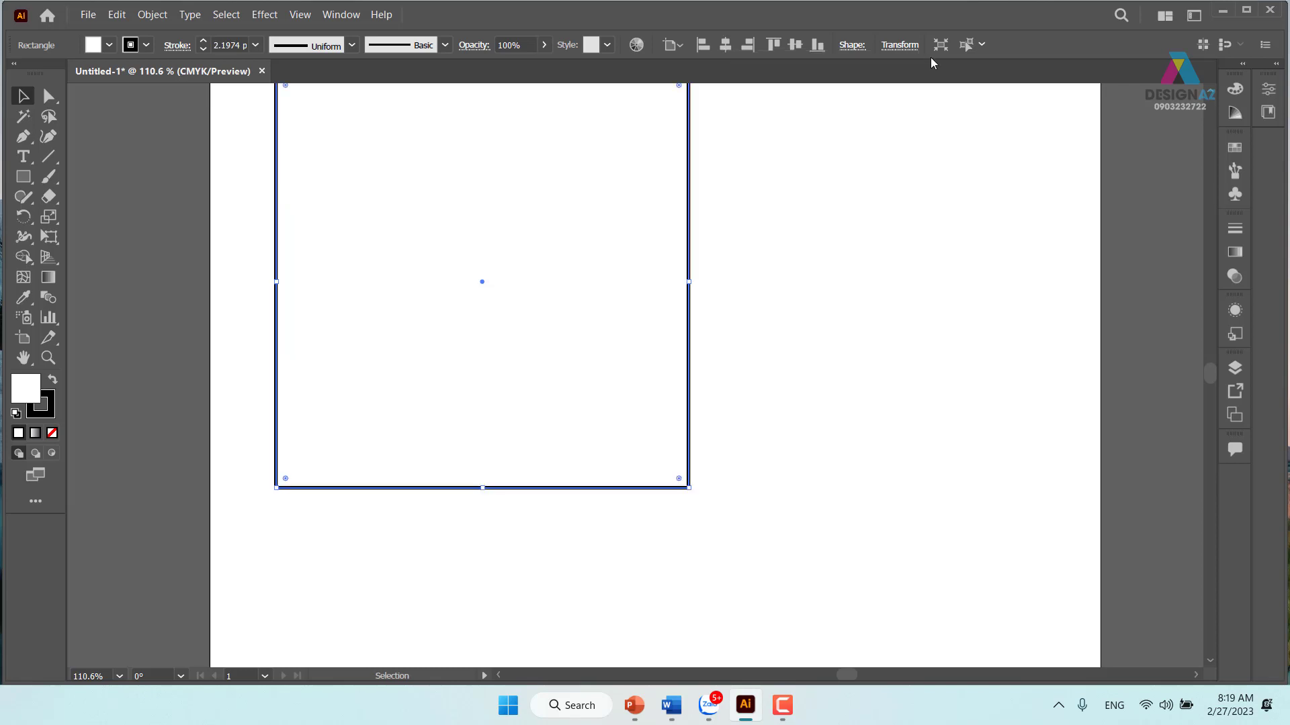
pyautogui.click(900, 45)
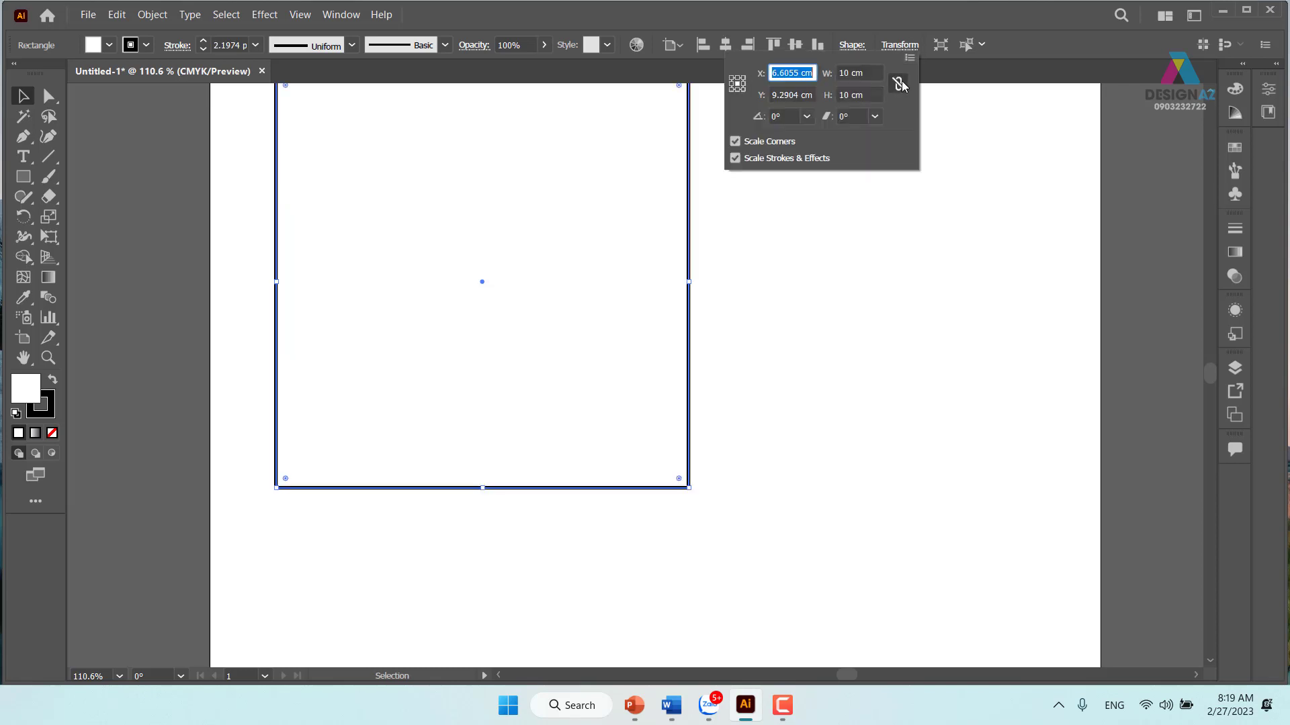
pyautogui.click(833, 245)
pyautogui.click(900, 45)
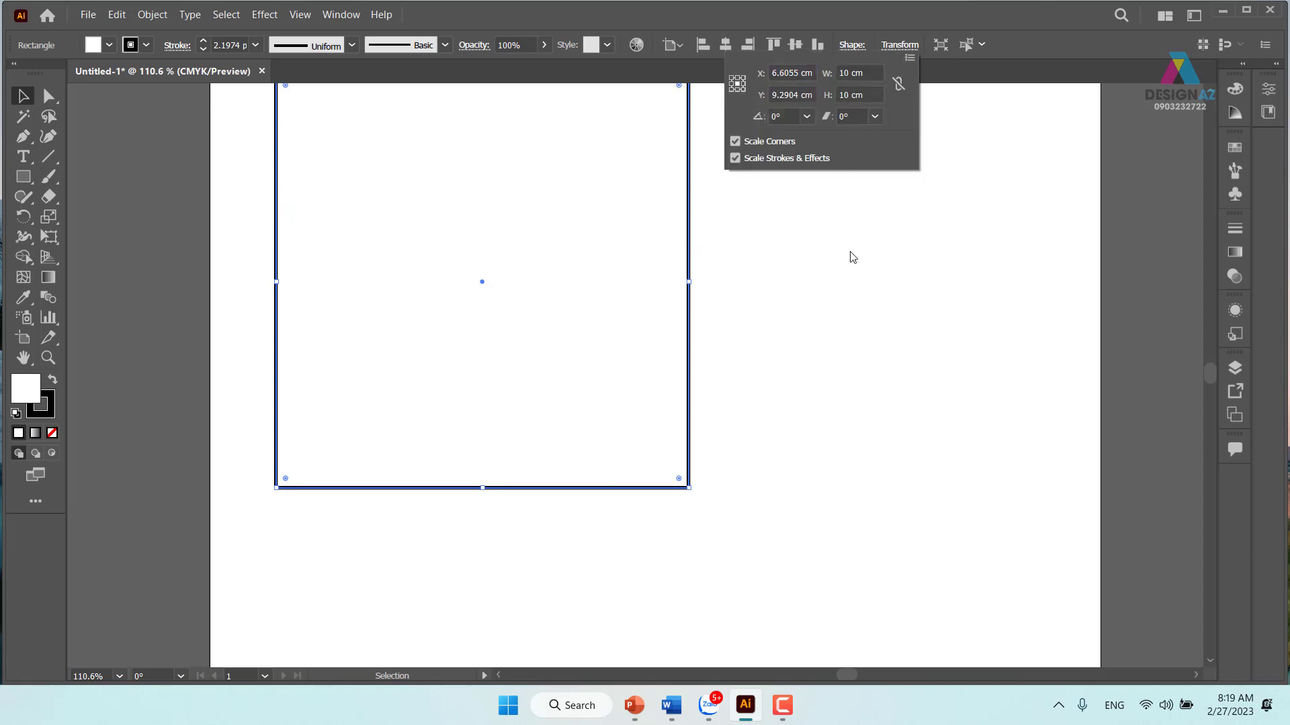
pyautogui.hotkey('ctrl', '1')
pyautogui.moveTo(887, 227); pyautogui.dragTo(661, 191)
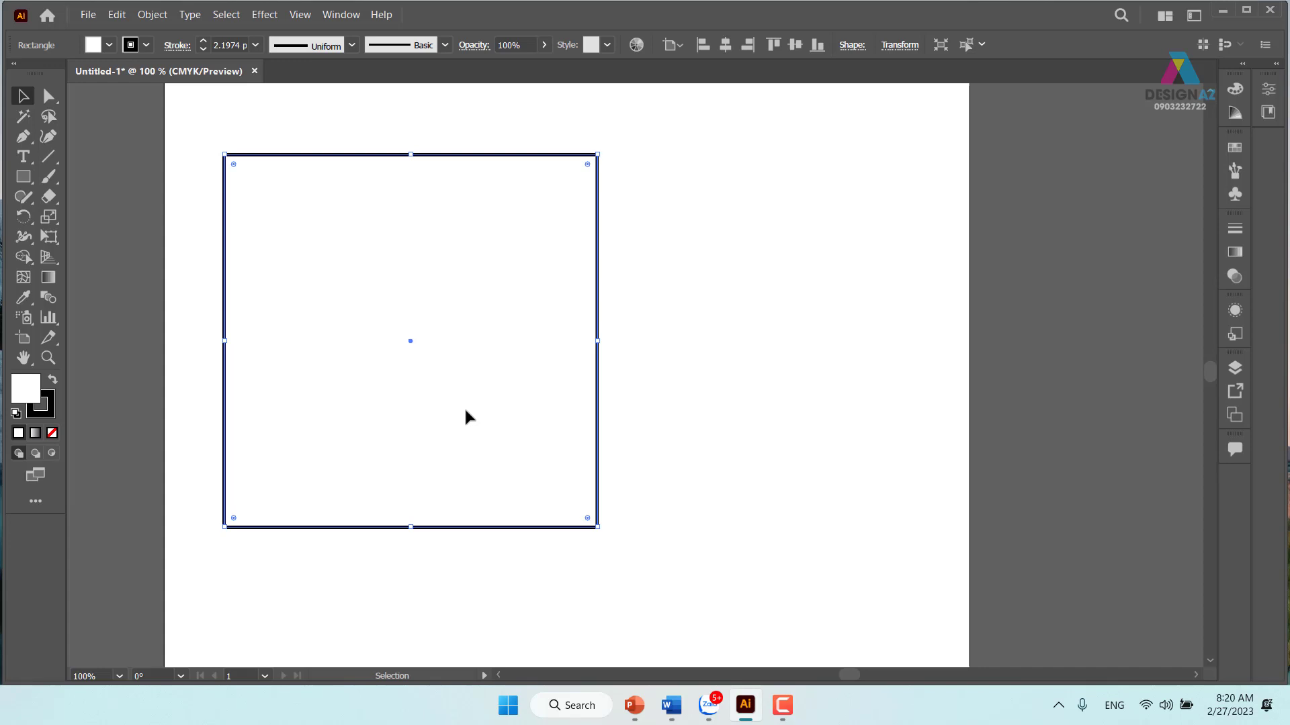
# Unlink the square's width and height proportions, try a 20 cm width, and undo it.
pyautogui.click(776, 391)
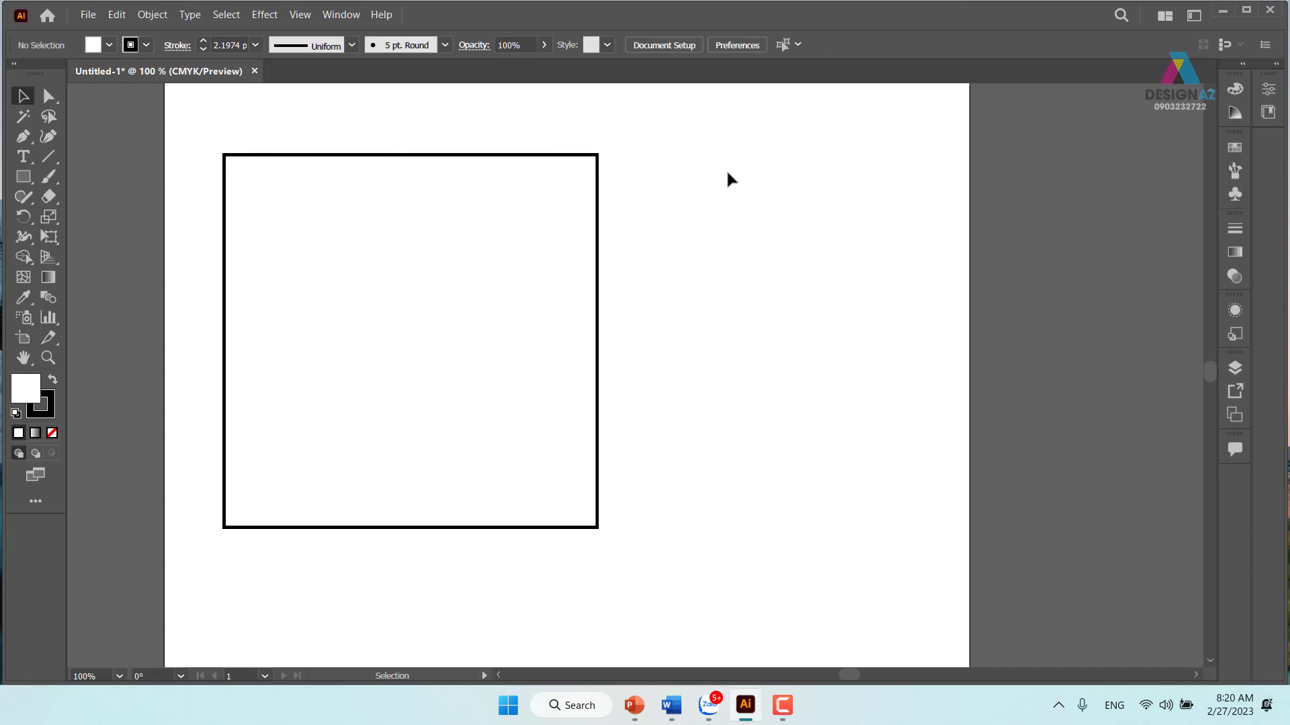
pyautogui.moveTo(757, 208); pyautogui.dragTo(533, 336)
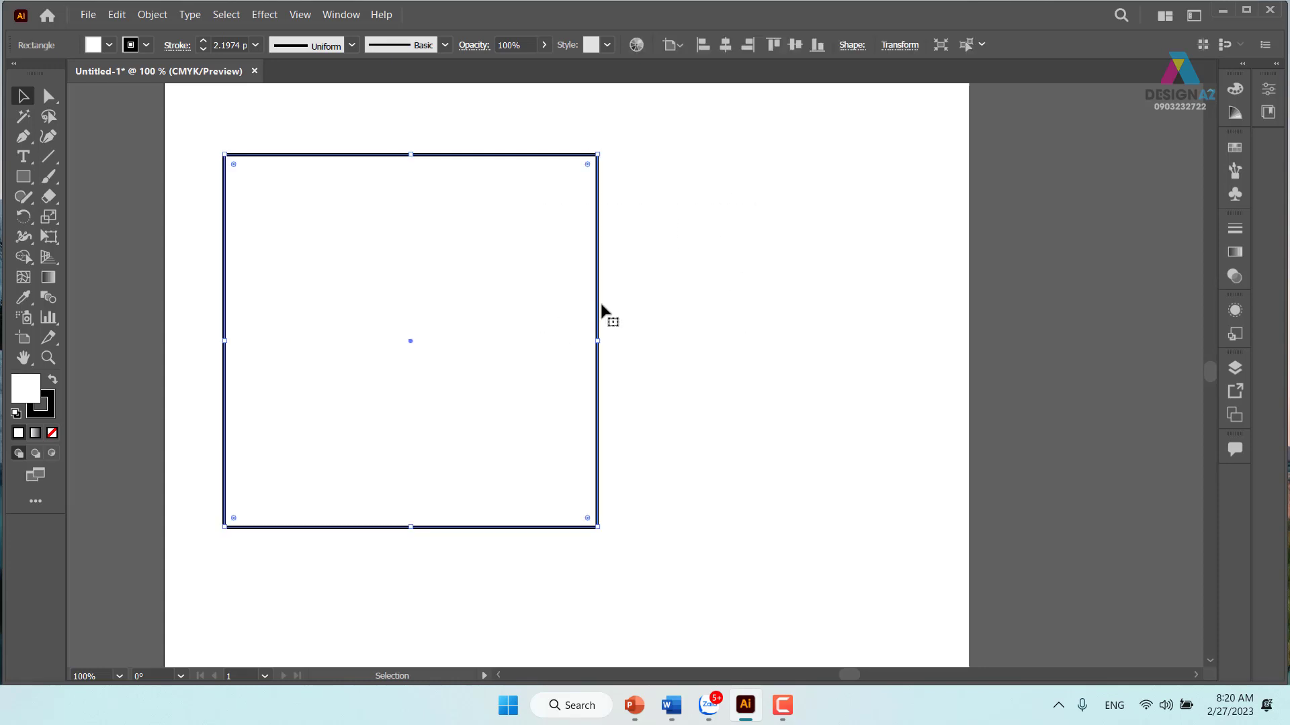
pyautogui.click(900, 45)
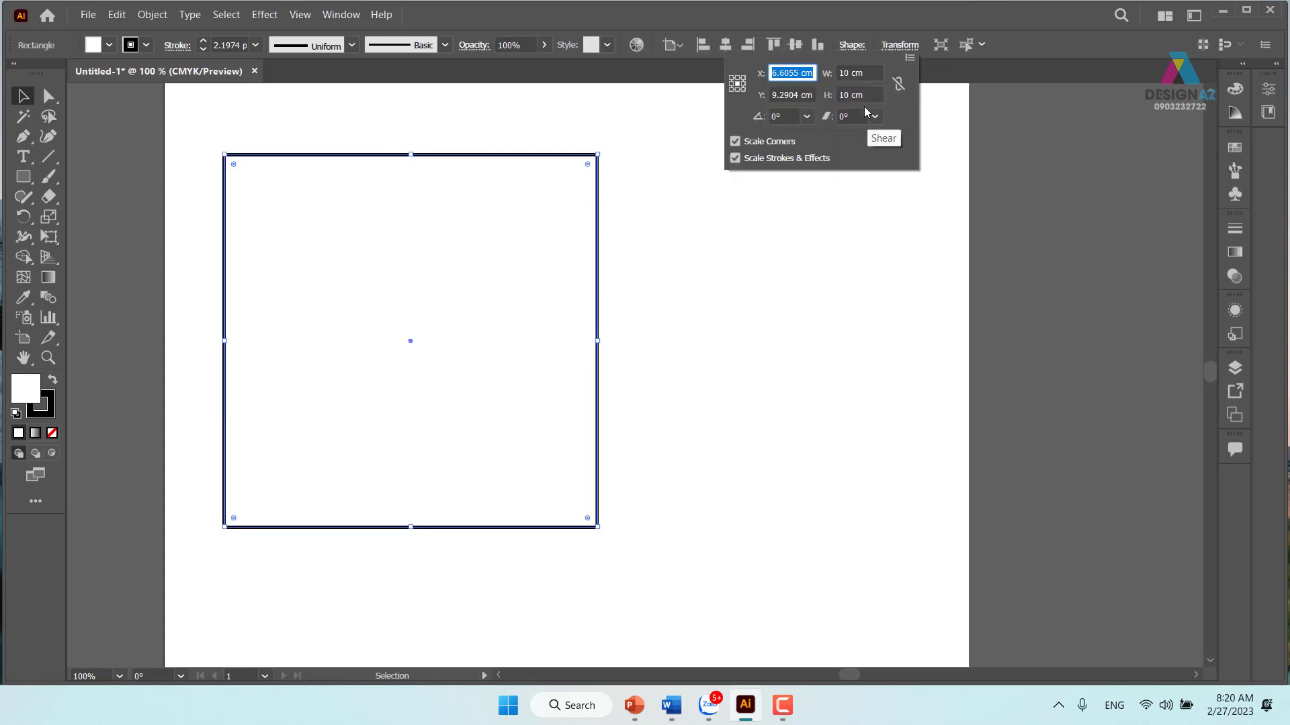
pyautogui.click(898, 85)
pyautogui.click(868, 73)
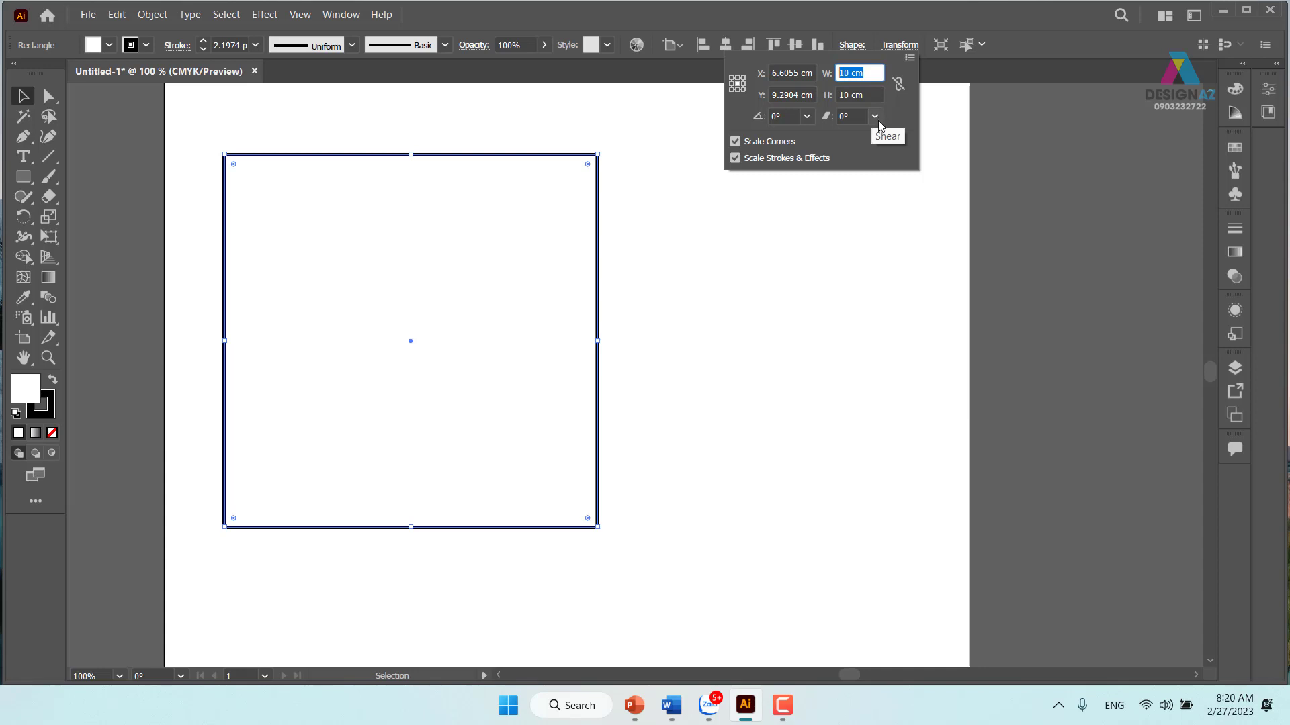
pyautogui.write('20')
pyautogui.press('Return')
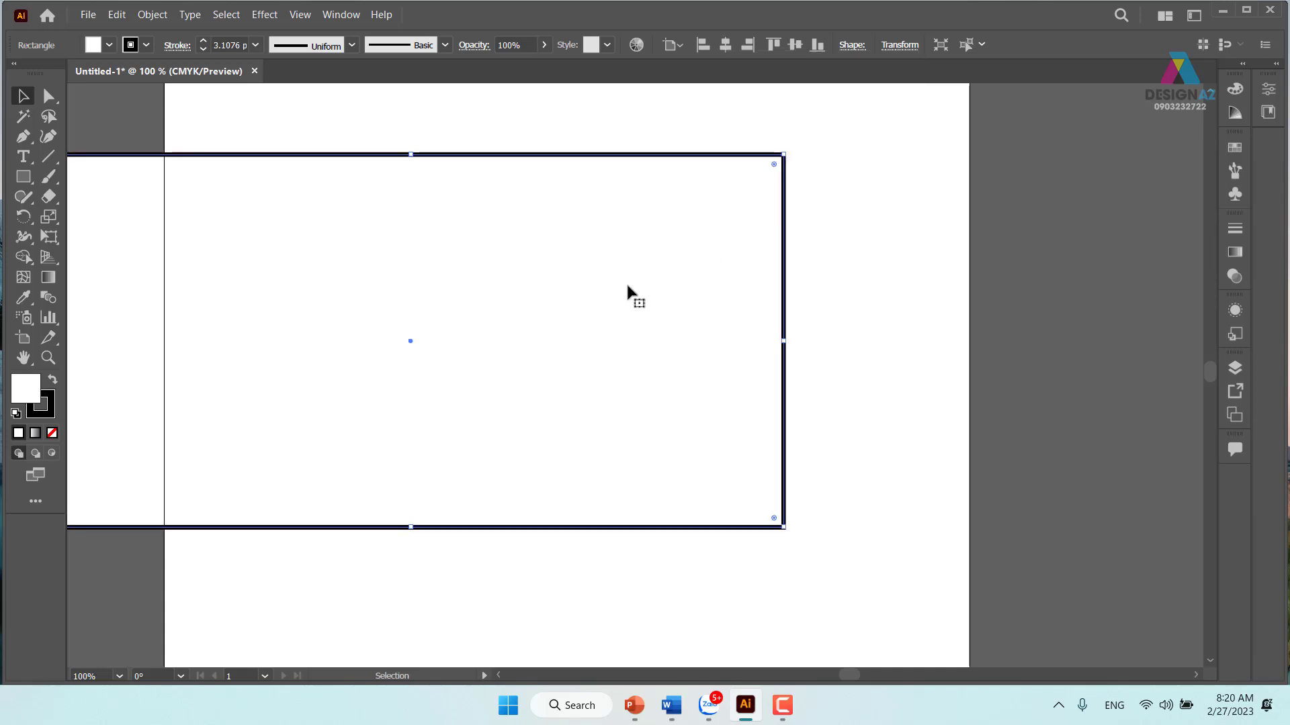
pyautogui.hotkey('ctrl', 'z')
# Multiply the 10 cm width by 1.618 to make a 16.18 cm golden rectangle.
pyautogui.click(656, 215)
pyautogui.click(514, 285)
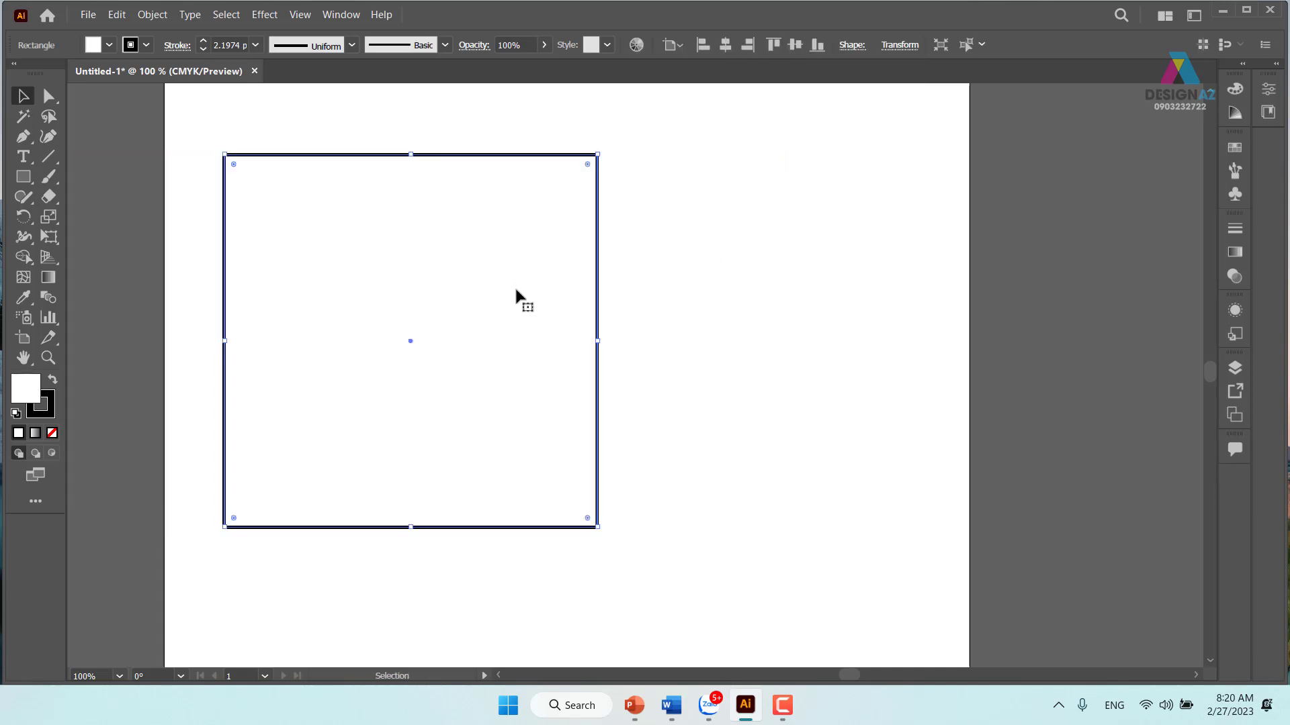
pyautogui.click(899, 45)
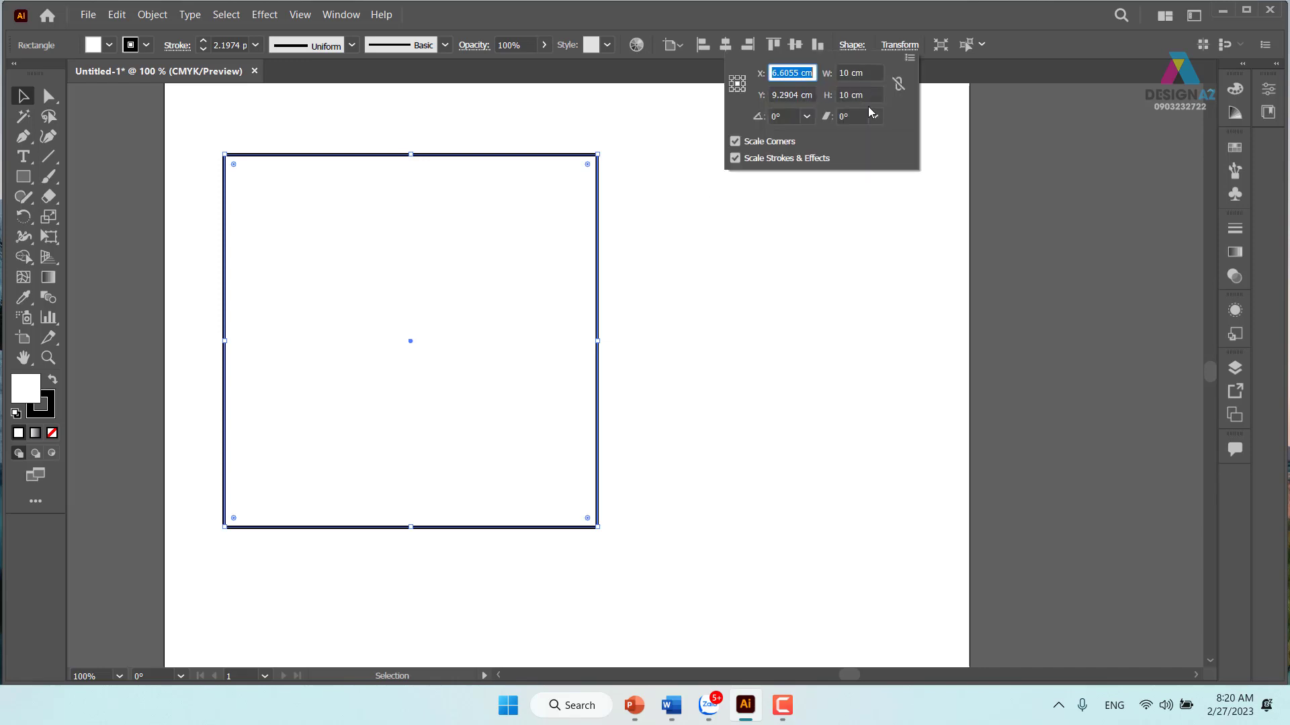
pyautogui.click(868, 67)
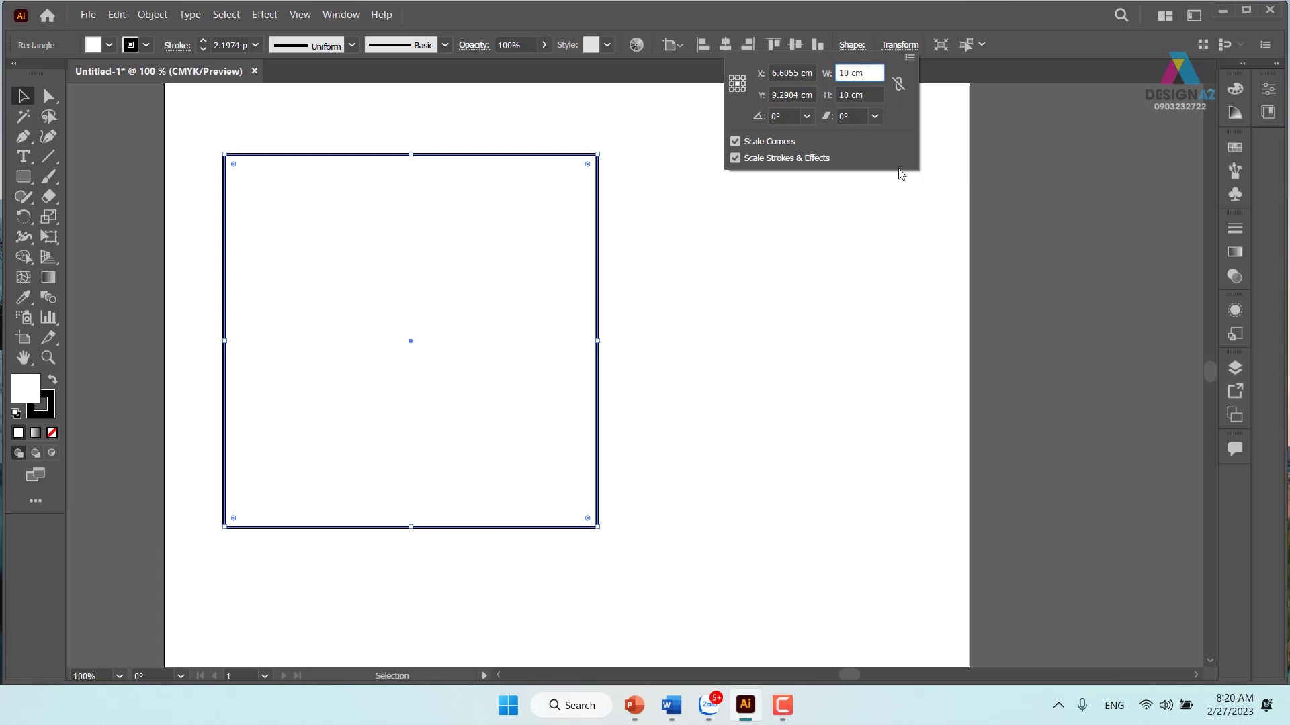
pyautogui.write('*')
pyautogui.write('1')
pyautogui.write('61')
pyautogui.write('8')
pyautogui.press('Return')
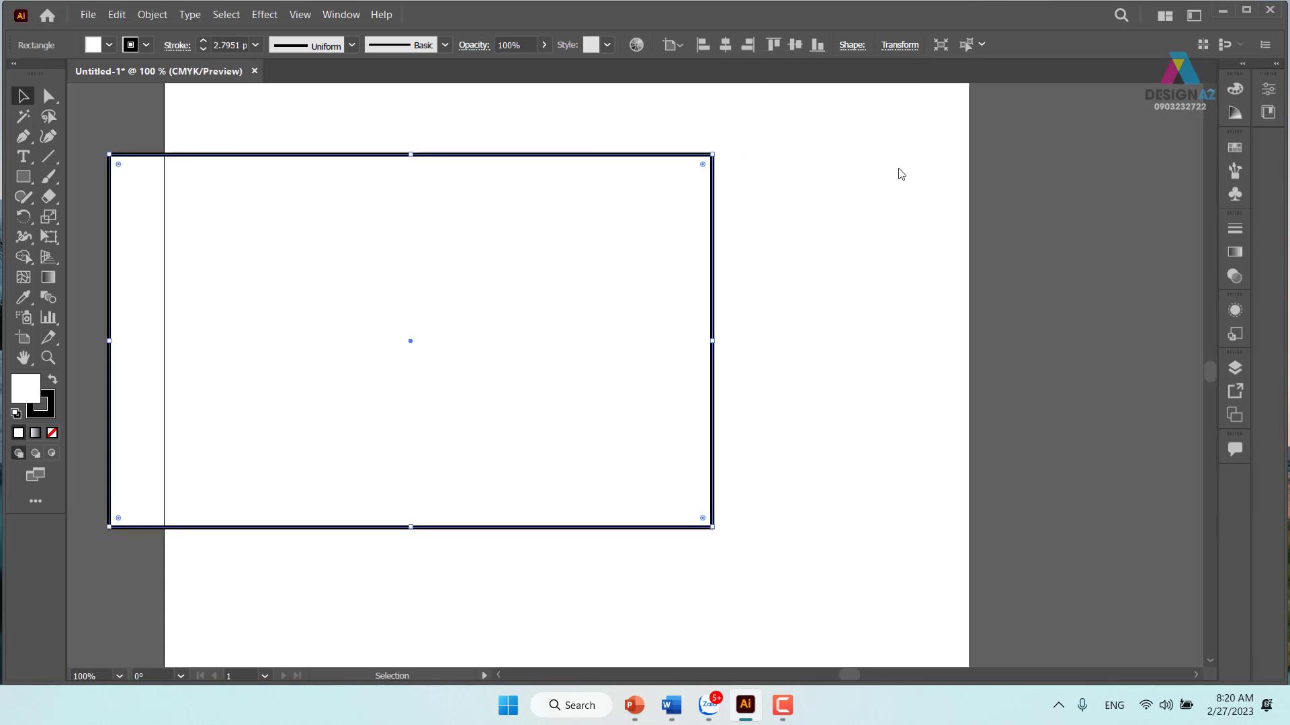
pyautogui.moveTo(791, 259); pyautogui.dragTo(638, 403)
pyautogui.click(900, 46)
# Delete the old rectangle and draw a new square in its place.
pyautogui.moveTo(220, 116); pyautogui.dragTo(399, 291)
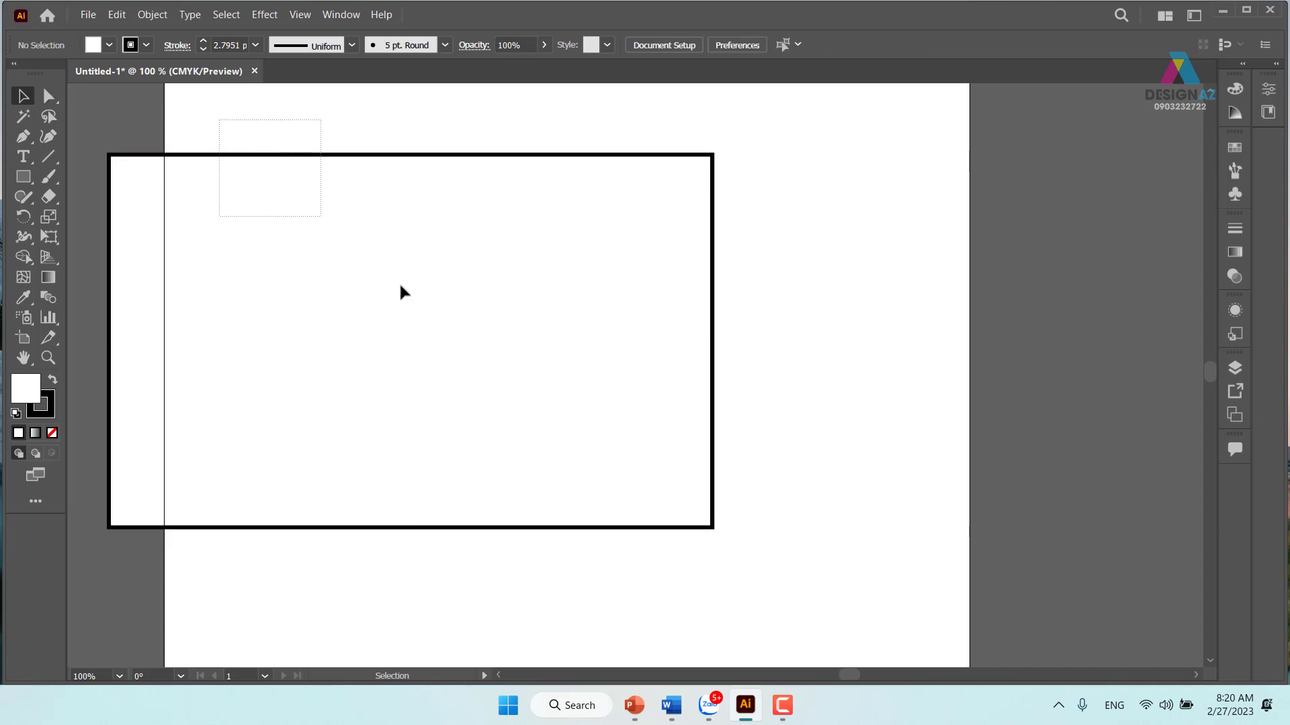
pyautogui.press('Delete')
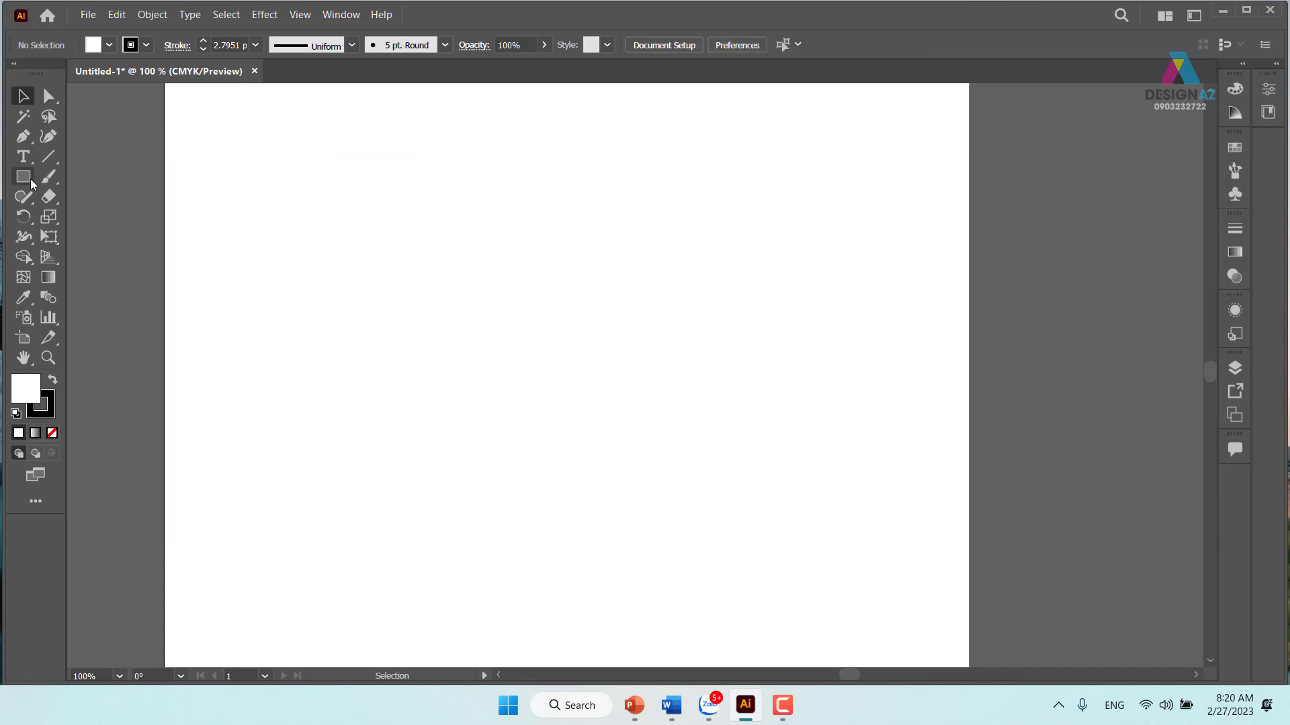
pyautogui.click(23, 176)
pyautogui.moveTo(381, 195); pyautogui.dragTo(651, 465)
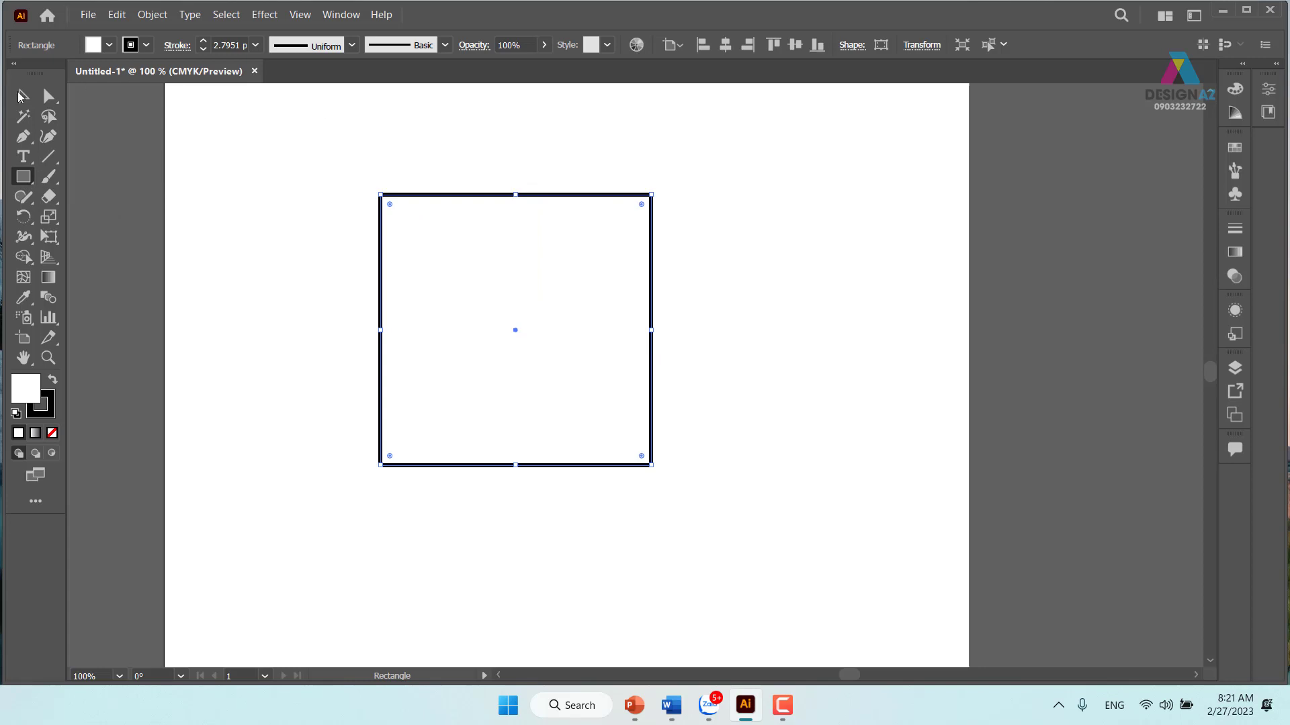
pyautogui.click(23, 96)
pyautogui.moveTo(480, 123); pyautogui.dragTo(631, 263)
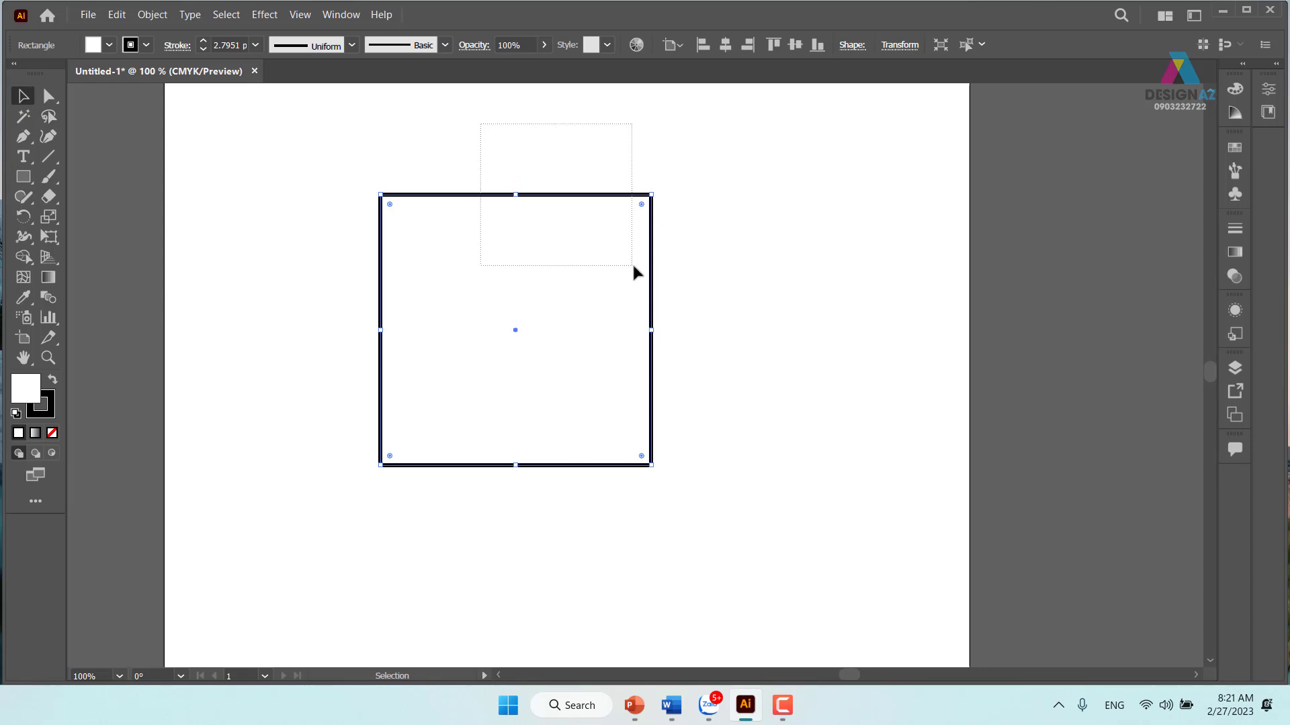
# Multiply the new square's width by 1.618 in Transform.
pyautogui.click(899, 59)
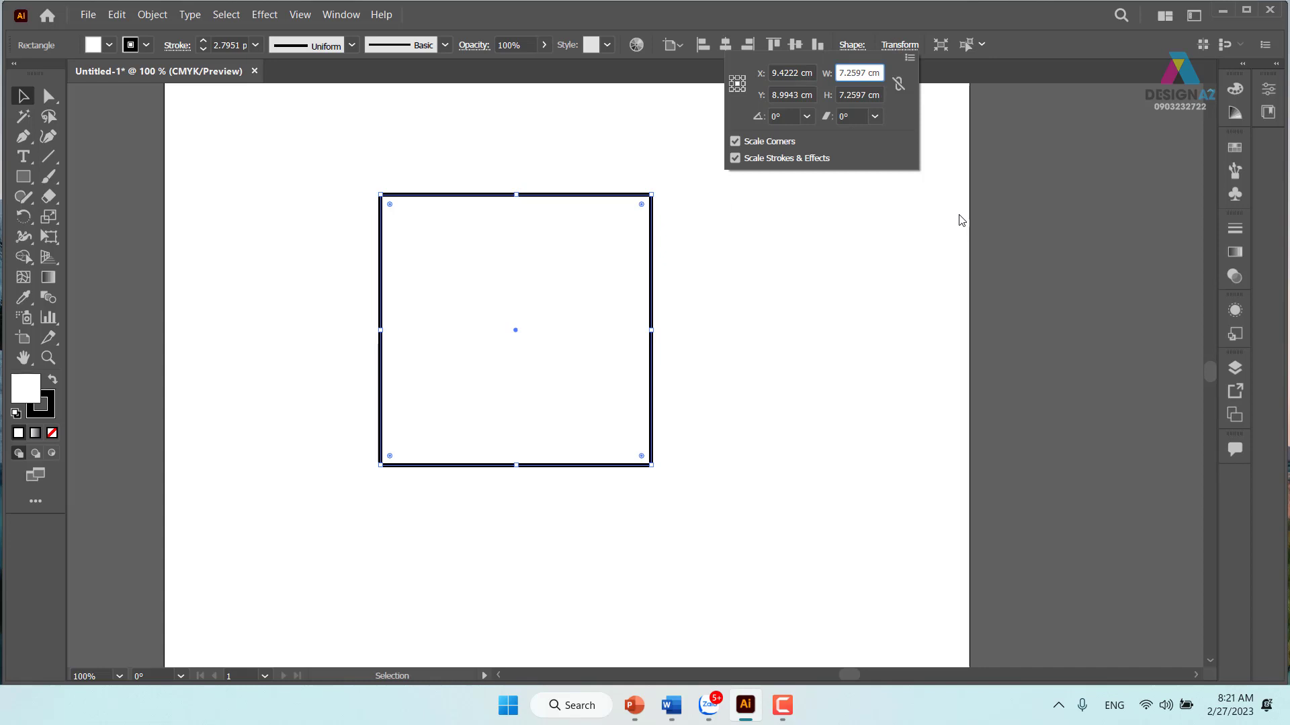
pyautogui.write('*1')
pyautogui.write('.618')
pyautogui.press('Return')
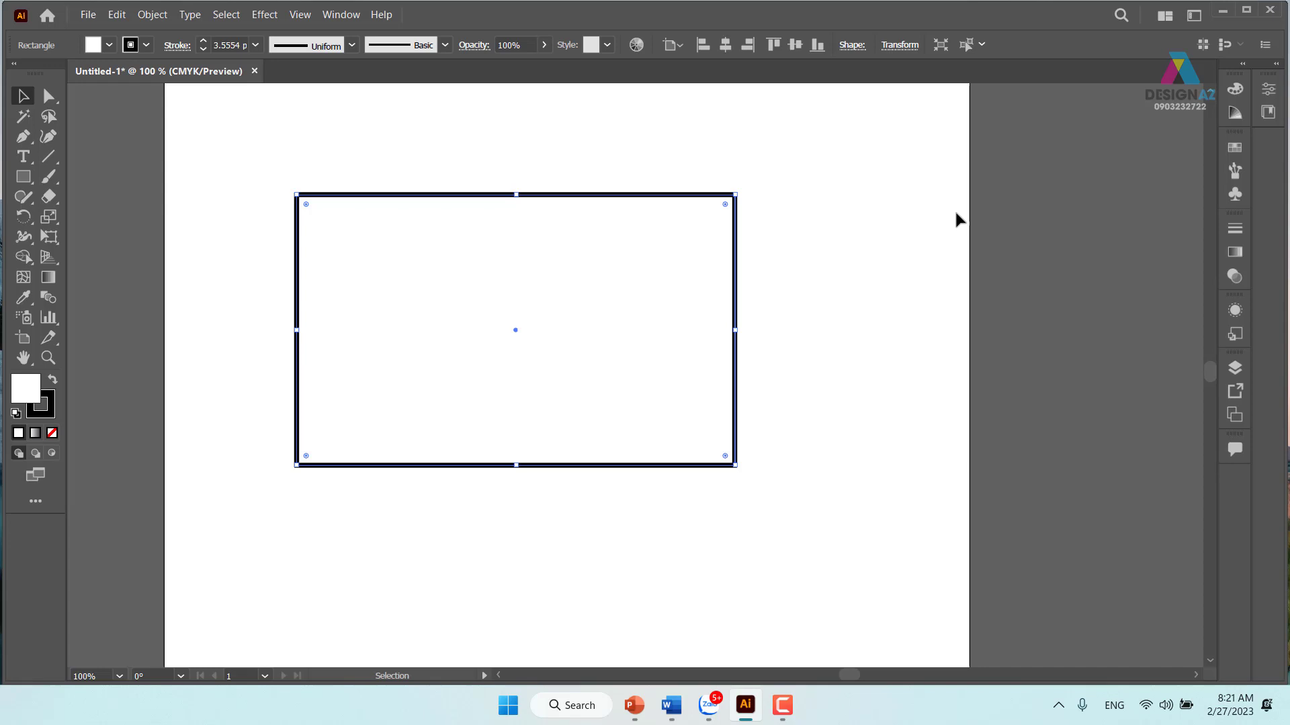
pyautogui.click(785, 190)
pyautogui.click(671, 333)
# Replace the rectangle with a new wide one, shift it up-left, and pan right for room.
pyautogui.press('Delete')
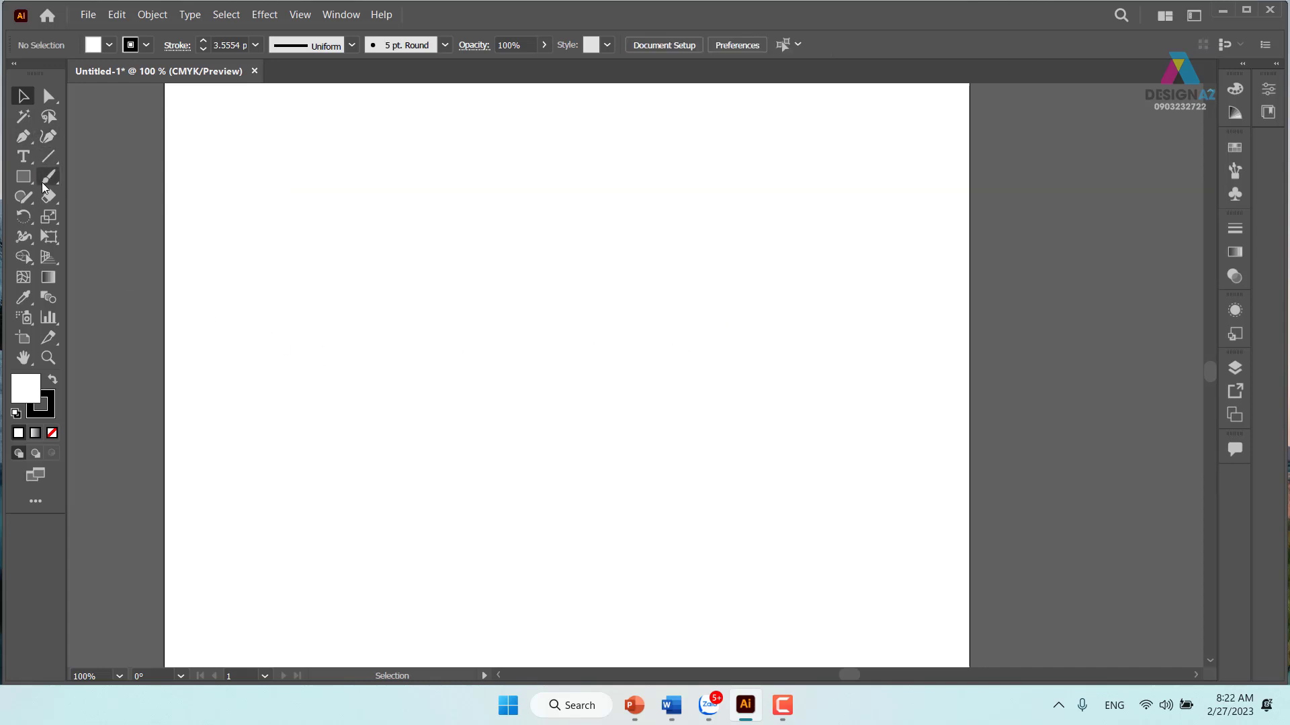
pyautogui.click(24, 177)
pyautogui.moveTo(311, 203)
pyautogui.mouseDown()
pyautogui.moveTo(824, 441)
pyautogui.moveTo(857, 496)
pyautogui.mouseUp()
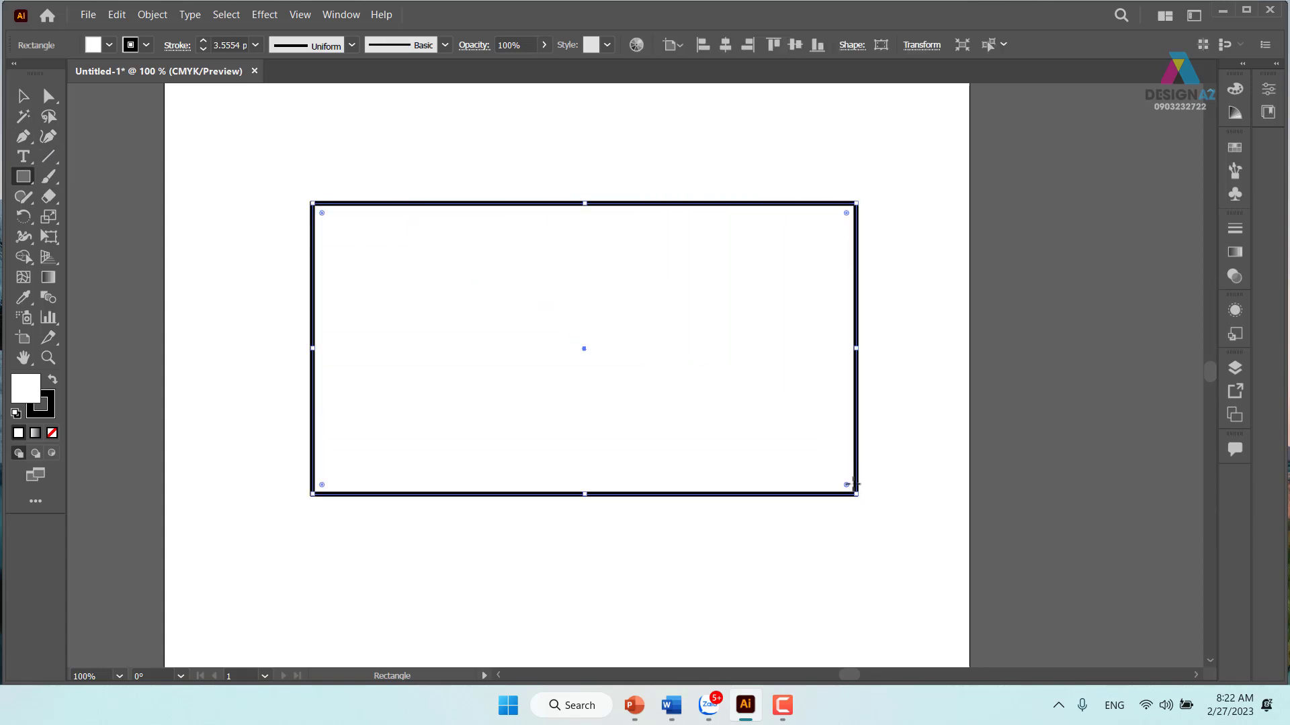
pyautogui.click(23, 96)
pyautogui.moveTo(702, 207); pyautogui.dragTo(655, 193)
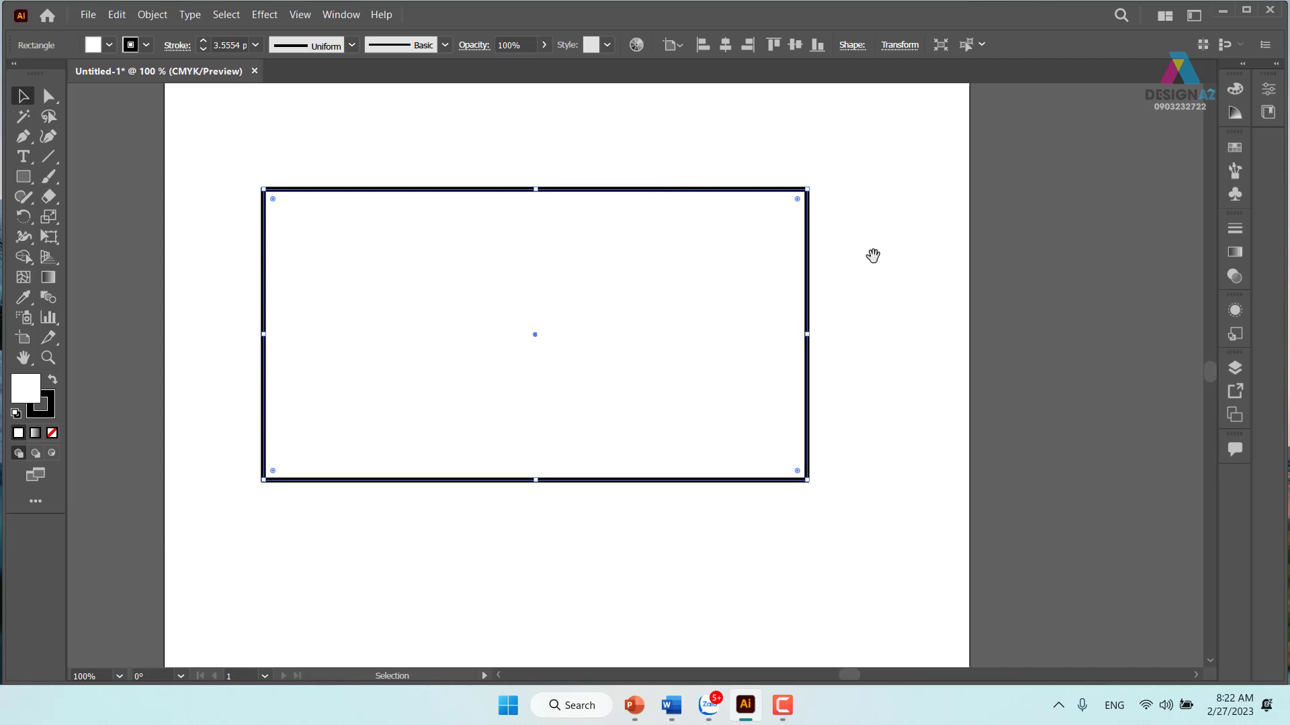
pyautogui.moveTo(873, 256); pyautogui.dragTo(798, 257)
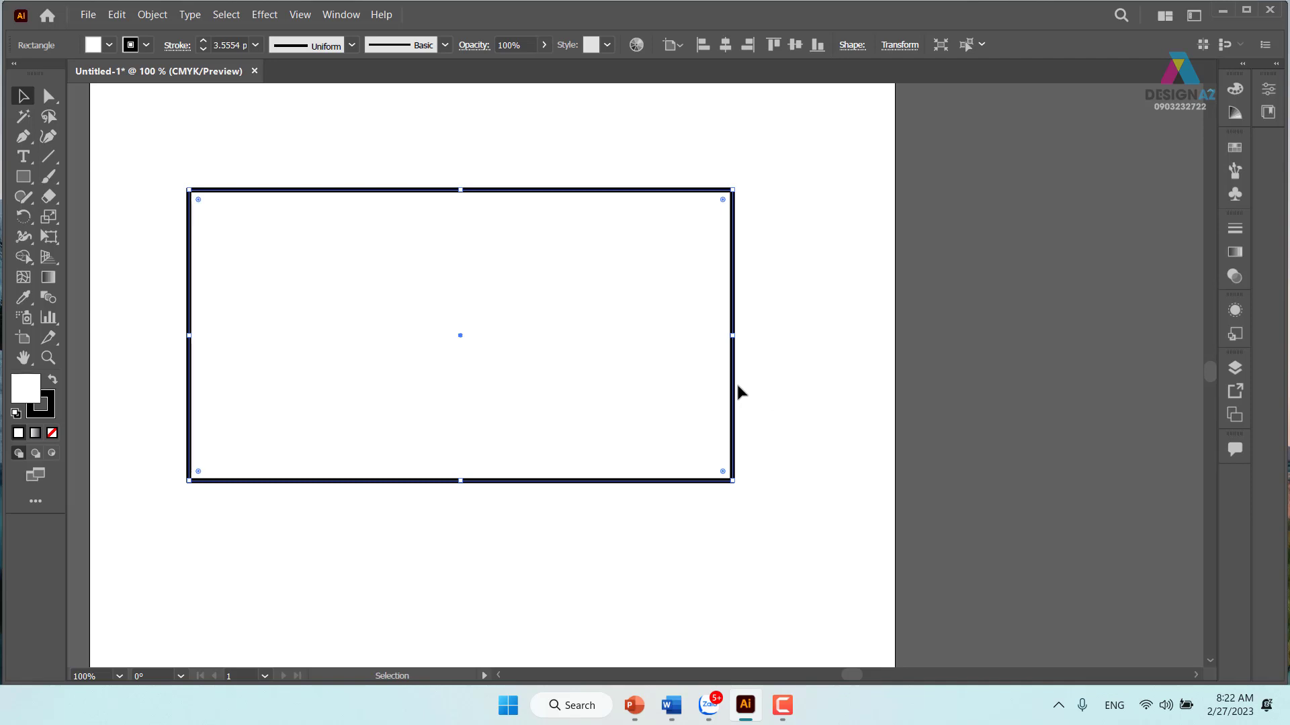
pyautogui.hscroll(2, 751, 269)
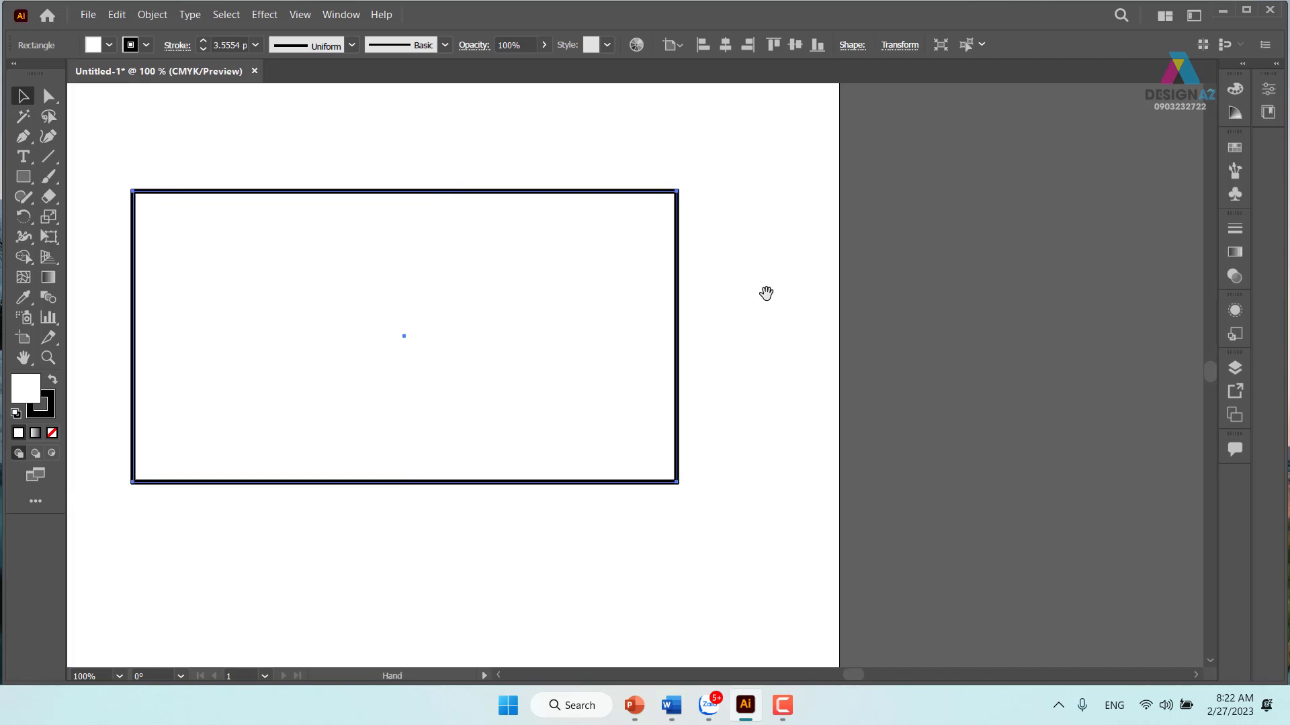
# Drop a copy of the rectangle to the right and divide its width by 1.618.
pyautogui.moveTo(132, 362); pyautogui.dragTo(763, 362)
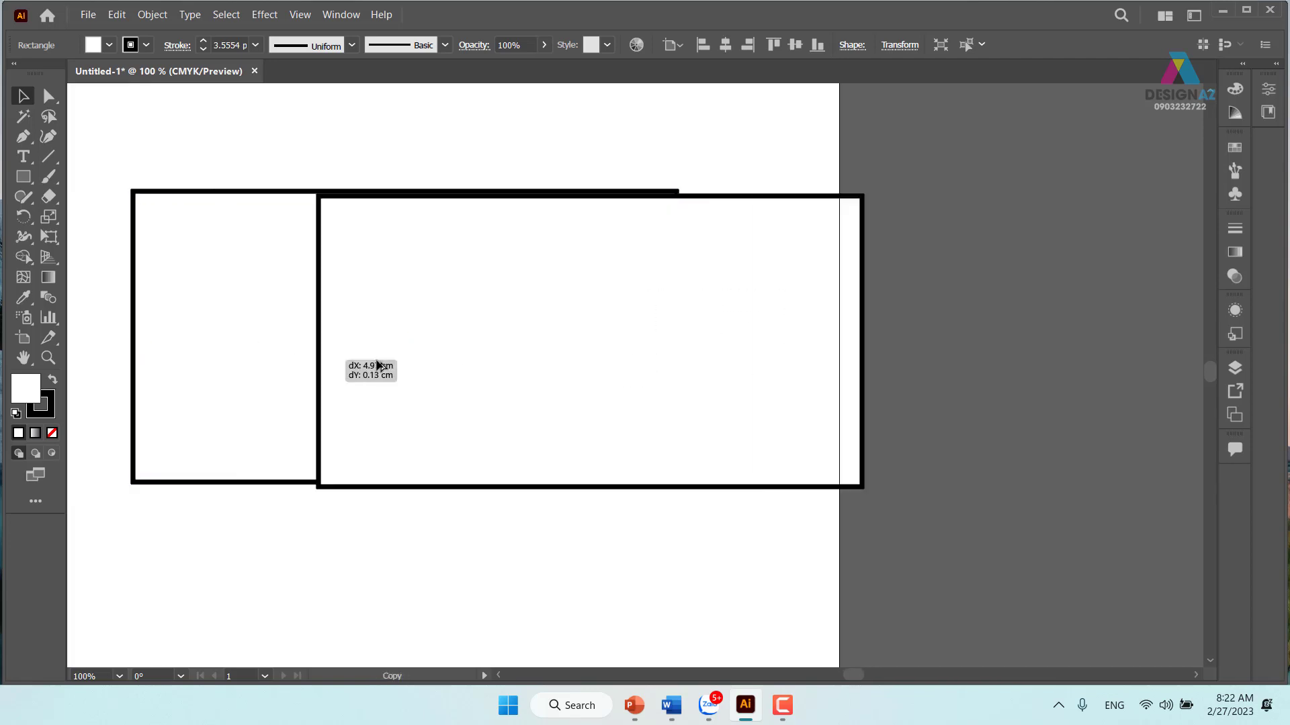
pyautogui.hscroll(10, 902, 426)
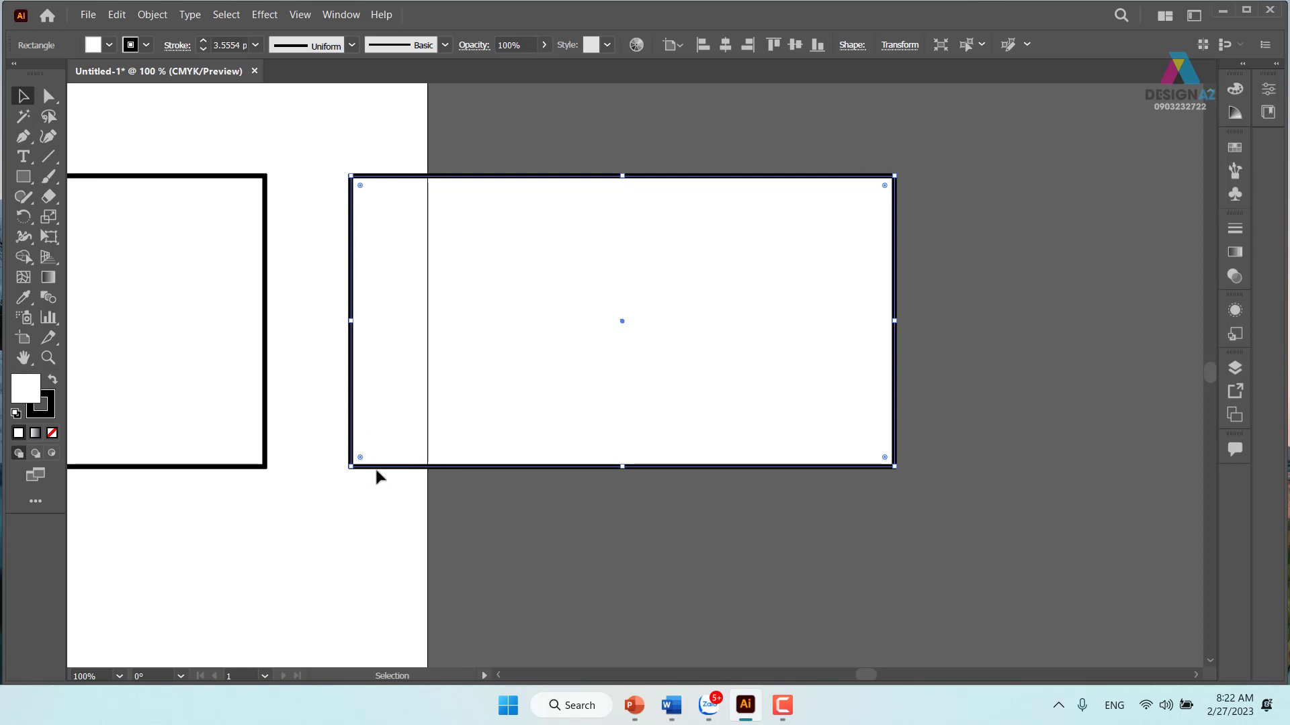
pyautogui.click(900, 45)
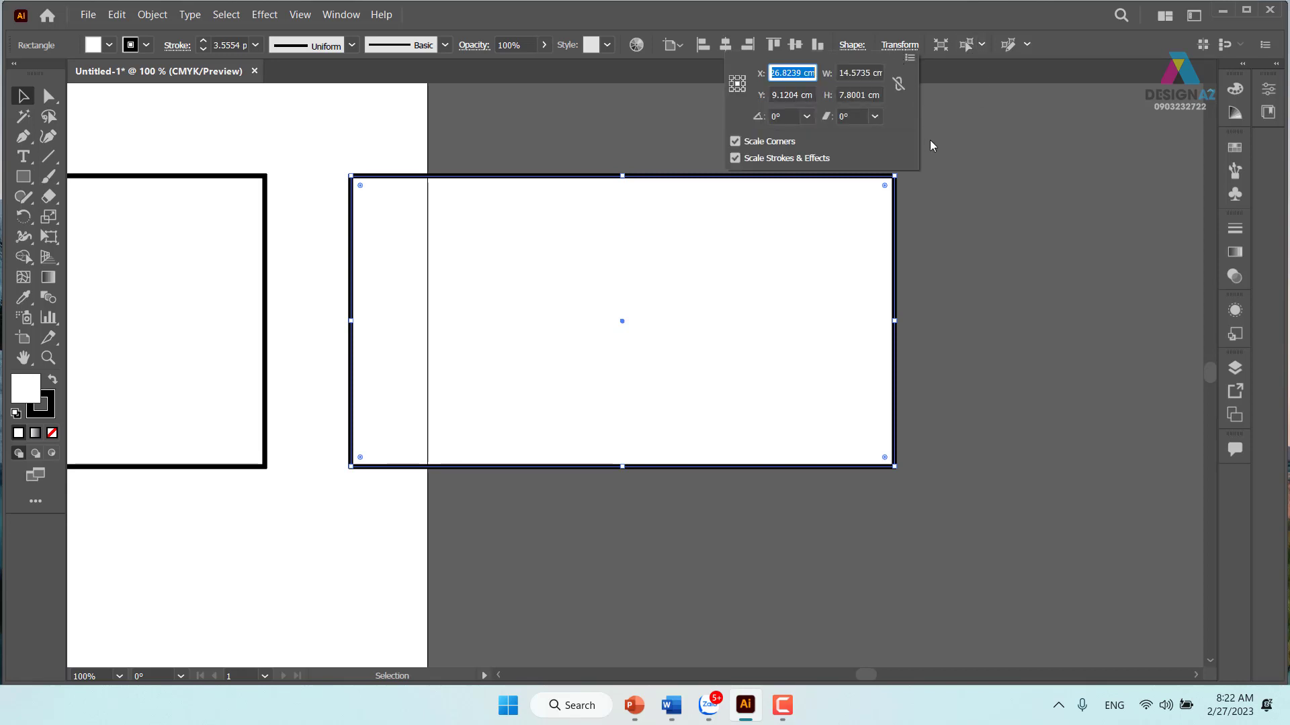
pyautogui.click(877, 72)
pyautogui.moveTo(874, 72); pyautogui.dragTo(896, 74)
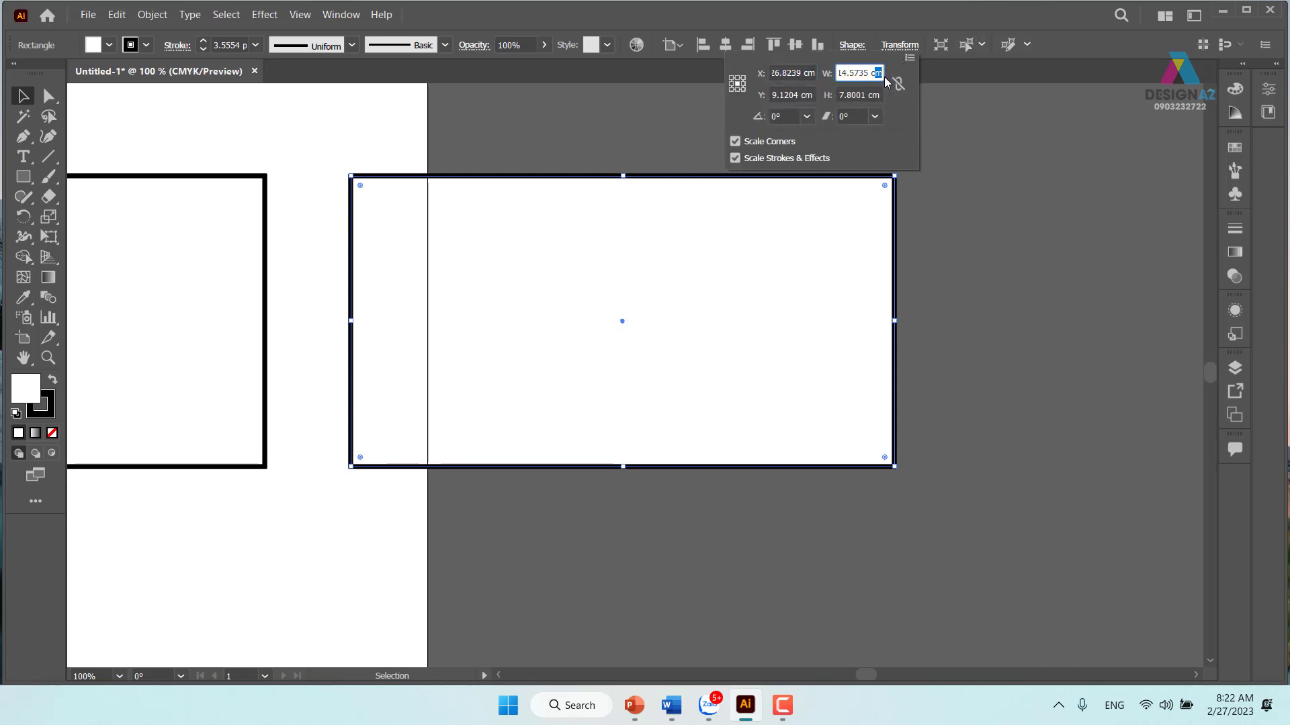
pyautogui.click(878, 73)
pyautogui.write('/')
pyautogui.write('1')
pyautogui.write('.618')
pyautogui.press('Return')
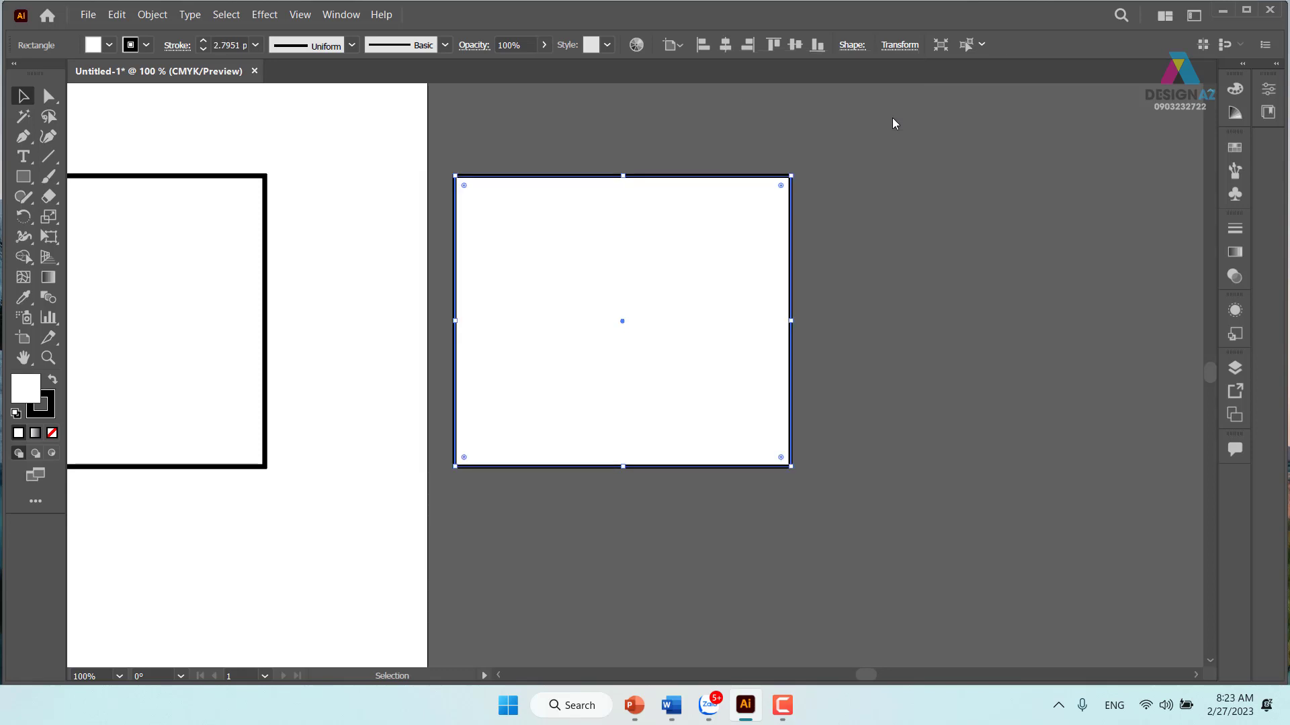
# Rotate the narrowed copy 90° upright and move it beside the other rectangle.
pyautogui.click(896, 337)
pyautogui.click(720, 316)
pyautogui.moveTo(803, 177); pyautogui.dragTo(545, 200)
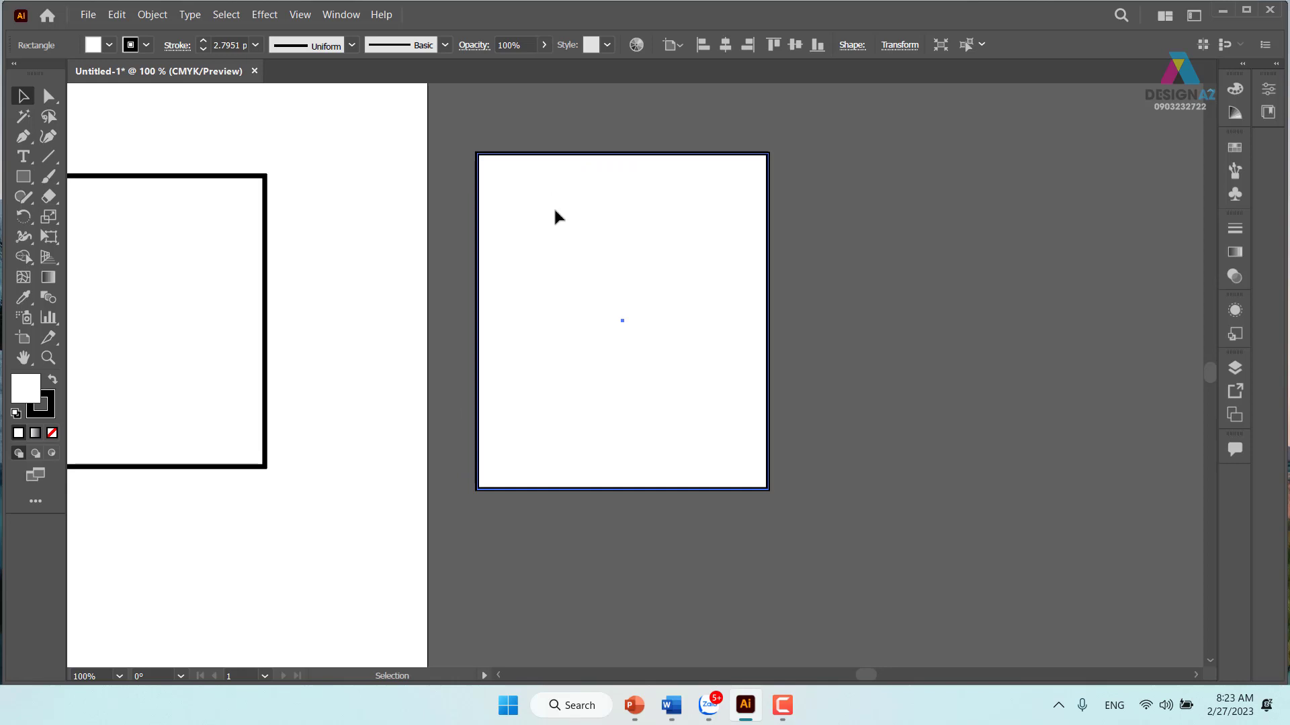
pyautogui.moveTo(564, 266)
pyautogui.mouseDown()
pyautogui.moveTo(1018, 290)
pyautogui.moveTo(371, 259)
pyautogui.mouseUp()
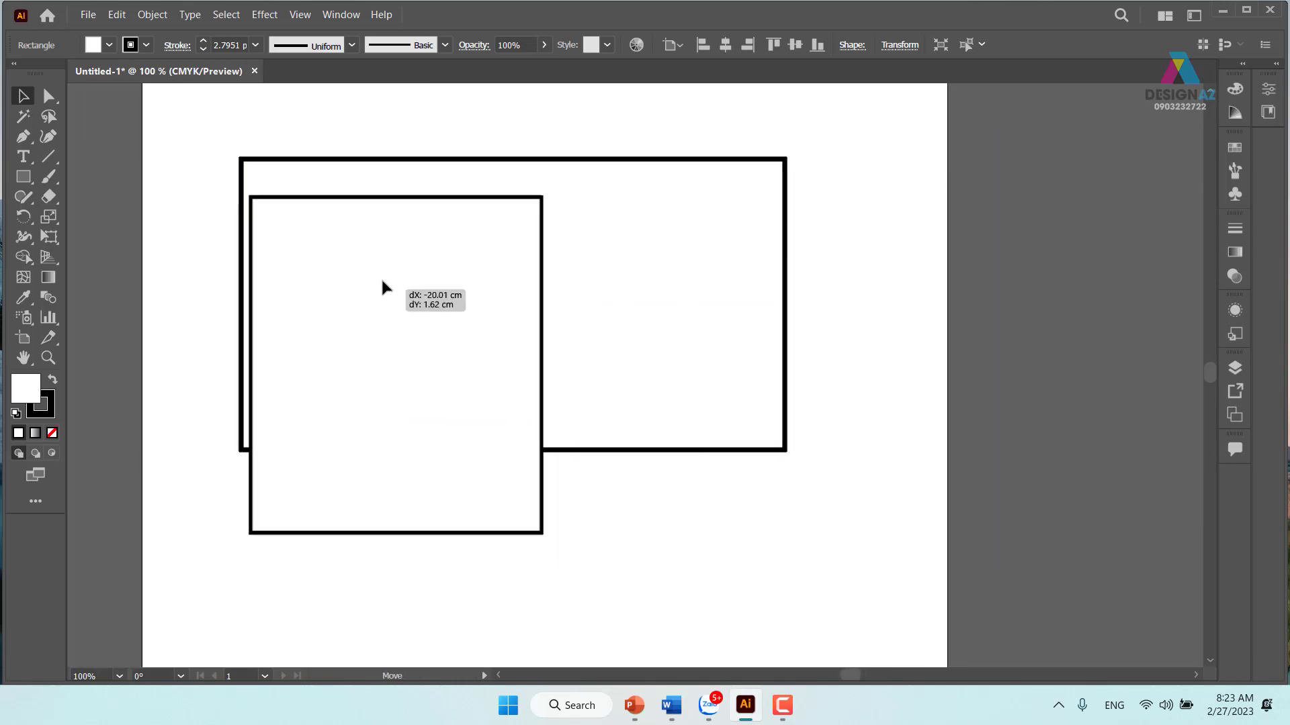
# Stretch the wide rectangle's bottom edge to match its neighbour and move it up-right.
pyautogui.click(620, 452)
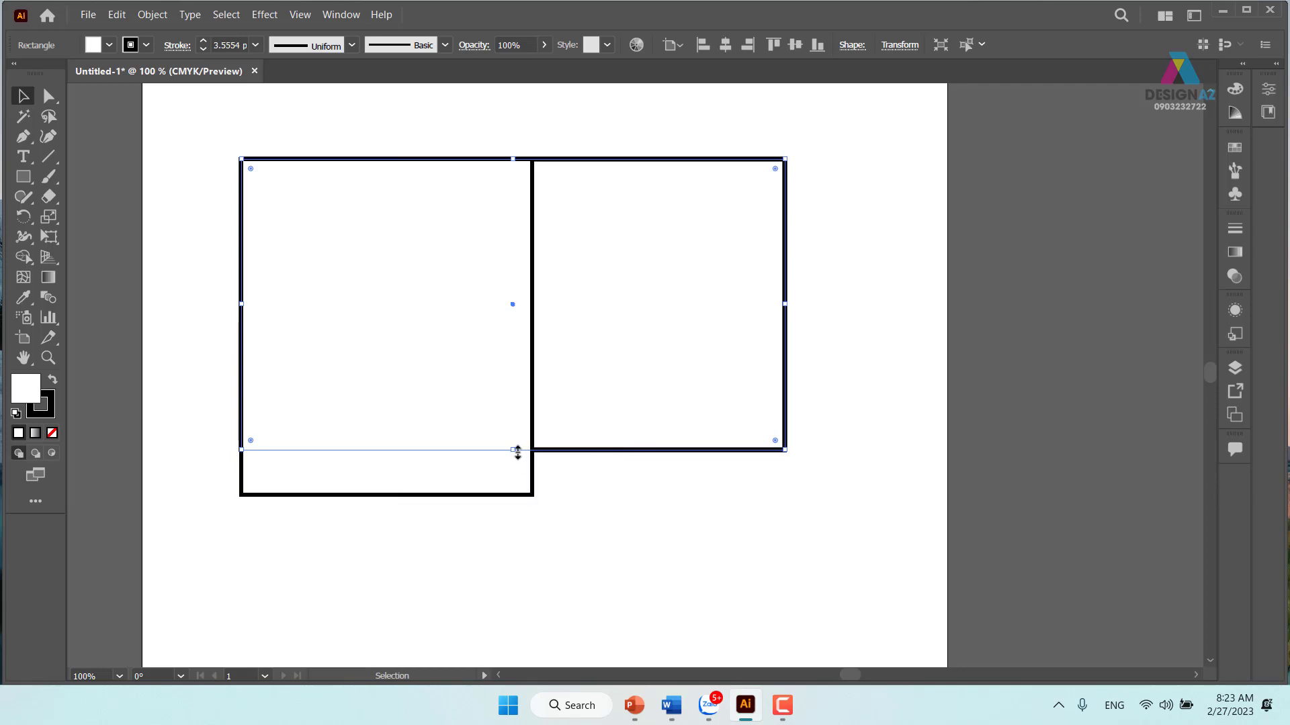
pyautogui.moveTo(519, 451); pyautogui.dragTo(527, 496)
pyautogui.click(591, 551)
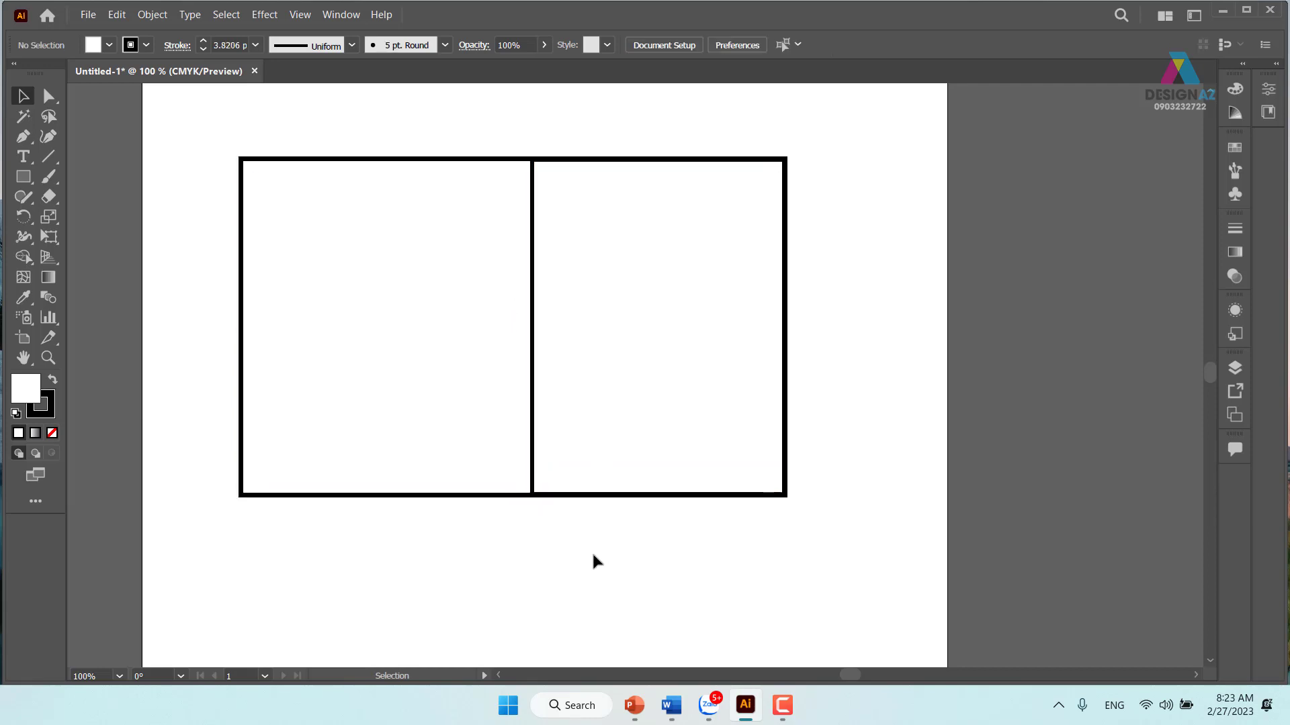
pyautogui.click(594, 356)
pyautogui.moveTo(594, 356); pyautogui.dragTo(816, 337)
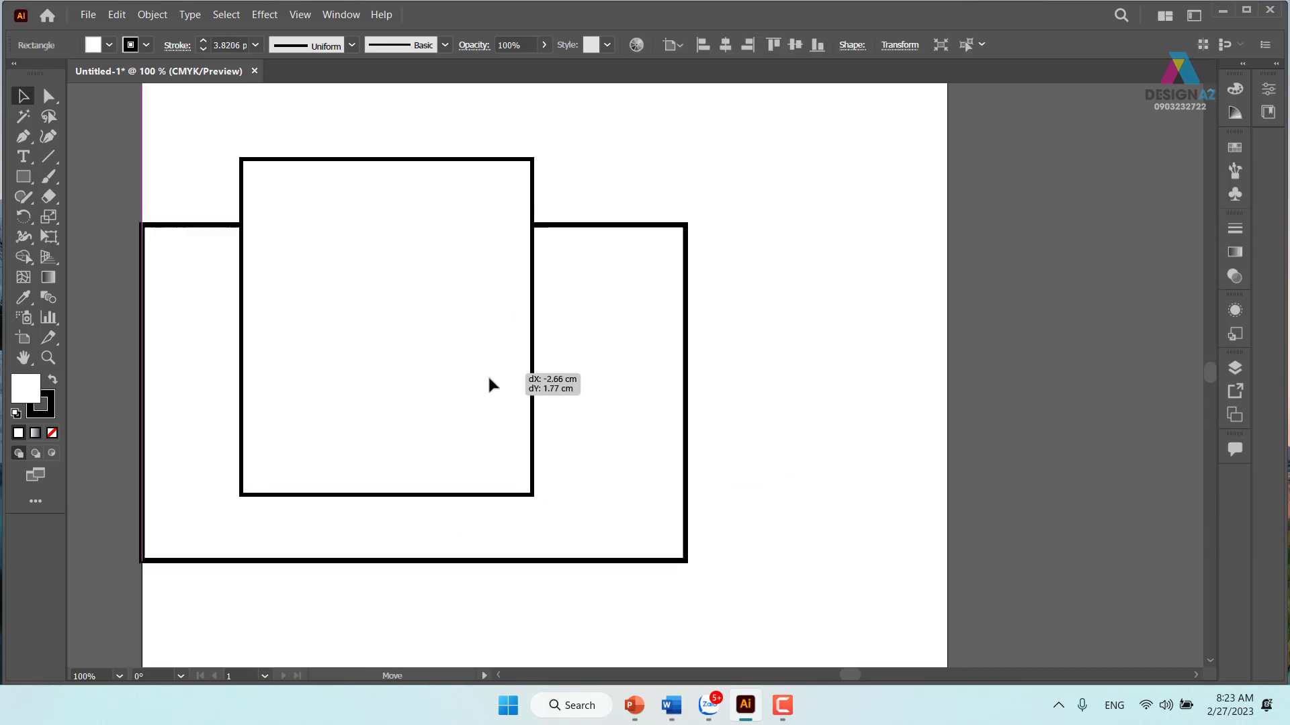
# Delete both rectangles and draw a single fresh square.
pyautogui.click(289, 228)
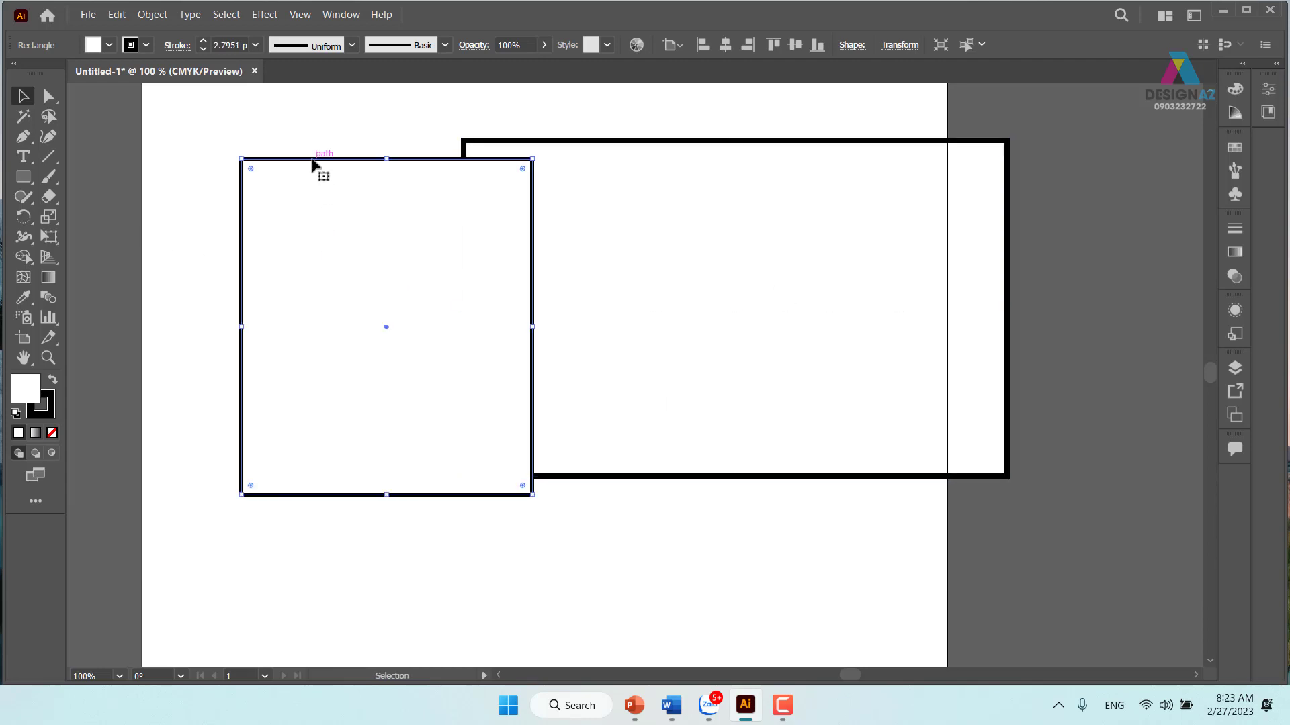
pyautogui.press('Delete')
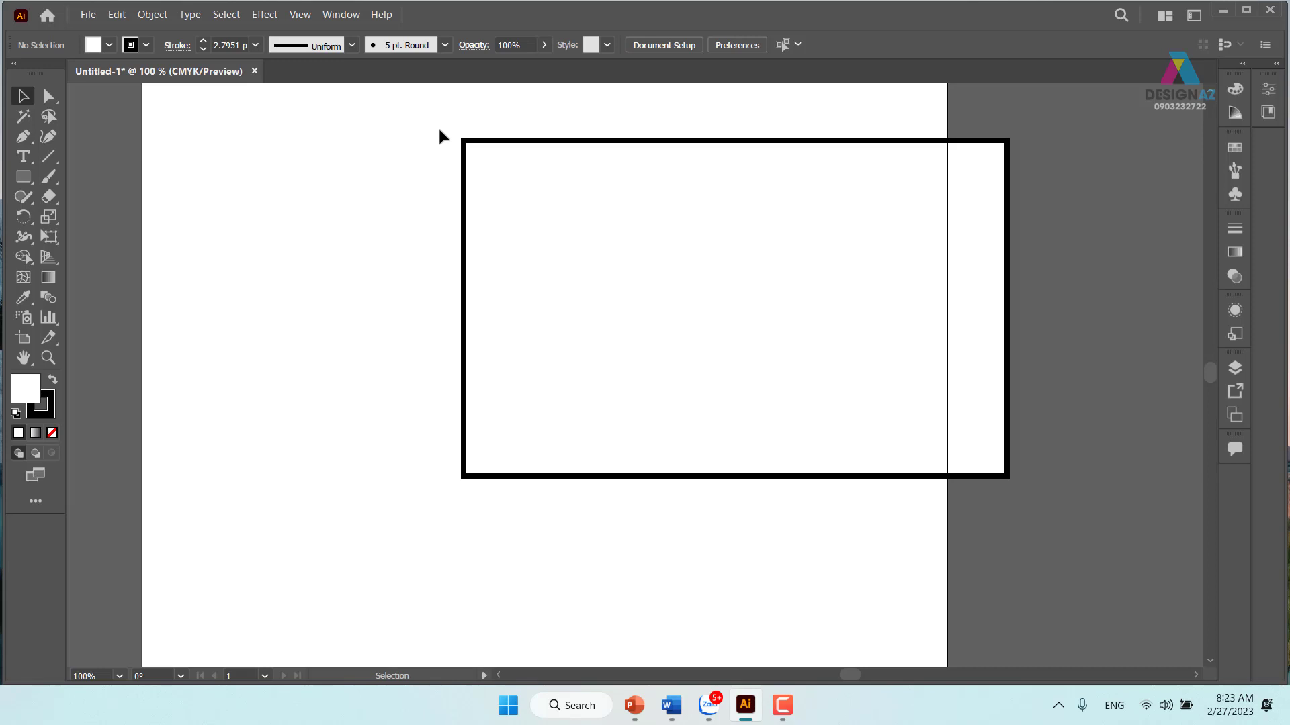
pyautogui.click(522, 199)
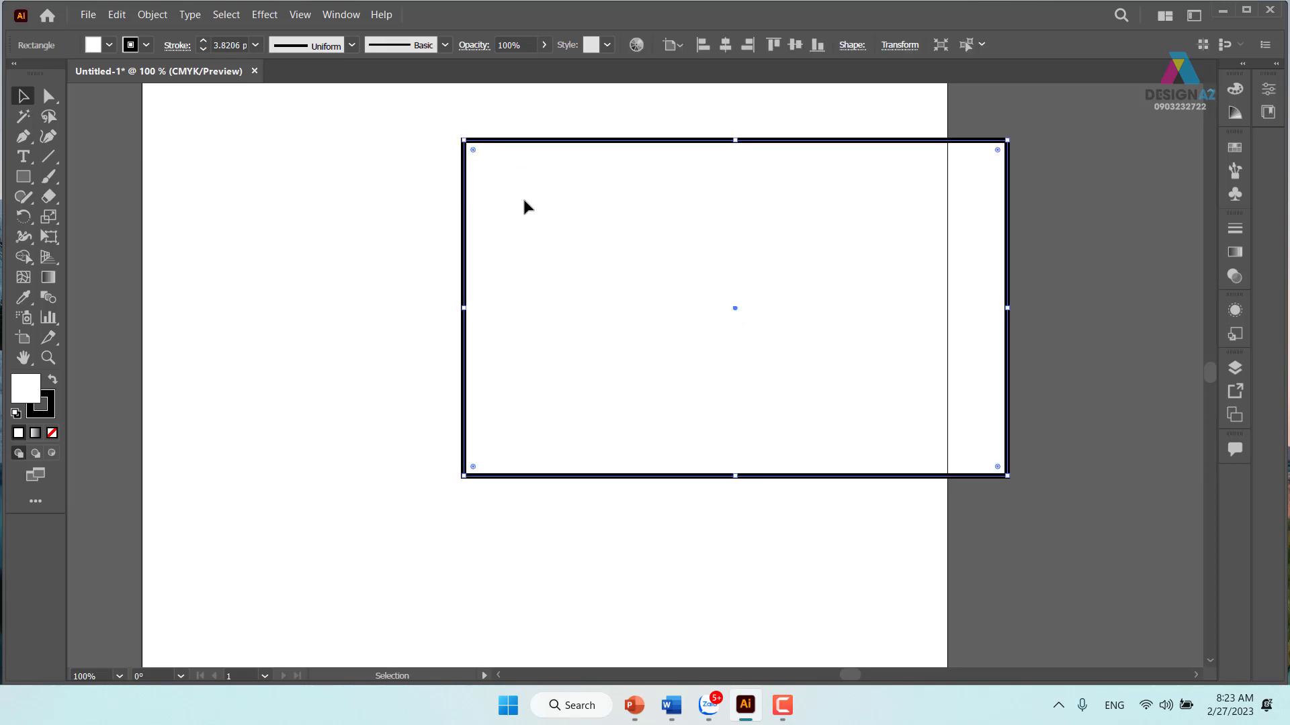
pyautogui.press('Delete')
pyautogui.click(24, 176)
pyautogui.moveTo(261, 206)
pyautogui.mouseDown()
pyautogui.moveTo(482, 372)
pyautogui.moveTo(504, 448)
pyautogui.mouseUp()
# Give the new square a 0.25 pt stroke weight.
pyautogui.click(24, 96)
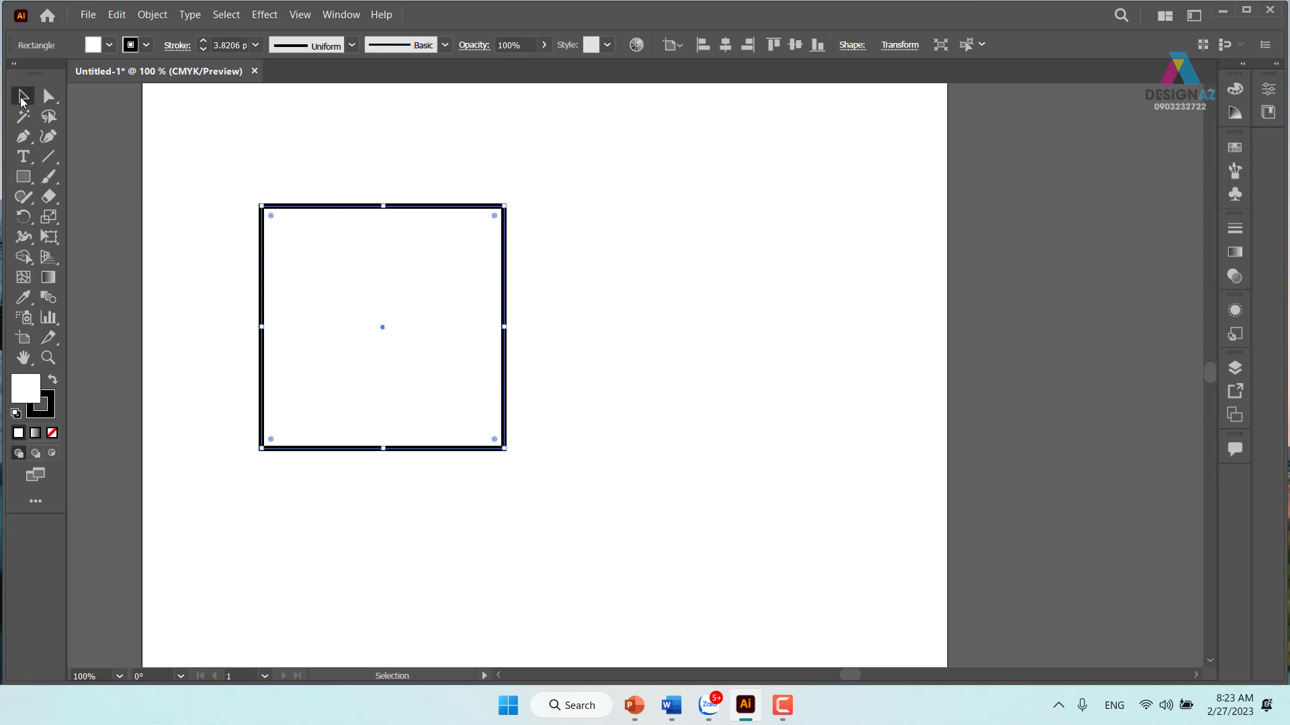
pyautogui.click(256, 45)
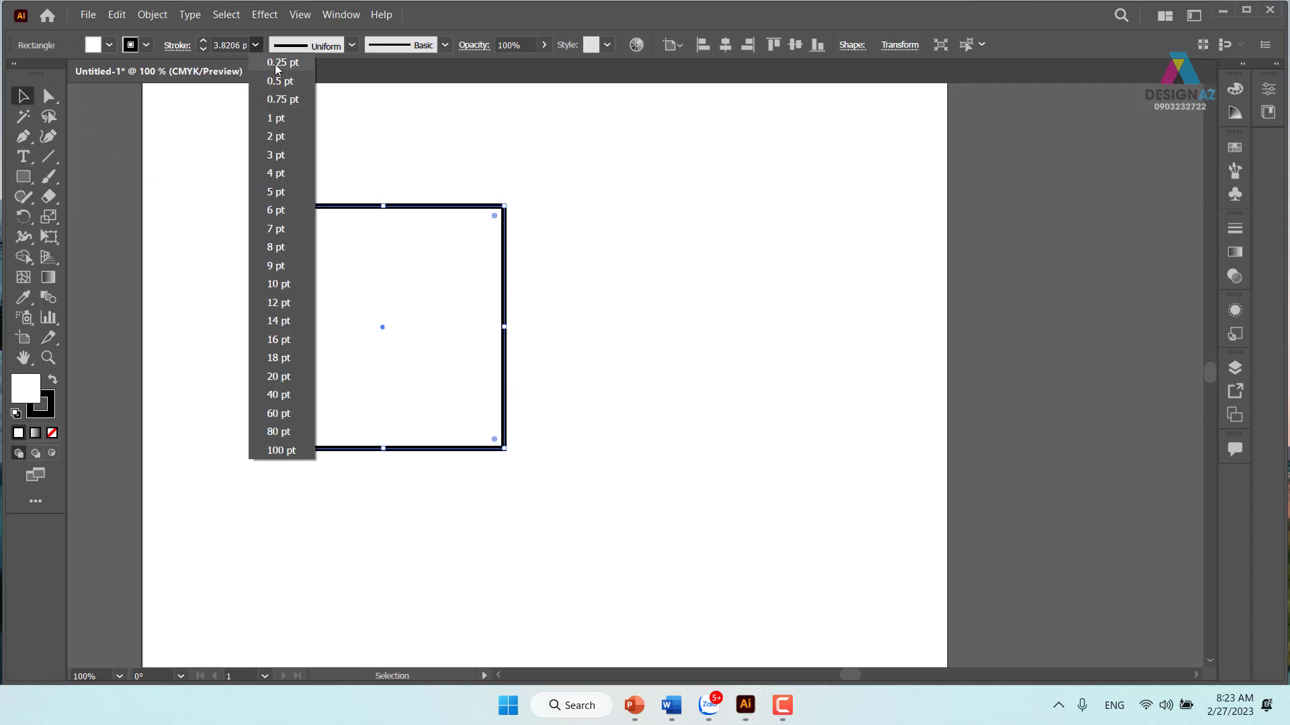
pyautogui.click(277, 67)
pyautogui.click(623, 372)
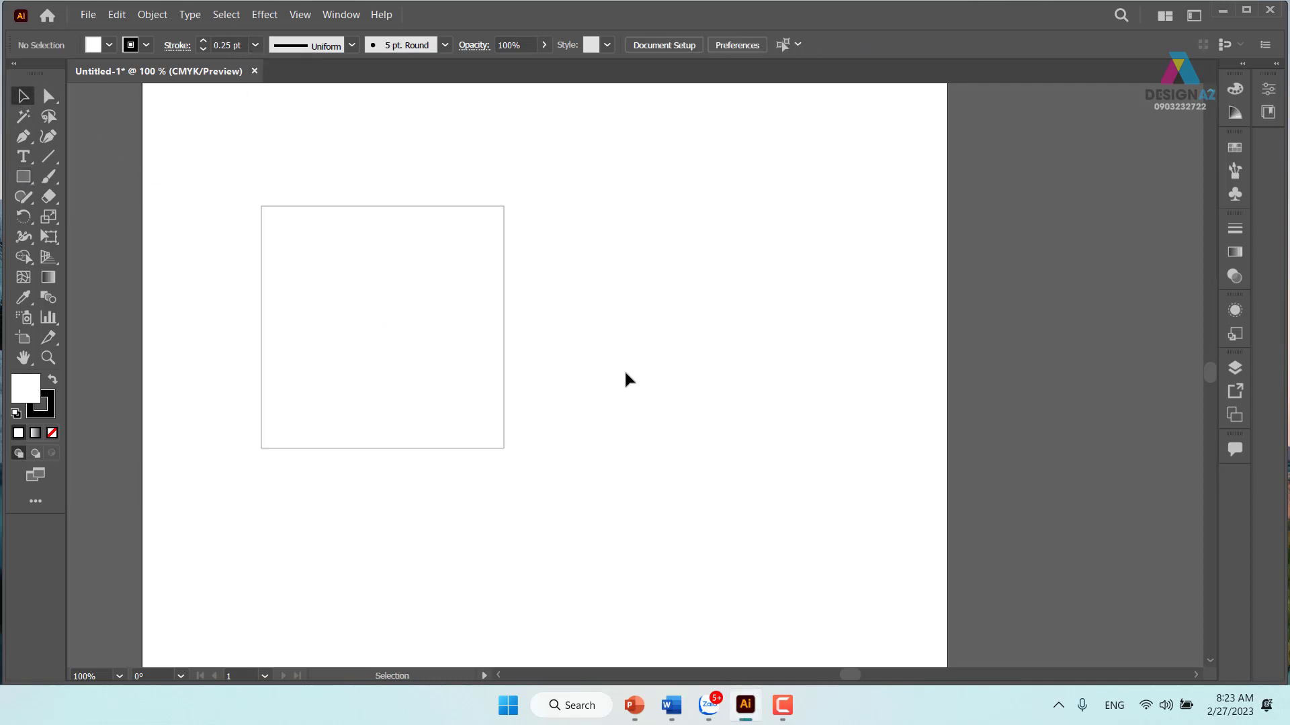
pyautogui.click(474, 312)
# Set the square's width and height to 10 cm in Transform.
pyautogui.click(899, 45)
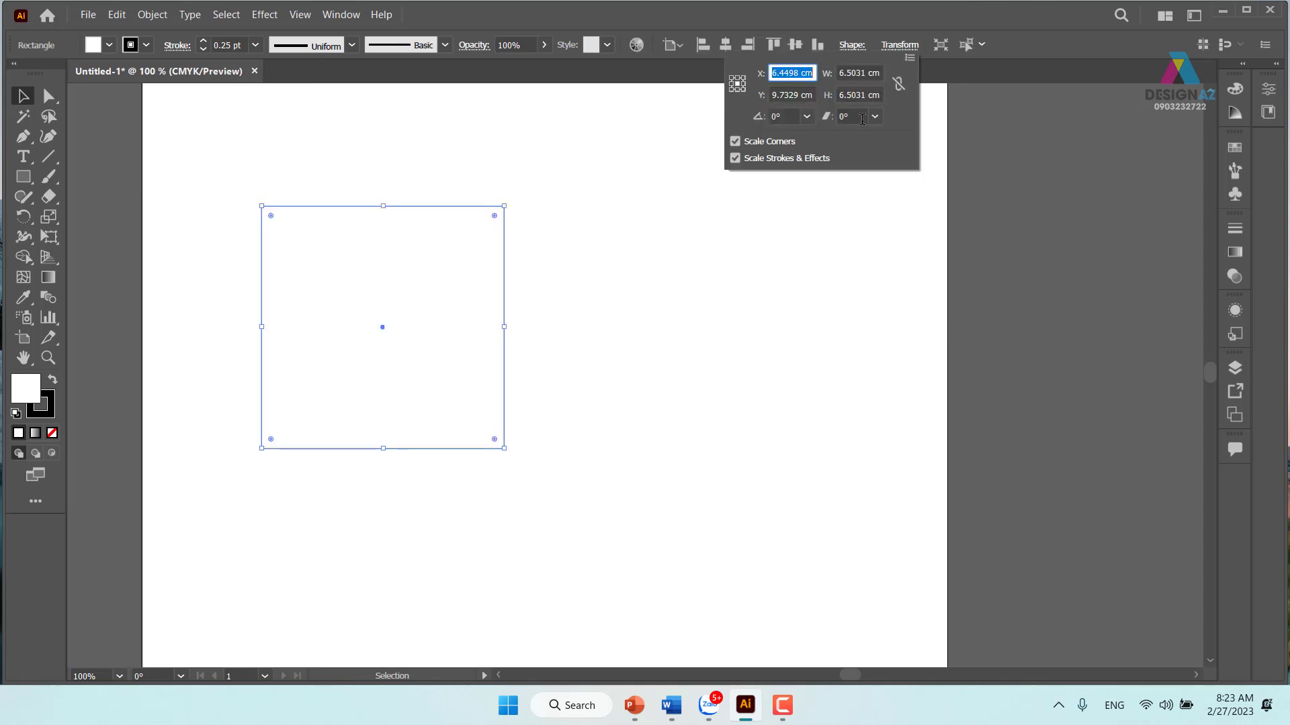
pyautogui.doubleClick(867, 74)
pyautogui.write('10')
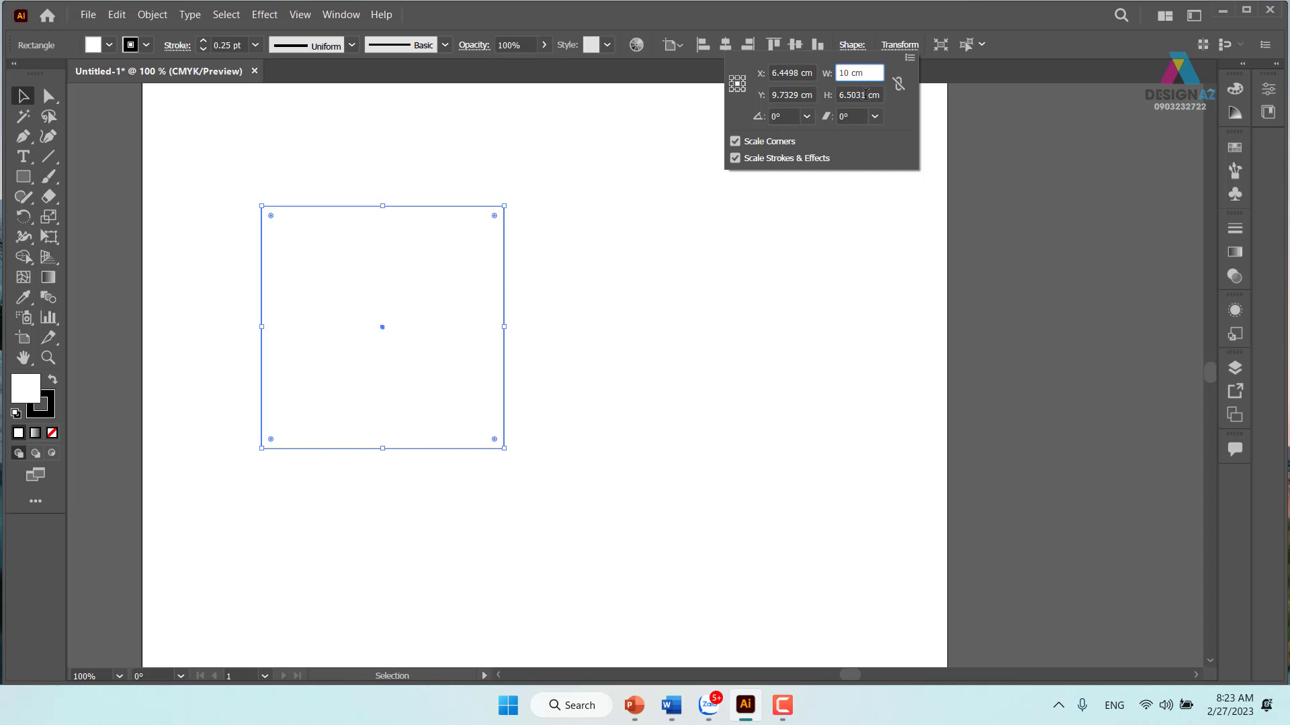
pyautogui.press('Tab')
pyautogui.write('10')
pyautogui.press('Return')
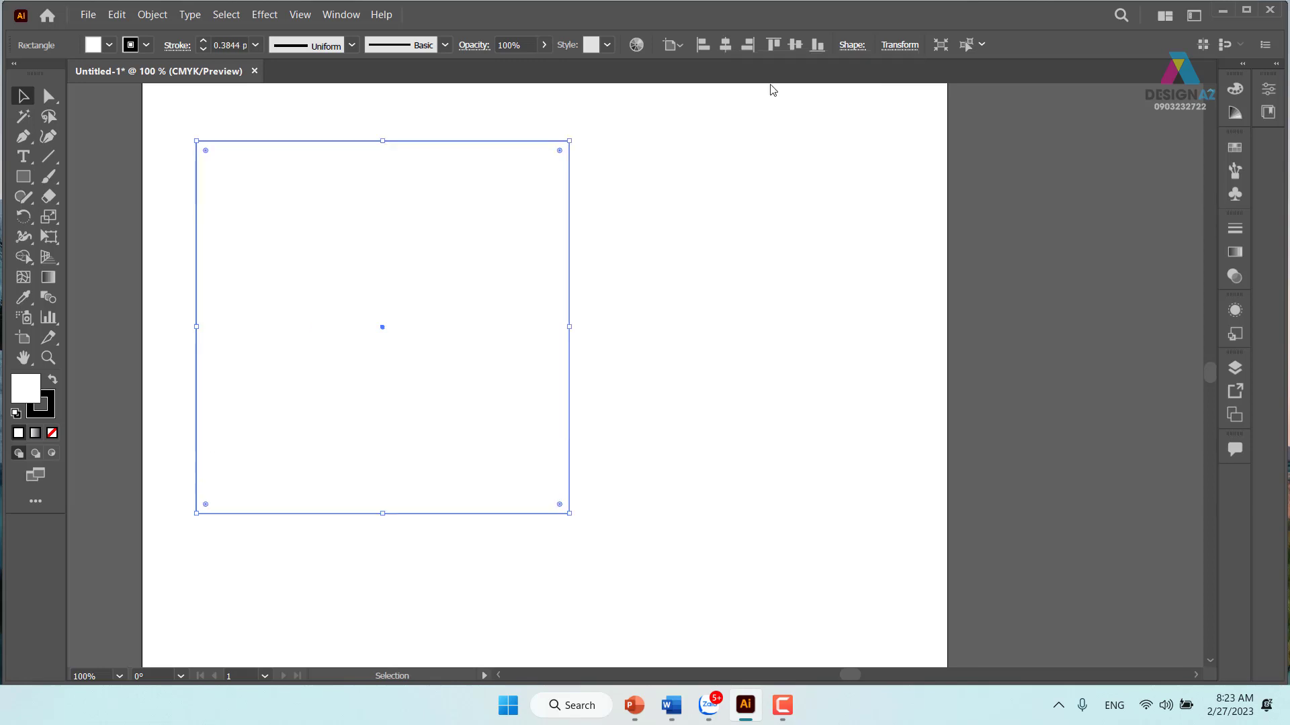
# Reselect the 10 cm square and check its size values.
pyautogui.moveTo(608, 203); pyautogui.dragTo(511, 299)
pyautogui.click(899, 45)
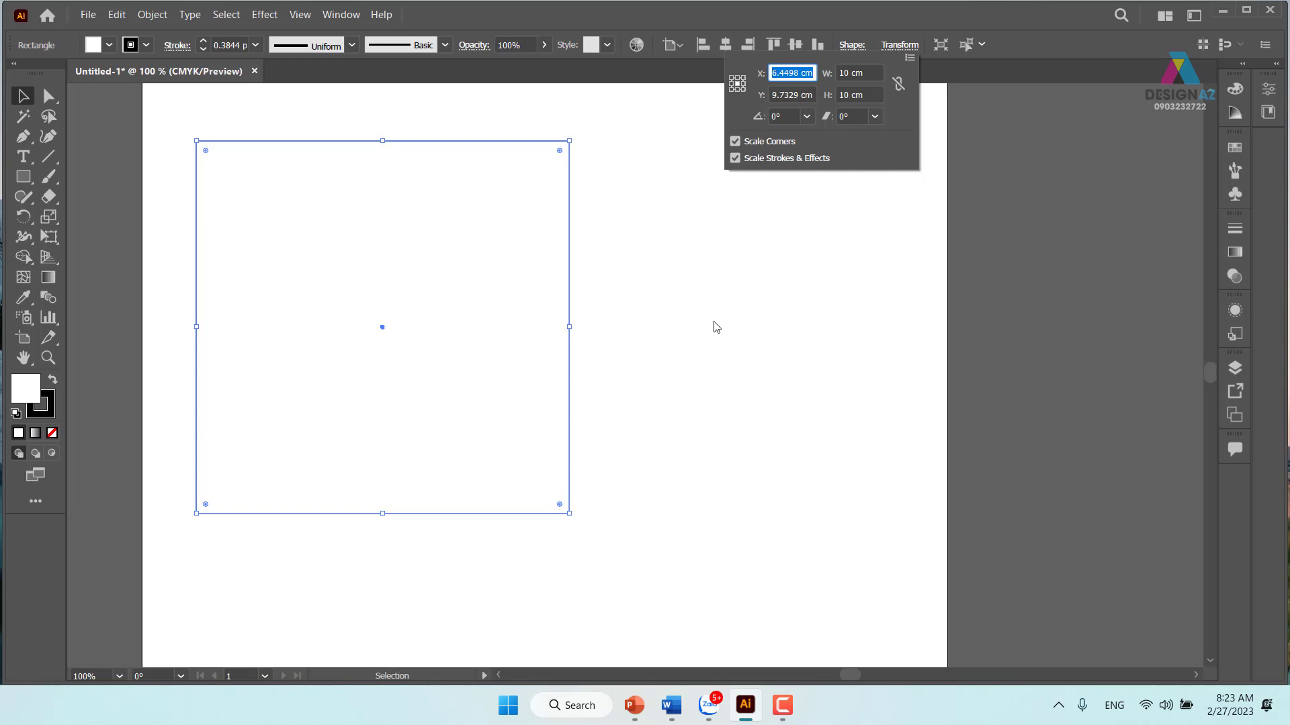
pyautogui.press('Escape')
pyautogui.click(171, 99)
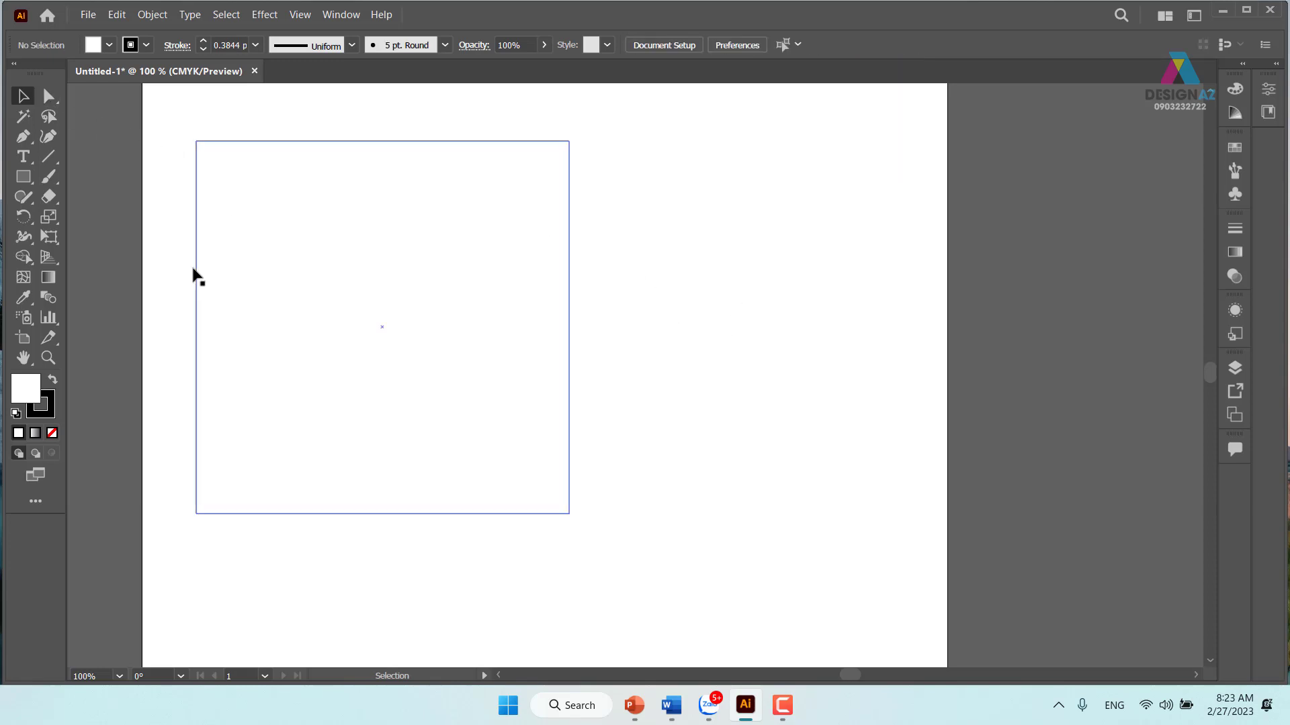
pyautogui.click(272, 325)
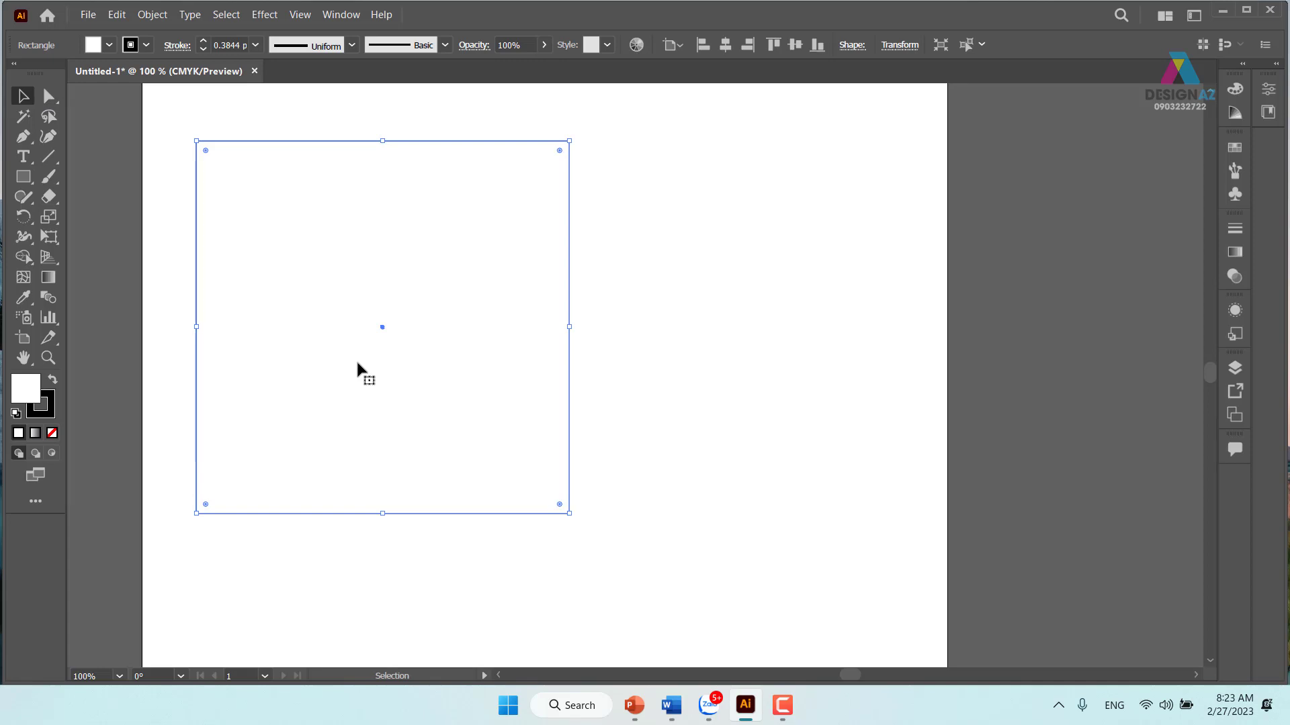
pyautogui.press('a')
pyautogui.press('v')
# Widen the shape to 1.61 times the square's width with *1.61 in Transform.
pyautogui.click(900, 44)
pyautogui.click(894, 94)
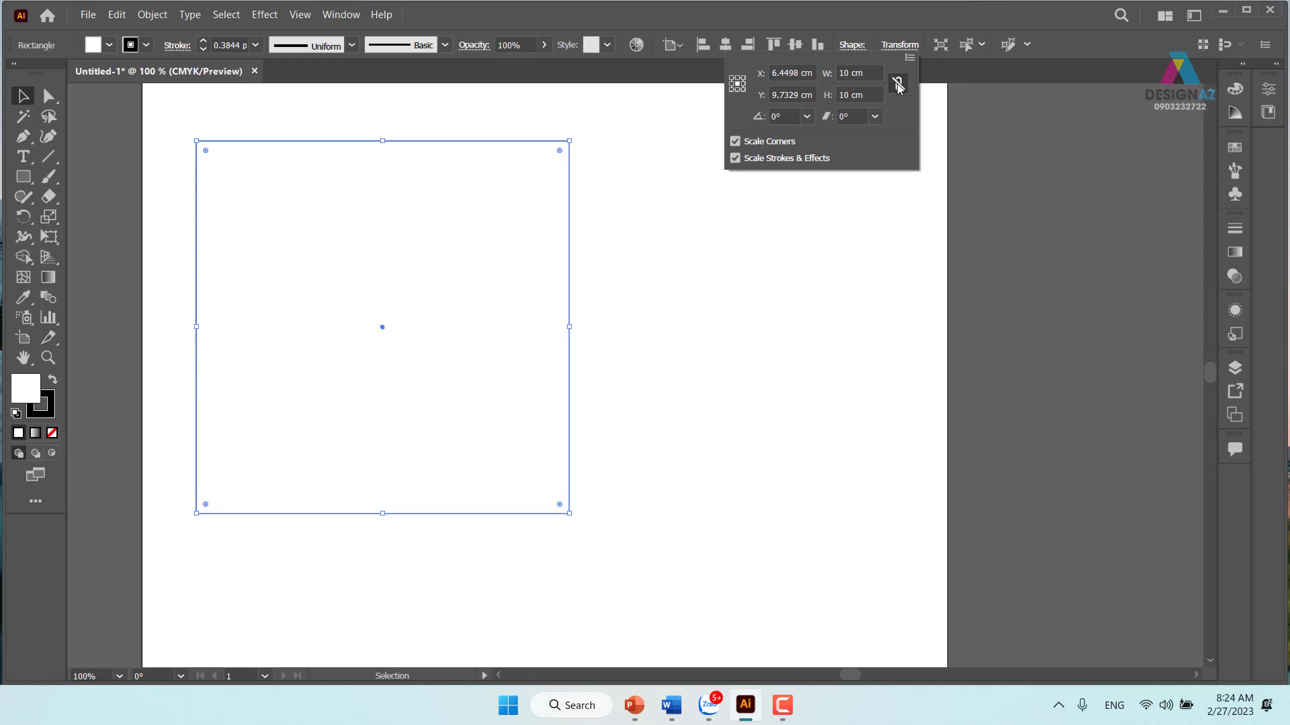
pyautogui.click(873, 73)
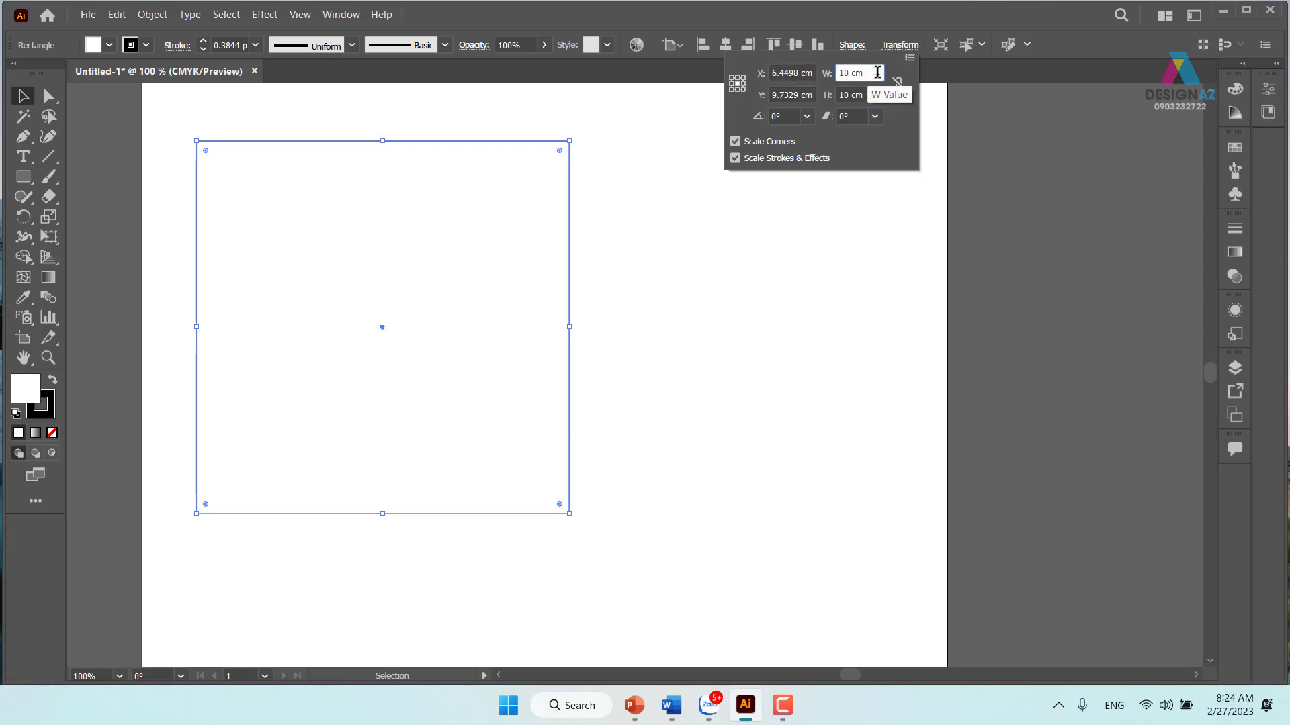
pyautogui.write('*')
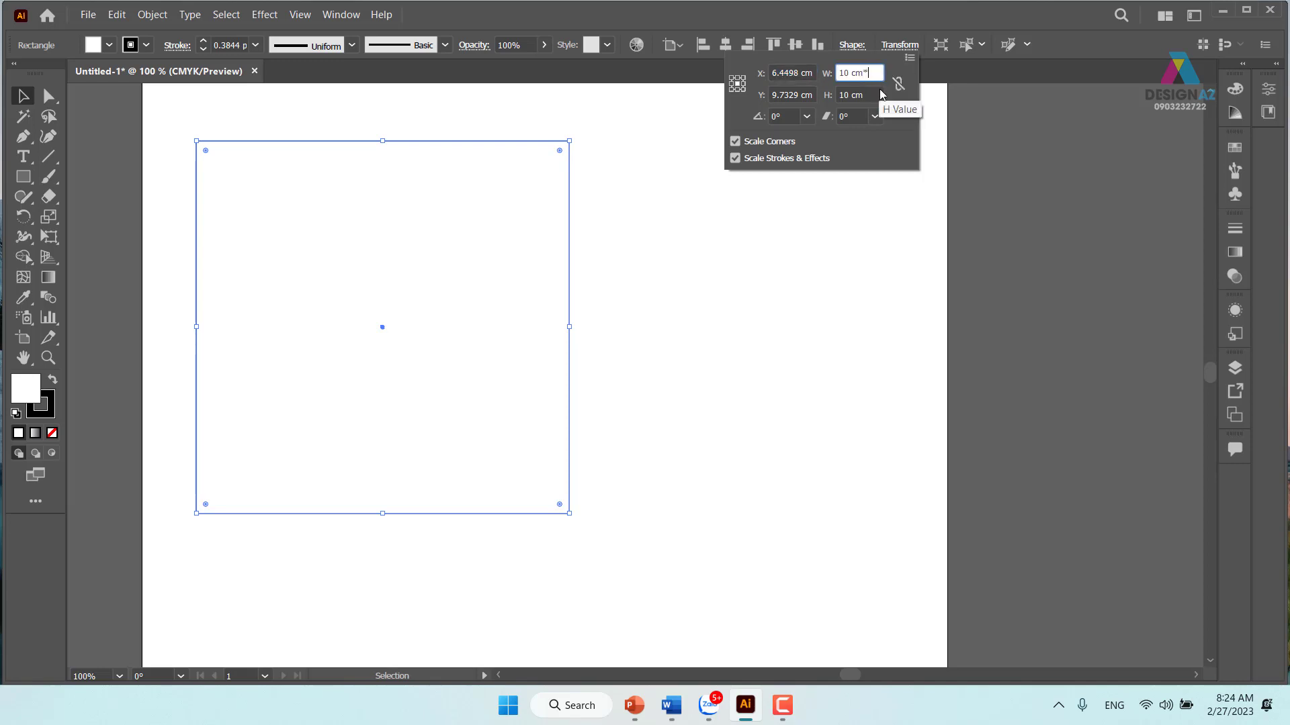
pyautogui.write('1.')
pyautogui.write('618')
pyautogui.press('Return')
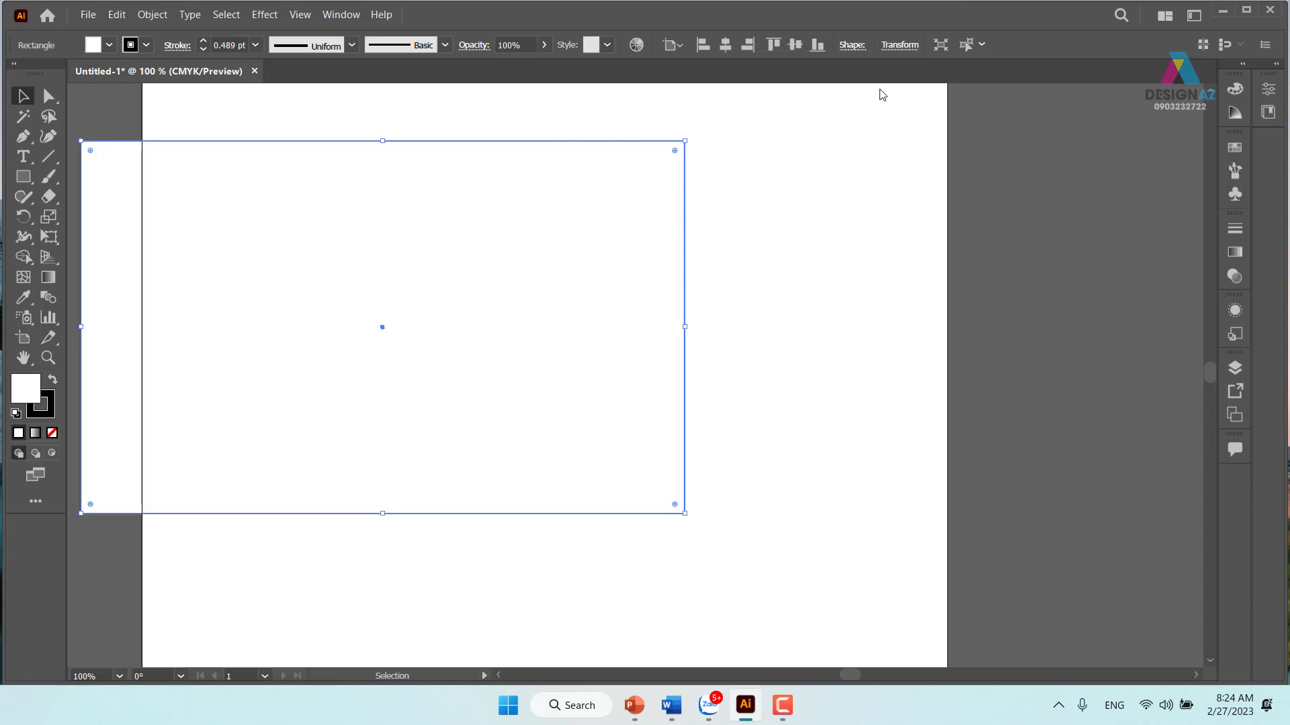
# Align the wide rectangle flush with the square's left edge and send it to the back.
pyautogui.moveTo(685, 328); pyautogui.dragTo(929, 342)
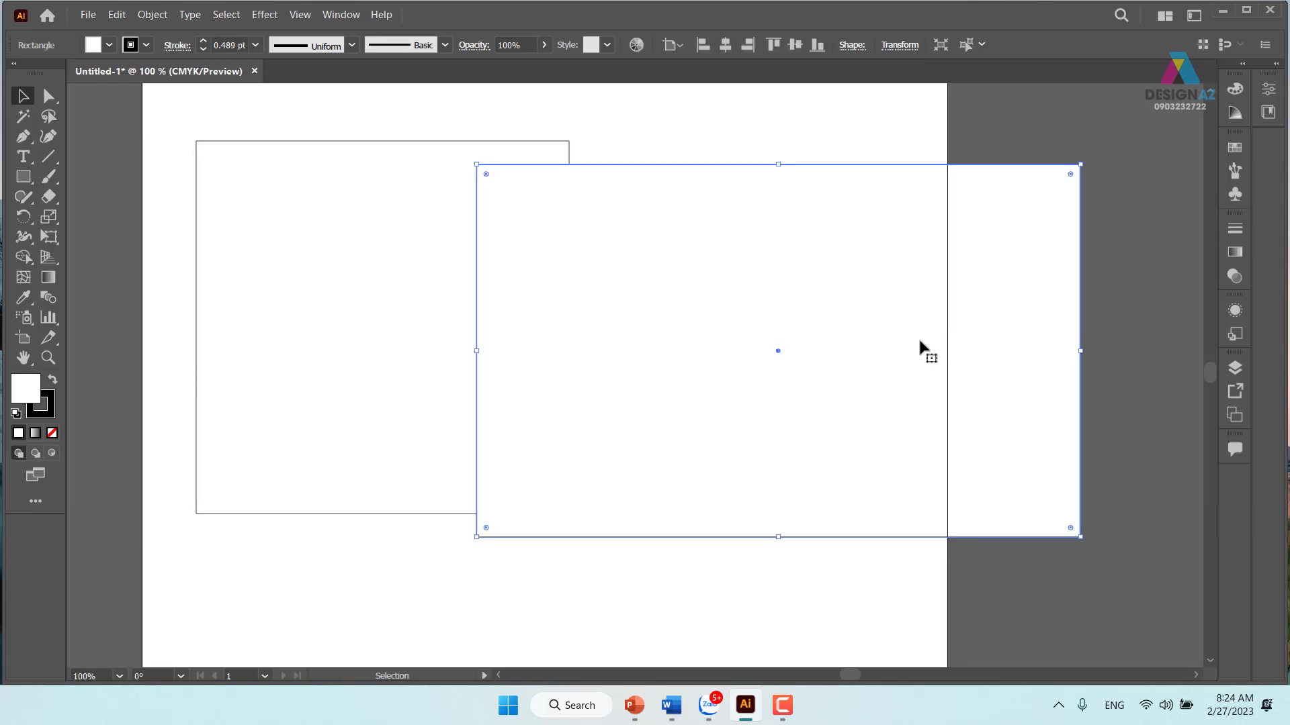
pyautogui.hotkey('ctrl', 'z')
pyautogui.moveTo(336, 247); pyautogui.dragTo(456, 249)
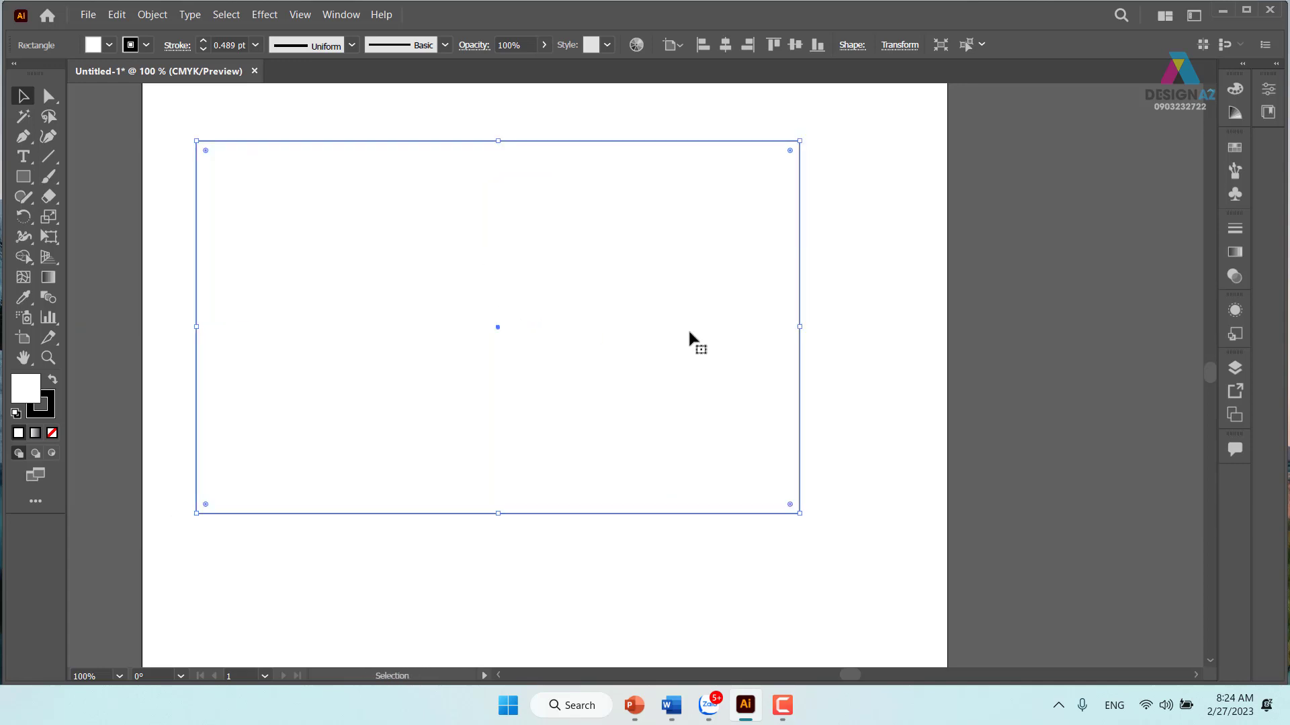
pyautogui.hotkey('ctrl', 'shift', '[')
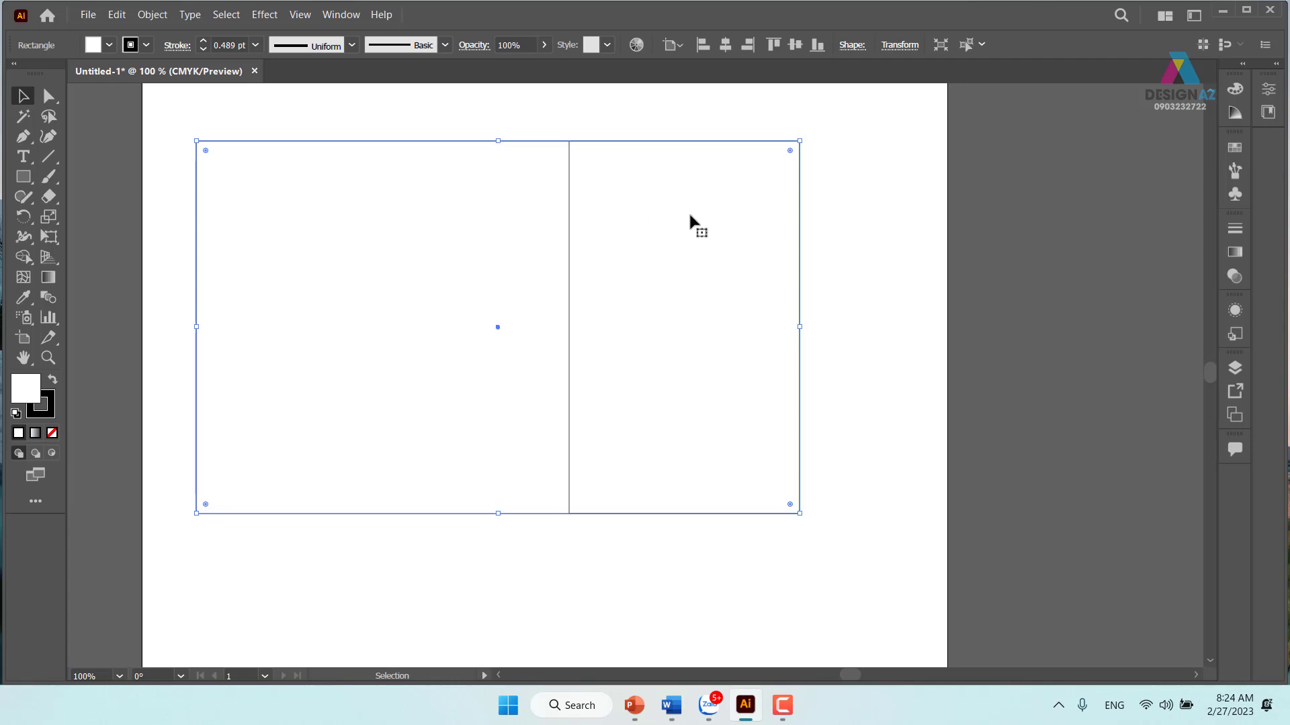
pyautogui.click(882, 229)
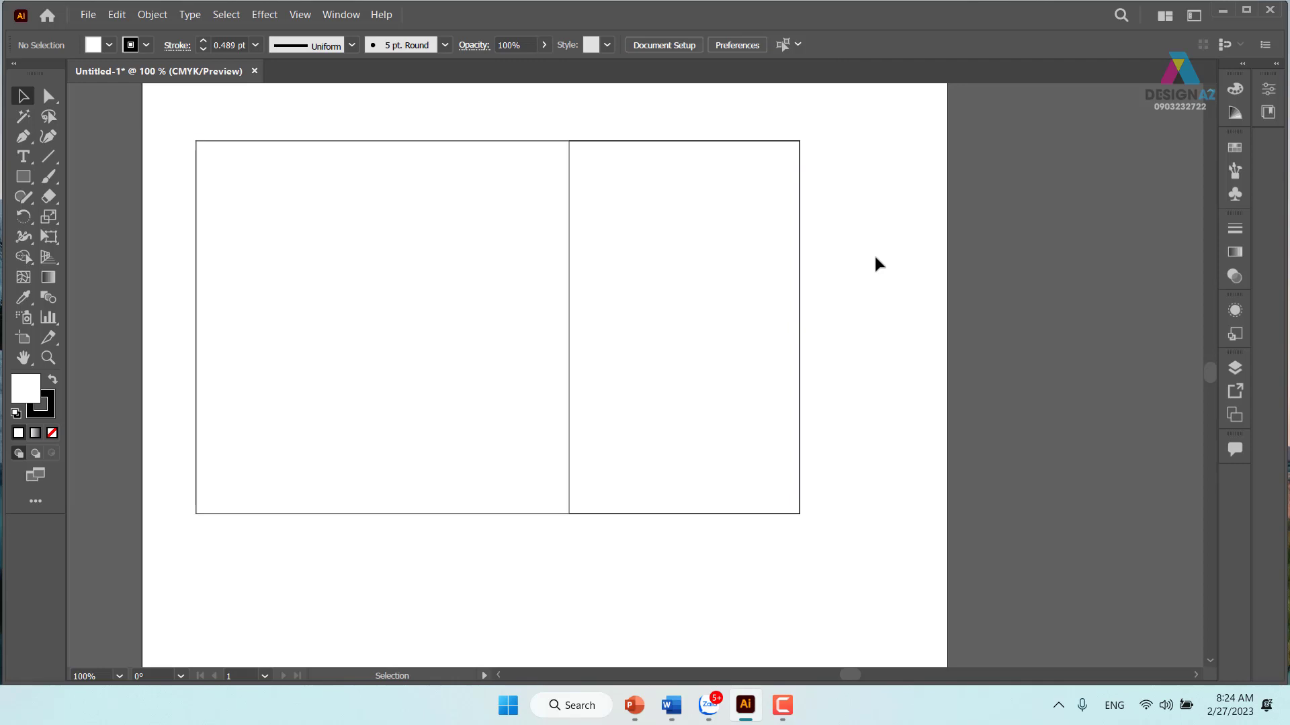
# Snap the wide rectangle's right edge to the square's right edge.
pyautogui.moveTo(909, 350); pyautogui.dragTo(850, 382)
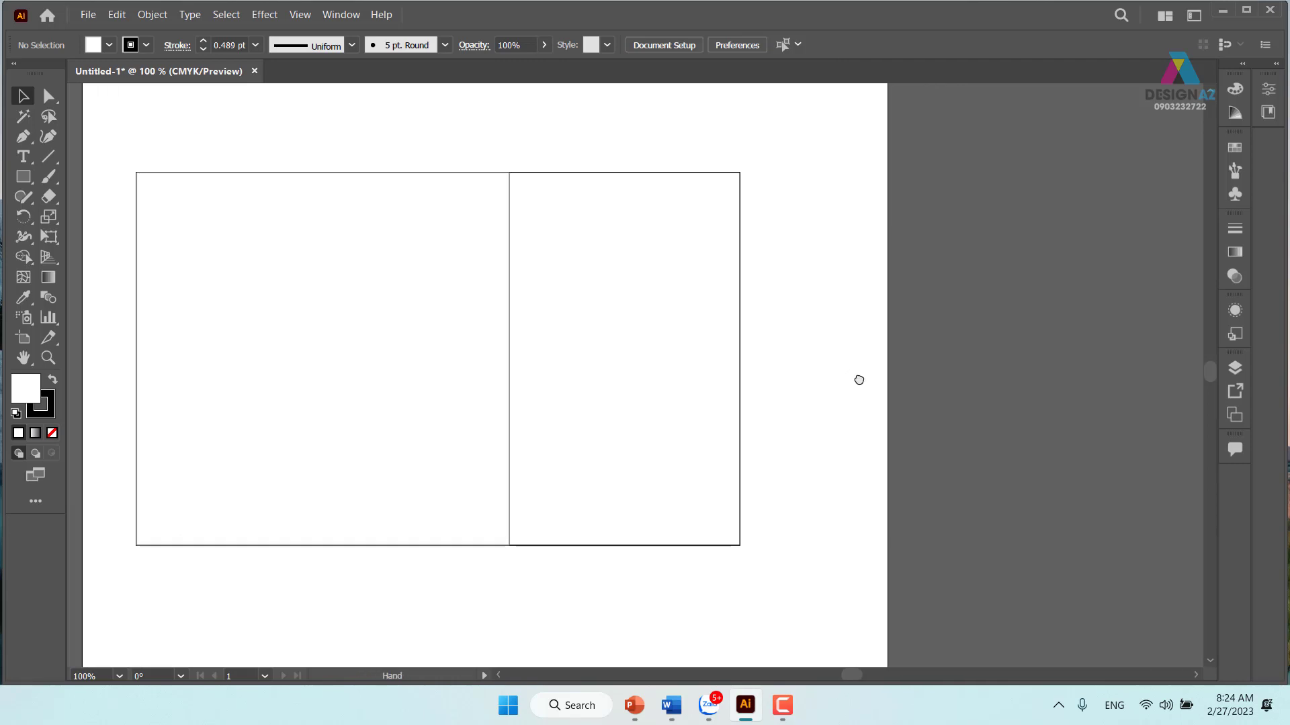
pyautogui.click(601, 359)
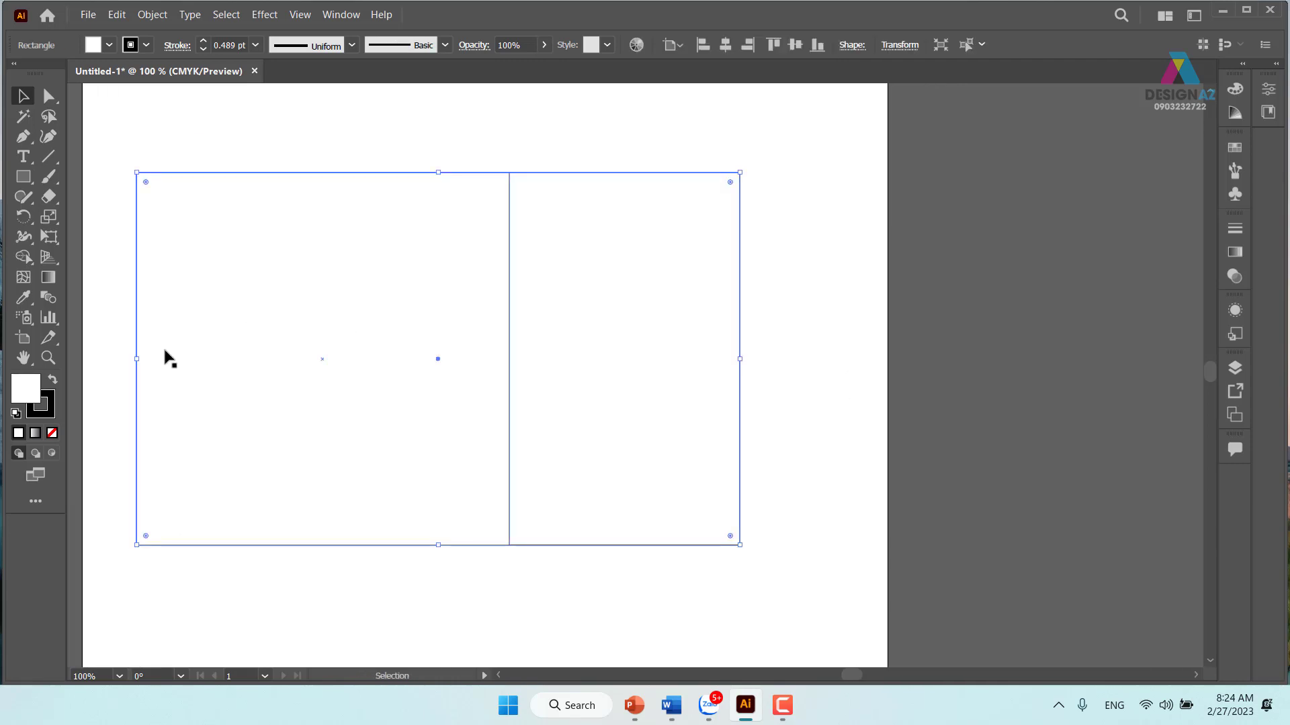
pyautogui.click(785, 199)
pyautogui.moveTo(706, 336); pyautogui.dragTo(464, 332)
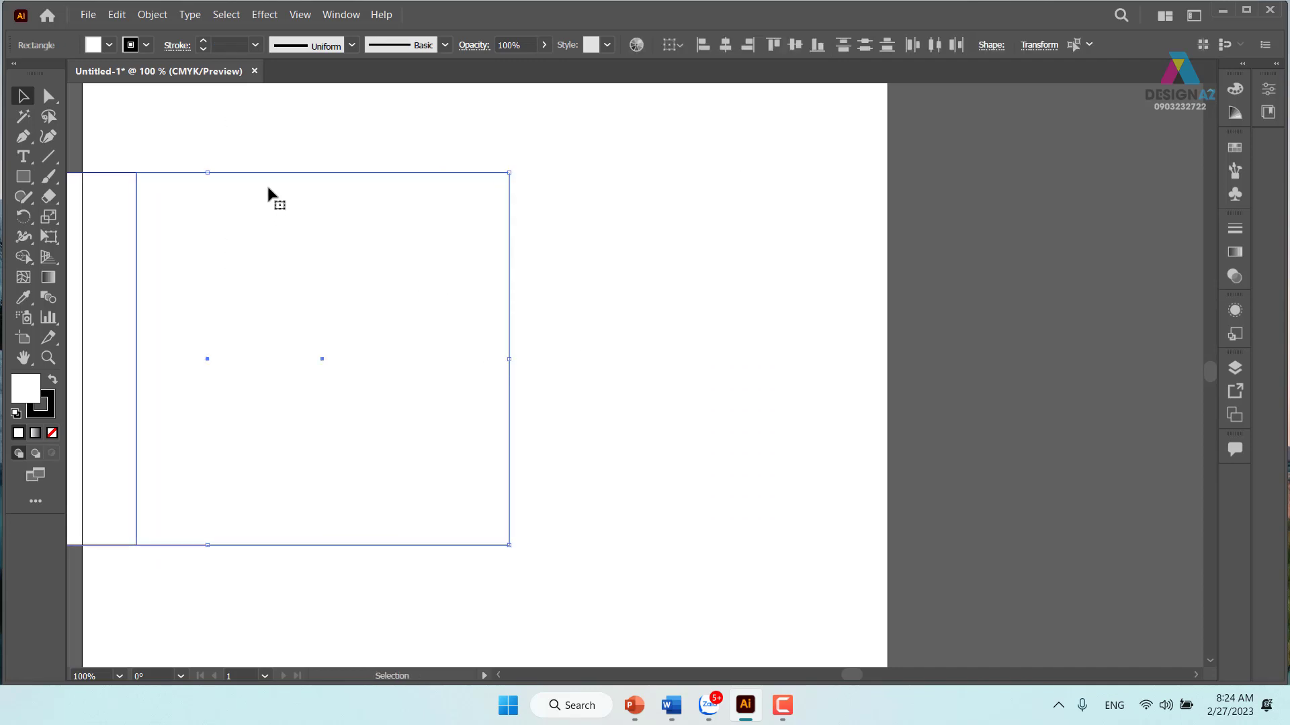
# Move both shapes toward the page centre and Alt-drag a copy of the square overlapping them lower down.
pyautogui.moveTo(289, 172)
pyautogui.mouseDown()
pyautogui.moveTo(660, 178)
pyautogui.moveTo(573, 146)
pyautogui.mouseUp()
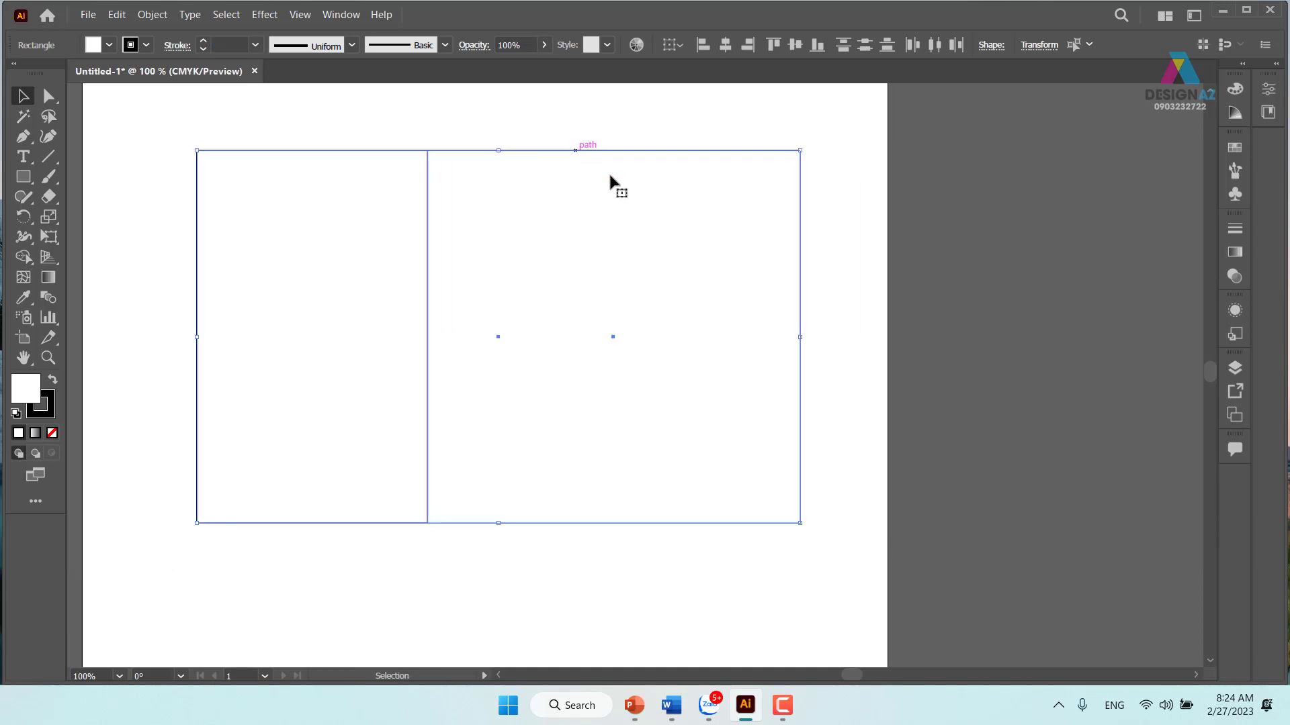
pyautogui.click(872, 229)
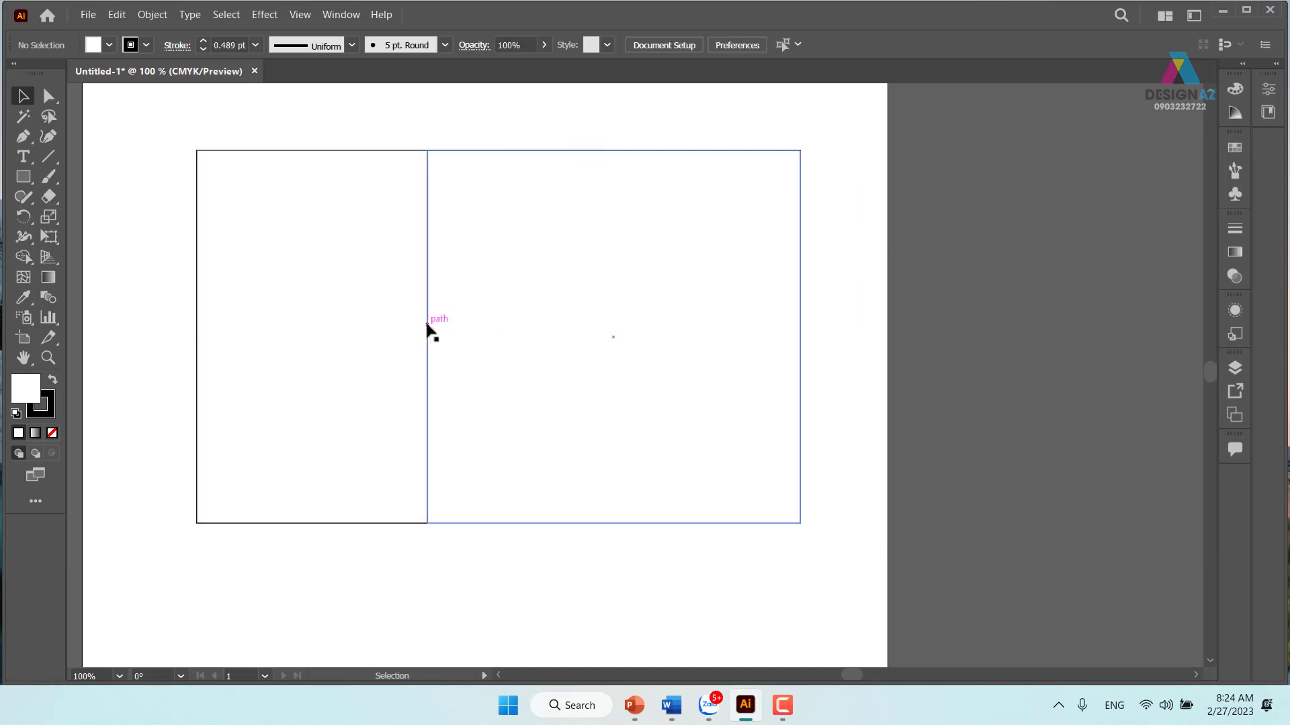
pyautogui.moveTo(427, 344)
pyautogui.mouseDown()
pyautogui.moveTo(236, 358)
pyautogui.moveTo(338, 421)
pyautogui.mouseUp()
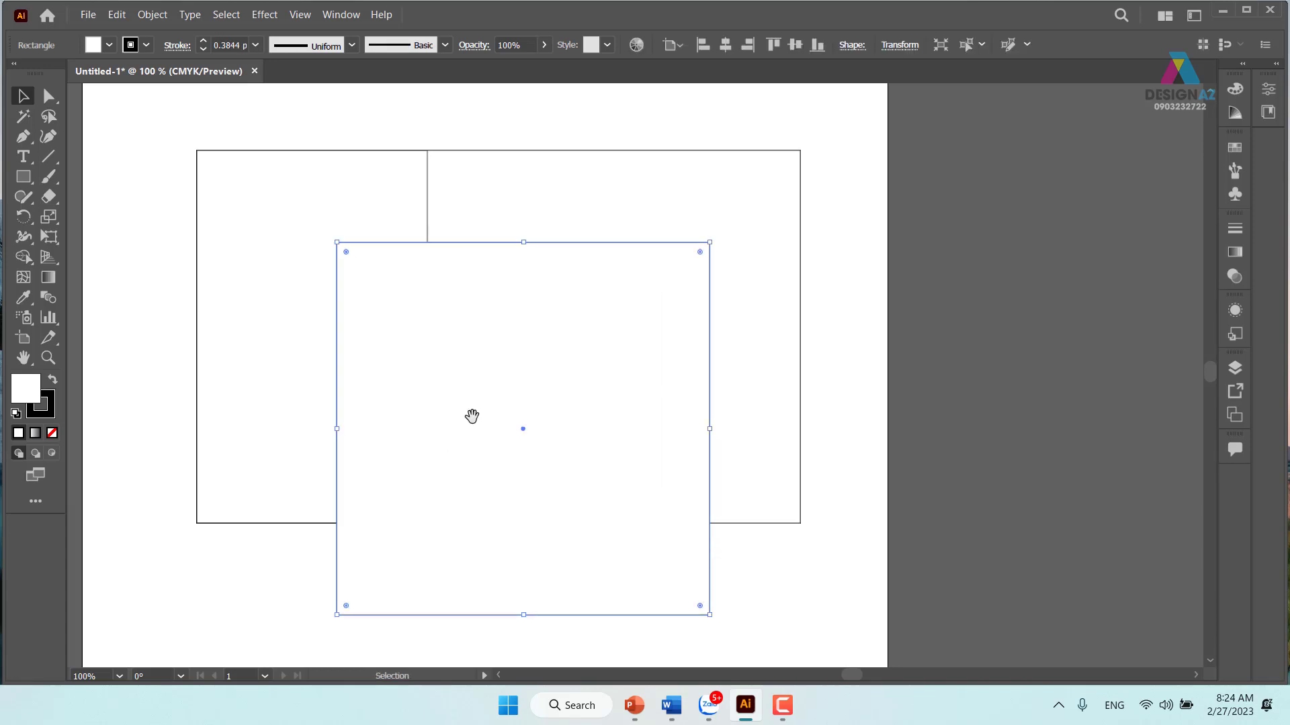
pyautogui.moveTo(473, 417); pyautogui.dragTo(523, 335)
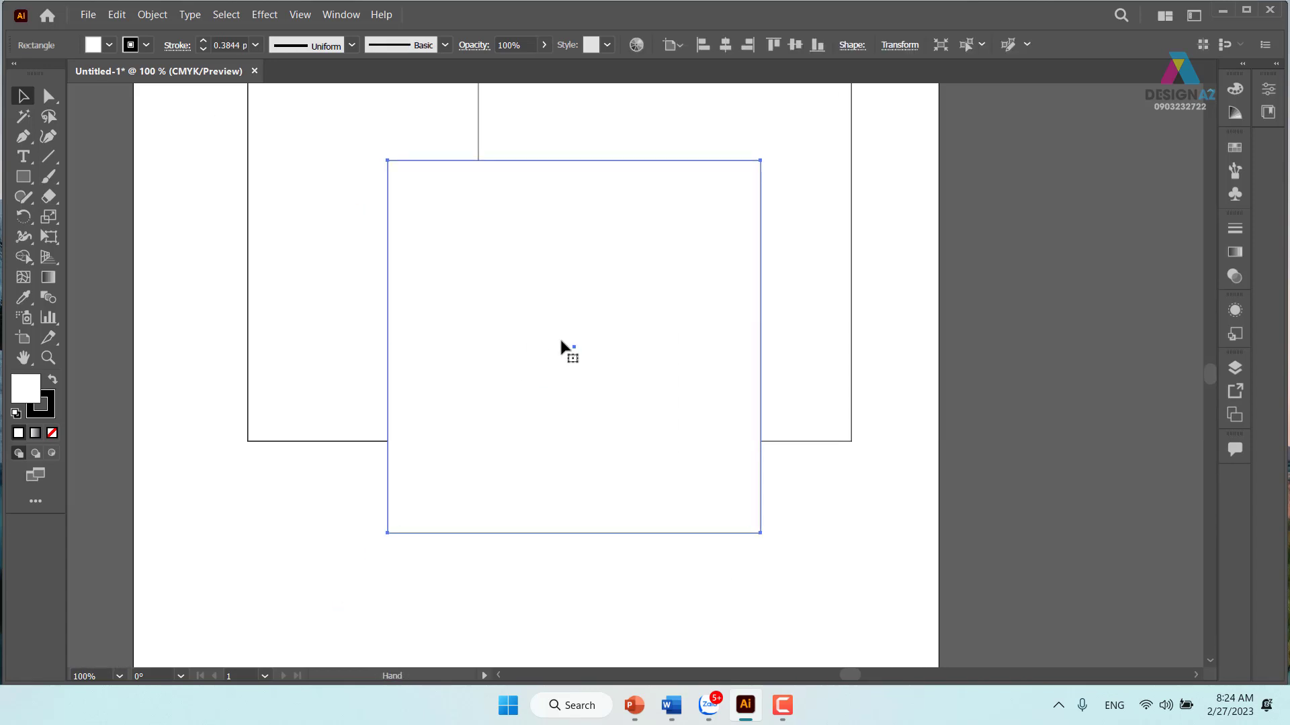
# With proportions unlinked, set the copied square's width to W/1.618, keeping its 10 cm height.
pyautogui.click(894, 51)
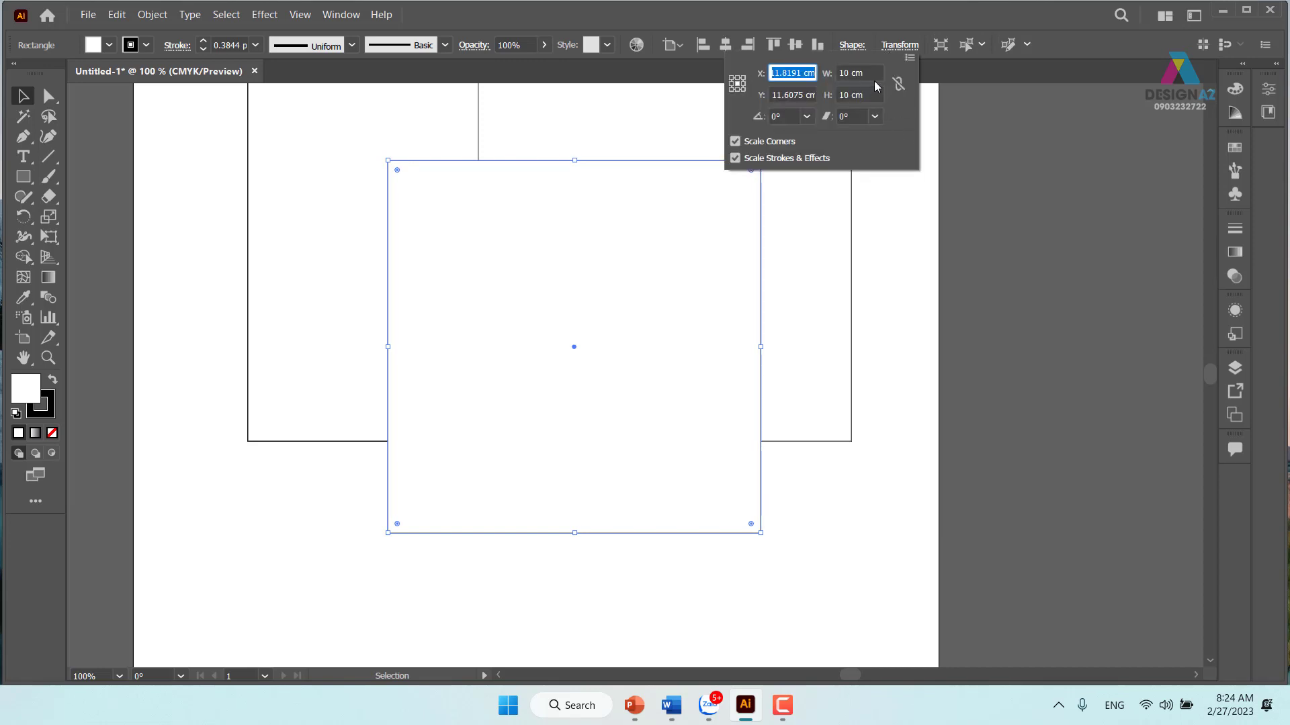
pyautogui.press('Tab')
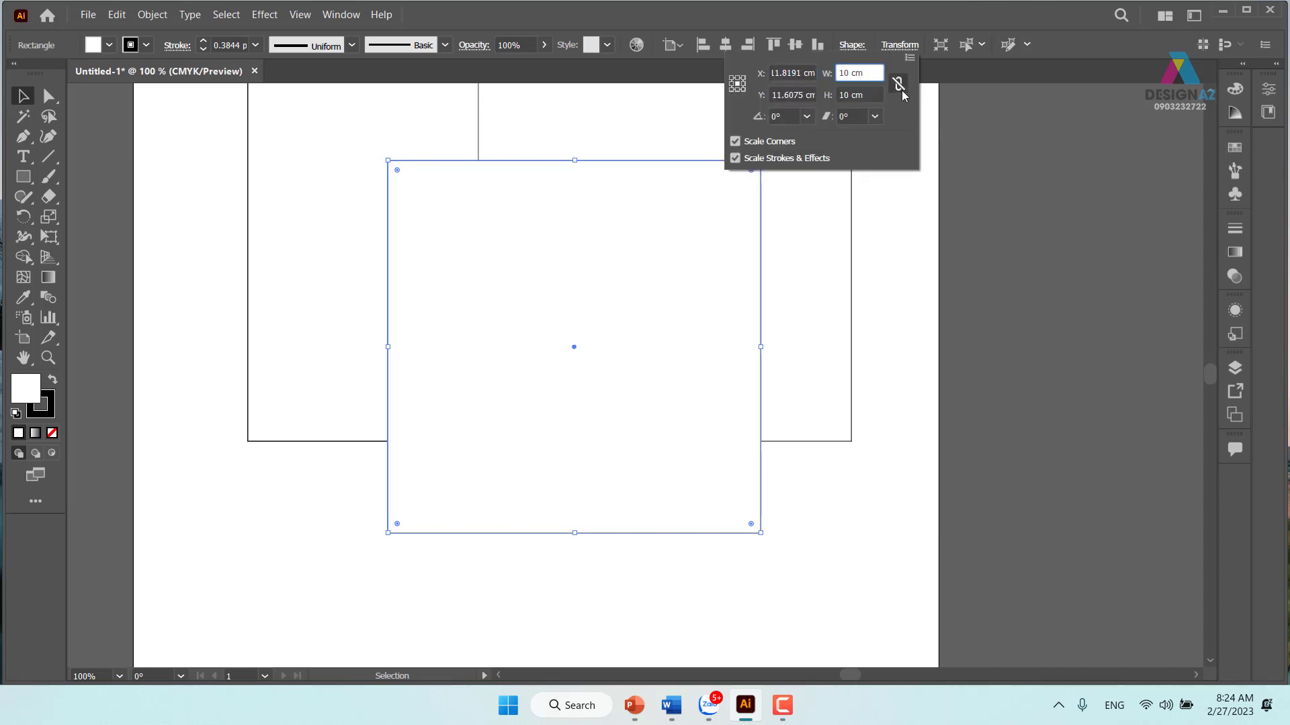
pyautogui.click(901, 90)
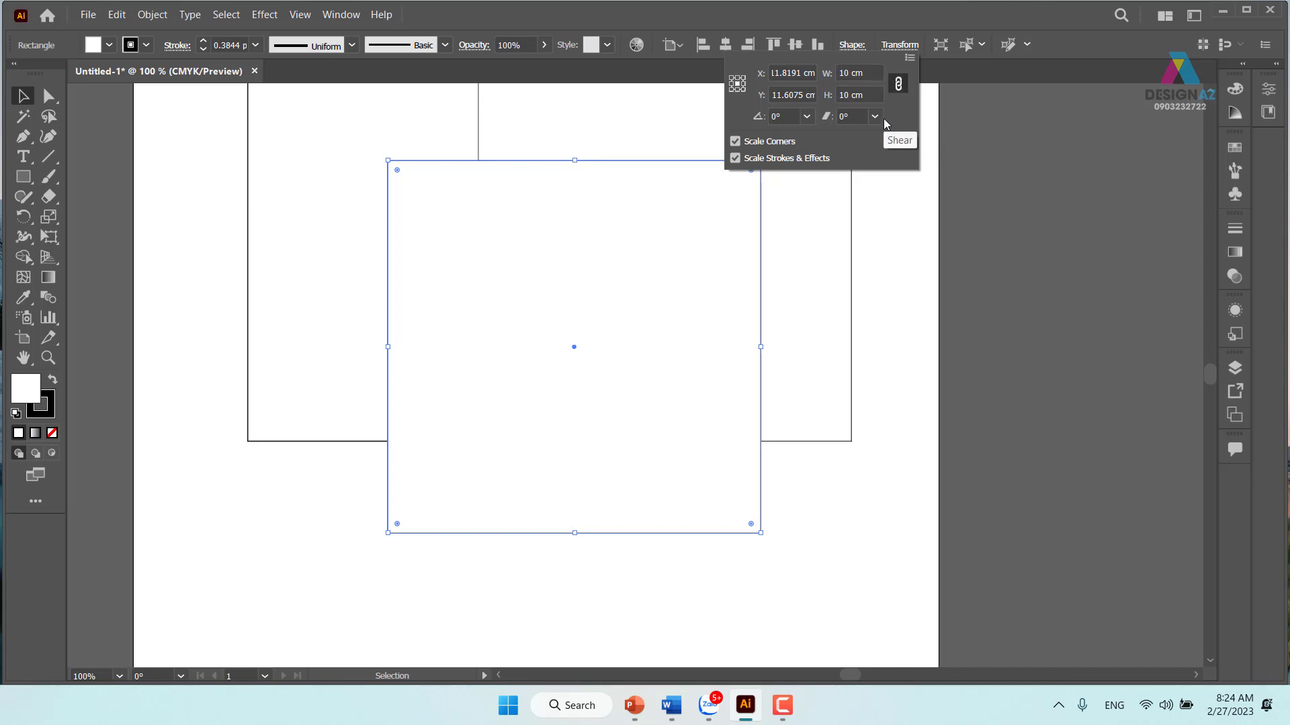
pyautogui.click(871, 74)
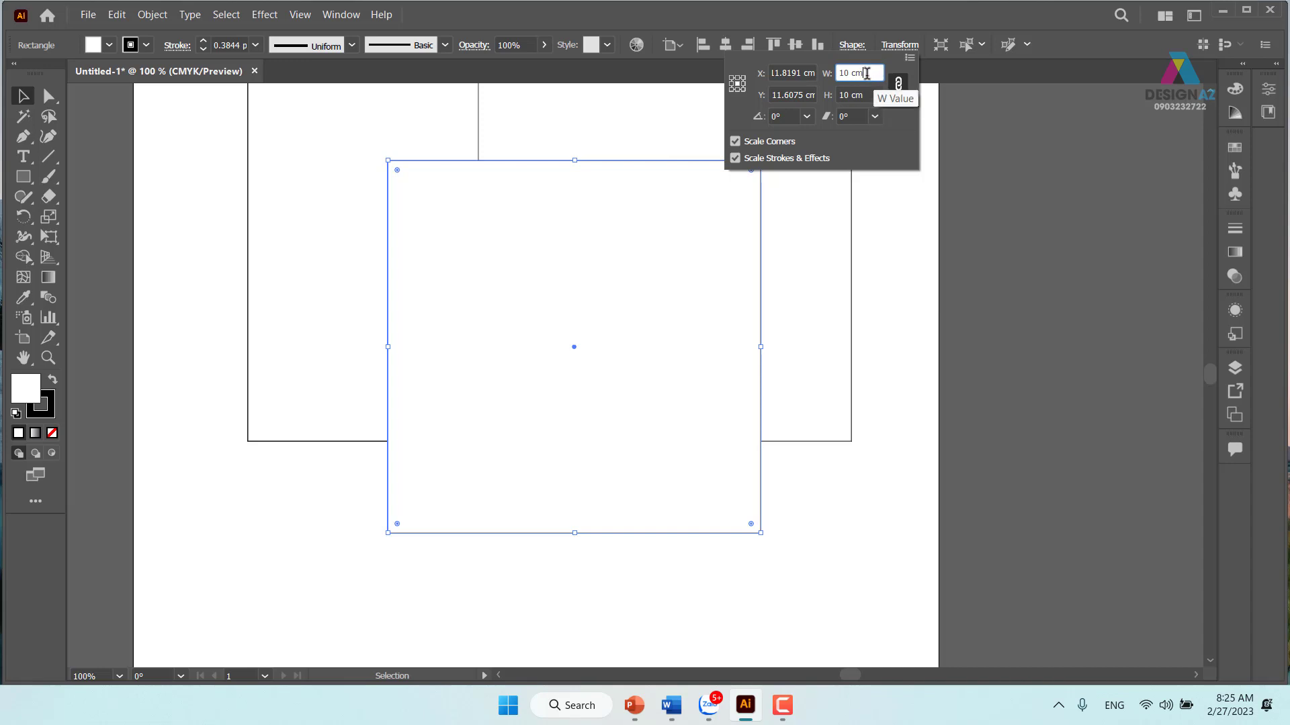
pyautogui.click(898, 91)
pyautogui.write('/')
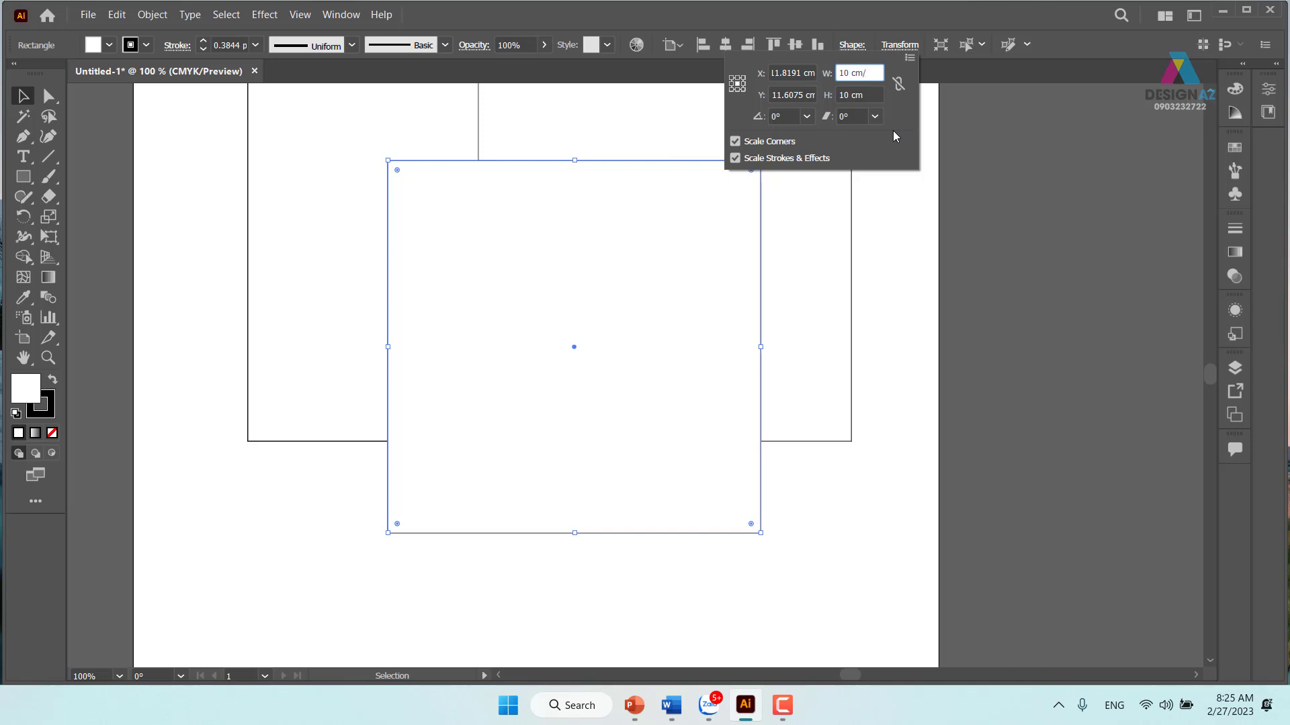
pyautogui.write('1.6')
pyautogui.write('18')
pyautogui.press('Return')
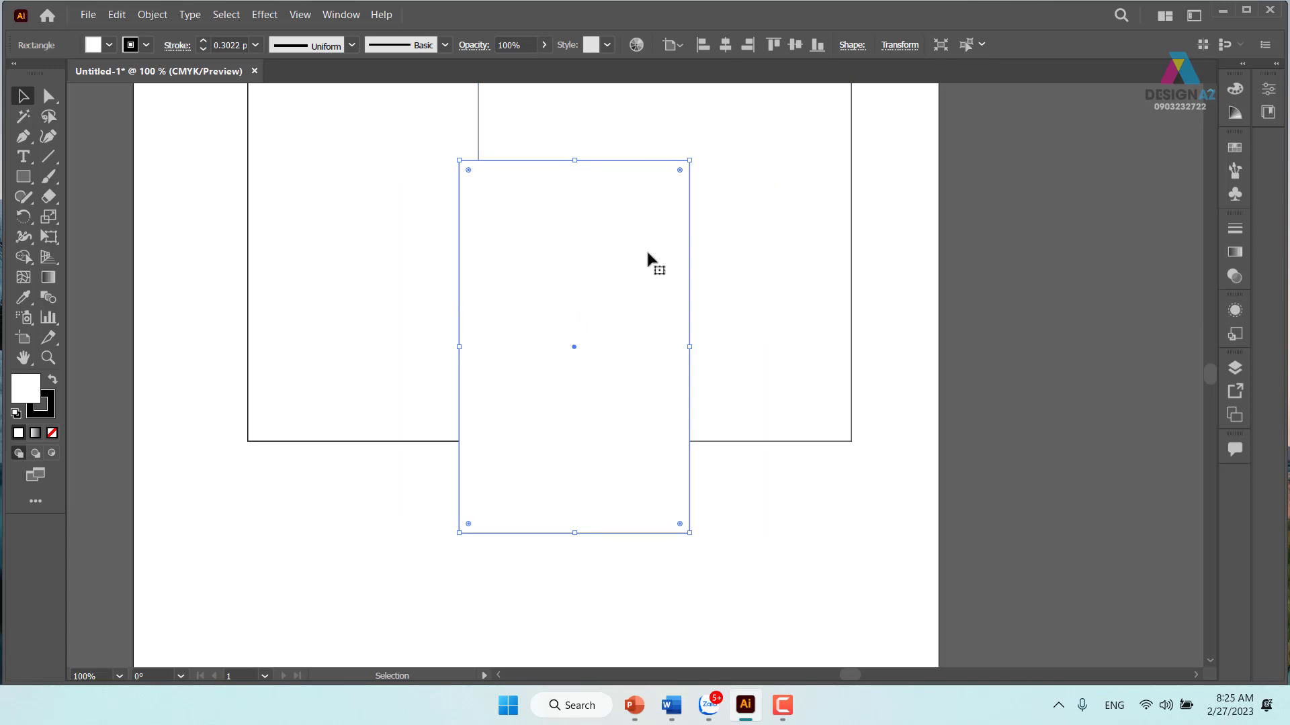
# Rotate the narrowed rectangle 90° to landscape and align it to the frame's bottom-left.
pyautogui.moveTo(696, 156); pyautogui.dragTo(714, 423)
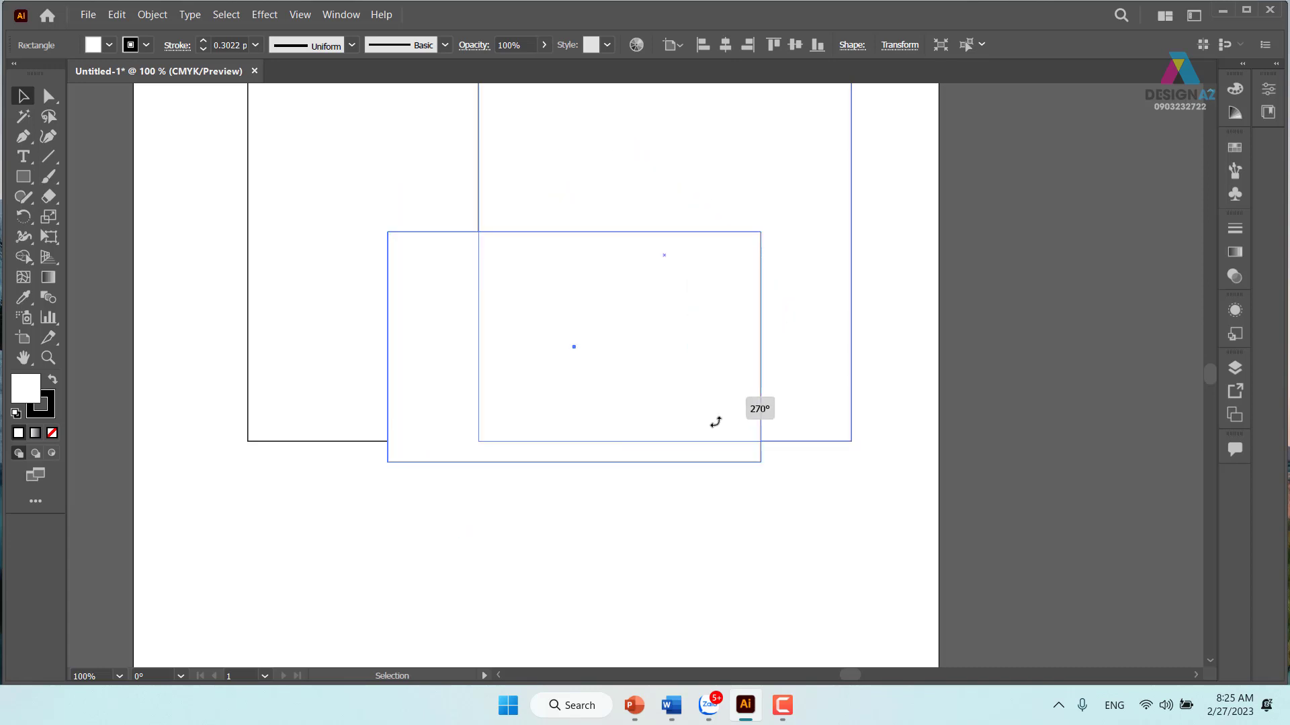
pyautogui.moveTo(575, 323)
pyautogui.mouseDown()
pyautogui.moveTo(492, 347)
pyautogui.moveTo(540, 294)
pyautogui.mouseUp()
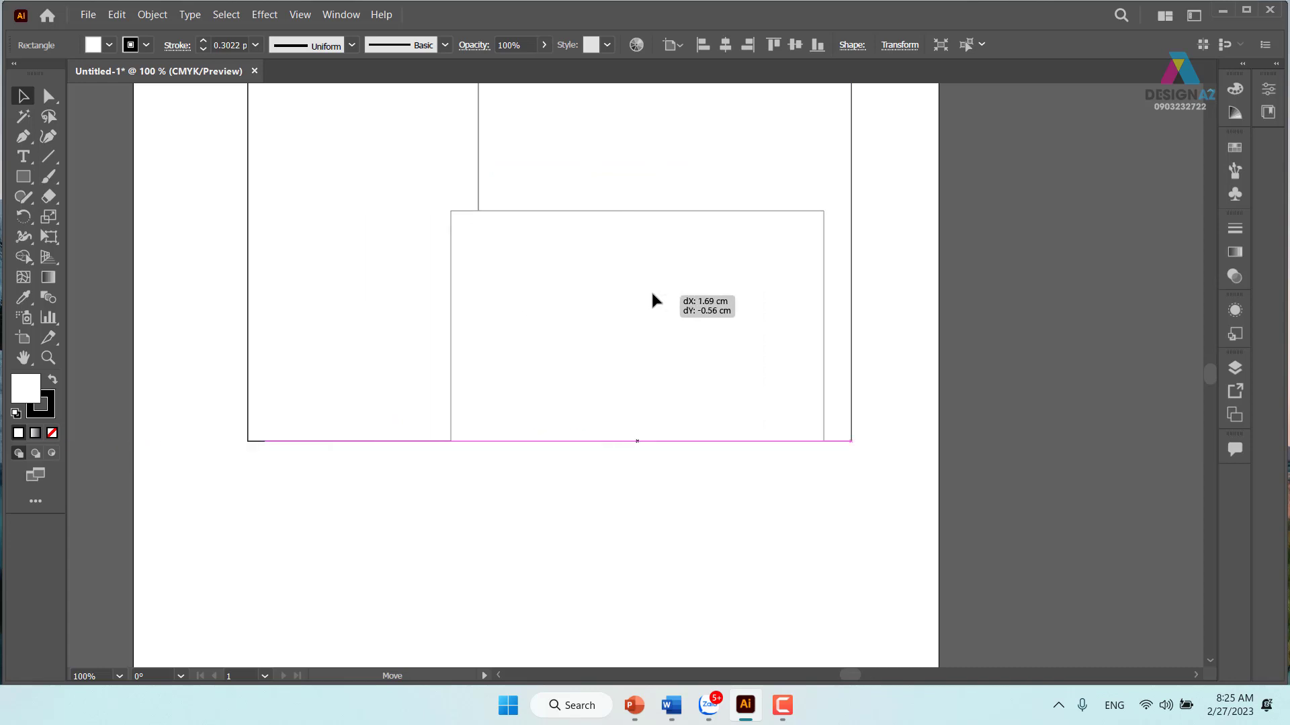
pyautogui.moveTo(539, 294); pyautogui.dragTo(677, 314)
pyautogui.hotkey('ctrl', 'z')
pyautogui.hotkey('ctrl', 'z')
pyautogui.press('a')
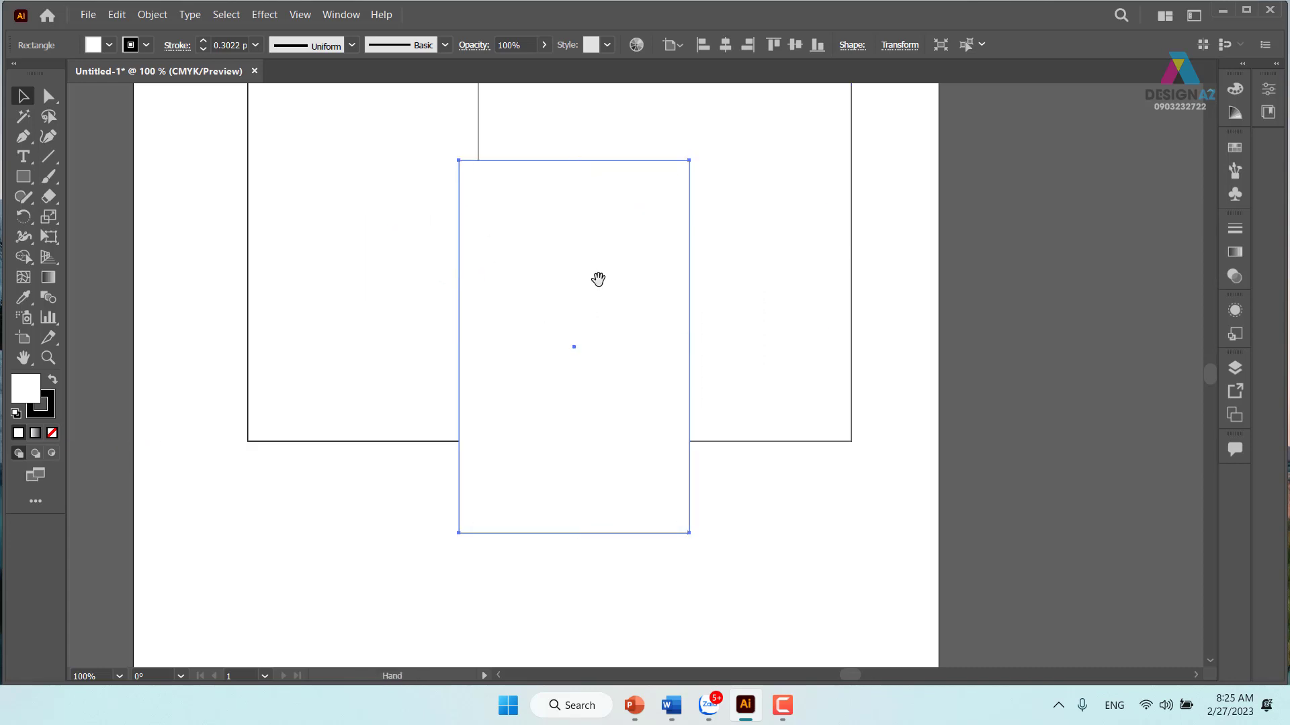
pyautogui.moveTo(599, 280)
pyautogui.mouseDown()
pyautogui.moveTo(700, 367)
pyautogui.moveTo(492, 282)
pyautogui.mouseUp()
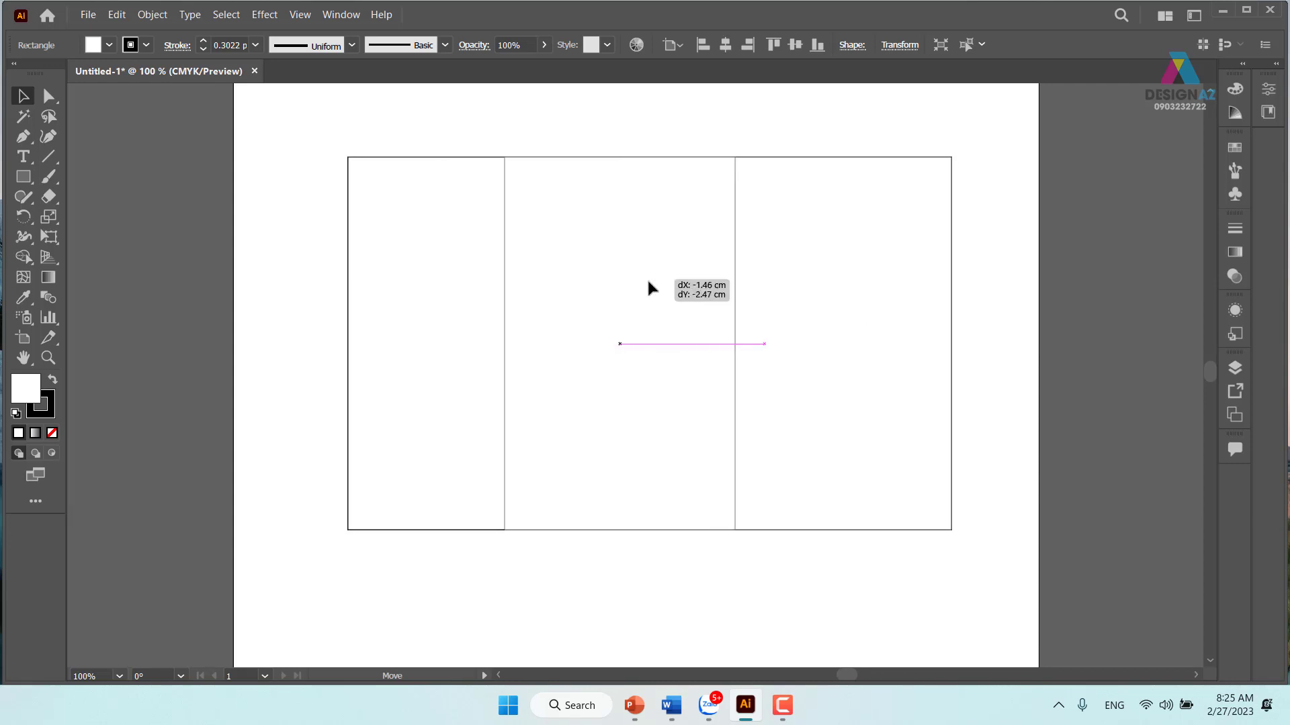
pyautogui.moveTo(492, 282); pyautogui.dragTo(771, 291)
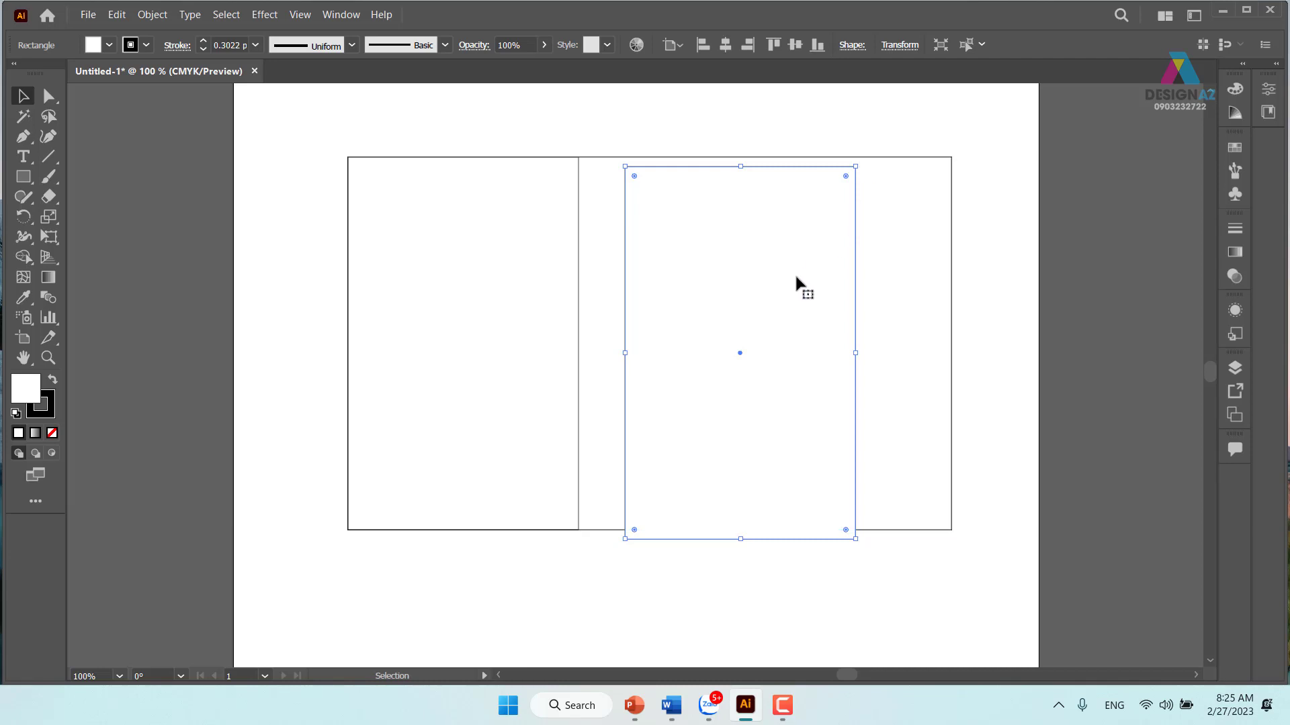
pyautogui.moveTo(795, 277); pyautogui.dragTo(837, 338)
pyautogui.moveTo(901, 223); pyautogui.dragTo(905, 487)
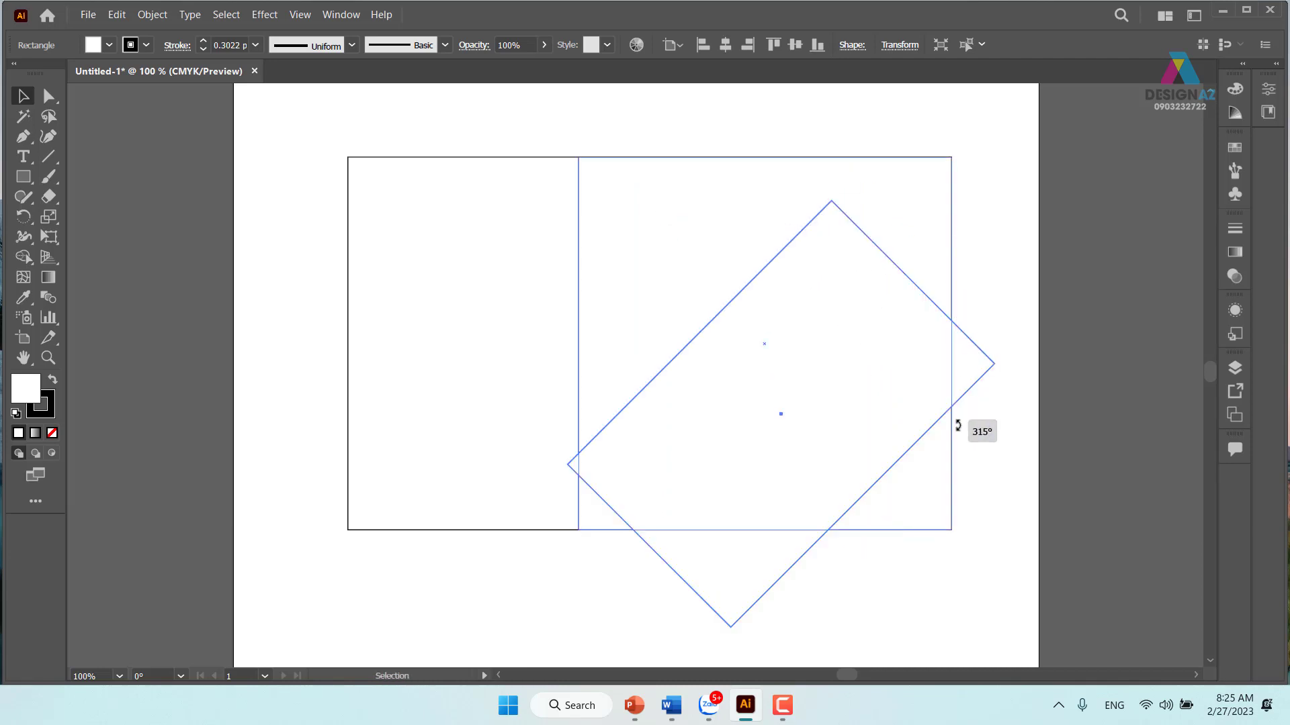
pyautogui.moveTo(813, 381); pyautogui.dragTo(573, 393)
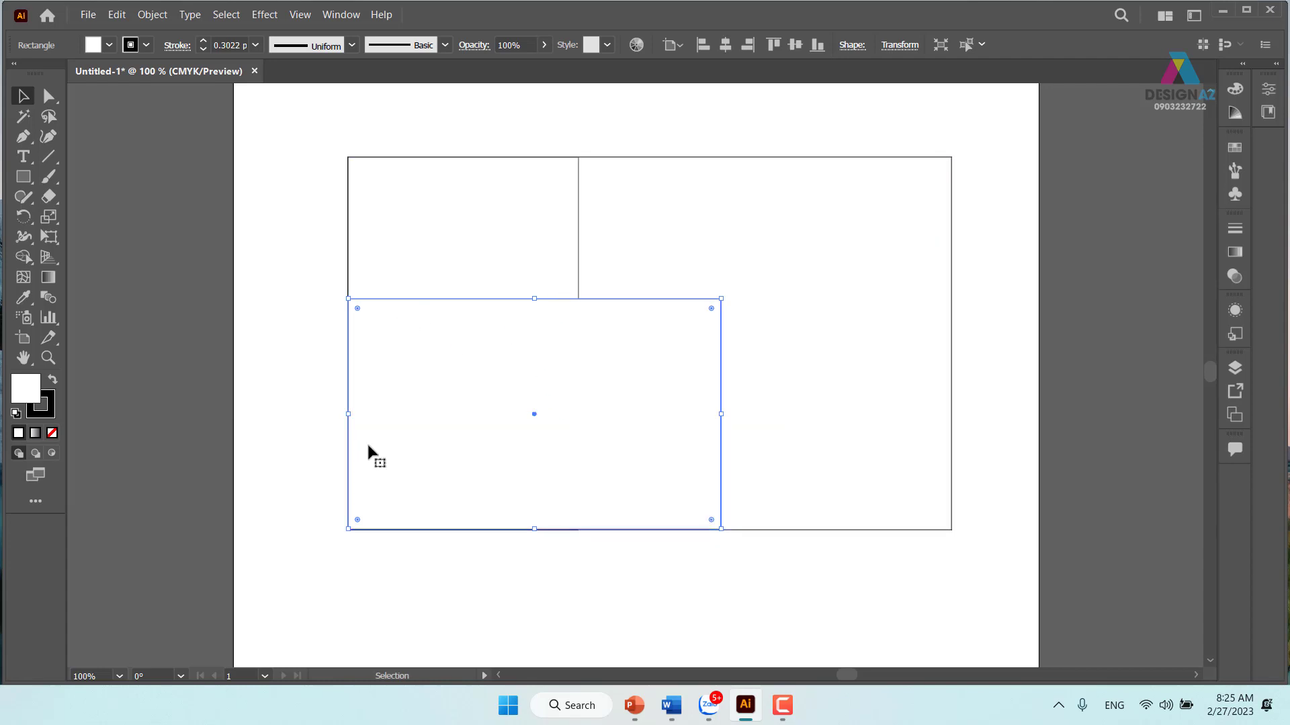
# With Constrain Proportions linked, scale the landscape rectangle to a width of 10 cm/1.618.
pyautogui.click(904, 47)
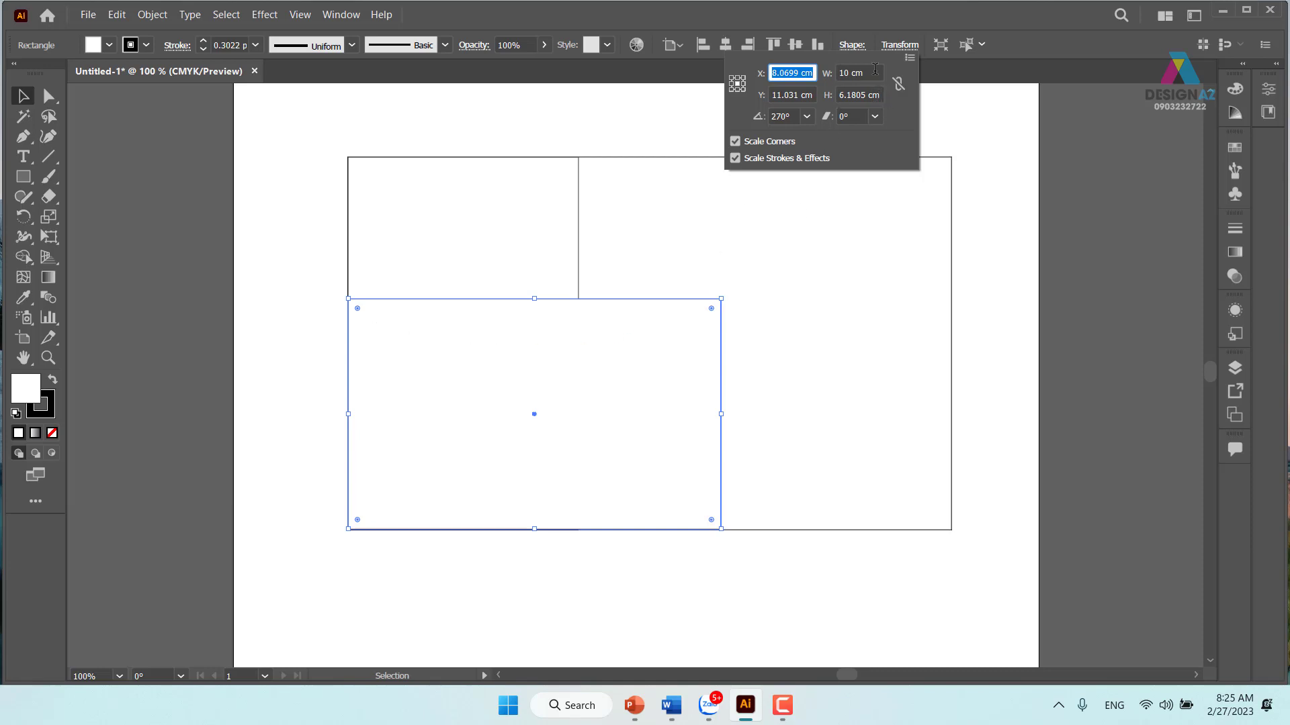
pyautogui.click(880, 72)
pyautogui.write('/1.')
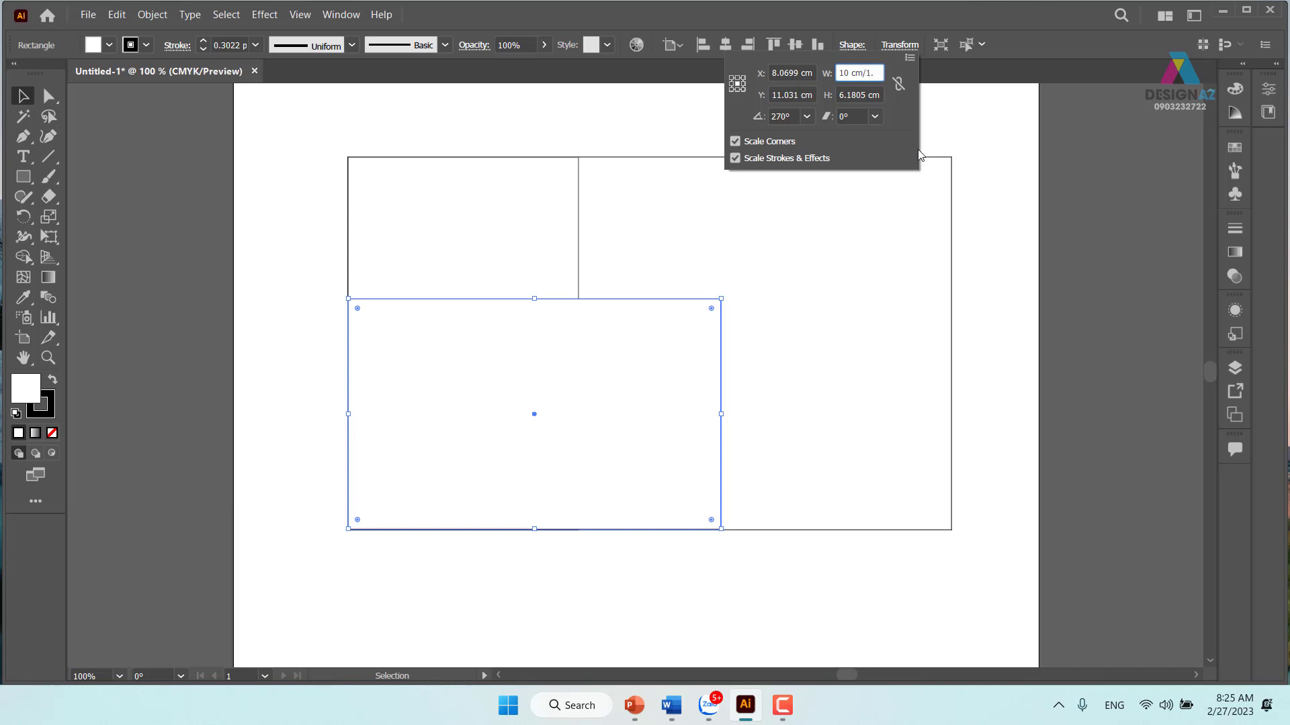
pyautogui.write('618')
pyautogui.press('Return')
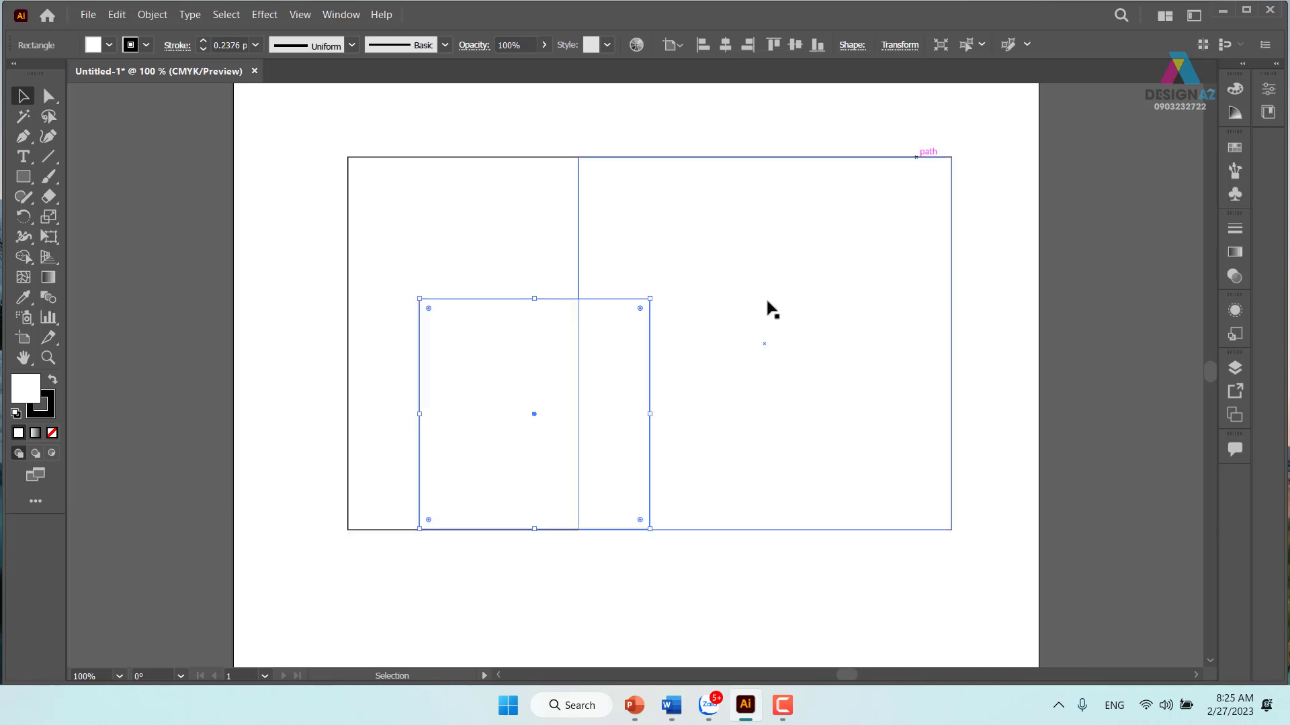
pyautogui.hotkey('ctrl', 'z')
pyautogui.click(902, 46)
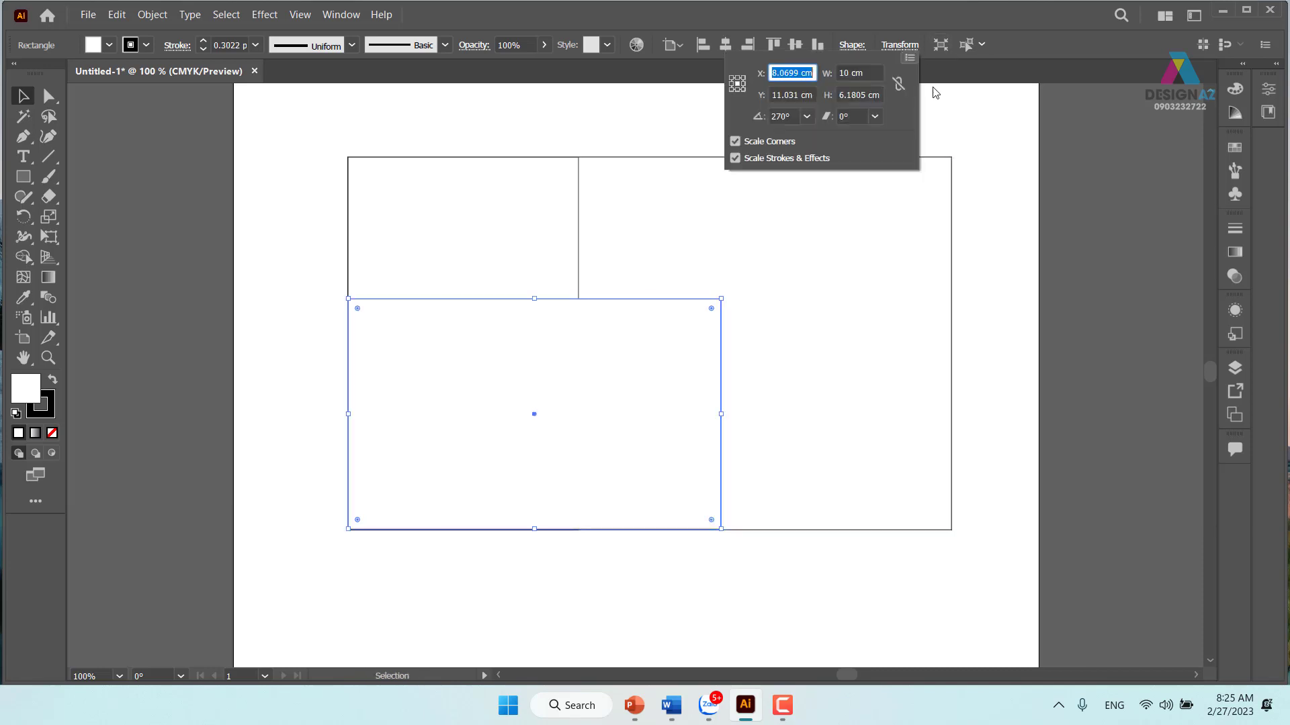
pyautogui.click(898, 83)
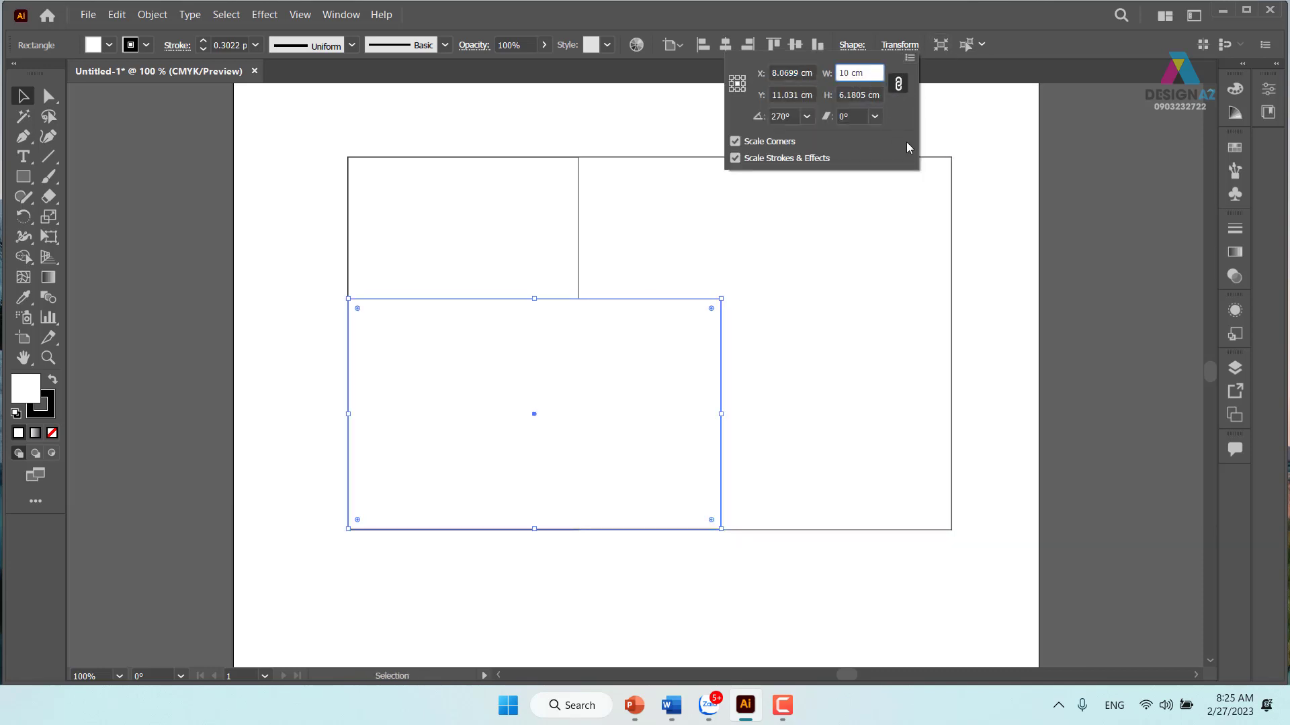
pyautogui.write('1')
pyautogui.write('.618')
pyautogui.press('Return')
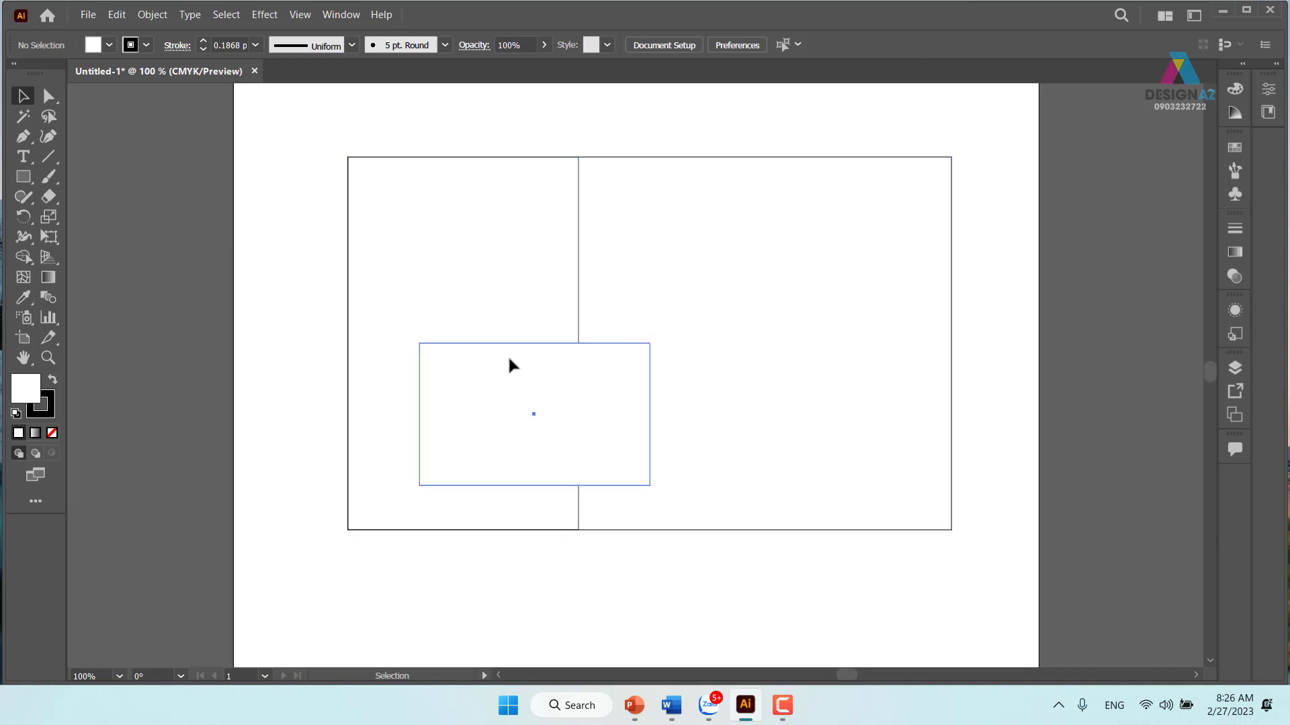
# Move the reduced rectangle into the frame's bottom-left corner.
pyautogui.moveTo(527, 366)
pyautogui.mouseDown()
pyautogui.moveTo(465, 422)
pyautogui.moveTo(477, 380)
pyautogui.moveTo(472, 423)
pyautogui.mouseUp()
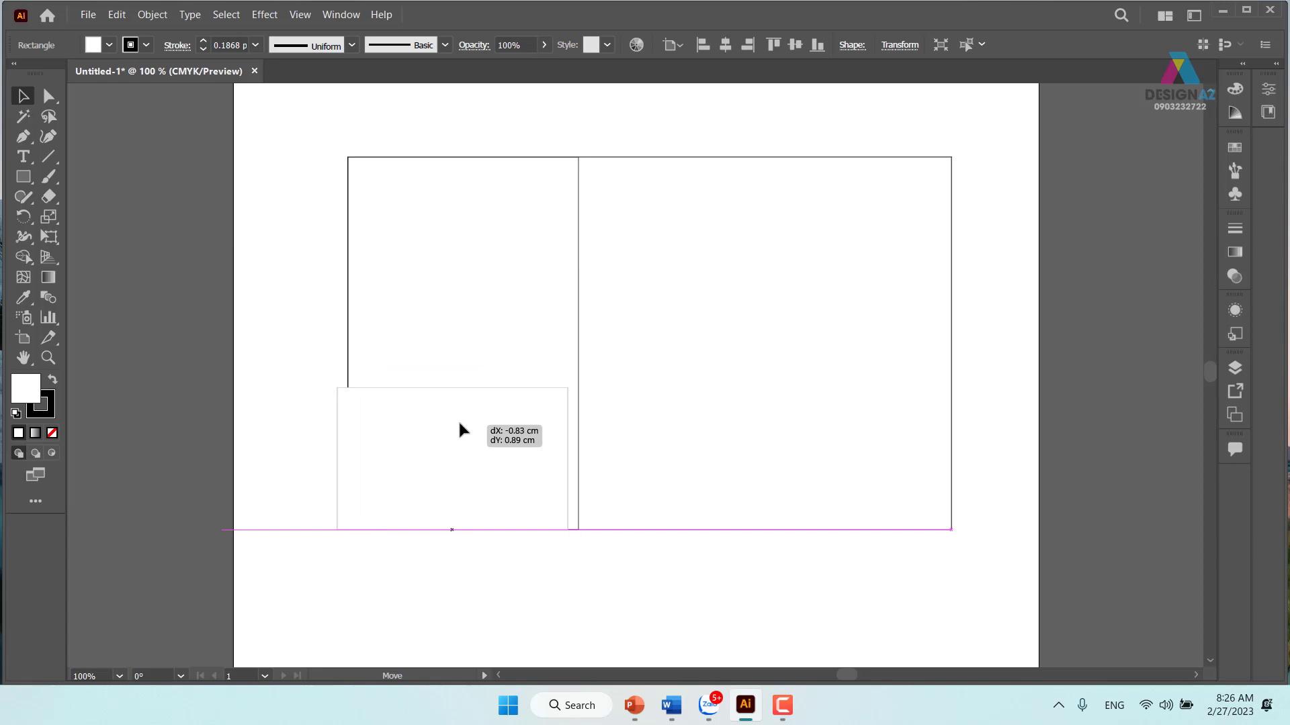
pyautogui.moveTo(473, 429); pyautogui.dragTo(472, 428)
pyautogui.click(531, 603)
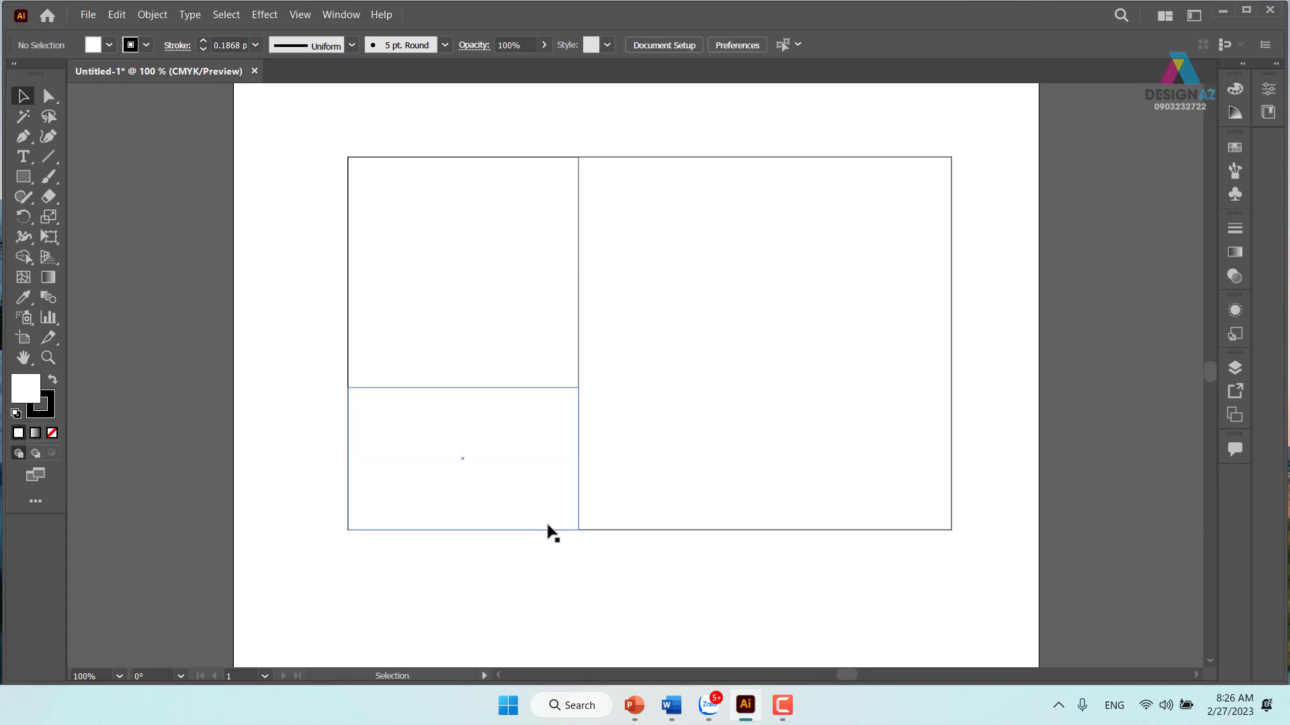
pyautogui.scroll(-3, 581, 538)
# Select the bottom-left rectangle and delete it.
pyautogui.click(430, 447)
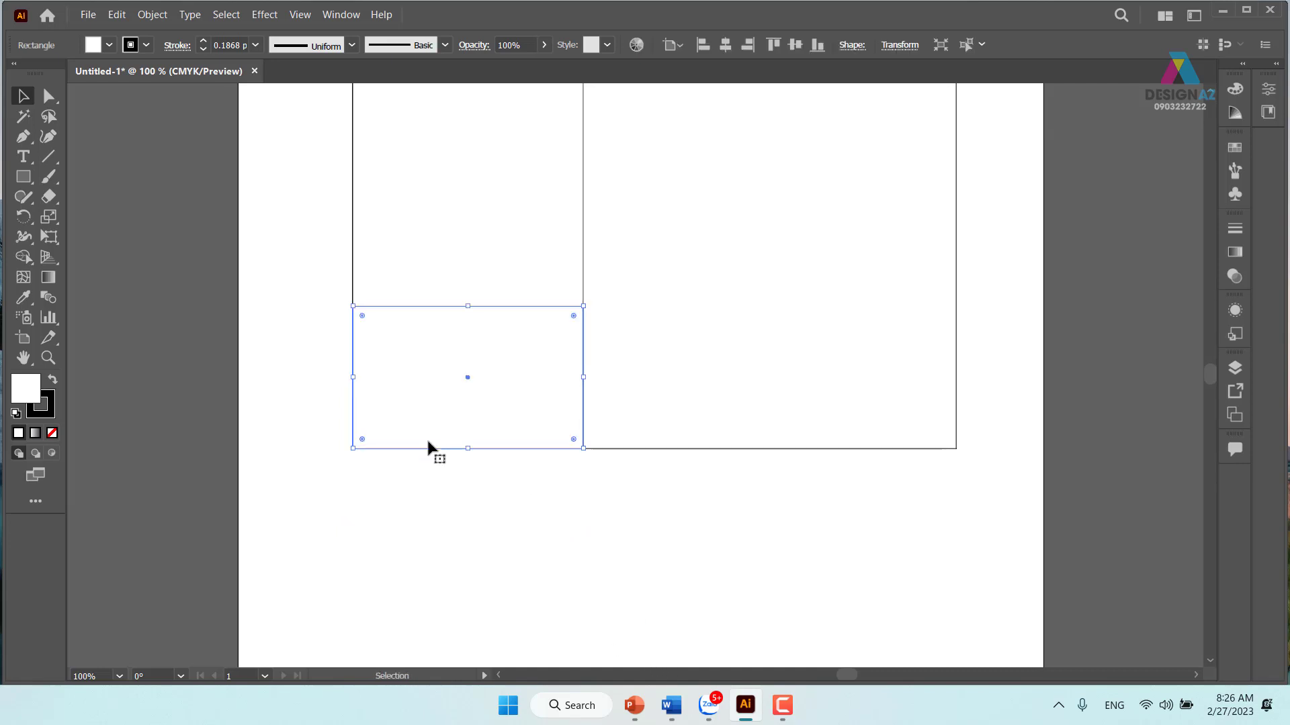
pyautogui.click(491, 559)
pyautogui.press('a')
pyautogui.click(413, 395)
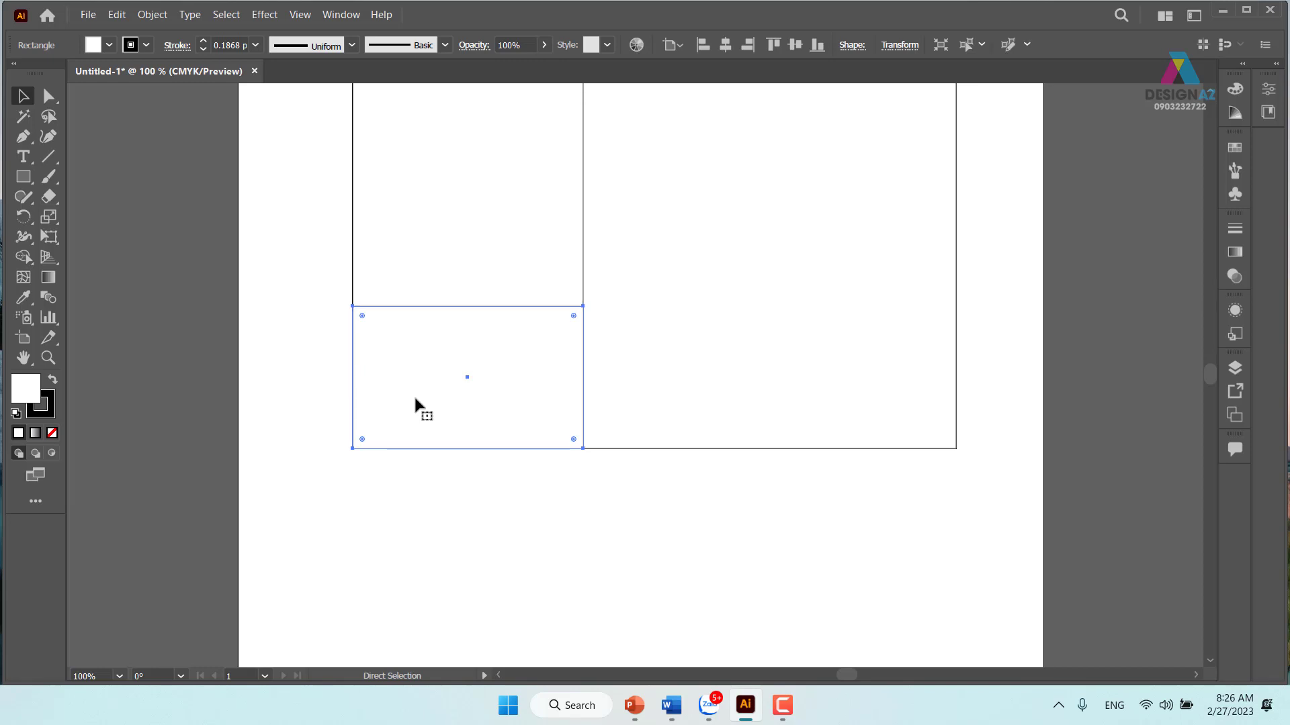
pyautogui.press('v')
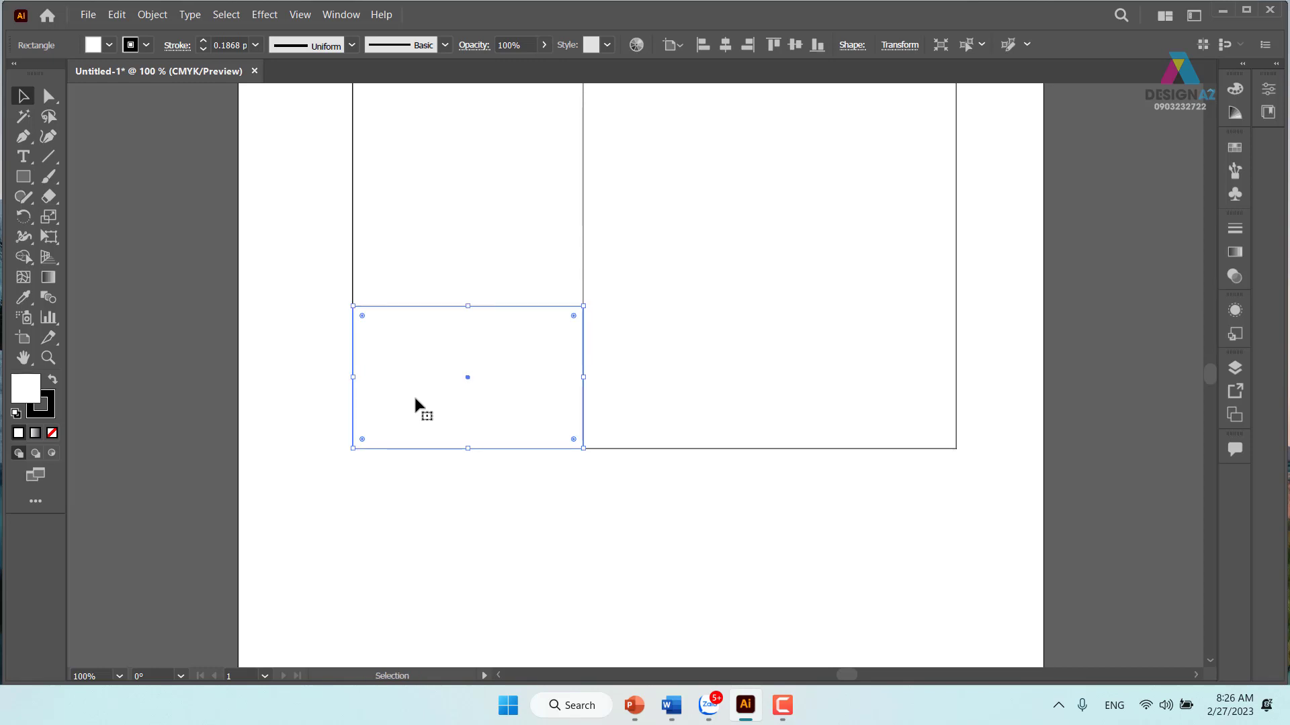
pyautogui.moveTo(698, 508); pyautogui.dragTo(645, 590)
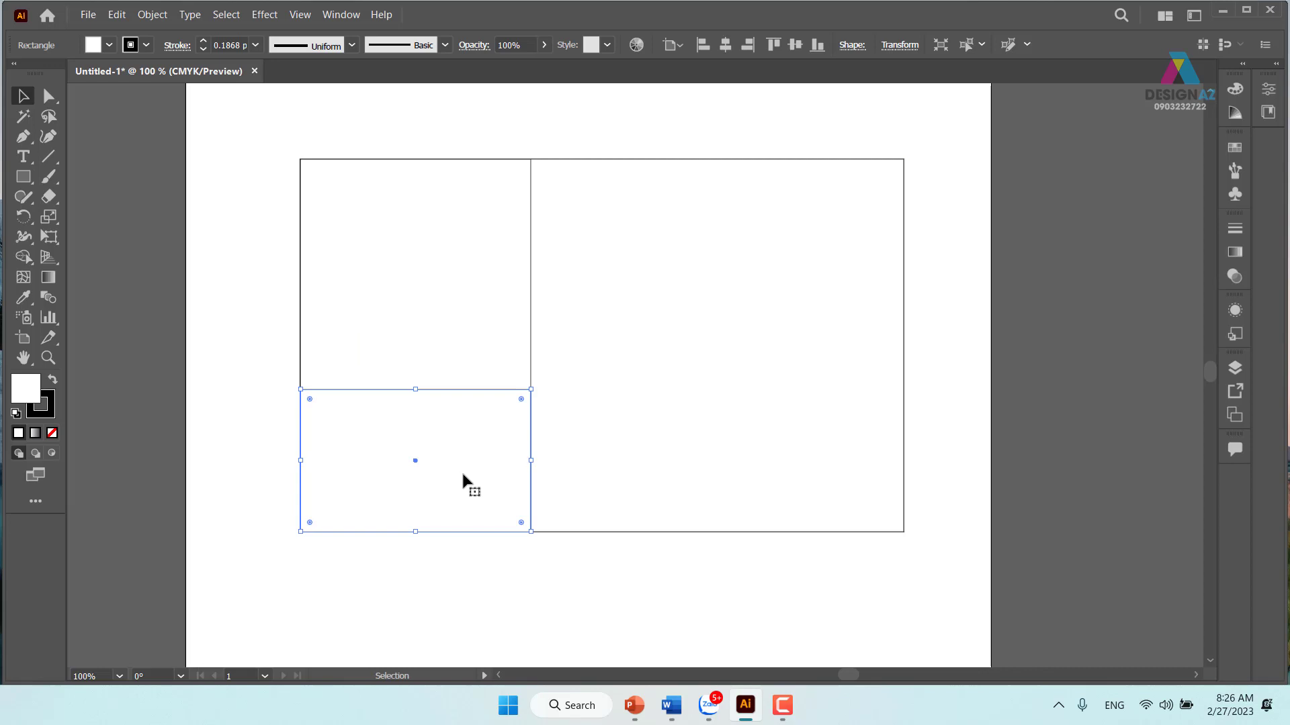
pyautogui.click(627, 389)
pyautogui.click(486, 423)
pyautogui.press('Delete')
# Alt-drag a copy of the right square and shrink it proportionally to 10 cm/1.618 (about 6.18 cm).
pyautogui.moveTo(531, 269); pyautogui.dragTo(695, 257)
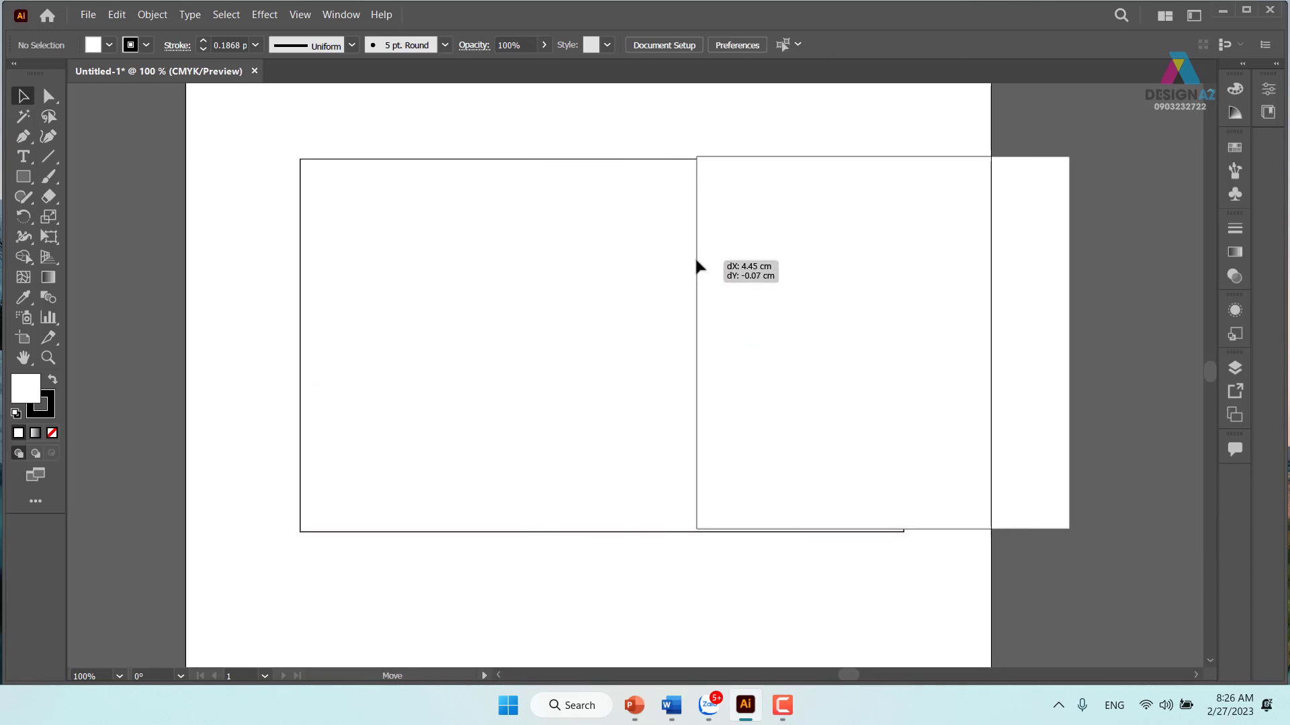
pyautogui.hotkey('ctrl', 'z')
pyautogui.moveTo(801, 302); pyautogui.dragTo(564, 290)
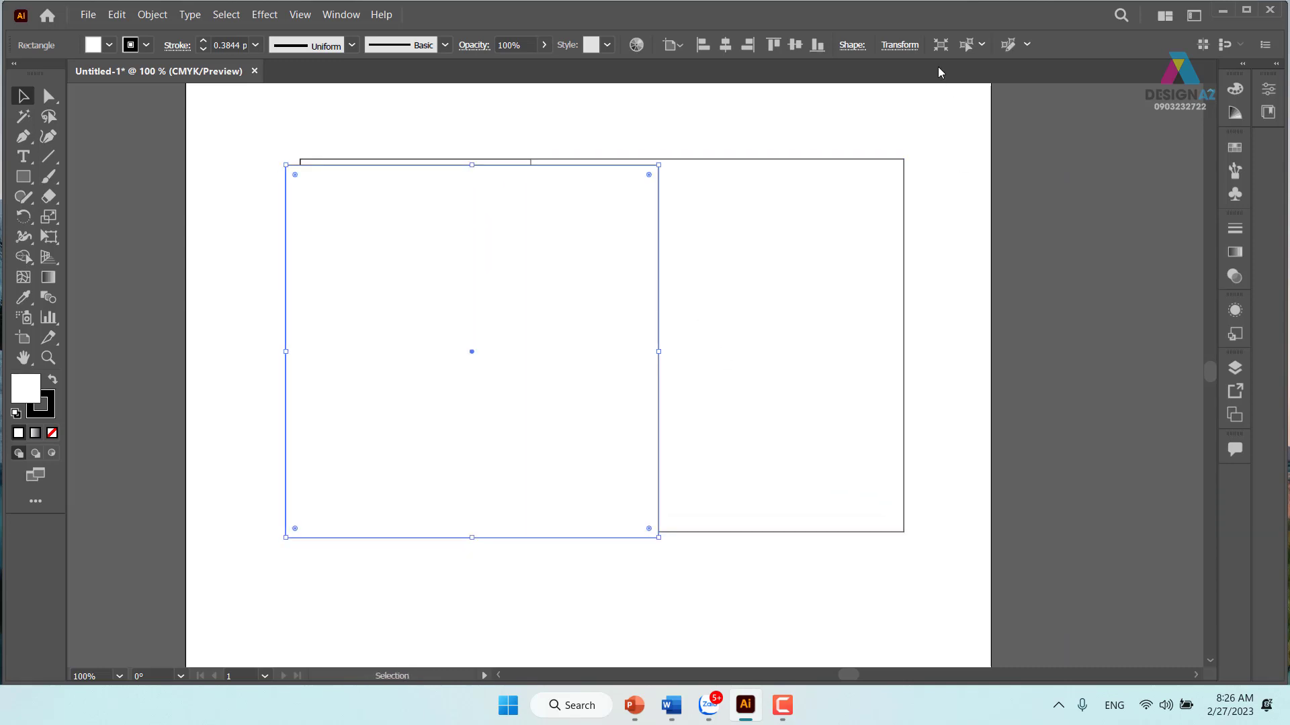
pyautogui.click(901, 44)
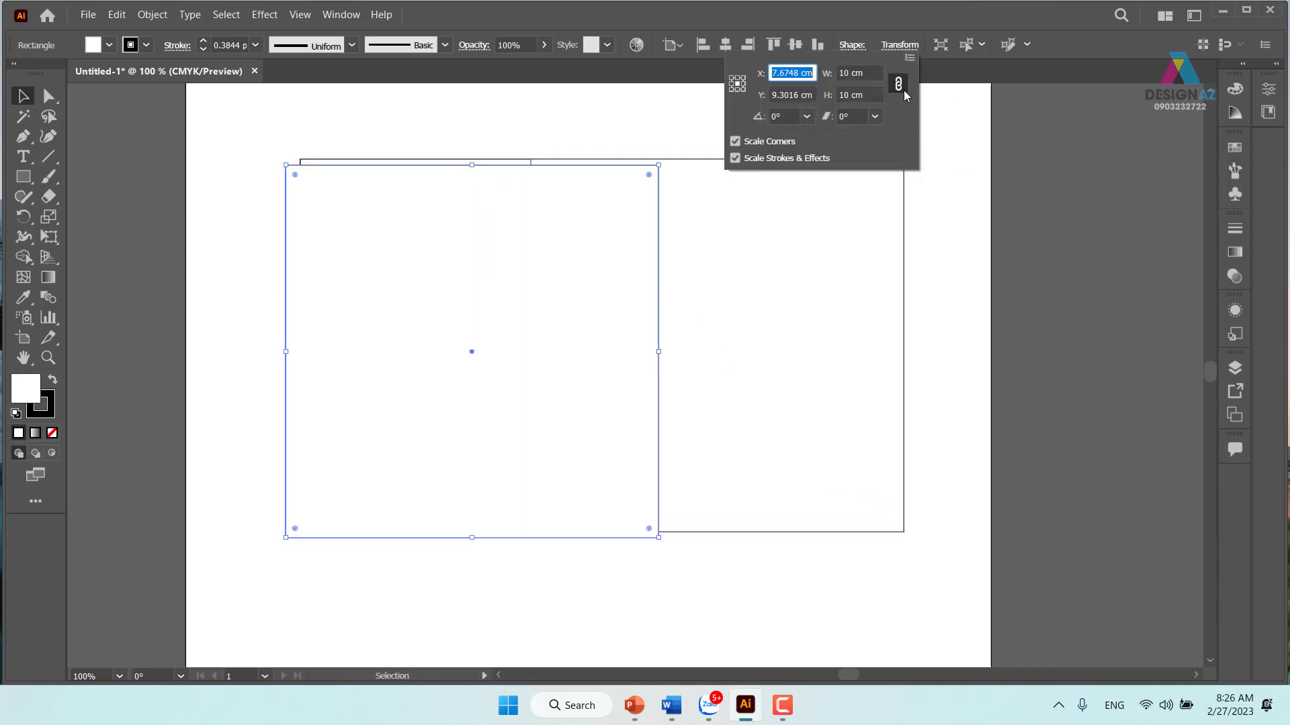
pyautogui.click(874, 73)
pyautogui.write('/1.6')
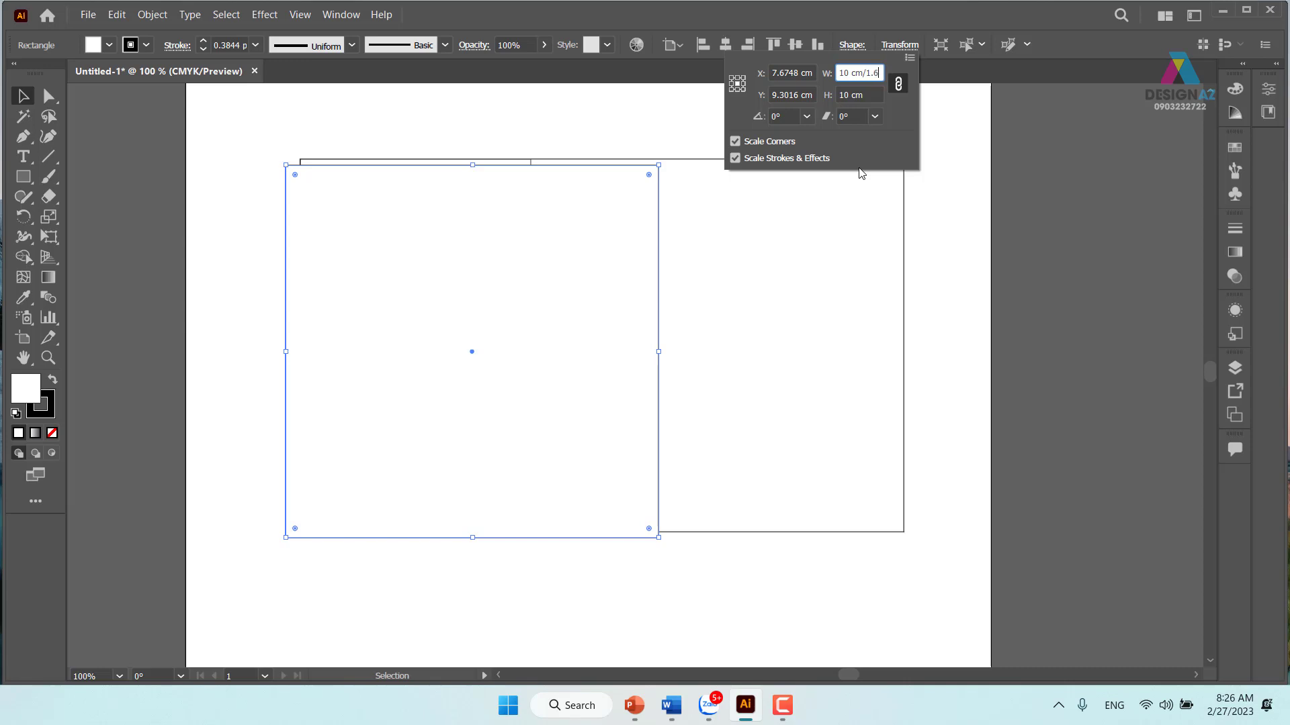
pyautogui.write('18')
pyautogui.press('Return')
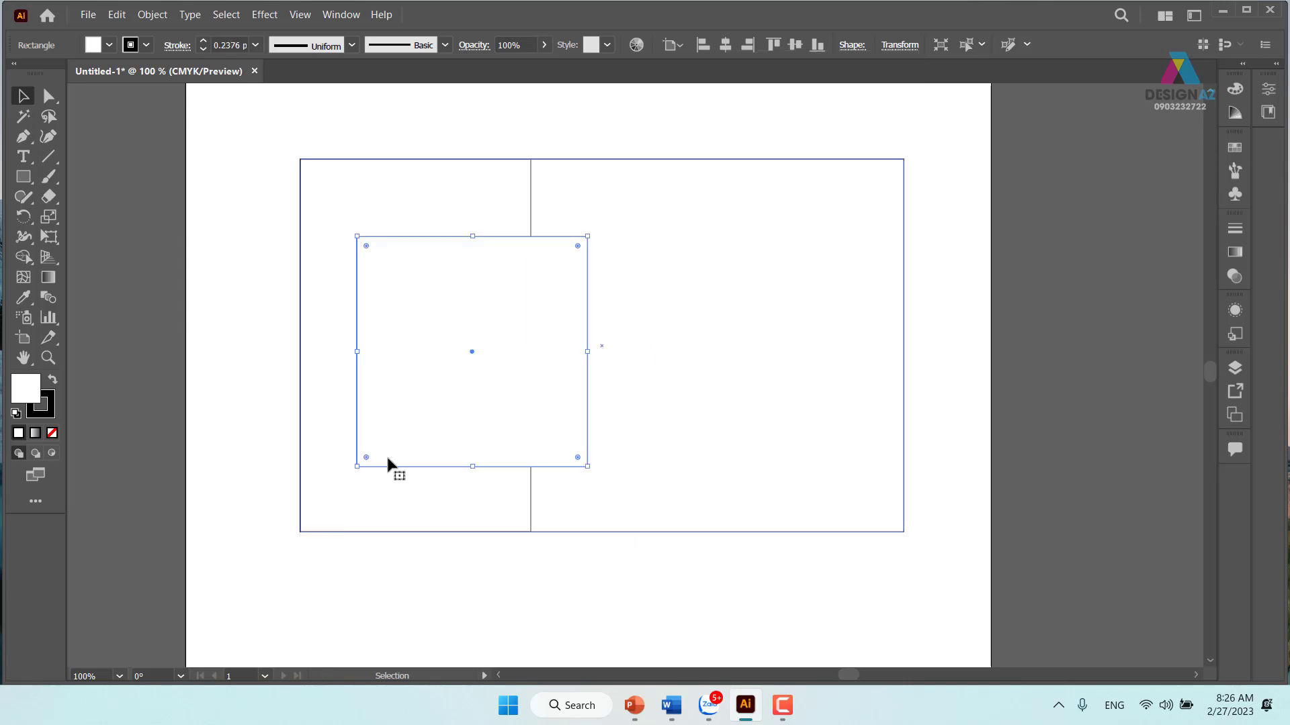
pyautogui.moveTo(442, 400); pyautogui.dragTo(385, 458)
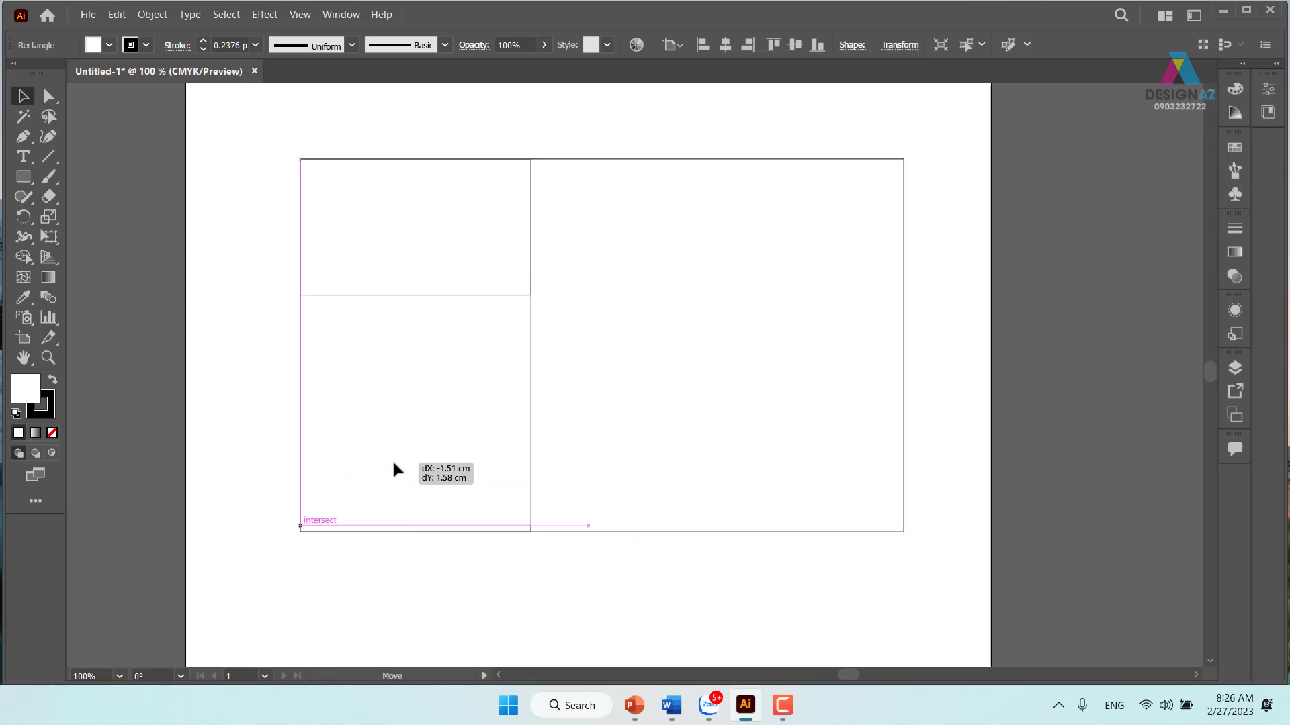
# Set the 6.18 cm square in the frame's top-left, then Alt-drag a copy of it lower down.
pyautogui.moveTo(387, 464); pyautogui.dragTo(388, 327)
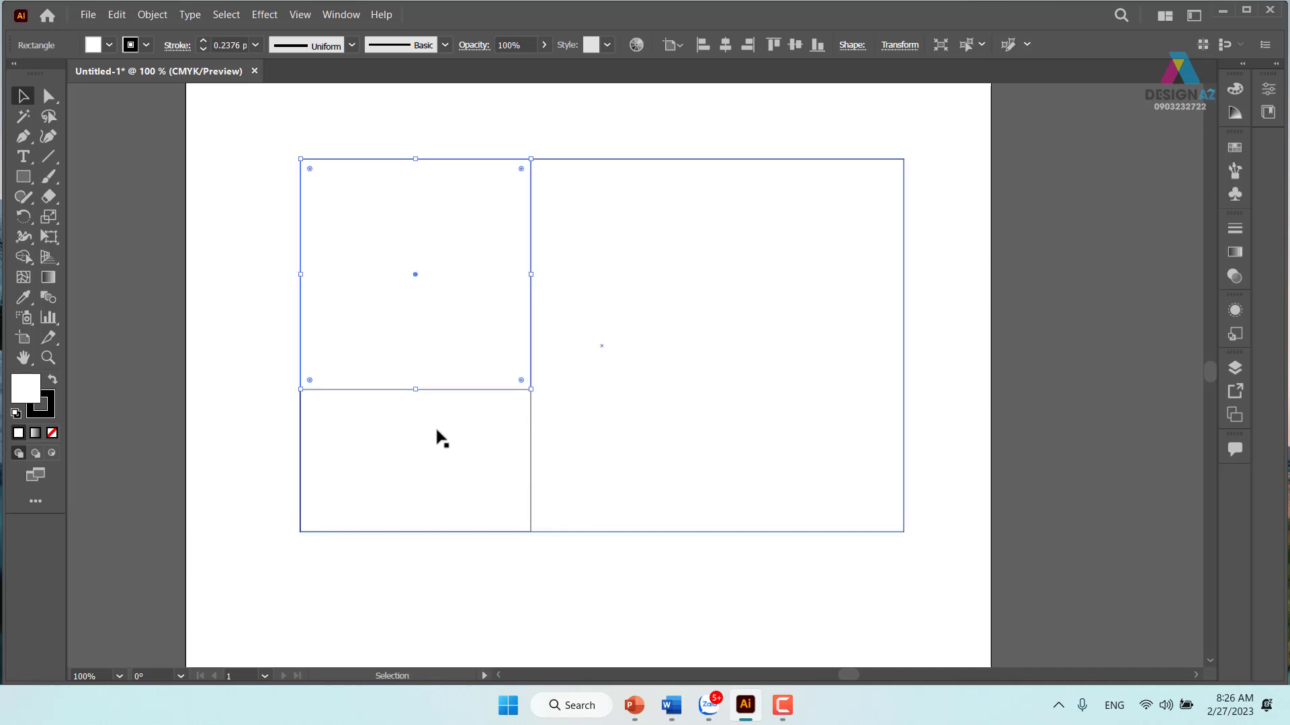
pyautogui.click(587, 138)
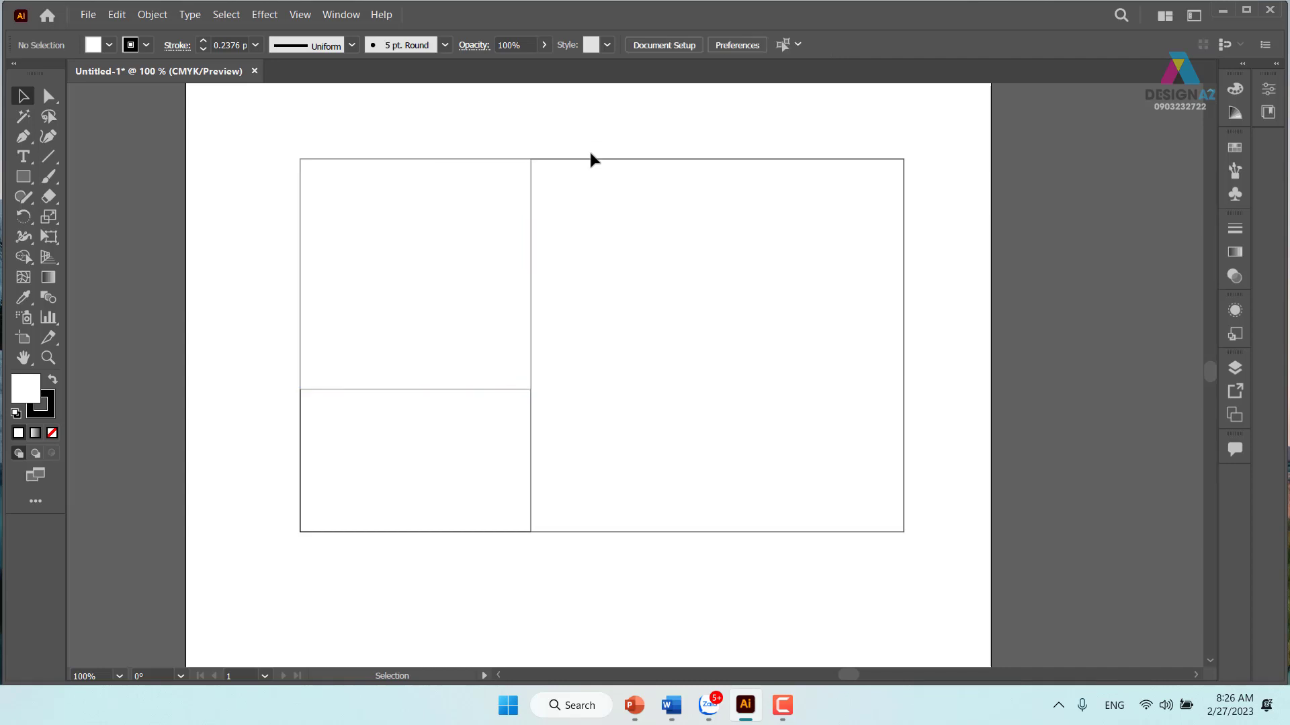
pyautogui.scroll(-2, 590, 348)
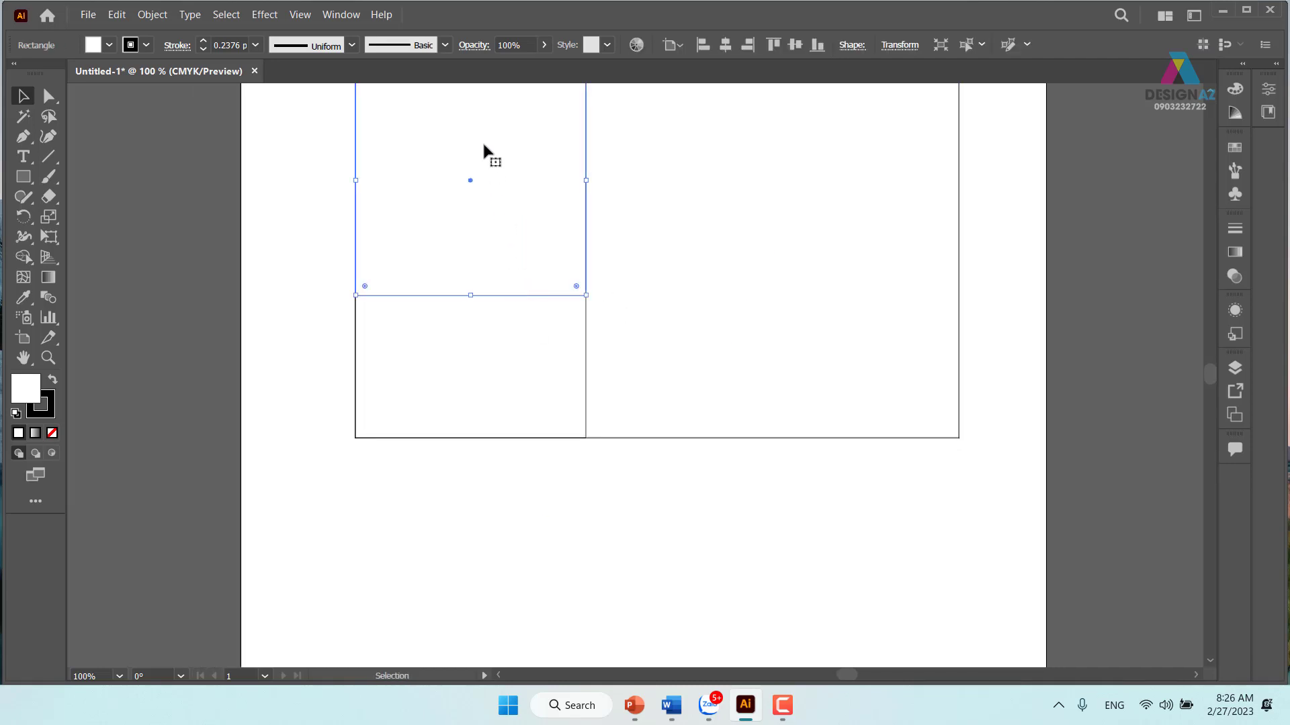
pyautogui.moveTo(483, 150); pyautogui.dragTo(526, 420)
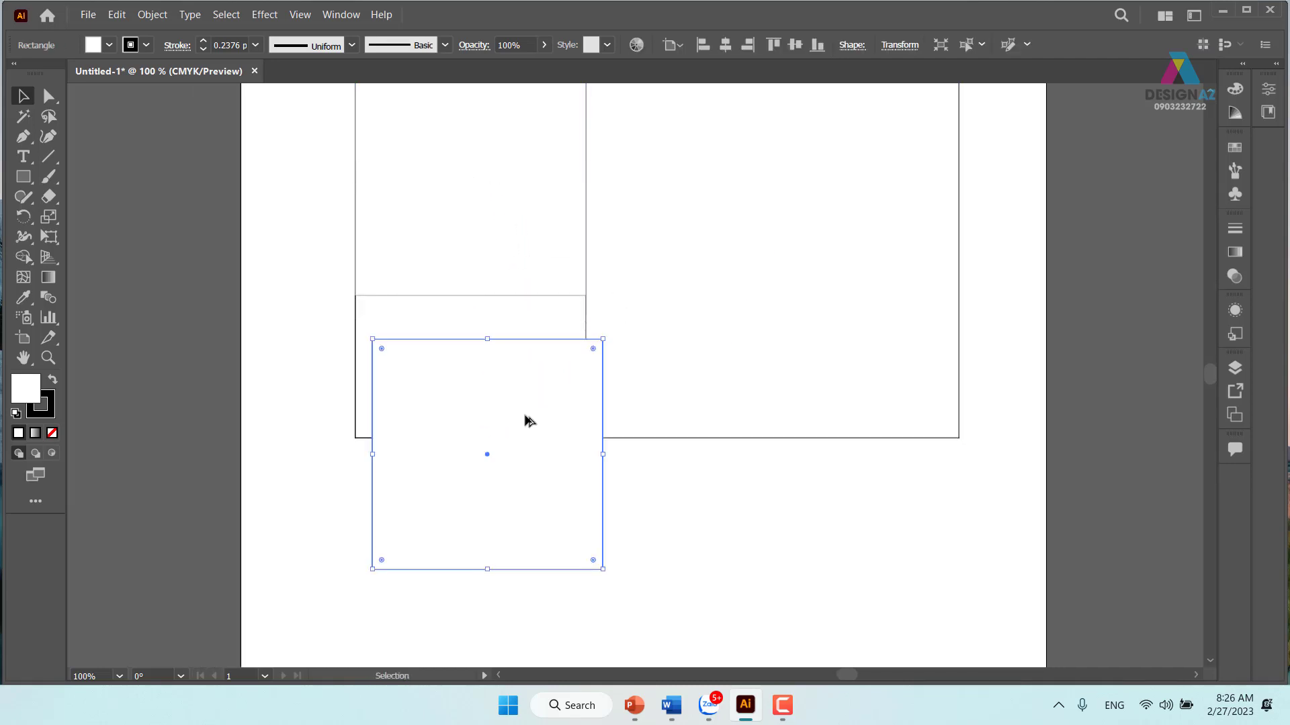
# Shrink the square copy proportionally by 1.618 and fit it into the lower cell's bottom-left corner.
pyautogui.click(904, 47)
pyautogui.click(878, 72)
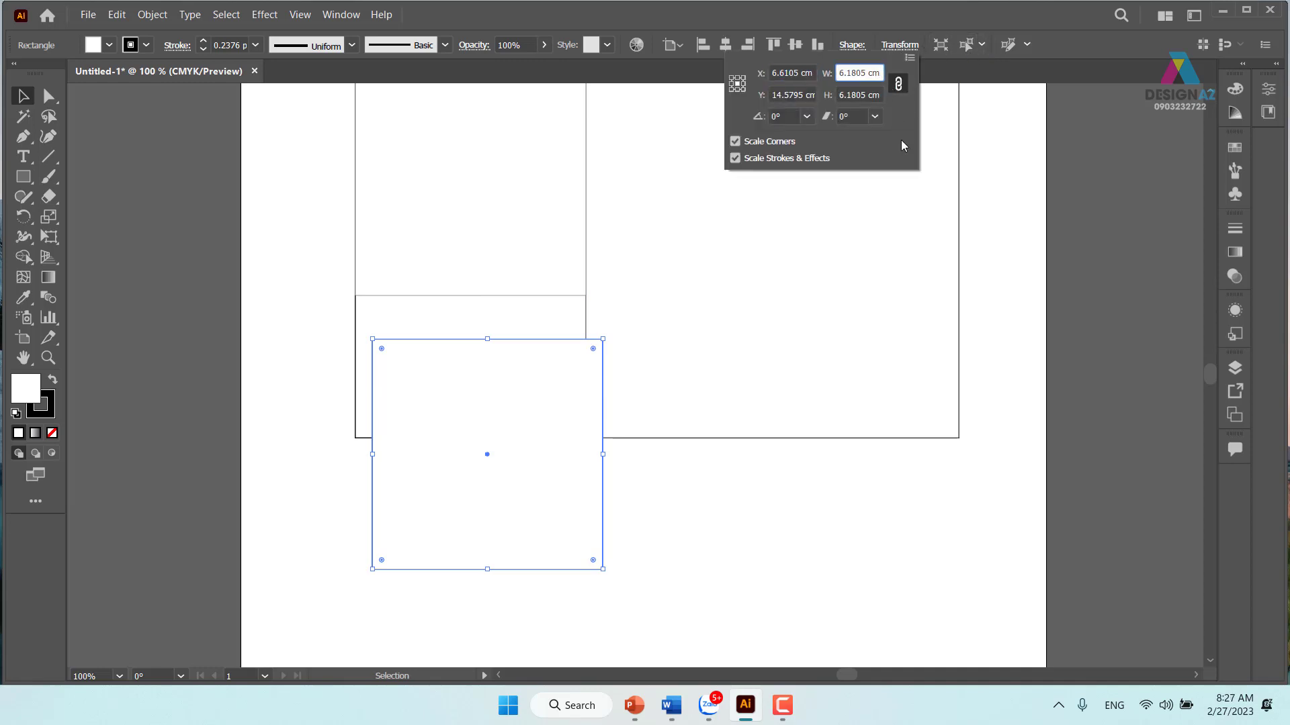
pyautogui.write('/1.')
pyautogui.write('618')
pyautogui.press('Return')
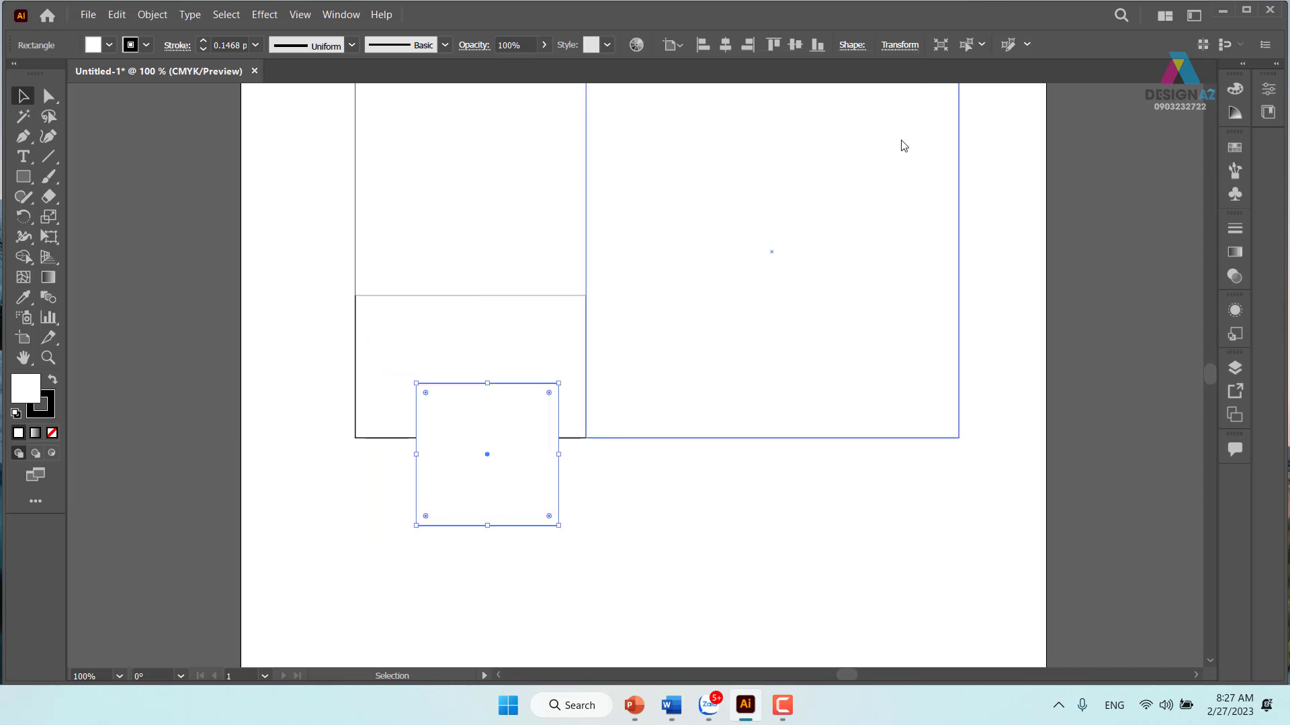
pyautogui.click(644, 552)
pyautogui.moveTo(530, 417)
pyautogui.mouseDown()
pyautogui.moveTo(448, 387)
pyautogui.moveTo(454, 353)
pyautogui.mouseUp()
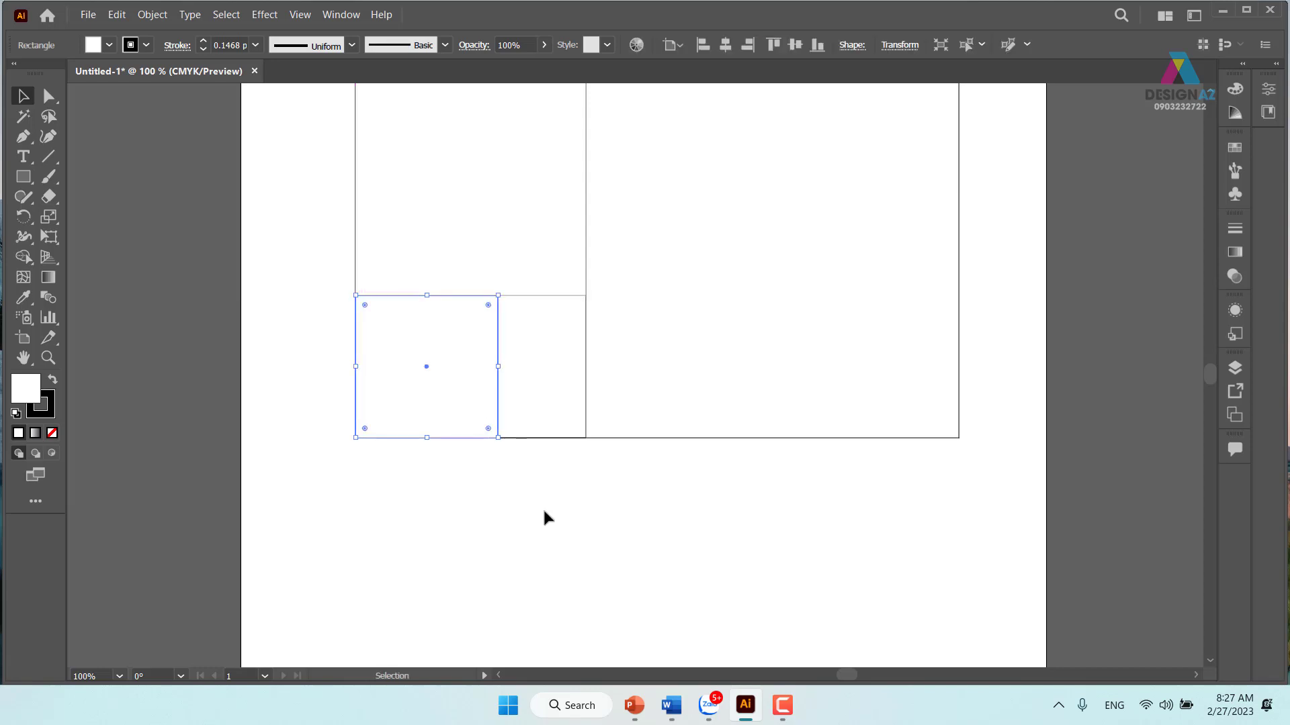
pyautogui.moveTo(544, 511)
pyautogui.mouseDown()
pyautogui.moveTo(469, 611)
pyautogui.moveTo(479, 617)
pyautogui.mouseUp()
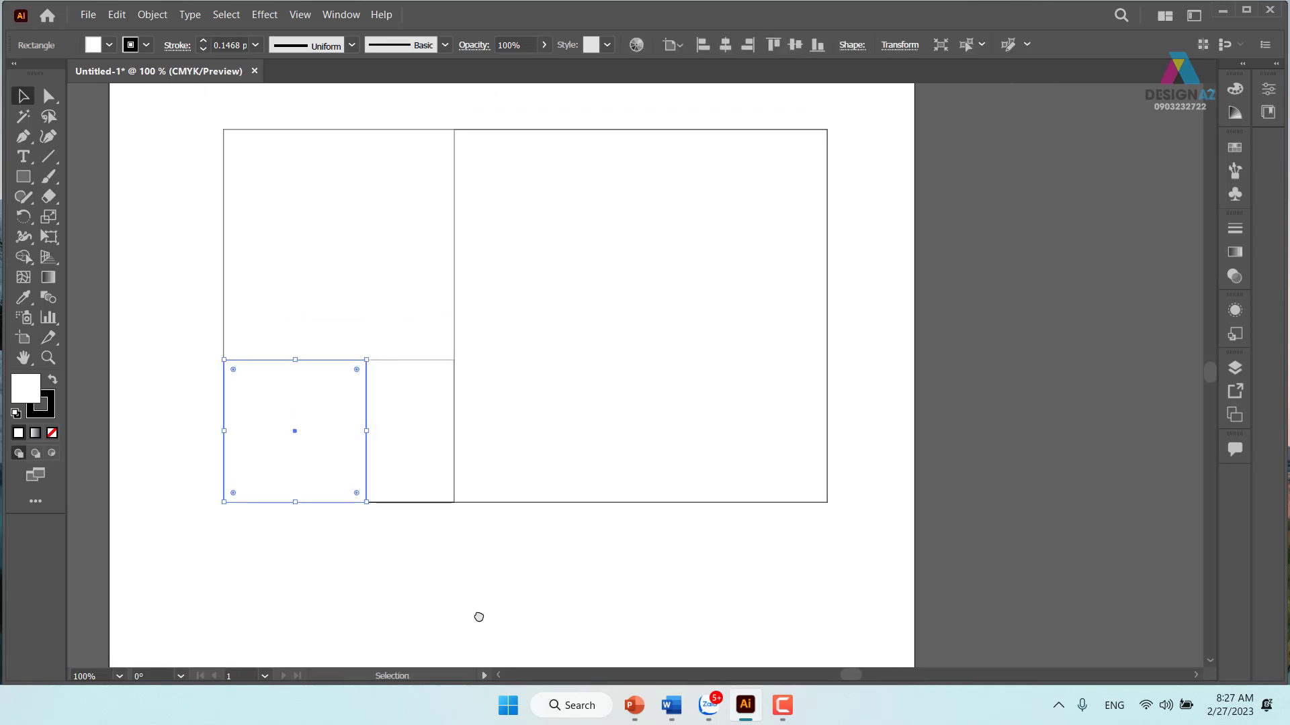
# Copy the small square, reduce it by 1.618 to about 2.36 cm, and set it atop the narrow strip.
pyautogui.click(544, 600)
pyautogui.moveTo(291, 452); pyautogui.dragTo(607, 315)
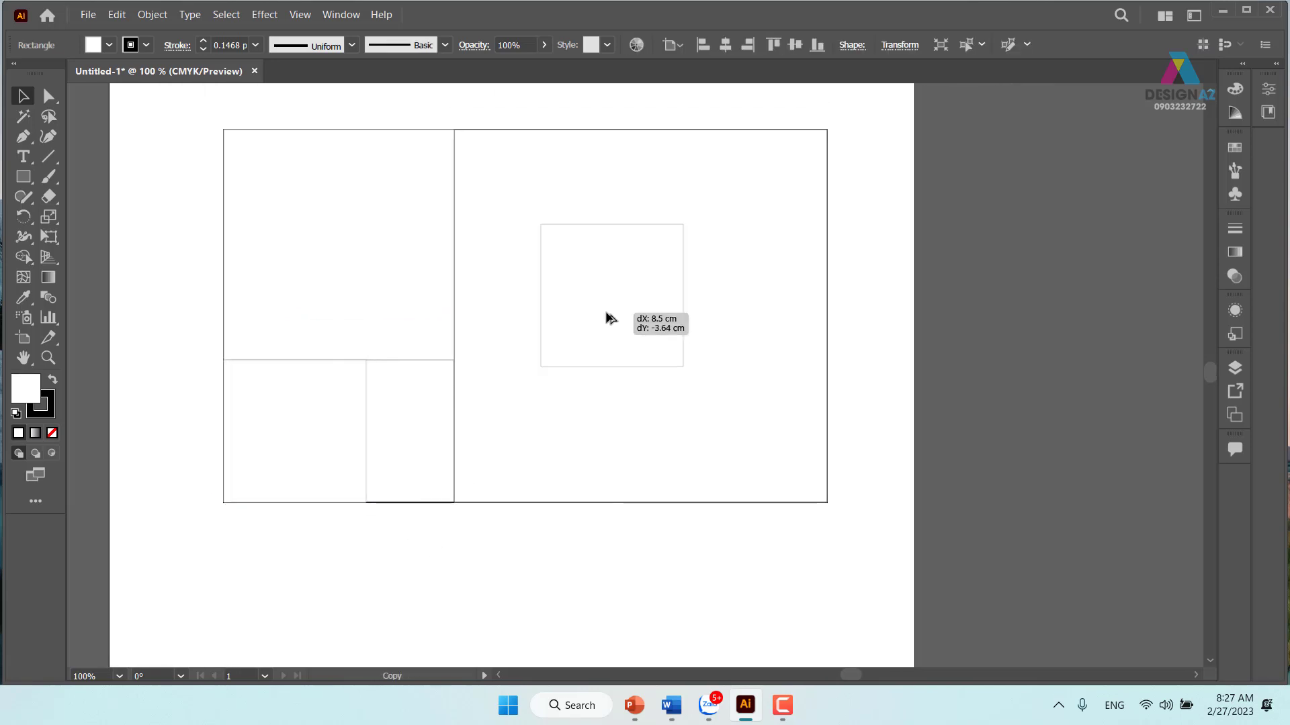
pyautogui.click(904, 46)
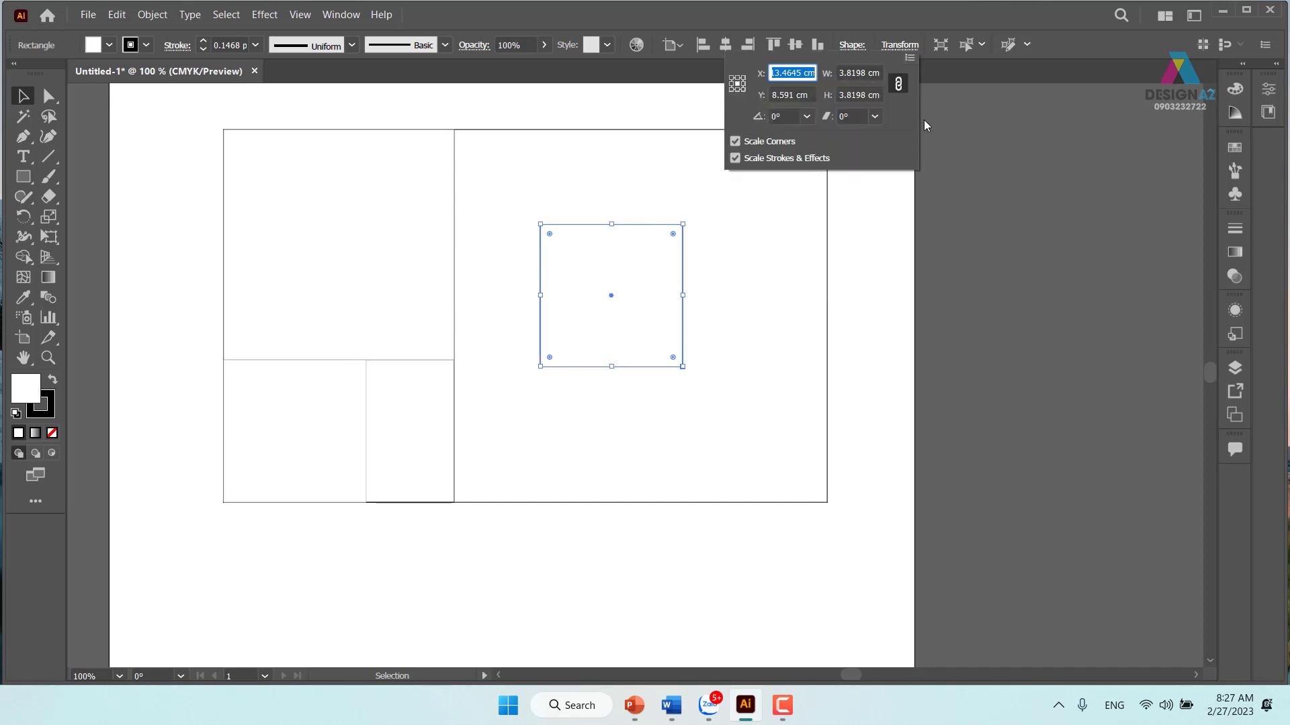
pyautogui.click(877, 74)
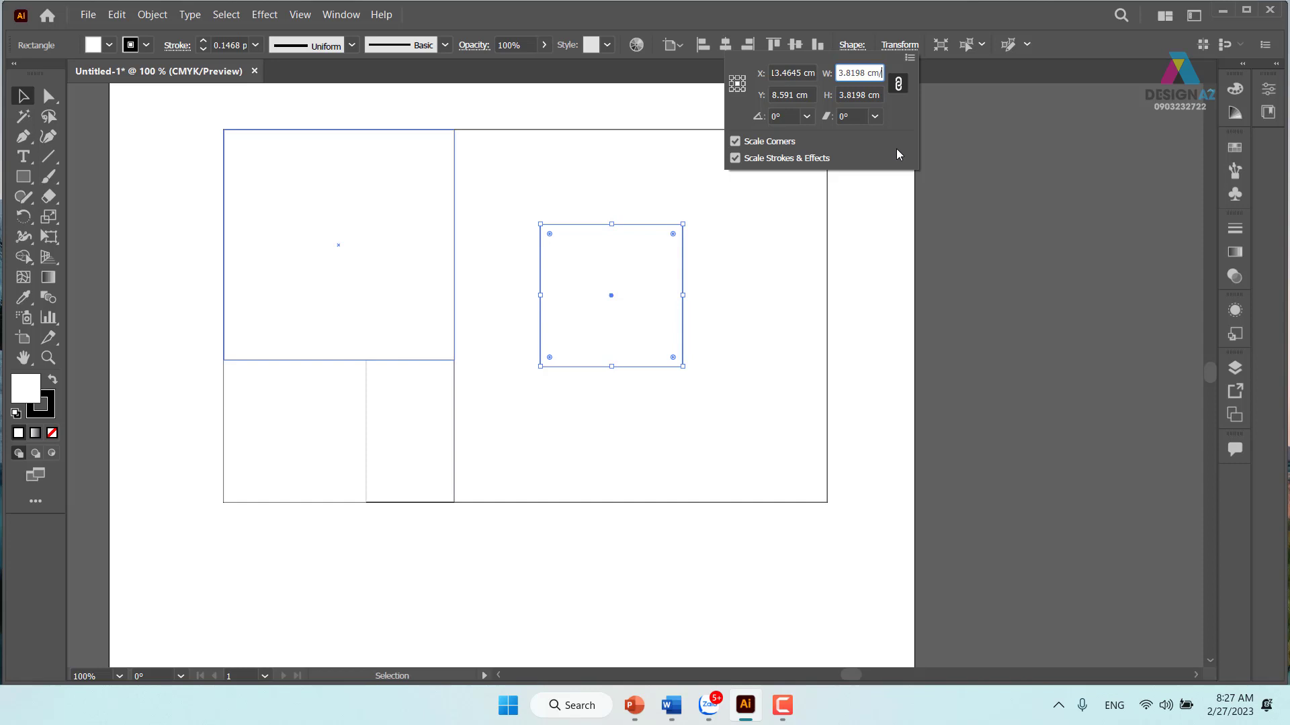
pyautogui.write('1.')
pyautogui.write('618')
pyautogui.press('Return')
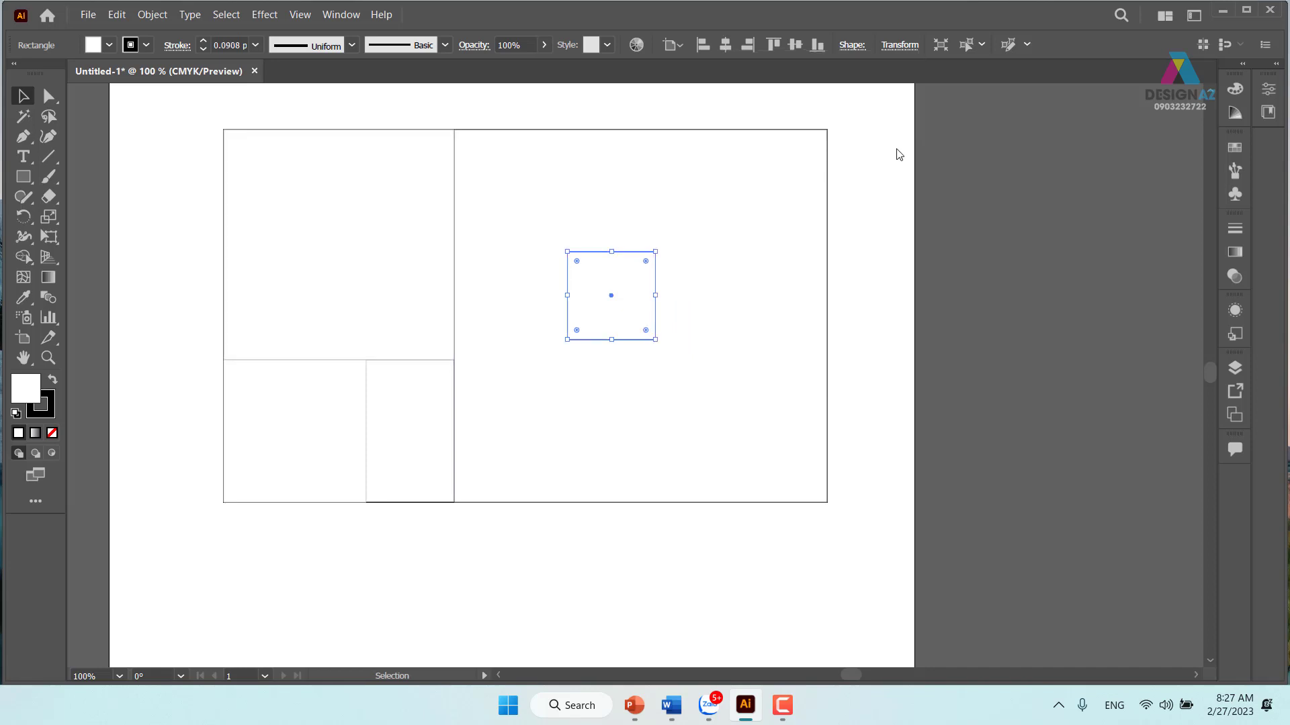
pyautogui.moveTo(625, 299)
pyautogui.mouseDown()
pyautogui.moveTo(424, 407)
pyautogui.moveTo(679, 285)
pyautogui.mouseUp()
# Duplicate the square and reduce the copy's width proportionally by 1.618.
pyautogui.click(483, 552)
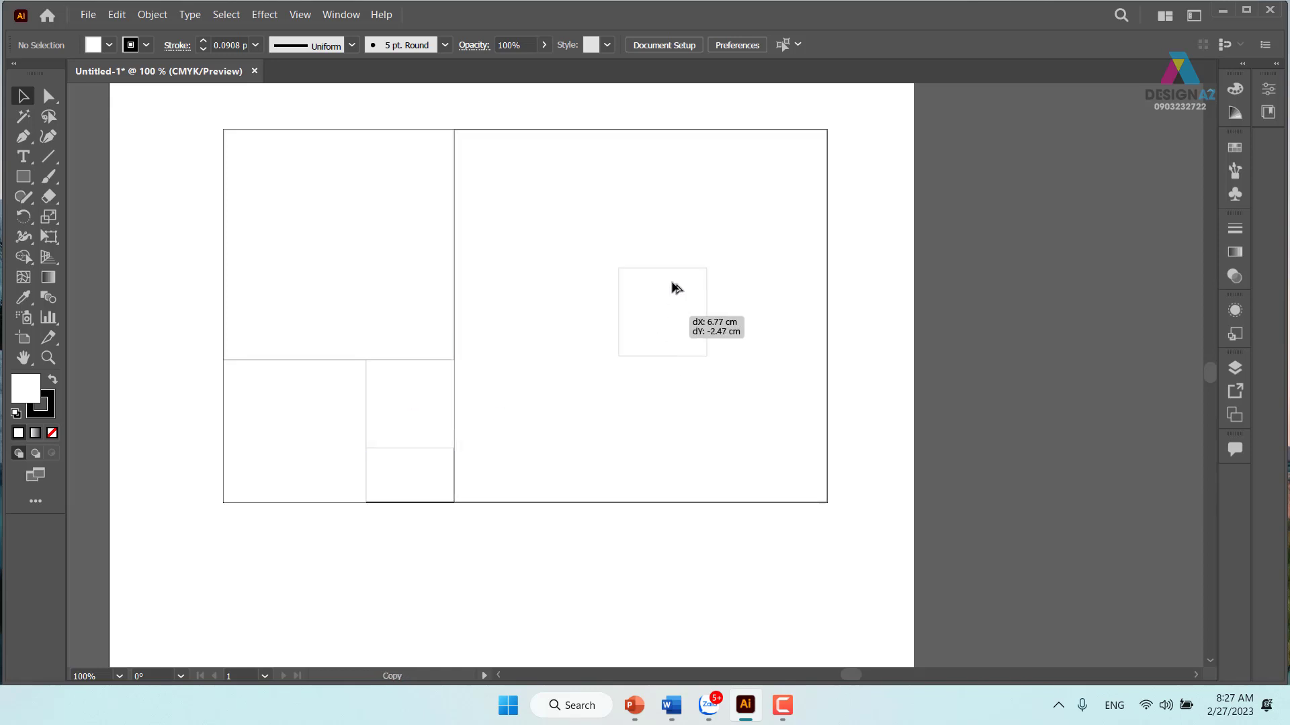
pyautogui.click(900, 45)
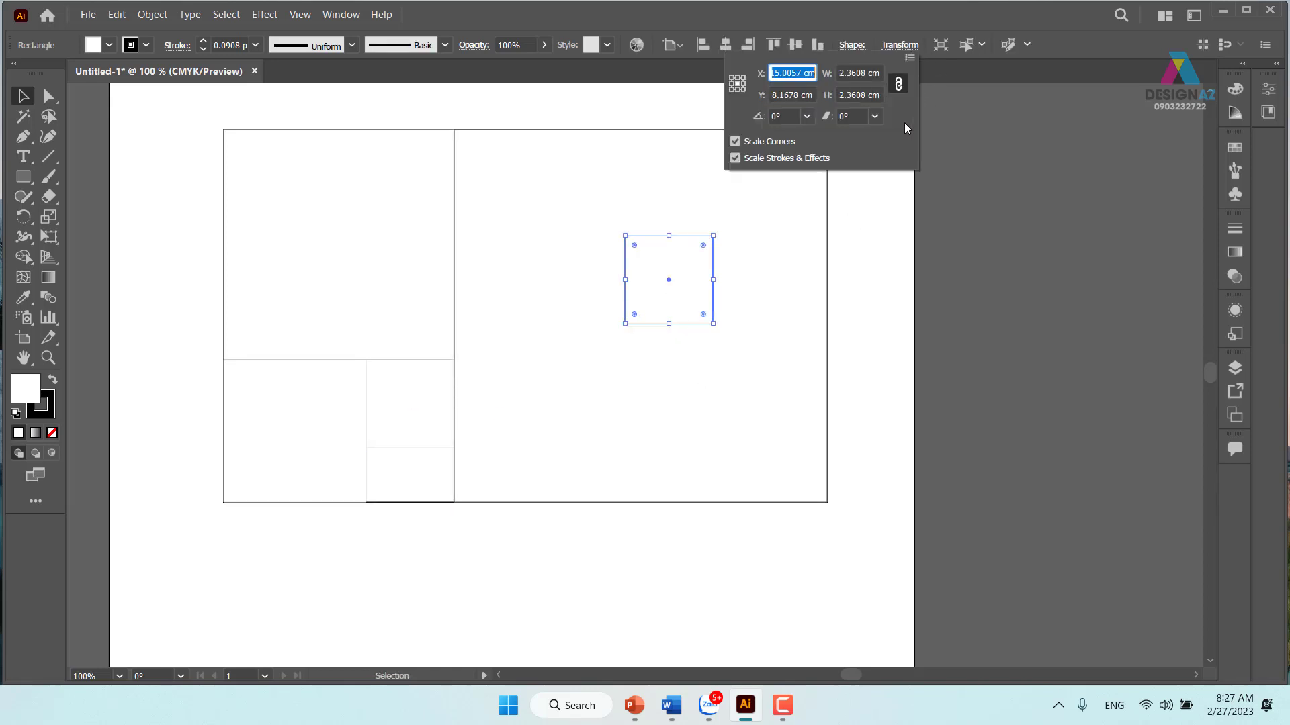
pyautogui.click(879, 72)
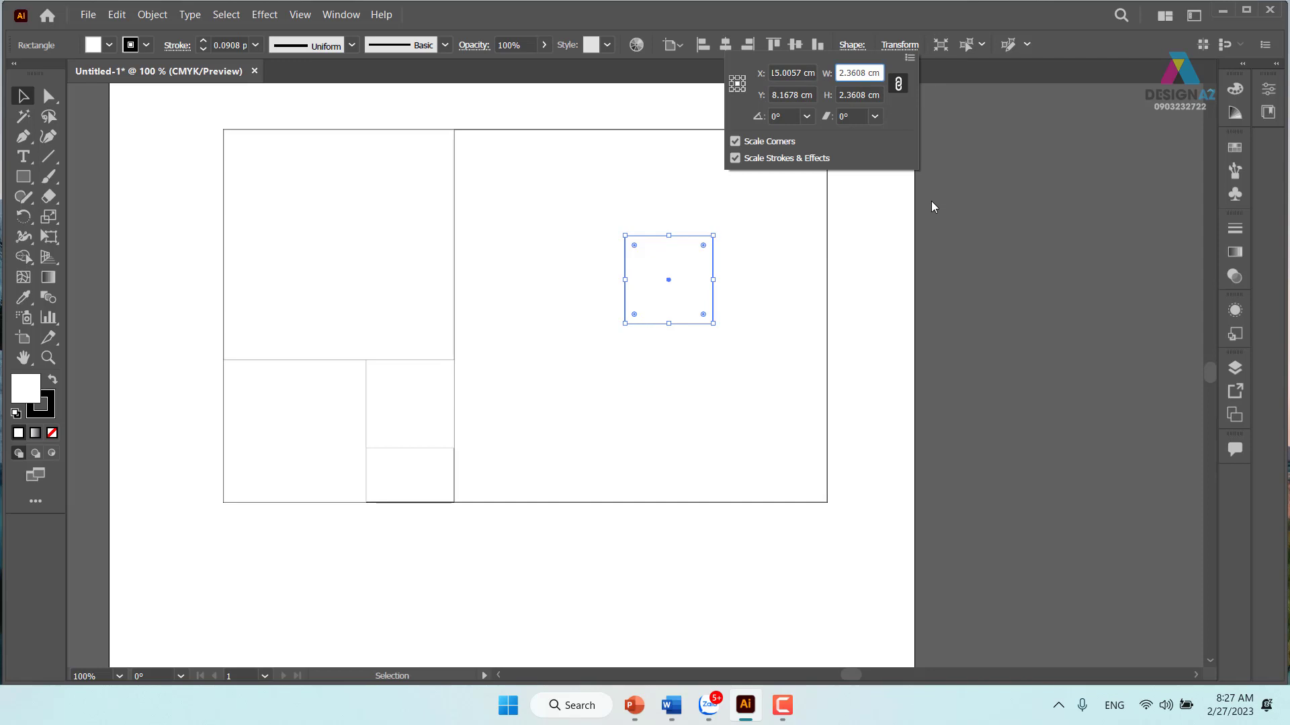
pyautogui.write('/')
pyautogui.write('1.')
pyautogui.write('618')
pyautogui.press('Return')
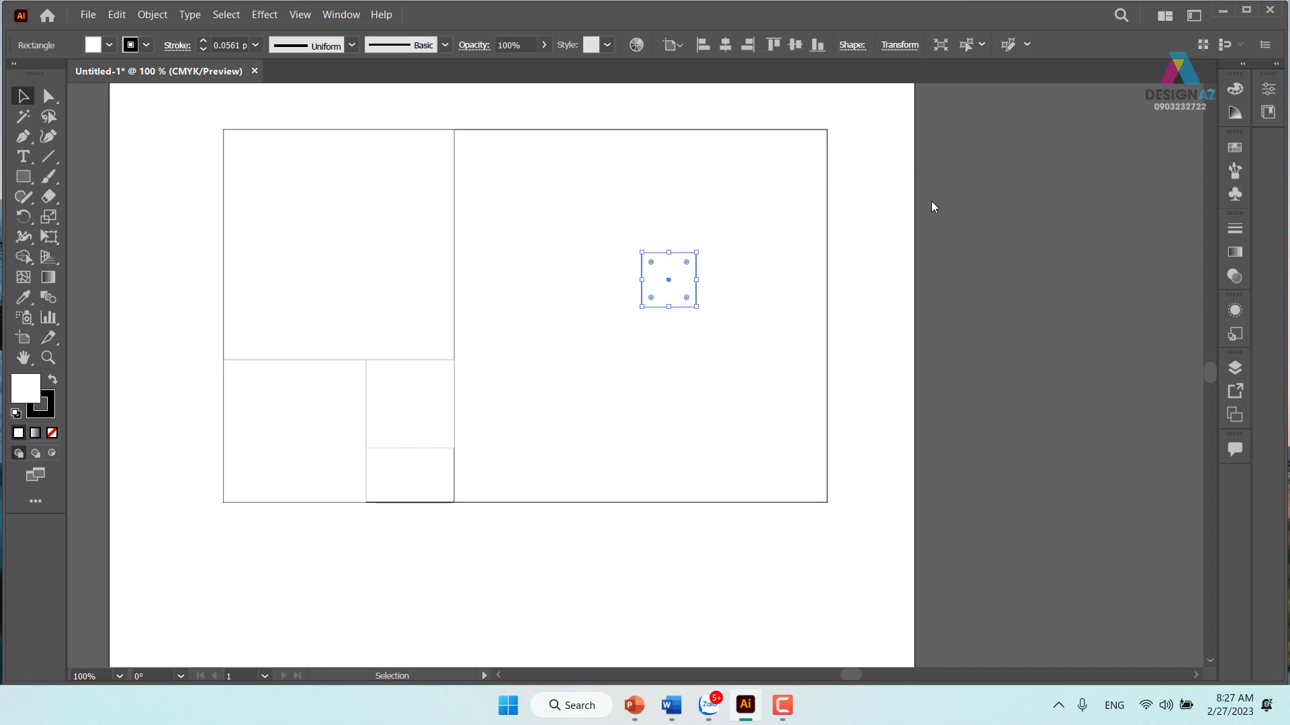
# Place the tiny square in the narrow strip's bottom-left, beneath the previous square.
pyautogui.click(626, 579)
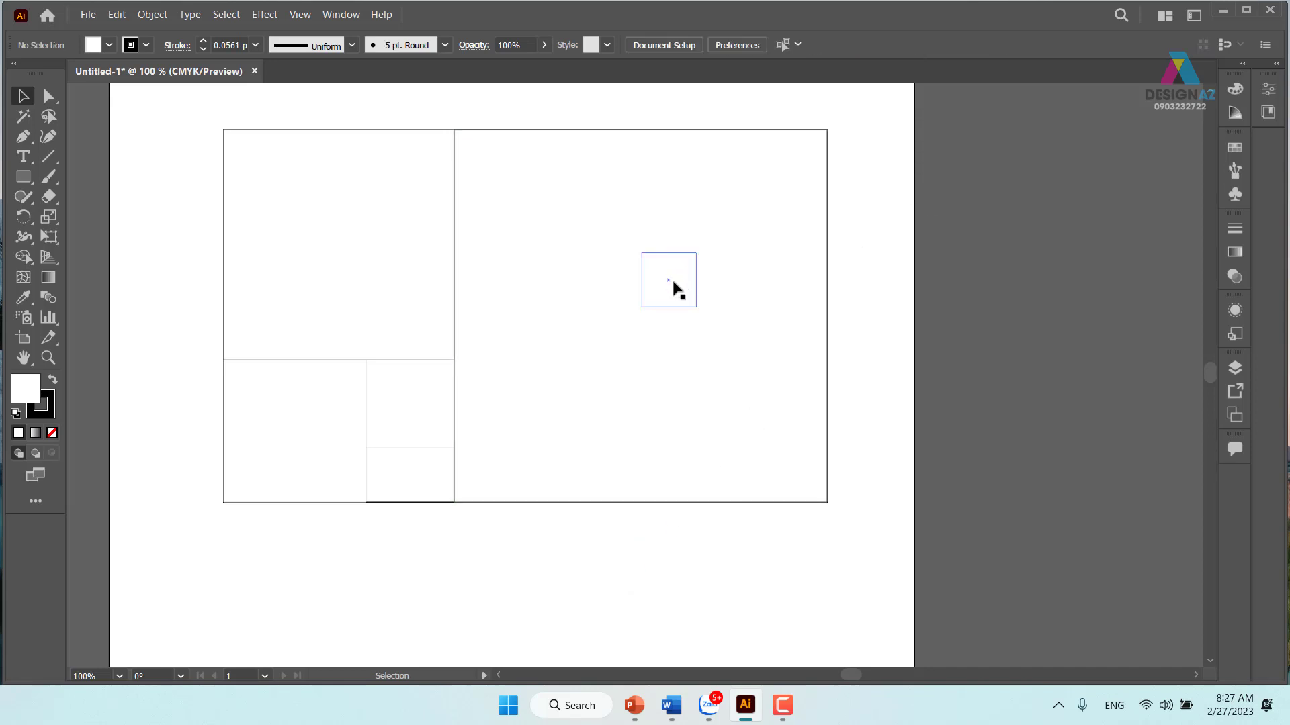
pyautogui.moveTo(675, 289); pyautogui.dragTo(393, 481)
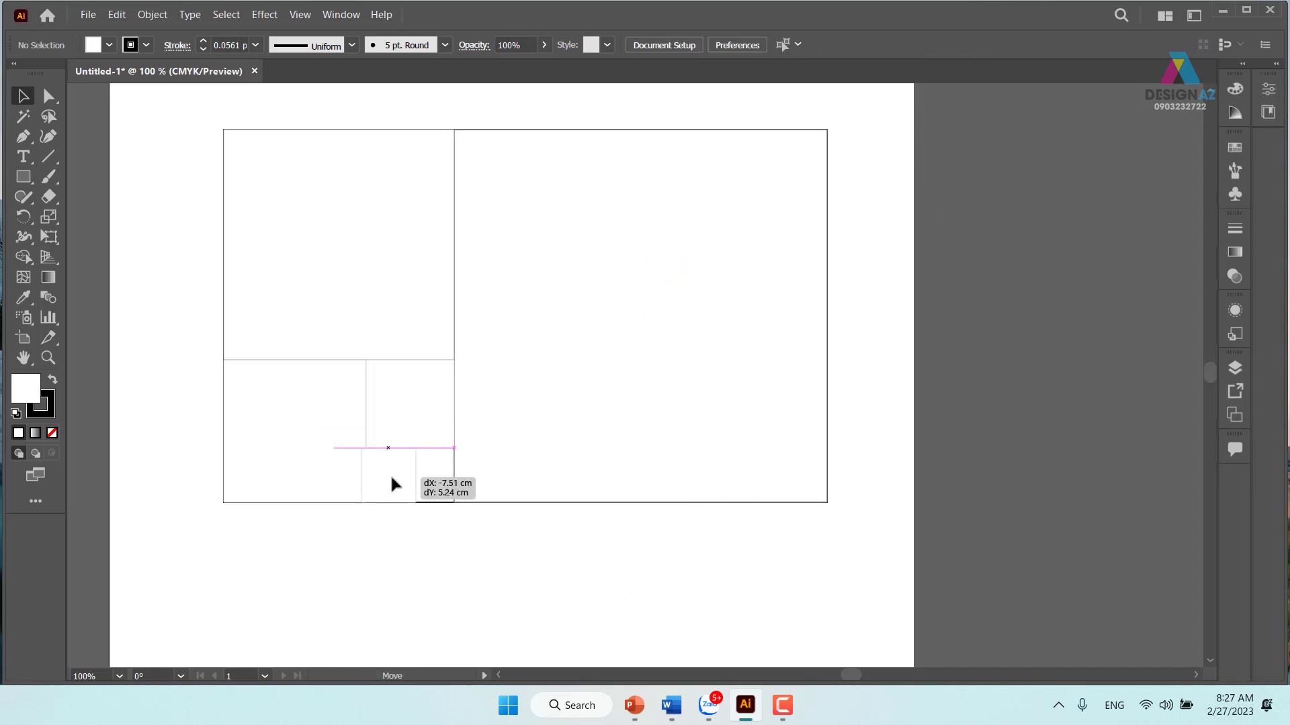
pyautogui.moveTo(392, 478)
pyautogui.mouseDown()
pyautogui.moveTo(403, 470)
pyautogui.moveTo(567, 570)
pyautogui.mouseUp()
pyautogui.click(450, 501)
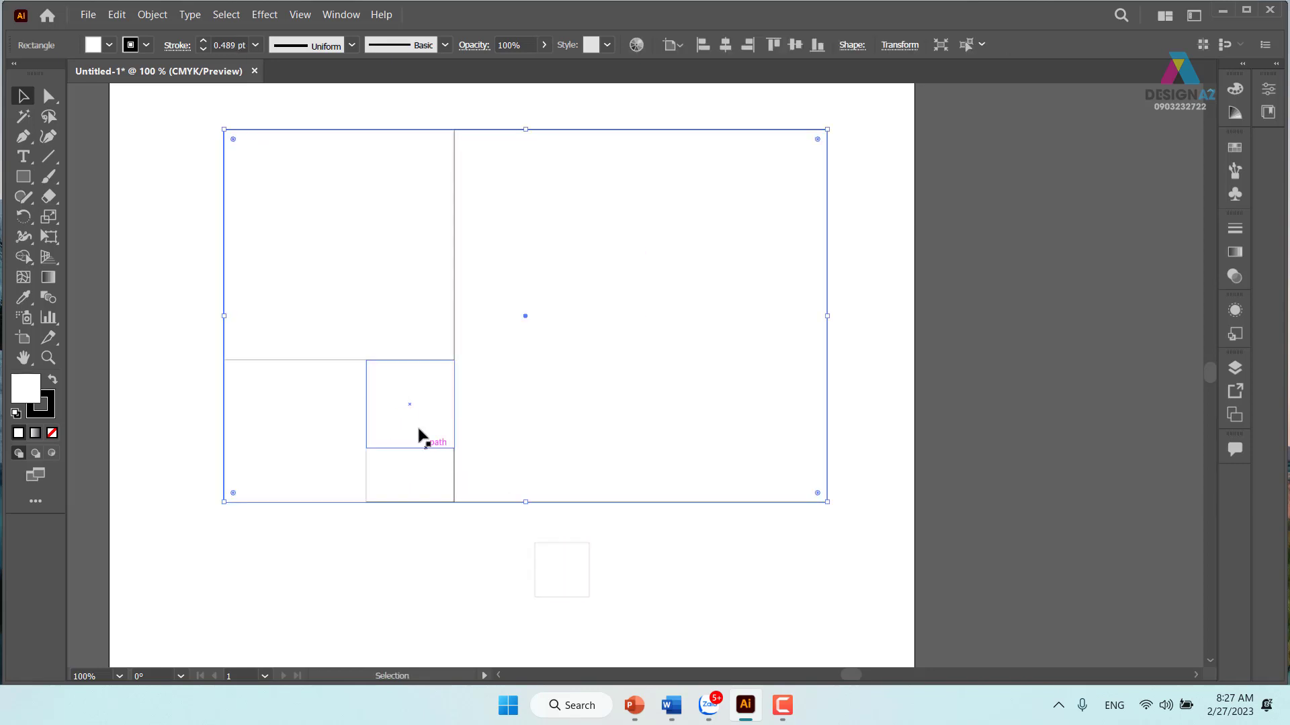
pyautogui.moveTo(419, 430)
pyautogui.mouseDown()
pyautogui.moveTo(418, 461)
pyautogui.moveTo(418, 403)
pyautogui.mouseUp()
pyautogui.moveTo(563, 576); pyautogui.dragTo(397, 474)
pyautogui.click(502, 565)
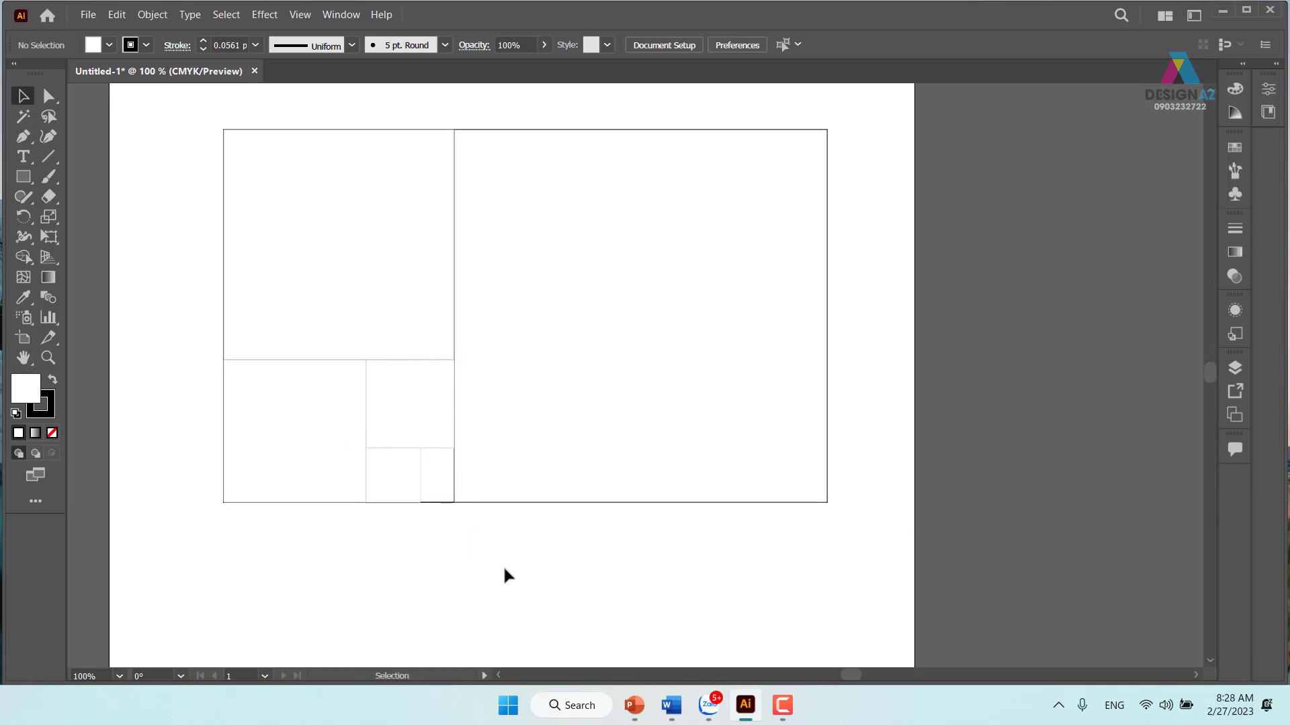
# Swap the two strip squares: larger one to the strip's bottom, smaller to its top-right.
pyautogui.click(401, 484)
pyautogui.click(434, 403)
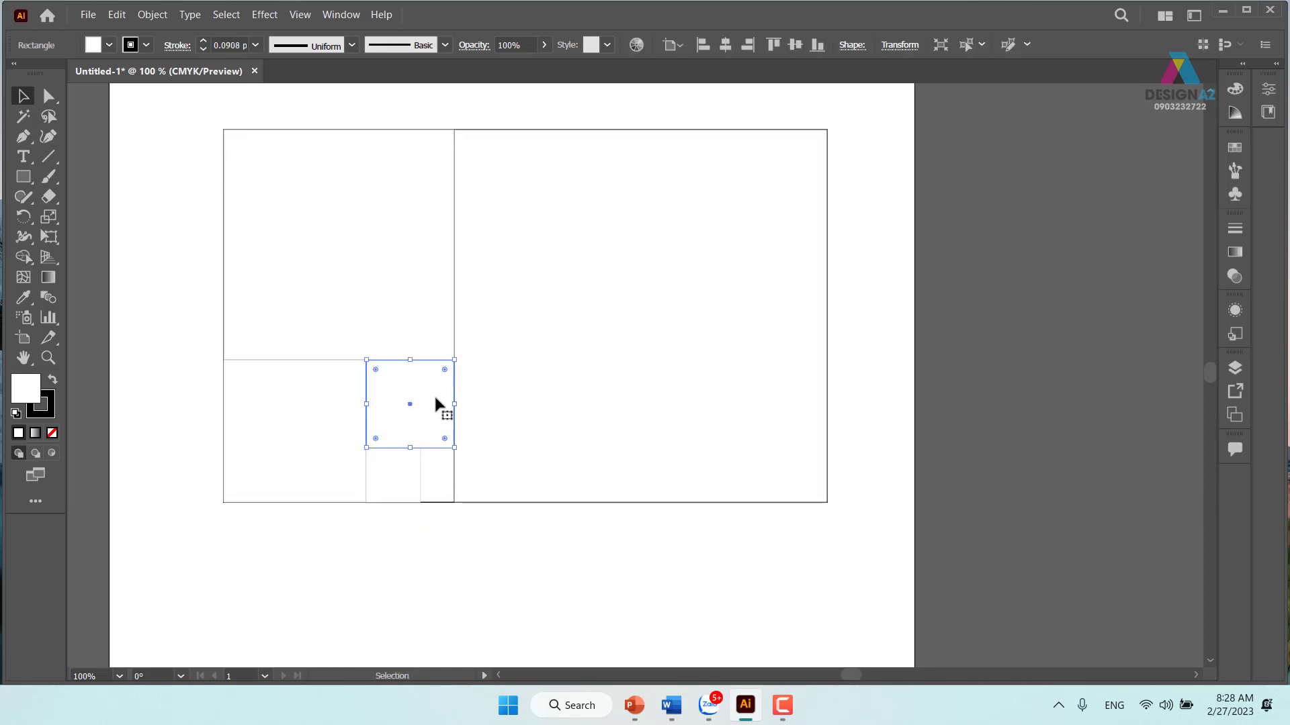
pyautogui.moveTo(435, 402)
pyautogui.mouseDown()
pyautogui.moveTo(430, 455)
pyautogui.moveTo(409, 389)
pyautogui.mouseUp()
pyautogui.click(465, 576)
pyautogui.moveTo(543, 581); pyautogui.dragTo(503, 555)
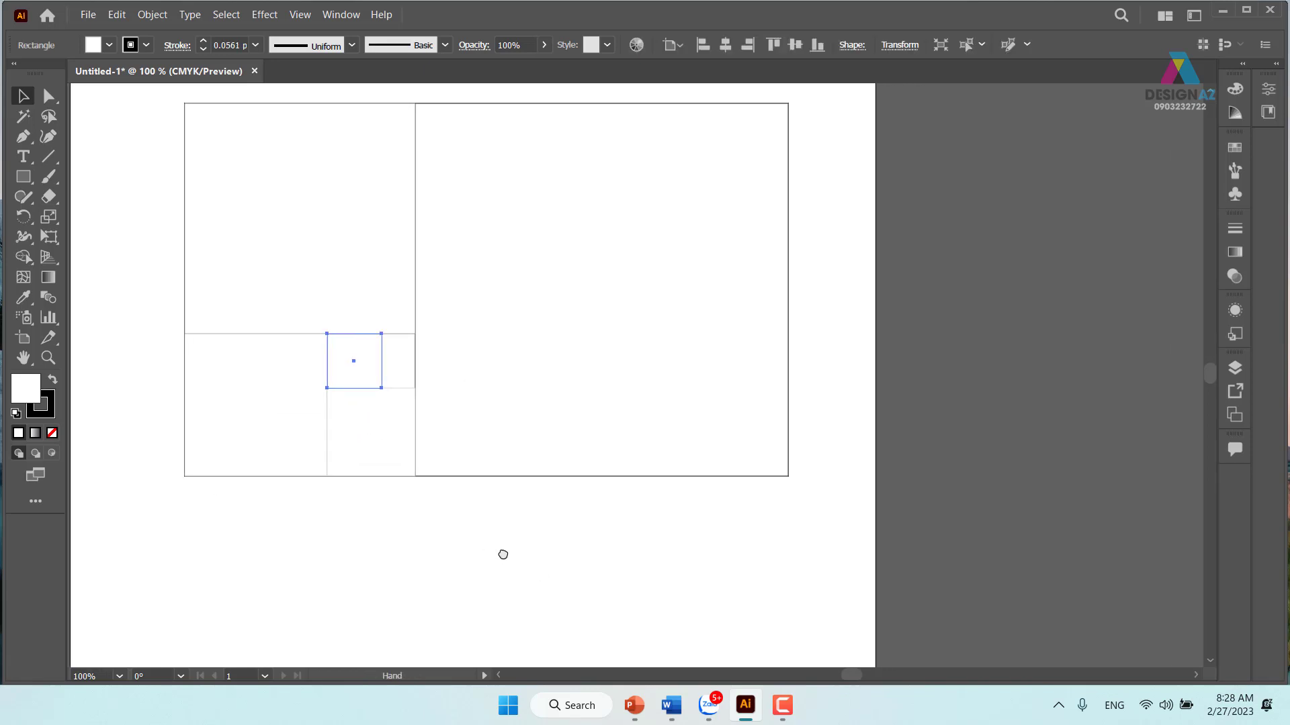
pyautogui.click(522, 589)
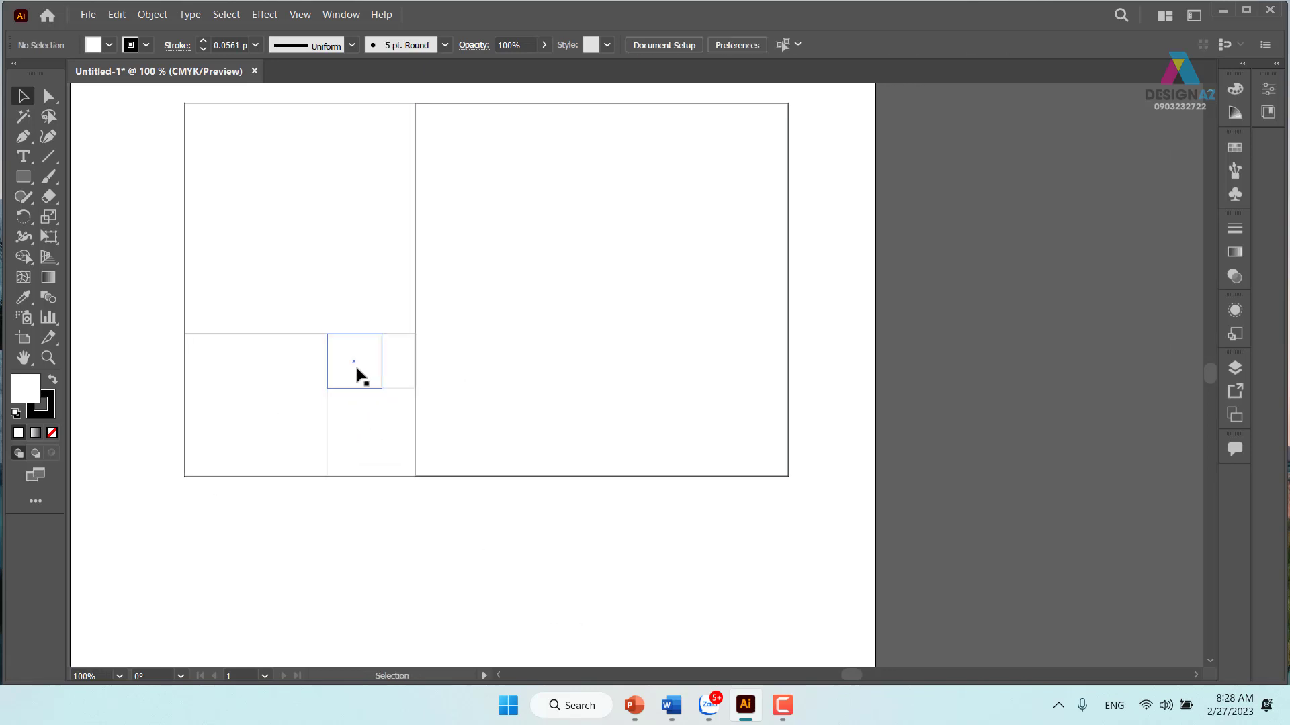
pyautogui.moveTo(357, 375); pyautogui.dragTo(386, 374)
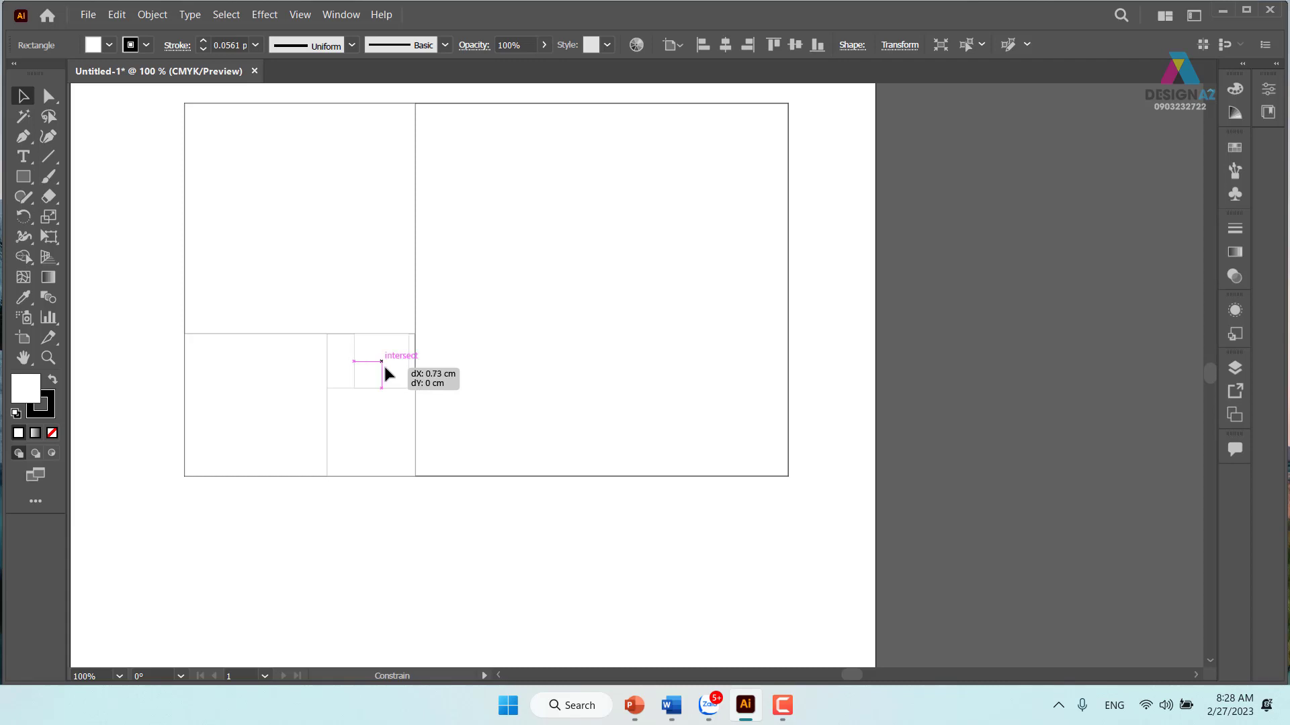
# Copy the small square, divide its width by 1.618, and fit it into the remaining gap.
pyautogui.click(457, 591)
pyautogui.moveTo(397, 368); pyautogui.dragTo(611, 273)
pyautogui.click(900, 45)
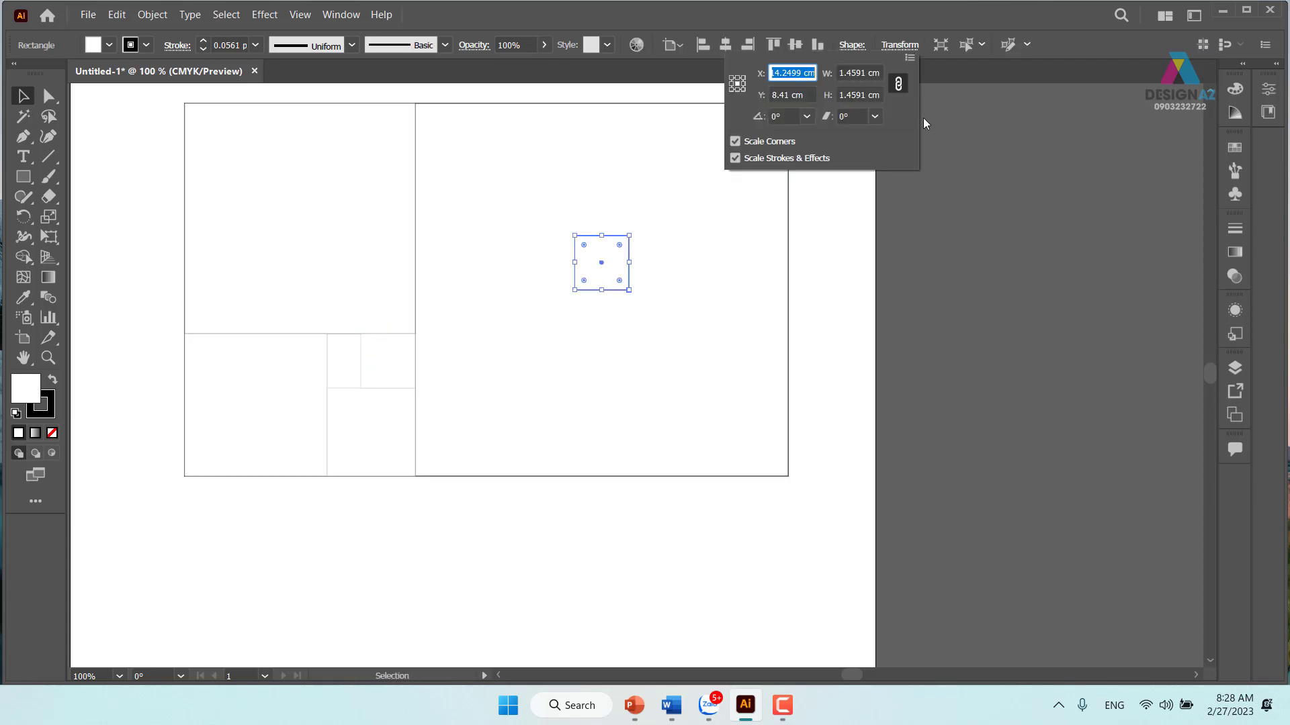
pyautogui.press('Tab')
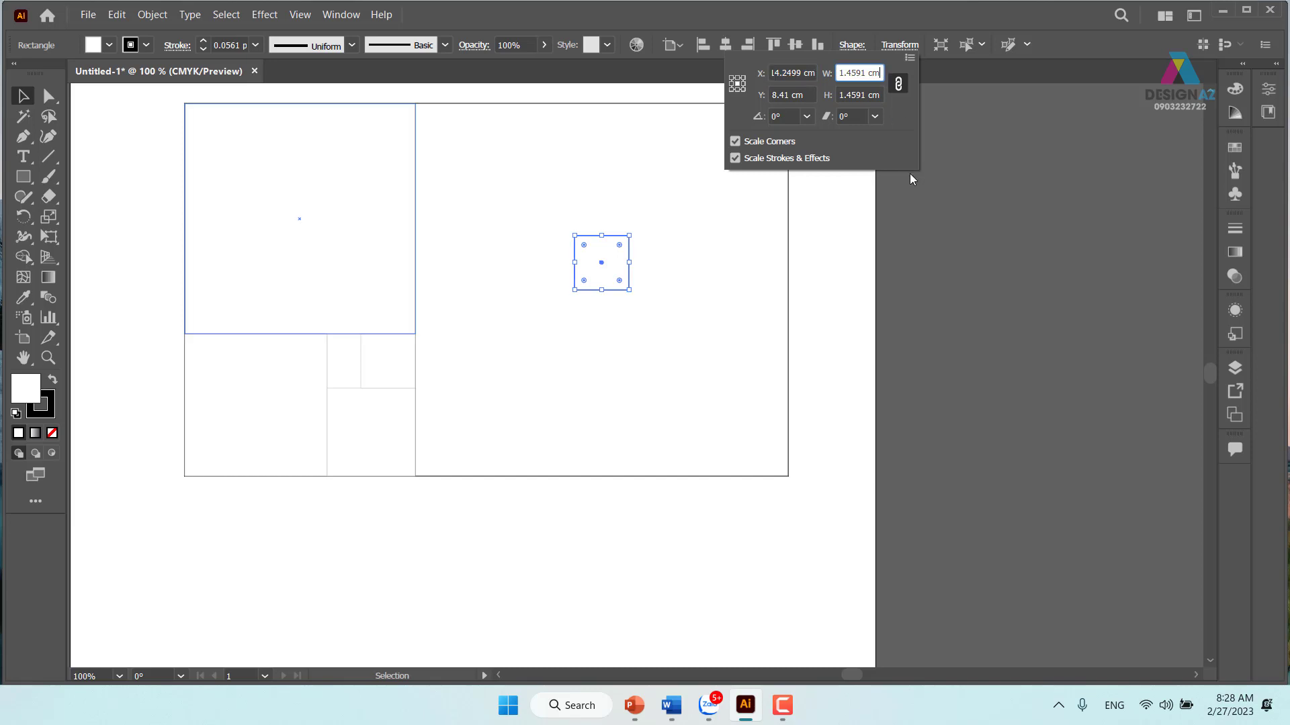
pyautogui.write('/1')
pyautogui.write('.618')
pyautogui.press('Return')
pyautogui.click(567, 538)
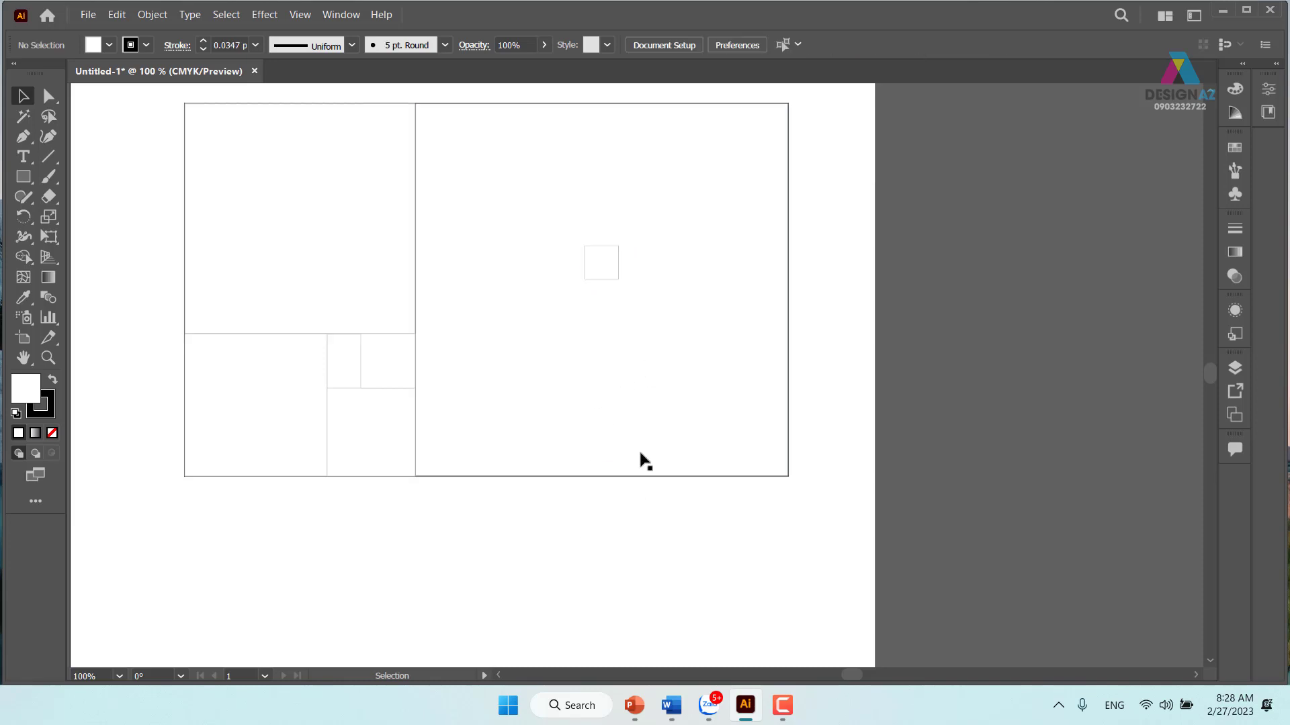
pyautogui.moveTo(605, 263); pyautogui.dragTo(342, 345)
# Drop the tiny square into place and zoom in on the small squares.
pyautogui.click(536, 528)
pyautogui.moveTo(536, 528); pyautogui.dragTo(568, 455)
pyautogui.press('z')
pyautogui.moveTo(478, 355); pyautogui.dragTo(623, 375)
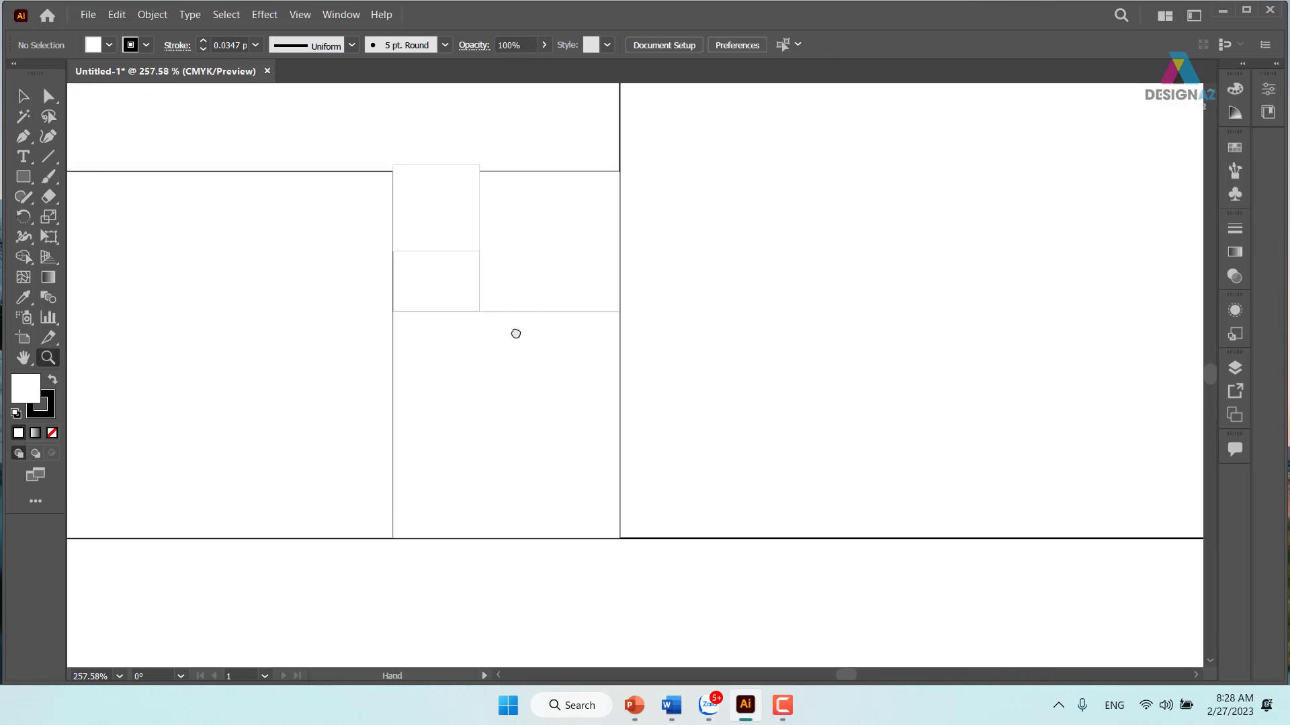
pyautogui.moveTo(515, 334); pyautogui.dragTo(530, 356)
# Duplicate the top small square, shrink it by 1.618, and place it in the next spiral spot.
pyautogui.click(23, 96)
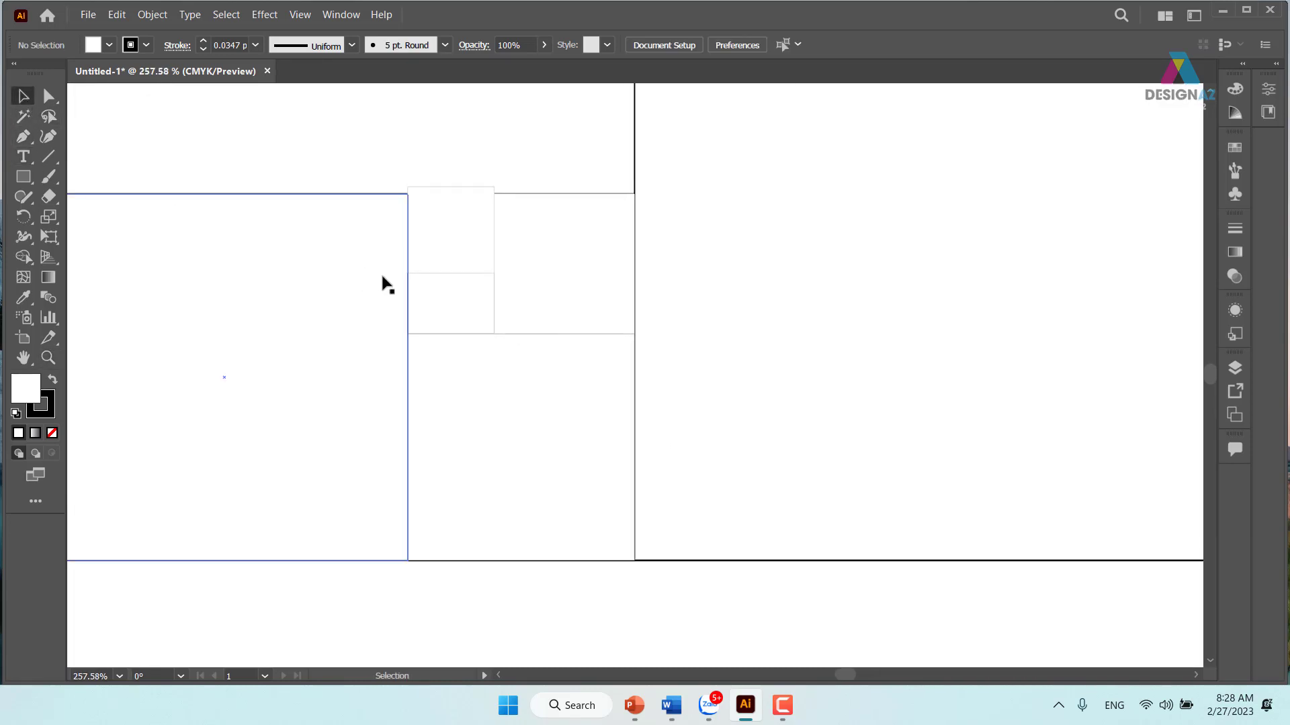
pyautogui.moveTo(454, 221); pyautogui.dragTo(652, 272)
pyautogui.click(900, 45)
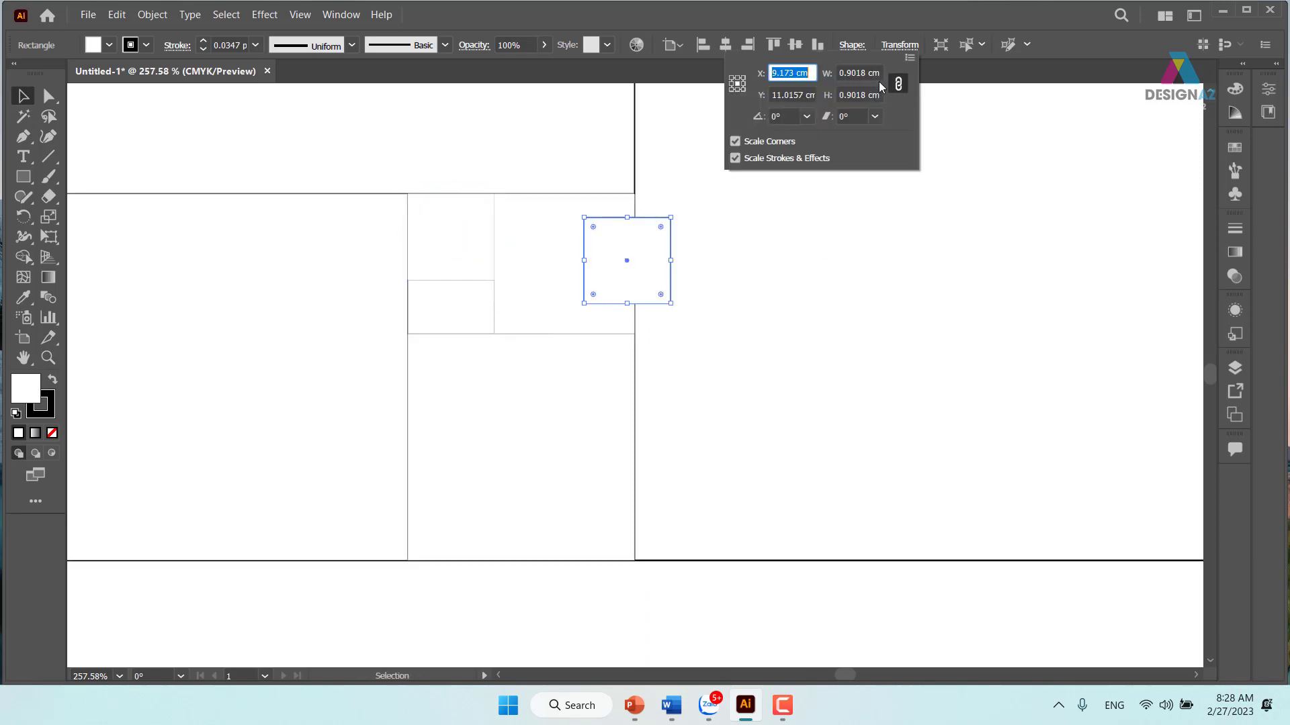
pyautogui.click(878, 72)
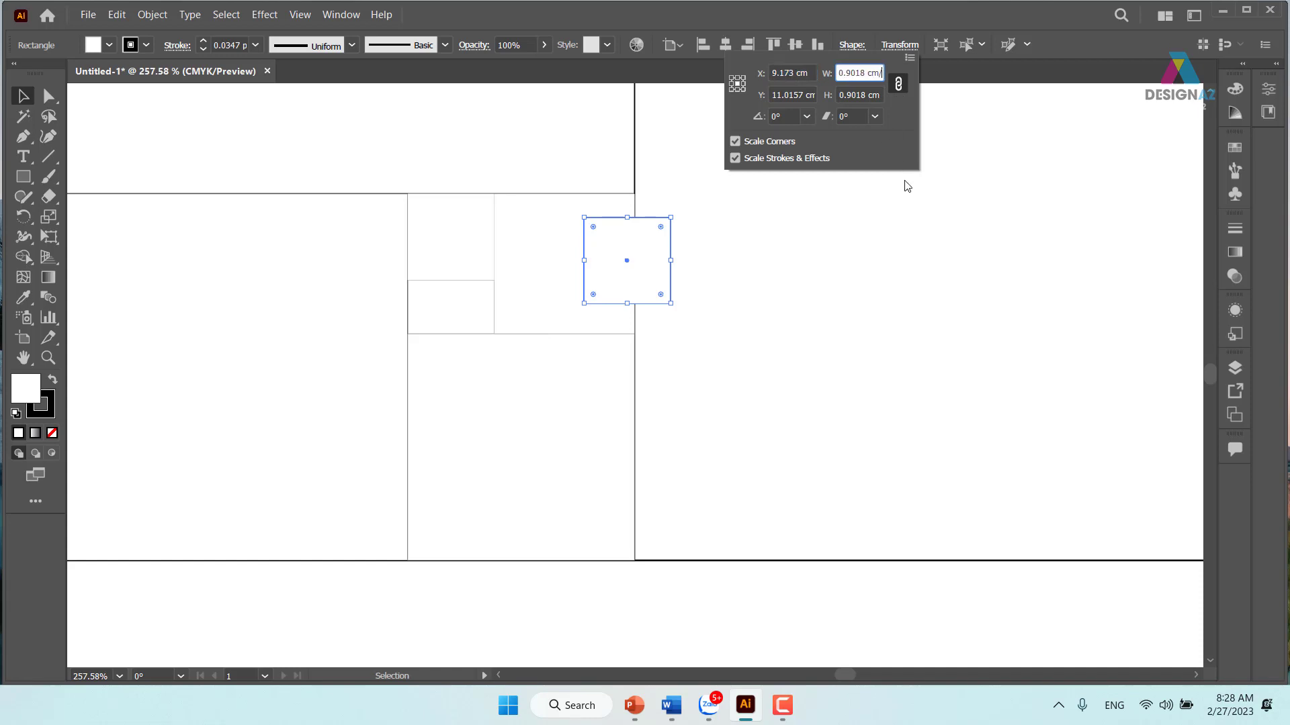
pyautogui.write('.618')
pyautogui.press('Return')
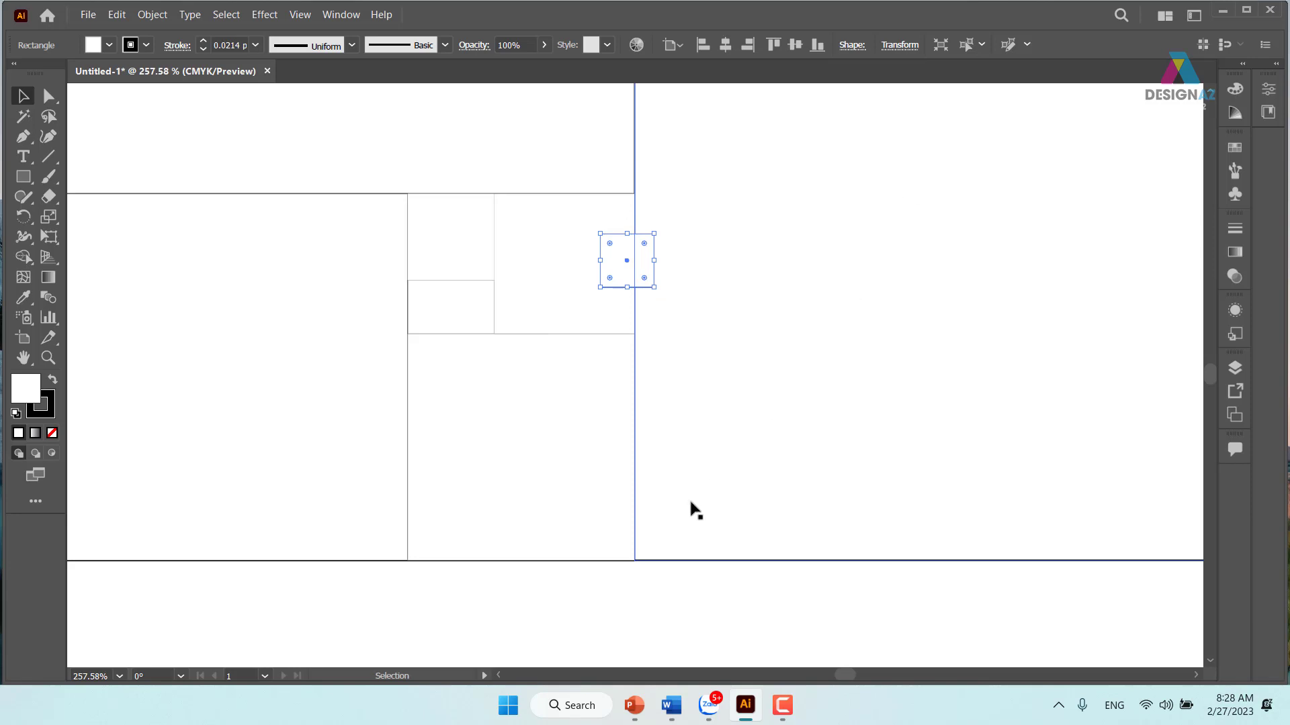
pyautogui.moveTo(624, 253); pyautogui.dragTo(434, 306)
pyautogui.click(668, 607)
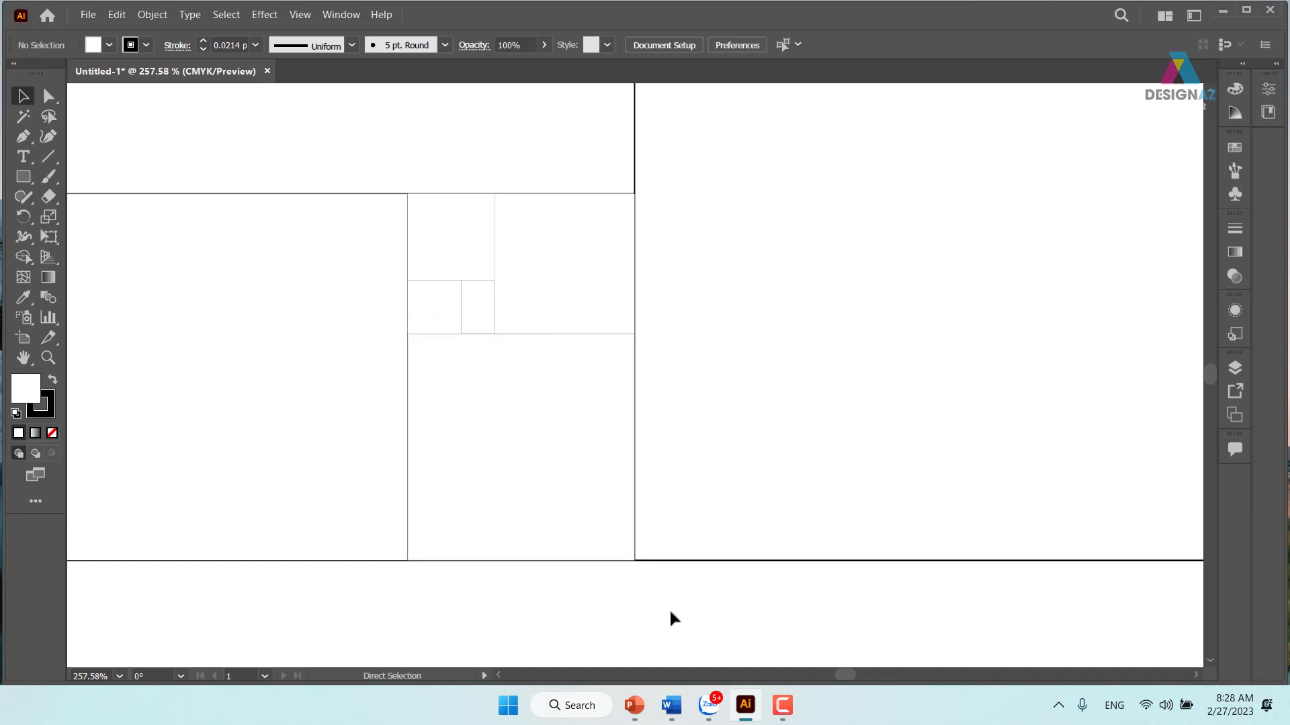
pyautogui.hotkey('ctrl', '0')
# Eyedropper a rectangle's 0.2376 pt stroke onto all selected nested rectangles.
pyautogui.moveTo(766, 590); pyautogui.dragTo(588, 550)
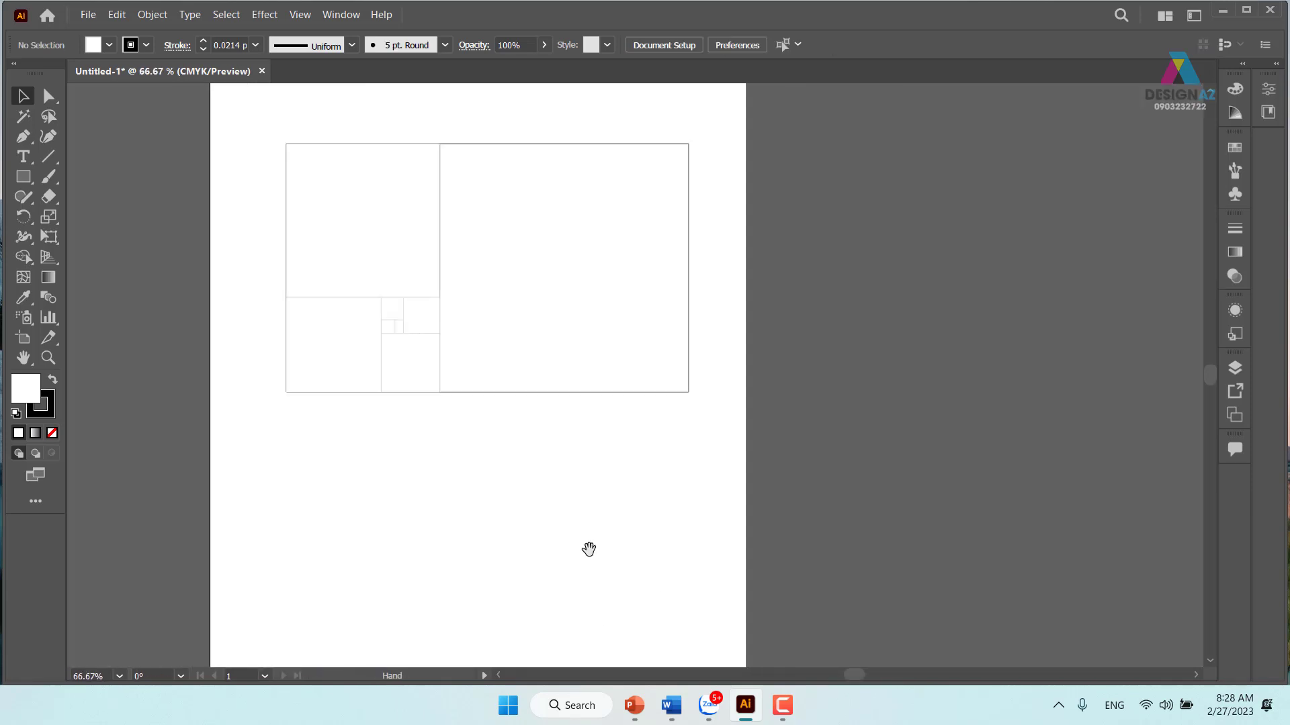
pyautogui.moveTo(262, 106); pyautogui.dragTo(772, 448)
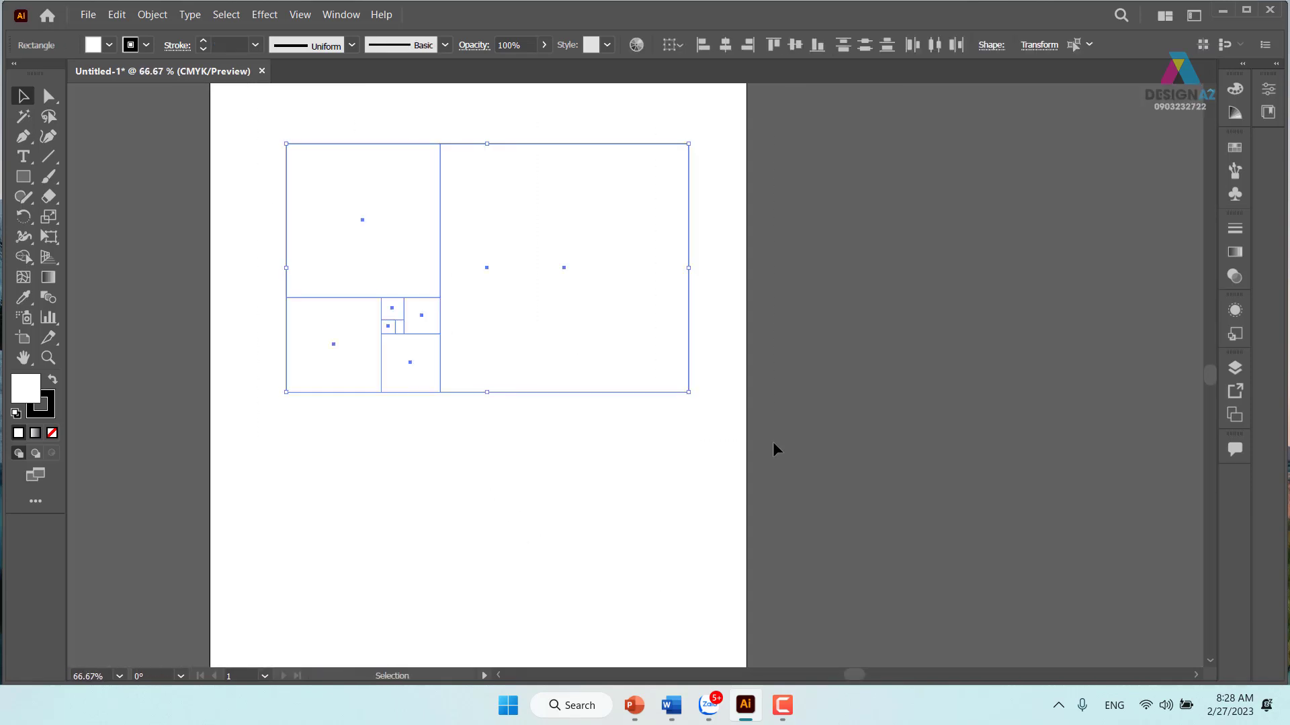
pyautogui.press('i')
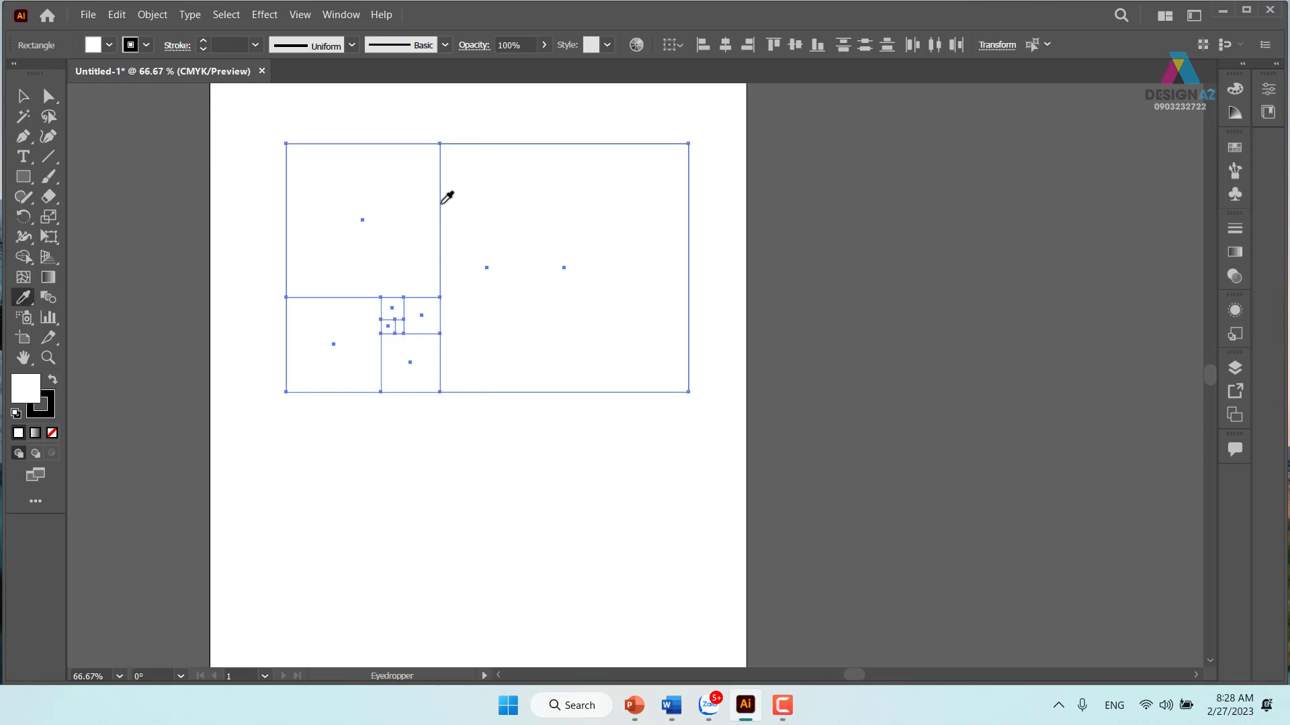
pyautogui.click(442, 202)
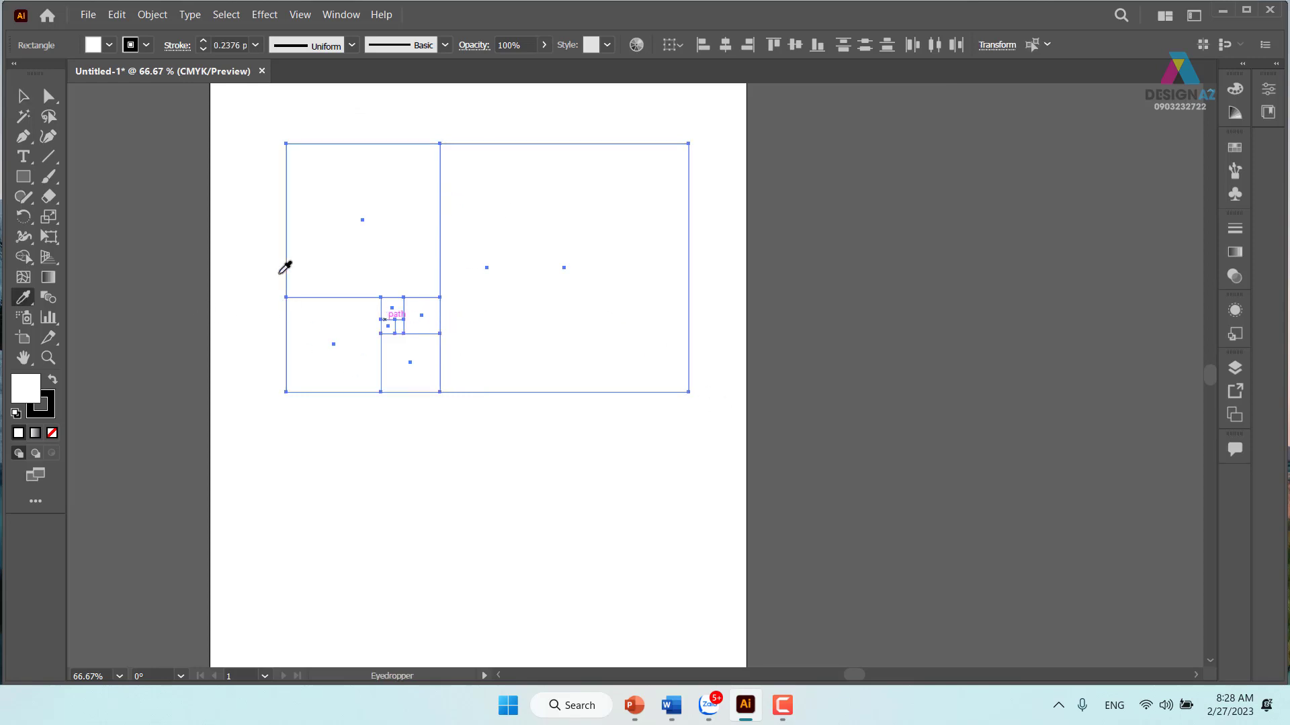
pyautogui.click(27, 98)
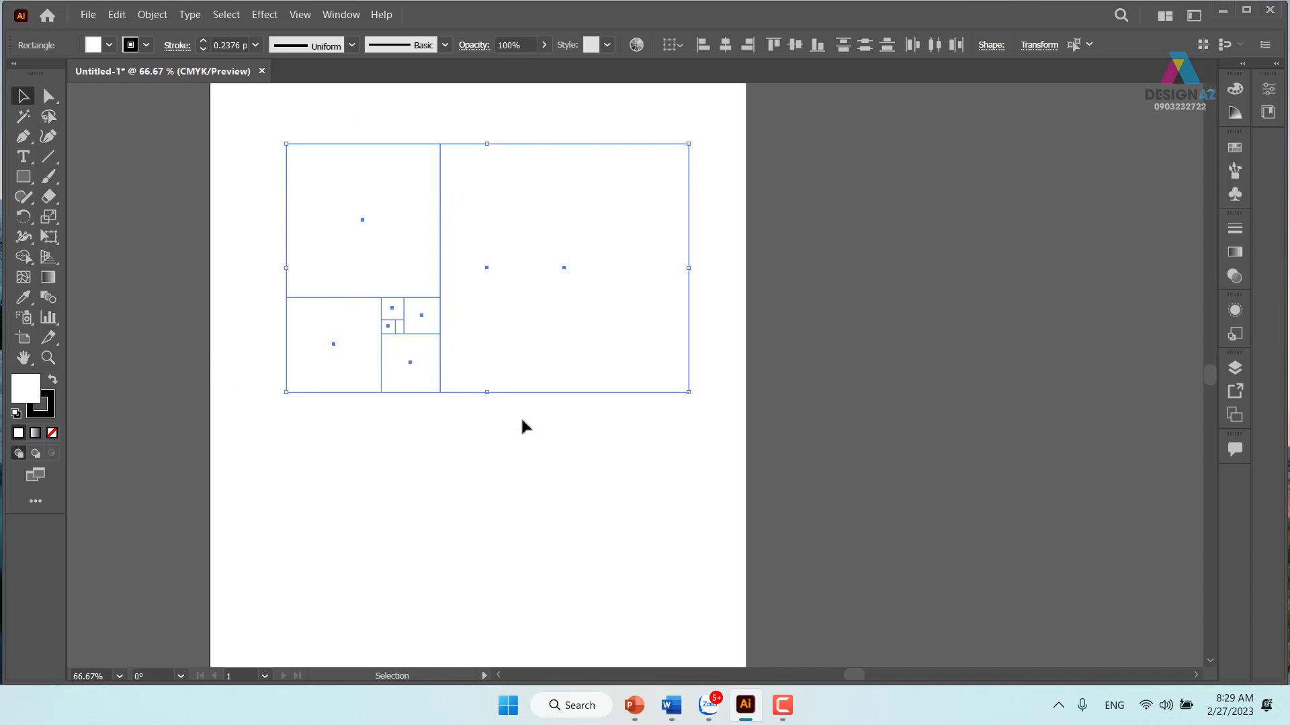
pyautogui.click(550, 483)
pyautogui.hscroll(-2, 550, 464)
pyautogui.hscroll(-2, 538, 403)
# Zoom in closely and inspect the tiniest squares' alignment in Outline view.
pyautogui.press('z')
pyautogui.click(548, 329)
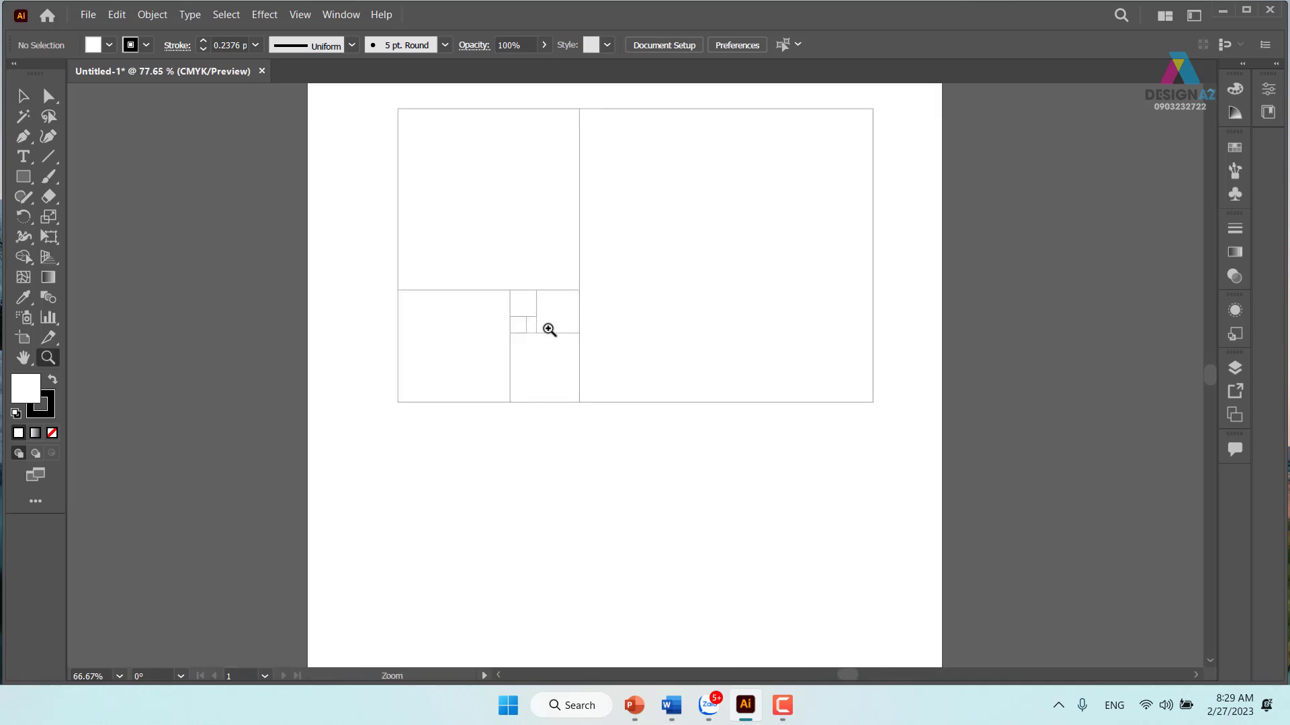
pyautogui.moveTo(549, 329); pyautogui.dragTo(549, 341)
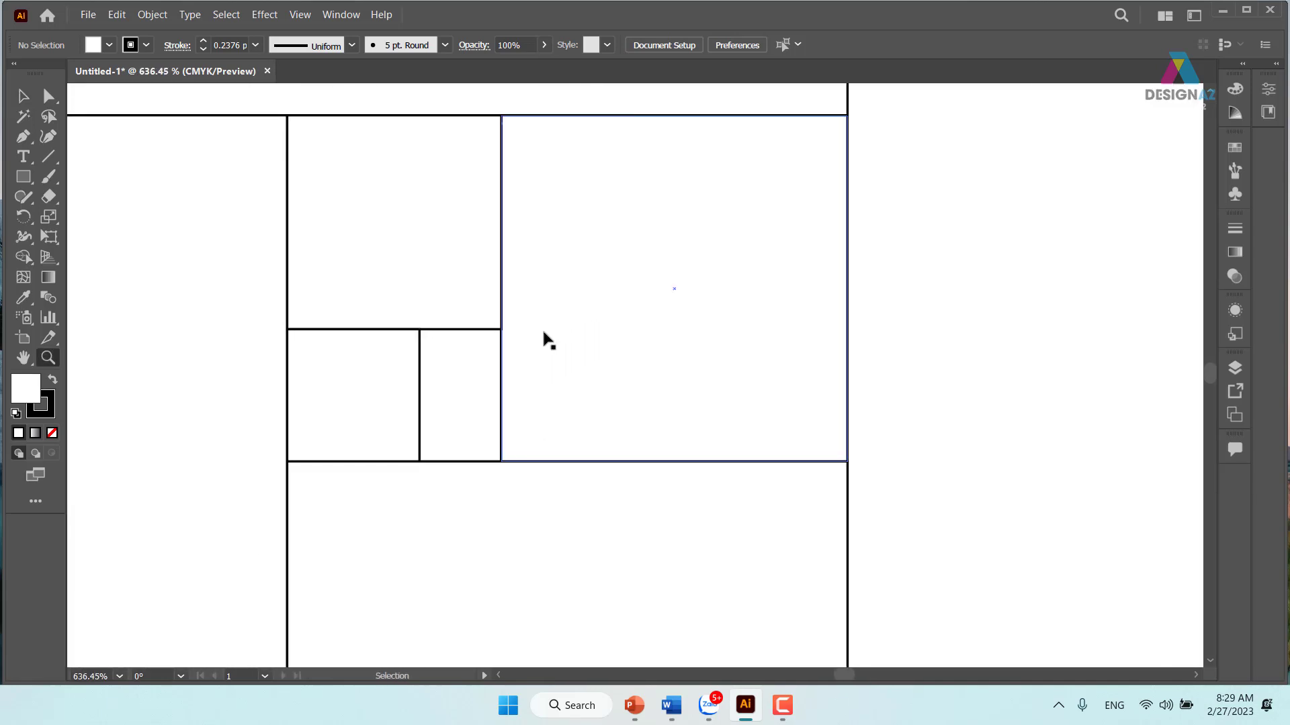
pyautogui.hotkey('ctrl', 'y')
pyautogui.moveTo(375, 294)
pyautogui.mouseDown()
pyautogui.moveTo(584, 378)
pyautogui.moveTo(602, 438)
pyautogui.moveTo(663, 351)
pyautogui.moveTo(876, 362)
pyautogui.mouseUp()
pyautogui.moveTo(470, 412)
pyautogui.mouseDown()
pyautogui.moveTo(898, 381)
pyautogui.moveTo(421, 296)
pyautogui.moveTo(472, 262)
pyautogui.mouseUp()
pyautogui.moveTo(567, 455); pyautogui.dragTo(731, 455)
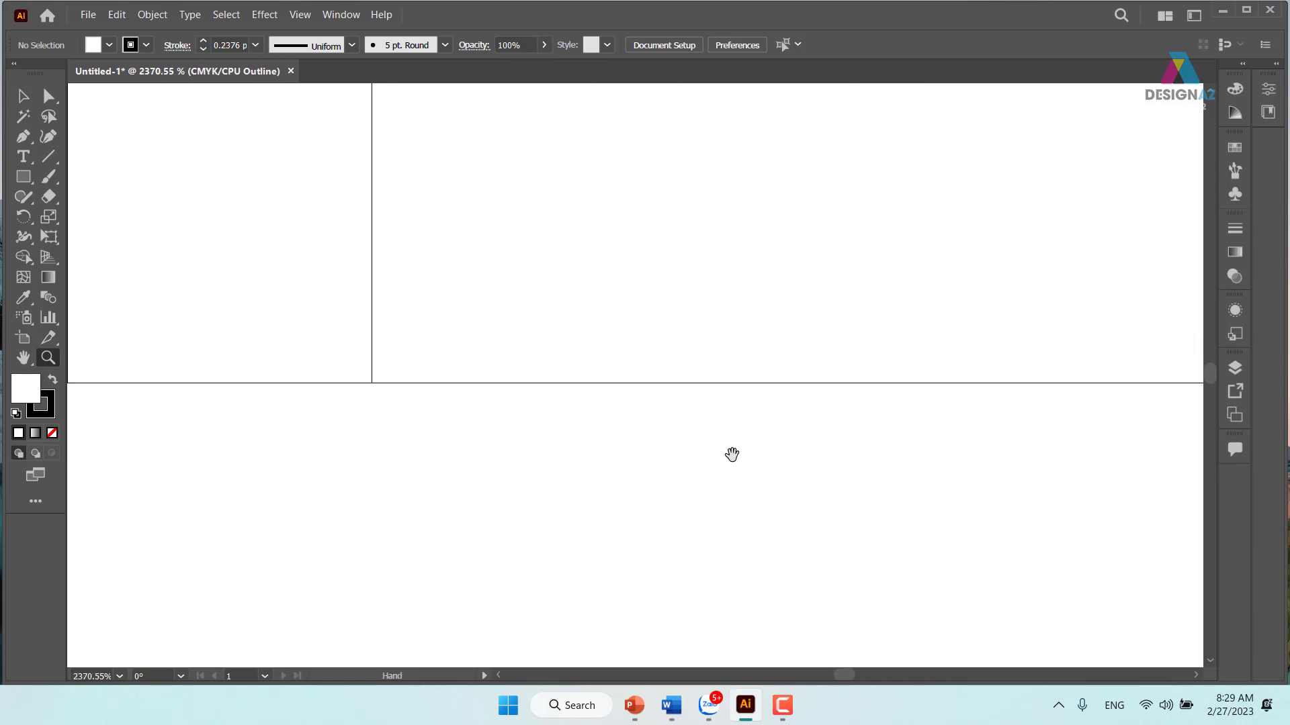
# Zoom back out to full preview, hide the artboard edges, and select all rectangles.
pyautogui.hotkey('ctrl', '-')
pyautogui.hotkey('ctrl', '-')
pyautogui.hotkey('ctrl', '-')
pyautogui.hotkey('ctrl', '-')
pyautogui.hotkey('ctrl', '-')
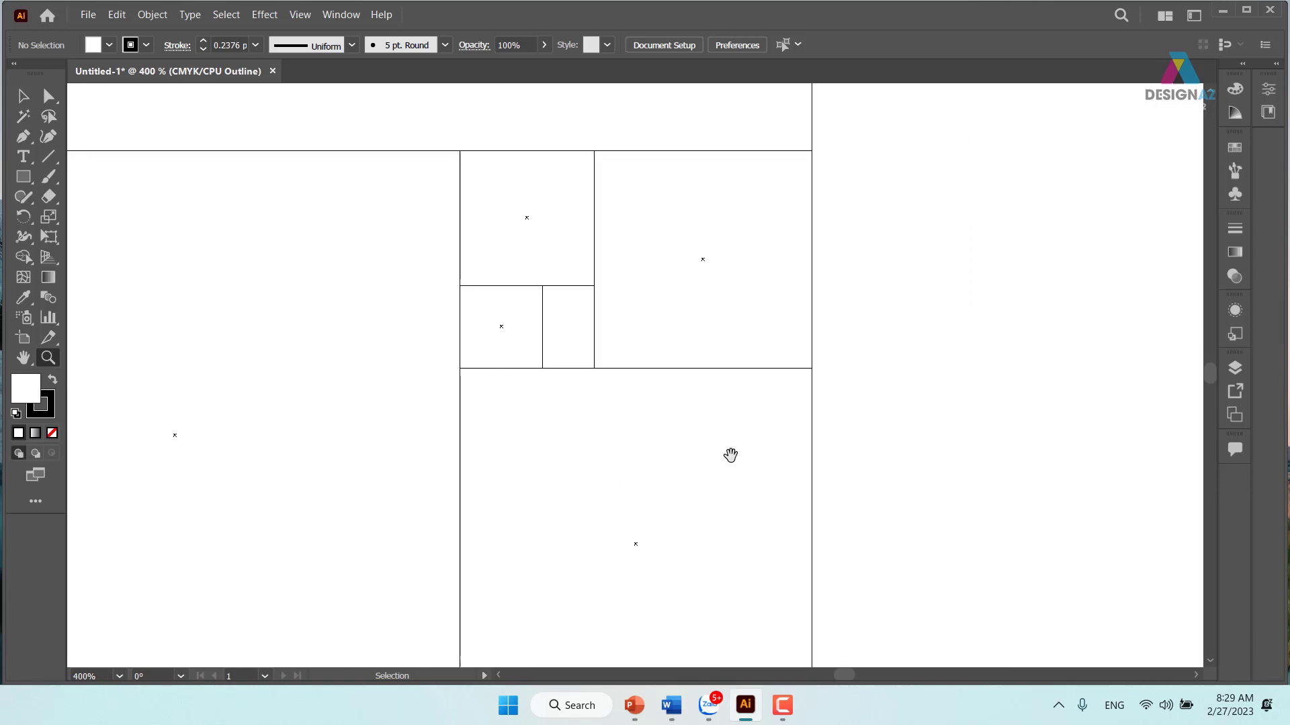
pyautogui.hotkey('ctrl', '-')
pyautogui.hotkey('ctrl', '-')
pyautogui.hotkey('ctrl', '-')
pyautogui.hotkey('ctrl', '-')
pyautogui.hotkey('ctrl', '-')
pyautogui.hotkey('ctrl', '-')
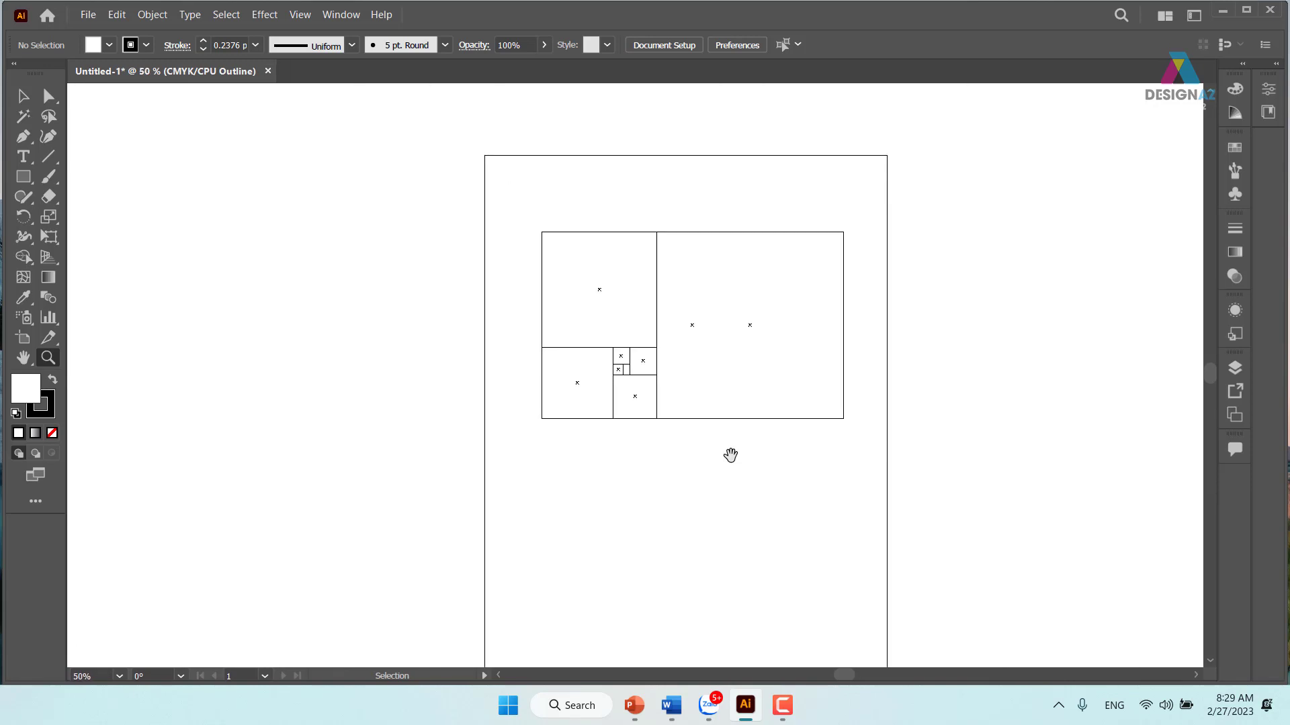
pyautogui.moveTo(739, 443); pyautogui.dragTo(481, 317)
pyautogui.moveTo(716, 380)
pyautogui.mouseDown()
pyautogui.moveTo(417, 374)
pyautogui.moveTo(429, 363)
pyautogui.mouseUp()
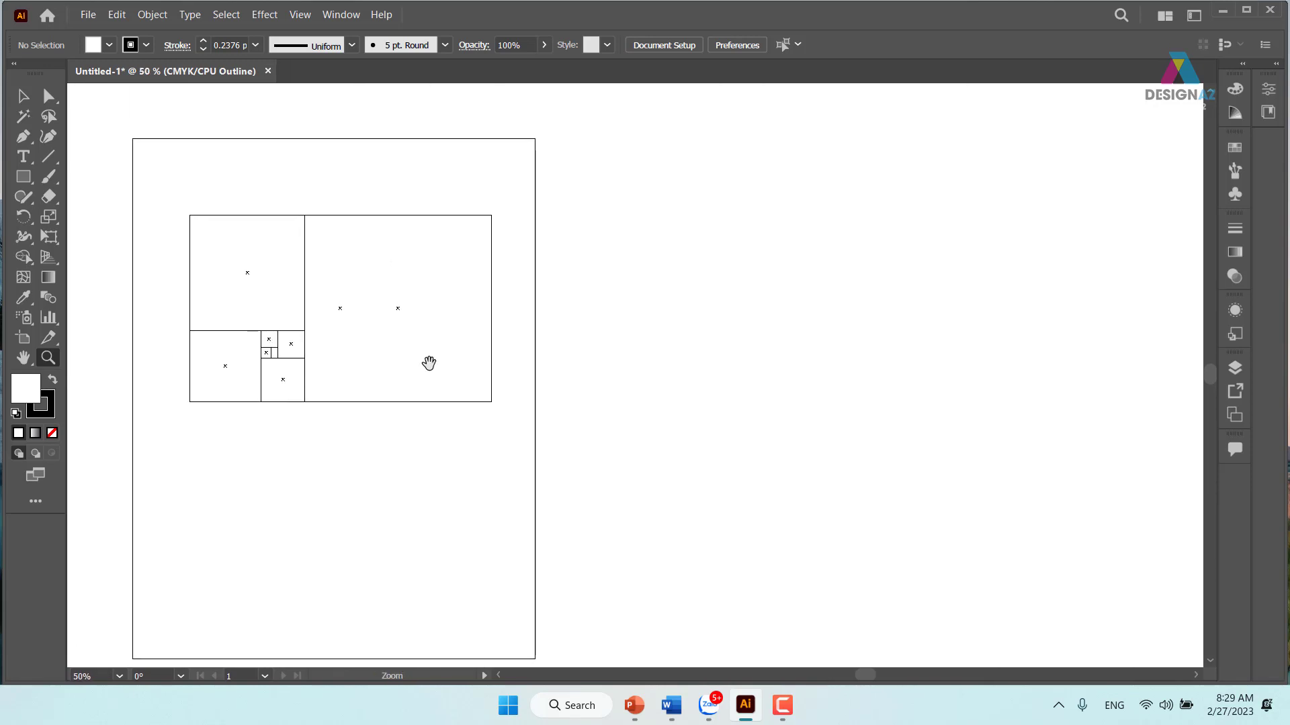
pyautogui.hotkey('ctrl', 'y')
pyautogui.press('v')
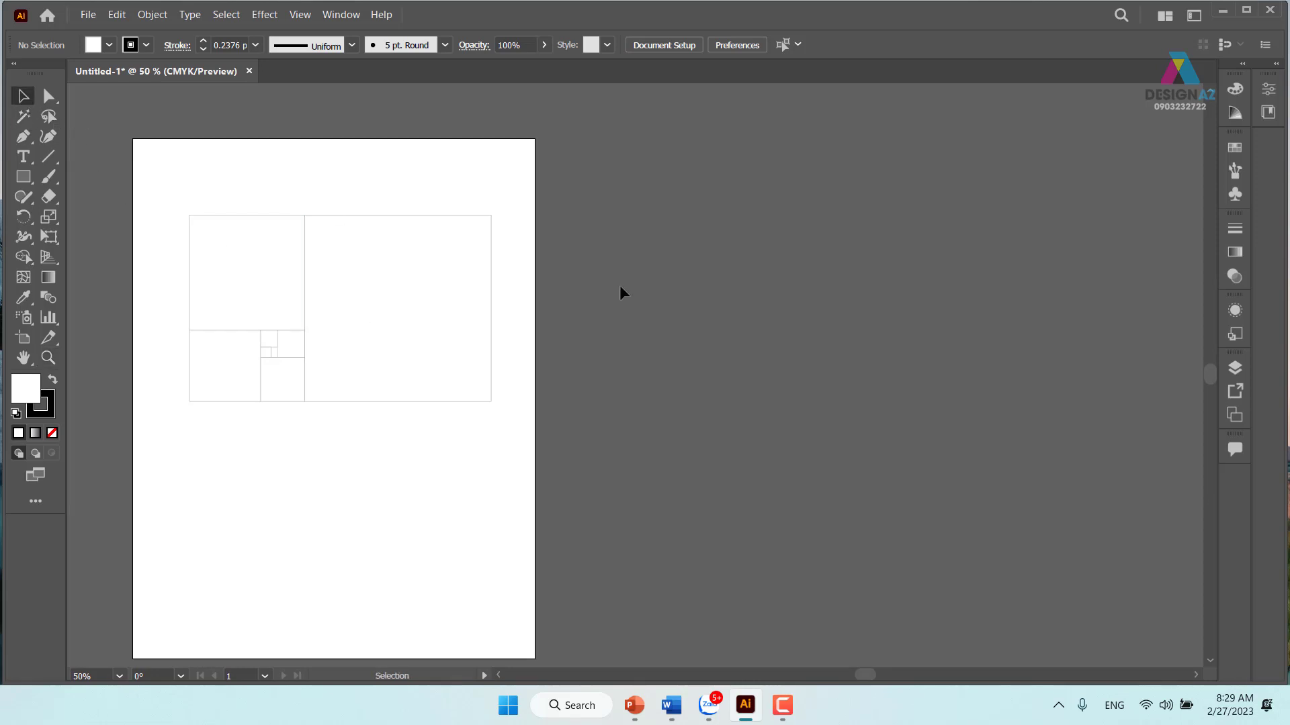
pyautogui.hotkey('ctrl', 'shift', 'h')
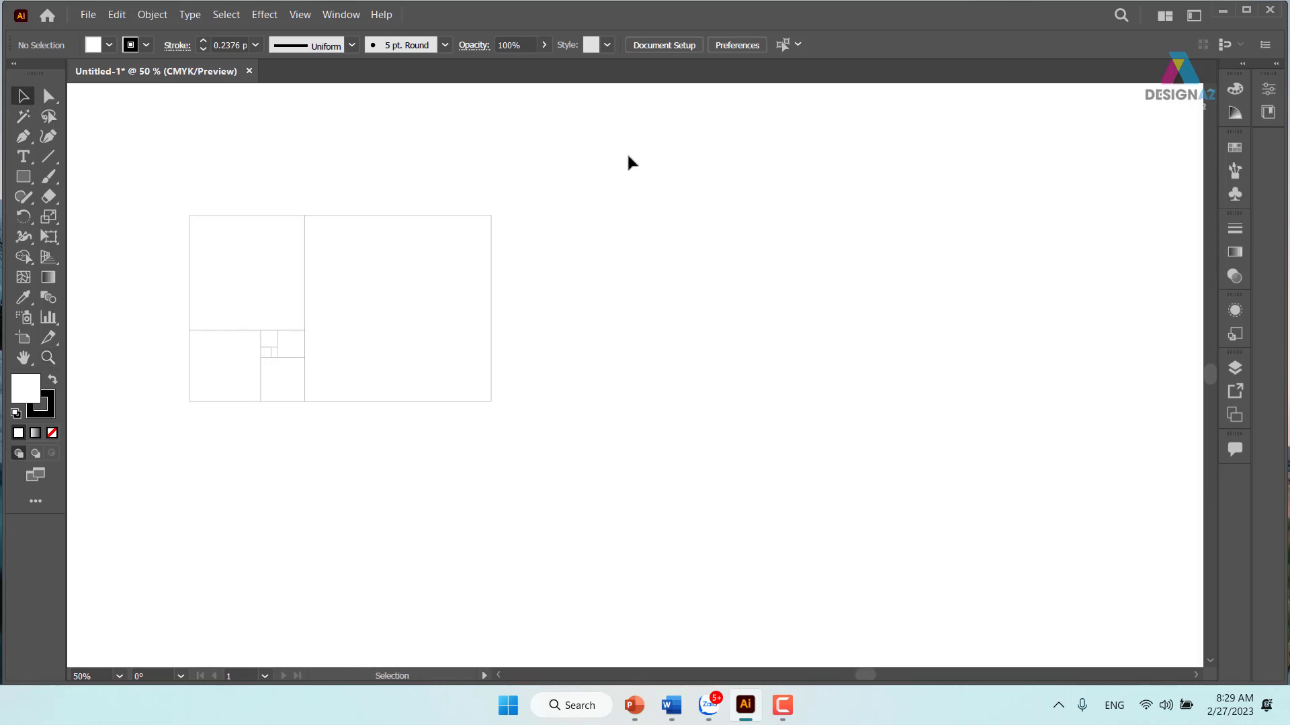
pyautogui.moveTo(628, 158); pyautogui.dragTo(107, 456)
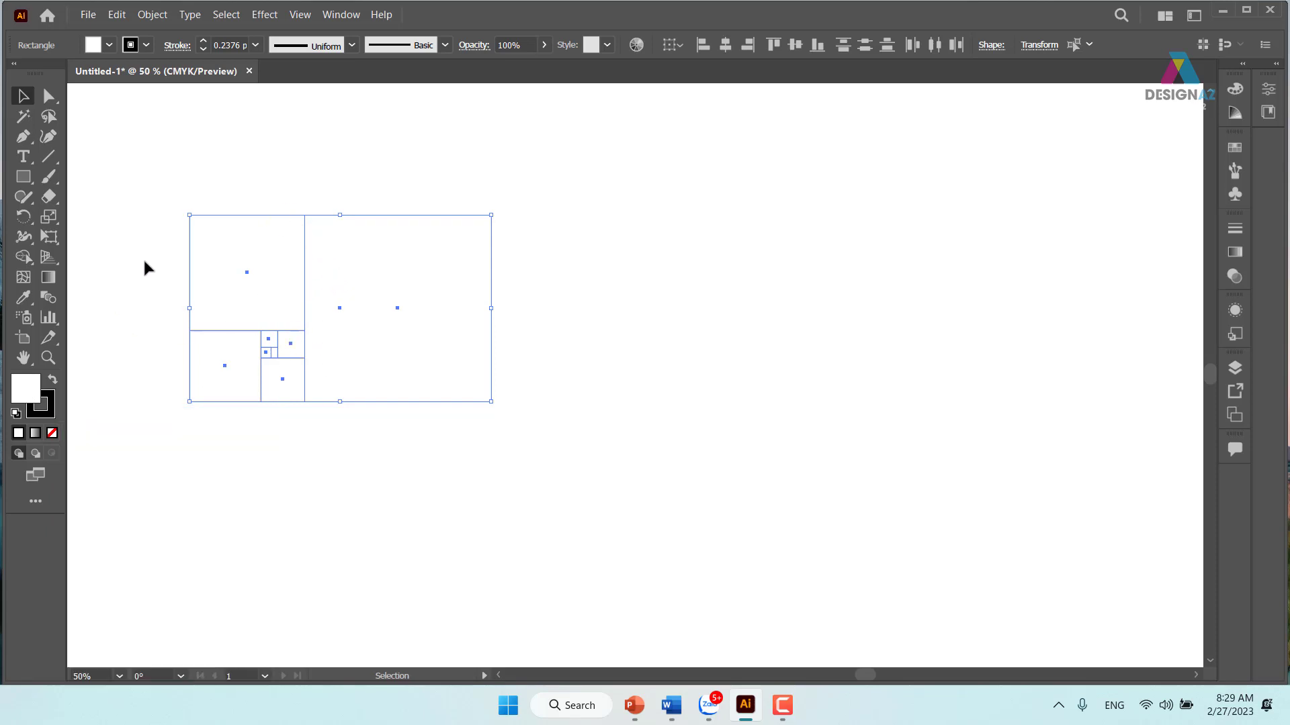
# Set the stroke colour of all nested rectangles to pink, hex c83d79.
pyautogui.moveTo(161, 204); pyautogui.dragTo(531, 440)
pyautogui.click(50, 410)
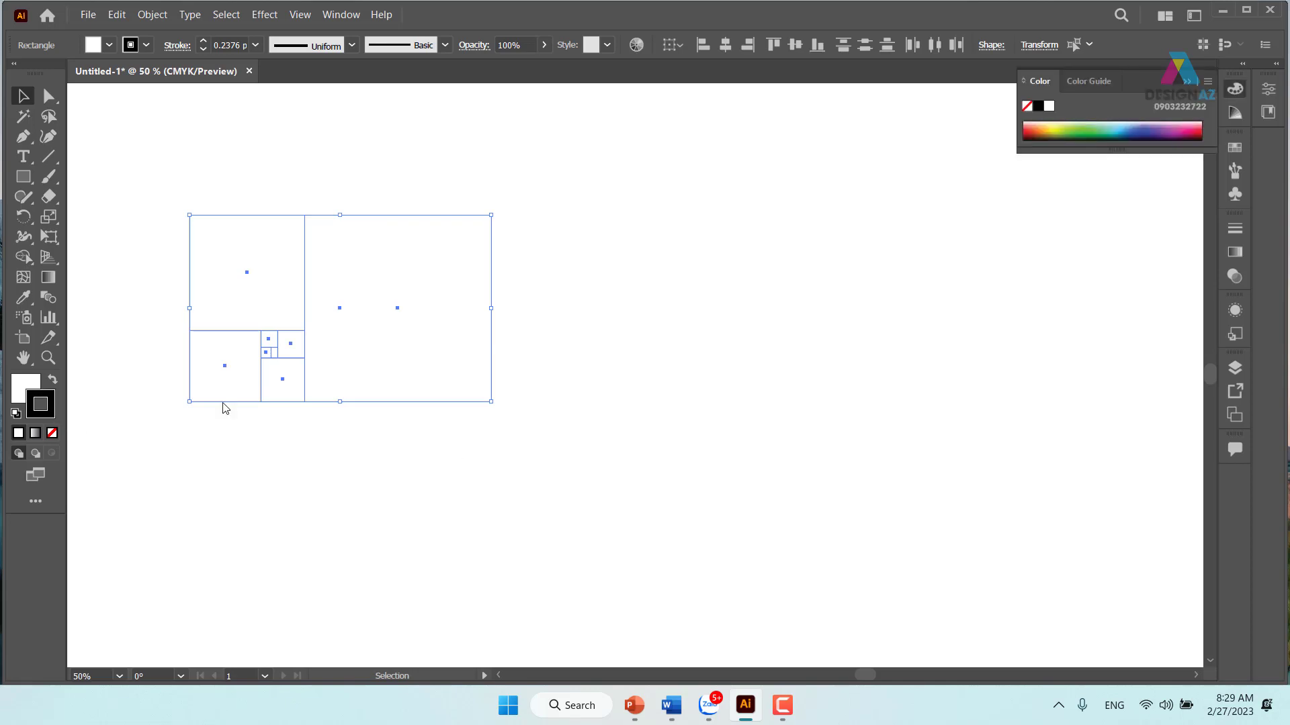
pyautogui.doubleClick(40, 403)
pyautogui.write('c83d79')
pyautogui.click(1167, 139)
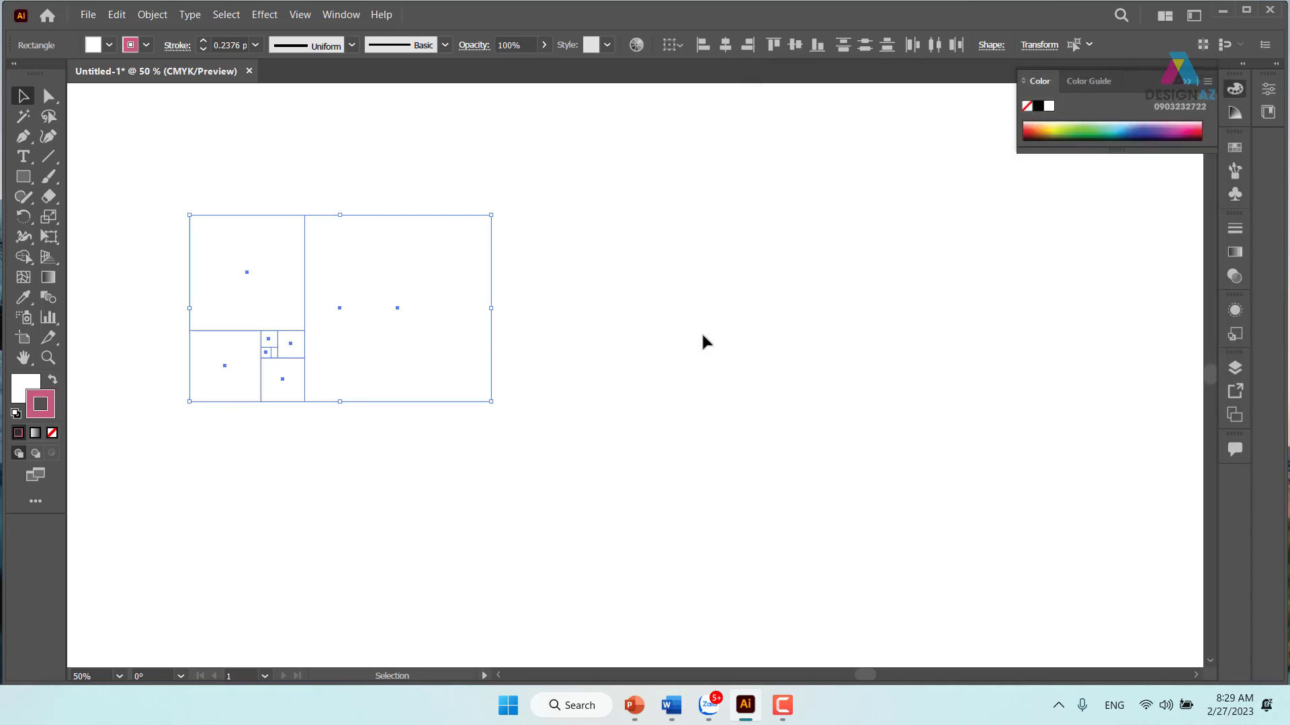
pyautogui.click(703, 341)
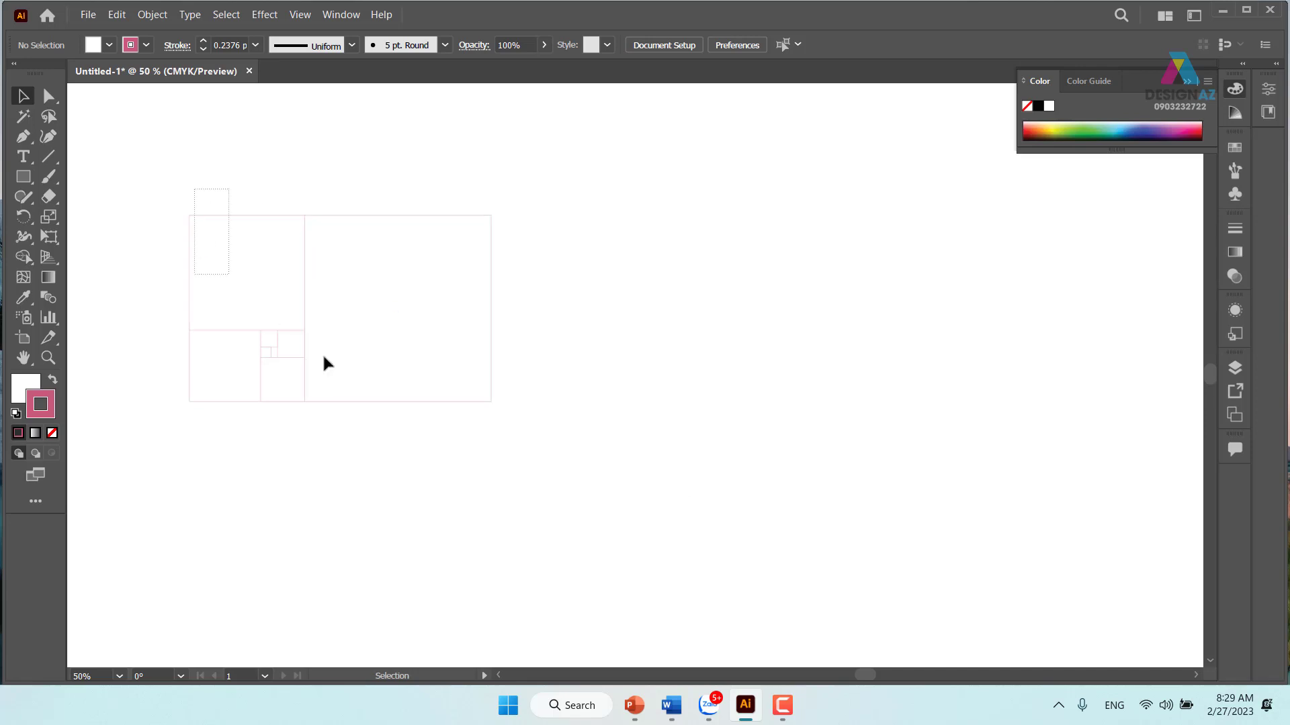
# Duplicate the pink grid to the right and round its top-left square into a circle.
pyautogui.moveTo(194, 189); pyautogui.dragTo(552, 500)
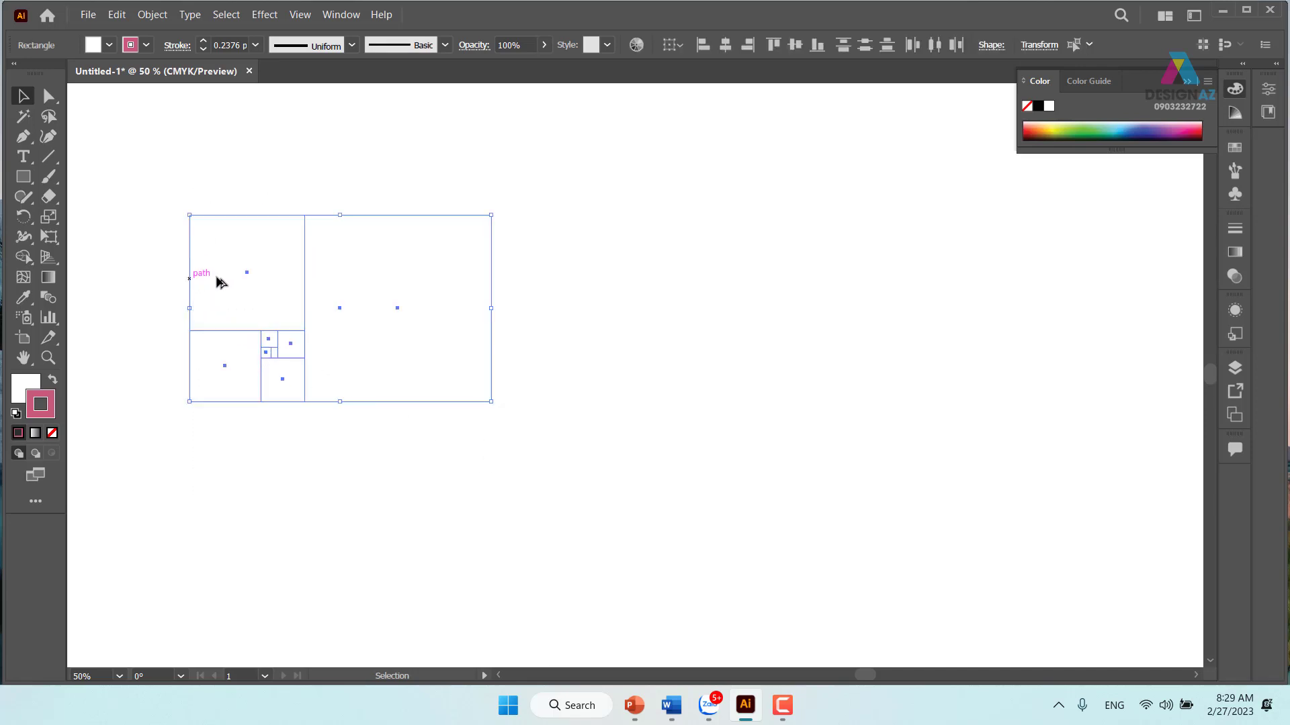
pyautogui.moveTo(217, 279); pyautogui.dragTo(572, 268)
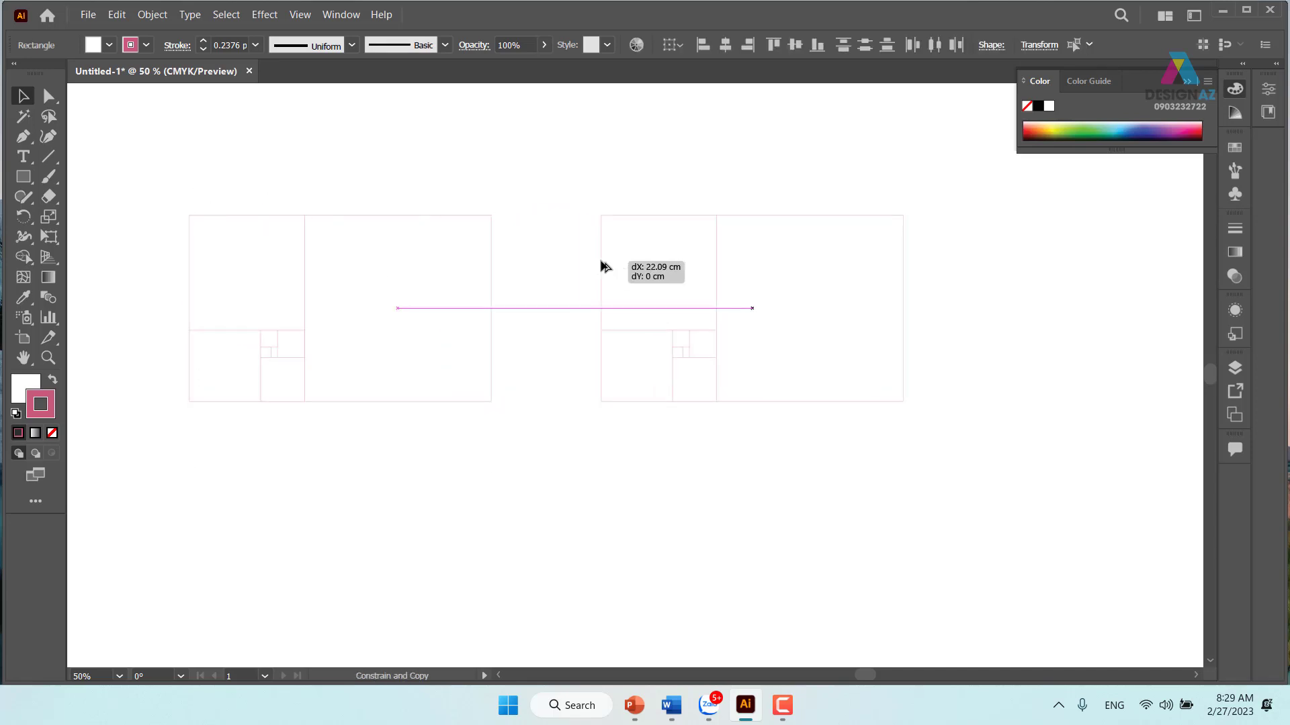
pyautogui.click(933, 279)
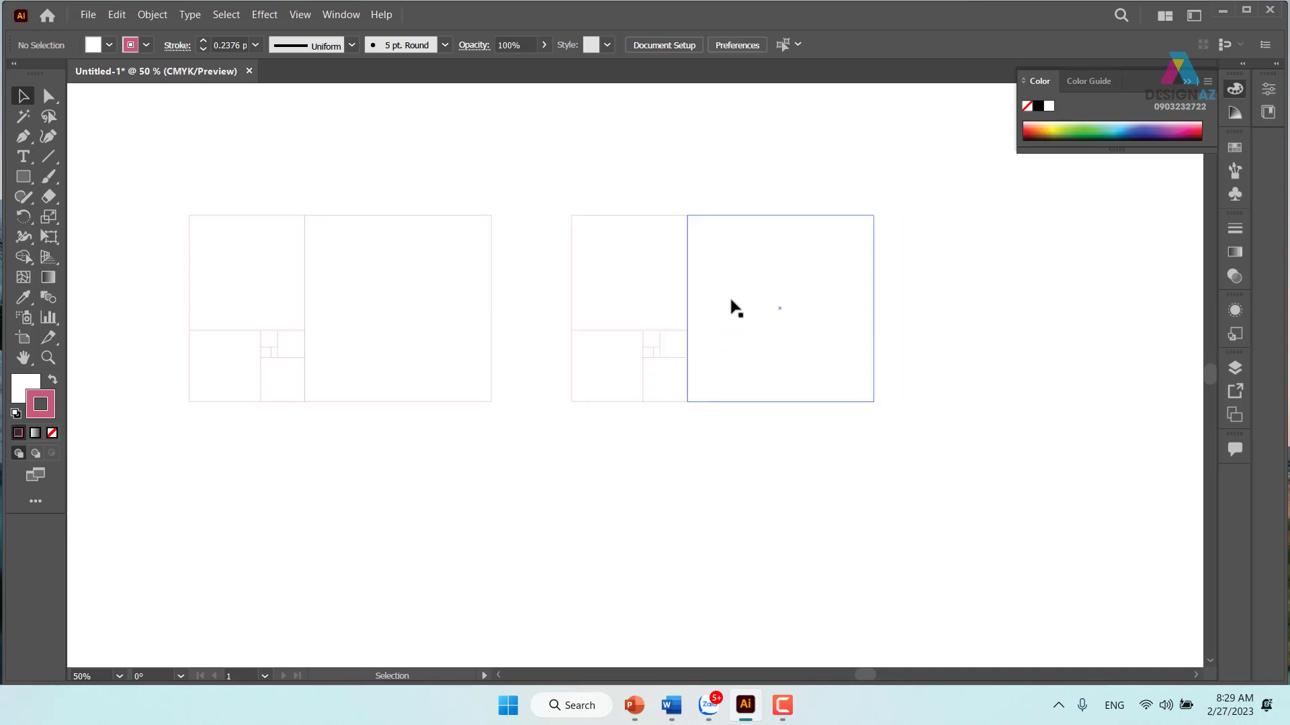
pyautogui.click(687, 279)
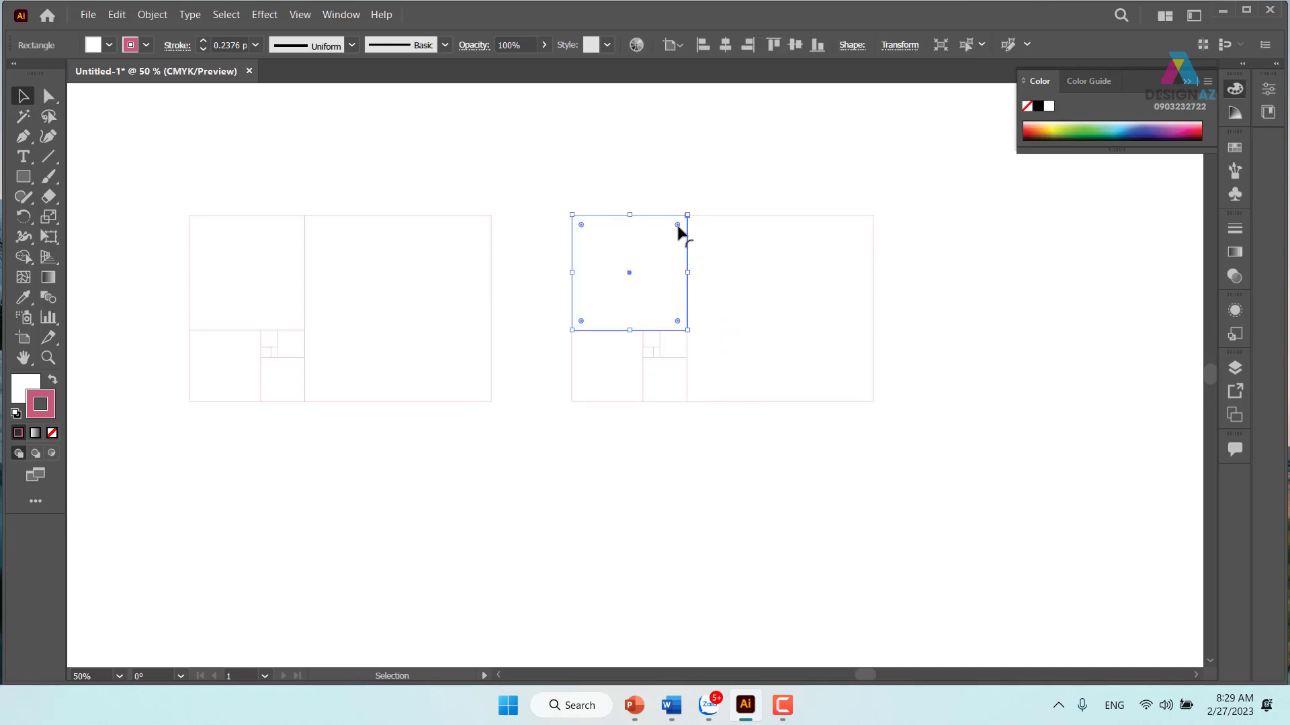
pyautogui.moveTo(677, 226); pyautogui.dragTo(600, 294)
pyautogui.click(522, 172)
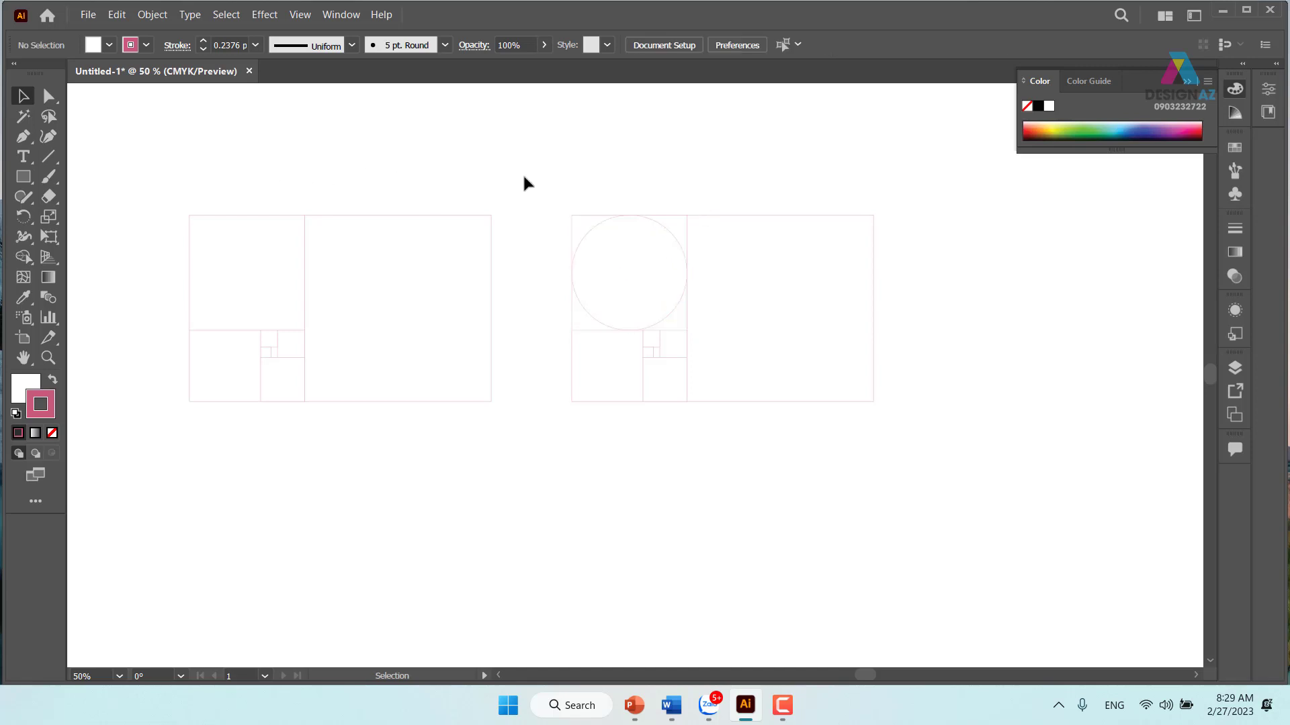
# Round the copy's large square, small bottom-left square and tiny square into circles.
pyautogui.click(808, 275)
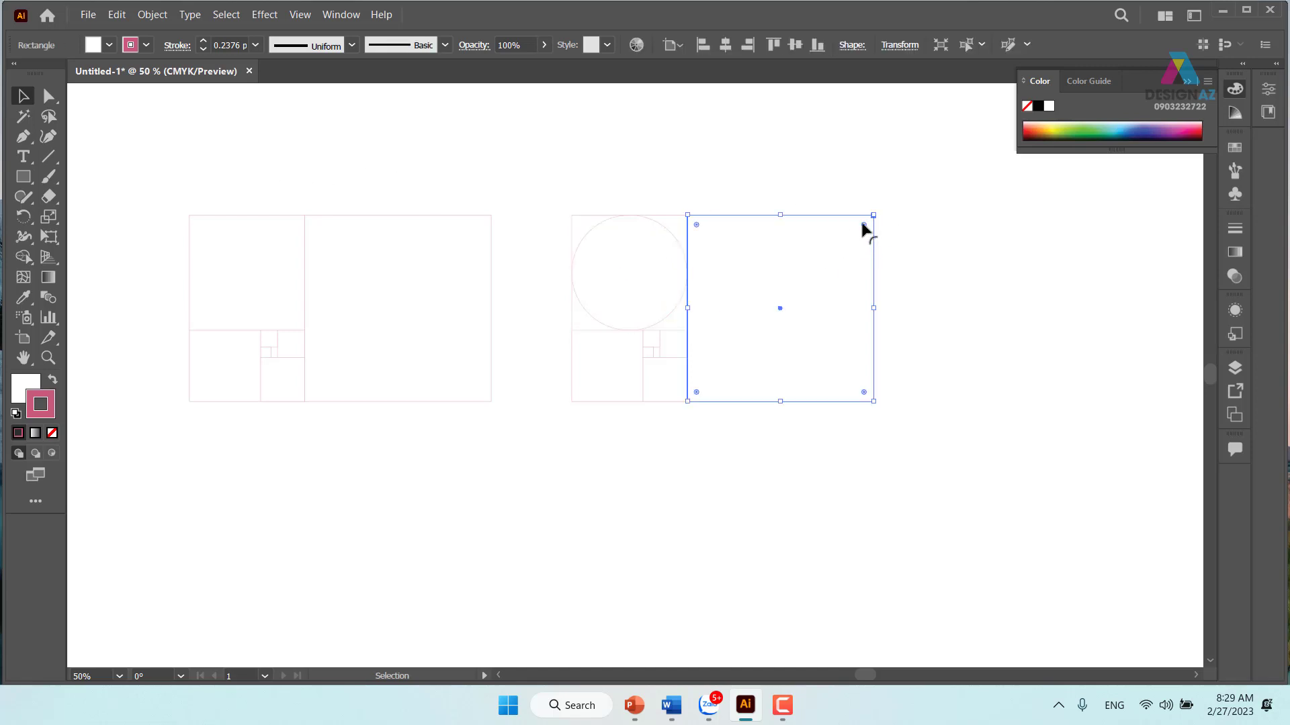
pyautogui.moveTo(864, 225); pyautogui.dragTo(772, 322)
pyautogui.click(964, 374)
pyautogui.click(617, 356)
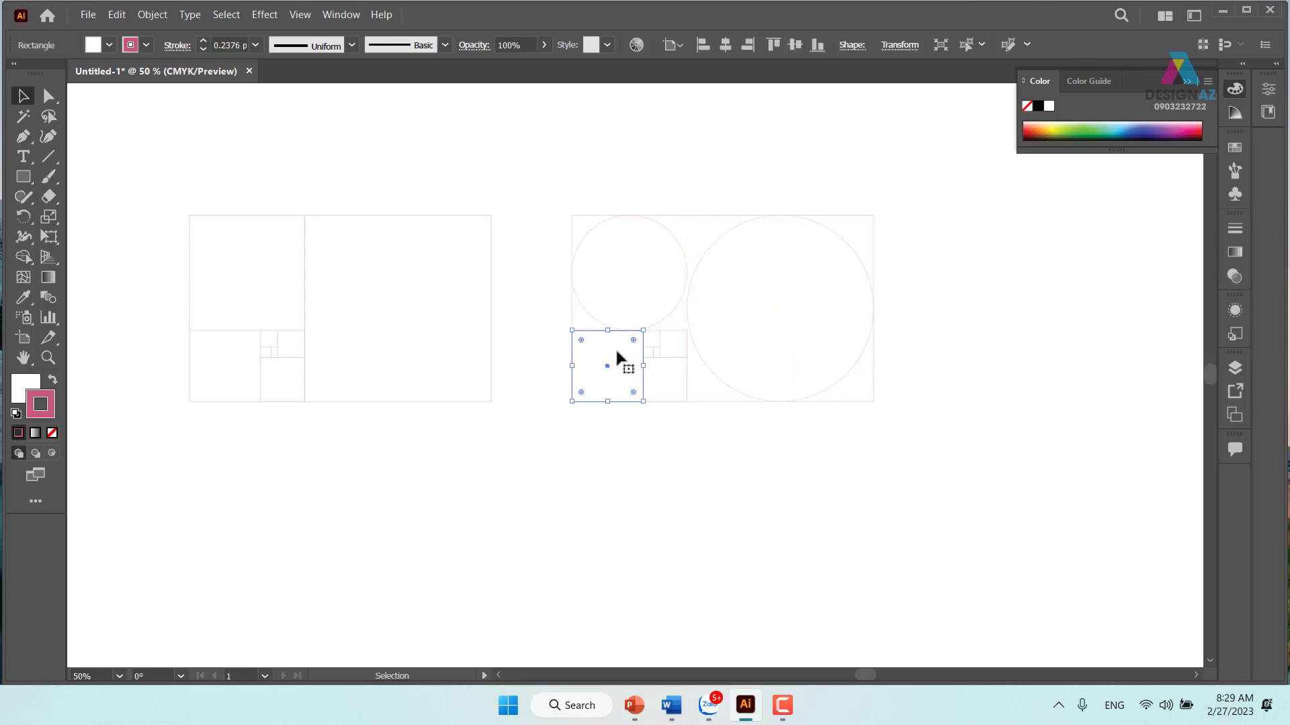
pyautogui.moveTo(632, 343)
pyautogui.mouseDown()
pyautogui.moveTo(608, 376)
pyautogui.moveTo(679, 474)
pyautogui.mouseUp()
pyautogui.click(638, 499)
pyautogui.click(679, 372)
pyautogui.click(680, 474)
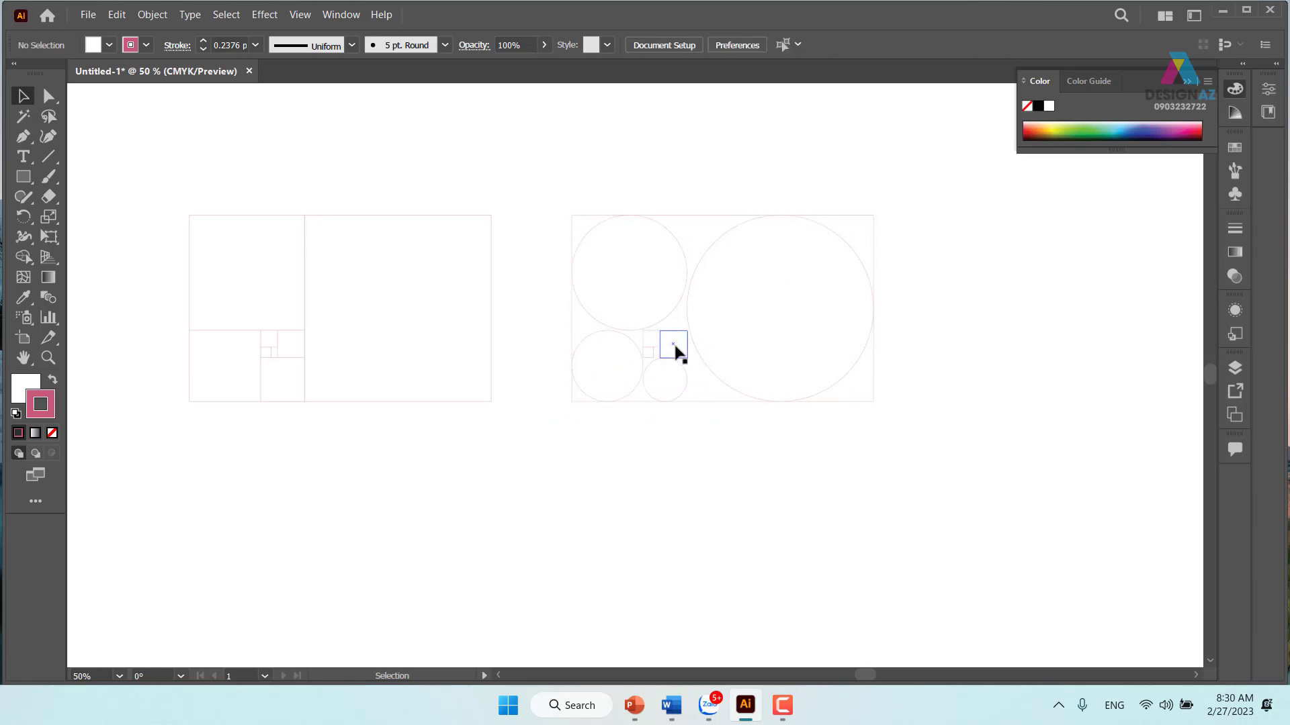
pyautogui.click(674, 346)
pyautogui.moveTo(679, 344); pyautogui.dragTo(633, 393)
pyautogui.click(787, 497)
# Zoom in and round the remaining smallest squares into circles, then zoom back out.
pyautogui.press('z')
pyautogui.moveTo(641, 333); pyautogui.dragTo(813, 442)
pyautogui.click(759, 398)
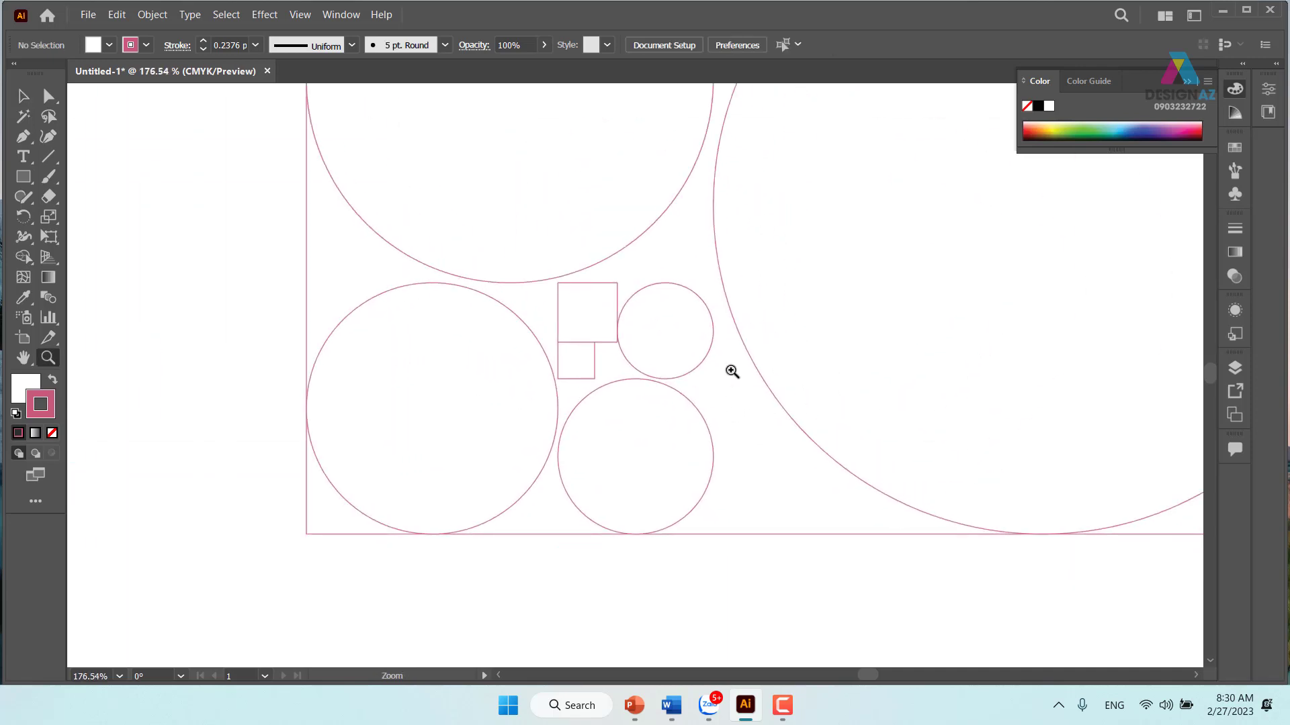
pyautogui.press('v')
pyautogui.click(613, 330)
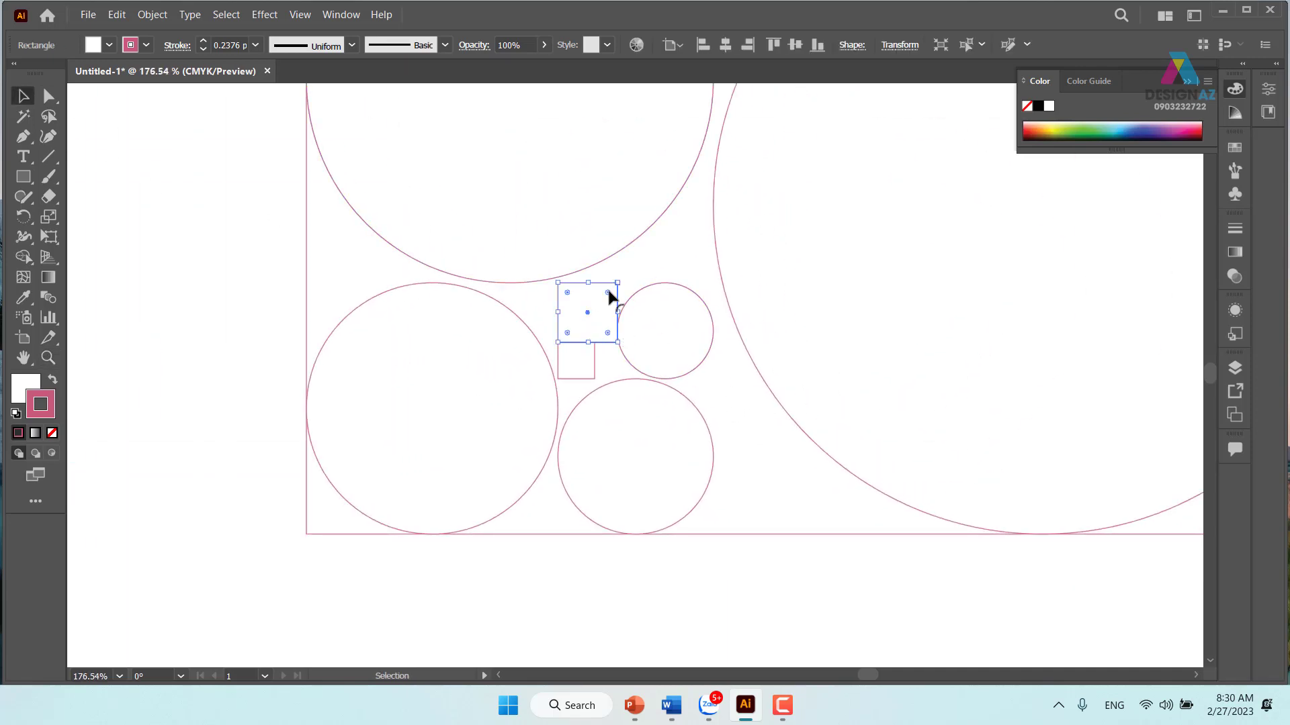
pyautogui.moveTo(609, 292); pyautogui.dragTo(528, 422)
pyautogui.click(572, 371)
pyautogui.click(776, 596)
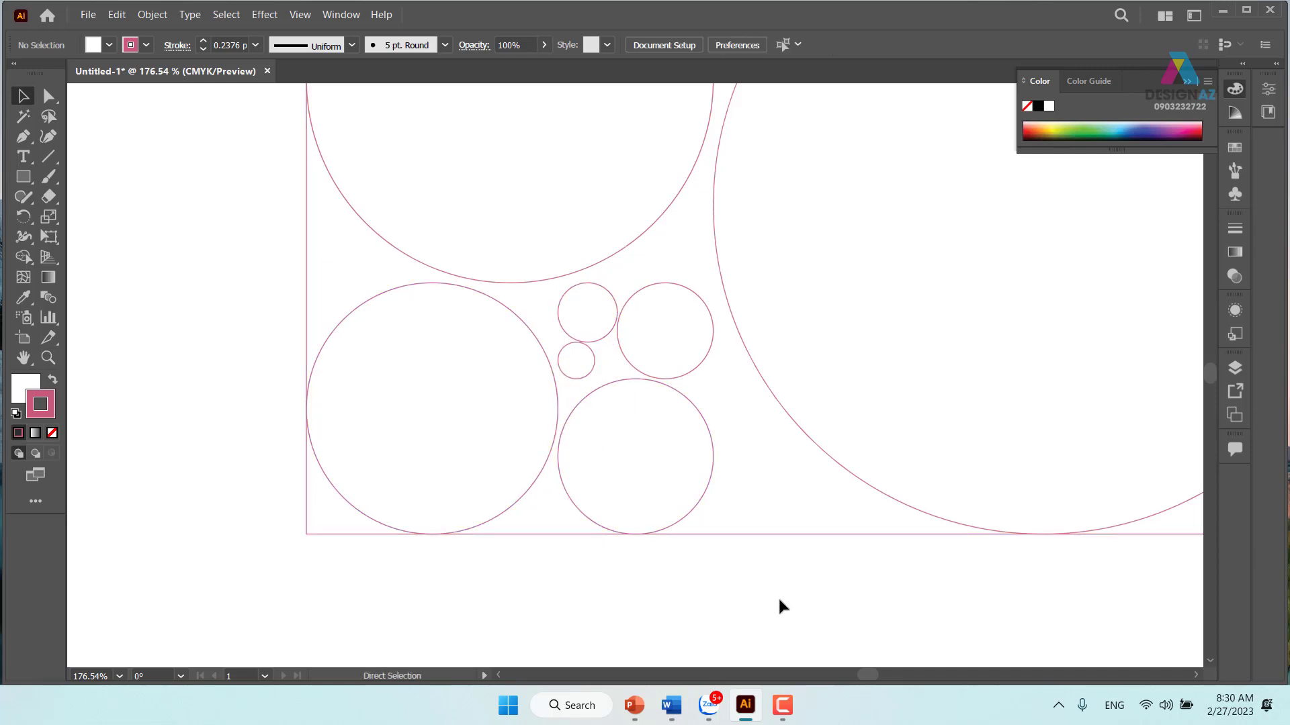
pyautogui.hotkey('ctrl', '-')
pyautogui.hotkey('ctrl', '-')
pyautogui.hotkey('ctrl', '-')
pyautogui.hotkey('ctrl', '-')
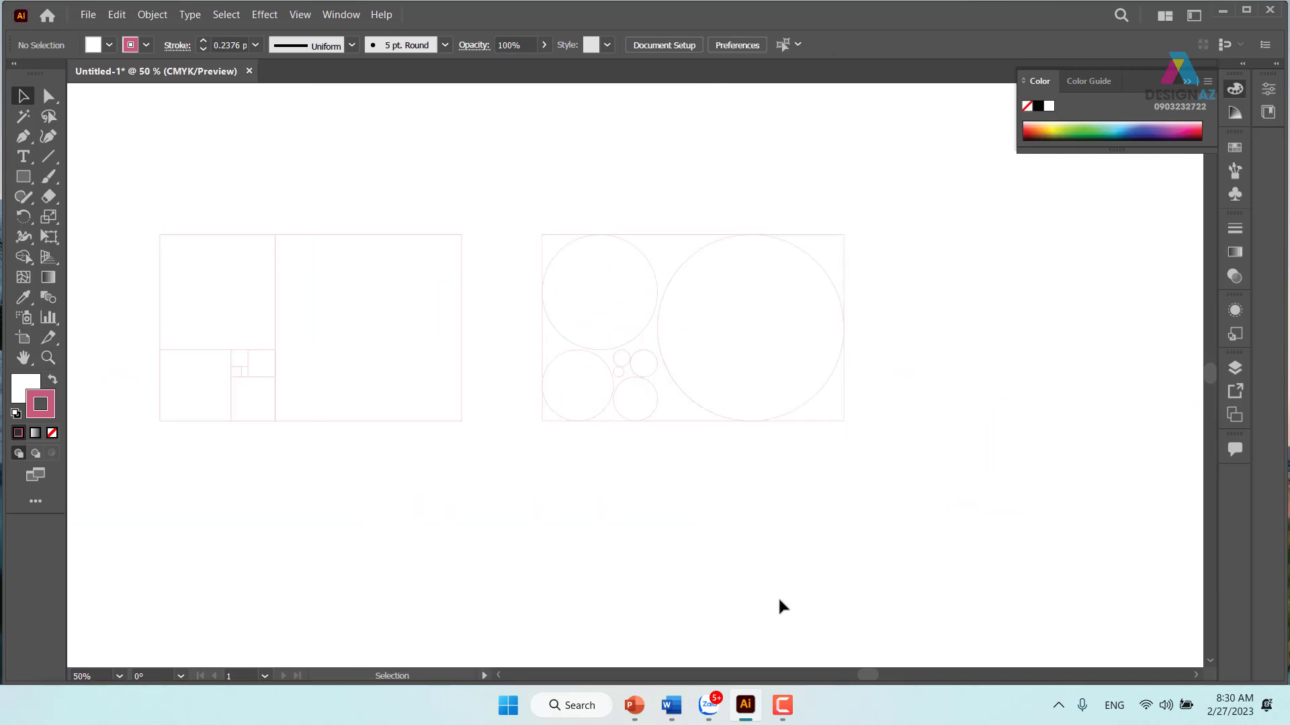
# Delete the enclosing rectangle and centre all circles horizontally and vertically into a concentric set.
pyautogui.moveTo(759, 543); pyautogui.dragTo(675, 510)
pyautogui.moveTo(755, 388); pyautogui.dragTo(1068, 356)
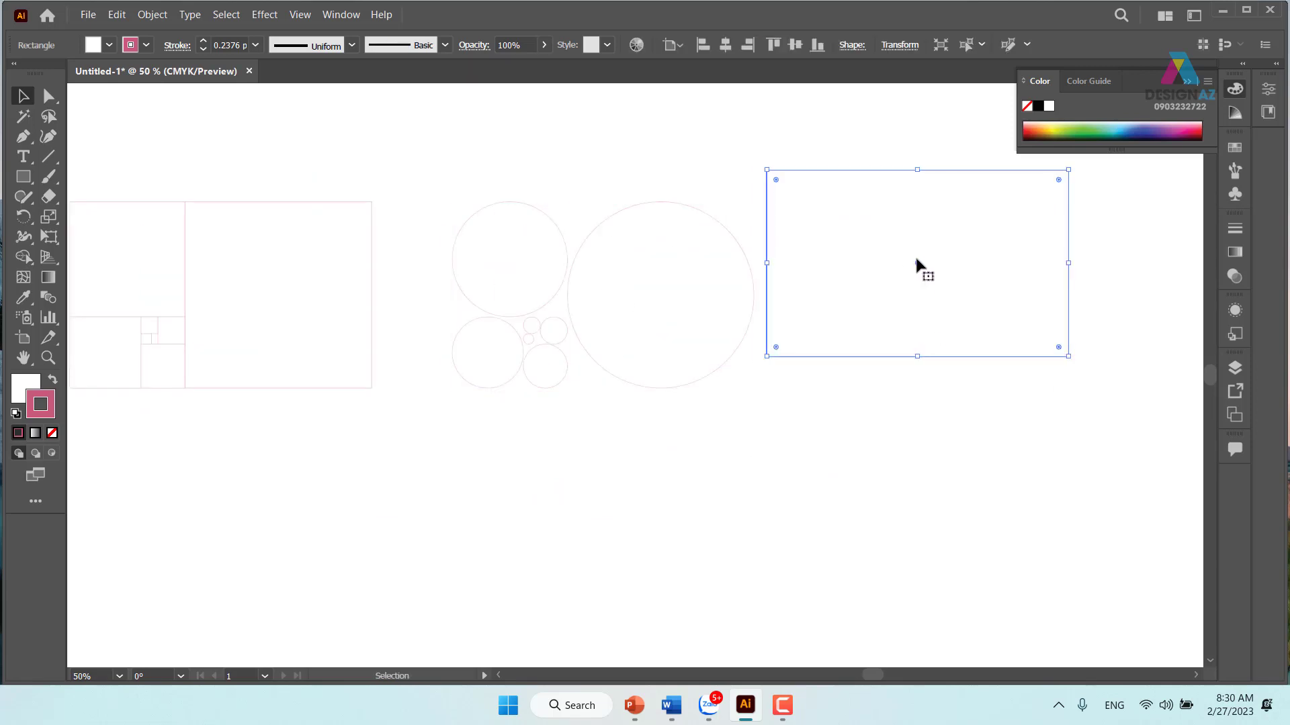
pyautogui.press('Delete')
pyautogui.moveTo(414, 149)
pyautogui.mouseDown()
pyautogui.moveTo(747, 365)
pyautogui.moveTo(838, 447)
pyautogui.mouseUp()
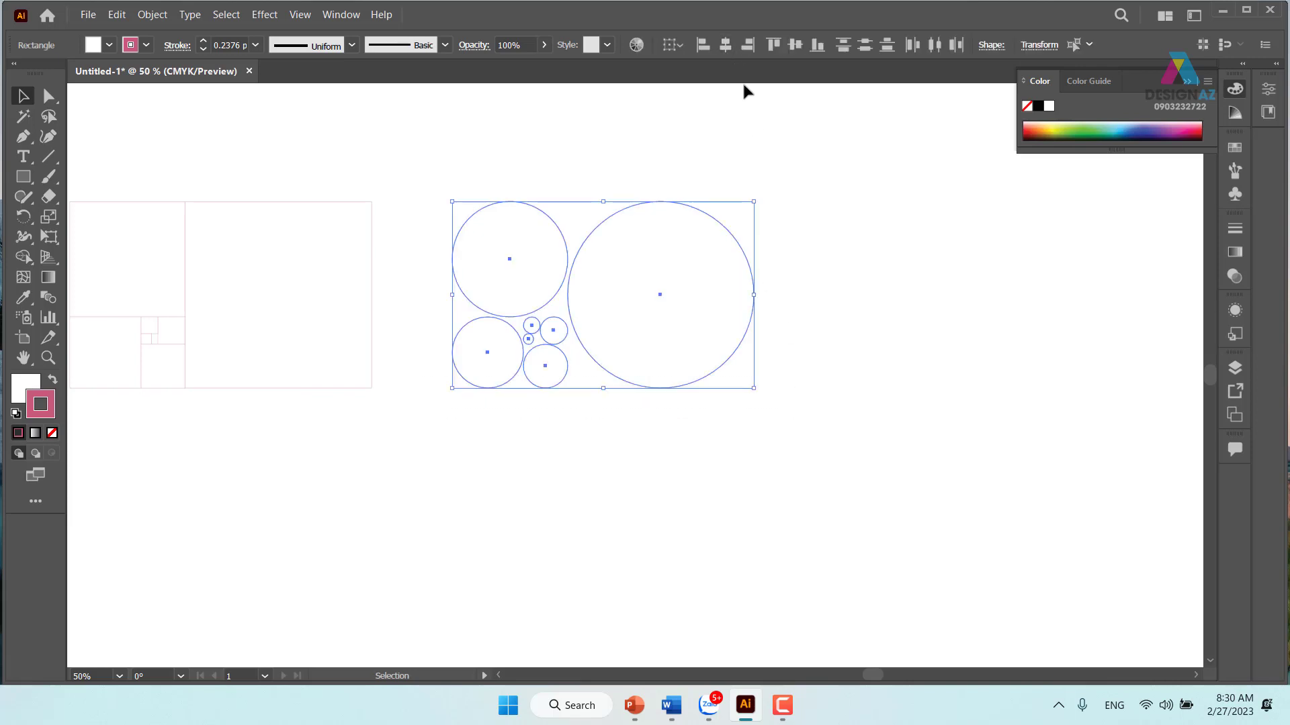
pyautogui.click(726, 45)
pyautogui.click(794, 45)
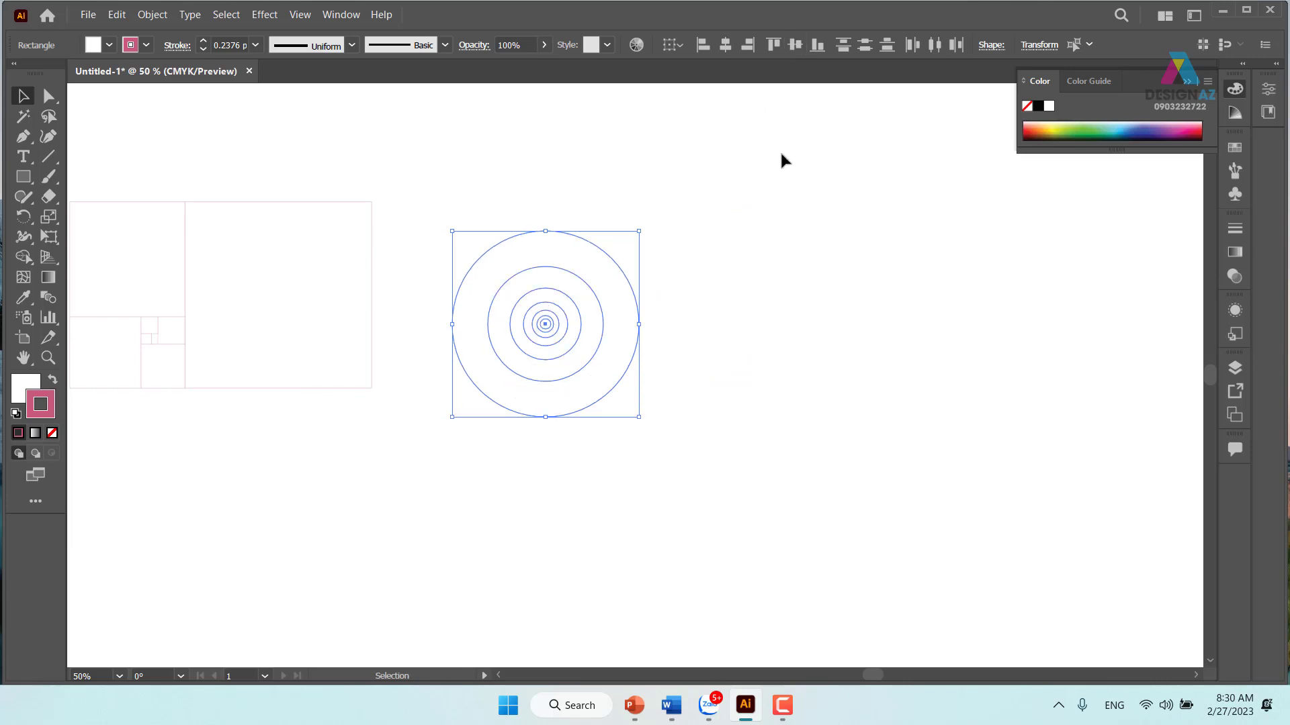
pyautogui.click(759, 363)
pyautogui.moveTo(728, 366); pyautogui.dragTo(662, 262)
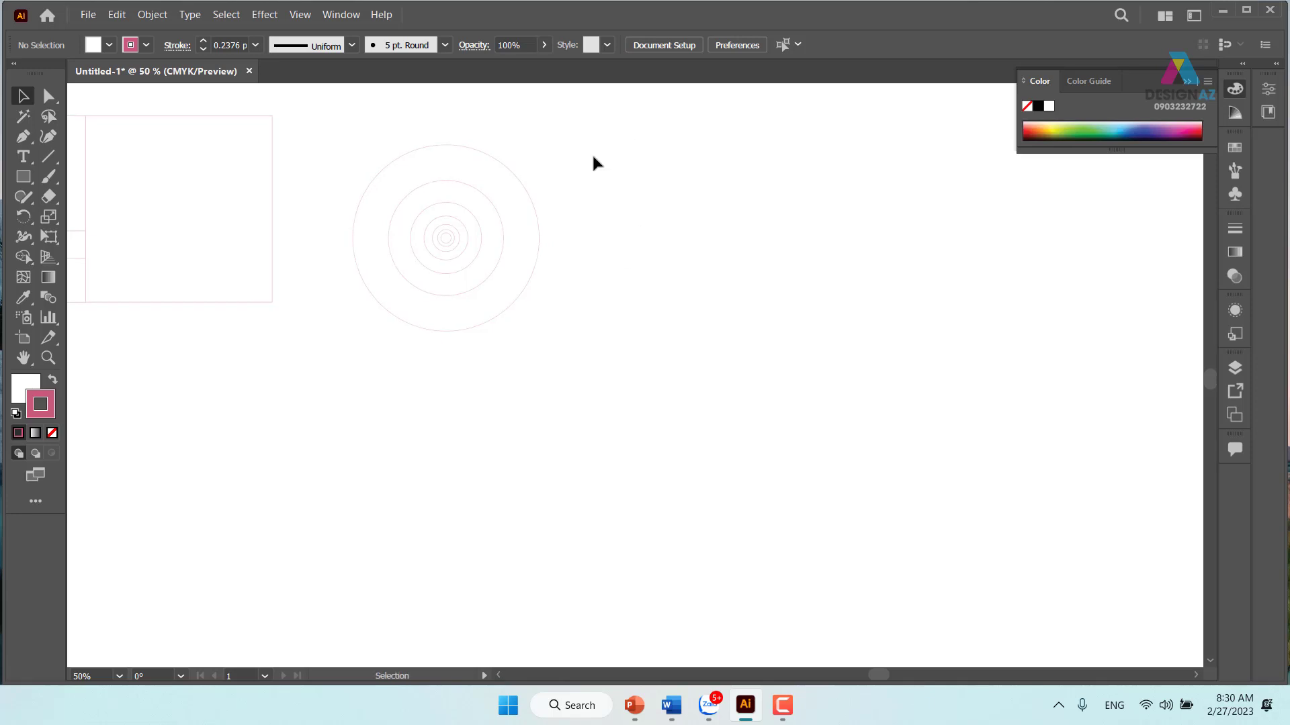
# Set the stroke weight of the concentric circles and the rectangle grid to 1 pt.
pyautogui.moveTo(593, 160); pyautogui.dragTo(317, 405)
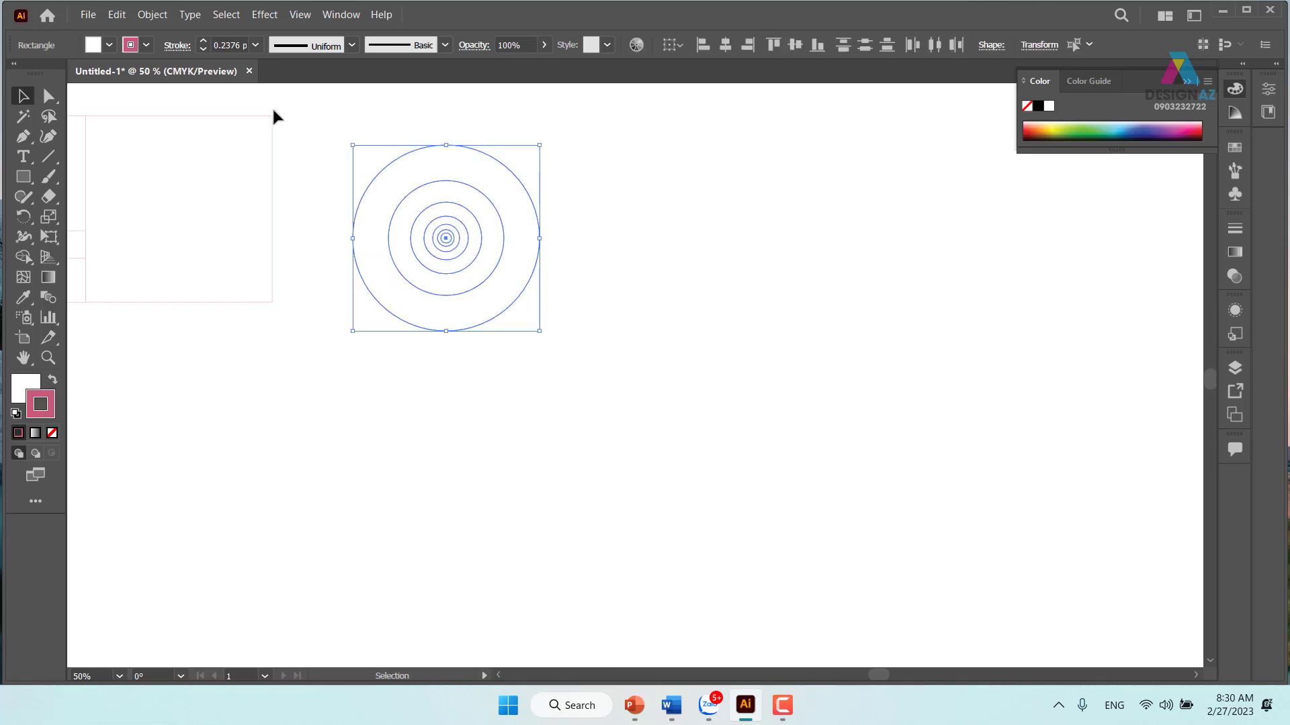
pyautogui.click(256, 45)
pyautogui.click(281, 127)
pyautogui.click(559, 141)
pyautogui.moveTo(266, 325); pyautogui.dragTo(546, 374)
pyautogui.moveTo(202, 159); pyautogui.dragTo(595, 409)
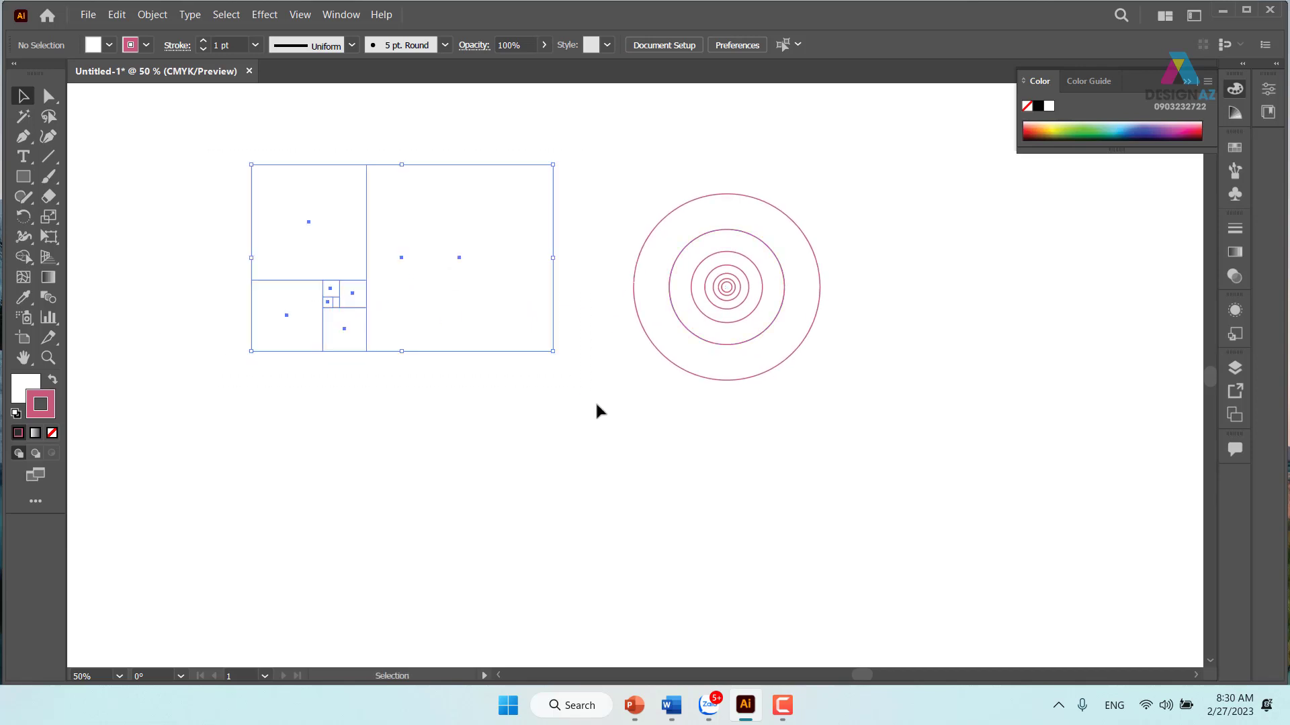
pyautogui.click(255, 45)
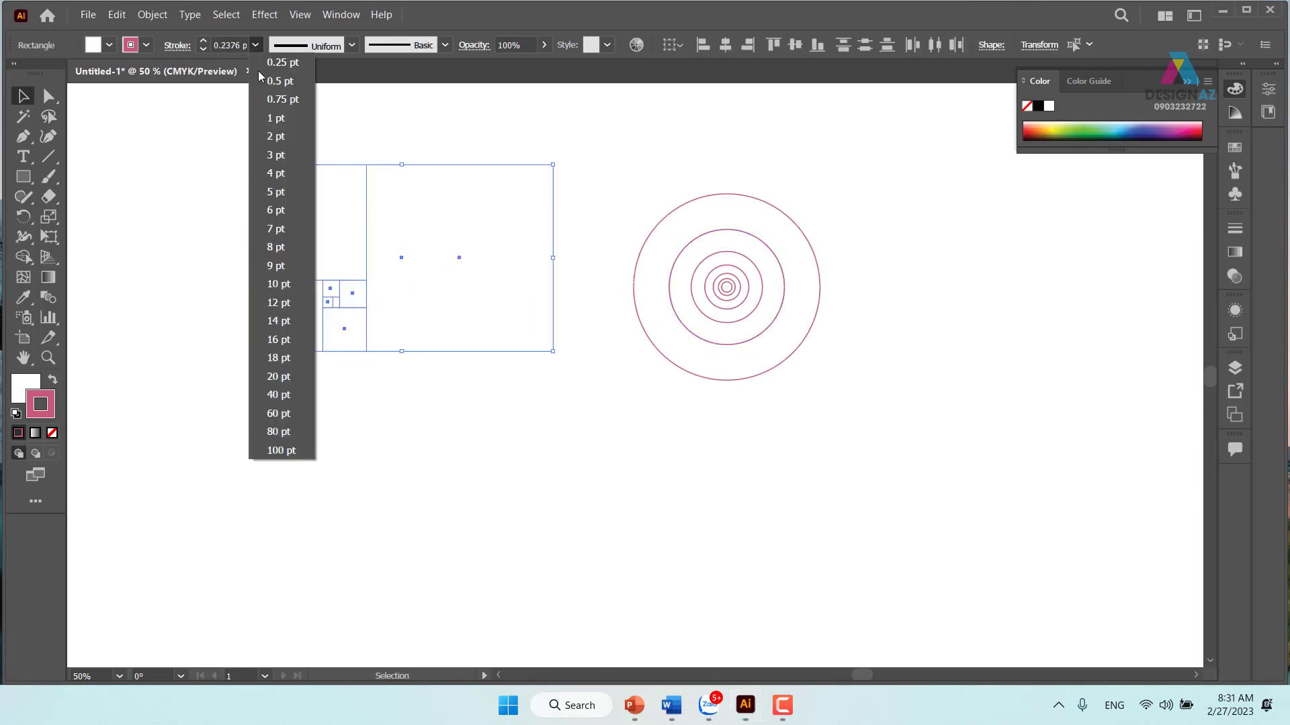
pyautogui.click(281, 125)
pyautogui.click(594, 151)
# Place a copy of the rectangle grid right of the circles and raise the circles level.
pyautogui.hscroll(5, 591, 269)
pyautogui.moveTo(461, 158); pyautogui.dragTo(562, 360)
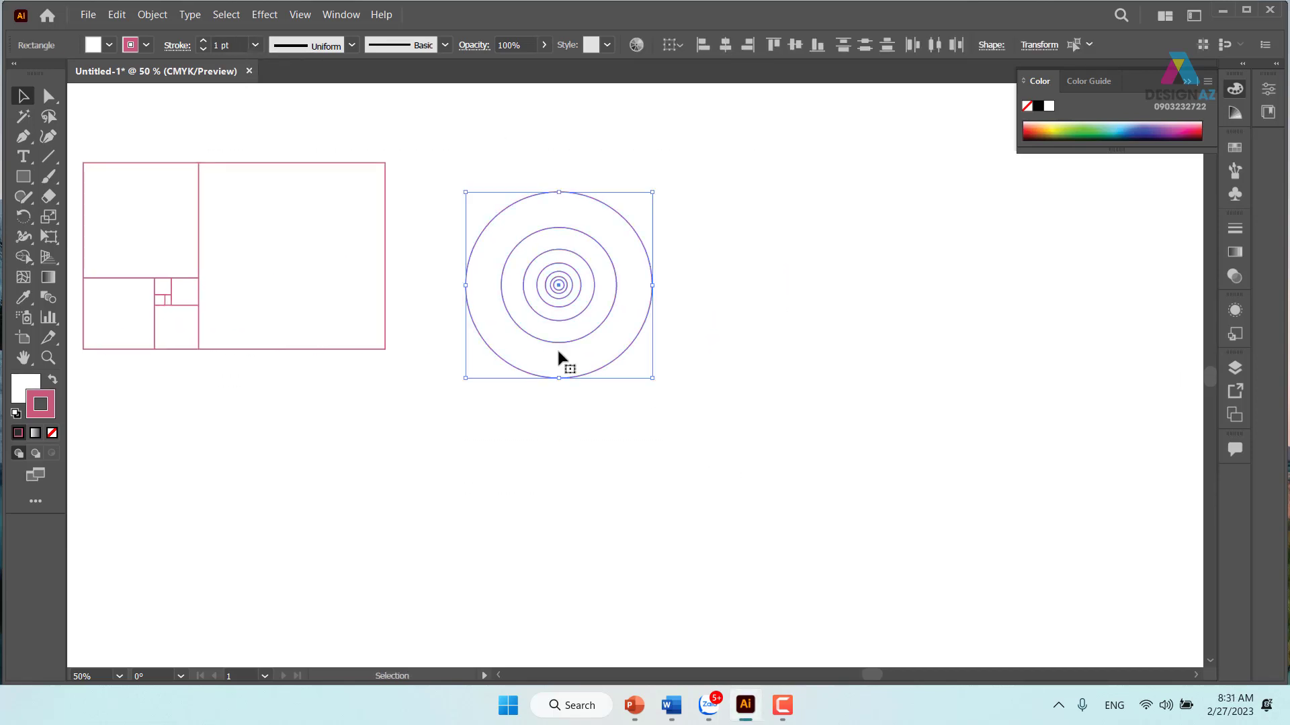
pyautogui.click(447, 218)
pyautogui.moveTo(447, 218); pyautogui.dragTo(560, 237)
pyautogui.moveTo(143, 135); pyautogui.dragTo(535, 407)
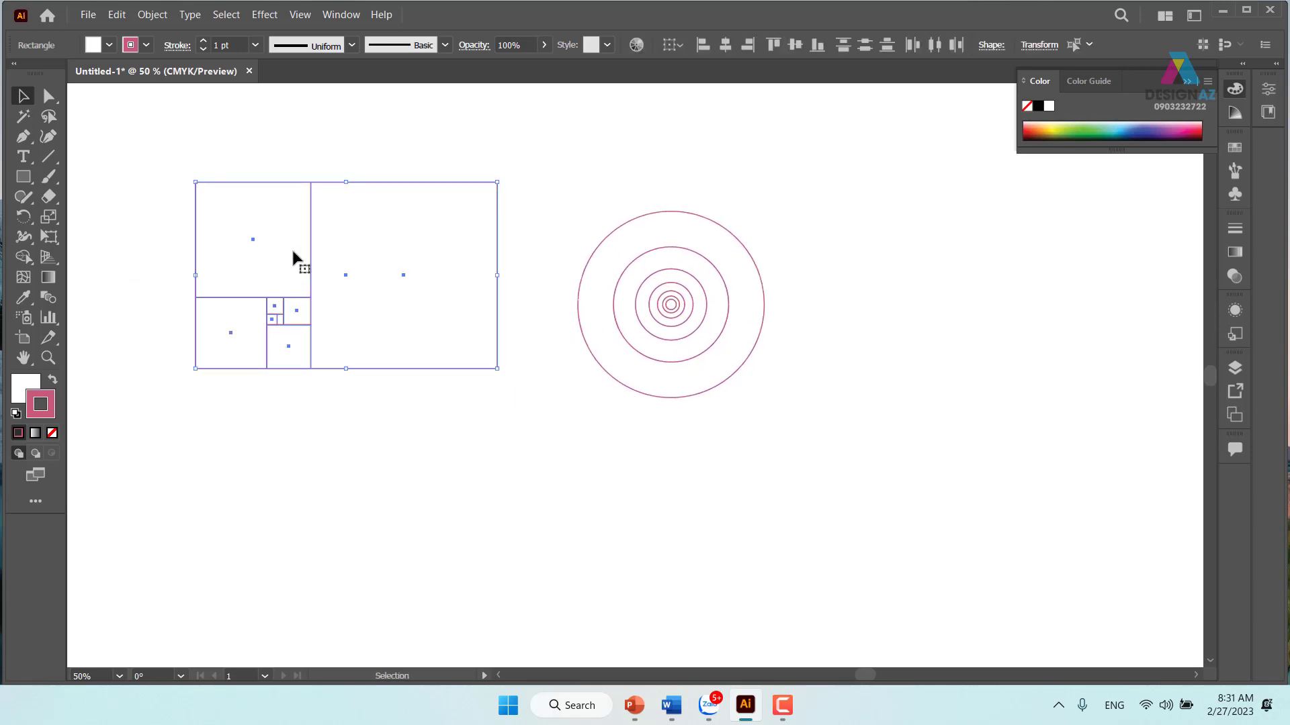
pyautogui.moveTo(311, 252); pyautogui.dragTo(955, 252)
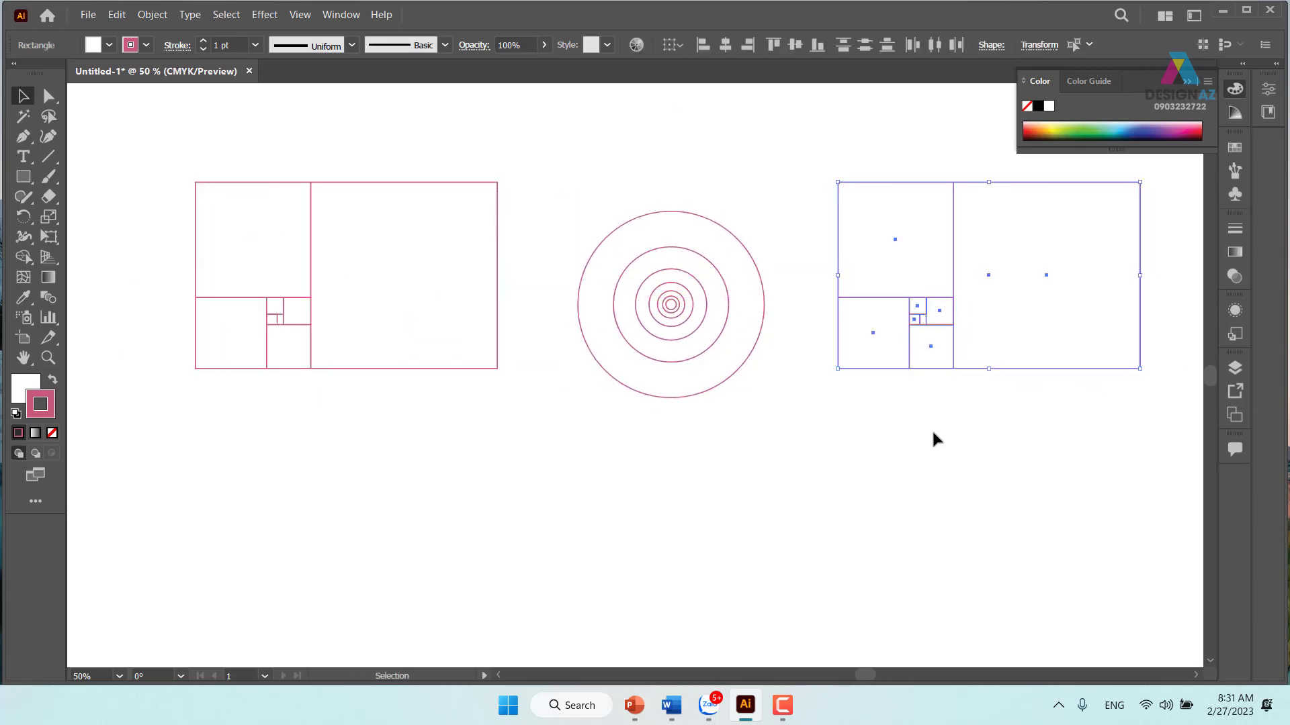
pyautogui.moveTo(663, 229); pyautogui.dragTo(516, 255)
pyautogui.moveTo(451, 153); pyautogui.dragTo(640, 460)
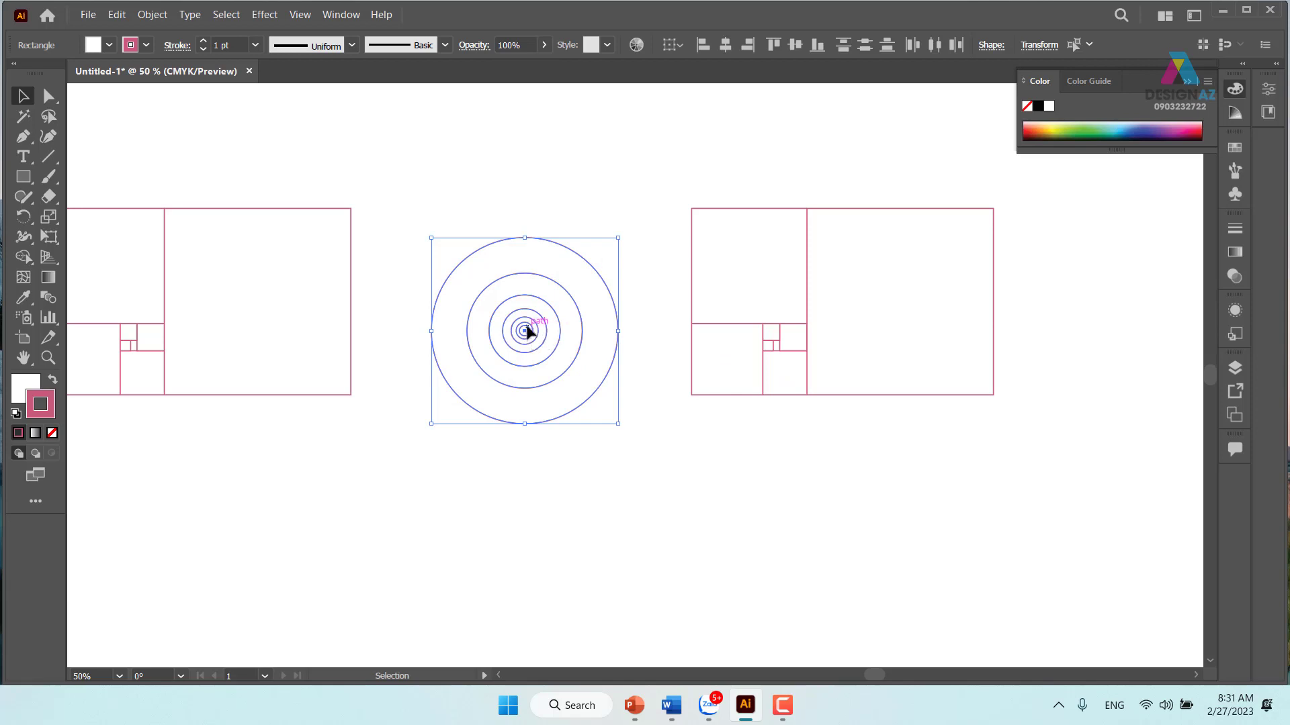
pyautogui.moveTo(524, 329); pyautogui.dragTo(529, 301)
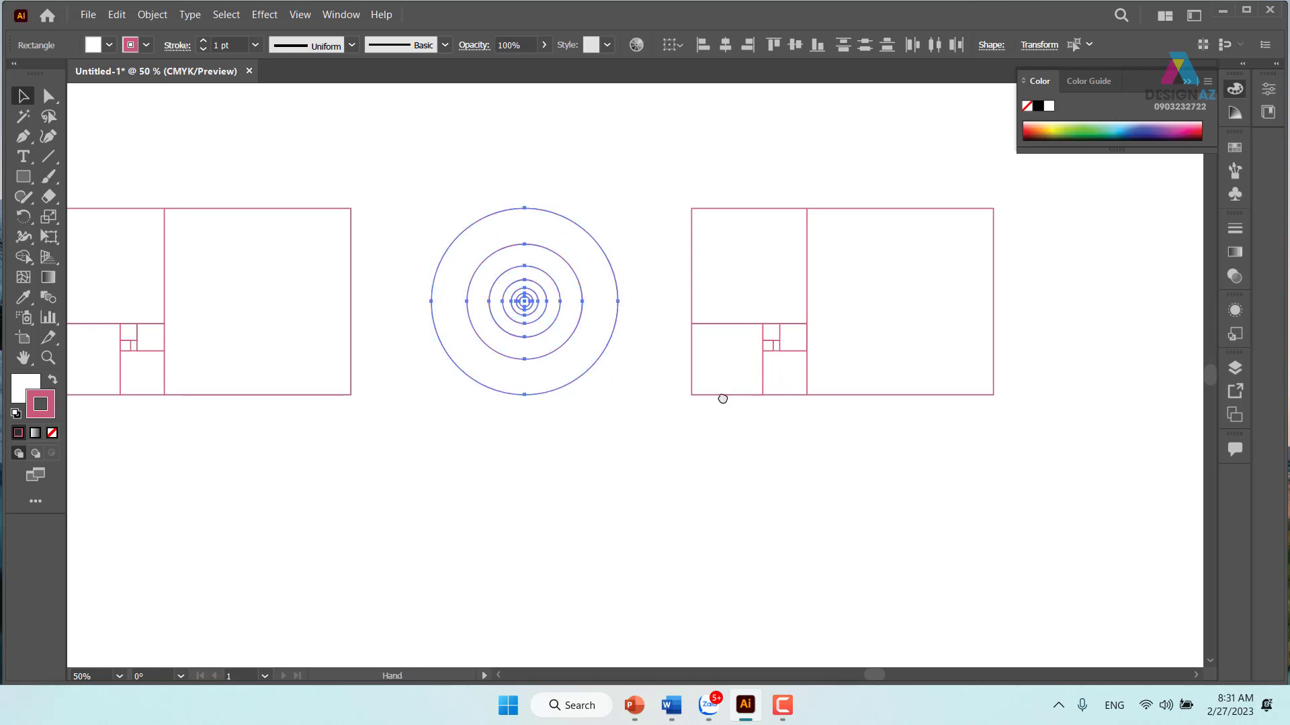
pyautogui.hscroll(5, 720, 397)
# Pull every square out of the copied grid and set its outer rectangle aside.
pyautogui.click(657, 454)
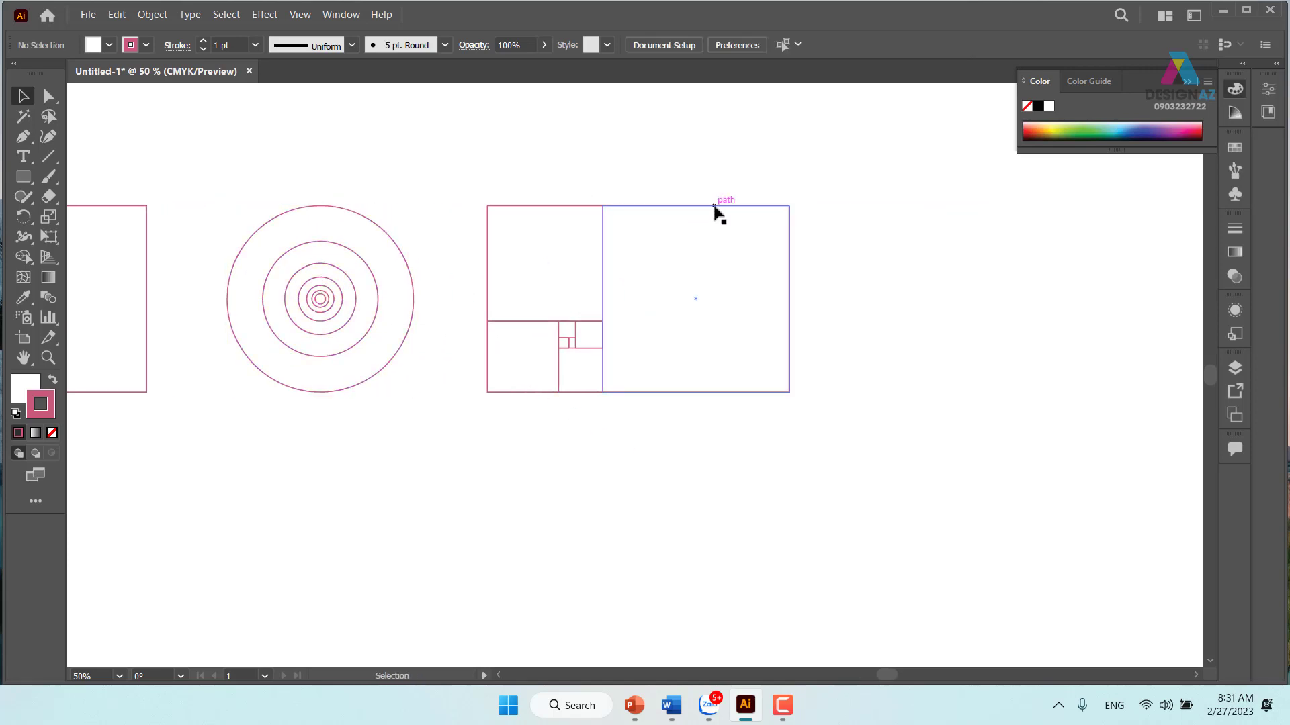
pyautogui.moveTo(714, 210); pyautogui.dragTo(978, 233)
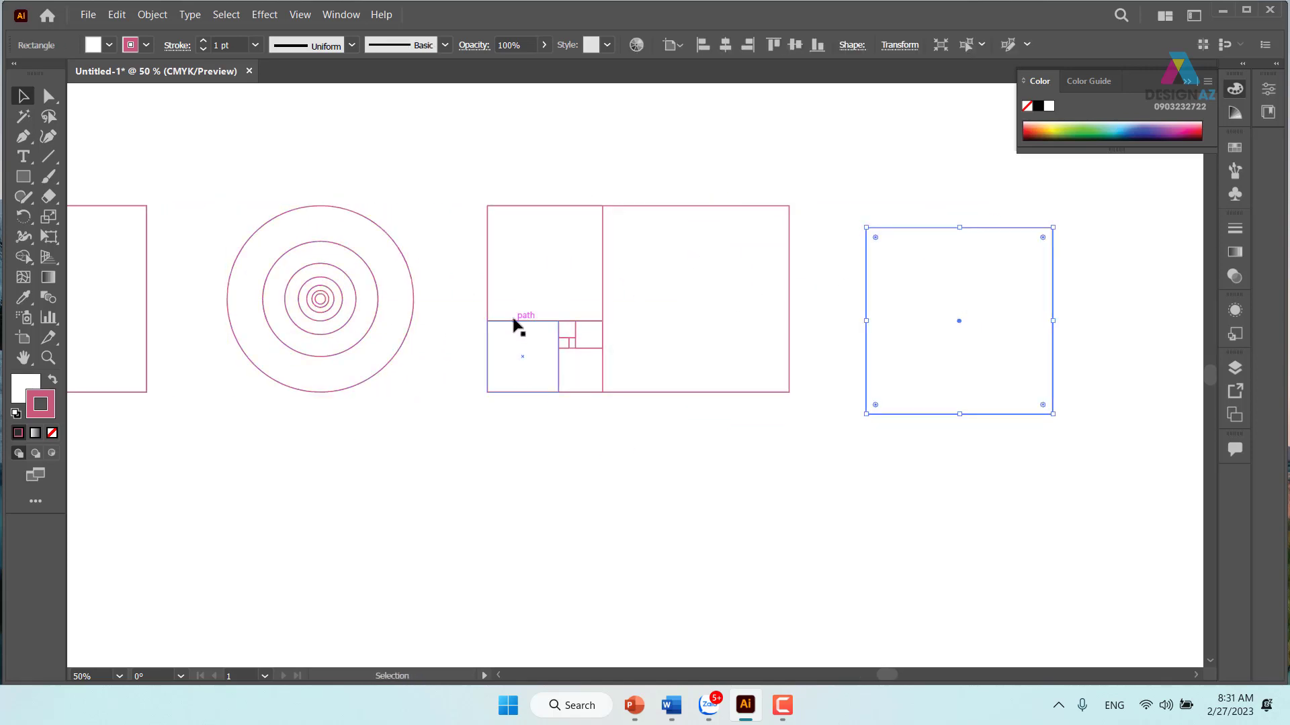
pyautogui.moveTo(517, 323); pyautogui.dragTo(830, 112)
pyautogui.moveTo(528, 326); pyautogui.dragTo(679, 176)
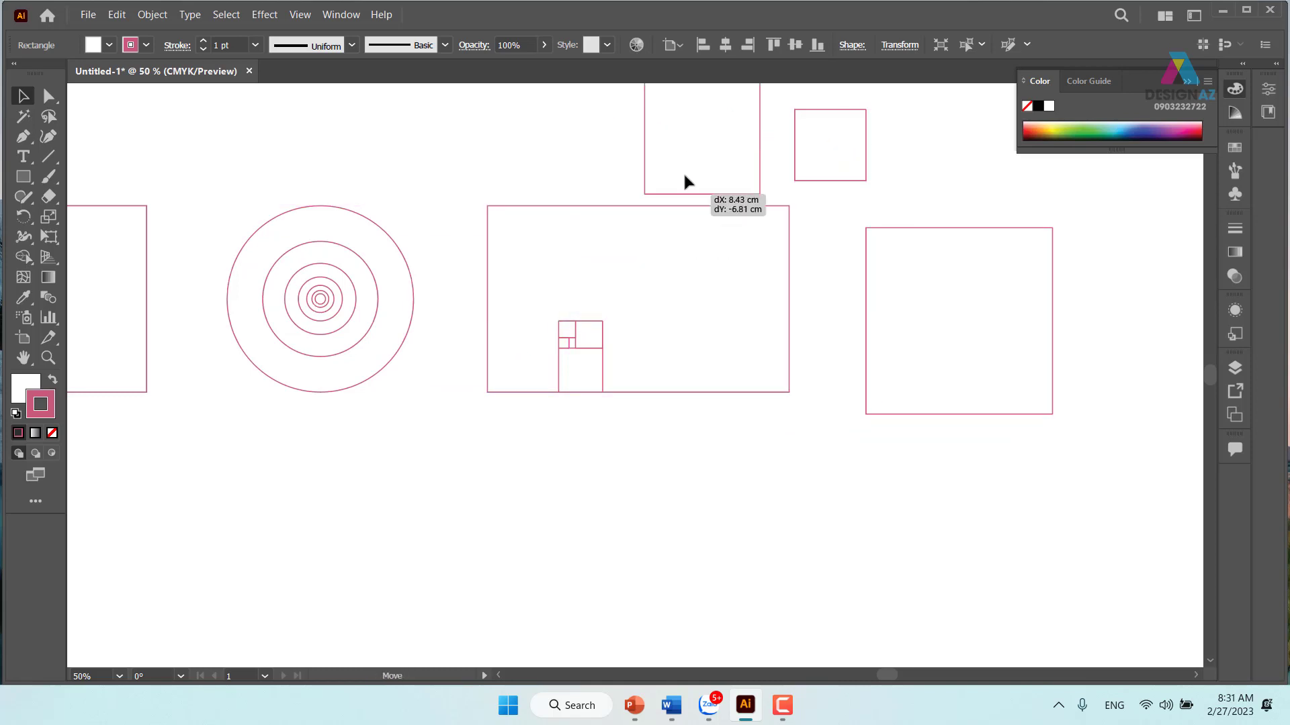
pyautogui.moveTo(589, 339)
pyautogui.mouseDown()
pyautogui.moveTo(620, 348)
pyautogui.moveTo(735, 501)
pyautogui.mouseUp()
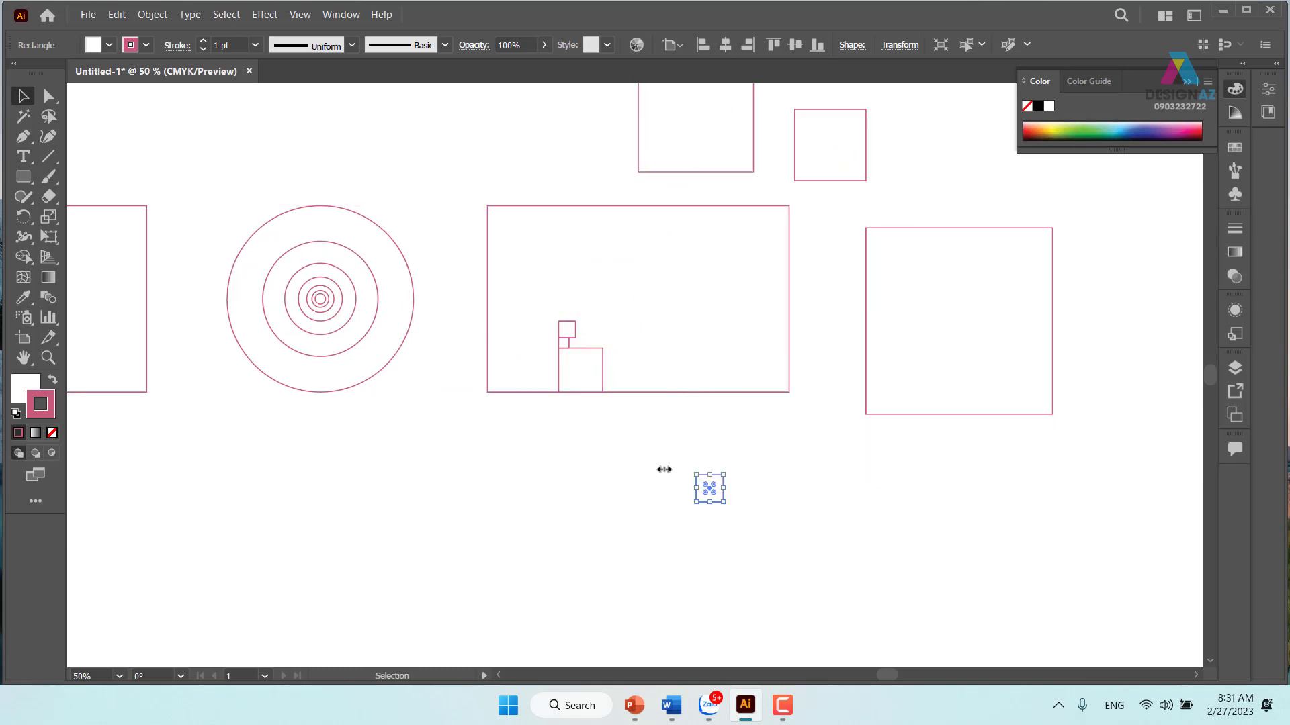
pyautogui.moveTo(598, 376); pyautogui.dragTo(844, 472)
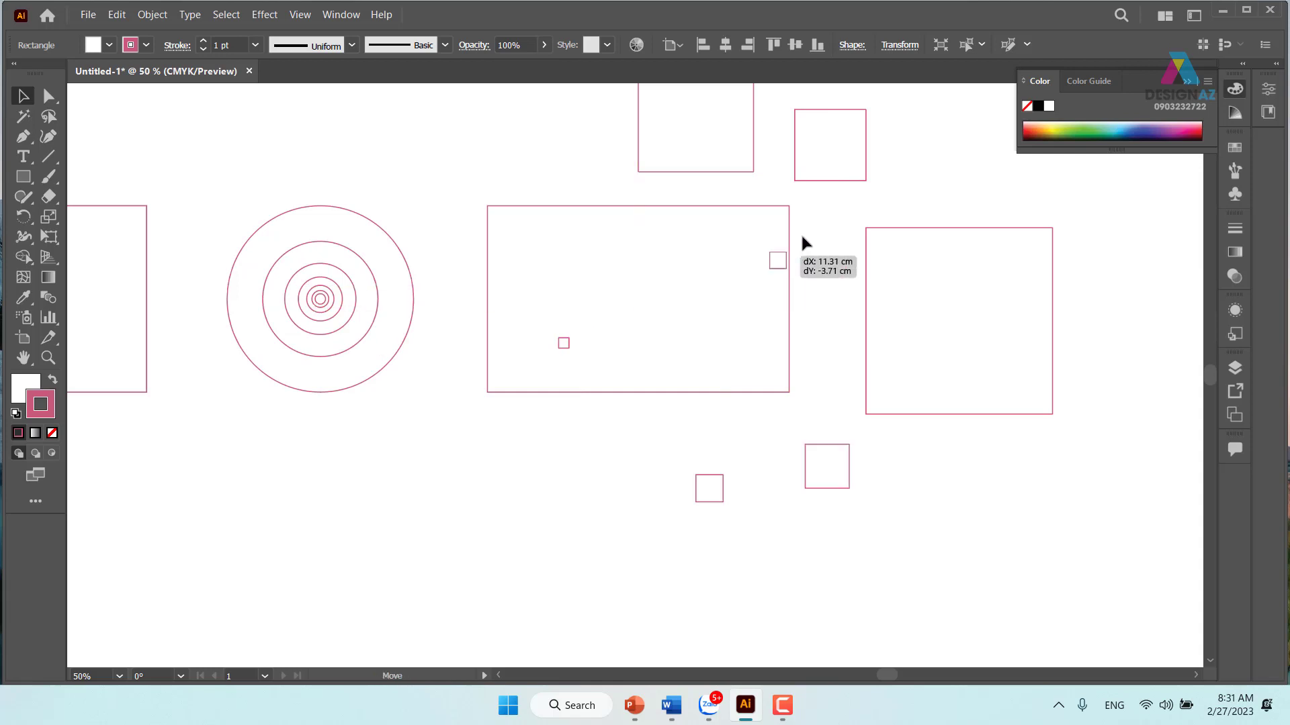
pyautogui.moveTo(562, 330); pyautogui.dragTo(817, 224)
pyautogui.moveTo(570, 348); pyautogui.dragTo(593, 165)
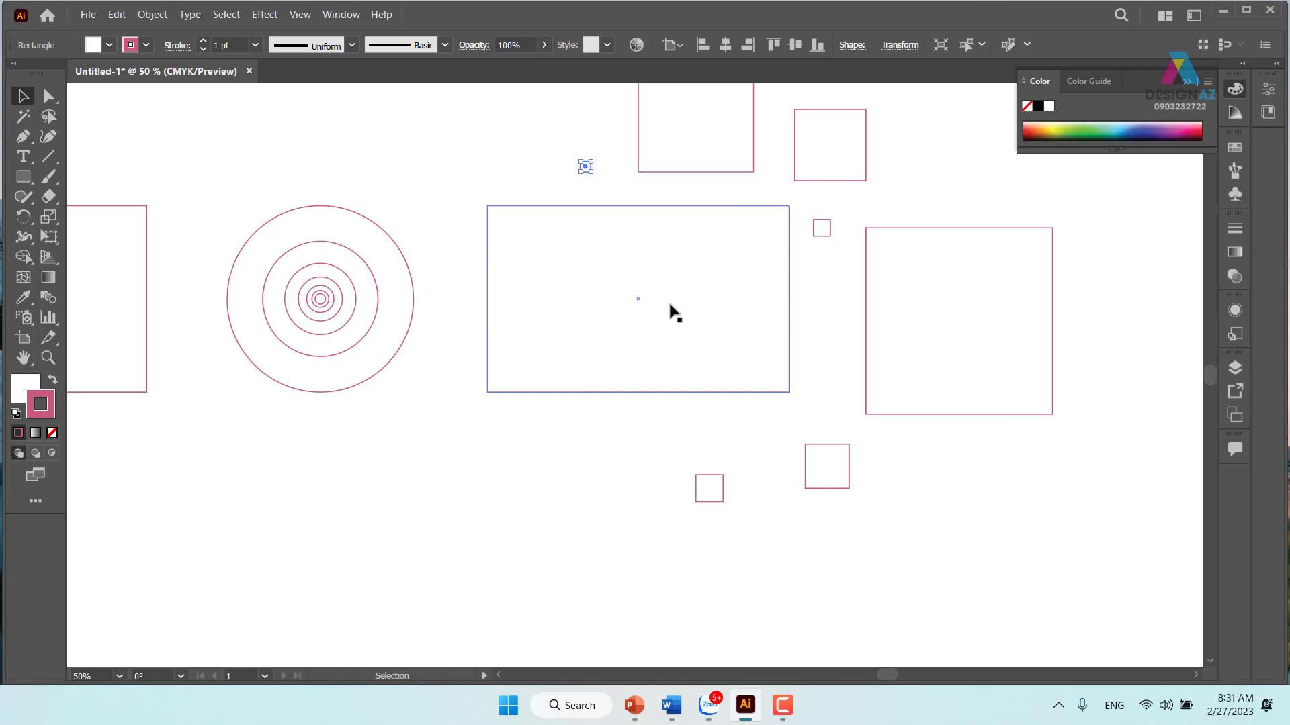
pyautogui.moveTo(670, 308); pyautogui.dragTo(403, 560)
pyautogui.click(617, 481)
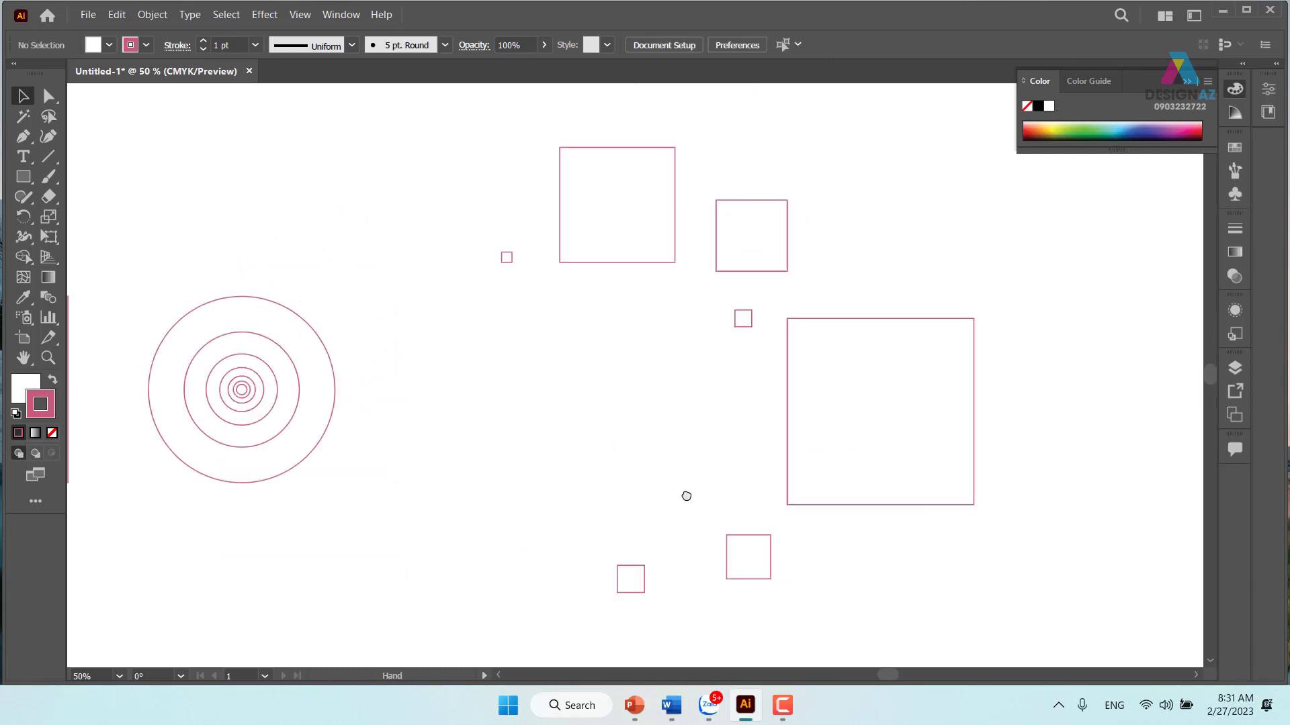
# Centre the separated squares horizontally and vertically, then move the concentric squares beside the circles.
pyautogui.scroll(5, 685, 495)
pyautogui.hscroll(4, 685, 495)
pyautogui.moveTo(897, 577); pyautogui.dragTo(996, 648)
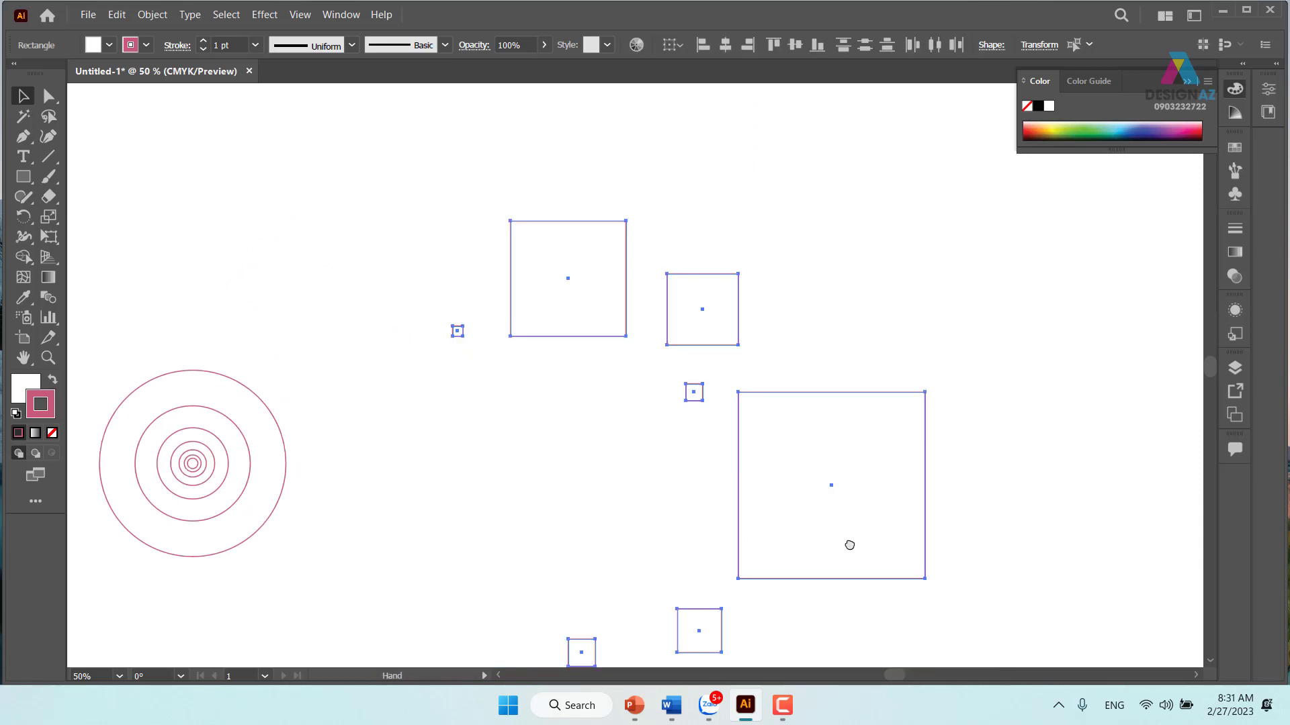
pyautogui.scroll(-3, 762, 473)
pyautogui.hscroll(1, 763, 473)
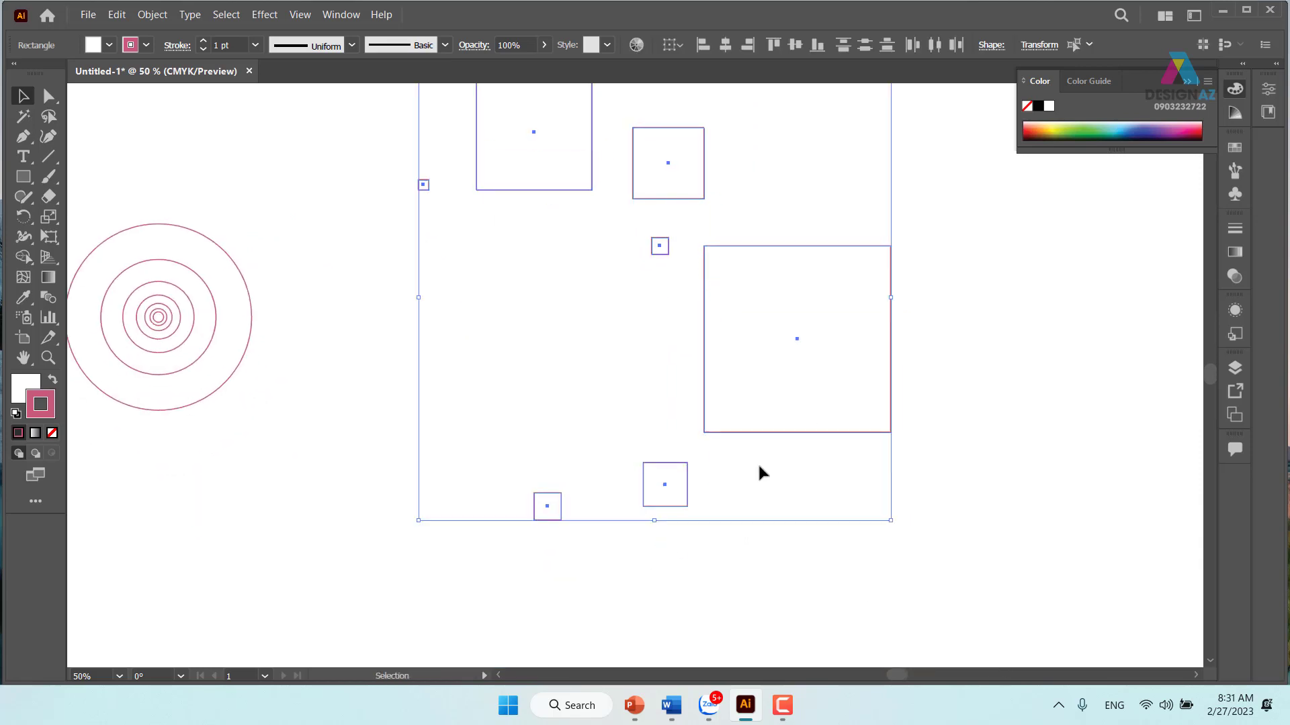
pyautogui.click(725, 44)
pyautogui.click(795, 44)
pyautogui.click(500, 145)
pyautogui.moveTo(497, 144); pyautogui.dragTo(700, 374)
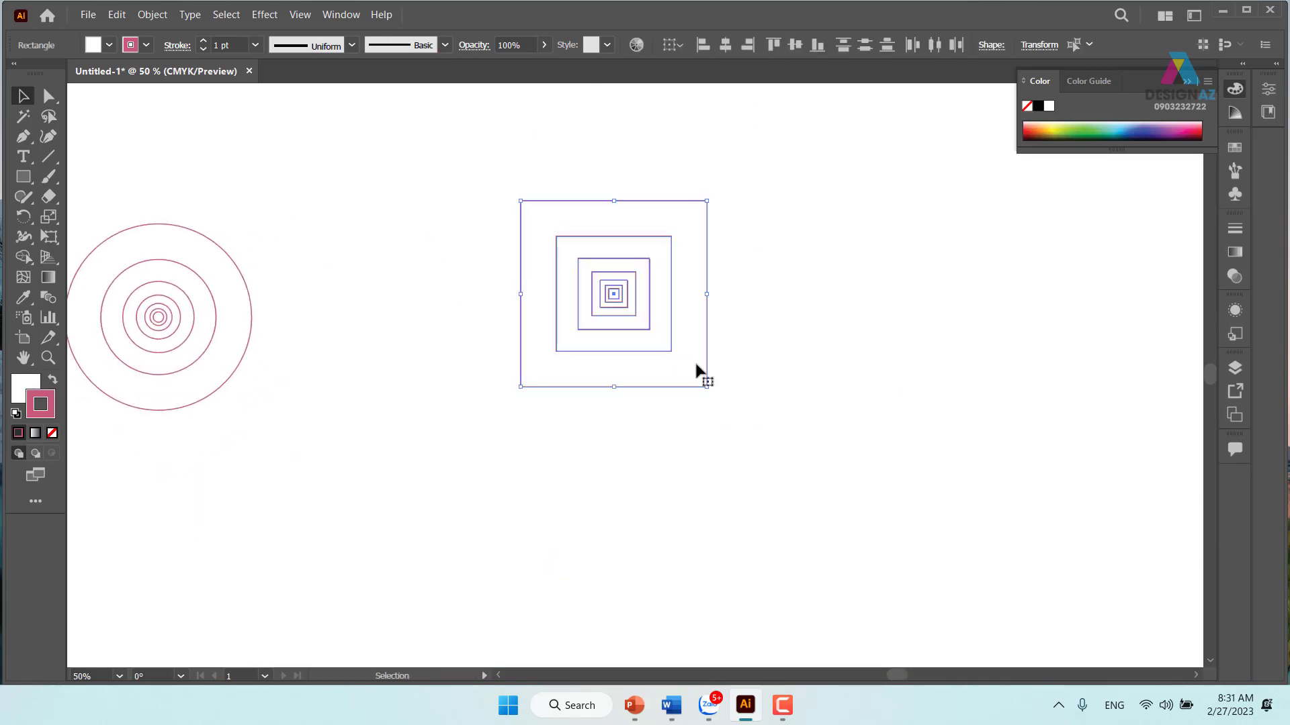
pyautogui.moveTo(613, 293); pyautogui.dragTo(422, 316)
pyautogui.moveTo(470, 357); pyautogui.dragTo(796, 320)
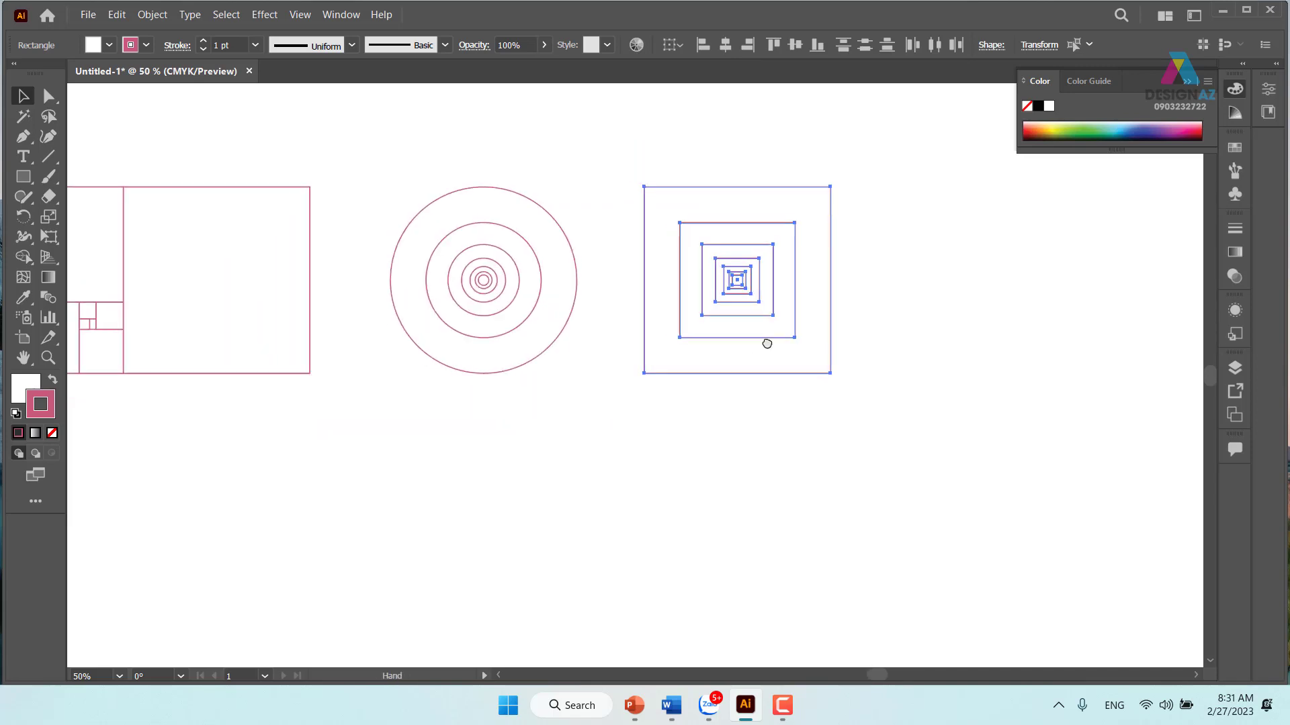
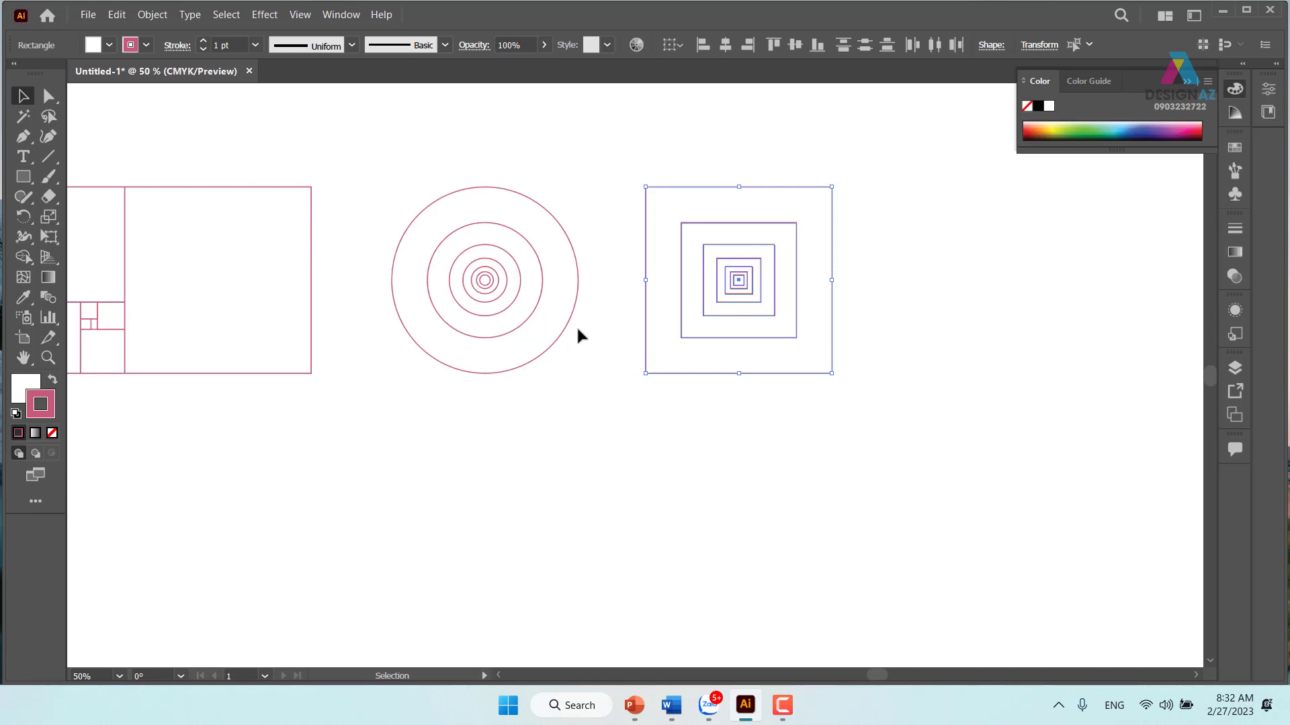
# Duplicate the whole golden-ratio rectangle group below the originals.
pyautogui.moveTo(651, 463); pyautogui.dragTo(930, 435)
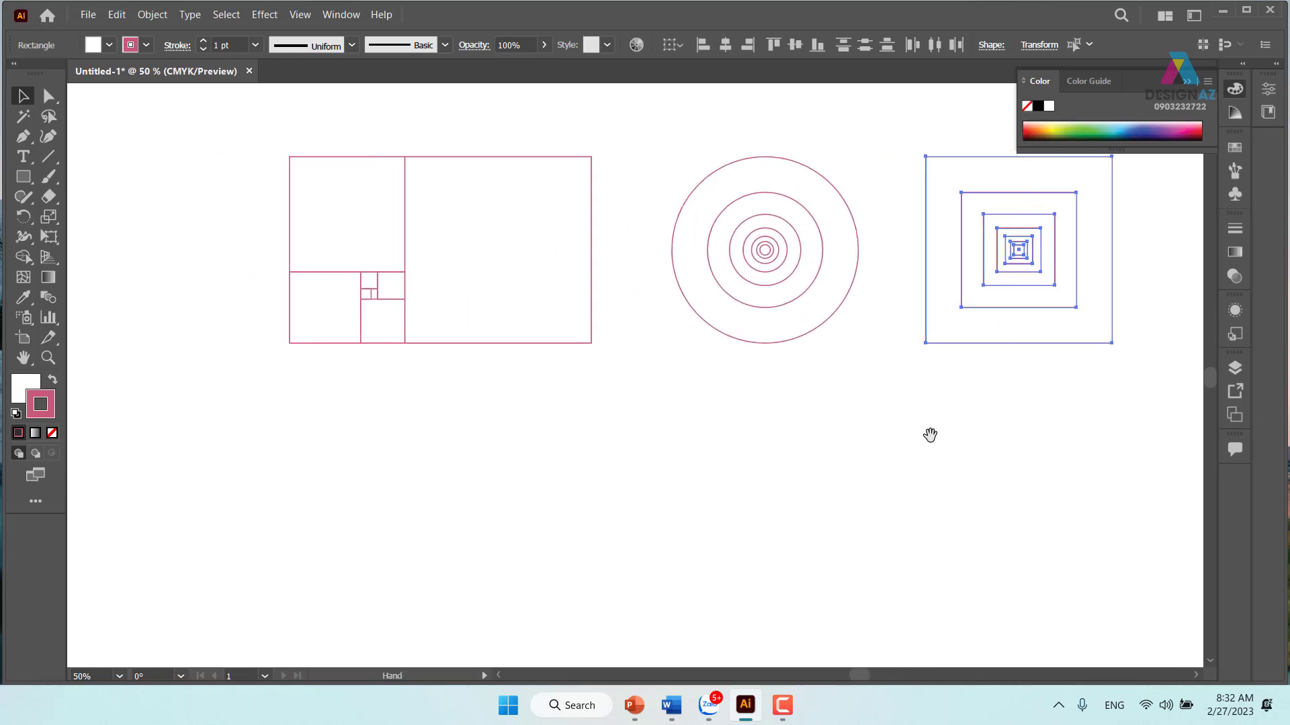
pyautogui.moveTo(589, 330); pyautogui.dragTo(884, 657)
pyautogui.hotkey('ctrl', 'z')
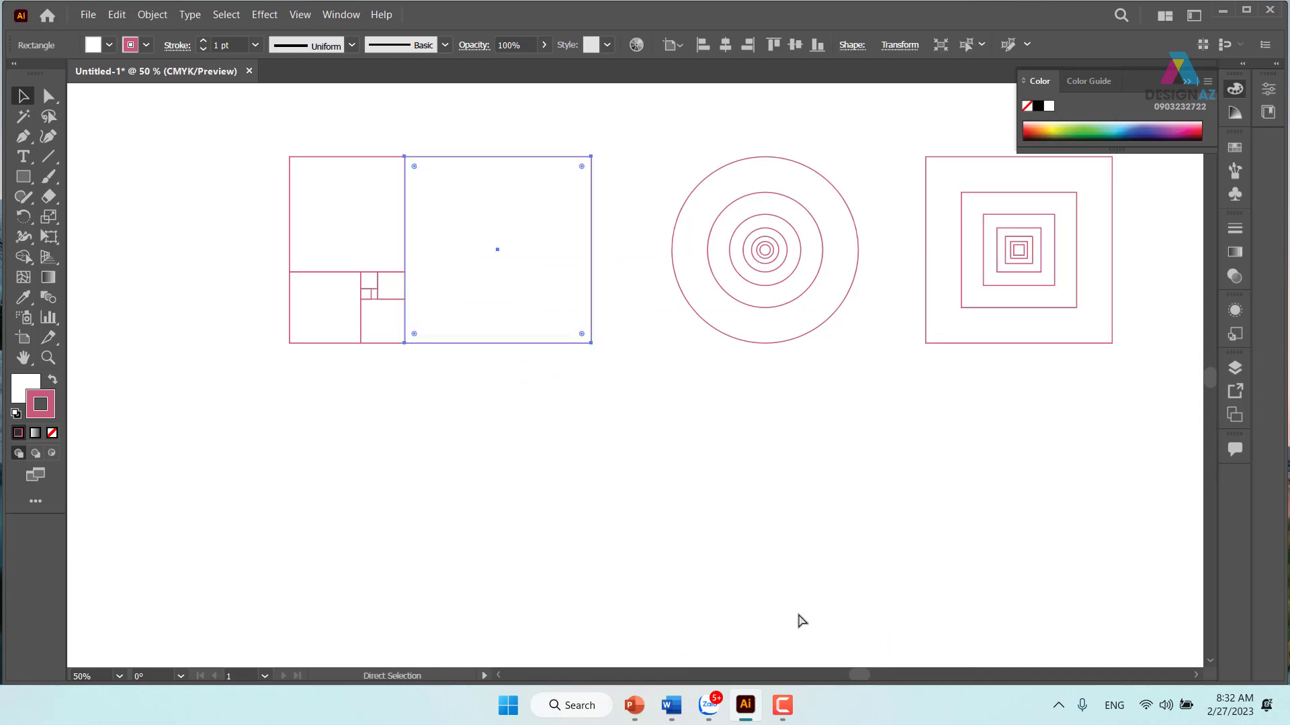
pyautogui.click(538, 529)
pyautogui.moveTo(291, 164); pyautogui.dragTo(176, 196)
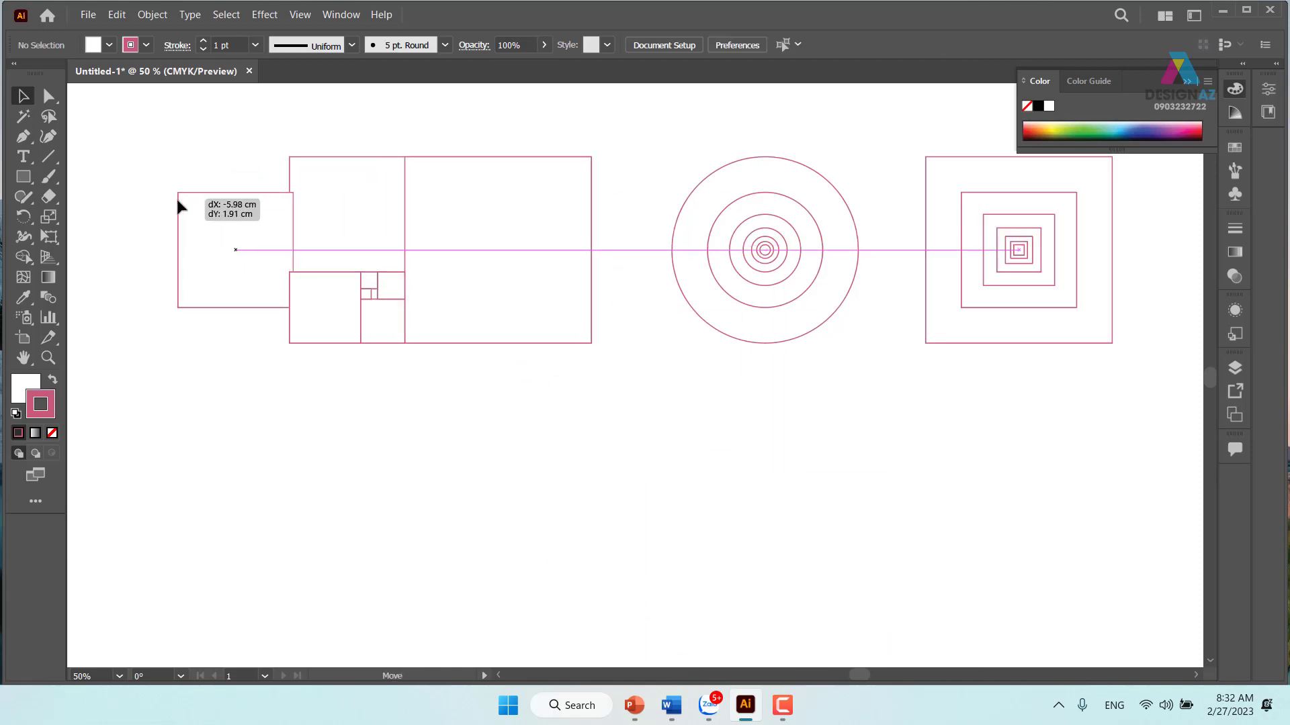
pyautogui.hotkey('ctrl', 'z')
pyautogui.moveTo(224, 101)
pyautogui.mouseDown()
pyautogui.moveTo(590, 404)
pyautogui.moveTo(475, 343)
pyautogui.mouseUp()
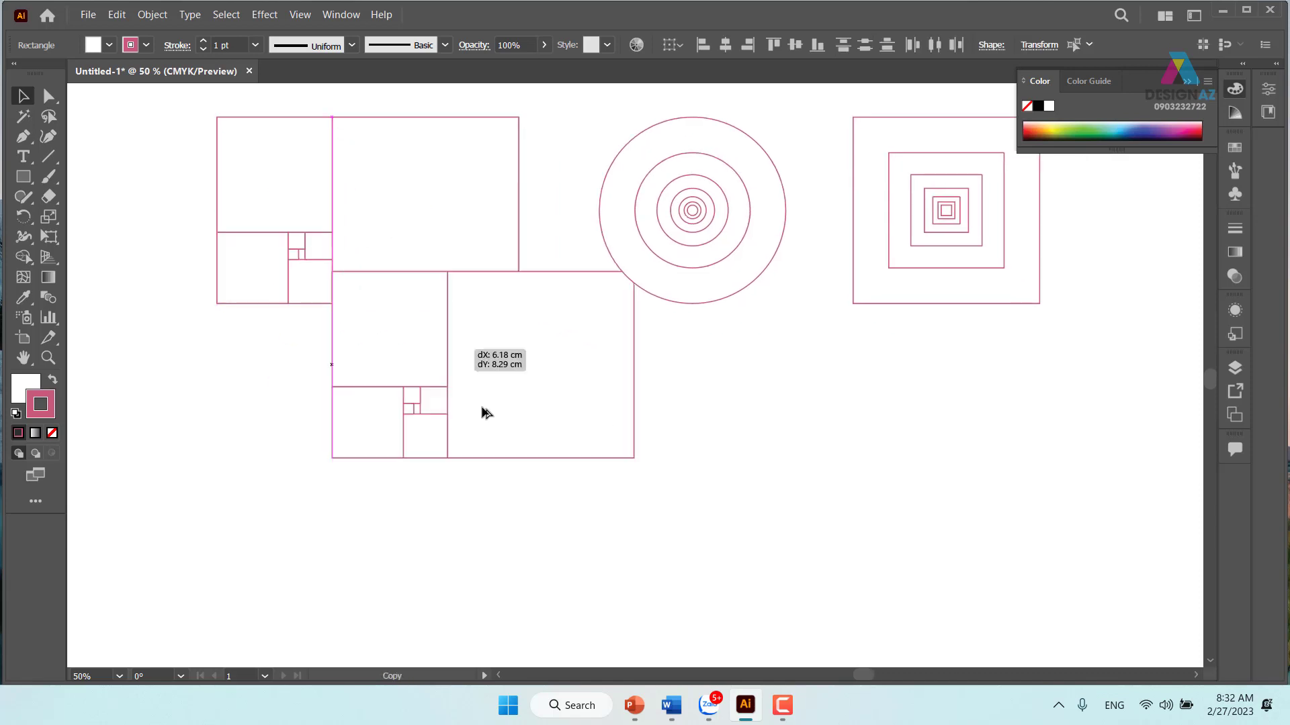
pyautogui.moveTo(334, 199); pyautogui.dragTo(503, 486)
# Delete the copy's large right, top-left and bottom-left squares.
pyautogui.click(570, 486)
pyautogui.press('Delete')
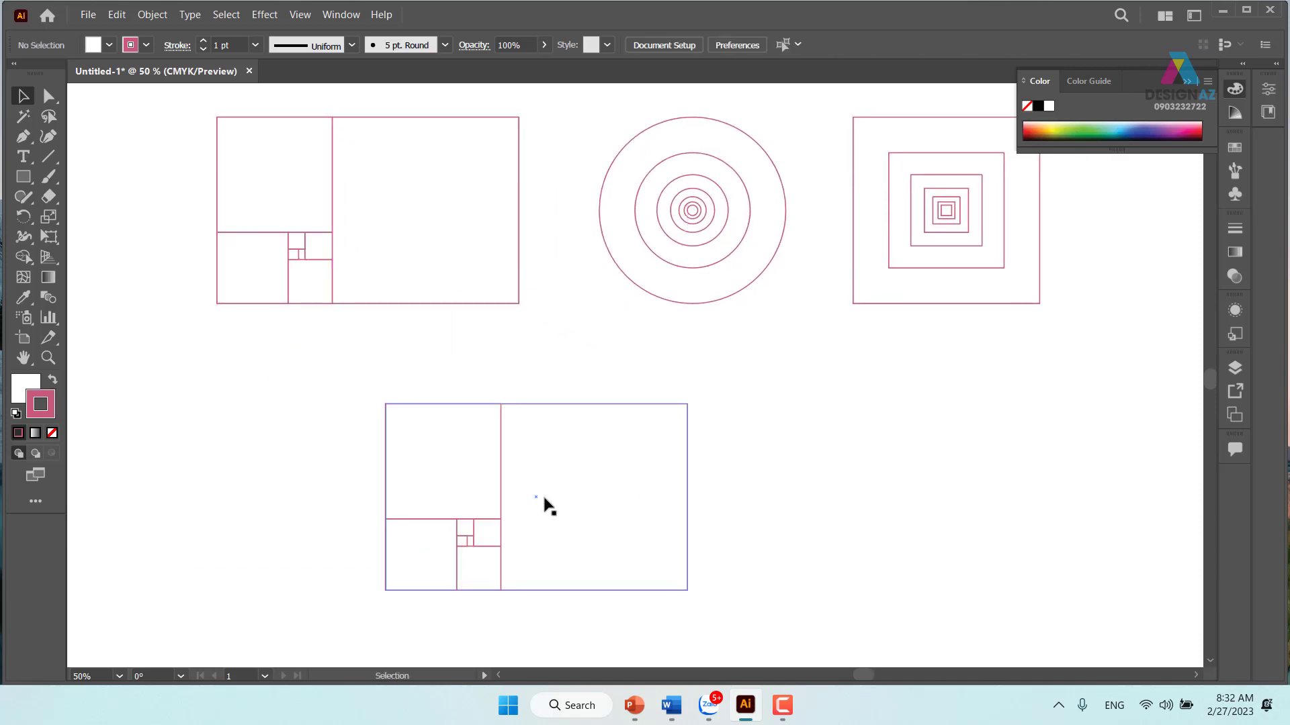
pyautogui.click(478, 489)
pyautogui.press('Delete')
pyautogui.click(441, 539)
pyautogui.press('Delete')
# Delete the remaining small inner squares and center the empty frame in view.
pyautogui.press('Delete')
pyautogui.click(490, 535)
pyautogui.press('Delete')
pyautogui.click(463, 542)
pyautogui.press('Delete')
pyautogui.click(492, 568)
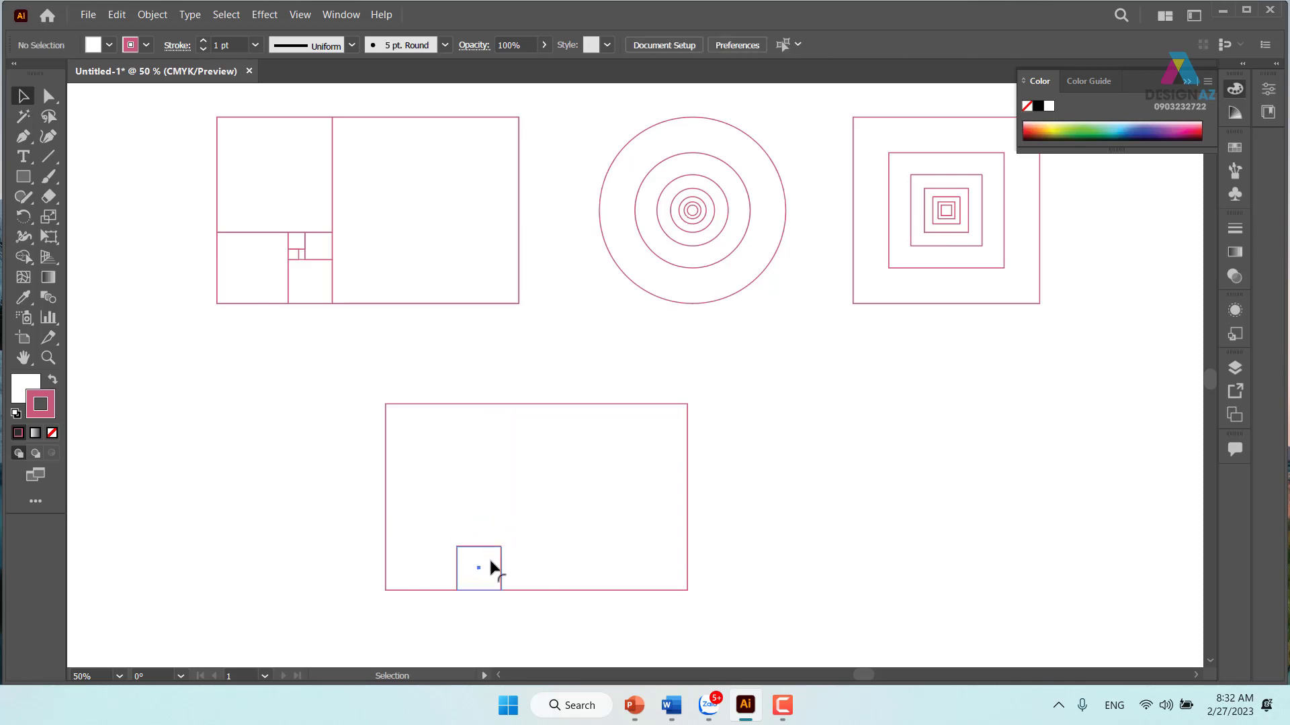
pyautogui.press('Delete')
pyautogui.moveTo(585, 475)
pyautogui.mouseDown()
pyautogui.moveTo(806, 441)
pyautogui.moveTo(773, 412)
pyautogui.moveTo(652, 389)
pyautogui.moveTo(734, 374)
pyautogui.mouseUp()
pyautogui.moveTo(896, 372); pyautogui.dragTo(876, 356)
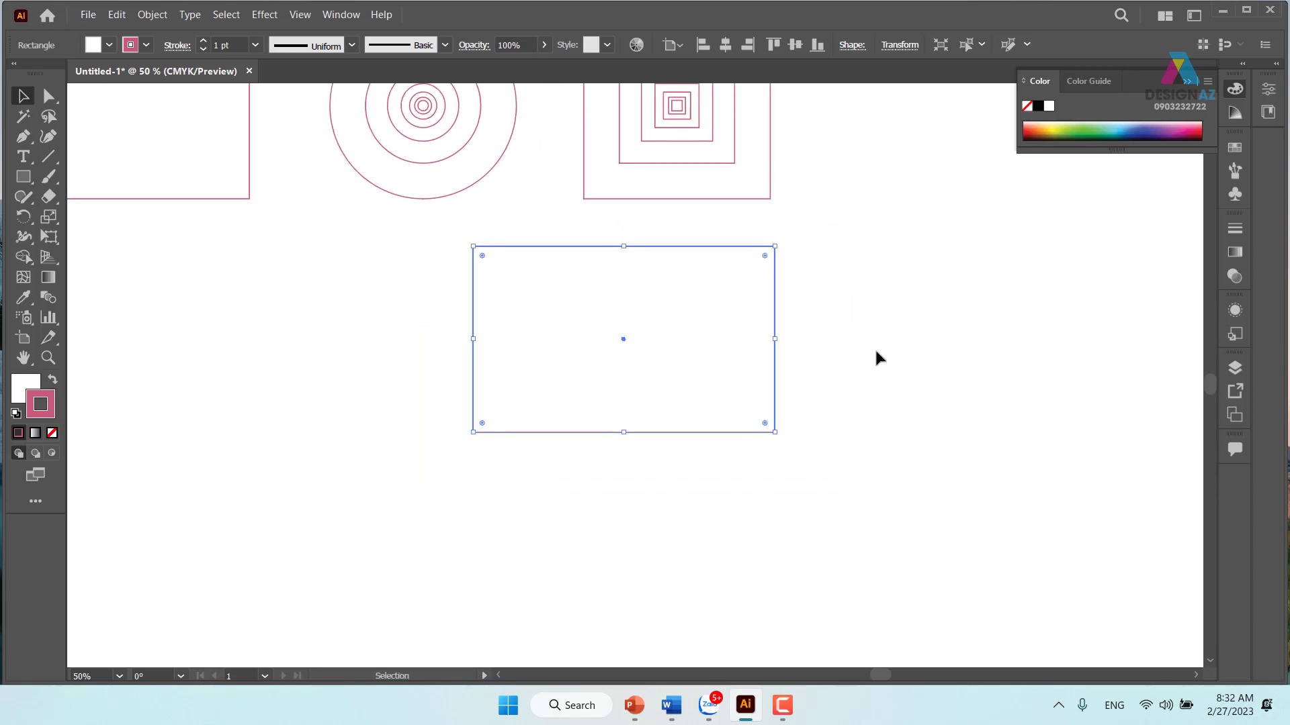
# Create a centred copy of the frame at its width divided by 1.618.
pyautogui.click(840, 360)
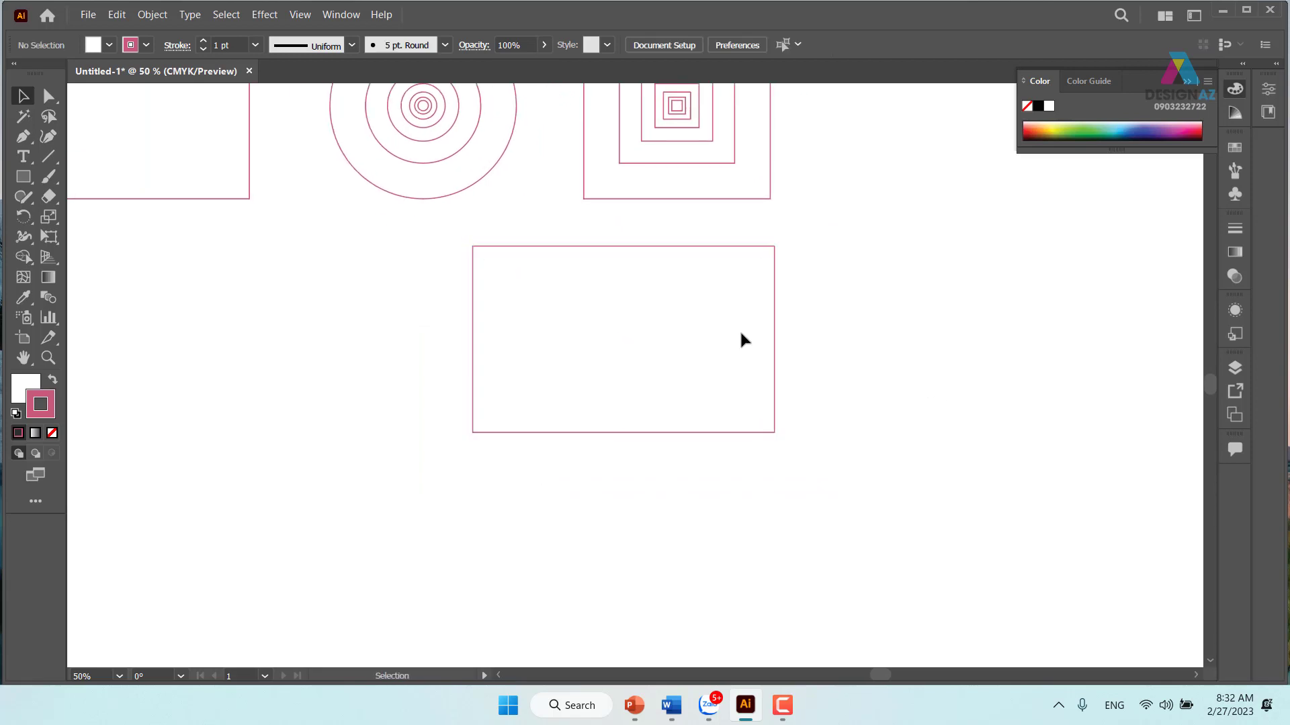
pyautogui.click(696, 326)
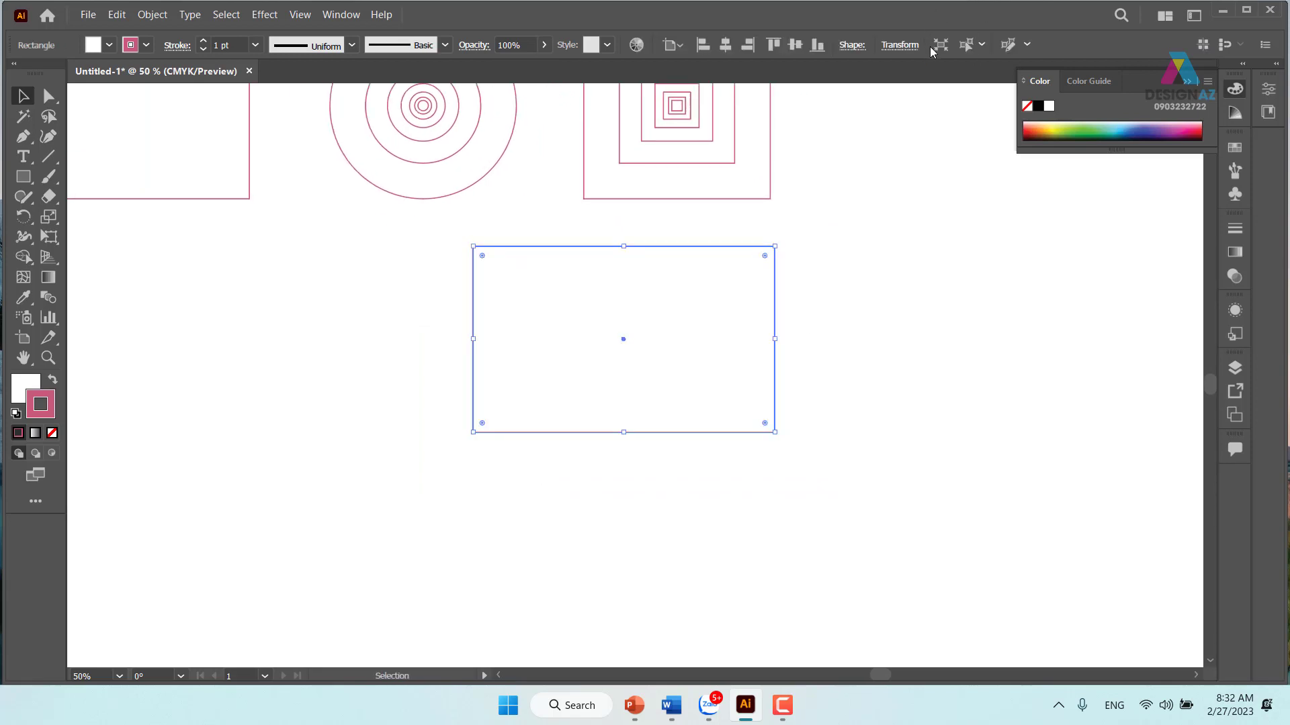
pyautogui.click(900, 45)
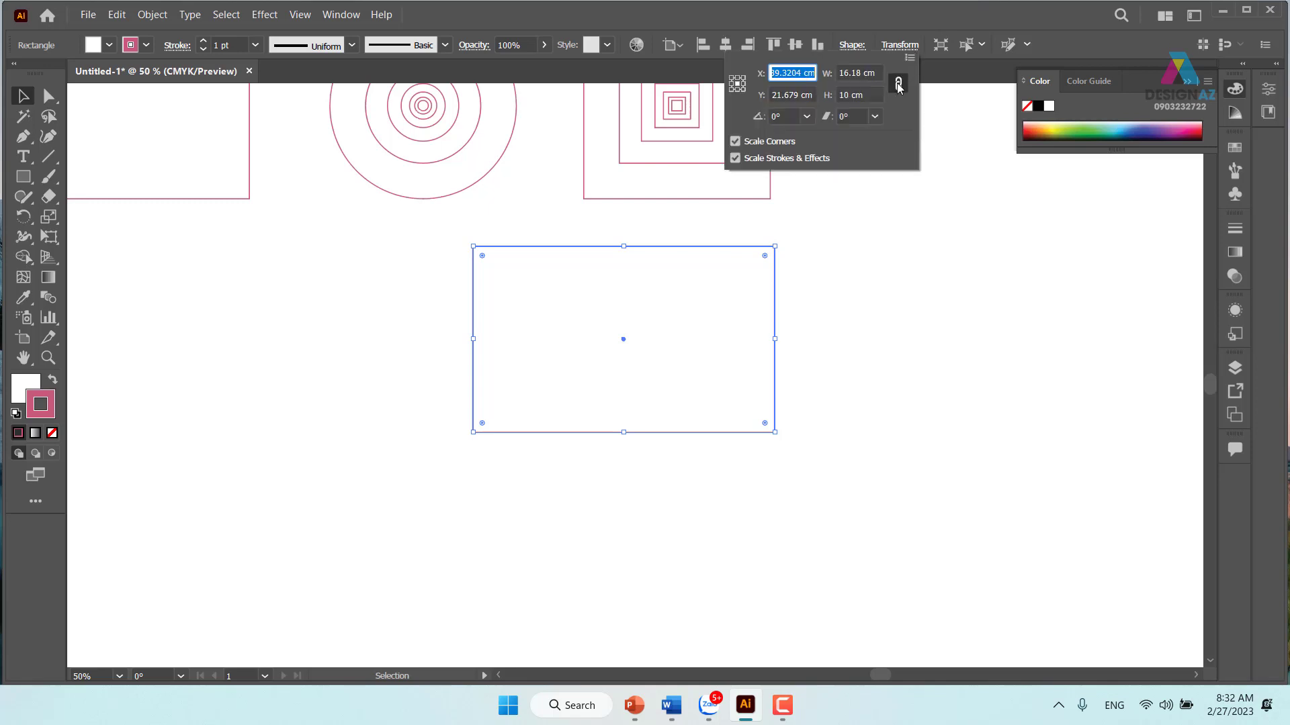
pyautogui.click(826, 289)
pyautogui.hotkey('ctrl', 'z')
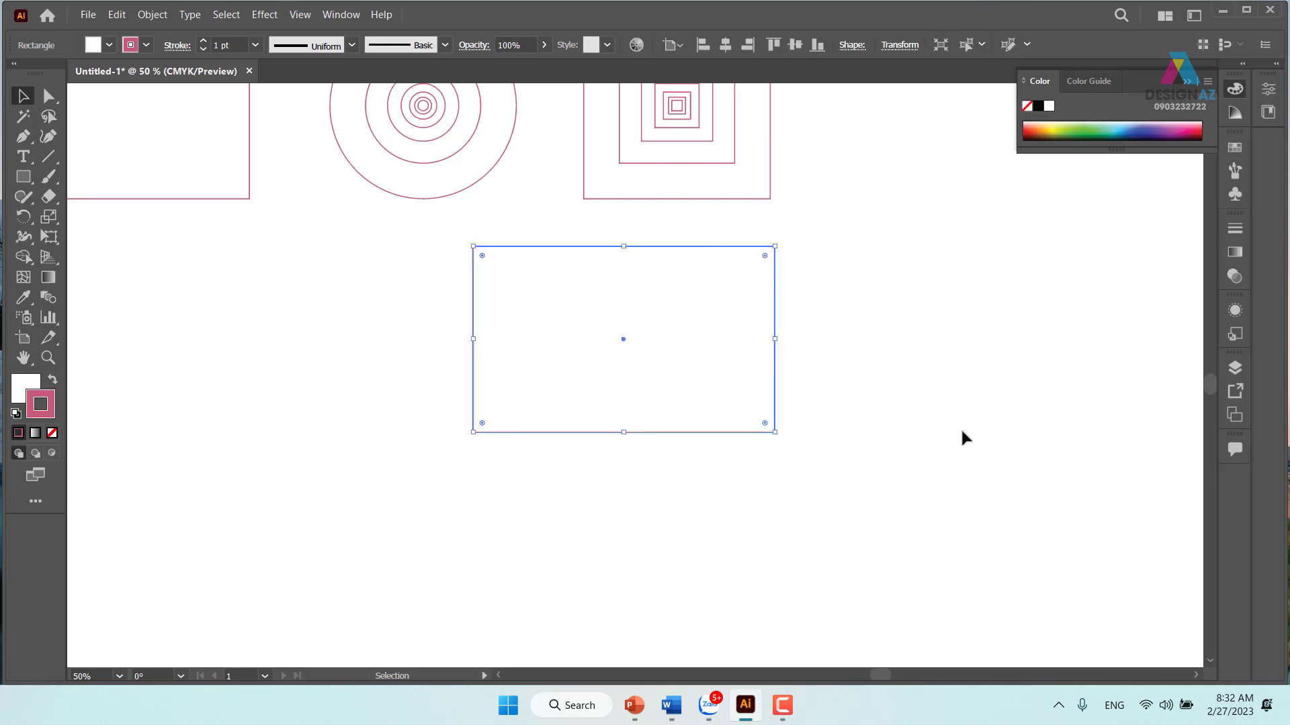
pyautogui.press('a')
pyautogui.press('v')
pyautogui.click(903, 47)
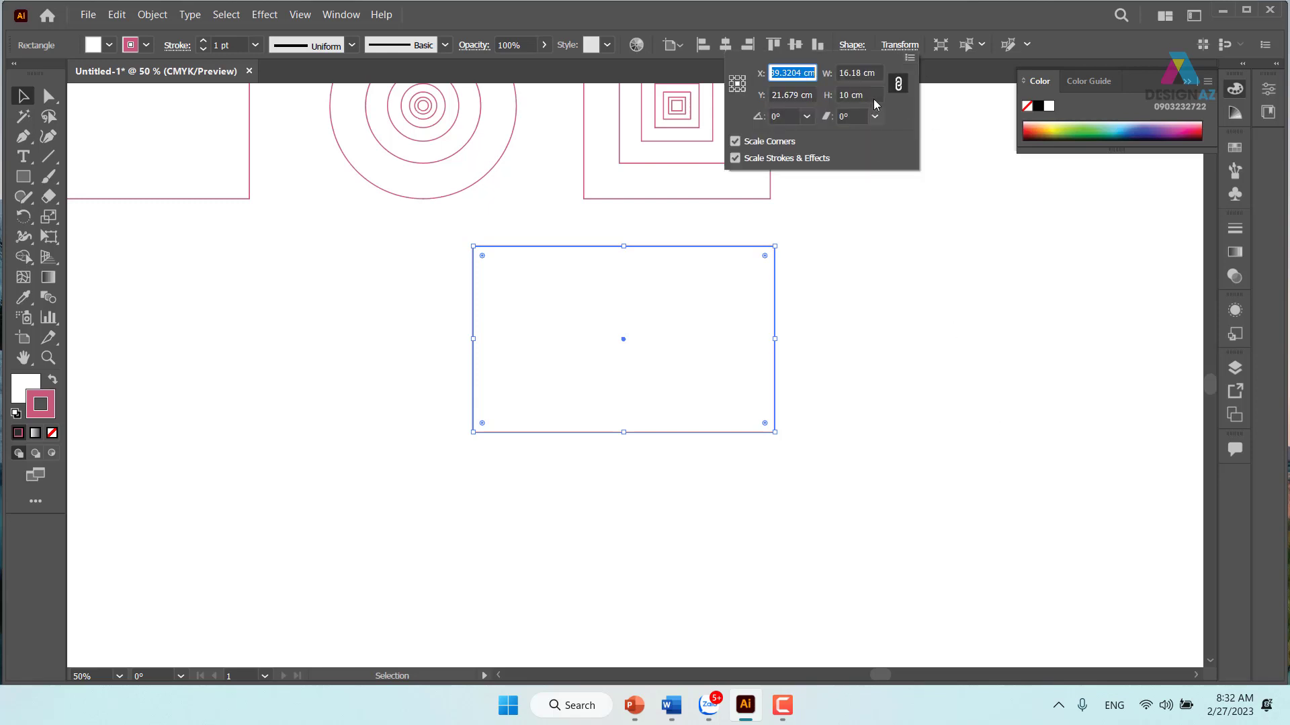
pyautogui.click(879, 76)
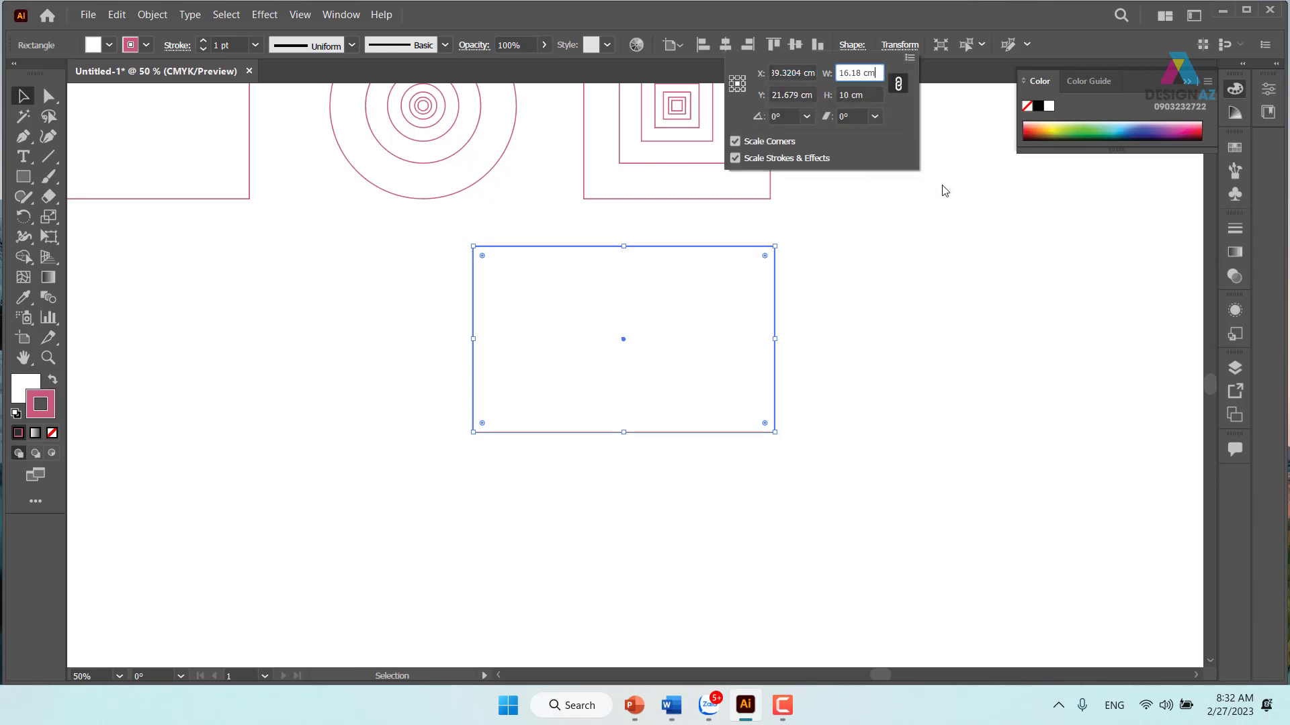
pyautogui.write('/1.')
pyautogui.write('618')
pyautogui.press('Return')
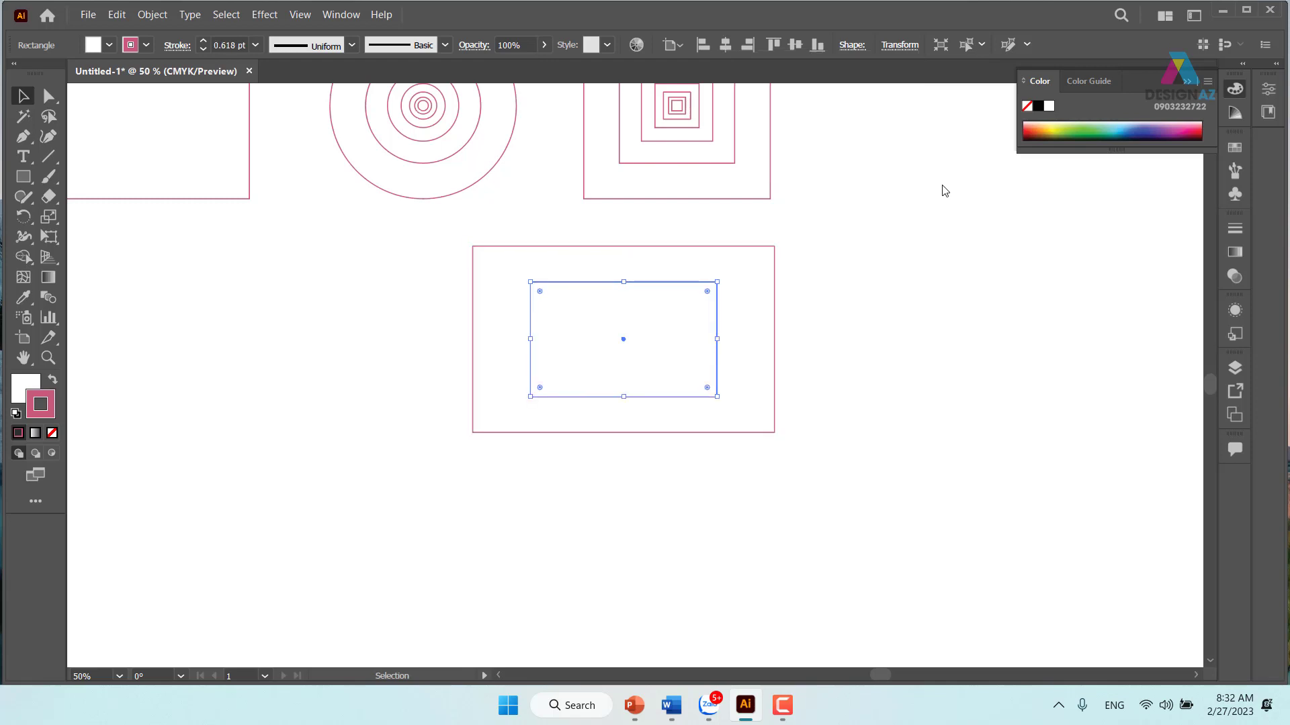
# Make a second scaled copy of the inner rectangle at width/1.618.
pyautogui.click(888, 236)
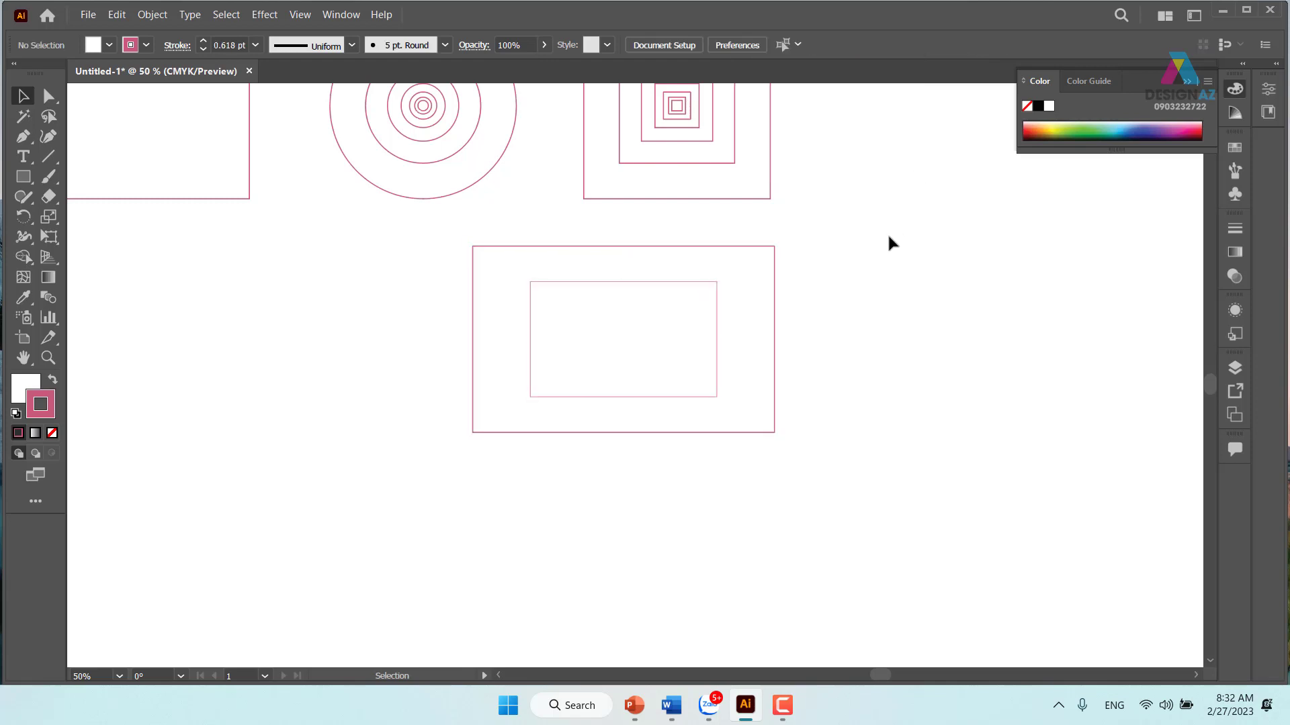
pyautogui.click(718, 372)
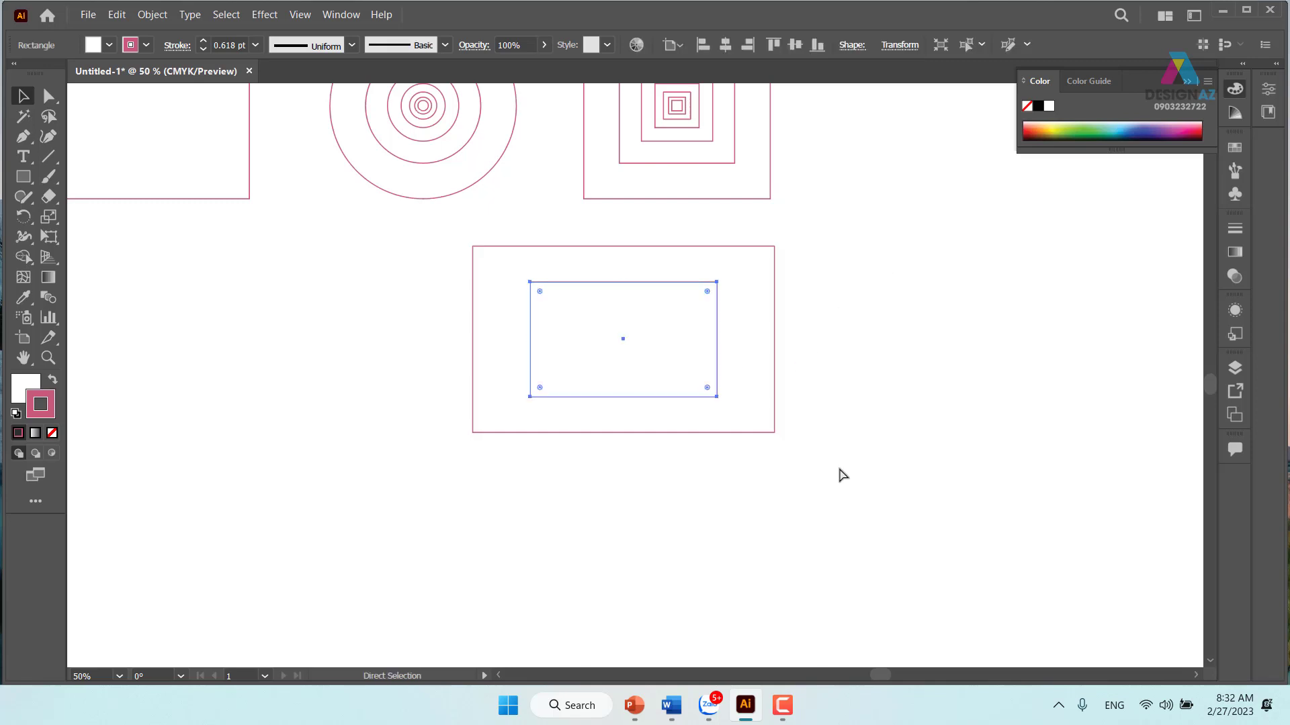
pyautogui.click(903, 46)
pyautogui.click(871, 73)
pyautogui.write('/')
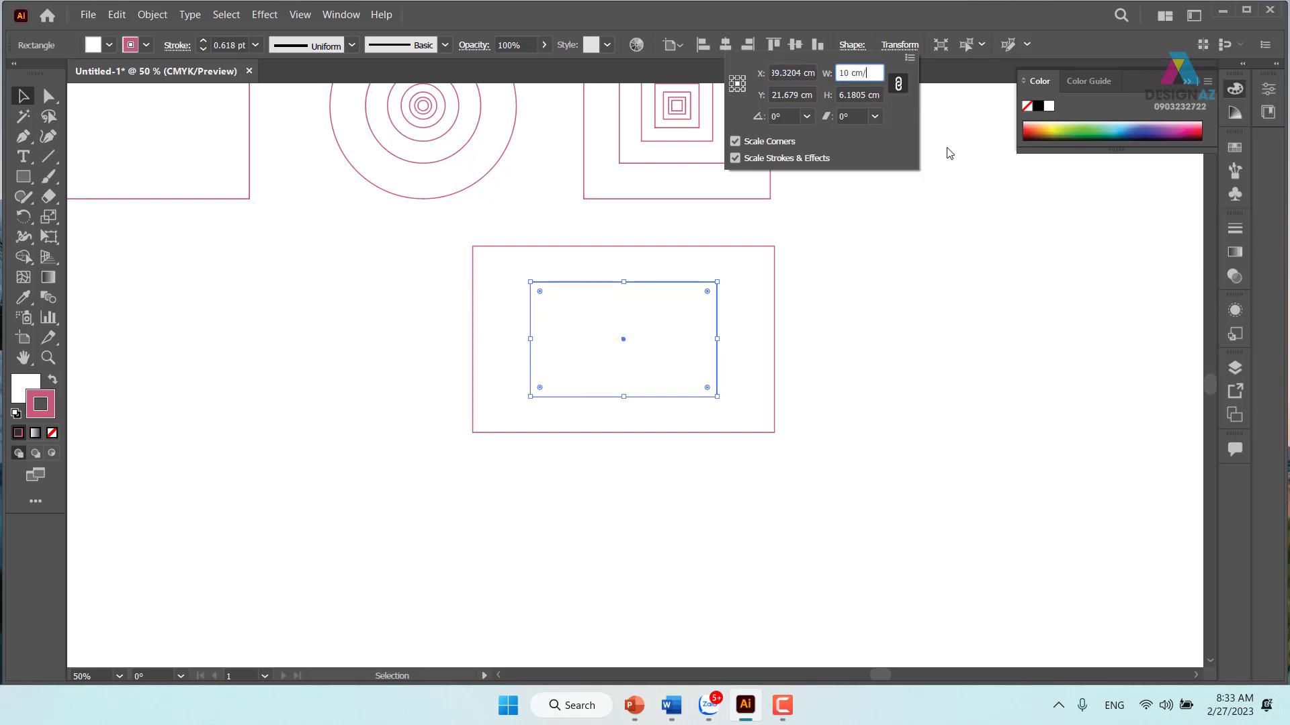
pyautogui.write('1.618')
pyautogui.hotkey('alt', 'Return')
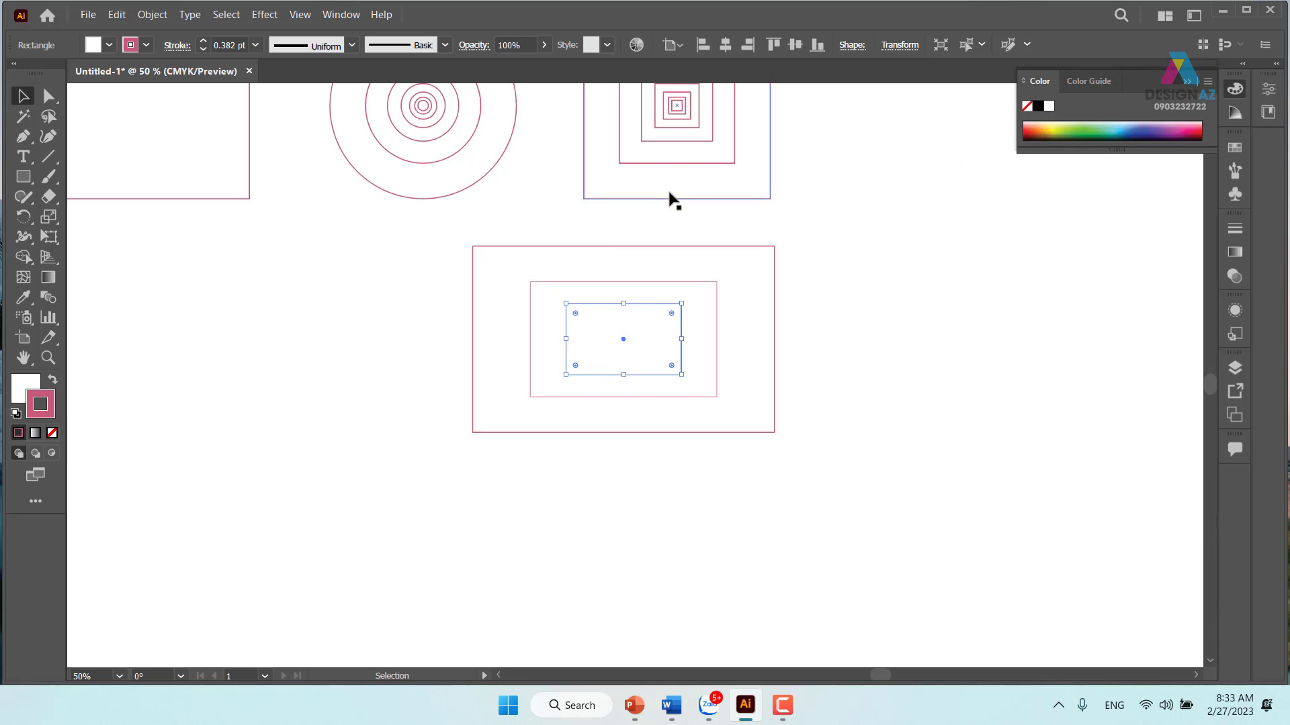
# Add a third copy at width/1.618 and select all nested rectangles.
pyautogui.click(830, 301)
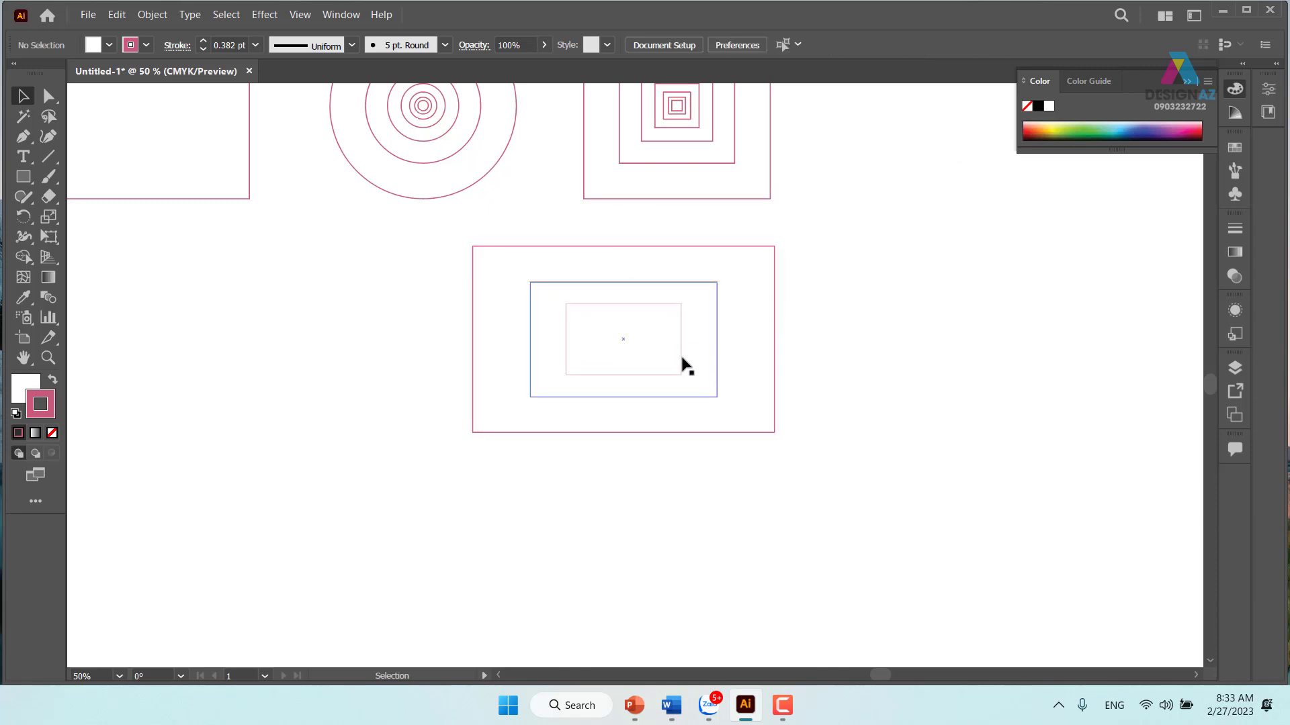
pyautogui.click(680, 376)
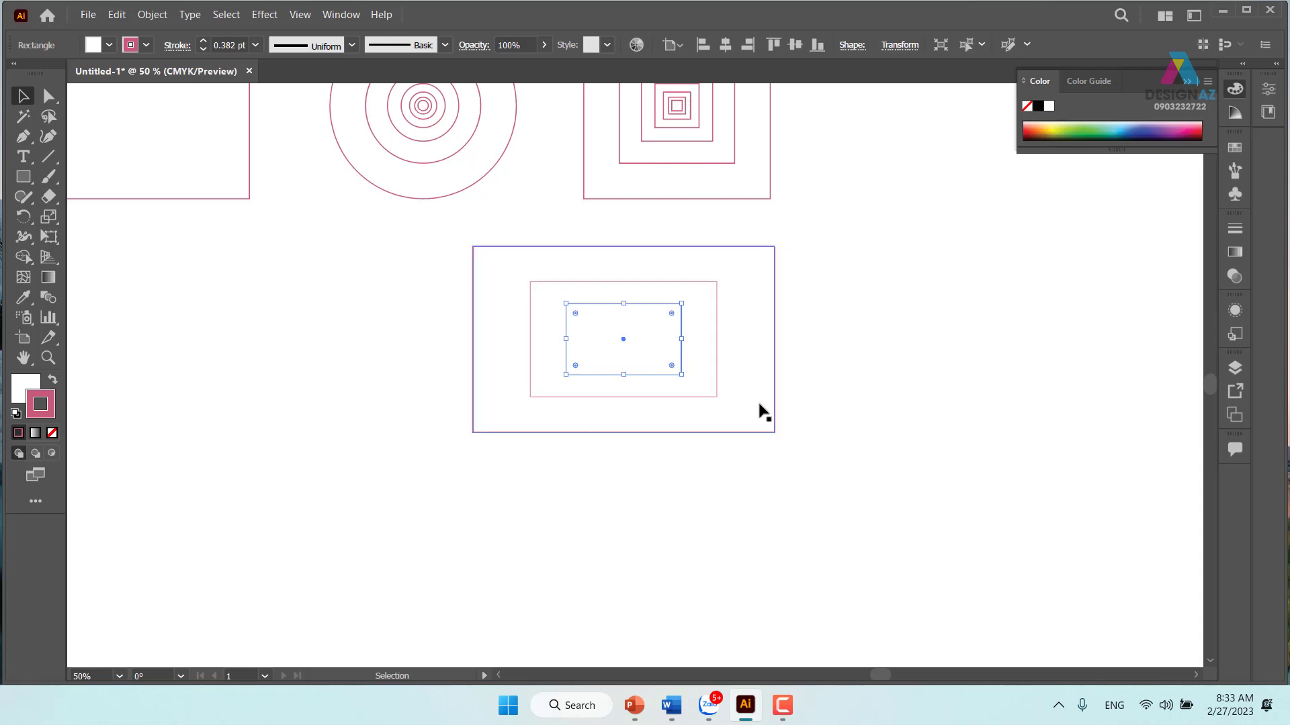
pyautogui.click(901, 45)
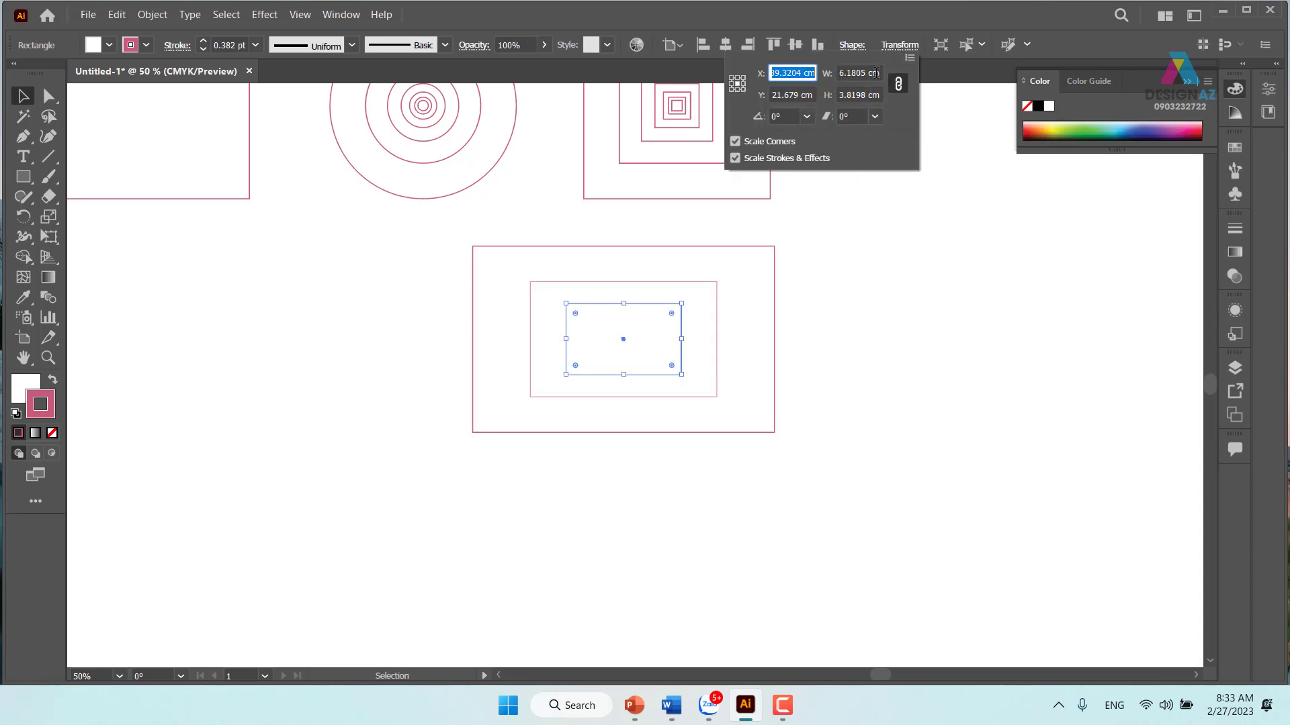
pyautogui.click(880, 72)
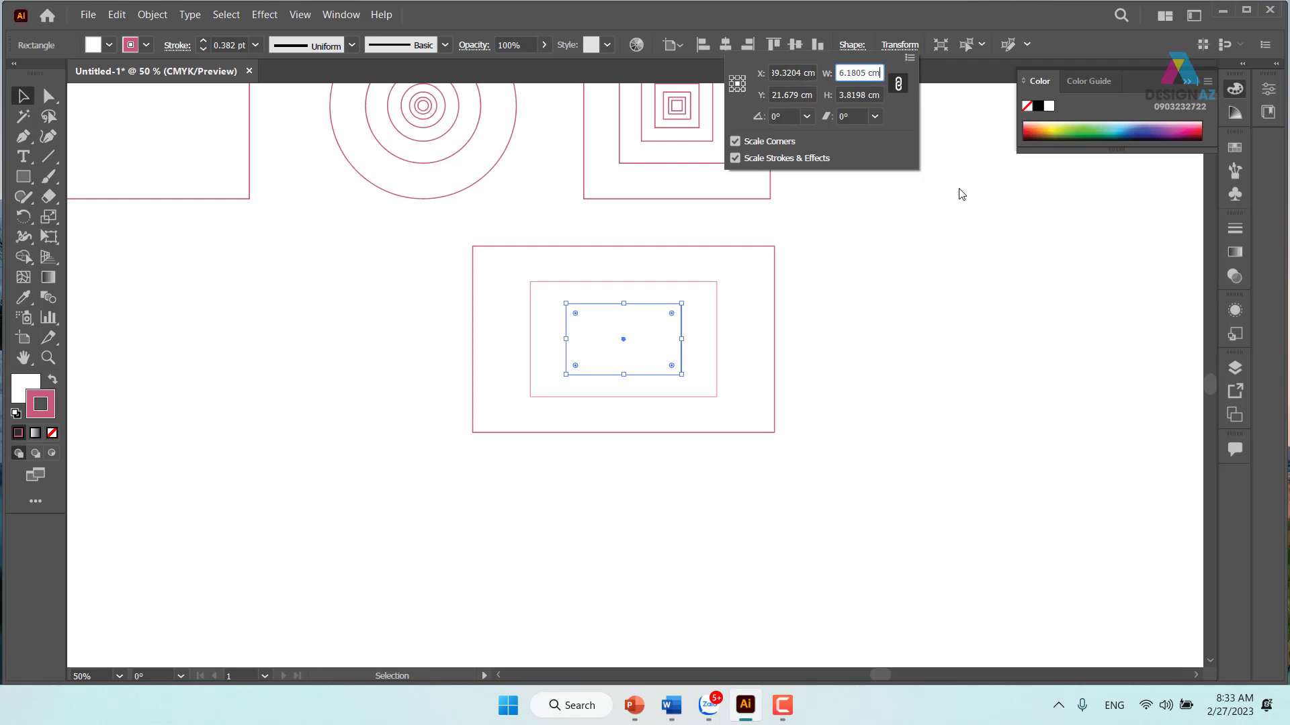
pyautogui.write('/1.')
pyautogui.write('618')
pyautogui.press('Return')
pyautogui.moveTo(923, 261); pyautogui.dragTo(443, 461)
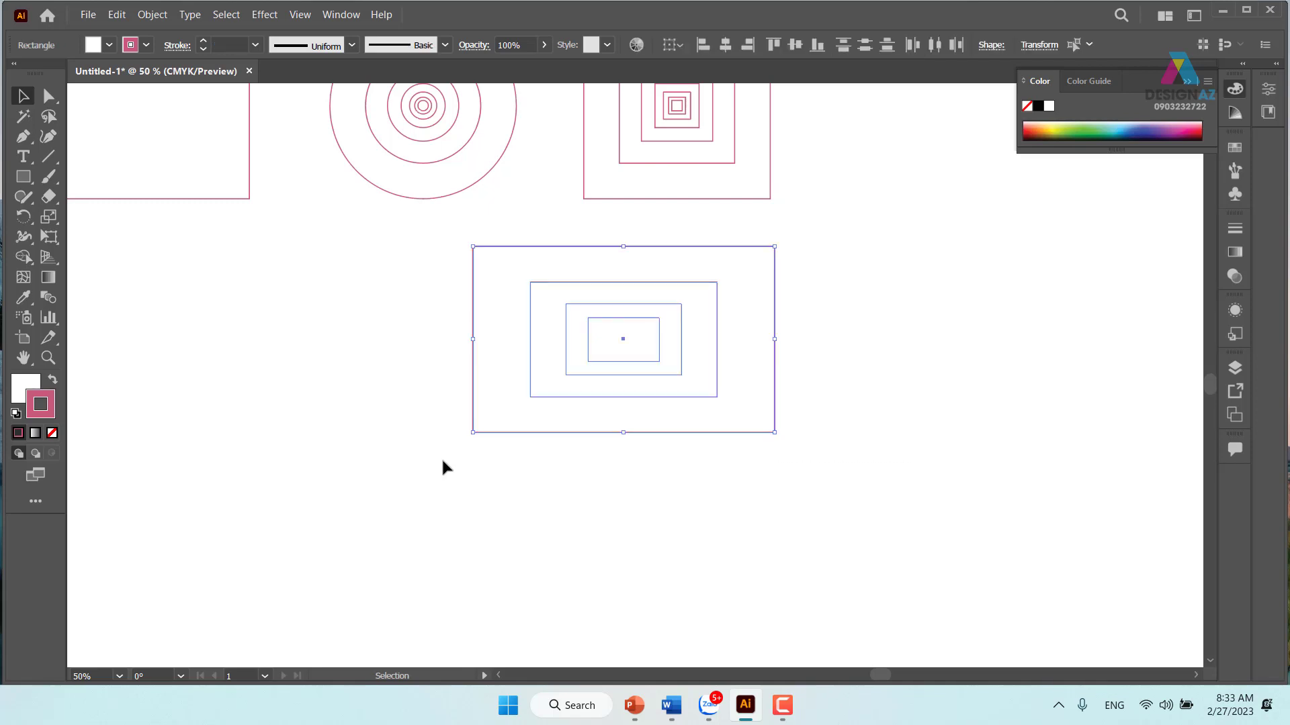
# Give the nested rectangles the pink outline using the Eyedropper.
pyautogui.press('i')
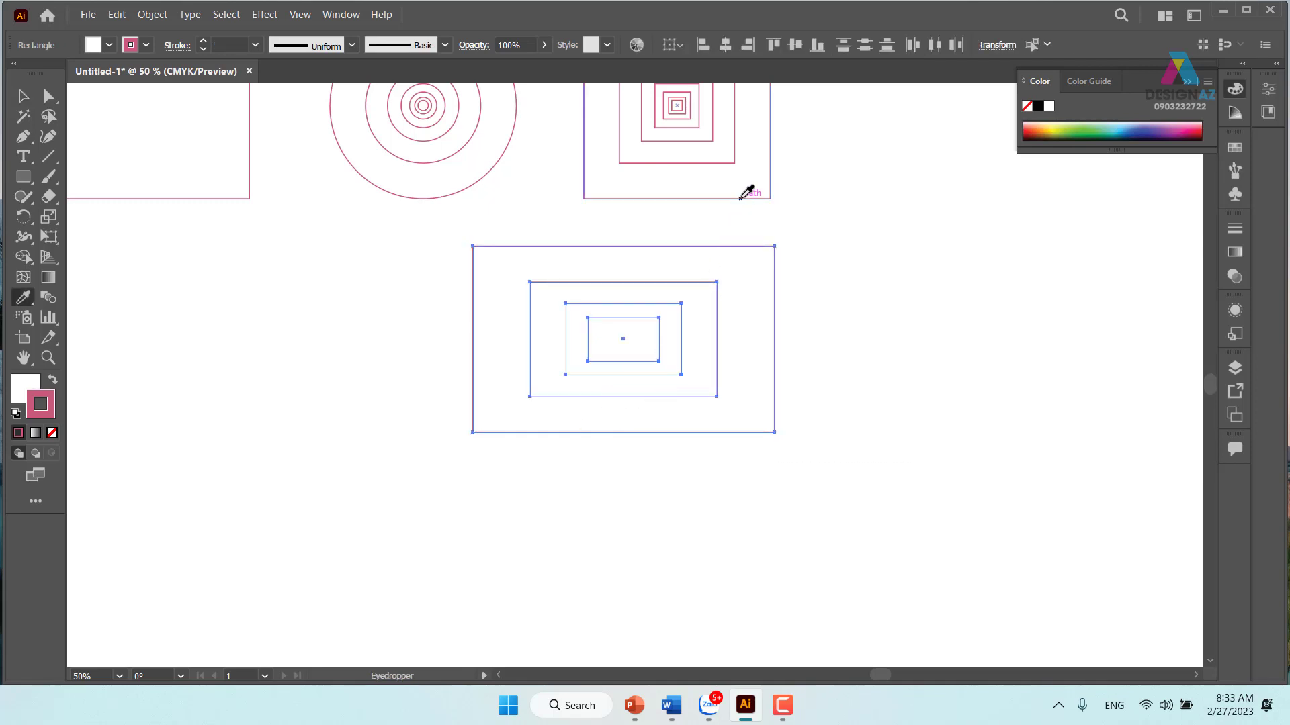
pyautogui.click(747, 192)
pyautogui.click(24, 99)
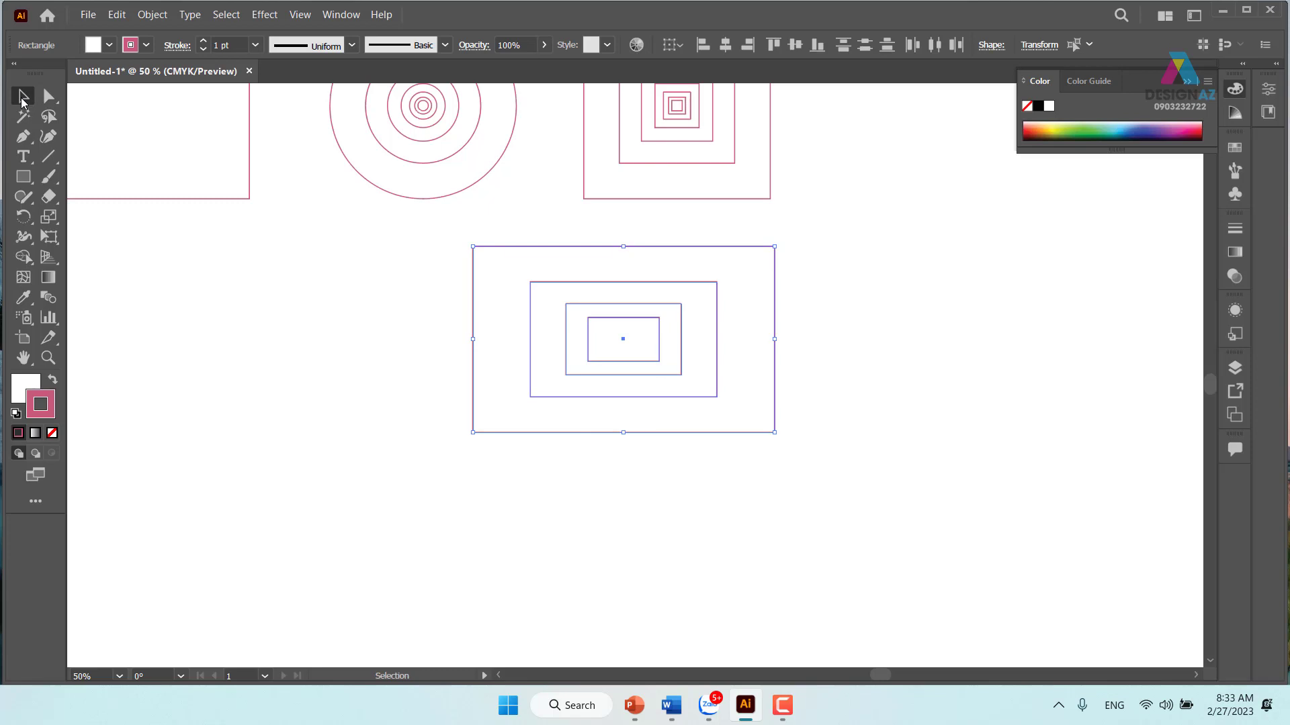
# Place a rectangle copy below the artwork and zoom in on it.
pyautogui.hotkey('ctrl', '-')
pyautogui.hotkey('ctrl', '-')
pyautogui.hotkey('ctrl', '-')
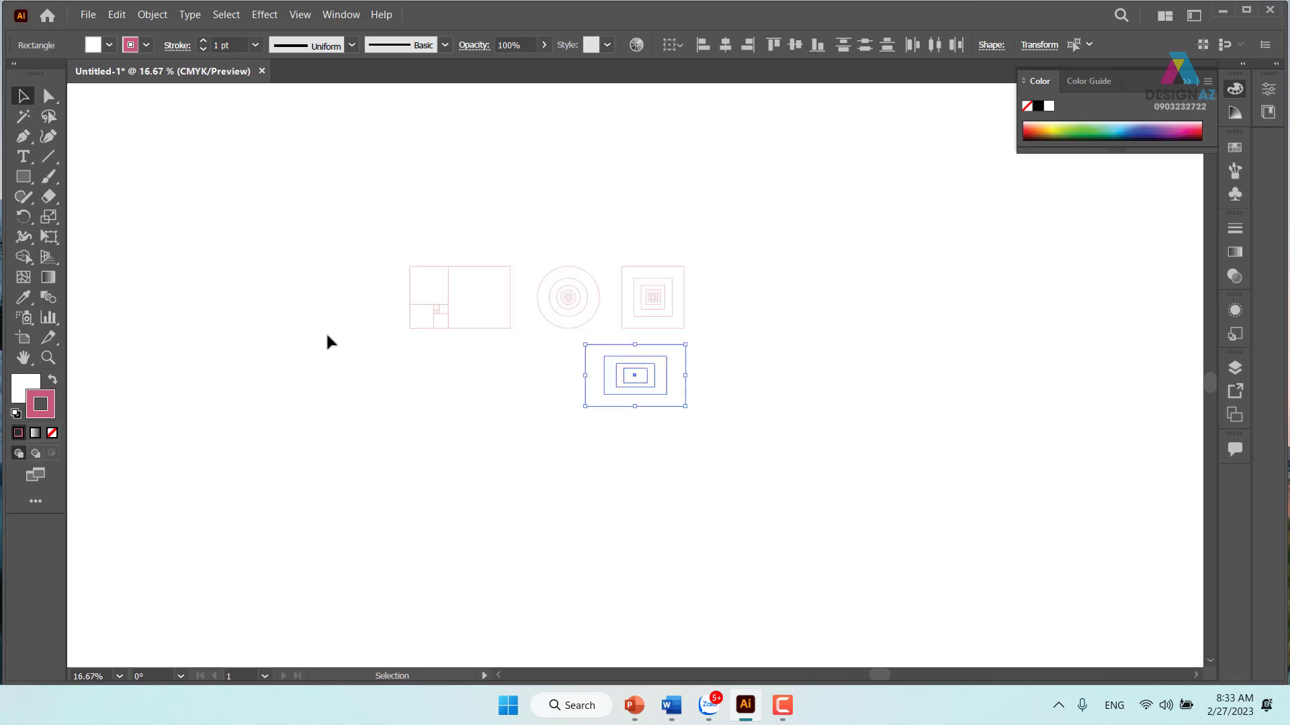
pyautogui.moveTo(850, 397); pyautogui.dragTo(909, 300)
pyautogui.click(549, 249)
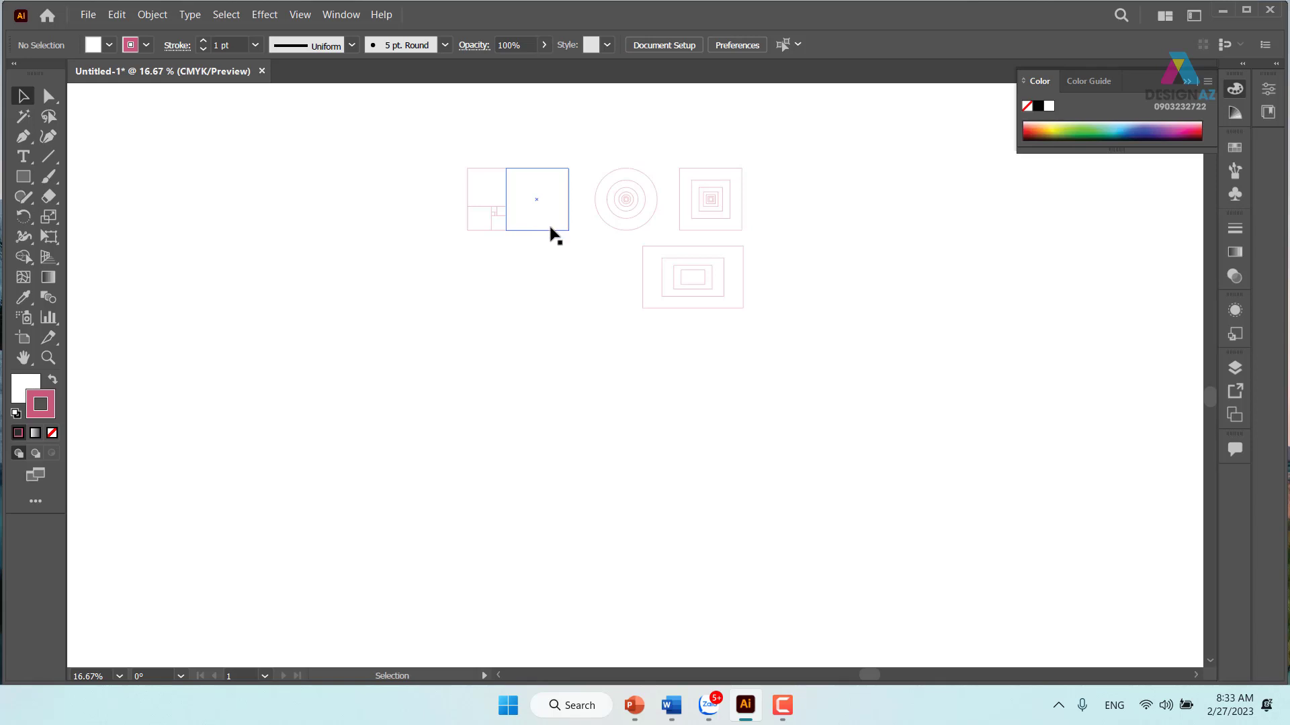
pyautogui.moveTo(643, 309)
pyautogui.mouseDown()
pyautogui.moveTo(506, 419)
pyautogui.moveTo(475, 418)
pyautogui.mouseUp()
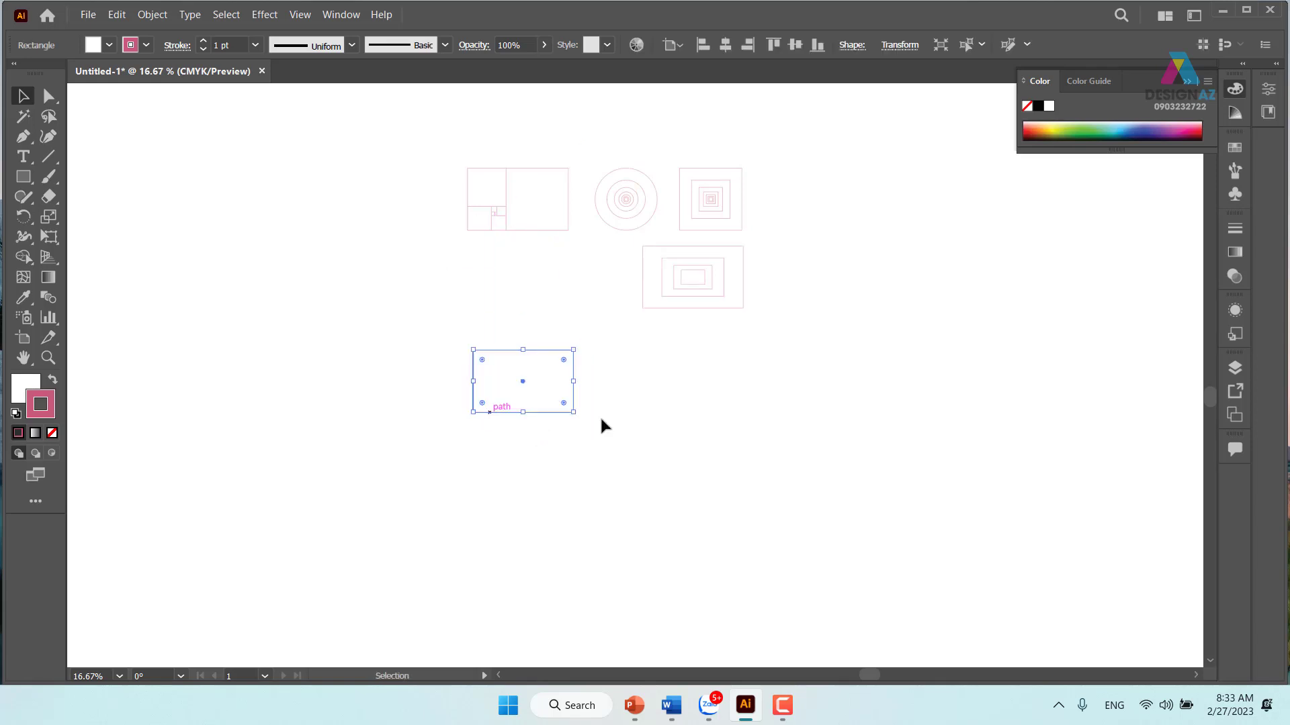
pyautogui.click(649, 425)
pyautogui.press('z')
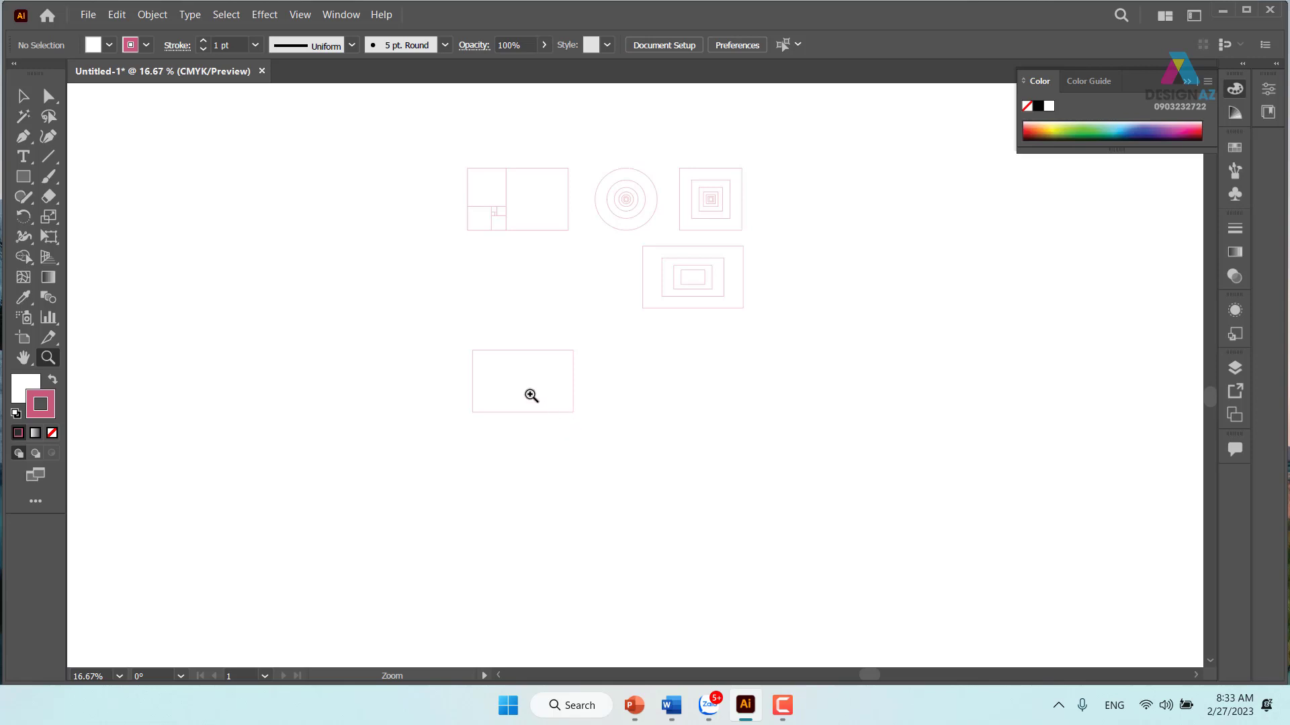
pyautogui.moveTo(472, 338)
pyautogui.mouseDown()
pyautogui.moveTo(723, 466)
pyautogui.moveTo(540, 272)
pyautogui.mouseUp()
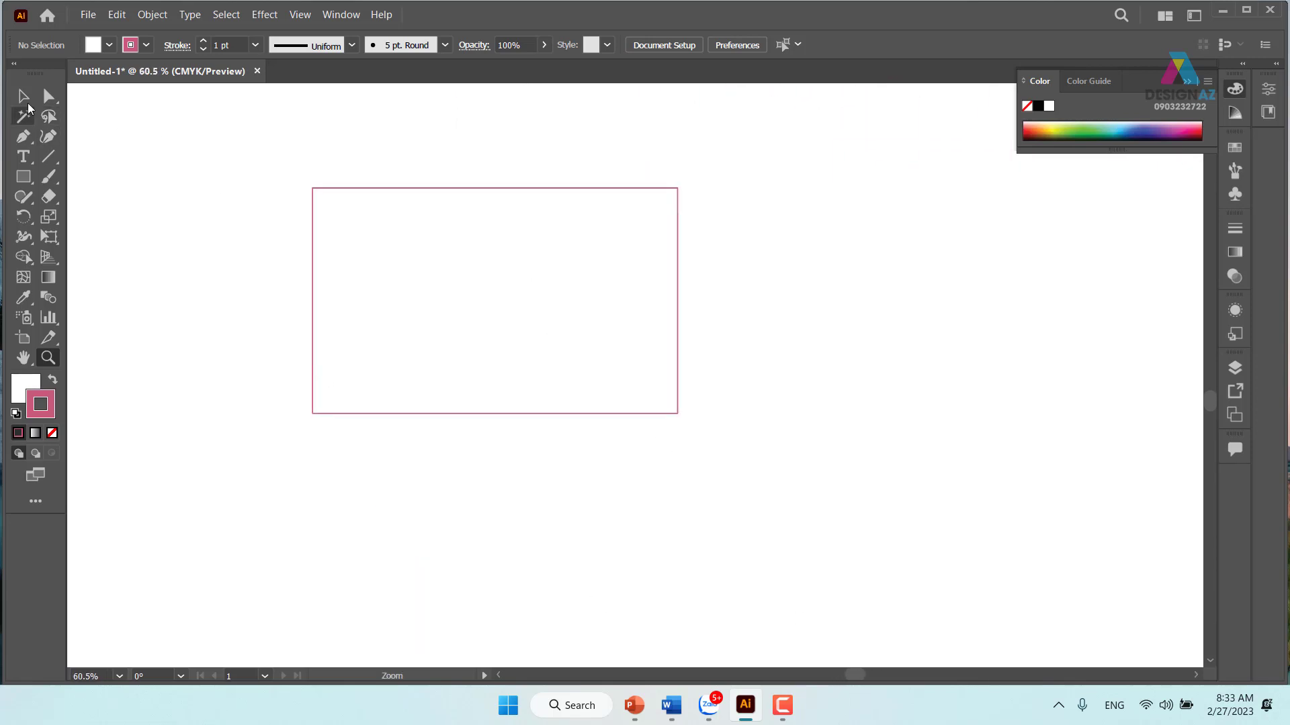
# Copy the rectangle to the right, make the copy 10 cm wide unlinked, and move it into the original.
pyautogui.click(23, 96)
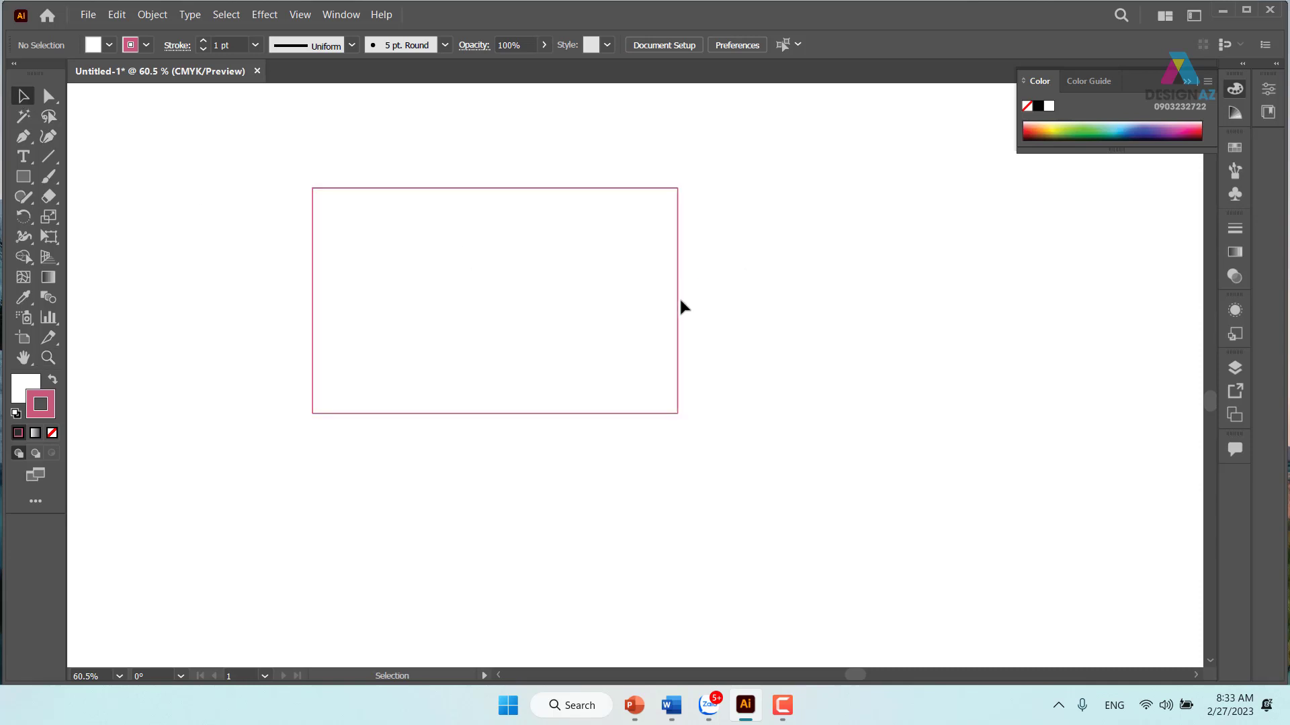
pyautogui.click(678, 300)
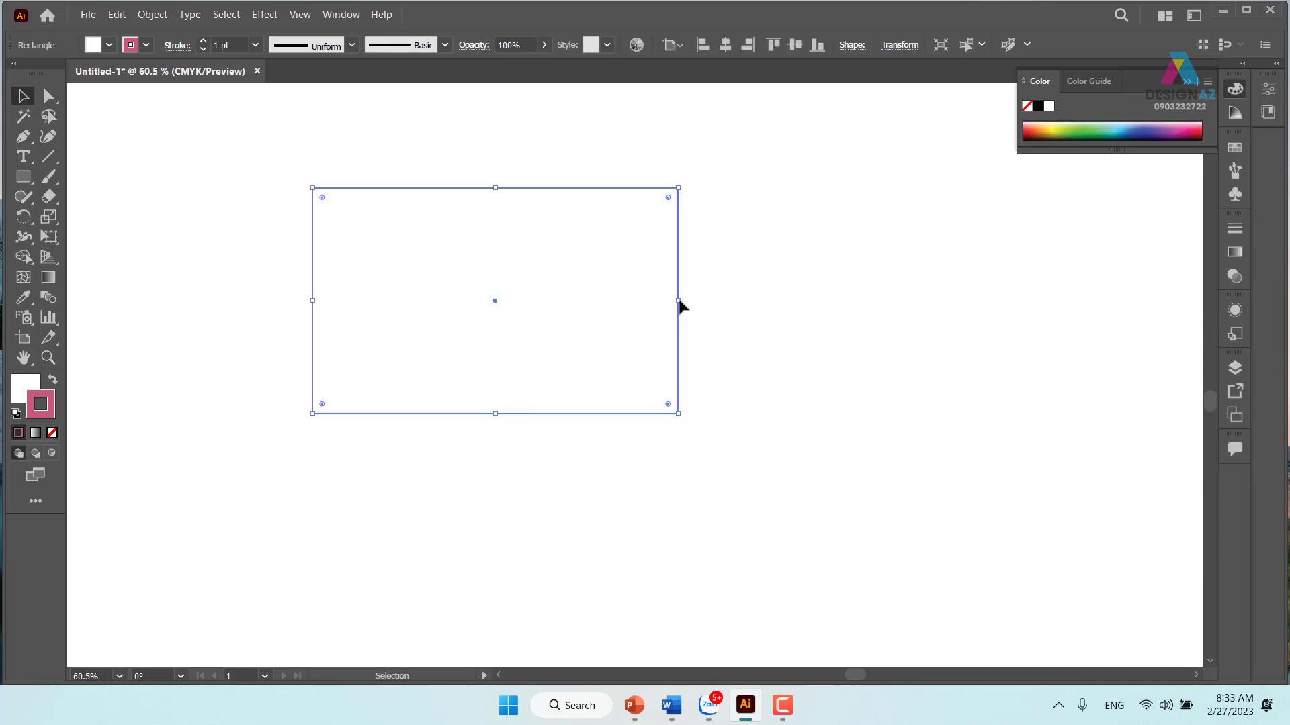
pyautogui.click(765, 265)
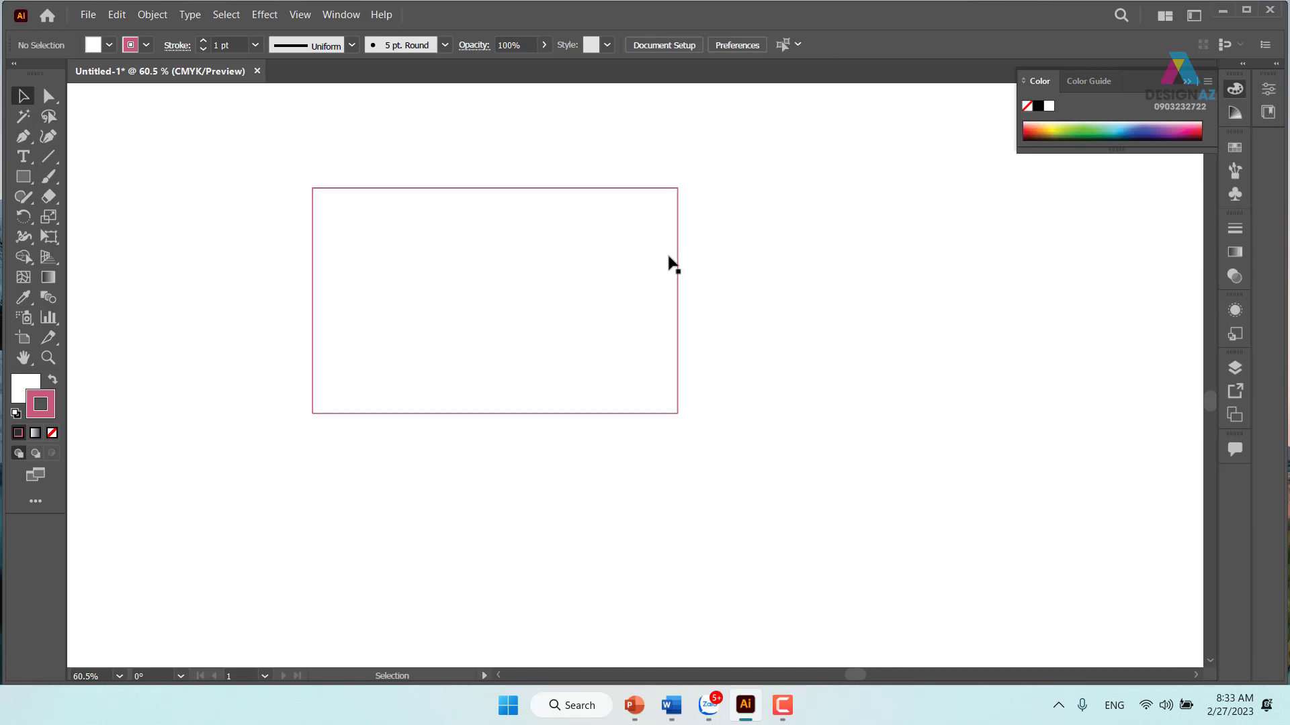
pyautogui.moveTo(312, 268); pyautogui.dragTo(716, 267)
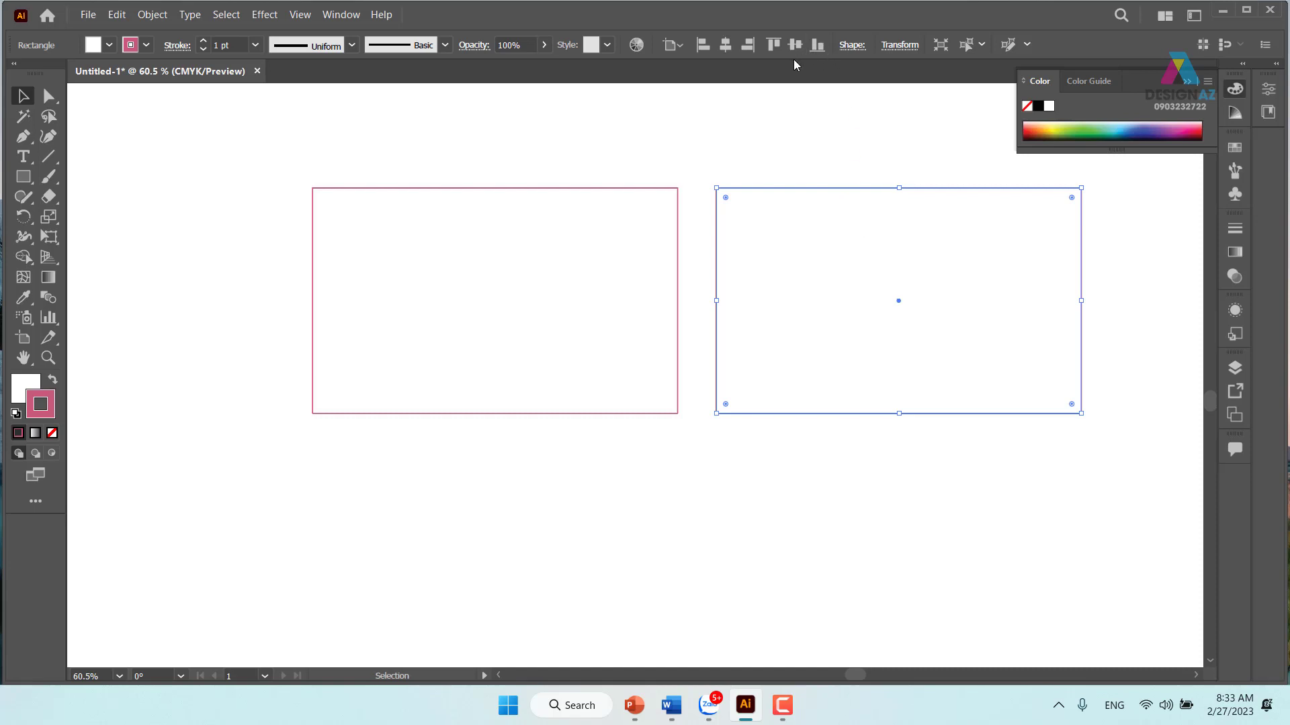
pyautogui.click(898, 46)
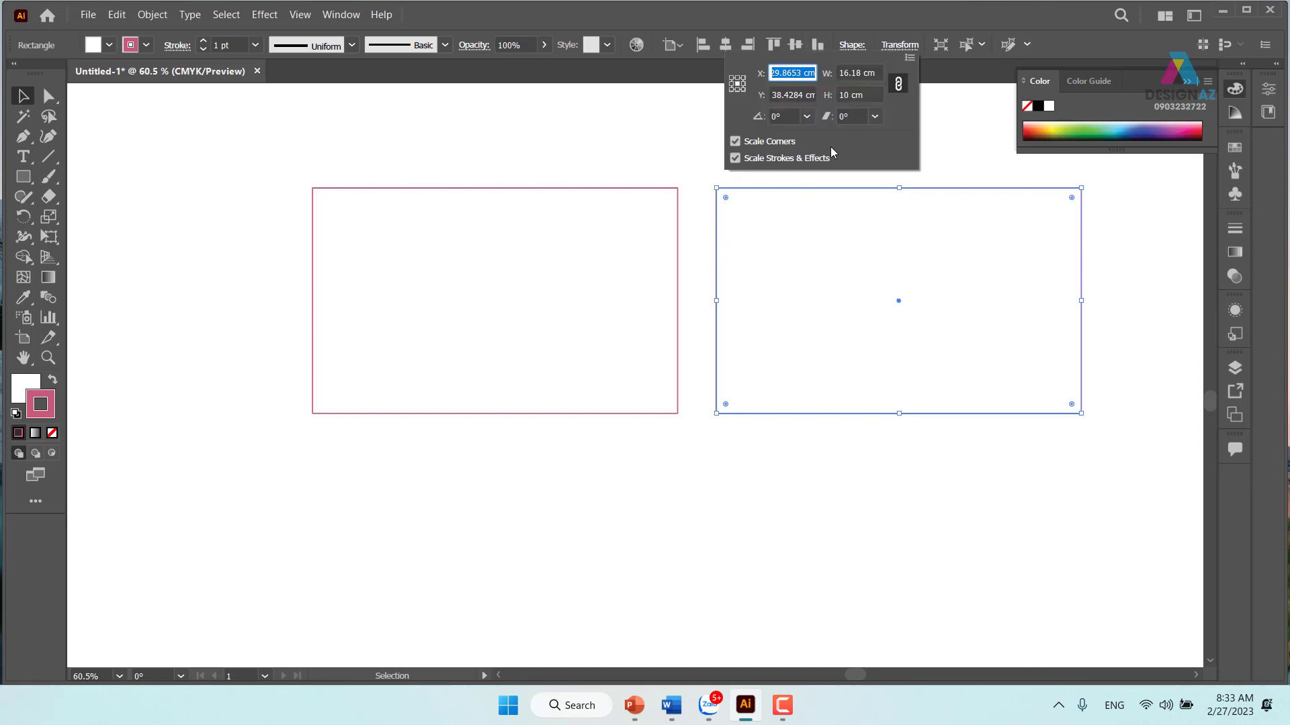
pyautogui.click(877, 72)
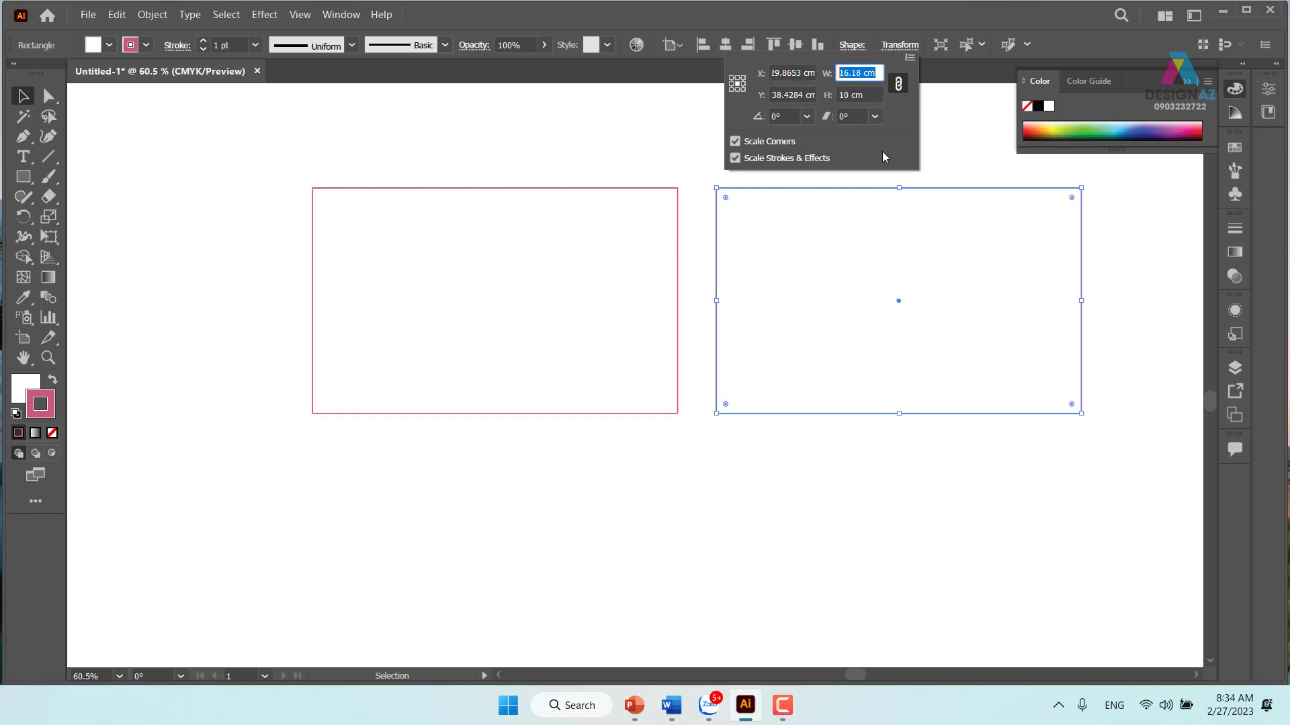
pyautogui.click(898, 83)
pyautogui.write('10')
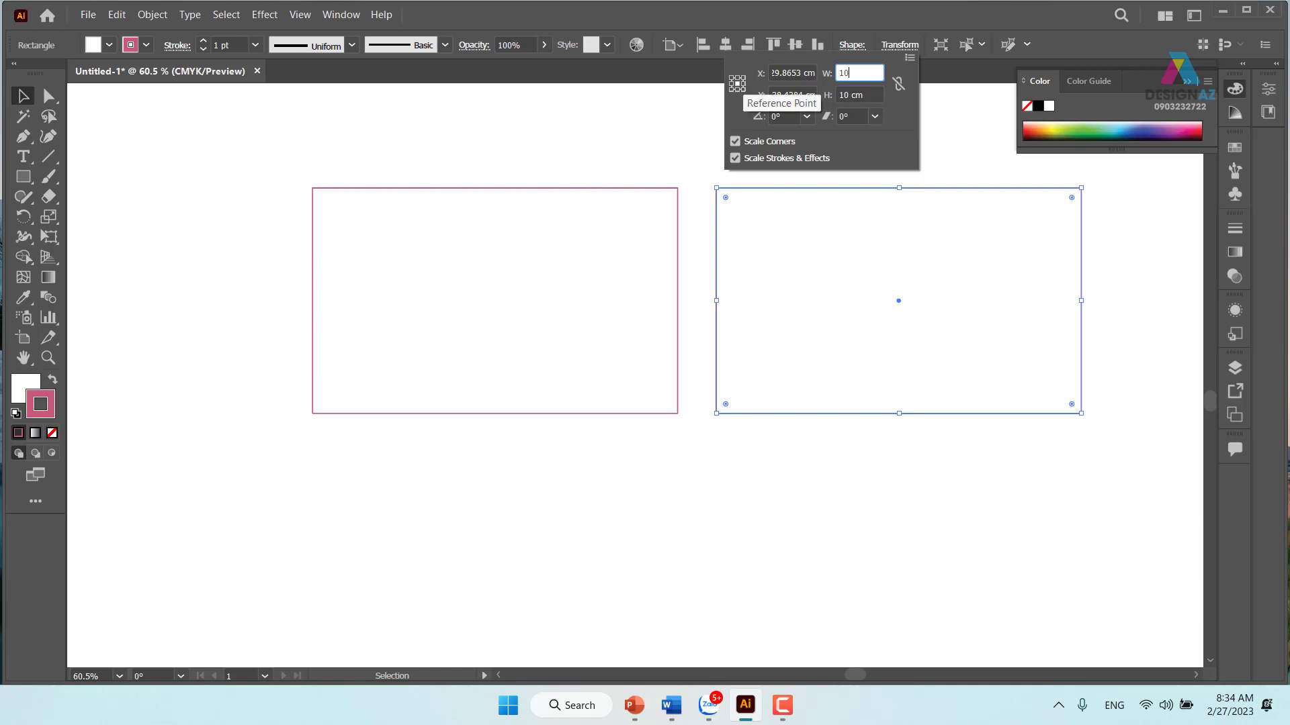
pyautogui.press('Return')
pyautogui.click(896, 328)
pyautogui.moveTo(895, 328); pyautogui.dragTo(575, 282)
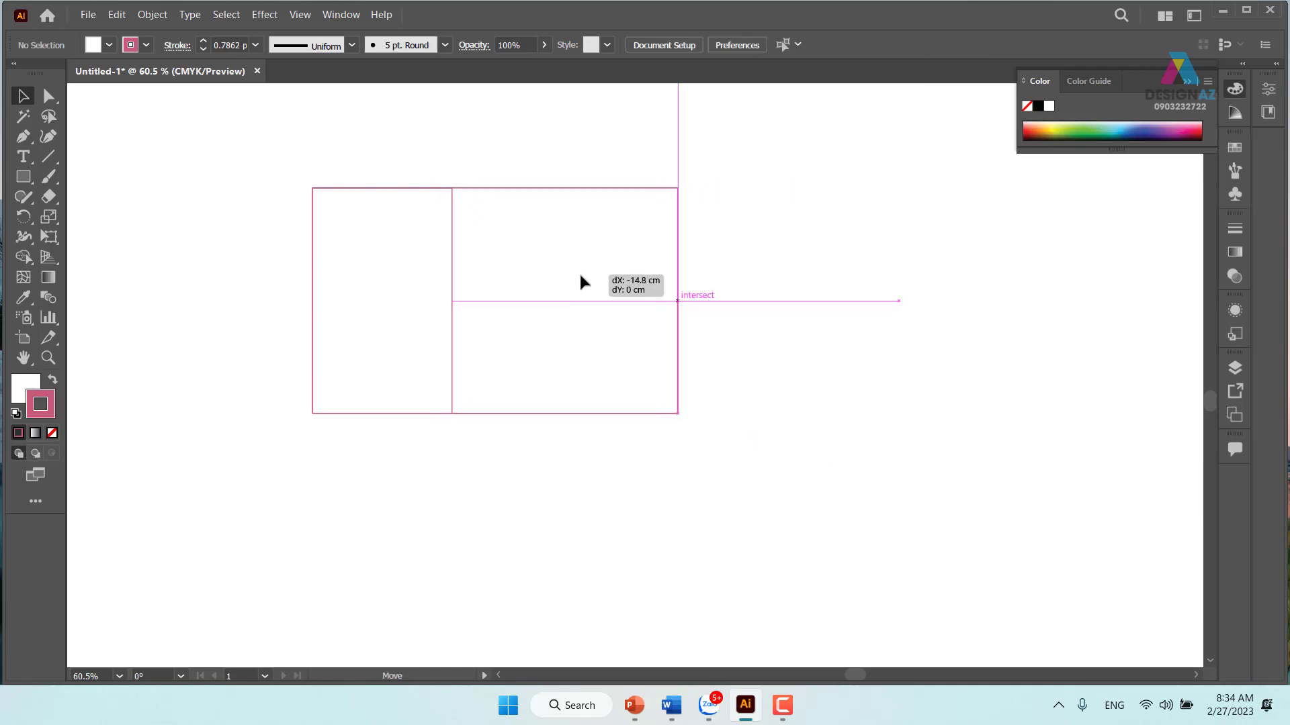
# Align the square to the rectangle's right edge and scale it proportionally to width/1.618.
pyautogui.moveTo(575, 275); pyautogui.dragTo(581, 275)
pyautogui.click(722, 329)
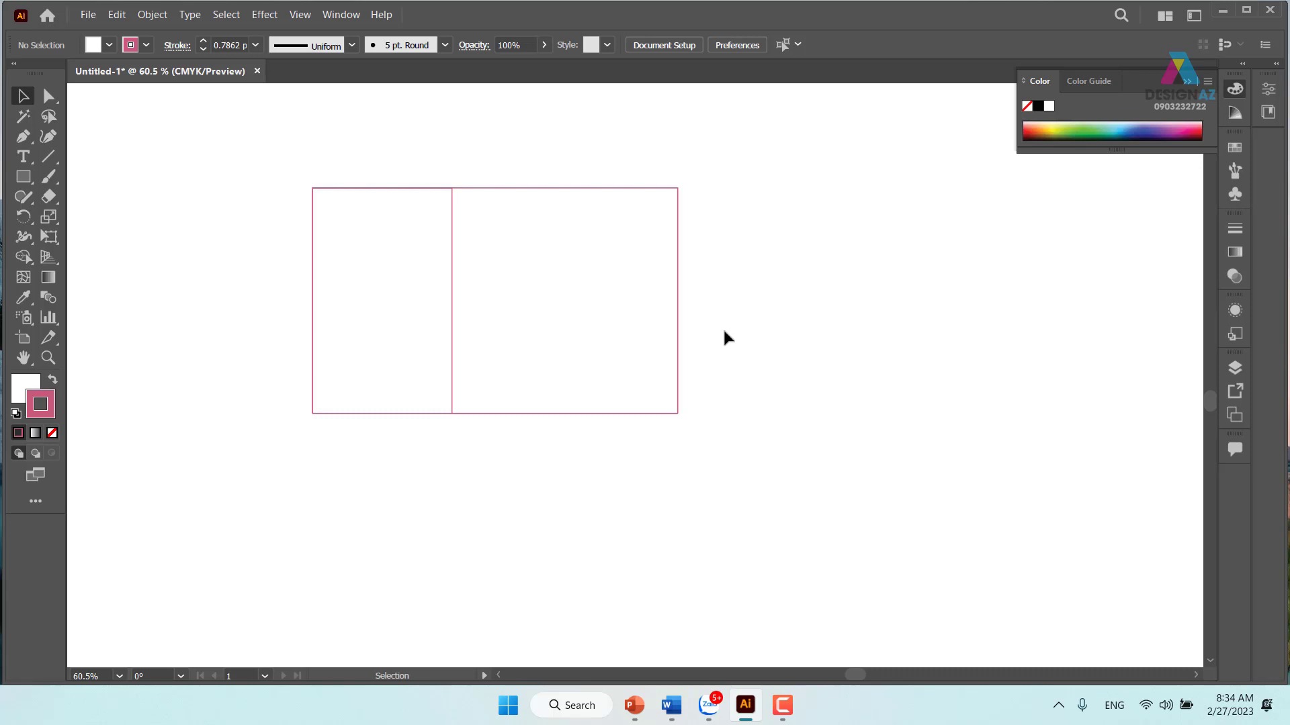
pyautogui.click(656, 216)
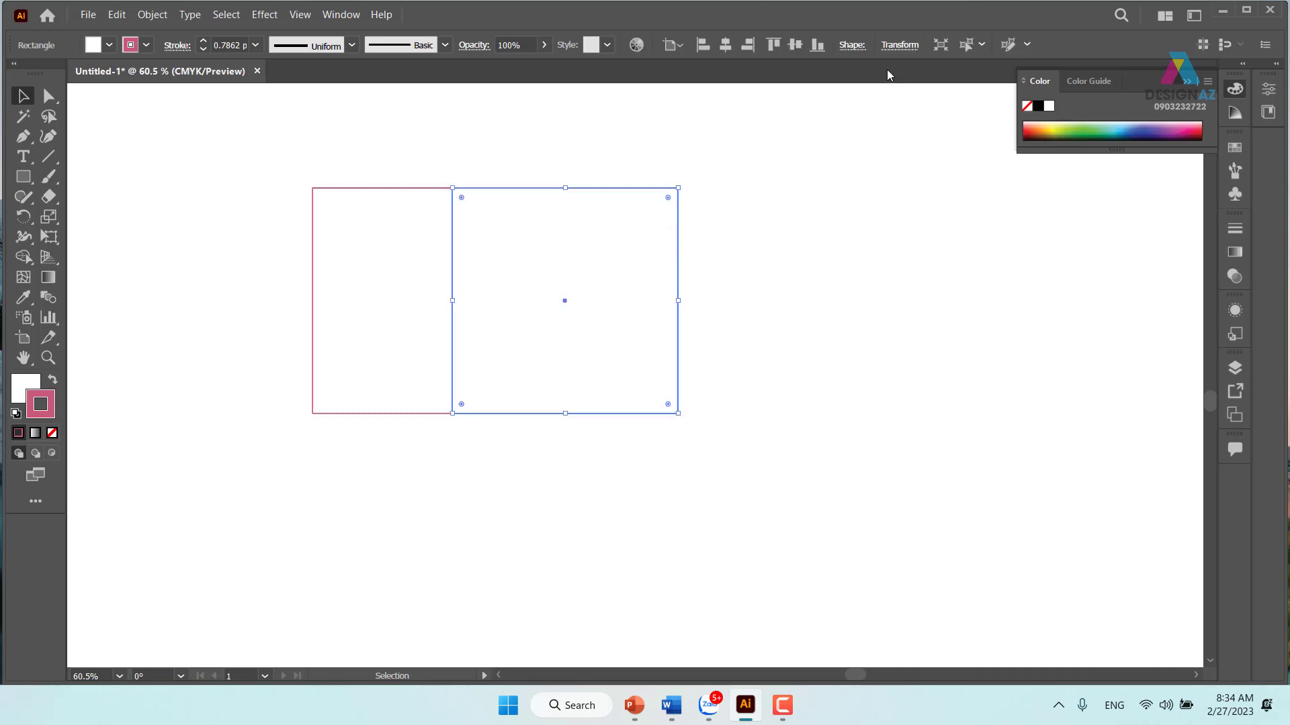
pyautogui.click(900, 44)
pyautogui.click(875, 72)
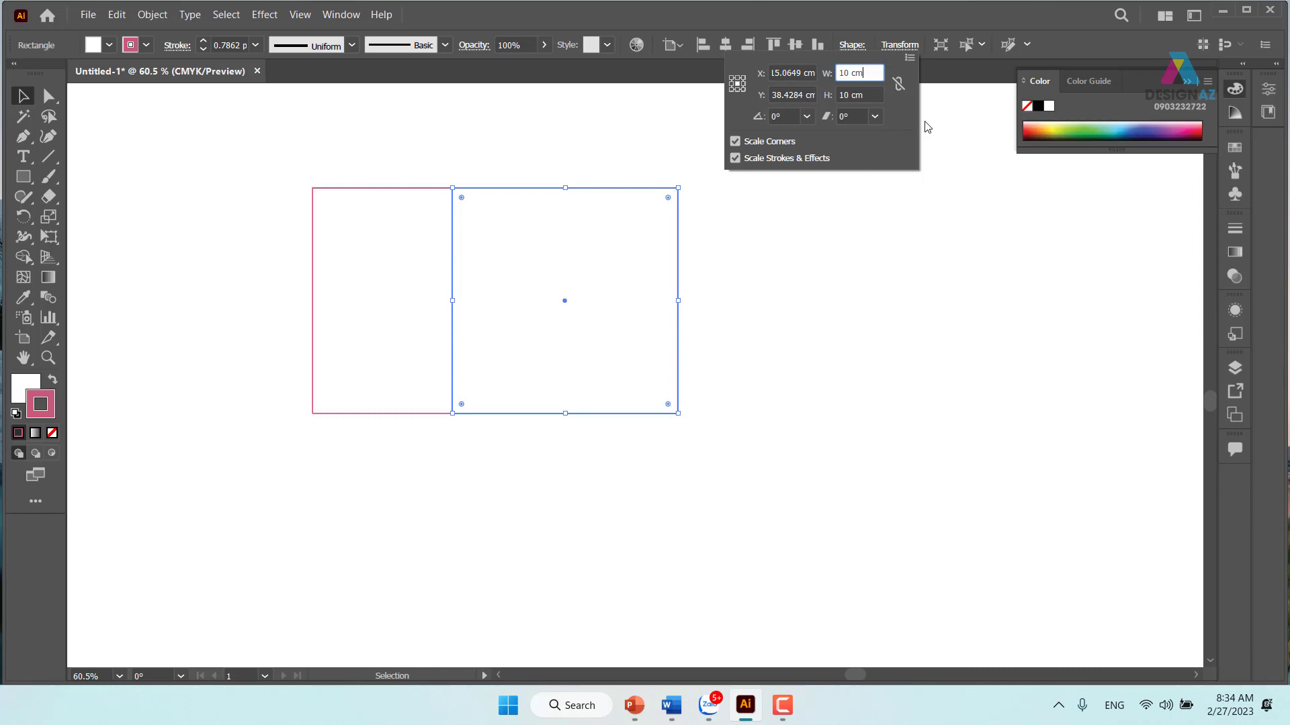
pyautogui.click(898, 83)
pyautogui.write('/1.')
pyautogui.write('618')
pyautogui.press('Return')
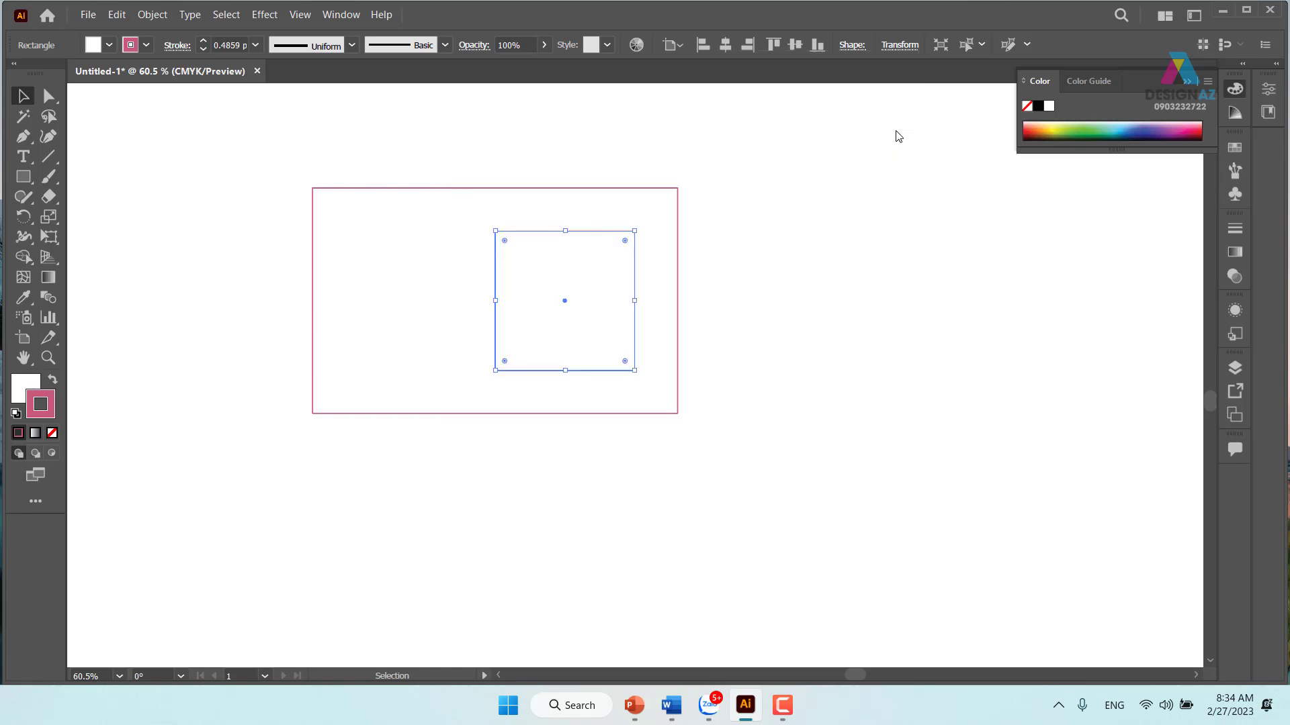
pyautogui.click(773, 329)
pyautogui.click(585, 323)
# Fill the small square with solid grey from the Swatches, swapping stroke to fill.
pyautogui.click(772, 359)
pyautogui.click(563, 333)
pyautogui.click(1233, 148)
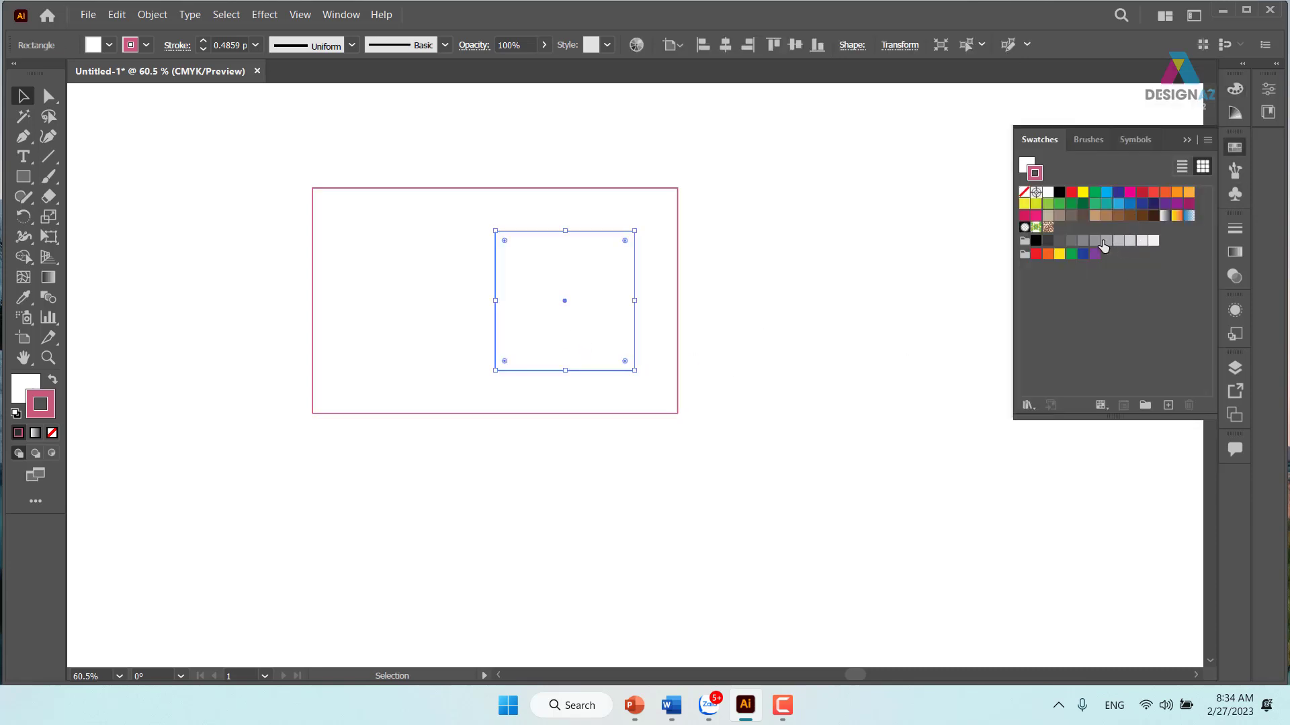
pyautogui.click(1094, 241)
pyautogui.hotkey('shift', 'x')
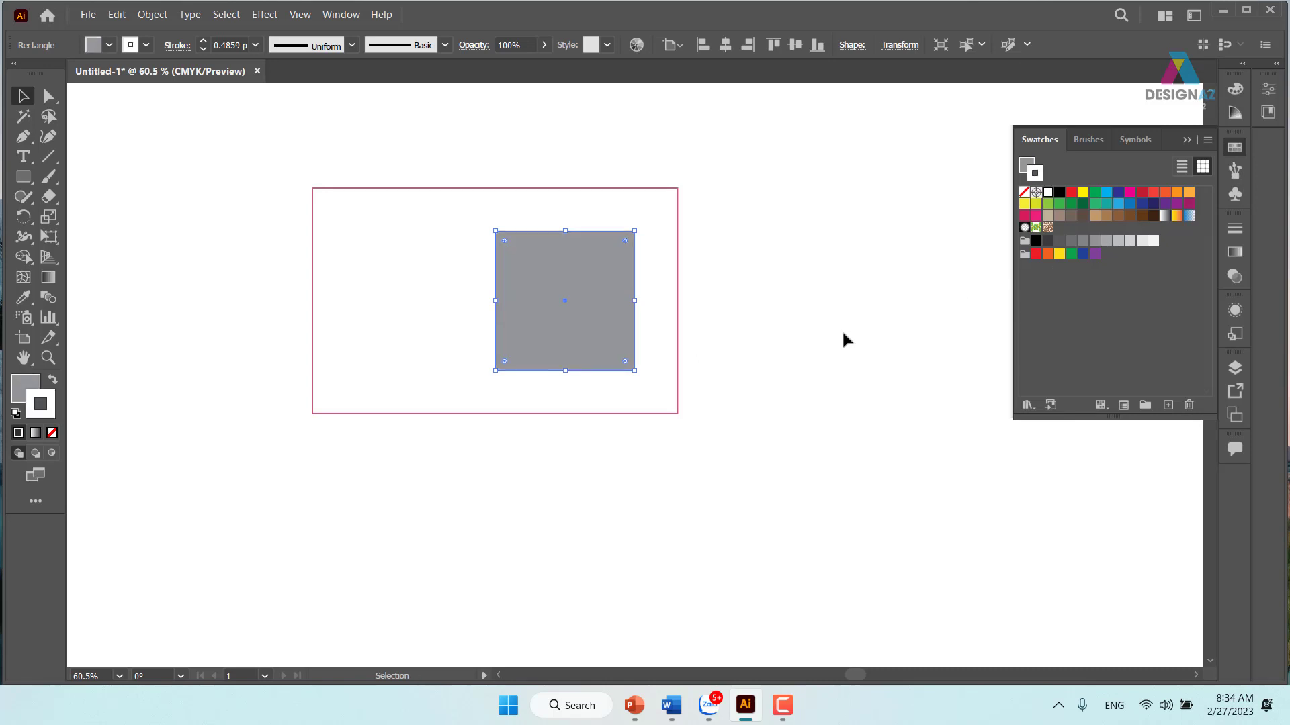
pyautogui.click(843, 340)
pyautogui.hscroll(3, 714, 380)
pyautogui.moveTo(510, 329); pyautogui.dragTo(560, 308)
pyautogui.hscroll(-3, 705, 332)
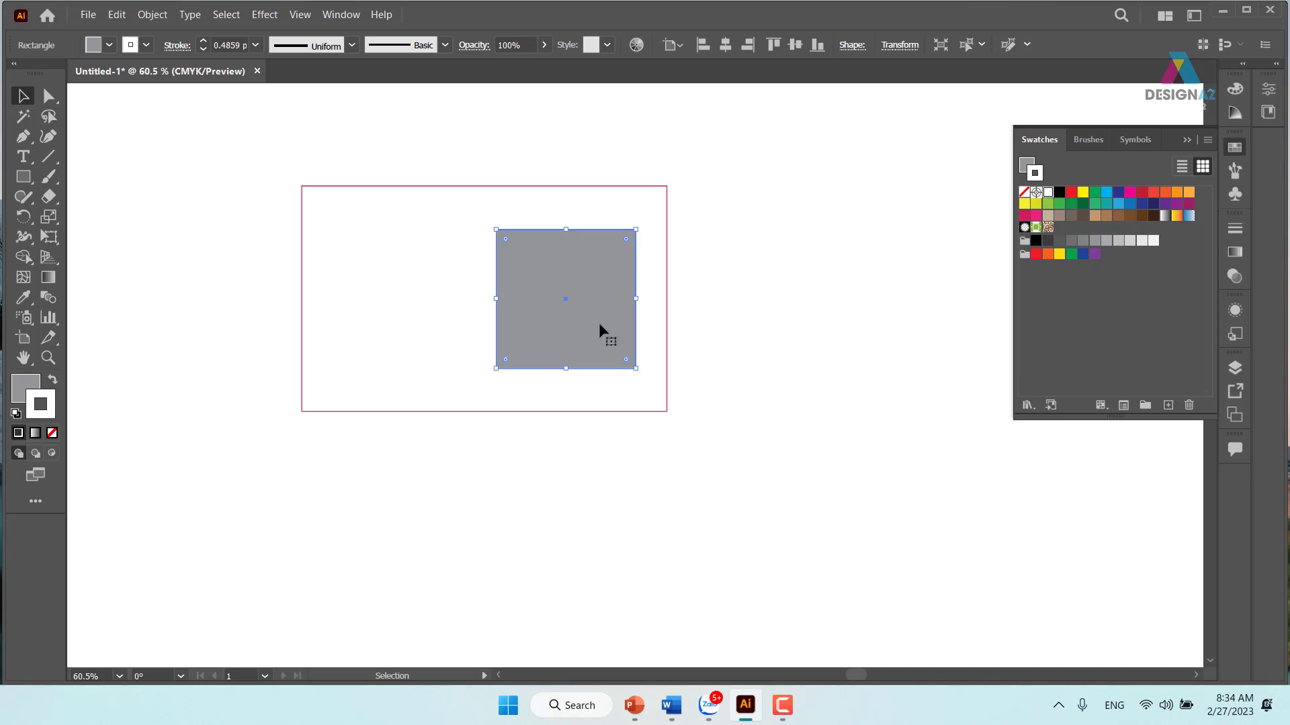
pyautogui.click(23, 156)
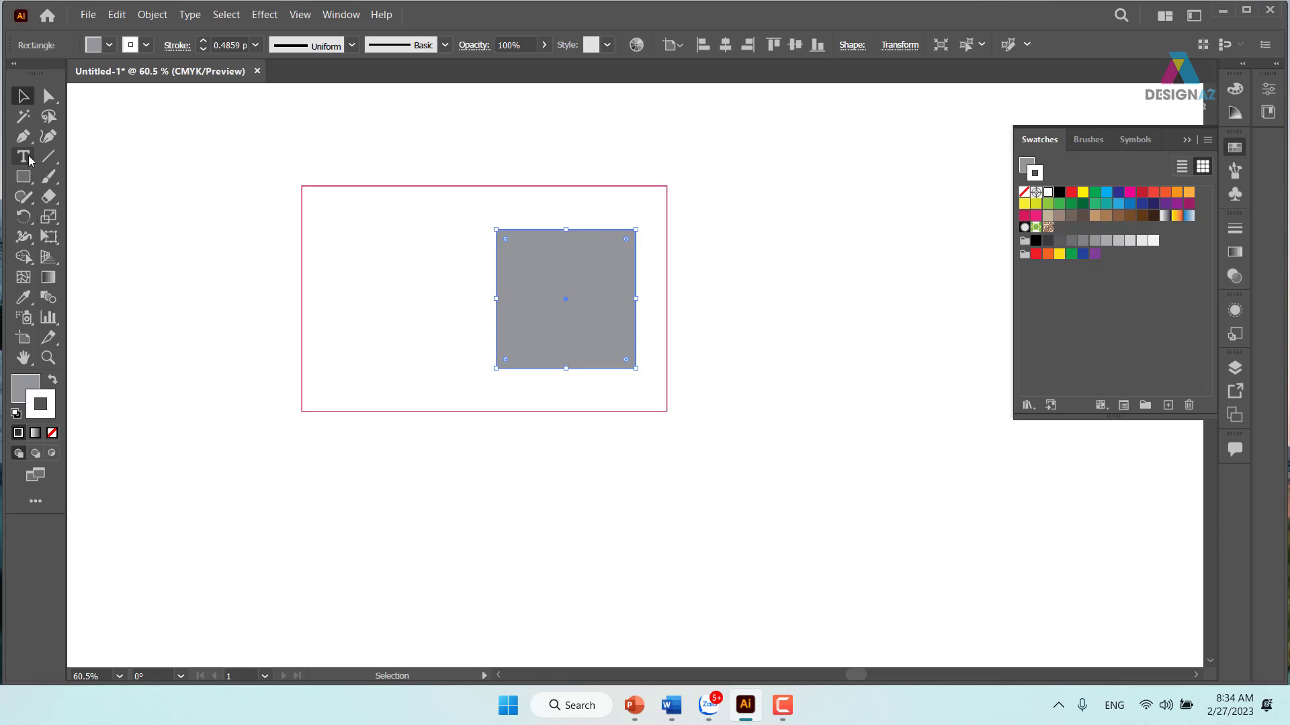
# Type the word 'Ảnh' and enlarge it about four times onto the grey square.
pyautogui.click(170, 214)
pyautogui.press('BackSpace')
pyautogui.write('A')
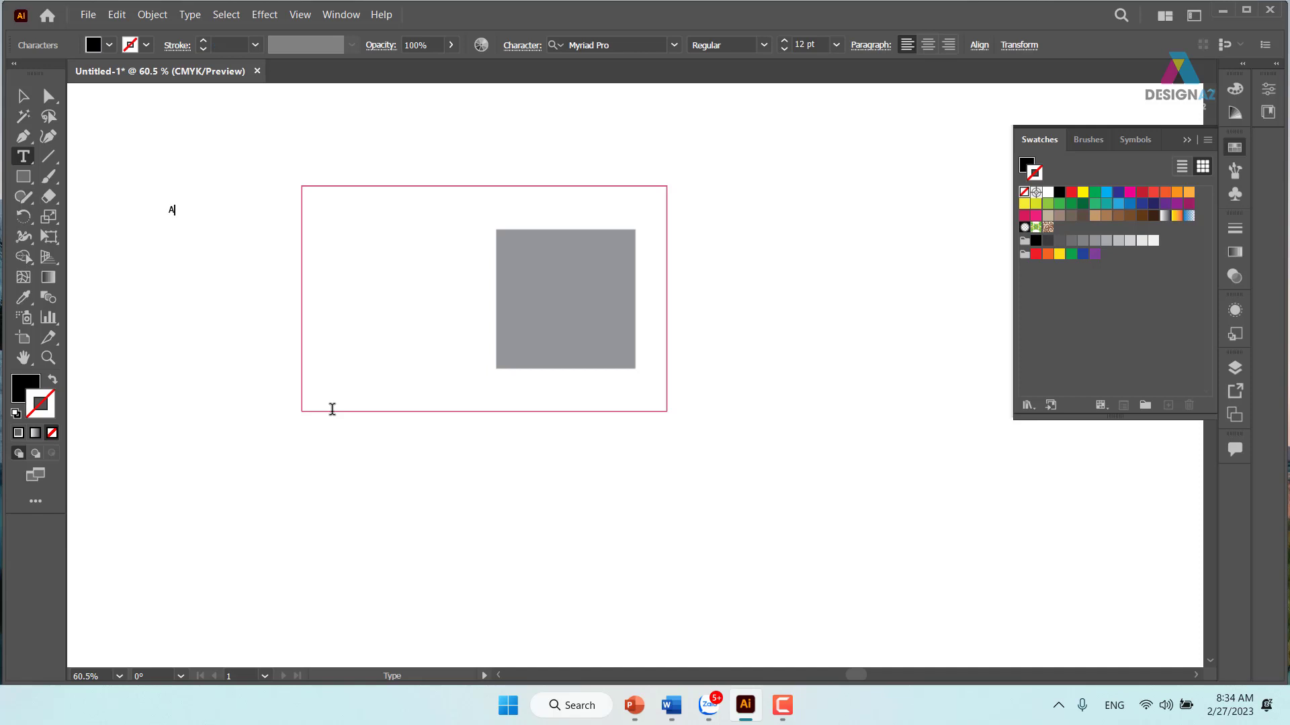
pyautogui.write('nhe')
pyautogui.press('BackSpace')
pyautogui.press('Escape')
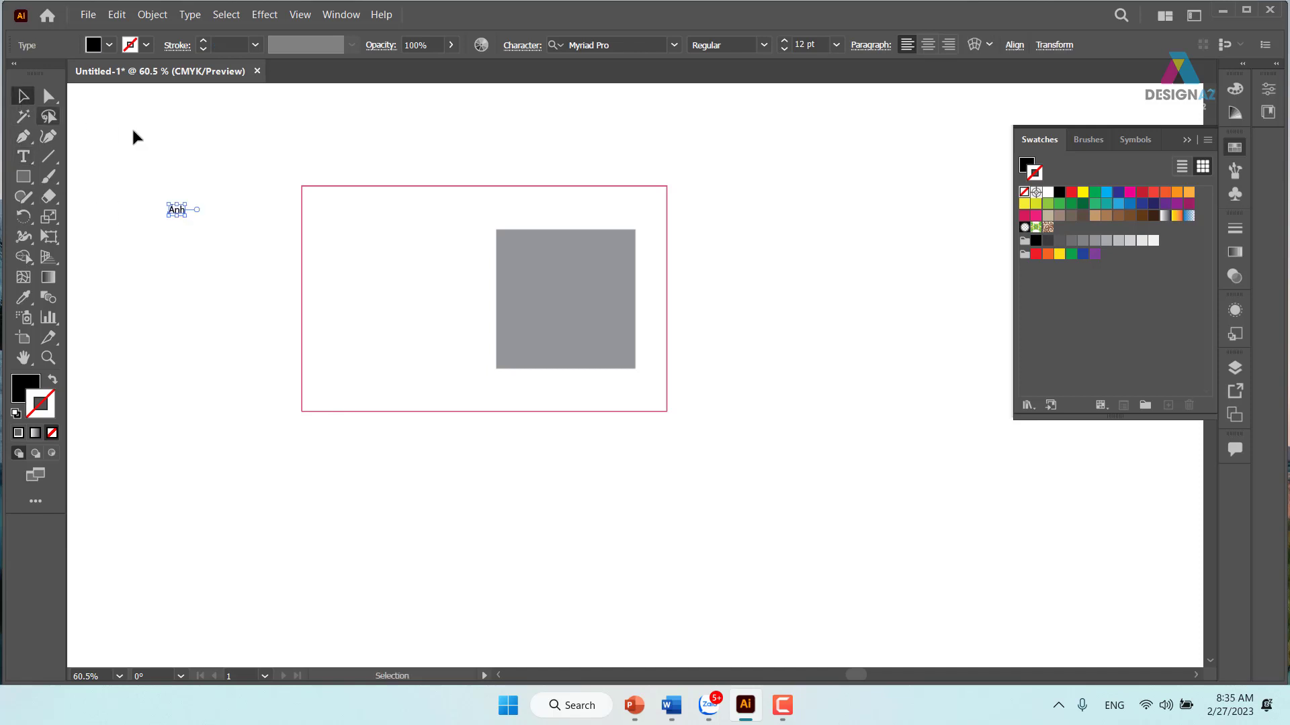
pyautogui.click(132, 126)
pyautogui.click(184, 218)
pyautogui.moveTo(185, 216)
pyautogui.mouseDown()
pyautogui.moveTo(236, 249)
pyautogui.moveTo(579, 314)
pyautogui.mouseUp()
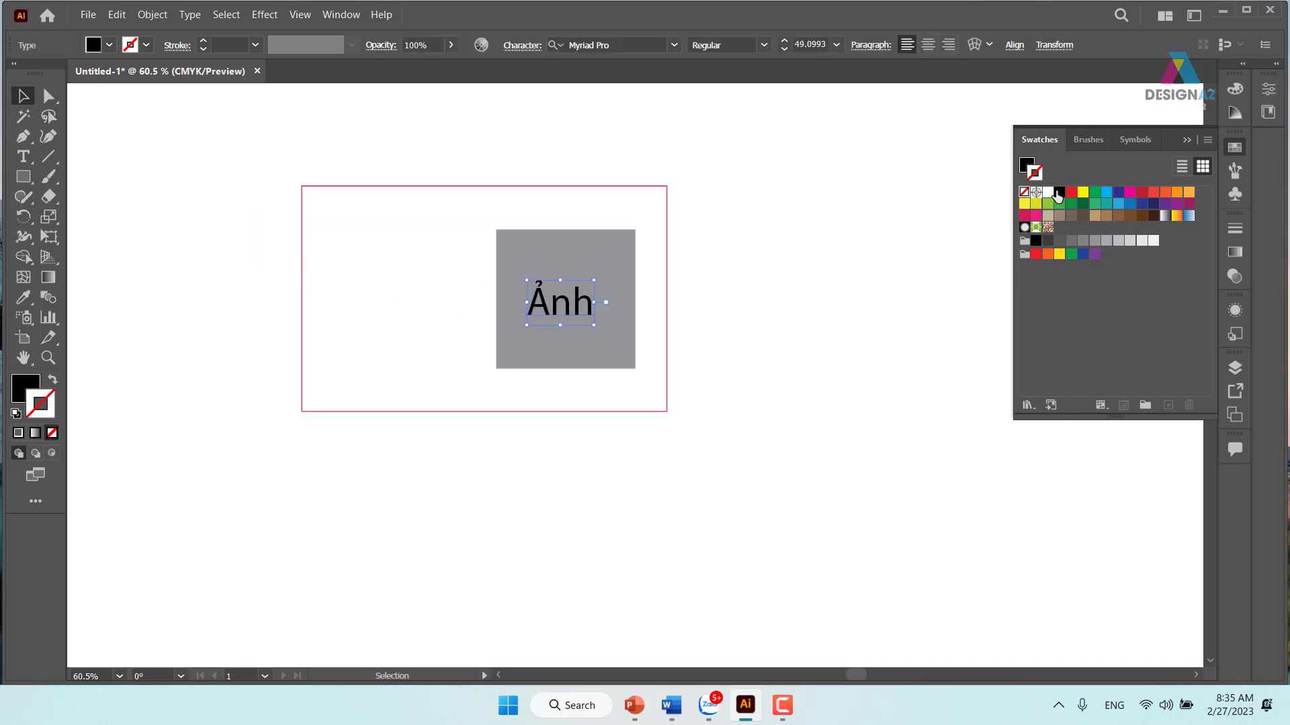
pyautogui.click(670, 264)
pyautogui.click(628, 282)
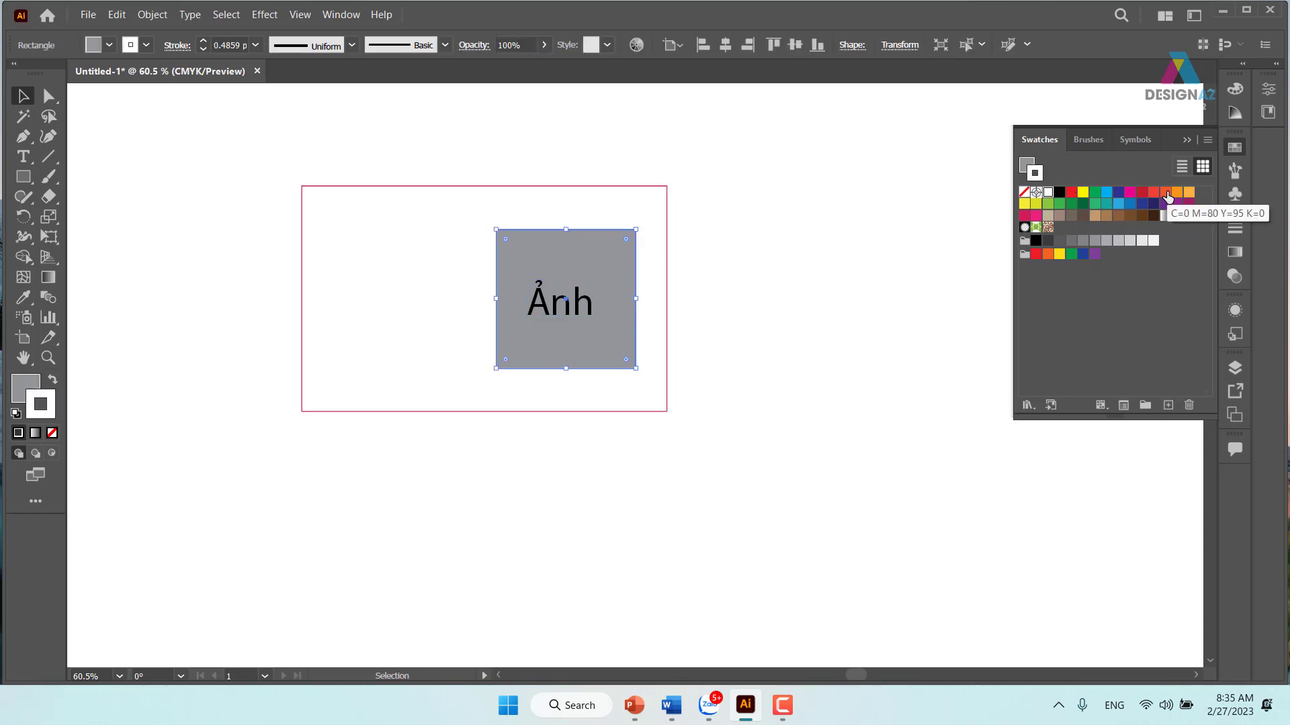
# Fill the square orange and make the Ảnh text white.
pyautogui.click(1167, 197)
pyautogui.click(943, 246)
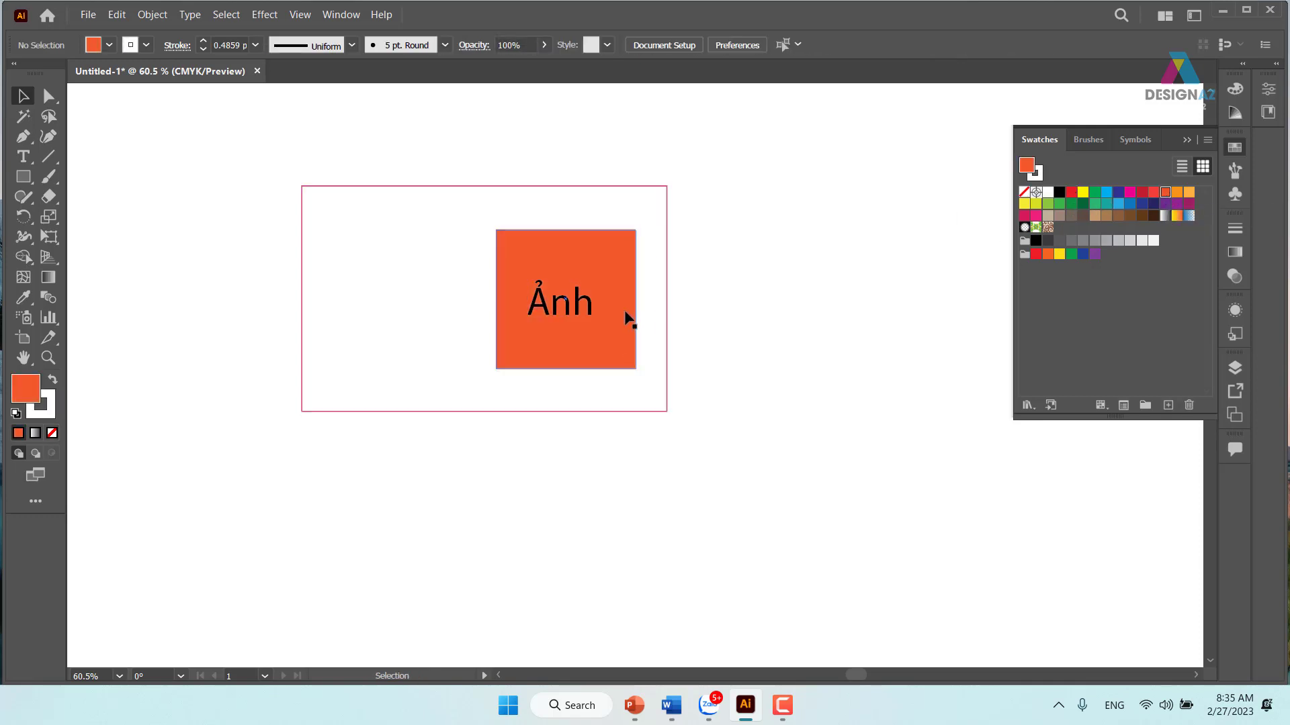
pyautogui.click(579, 304)
pyautogui.click(1048, 192)
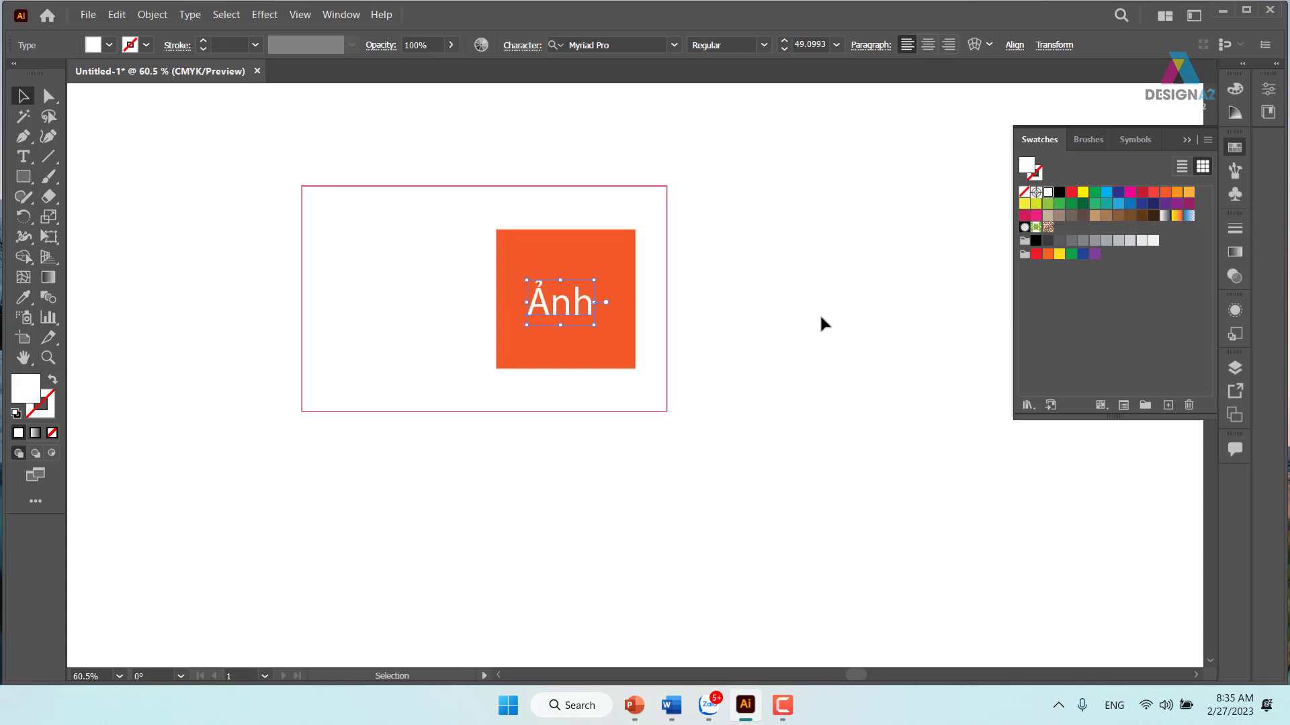
pyautogui.click(738, 312)
# Centre the Ảnh text horizontally on the orange square.
pyautogui.click(585, 305)
pyautogui.keyDown('shift'); pyautogui.click(621, 261); pyautogui.keyUp('shift')
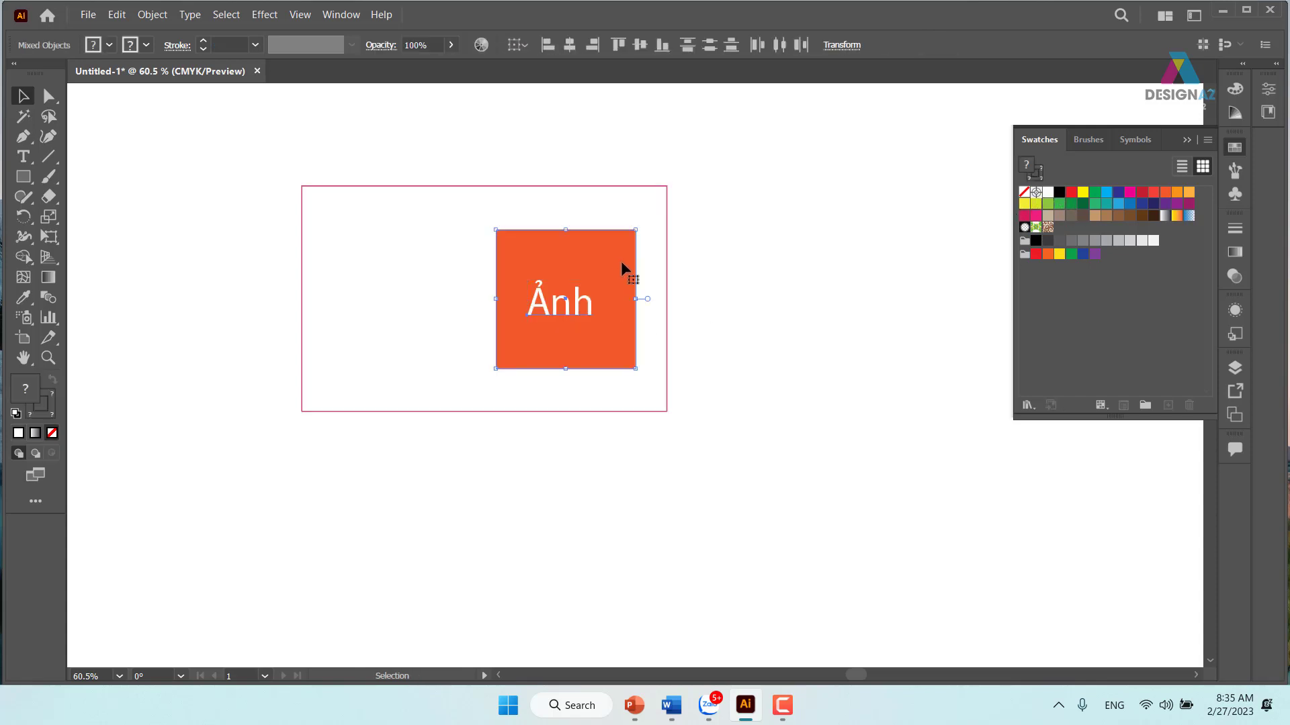
pyautogui.click(571, 49)
pyautogui.click(780, 276)
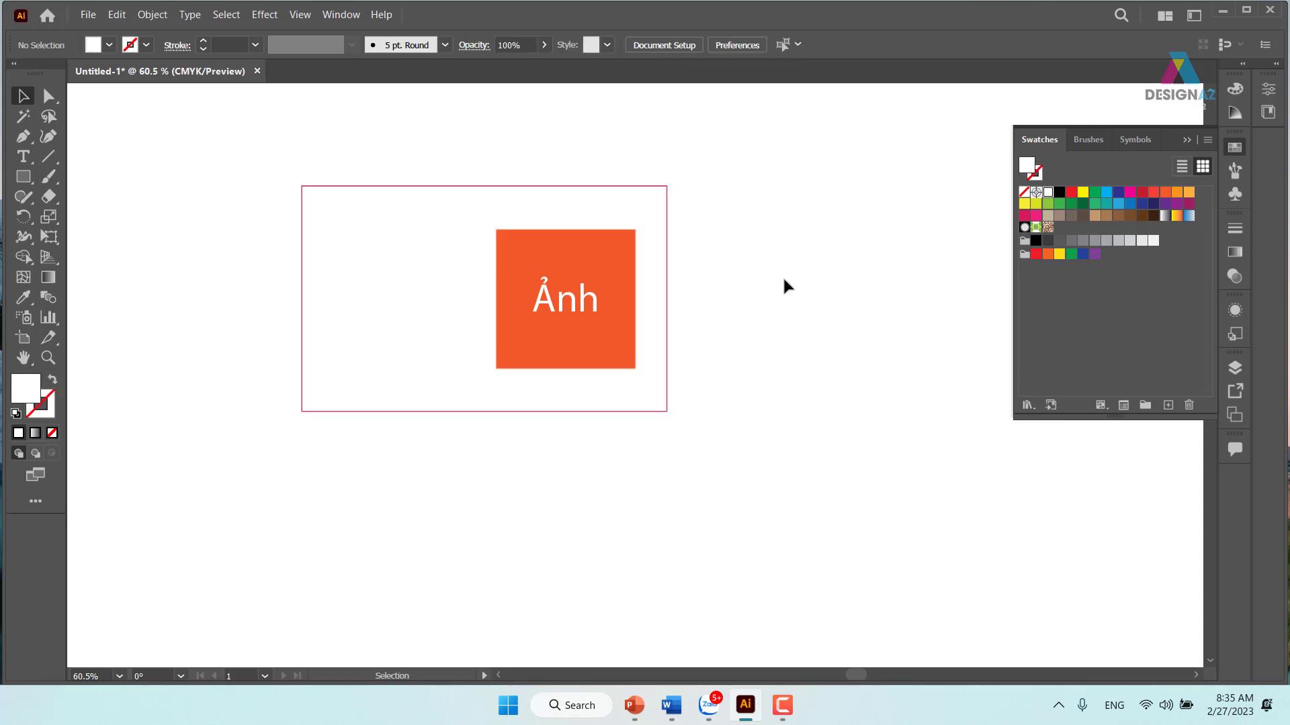
pyautogui.click(571, 313)
pyautogui.click(789, 296)
# Zoom out and copy a small inner square down toward the orange square.
pyautogui.hotkey('ctrl', '-')
pyautogui.hotkey('ctrl', '-')
pyautogui.hotkey('ctrl', '-')
pyautogui.hotkey('ctrl', '-')
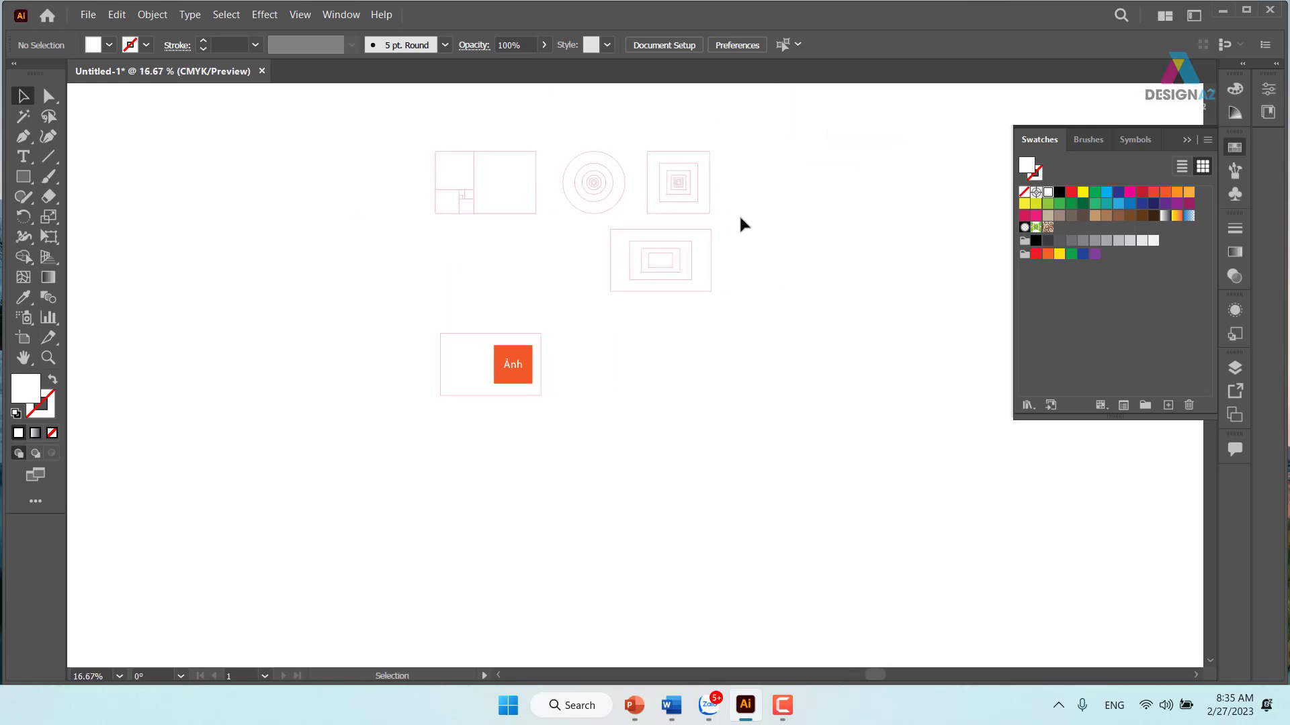
pyautogui.press('z')
pyautogui.moveTo(739, 222); pyautogui.dragTo(760, 231)
pyautogui.press('v')
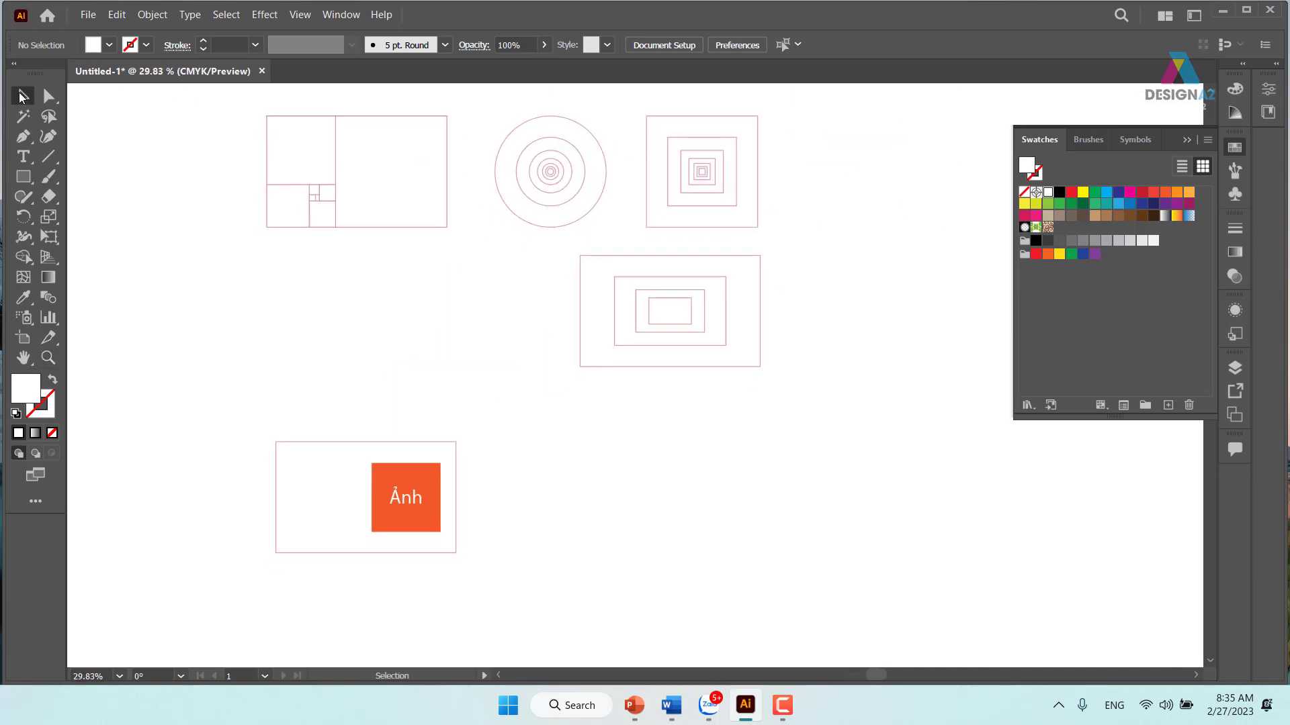
pyautogui.moveTo(703, 178)
pyautogui.mouseDown()
pyautogui.moveTo(470, 500)
pyautogui.moveTo(453, 505)
pyautogui.moveTo(743, 378)
pyautogui.moveTo(696, 374)
pyautogui.mouseUp()
pyautogui.press('z')
pyautogui.click(23, 96)
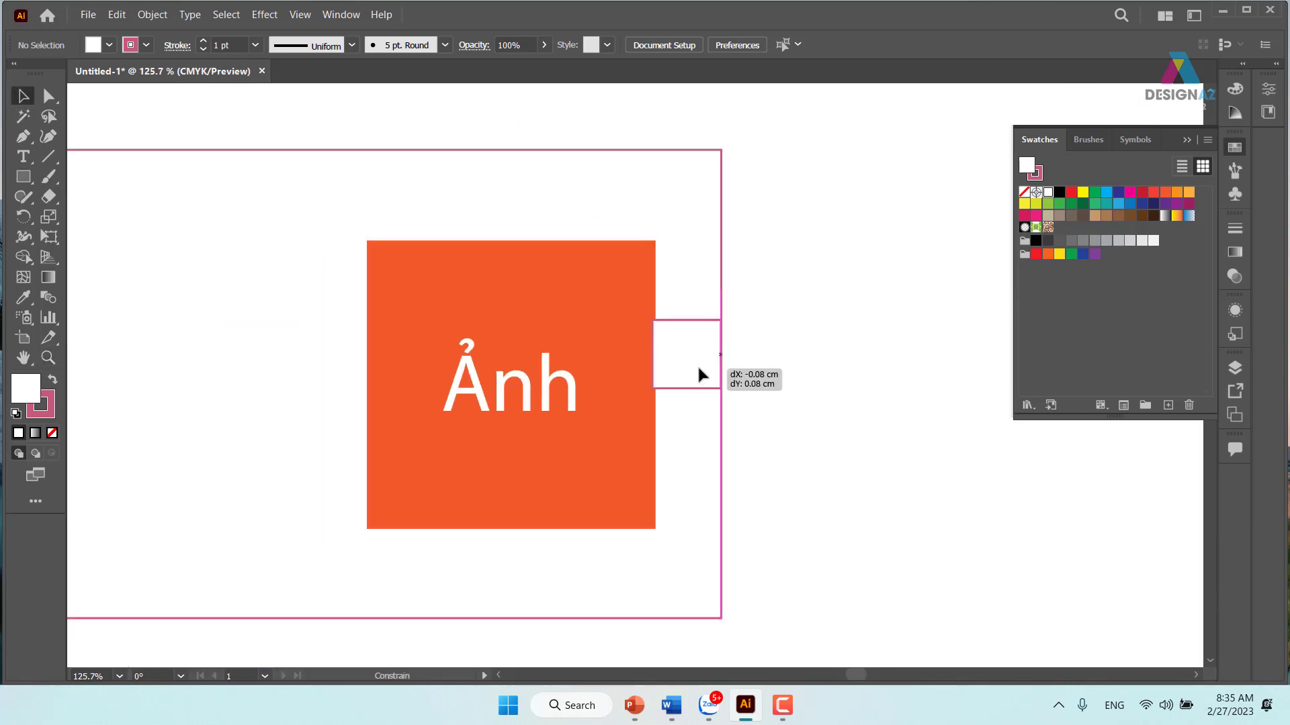
pyautogui.press('space')
pyautogui.moveTo(803, 423); pyautogui.dragTo(907, 366)
# Nudge the orange Ảnh square slightly left and zoom out to the whole artboard.
pyautogui.click(730, 390)
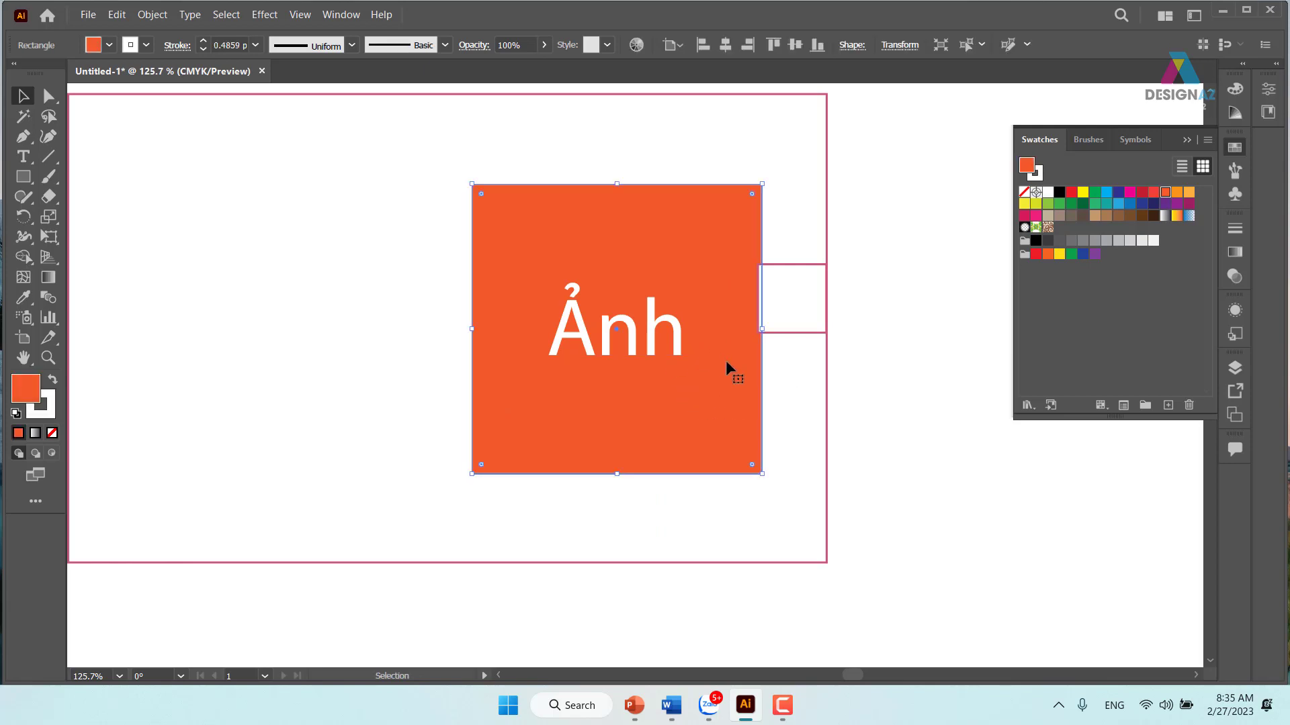
pyautogui.moveTo(726, 363); pyautogui.dragTo(721, 363)
pyautogui.click(955, 426)
pyautogui.click(612, 341)
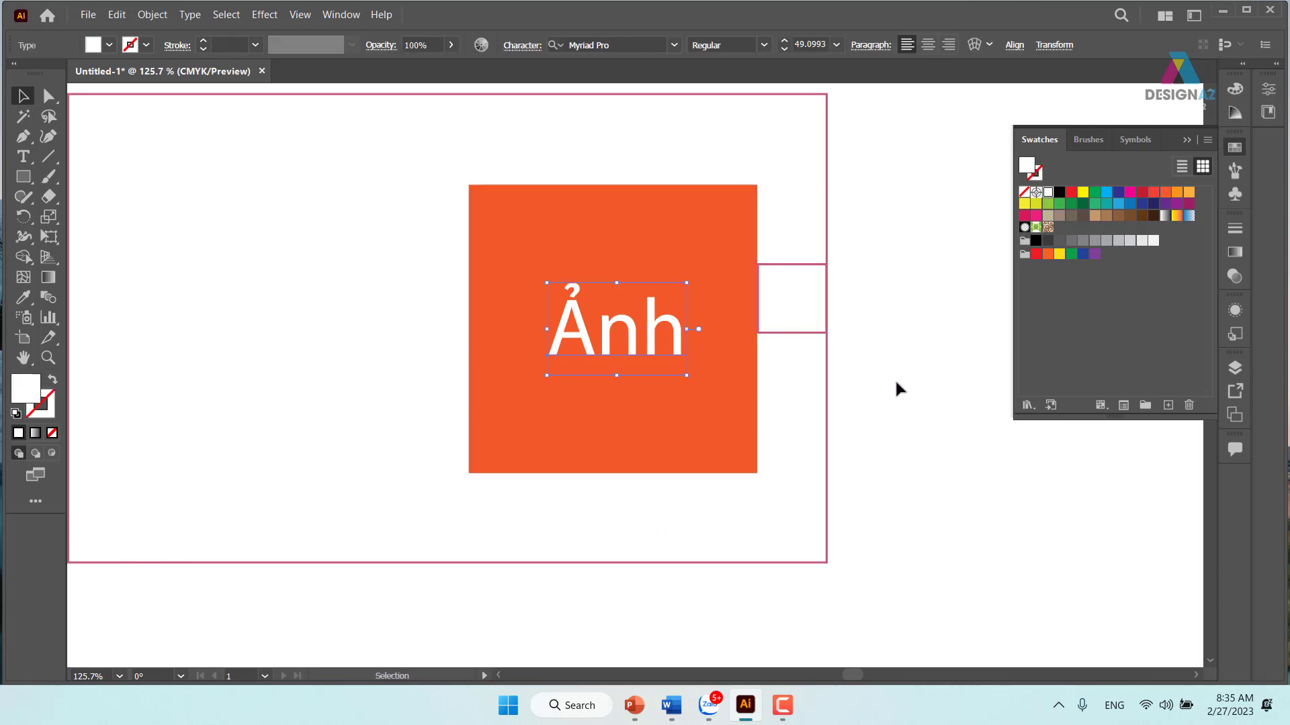
pyautogui.click(831, 421)
pyautogui.moveTo(832, 420); pyautogui.dragTo(878, 406)
pyautogui.hotkey('ctrl', '-')
pyautogui.hotkey('ctrl', '-')
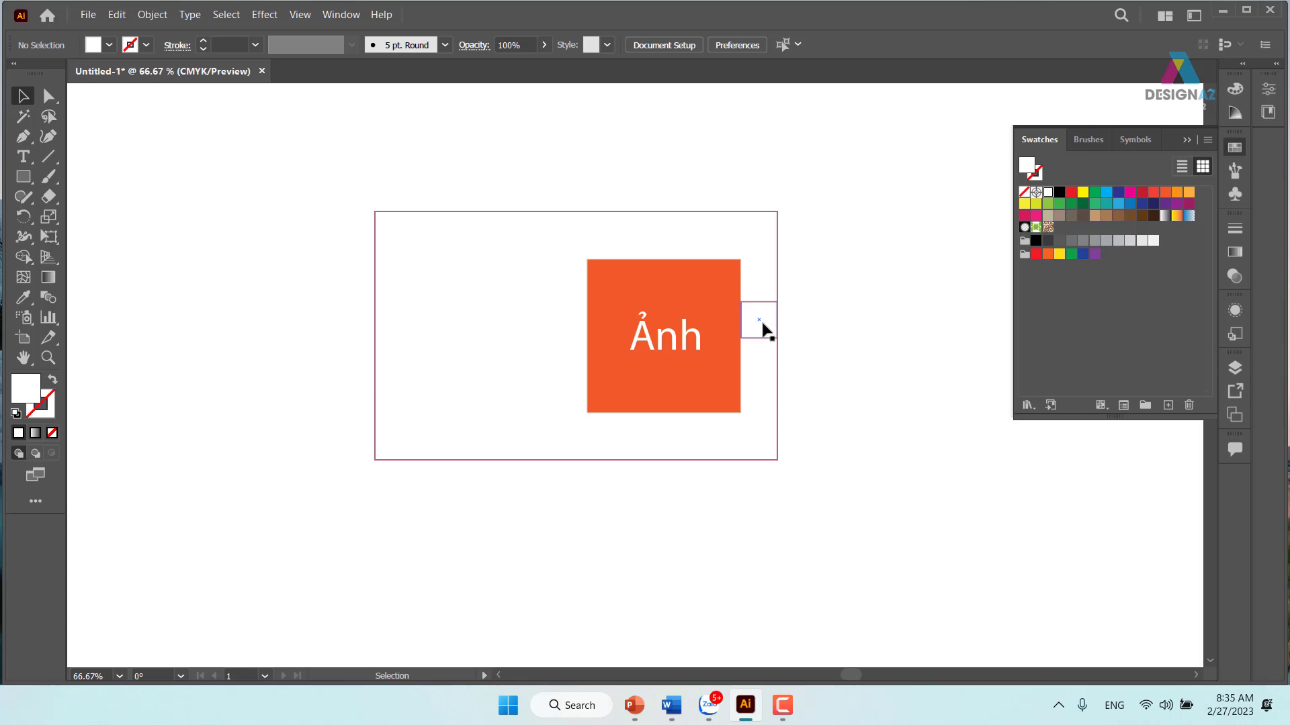
# Copy a small rectangle to the artboard's left edge, then delete both small rectangles.
pyautogui.moveTo(766, 336); pyautogui.dragTo(399, 364)
pyautogui.moveTo(901, 504); pyautogui.dragTo(851, 493)
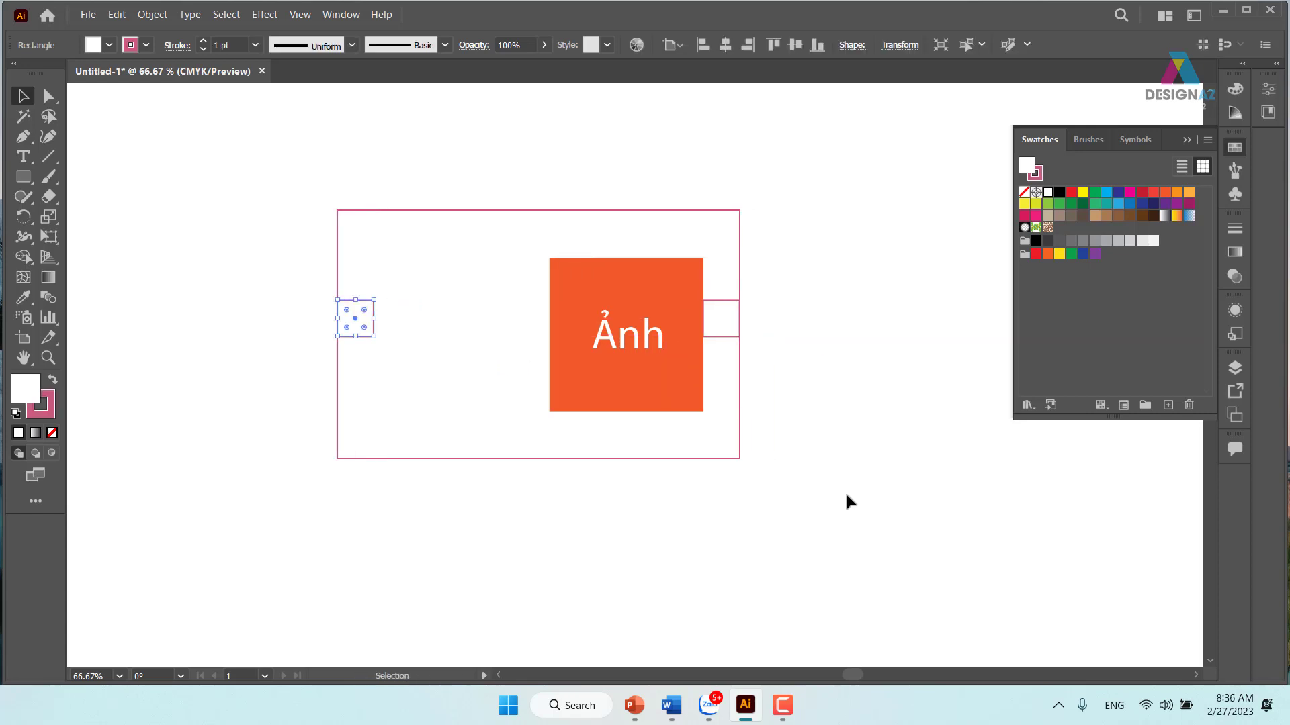
pyautogui.click(806, 360)
pyautogui.moveTo(811, 349); pyautogui.dragTo(792, 351)
pyautogui.click(655, 341)
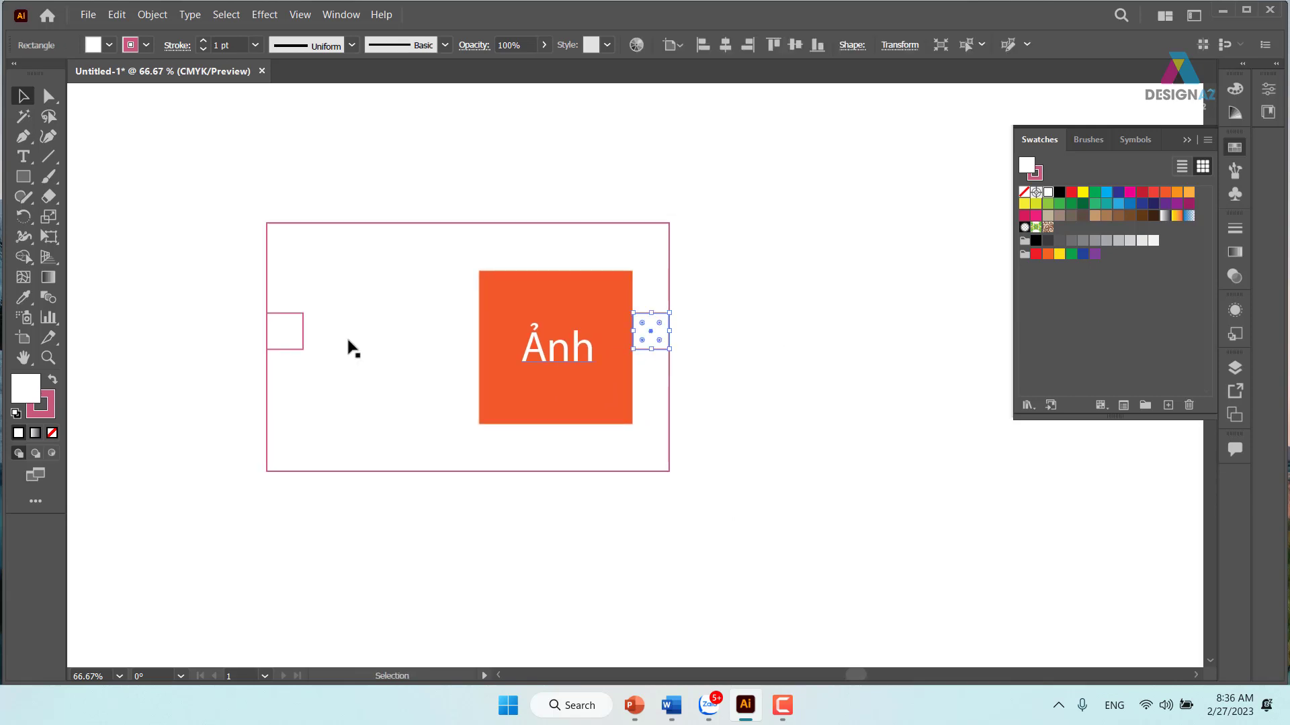
pyautogui.click(294, 334)
pyautogui.press('Delete')
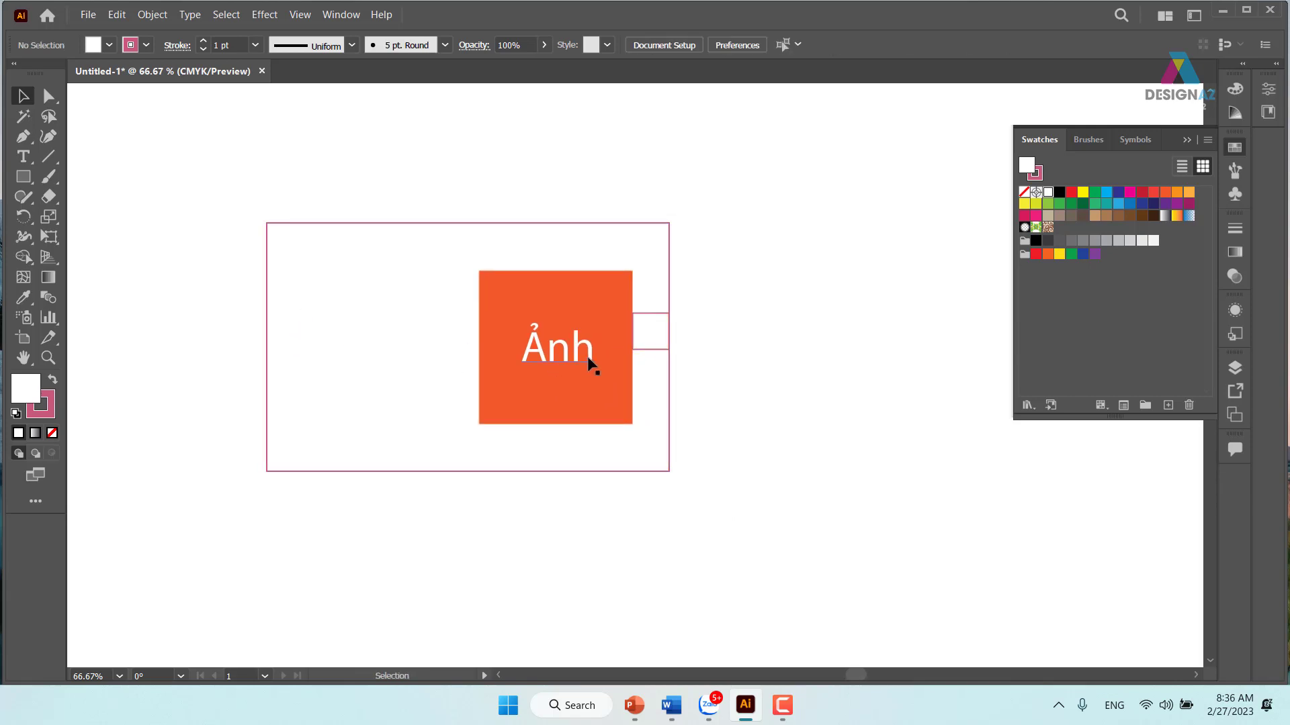
pyautogui.click(649, 347)
pyautogui.press('Delete')
# Duplicate the orange square to the frame's left end.
pyautogui.click(602, 295)
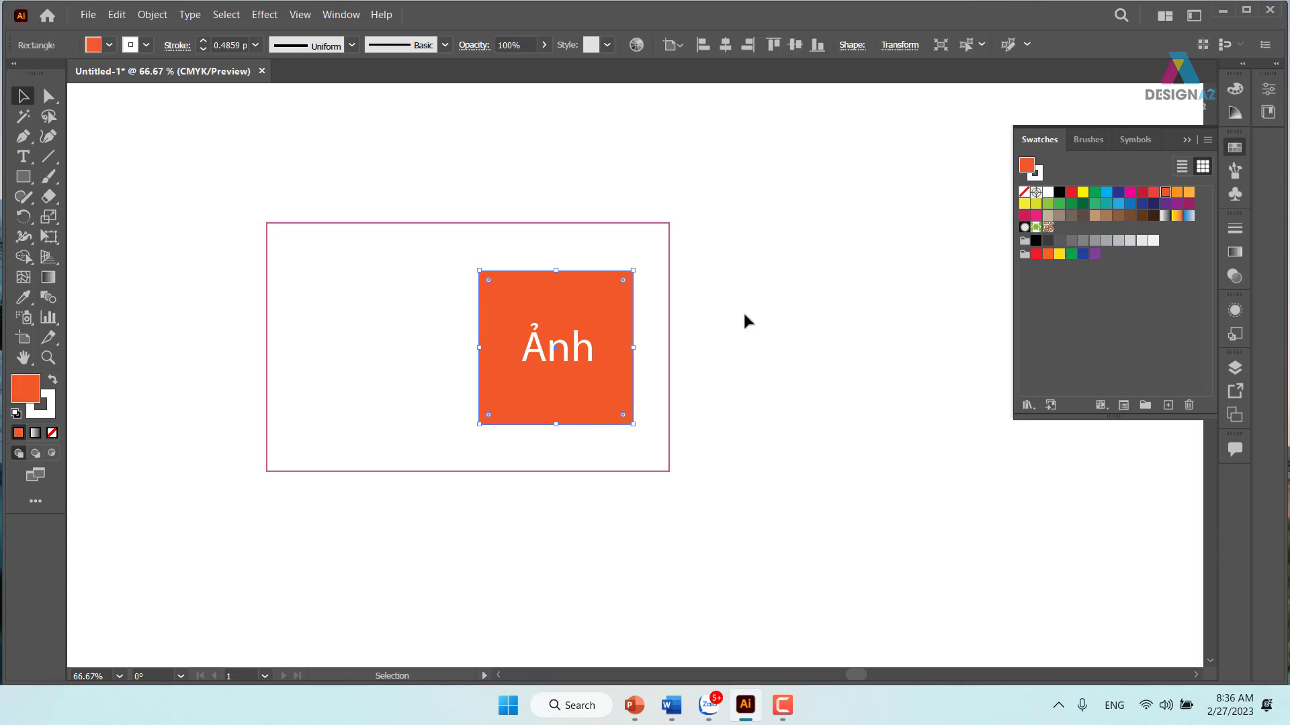
pyautogui.click(619, 340)
pyautogui.moveTo(599, 300); pyautogui.dragTo(363, 304)
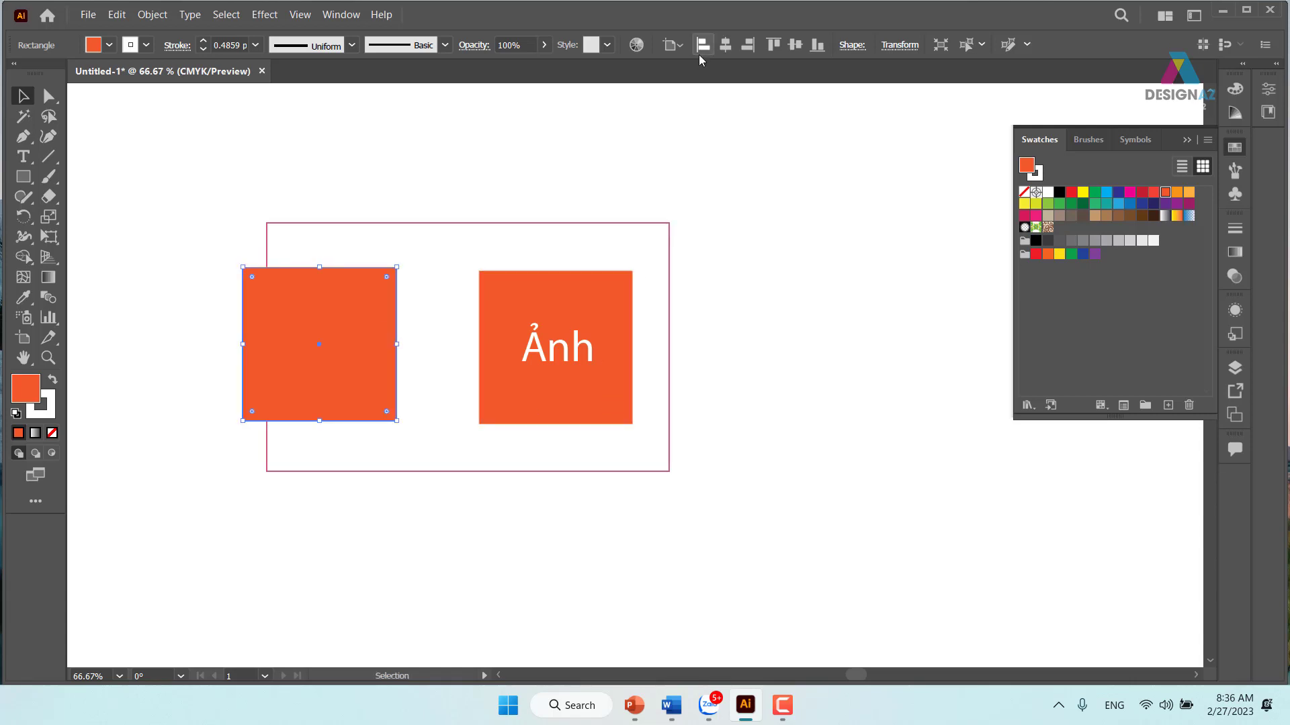
# Shrink the copy's width by 1.618 and move it to the artboard's top-right corner.
pyautogui.click(900, 45)
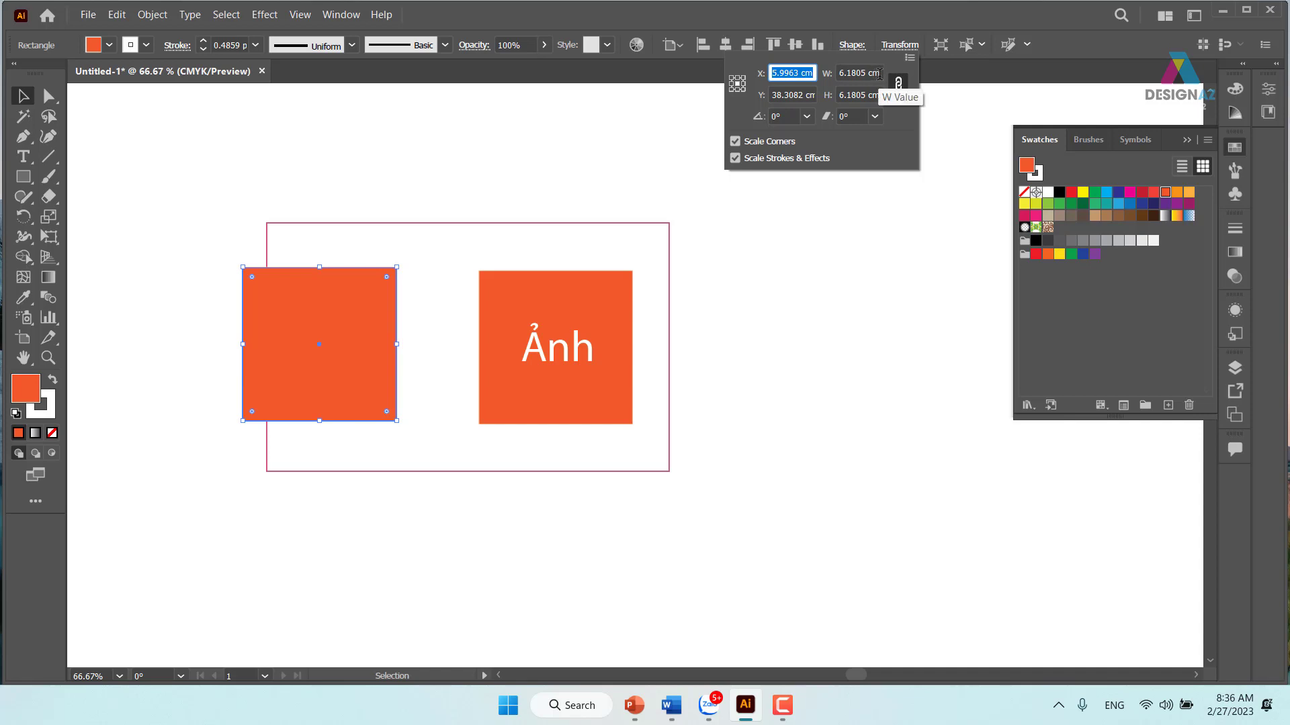
pyautogui.click(880, 74)
pyautogui.write('/')
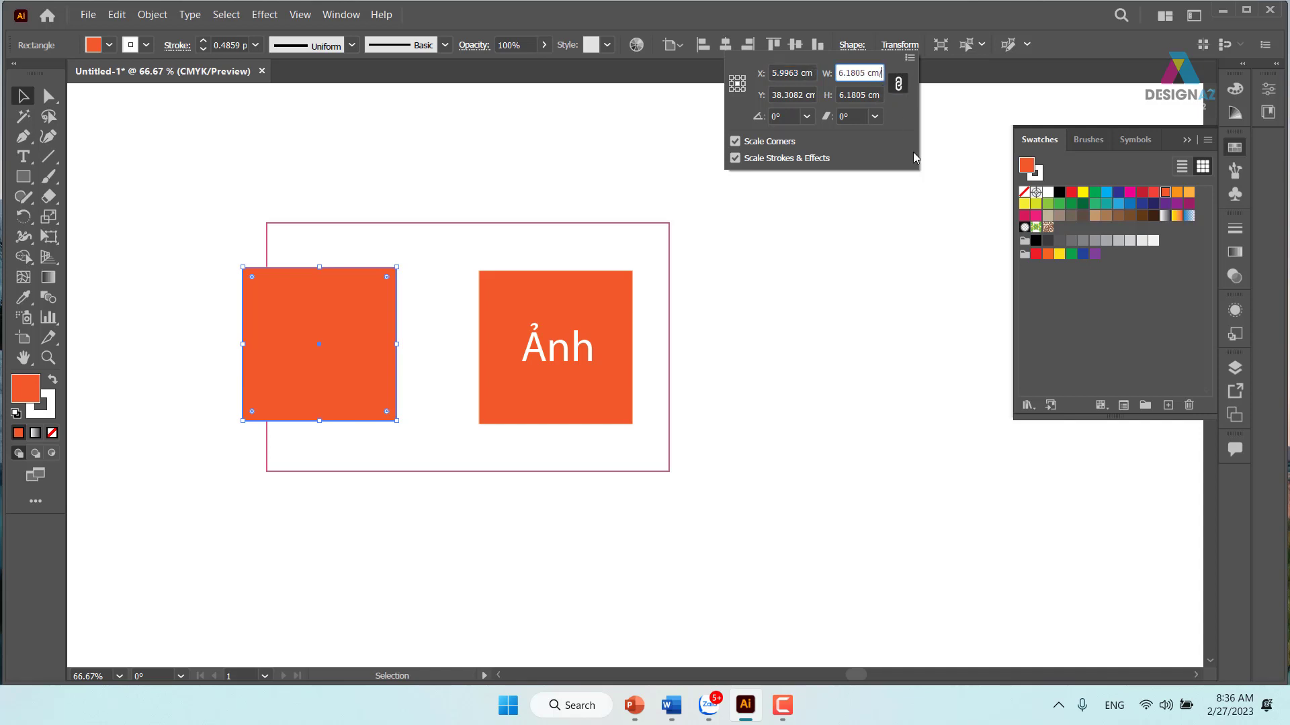
pyautogui.write('1.6')
pyautogui.write('18')
pyautogui.press('Return')
pyautogui.click(785, 293)
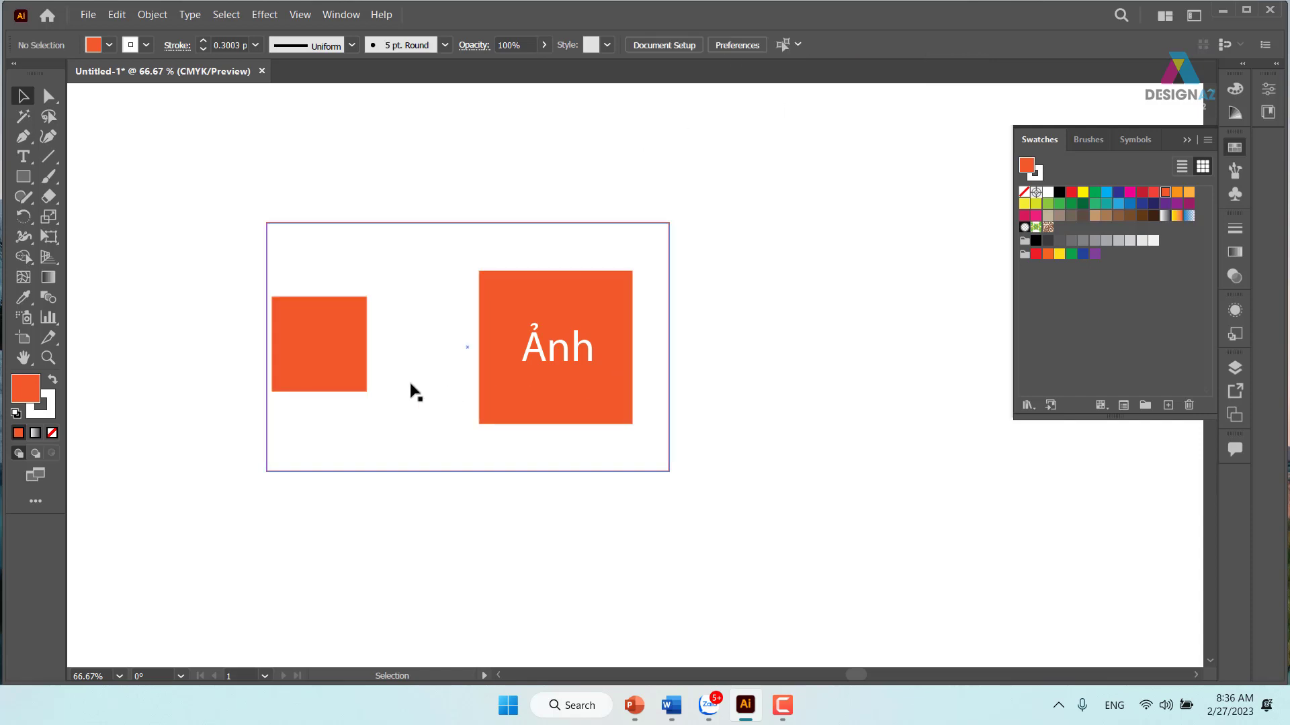
pyautogui.moveTo(335, 358); pyautogui.dragTo(633, 276)
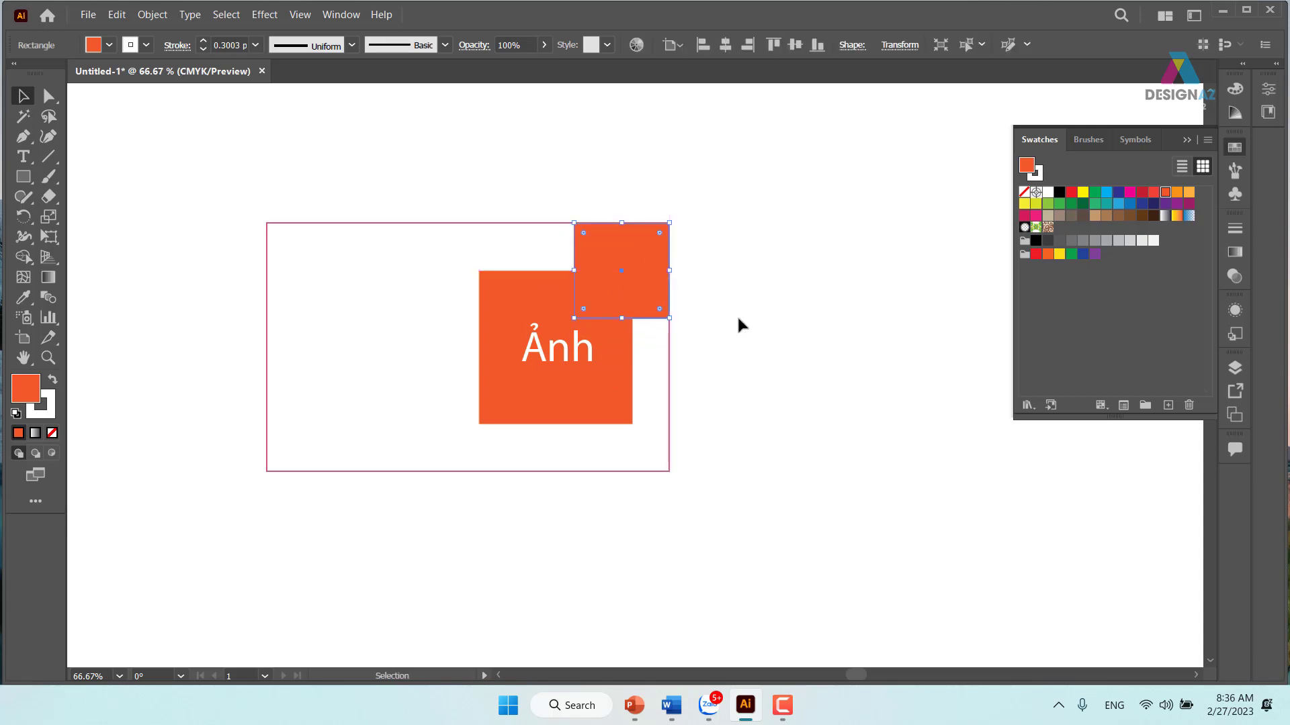
# Fill the small square grey and send it behind the orange 'Ảnh' square.
pyautogui.click(1095, 241)
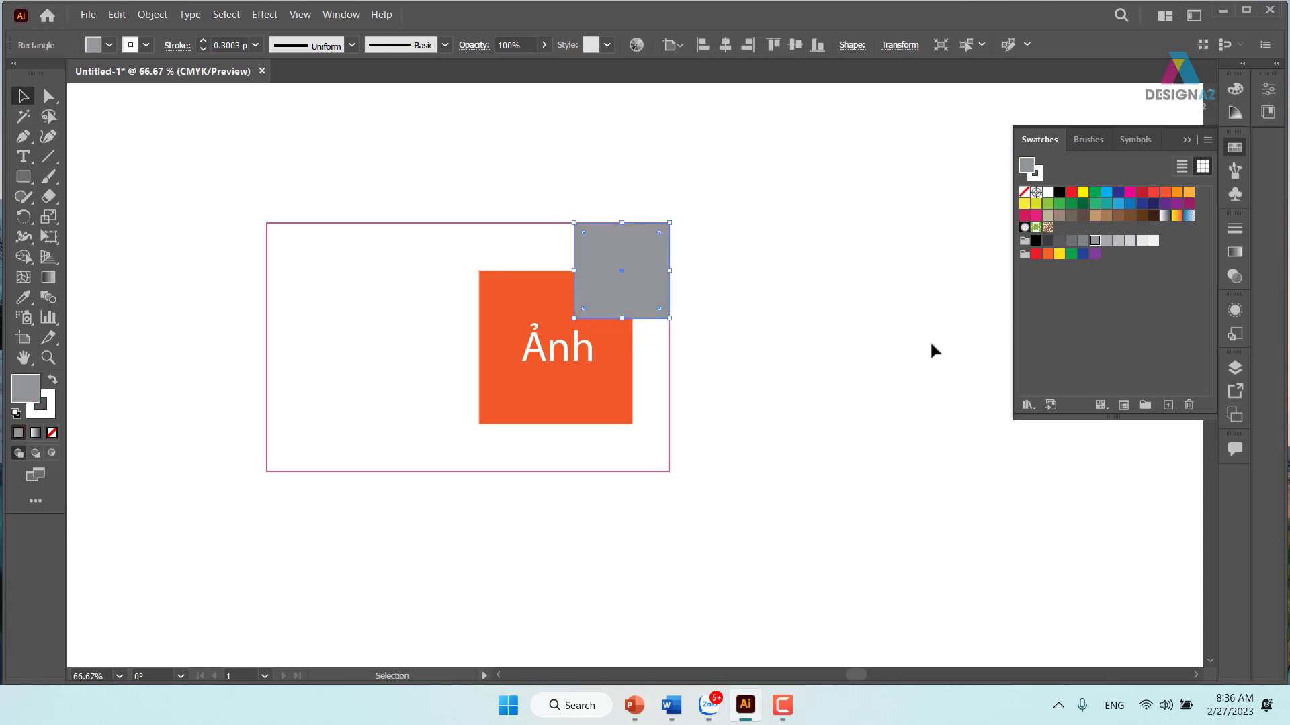
pyautogui.hotkey('ctrl', 'shift', '[')
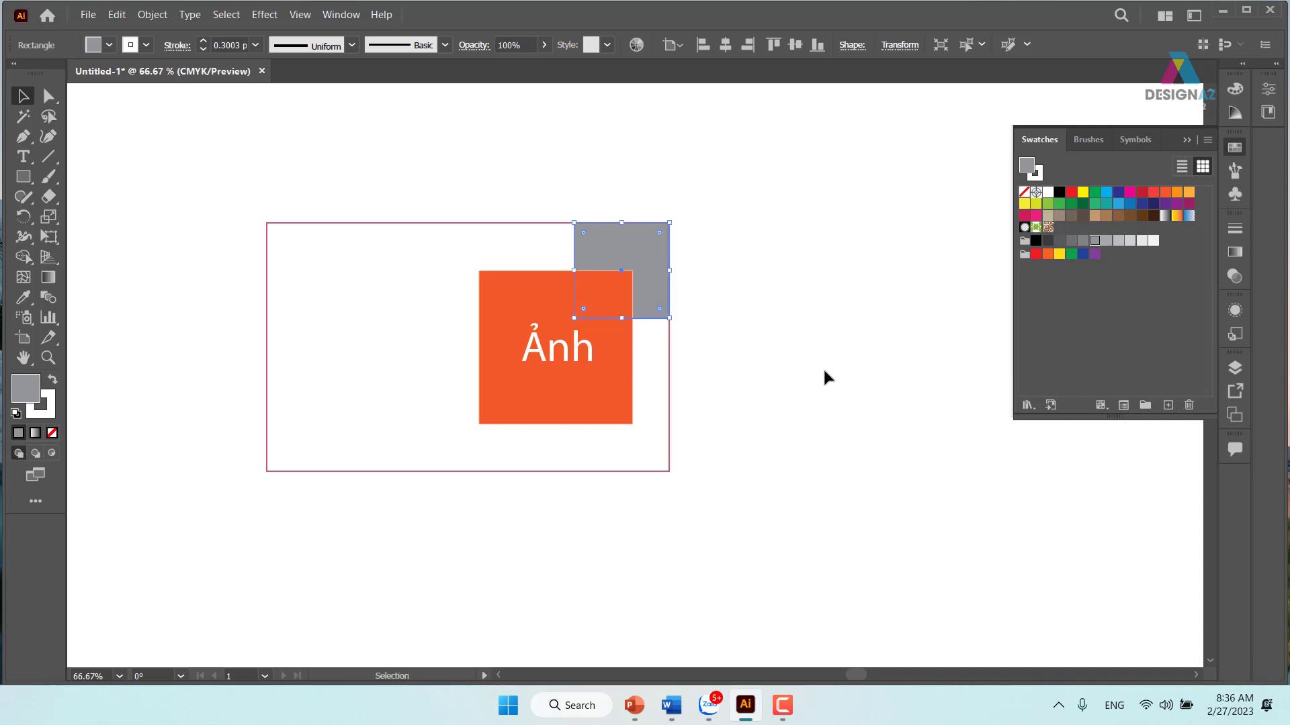
pyautogui.keyDown('shift'); pyautogui.click(626, 400); pyautogui.keyUp('shift')
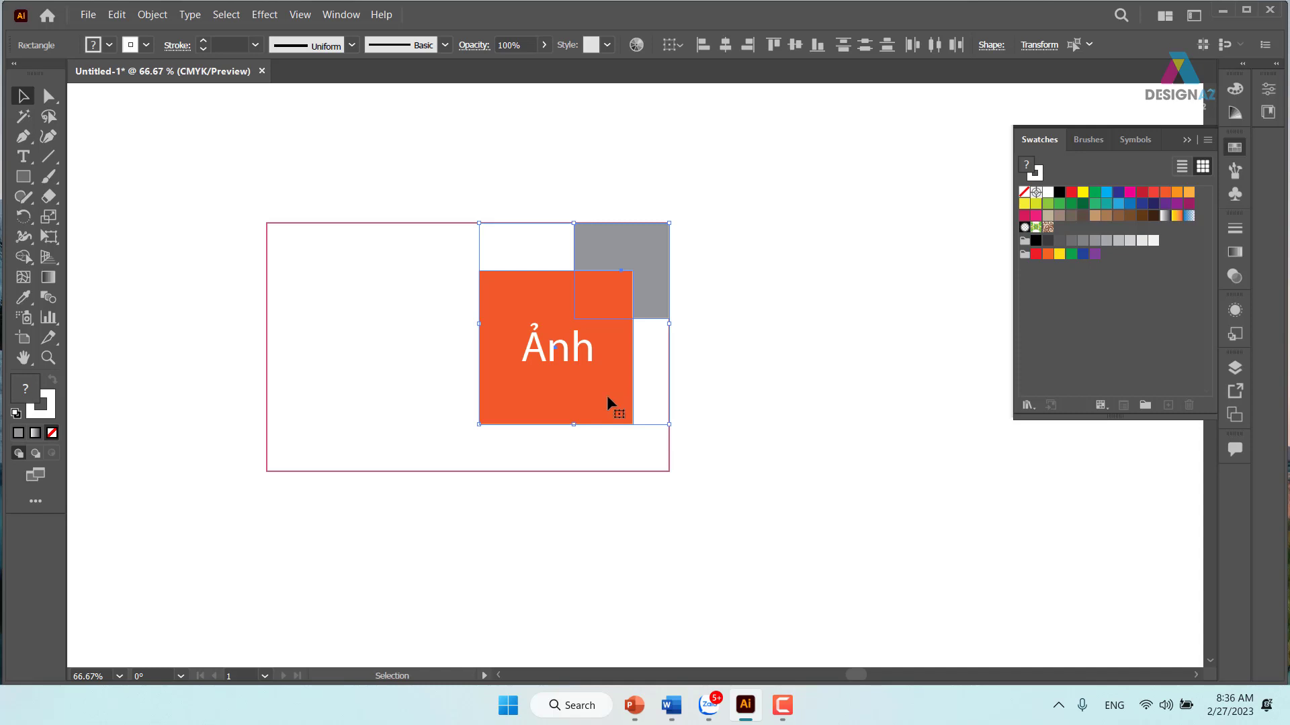
pyautogui.click(808, 293)
pyautogui.click(638, 247)
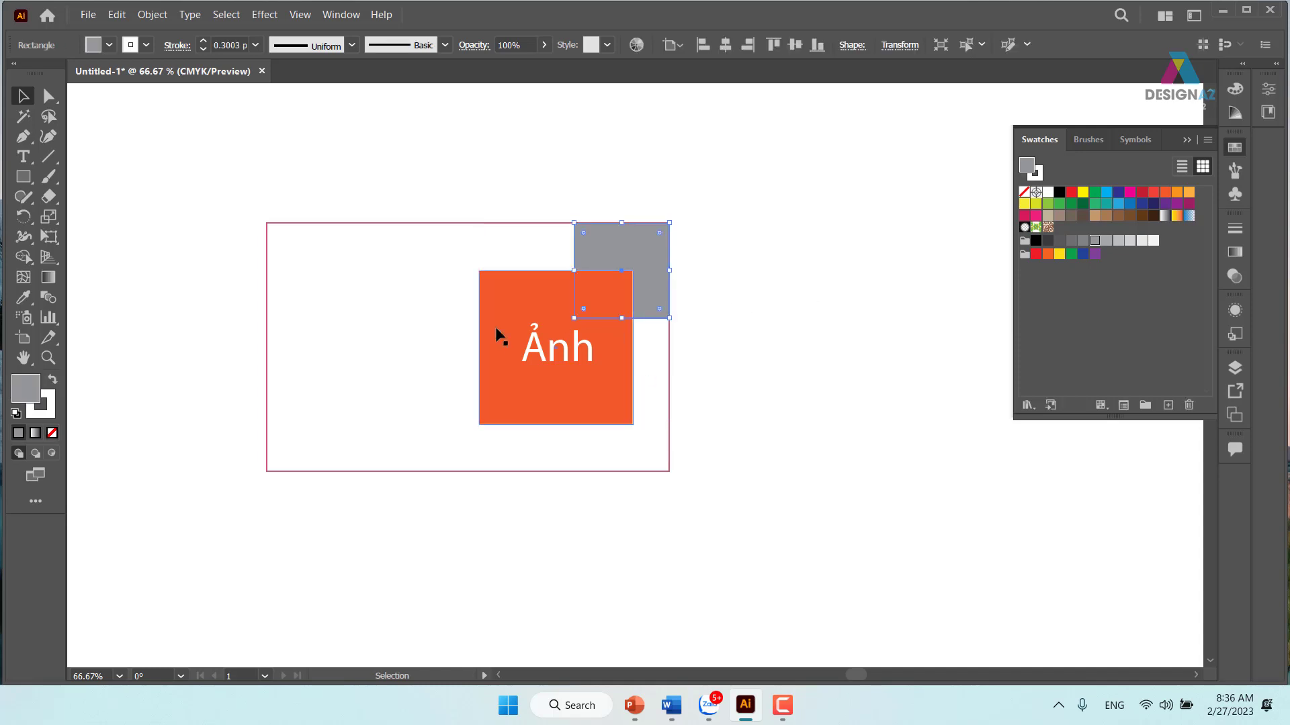
# Set the stroke of both squares to None.
pyautogui.click(52, 412)
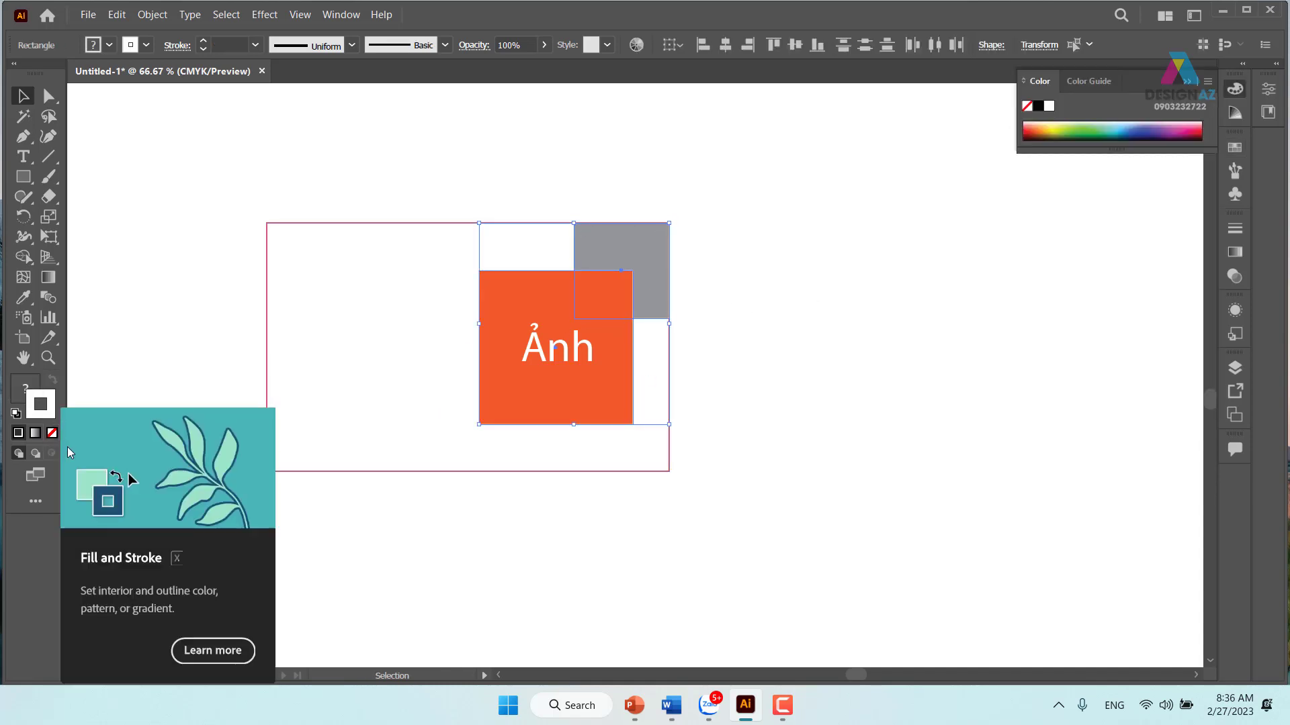
pyautogui.click(52, 434)
pyautogui.click(179, 393)
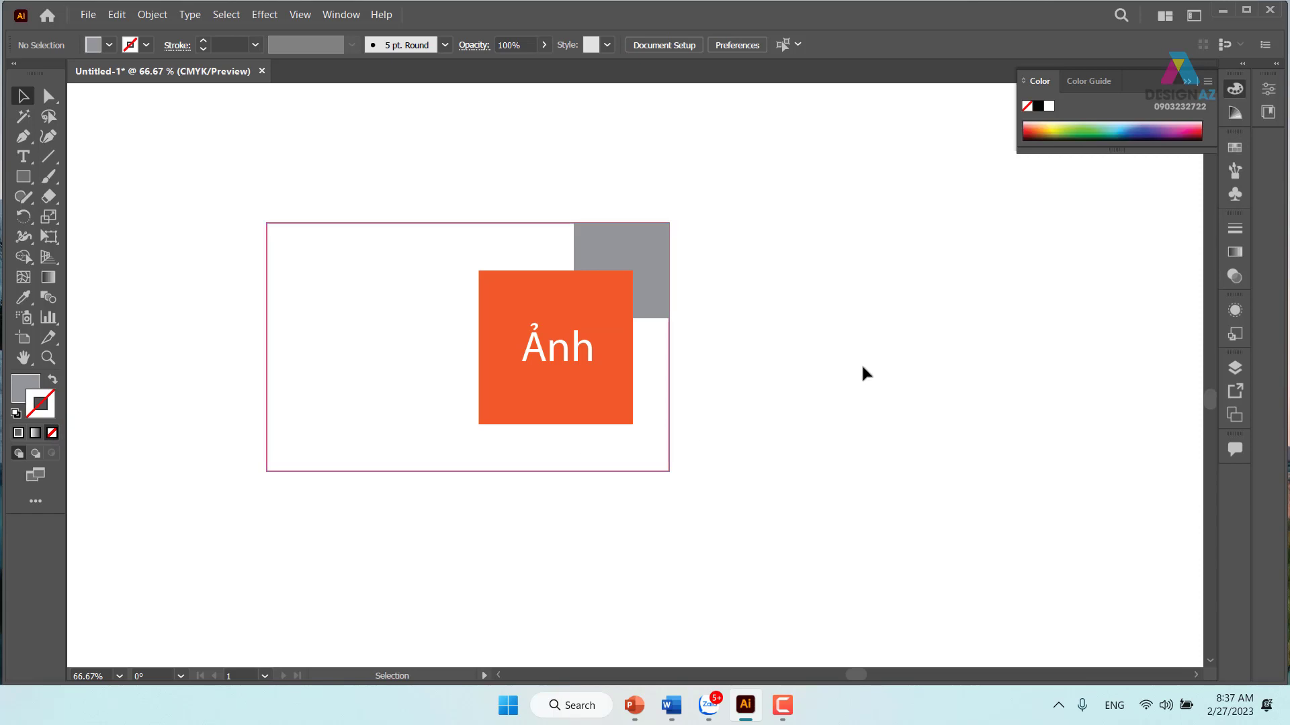
pyautogui.click(530, 240)
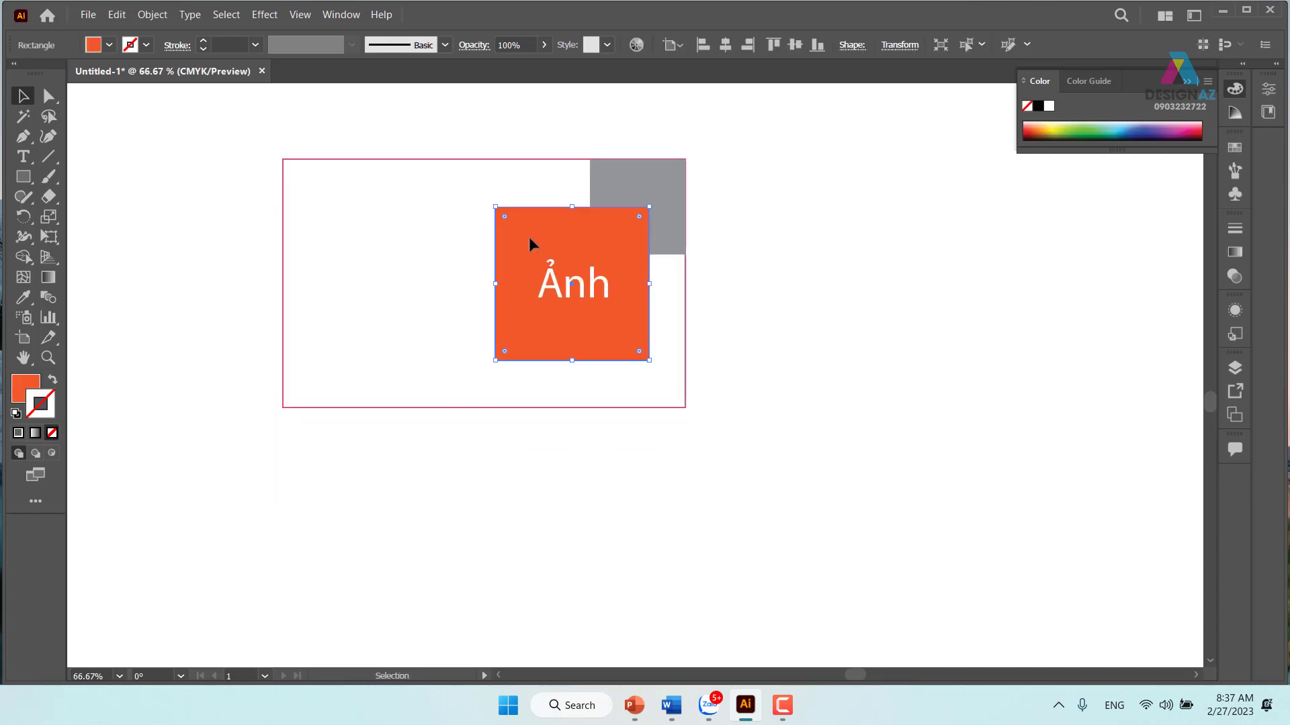
pyautogui.click(633, 196)
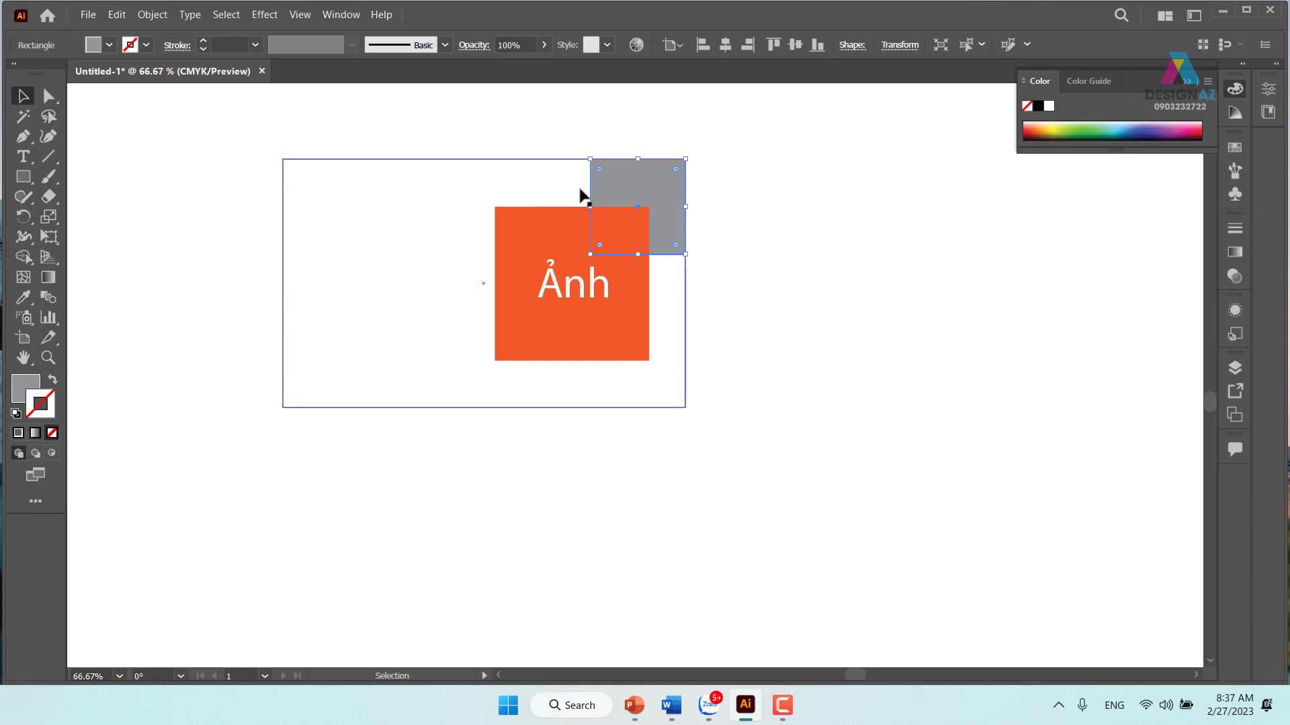
pyautogui.click(786, 226)
# Duplicate the grey square, shrink it with W /16, and move it to the orange square's lower-left.
pyautogui.moveTo(654, 197); pyautogui.dragTo(398, 266)
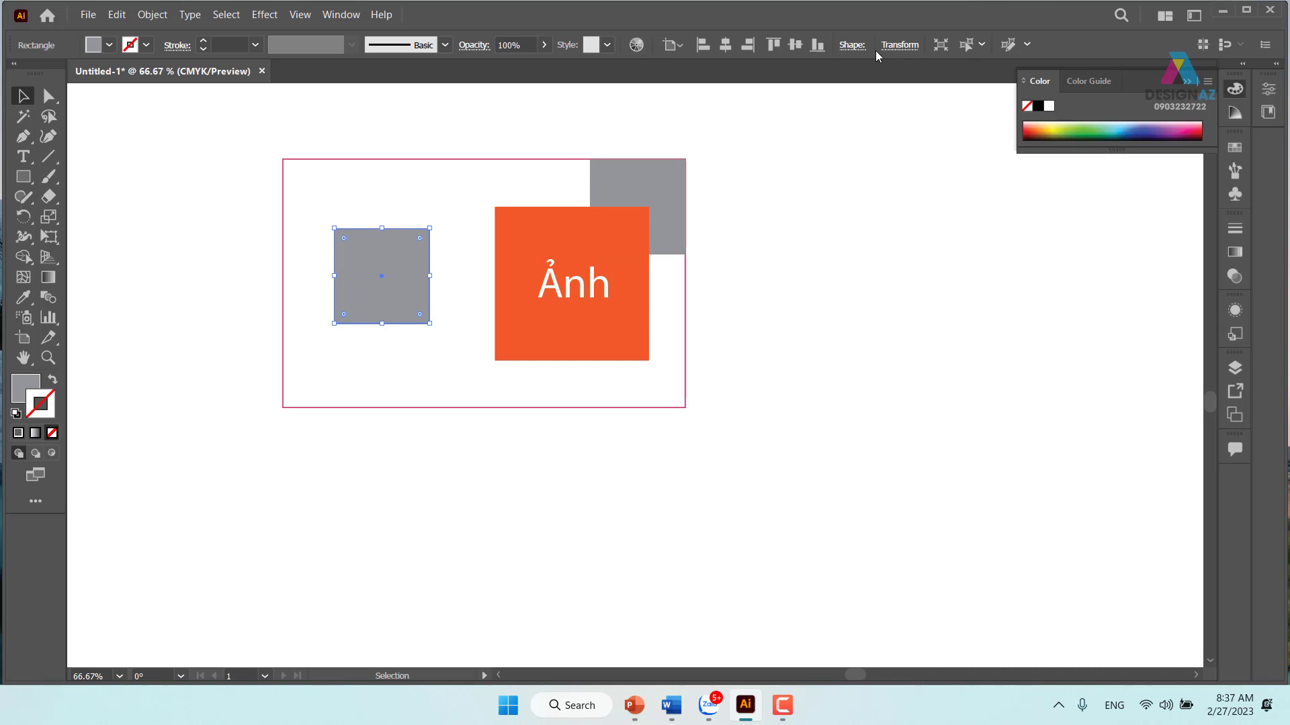
pyautogui.click(901, 46)
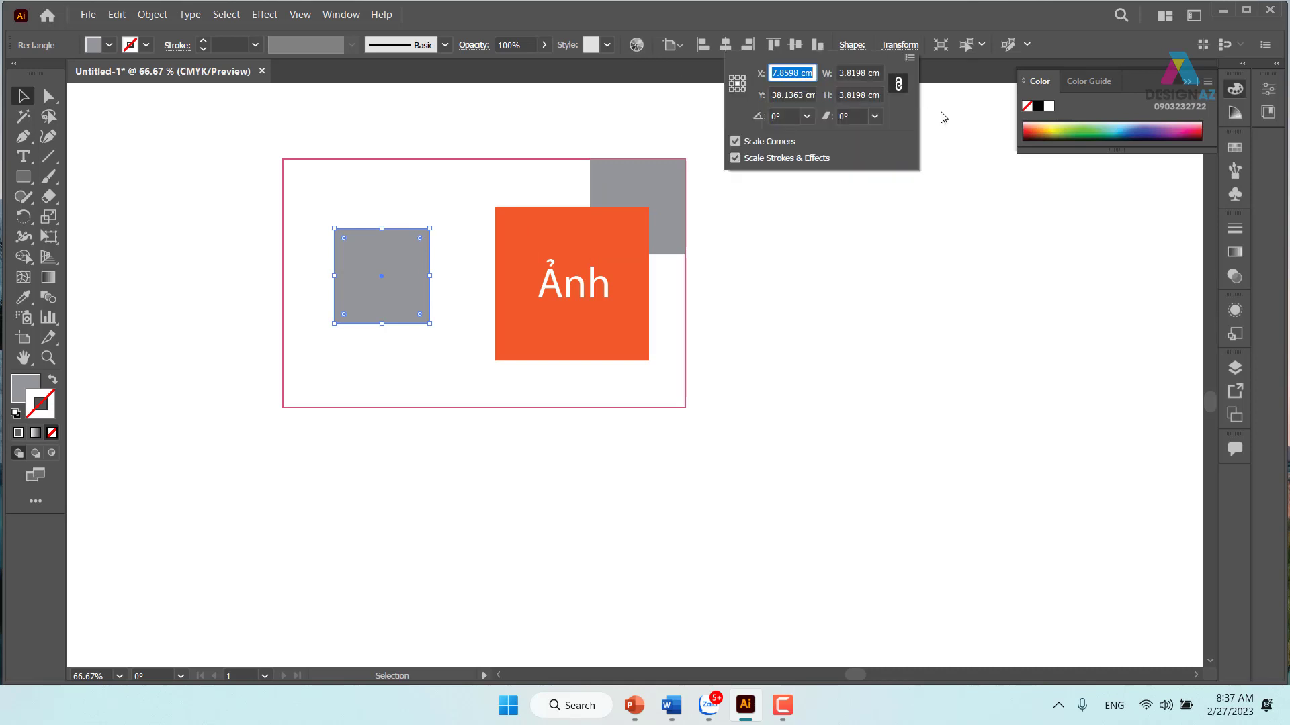
pyautogui.click(879, 74)
pyautogui.write('/1')
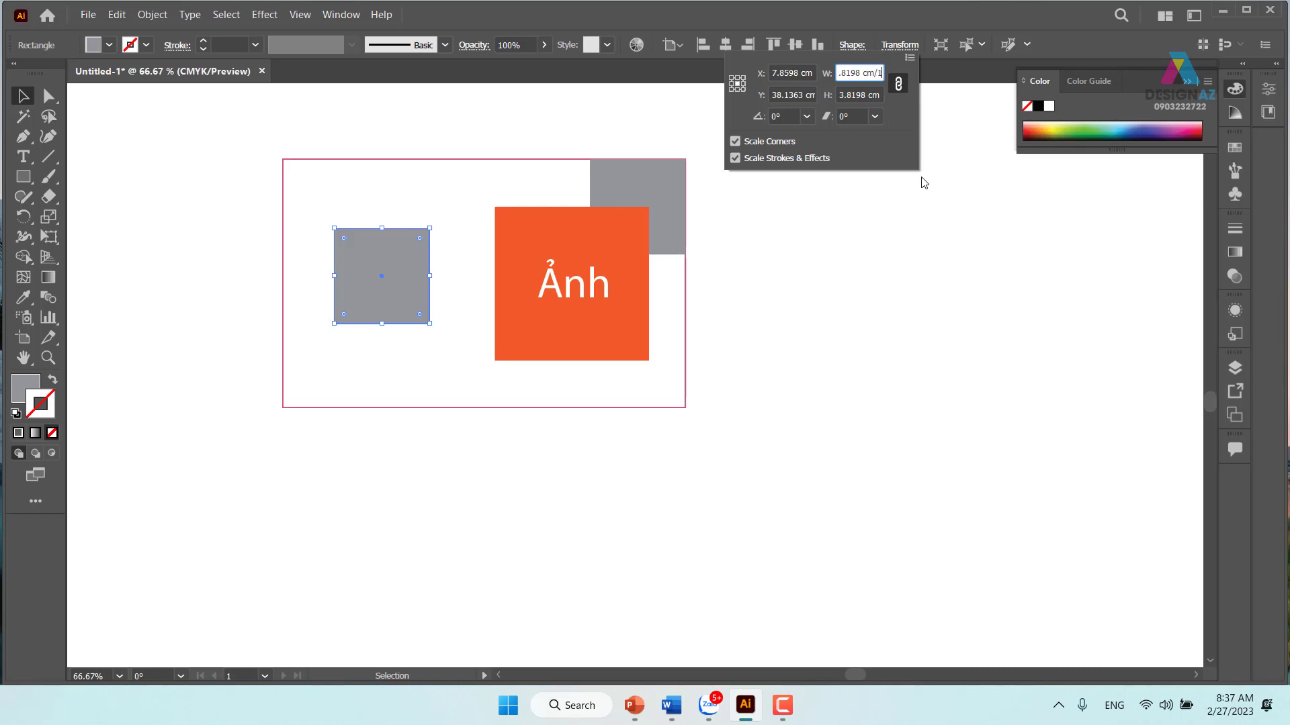
pyautogui.write('618')
pyautogui.press('Return')
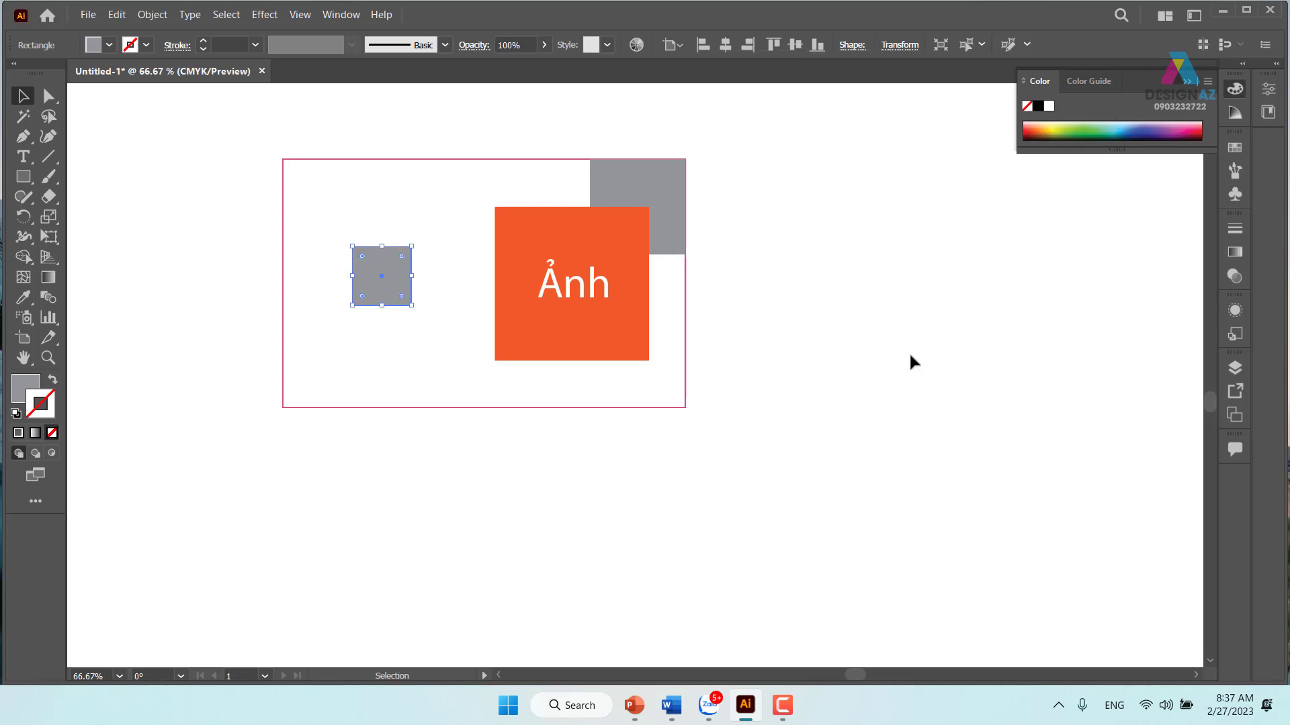
pyautogui.click(887, 334)
pyautogui.moveTo(386, 299); pyautogui.dragTo(506, 370)
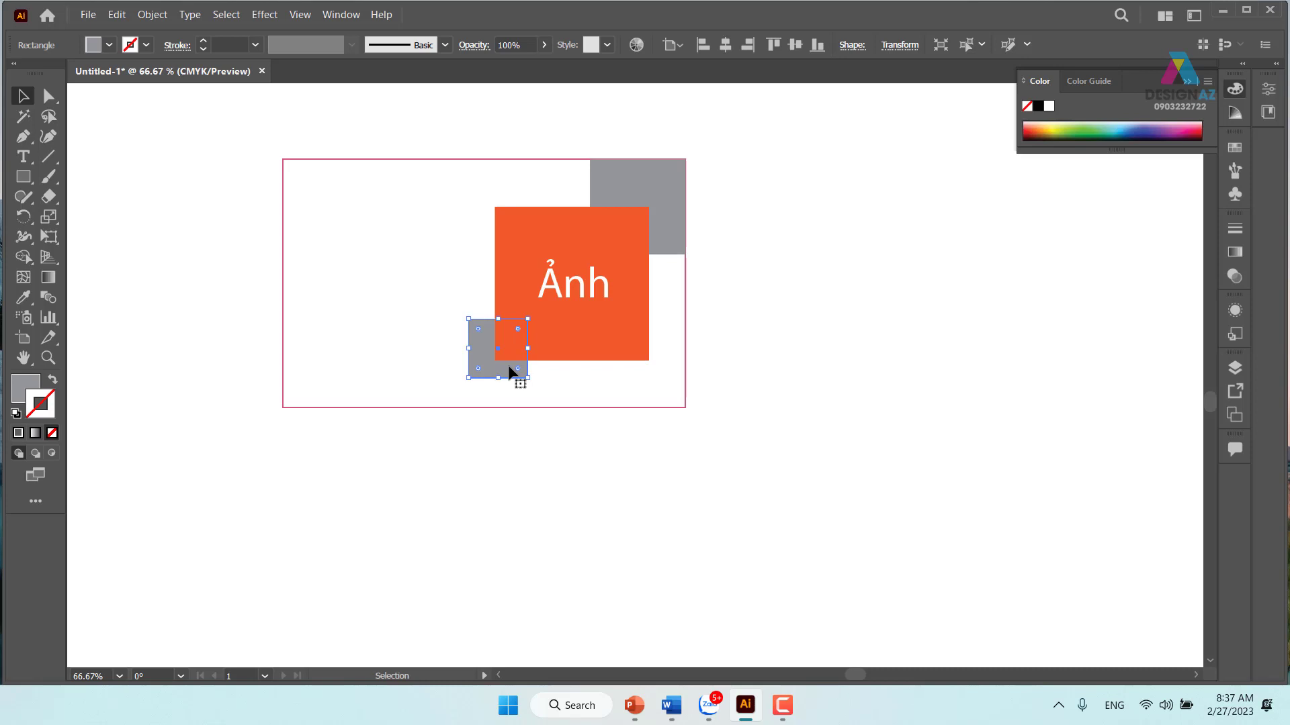
# Shrink the small grey square by another 1.6 and bring it in front of the orange square.
pyautogui.click(839, 352)
pyautogui.click(492, 376)
pyautogui.click(900, 45)
pyautogui.press('Tab')
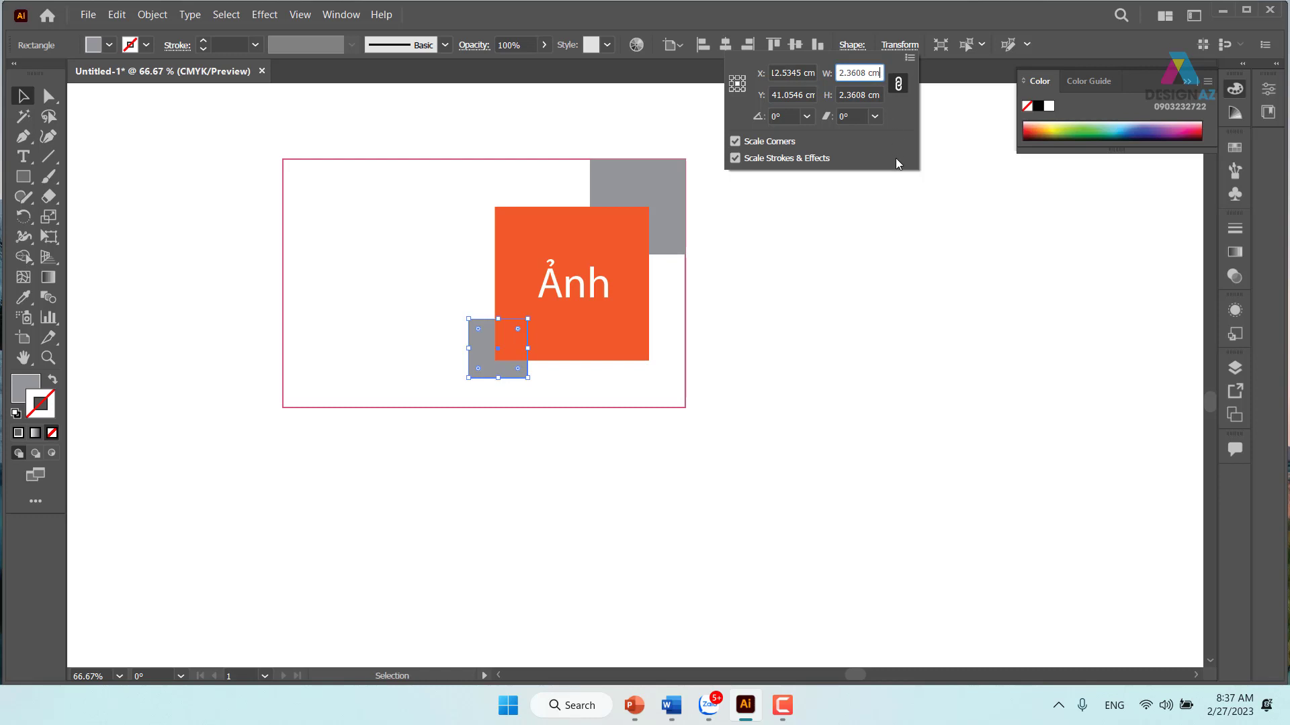
pyautogui.write('/1')
pyautogui.write('.618')
pyautogui.press('Return')
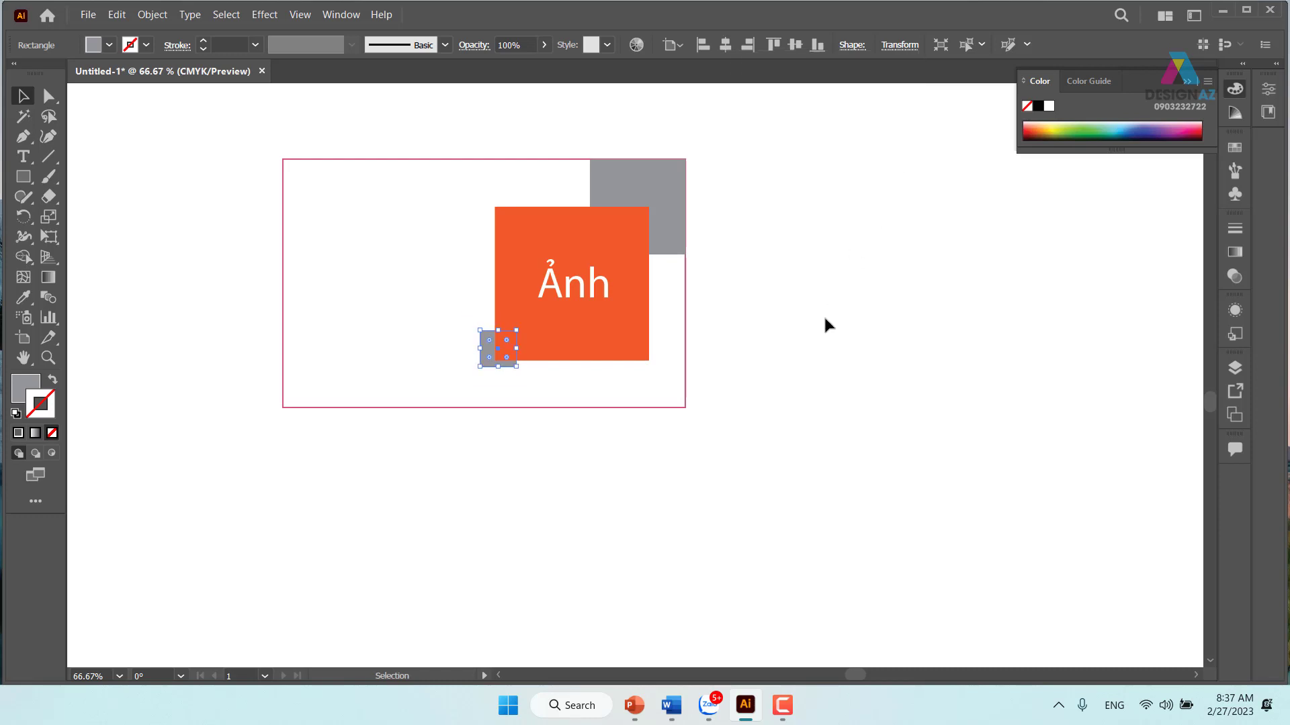
pyautogui.hotkey('ctrl', 'shift', ']')
# Give the small square a lighter grey fill from the swatches.
pyautogui.click(732, 392)
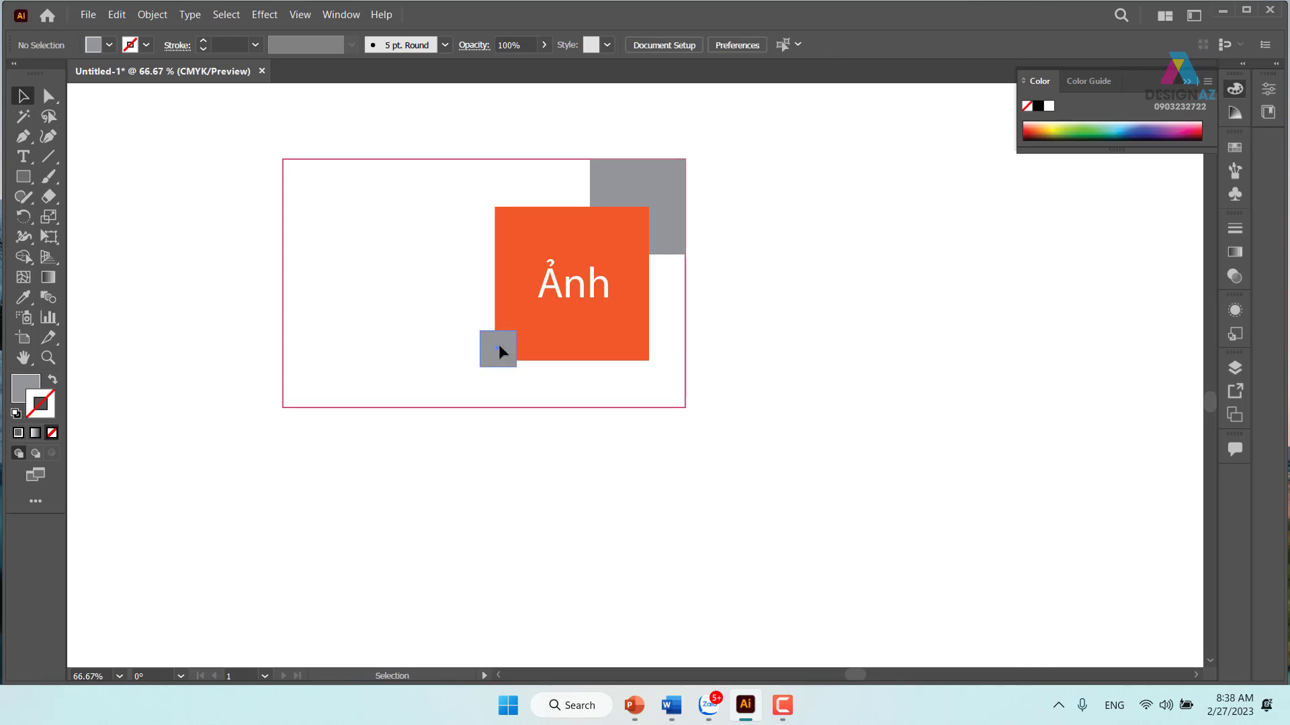
pyautogui.click(499, 346)
pyautogui.click(1235, 147)
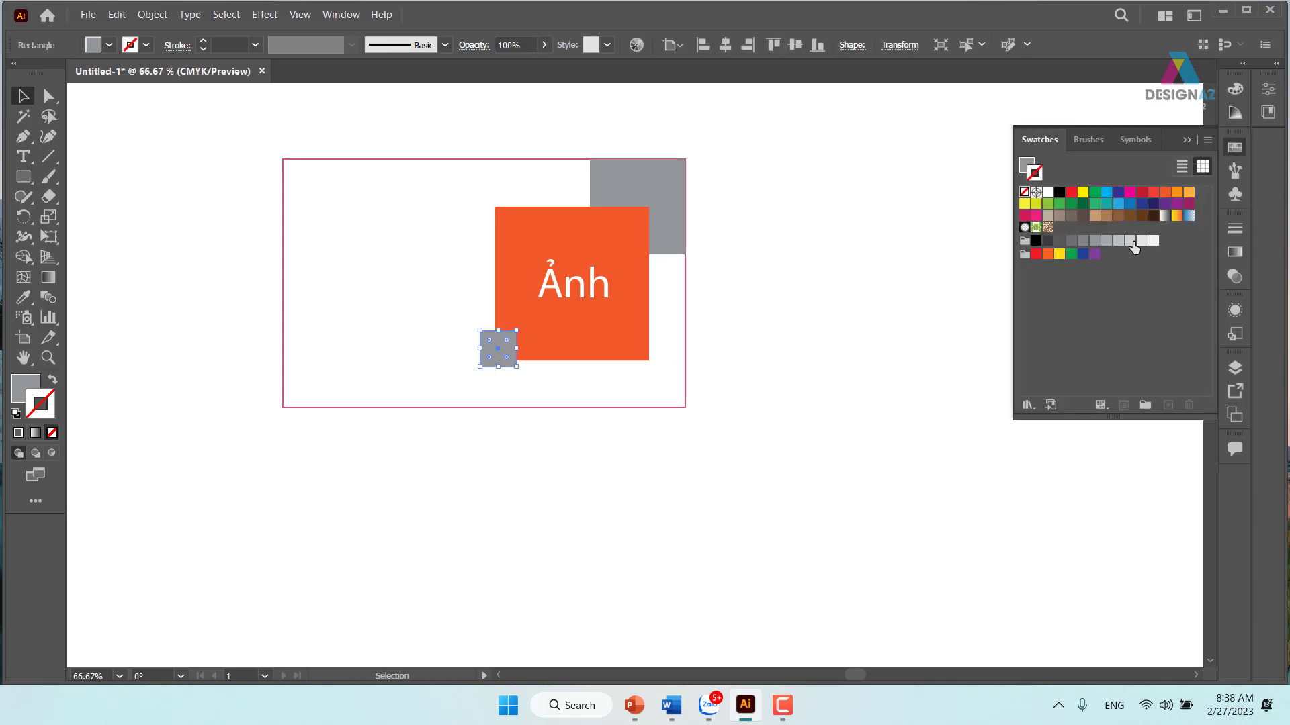
pyautogui.click(714, 412)
pyautogui.hotkey('ctrl', 'z')
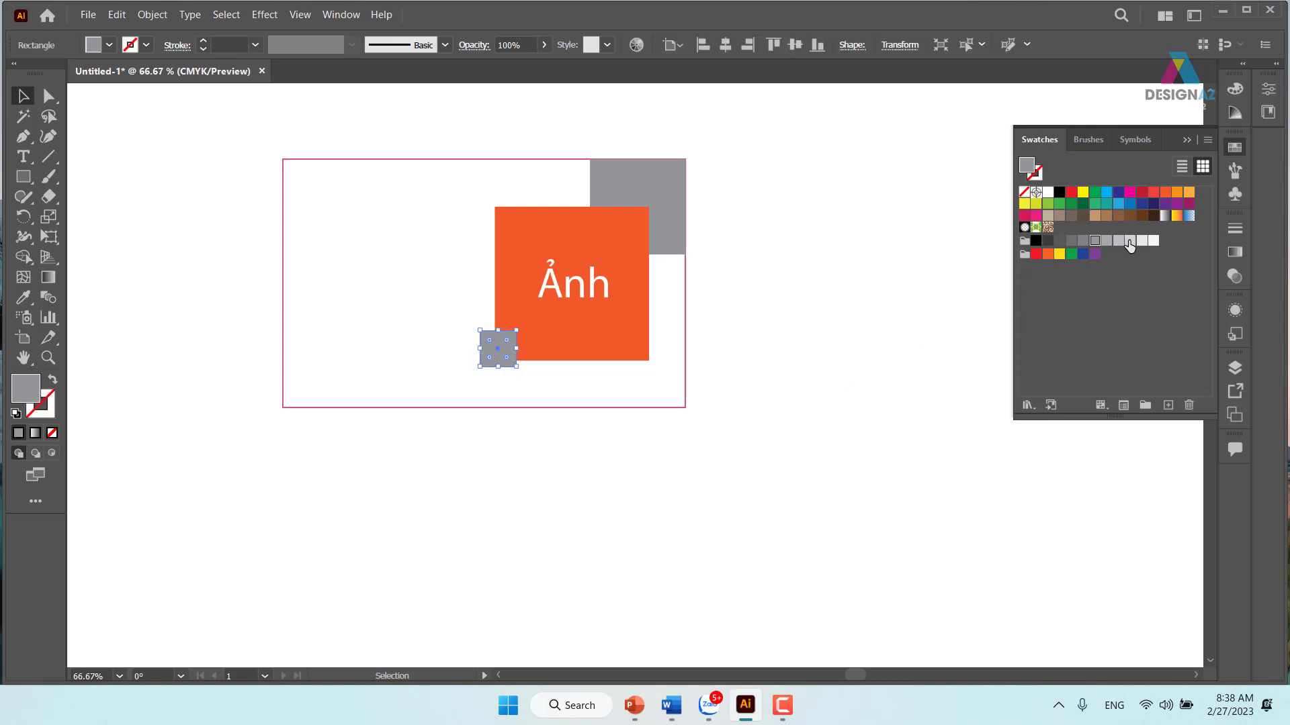
pyautogui.click(1130, 241)
# Move the small square up onto the orange square's lower-left corner.
pyautogui.click(545, 389)
pyautogui.moveTo(499, 349); pyautogui.dragTo(498, 332)
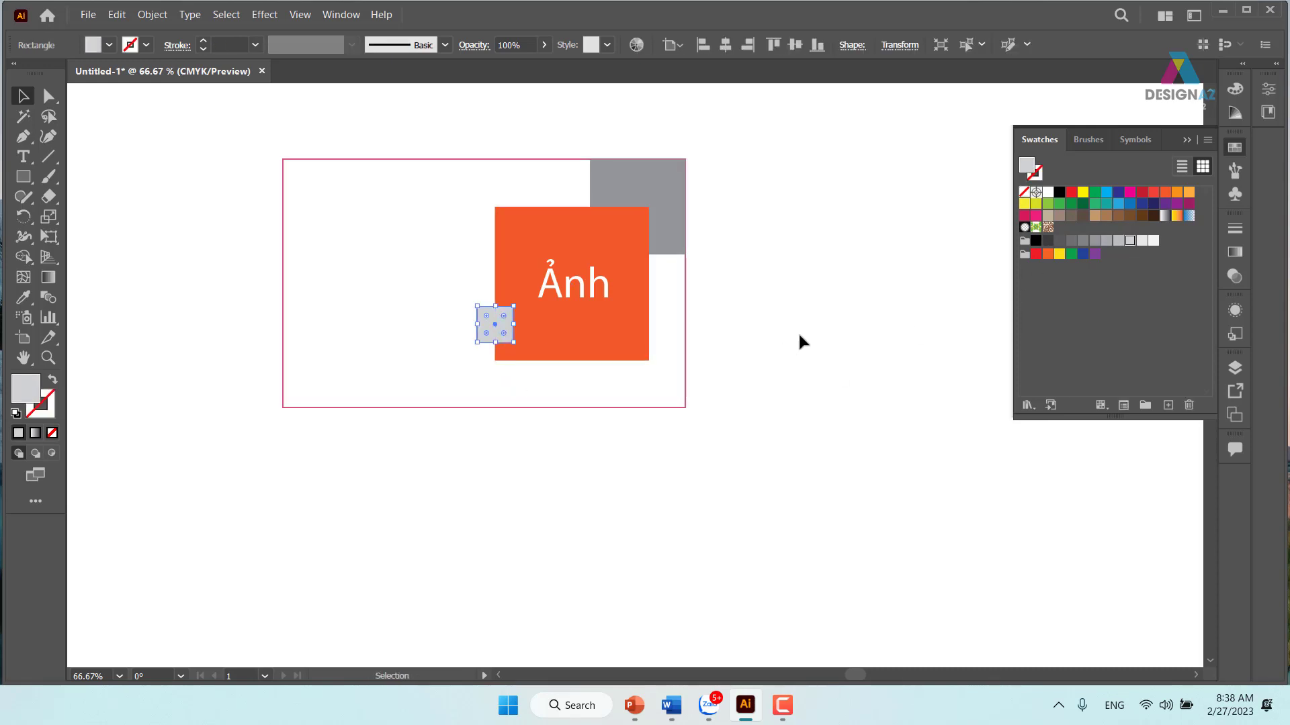
pyautogui.hscroll(2, 752, 401)
pyautogui.hscroll(2, 751, 400)
# Nudge the orange 'Ảnh' square slightly right and butt the small grey square against it.
pyautogui.click(595, 242)
pyautogui.click(567, 384)
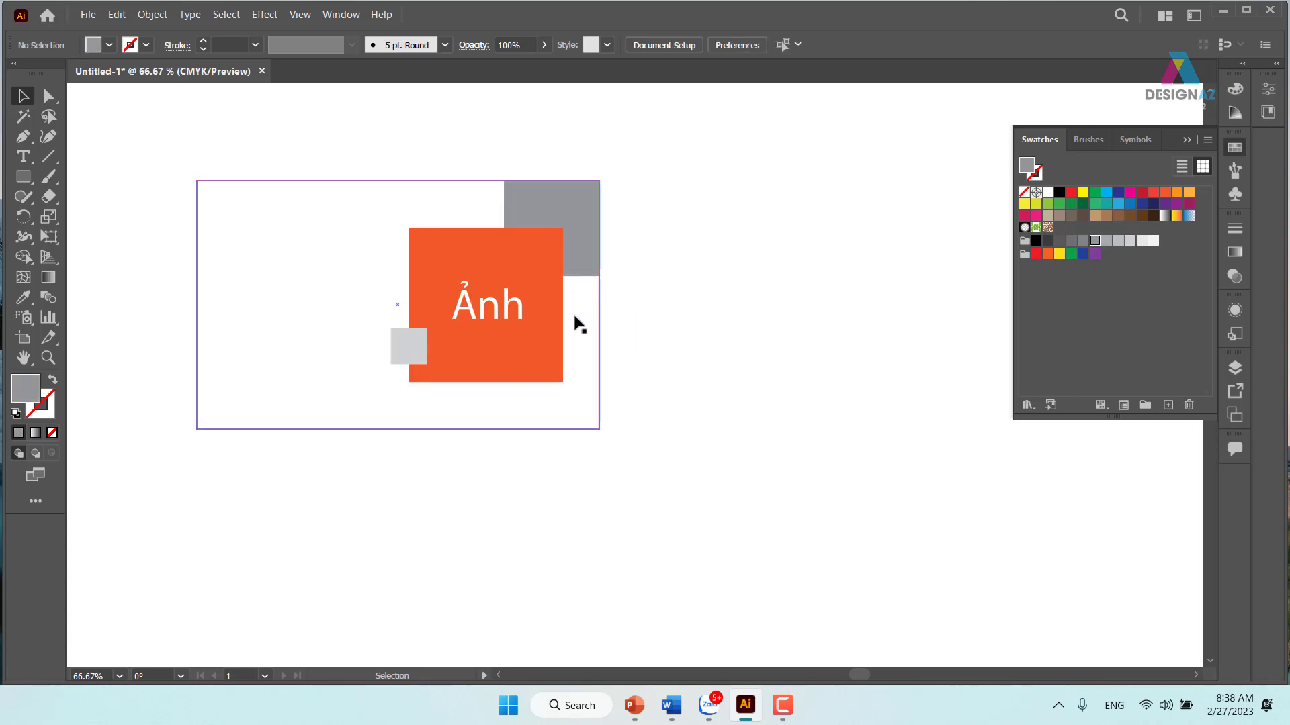
pyautogui.moveTo(541, 274); pyautogui.dragTo(555, 274)
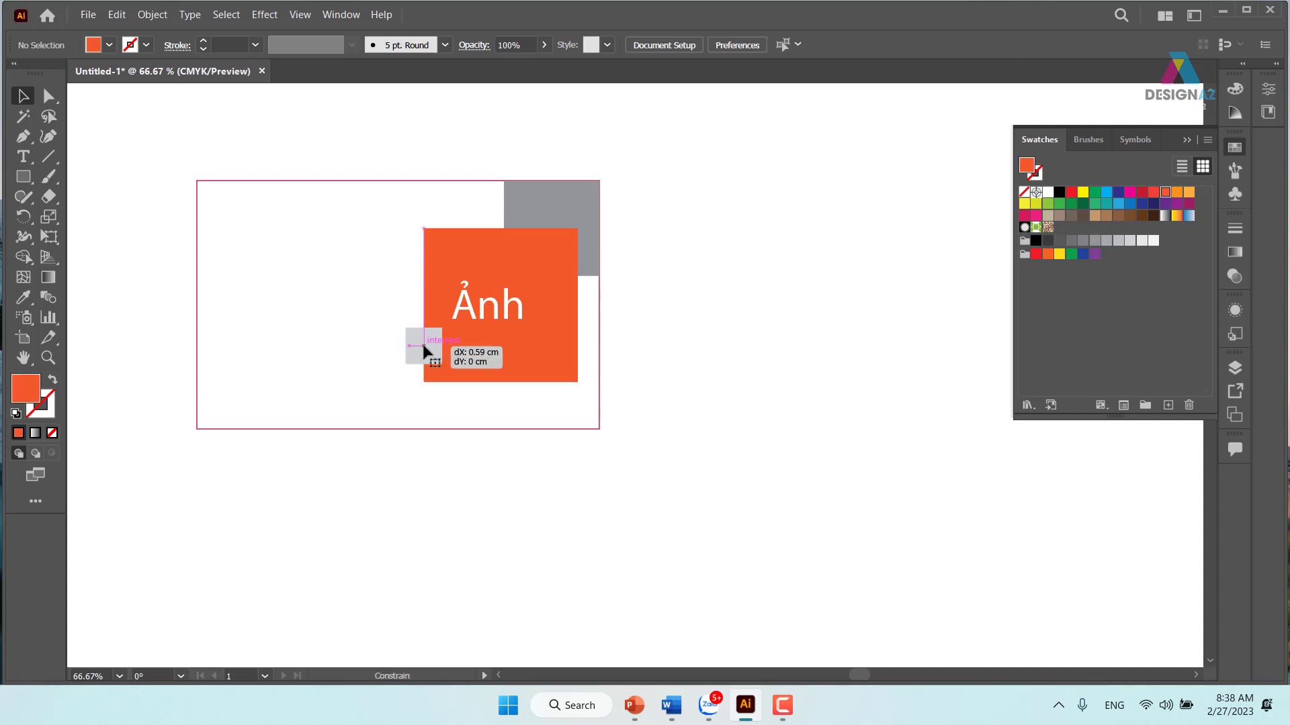
pyautogui.moveTo(416, 351); pyautogui.dragTo(431, 351)
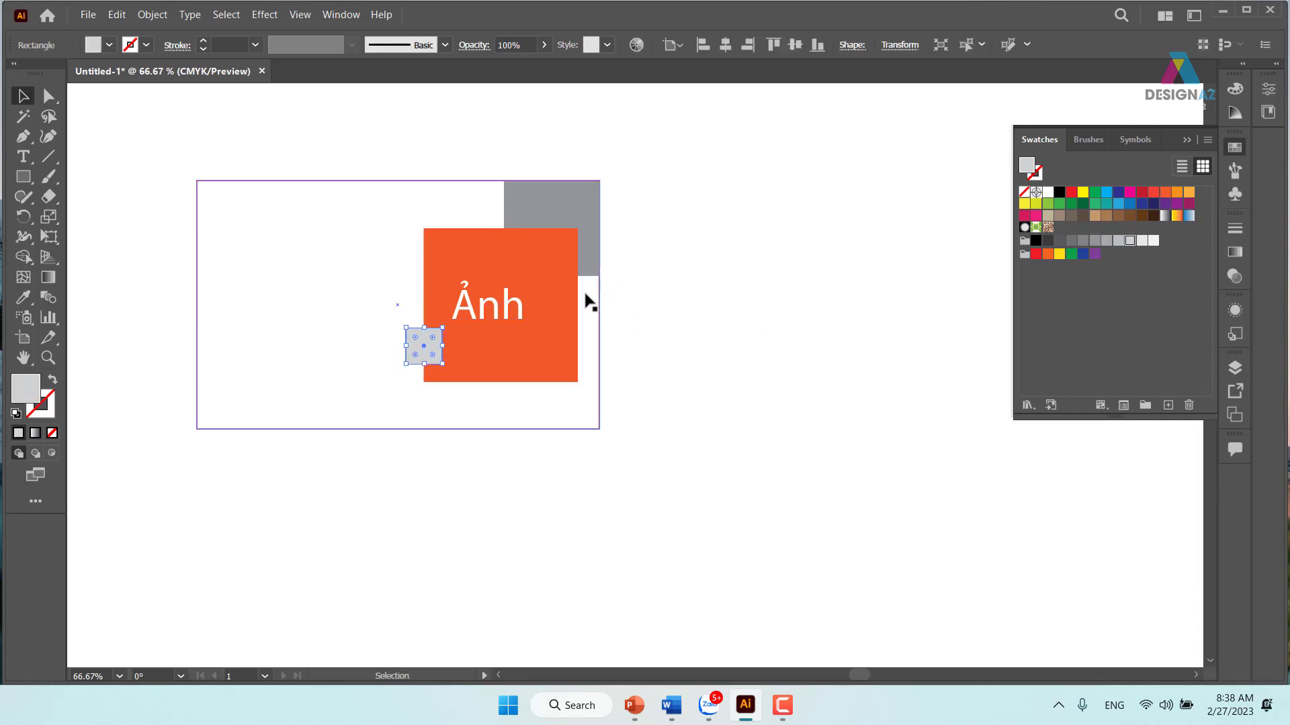
pyautogui.click(688, 309)
pyautogui.hscroll(-3, 712, 336)
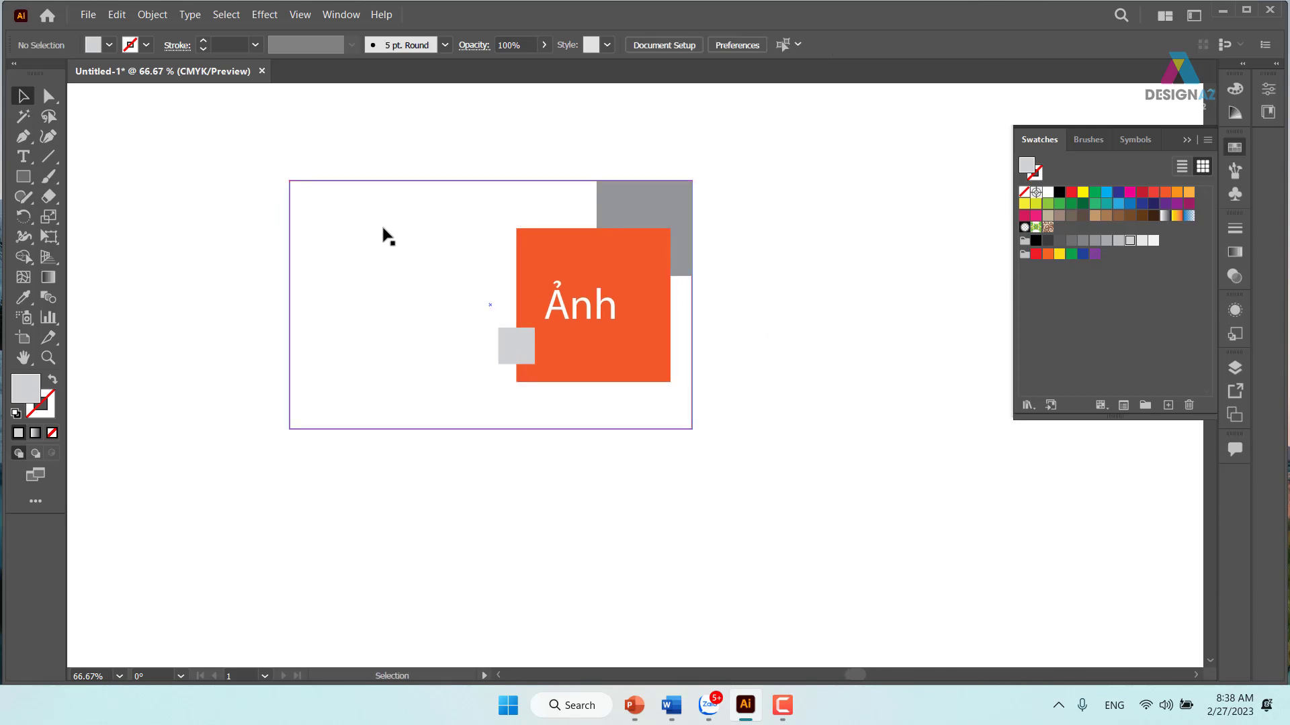
# Duplicate the top-right grey square into the upper left of the layout.
pyautogui.click(591, 296)
pyautogui.click(808, 307)
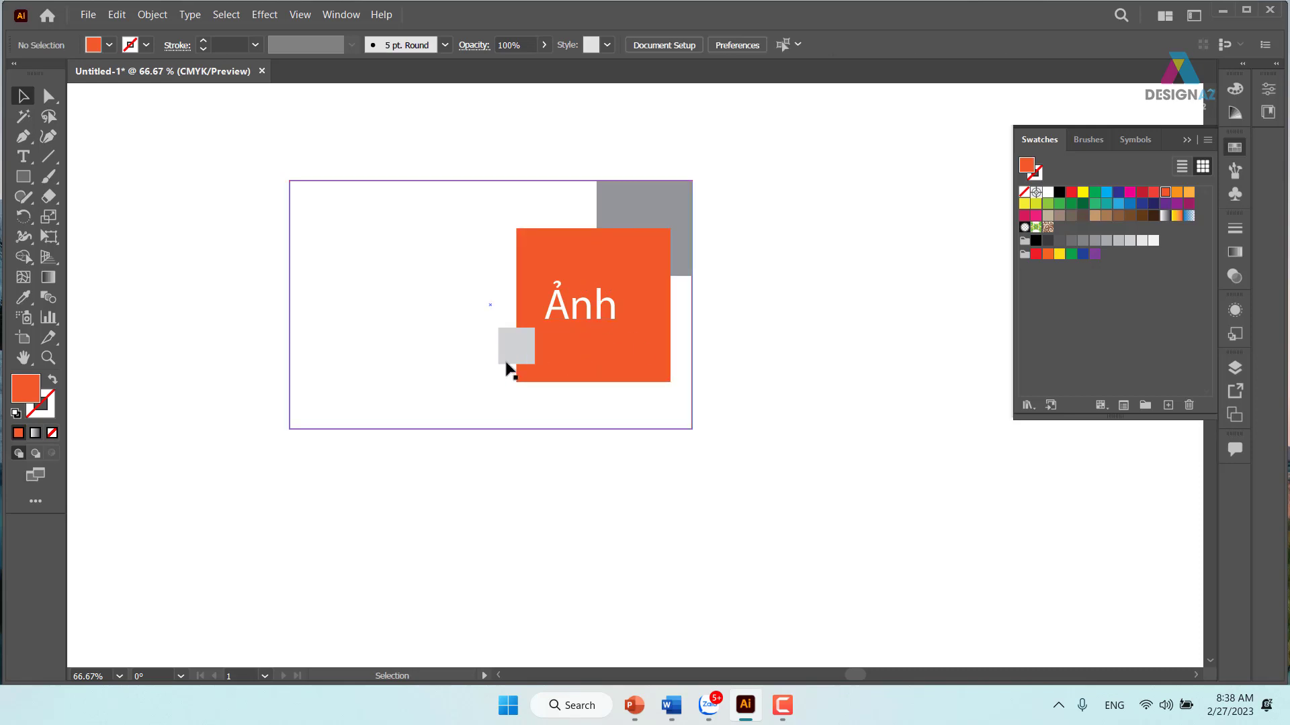
pyautogui.click(667, 213)
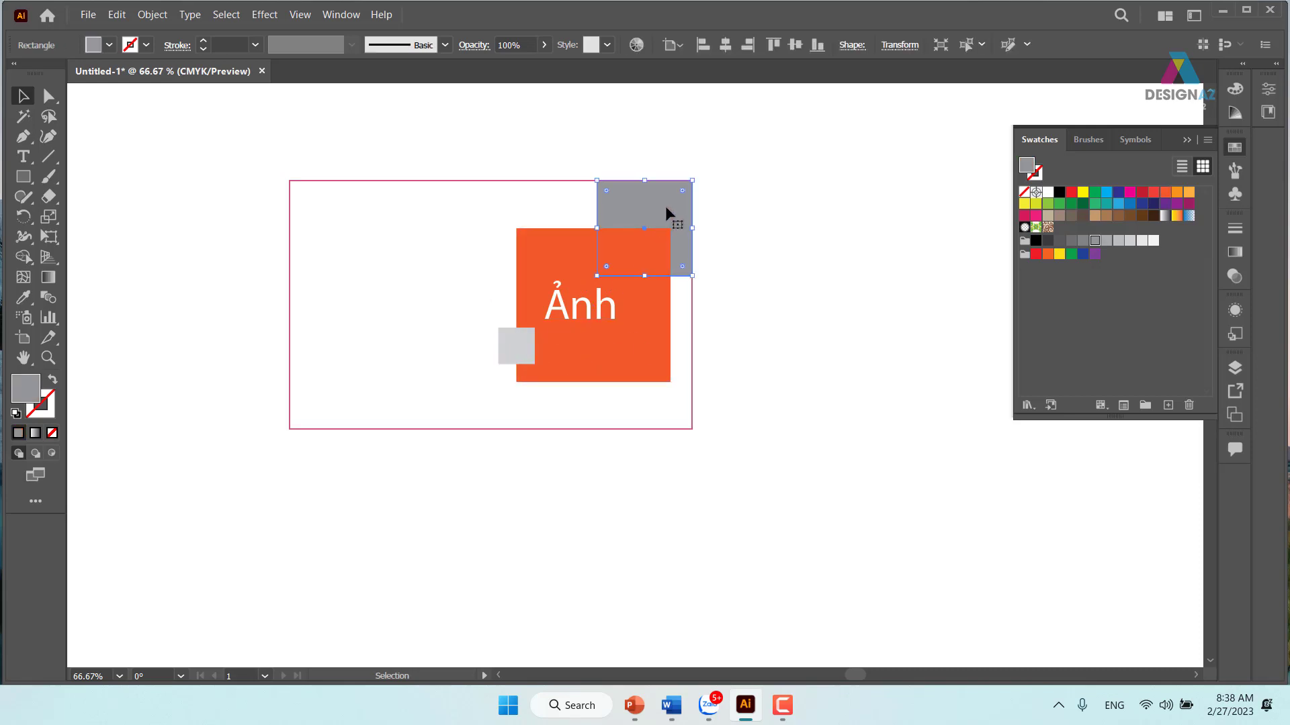
pyautogui.moveTo(659, 207); pyautogui.dragTo(411, 250)
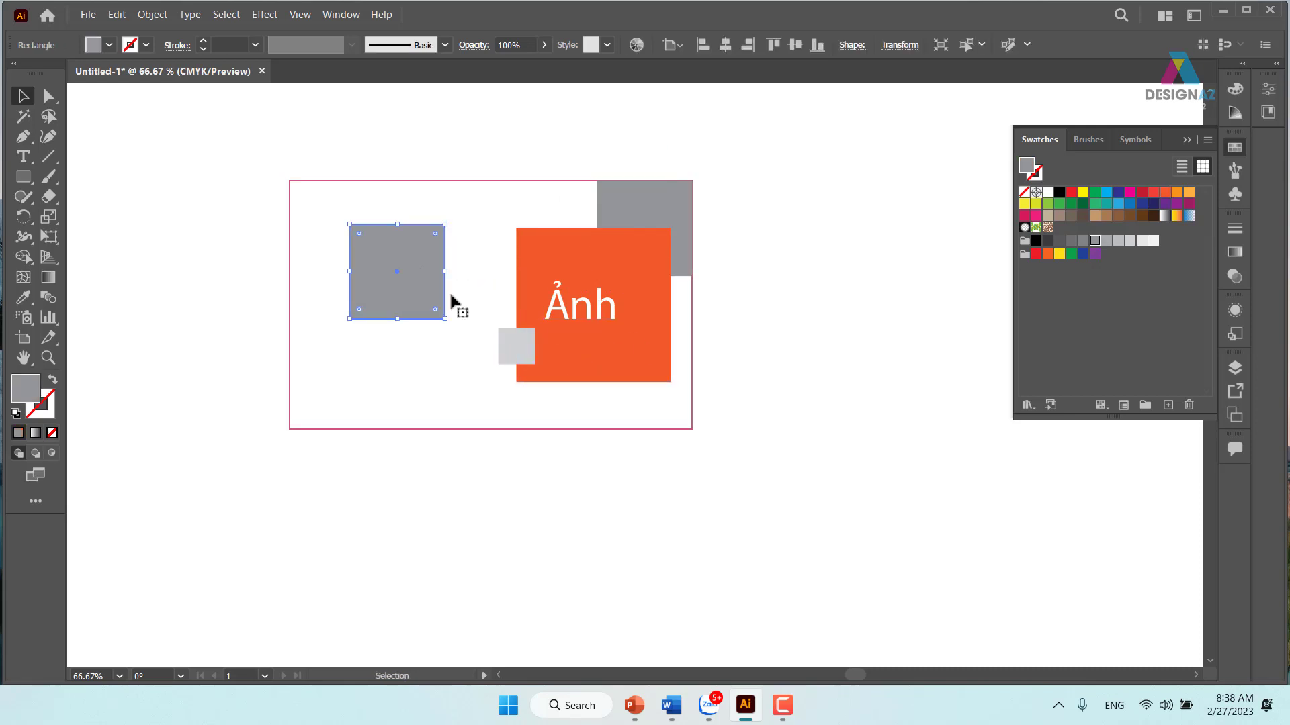
# Shrink the copy's width by 1.6 and level it with the orange square's top edge.
pyautogui.click(898, 45)
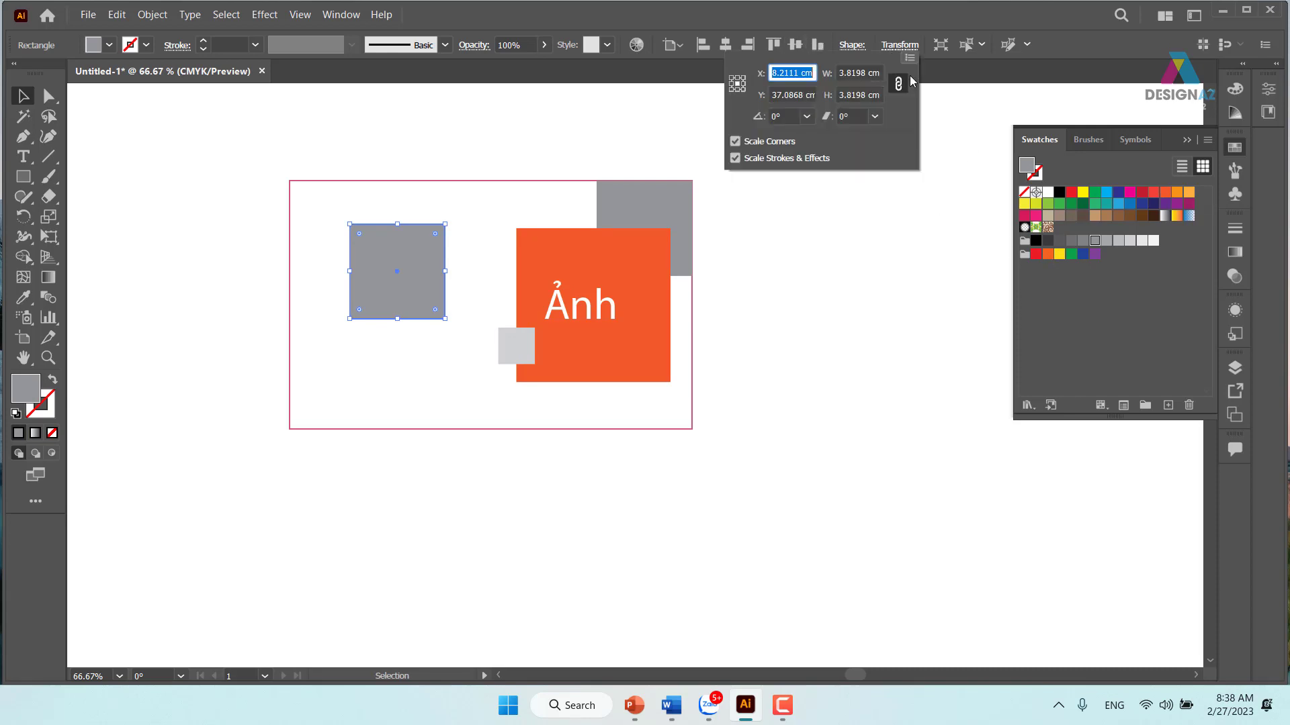
pyautogui.click(877, 73)
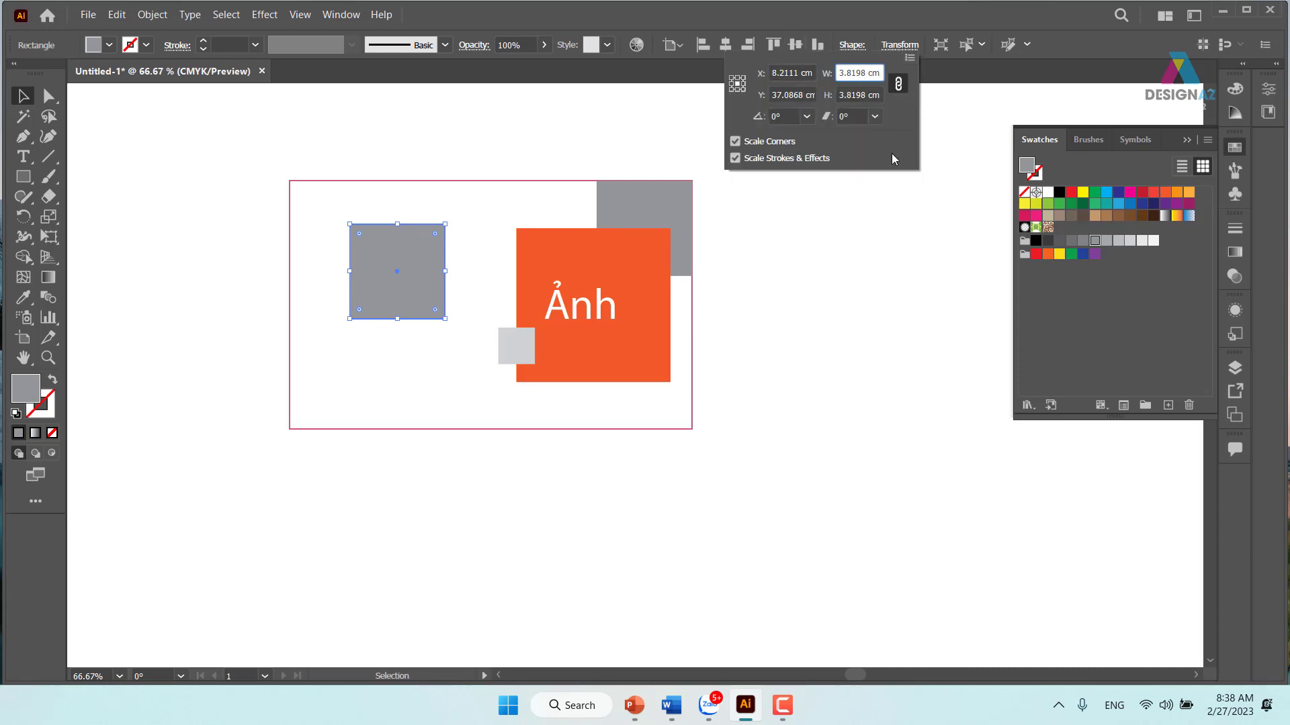
pyautogui.write('/')
pyautogui.press('BackSpace')
pyautogui.write('/1.')
pyautogui.write('618')
pyautogui.press('Return')
pyautogui.click(795, 347)
pyautogui.moveTo(390, 292); pyautogui.dragTo(366, 281)
# Add a 'Lorem ipsum' text line, enlarge it to about 26.5 pt, and place it below the grey square.
pyautogui.click(819, 258)
pyautogui.click(23, 155)
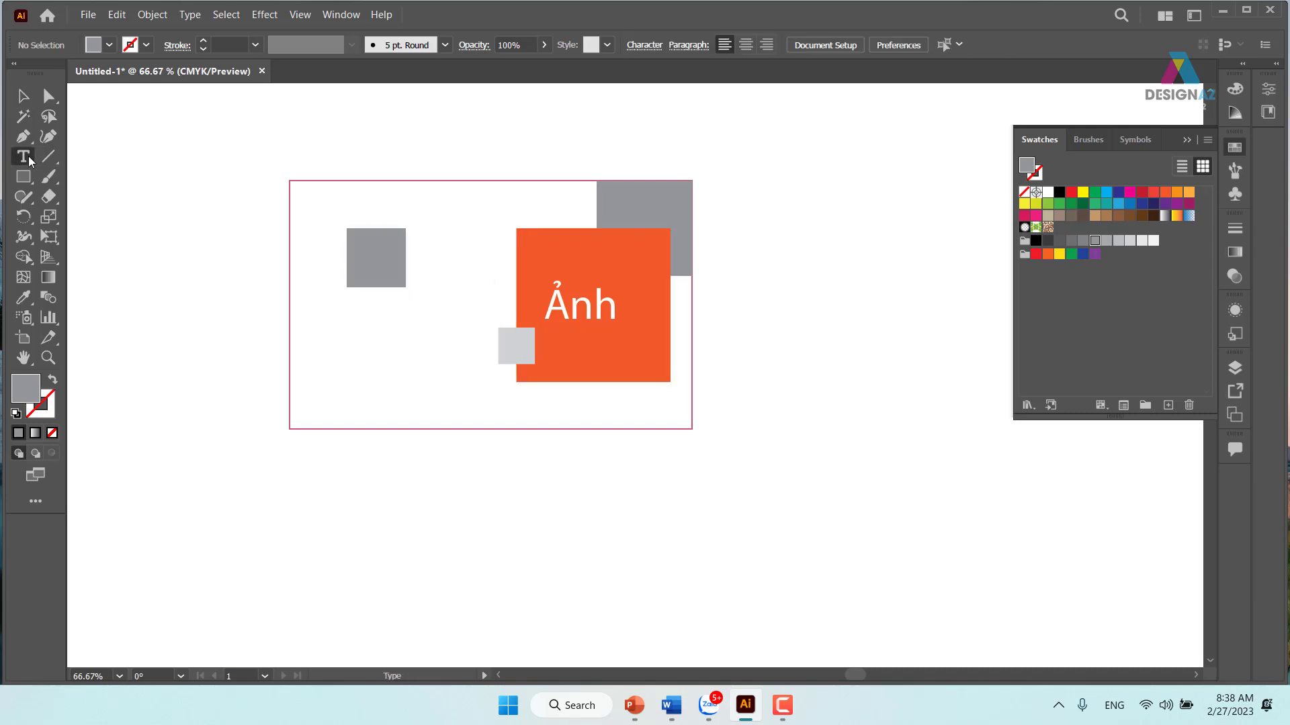
pyautogui.click(174, 347)
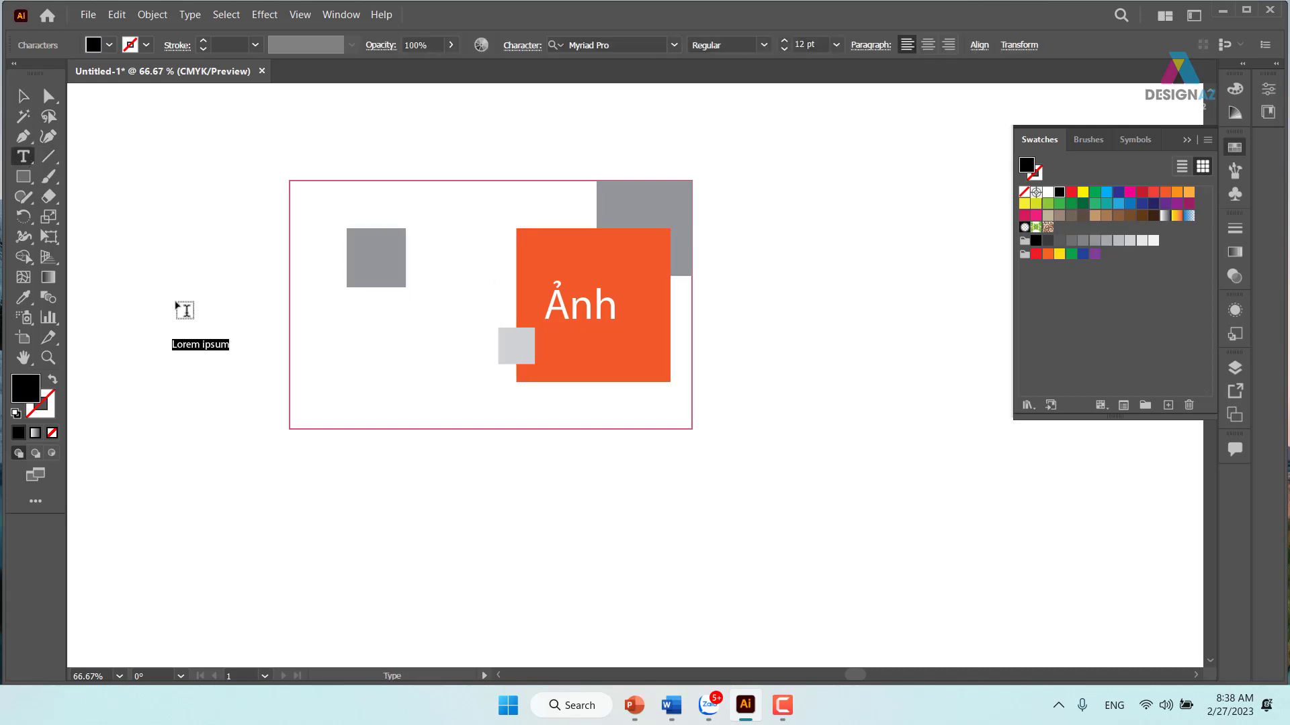
pyautogui.click(23, 96)
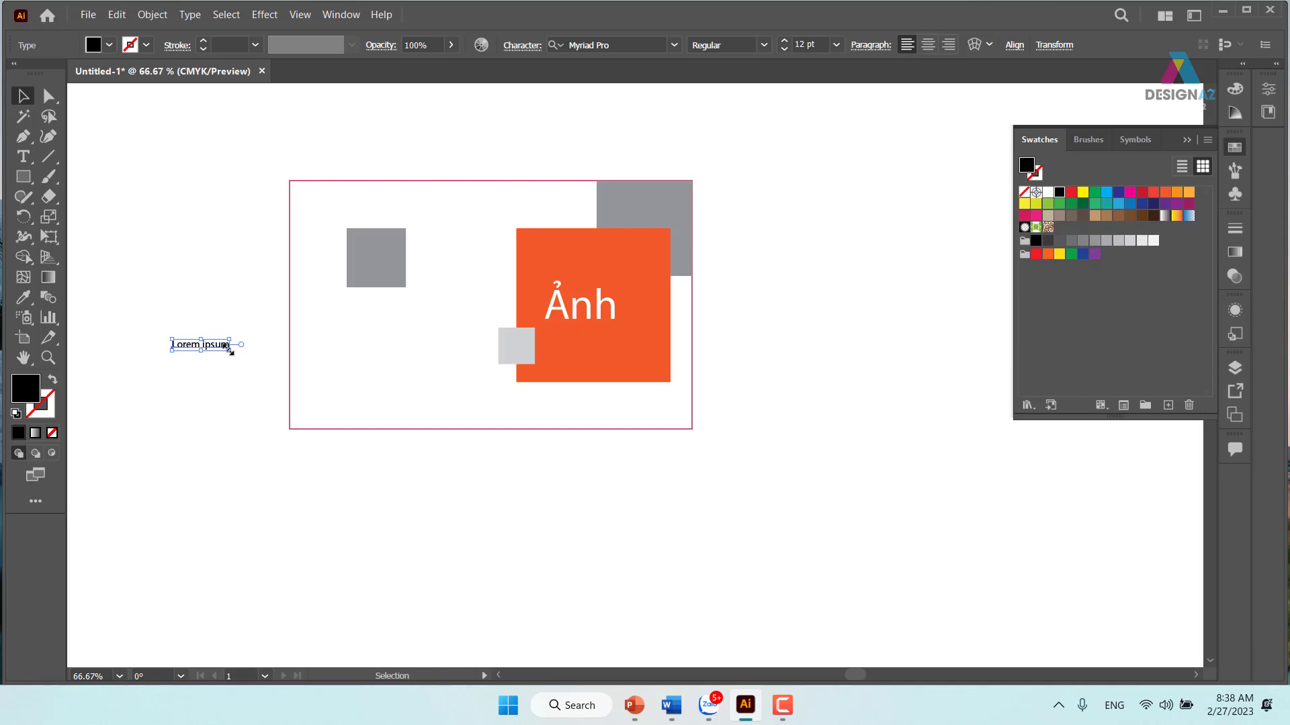
pyautogui.moveTo(229, 350); pyautogui.dragTo(295, 395)
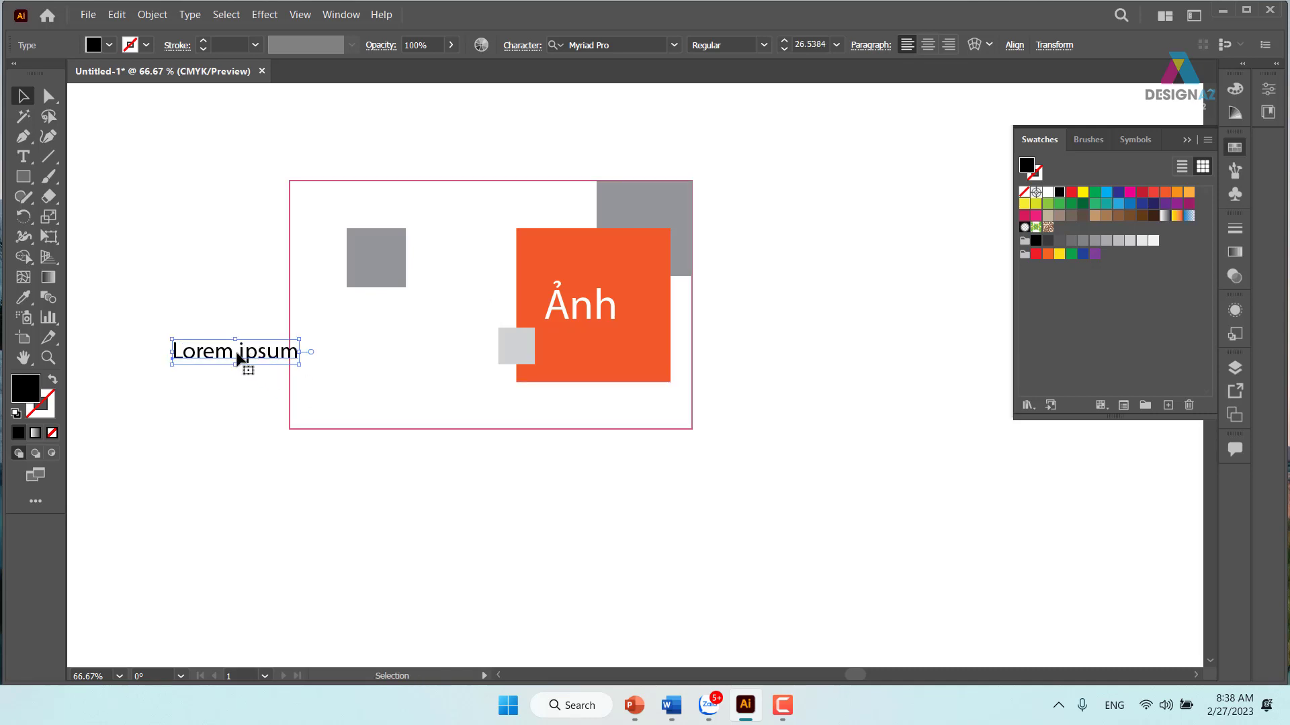
pyautogui.moveTo(244, 354); pyautogui.dragTo(391, 315)
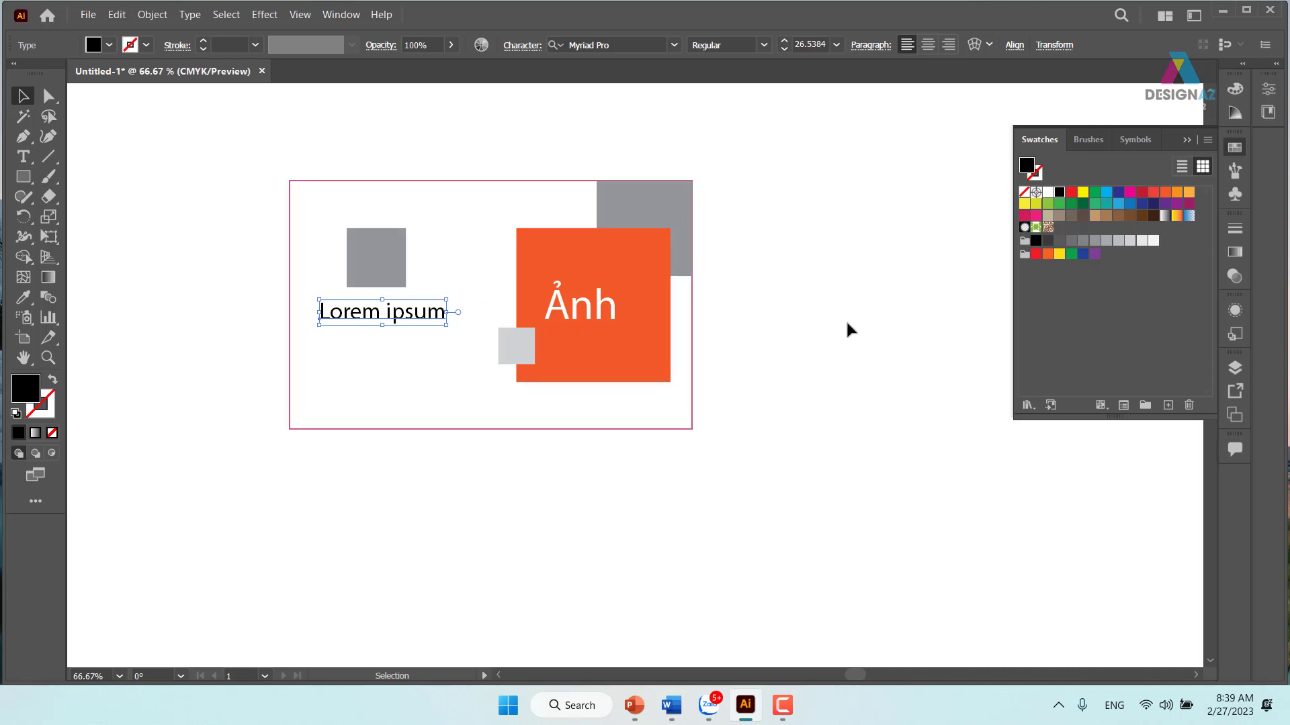
pyautogui.click(850, 394)
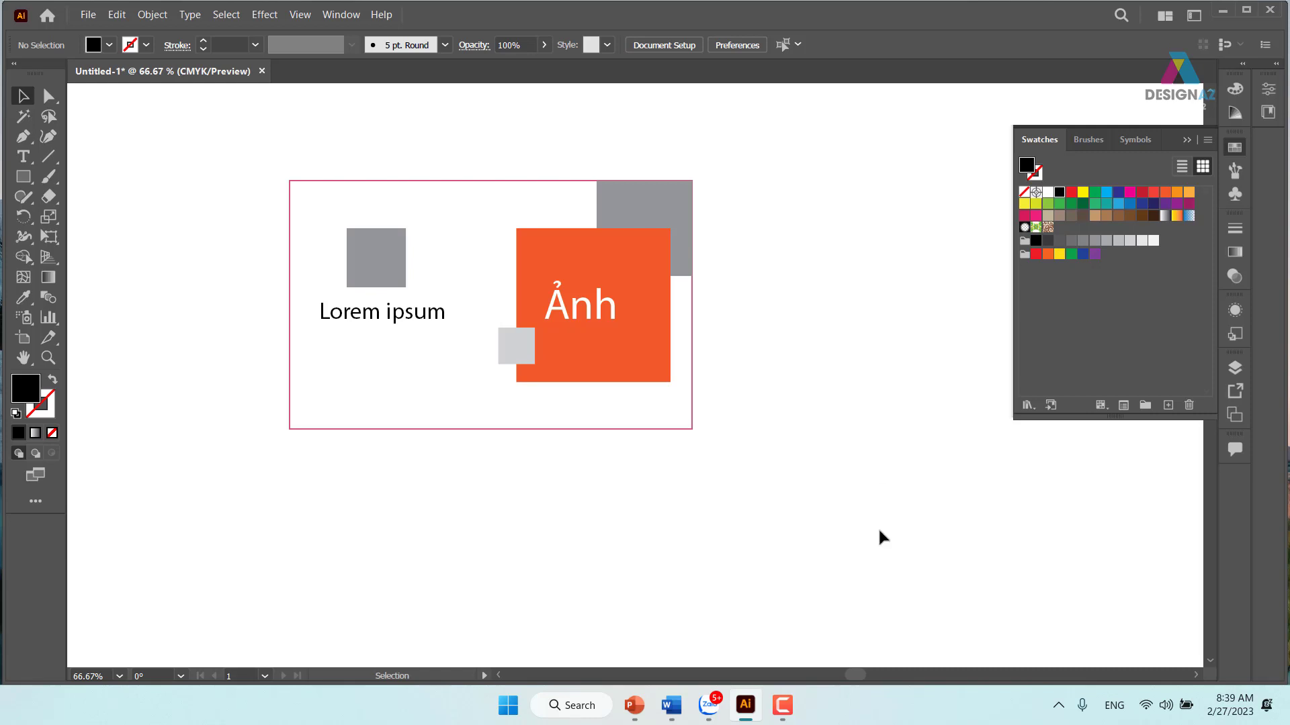
# Launch Cốc Cốc and scroll down through the bookmarks overflow list.
pyautogui.press('super+d')
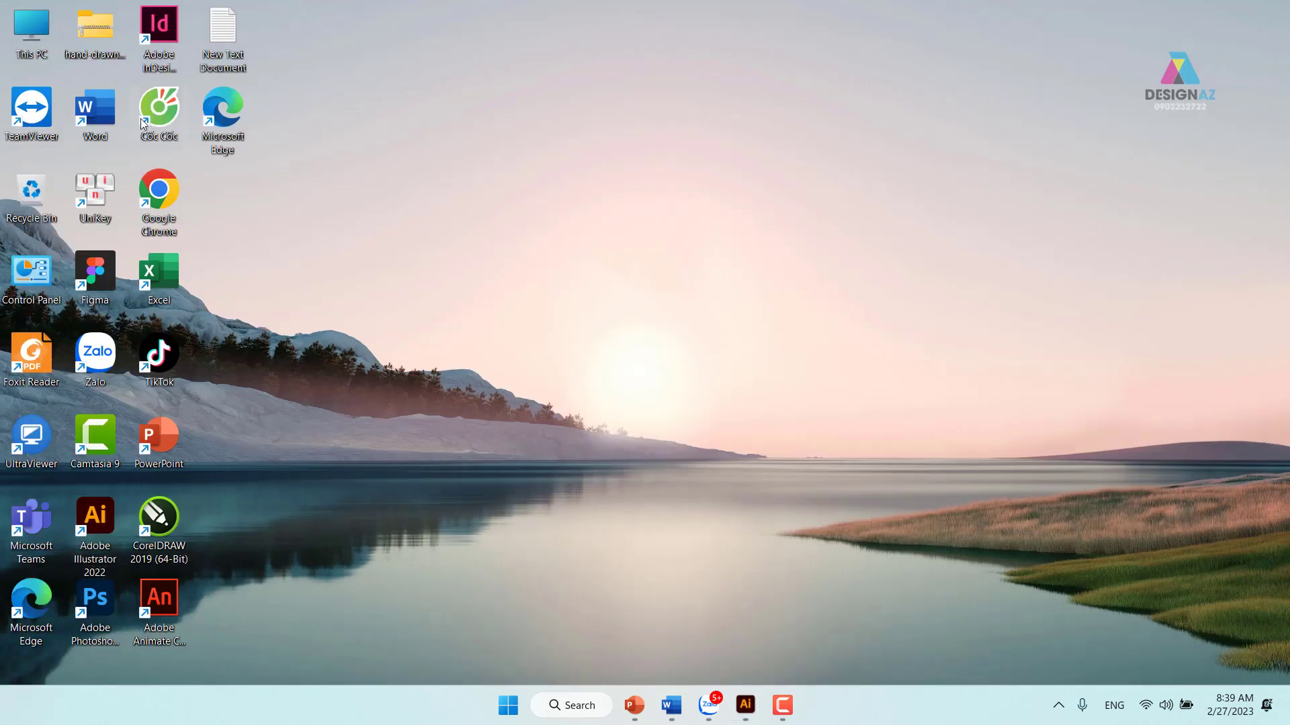
pyautogui.doubleClick(172, 109)
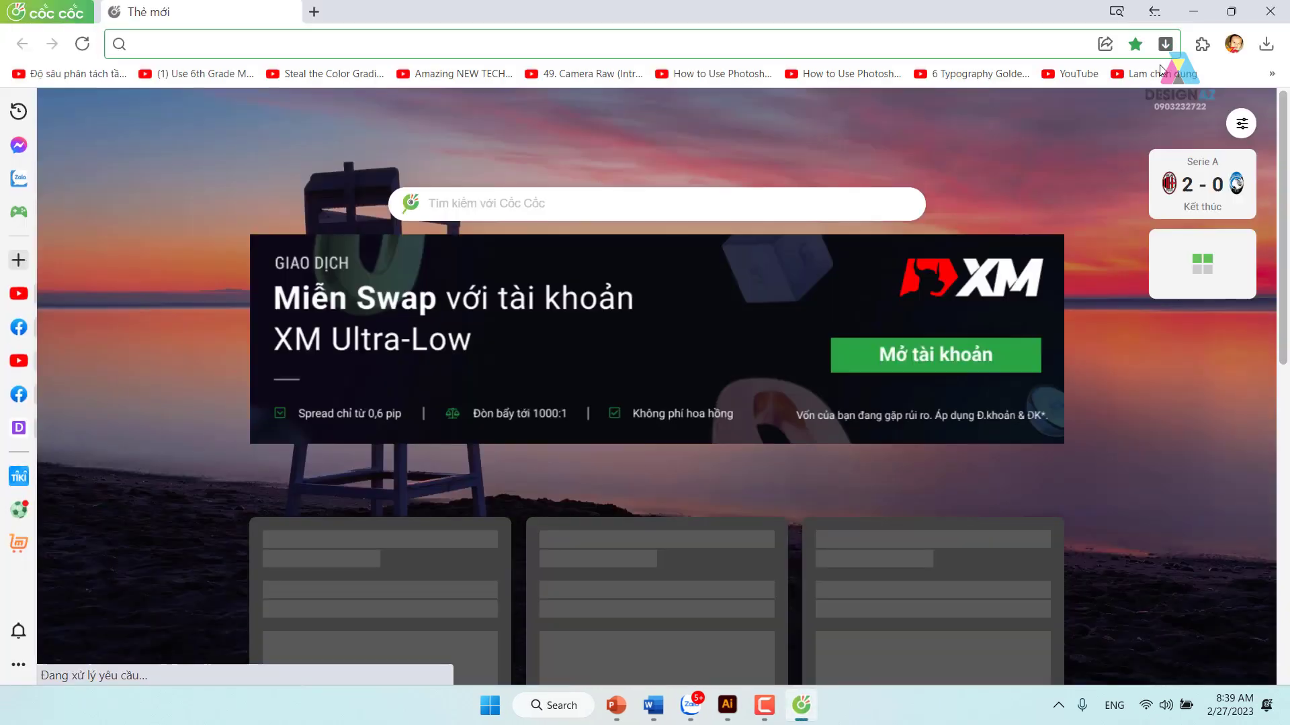
pyautogui.click(1271, 73)
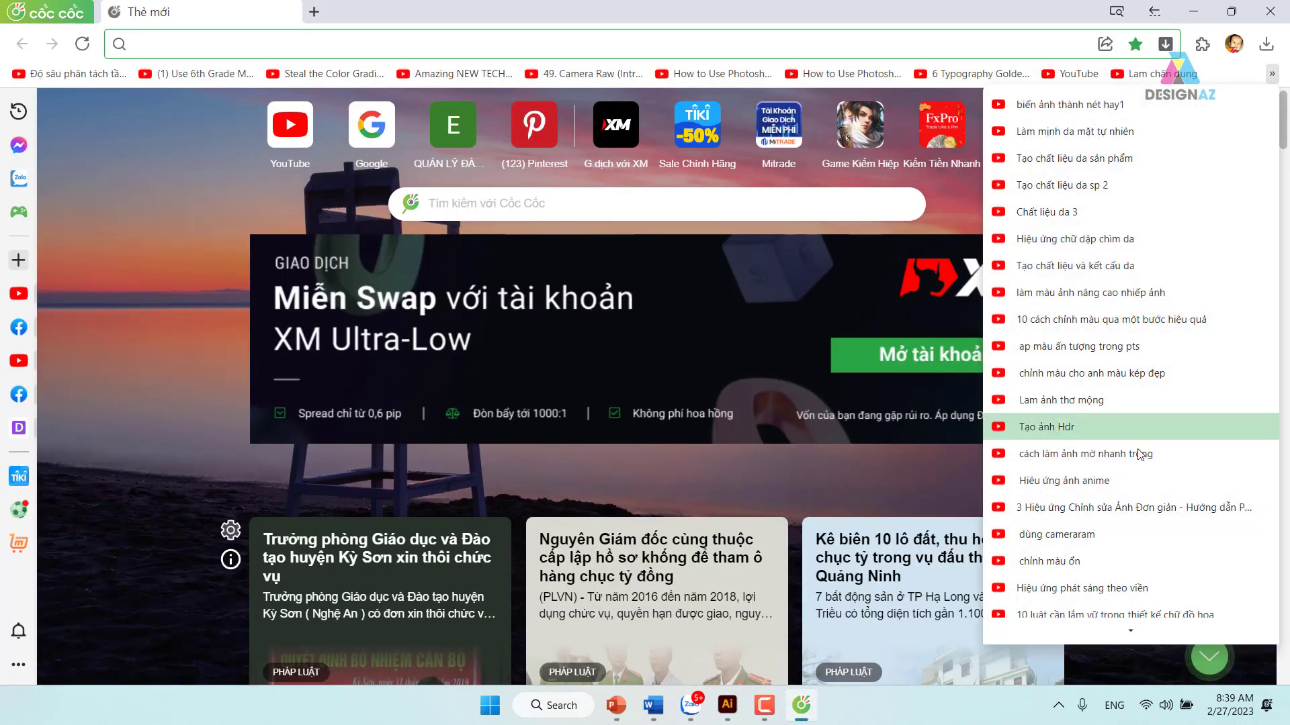
pyautogui.scroll(-3, 1140, 455)
pyautogui.scroll(-3, 1140, 457)
pyautogui.scroll(-3, 1140, 463)
pyautogui.scroll(-3, 1139, 467)
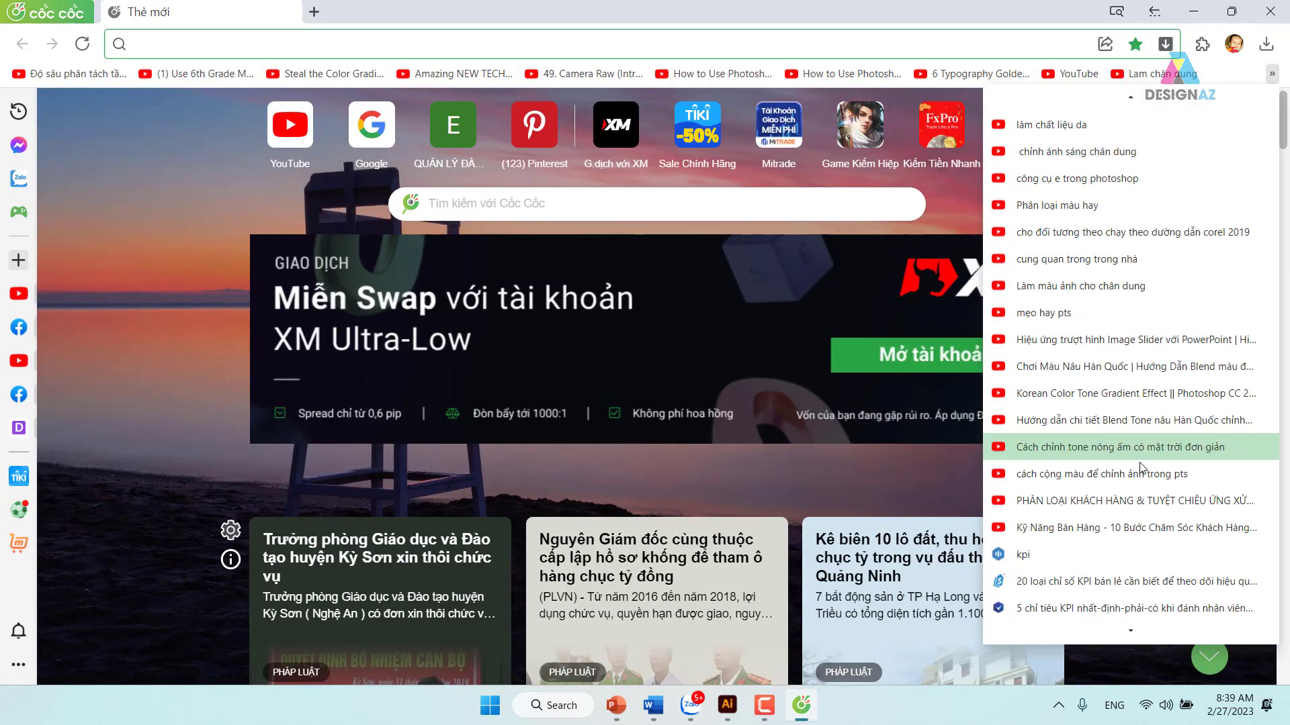
pyautogui.scroll(-3, 1140, 466)
pyautogui.scroll(-2, 1140, 466)
pyautogui.scroll(-3, 1140, 465)
pyautogui.scroll(-3, 1142, 465)
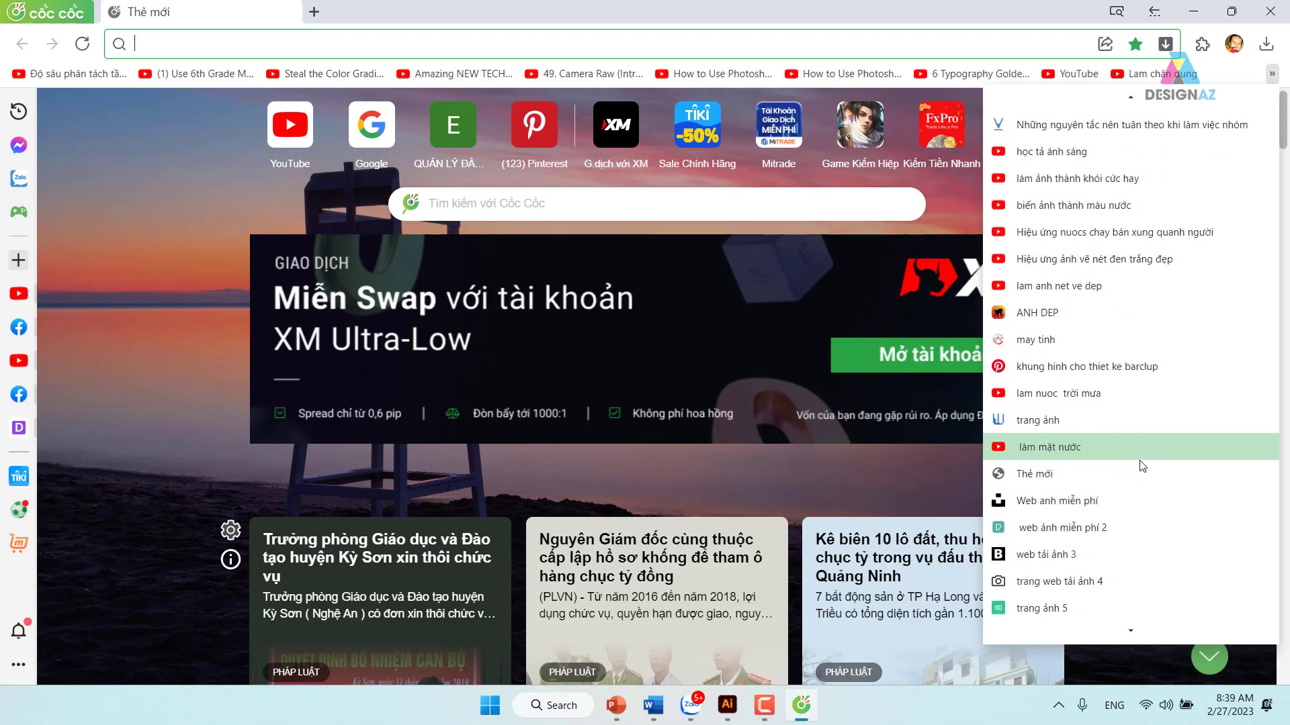
pyautogui.scroll(-5, 1142, 465)
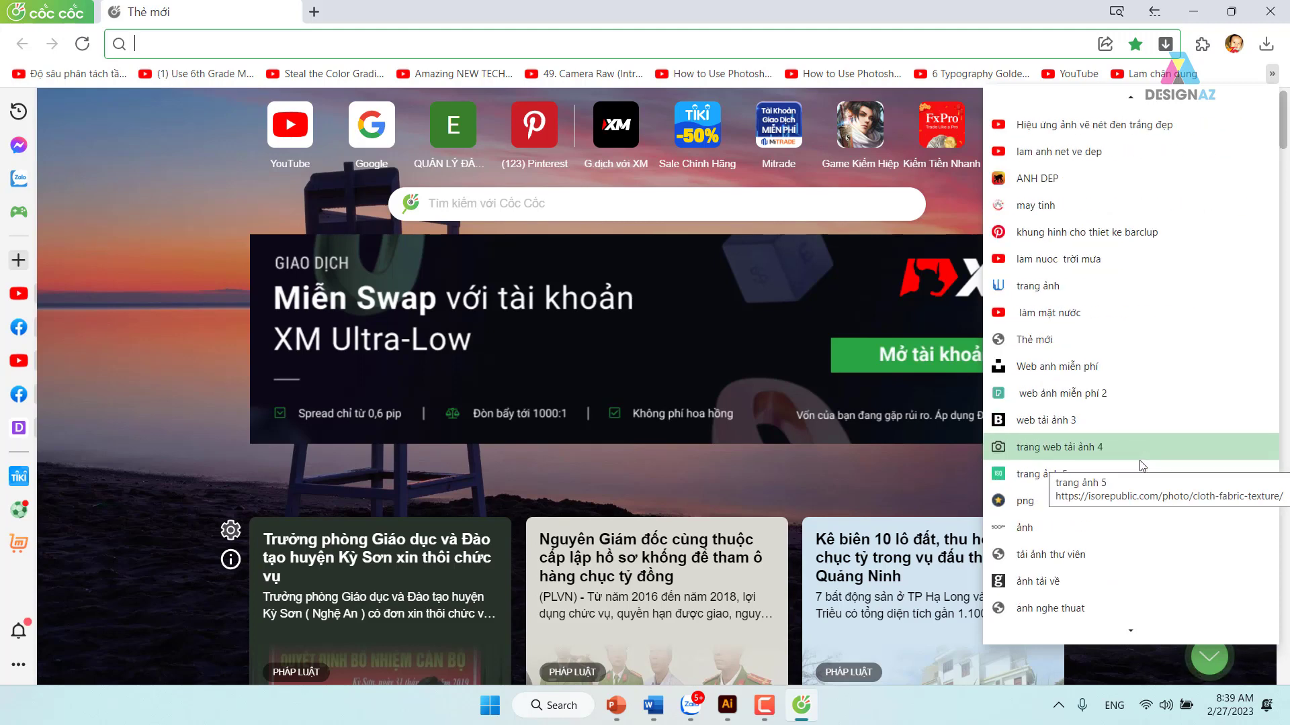
pyautogui.scroll(-4, 1139, 462)
pyautogui.scroll(-5, 1139, 462)
pyautogui.scroll(-6, 1138, 462)
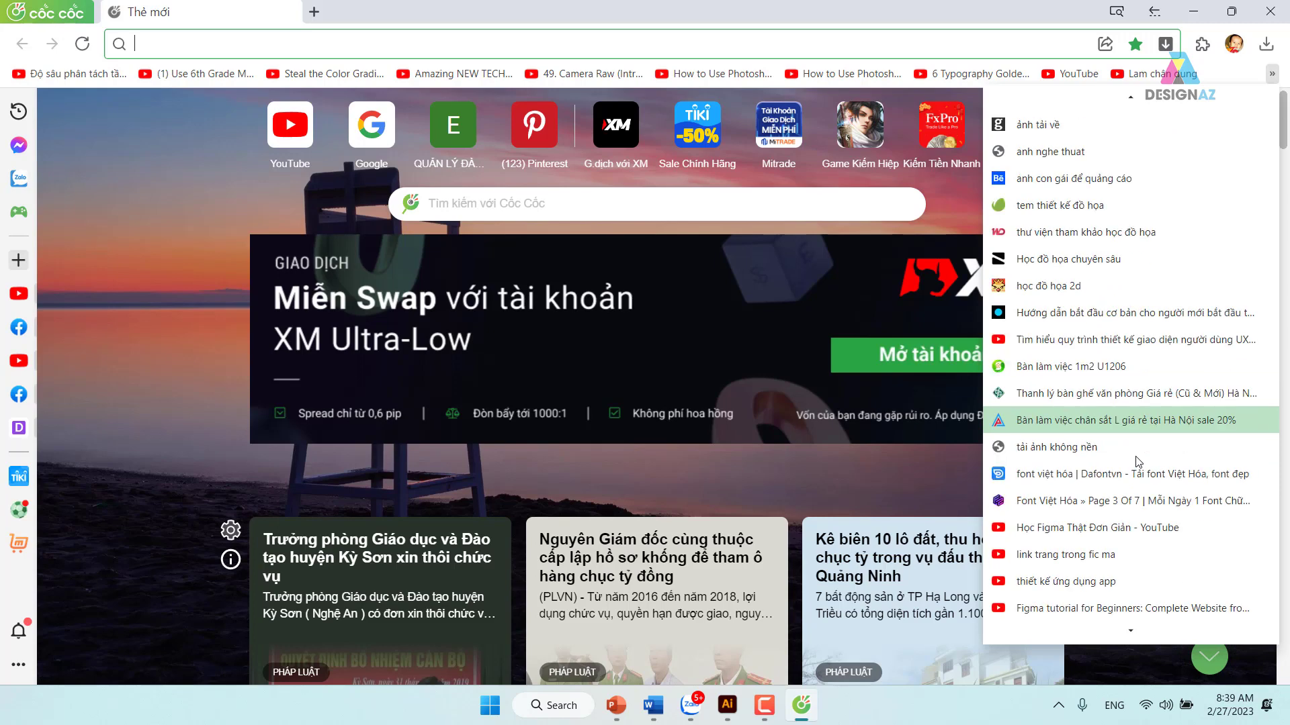
pyautogui.scroll(-6, 1138, 462)
pyautogui.scroll(-9, 1138, 463)
pyautogui.scroll(-6, 1139, 462)
pyautogui.scroll(-8, 1139, 462)
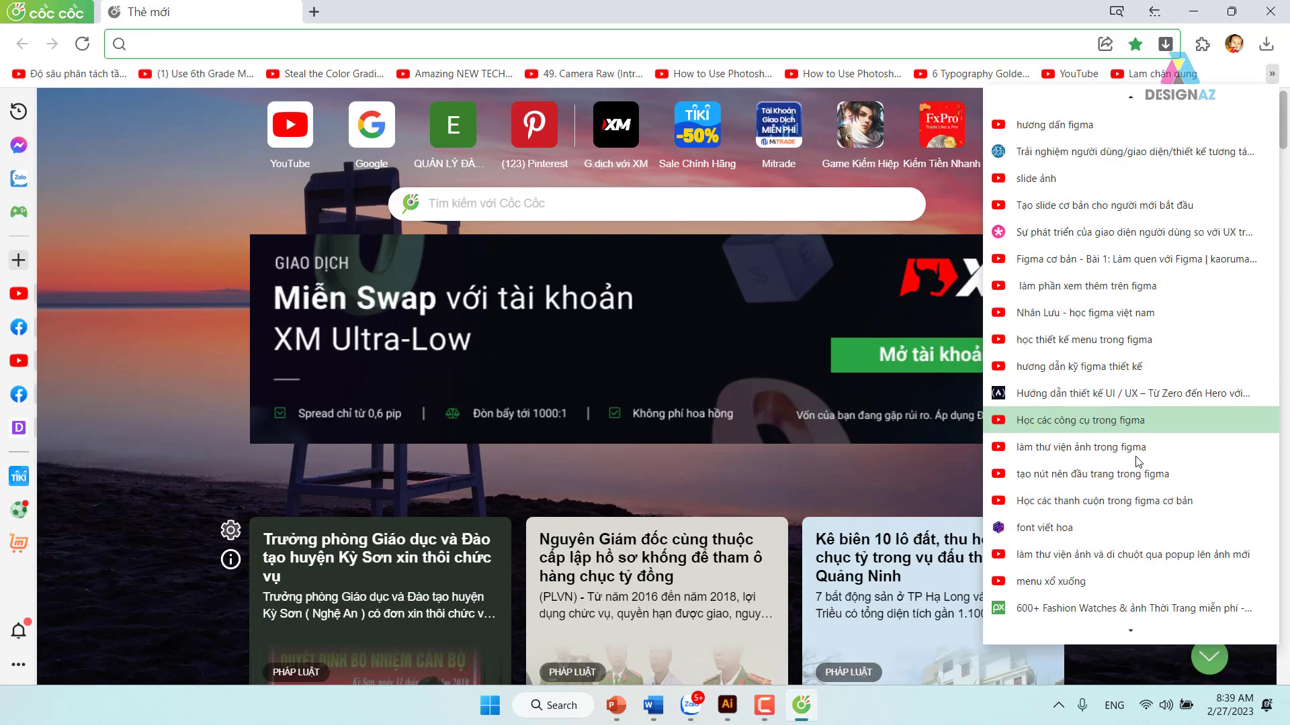
pyautogui.scroll(-8, 1138, 462)
pyautogui.scroll(-6, 1138, 463)
pyautogui.scroll(-6, 1137, 461)
pyautogui.scroll(-7, 1138, 461)
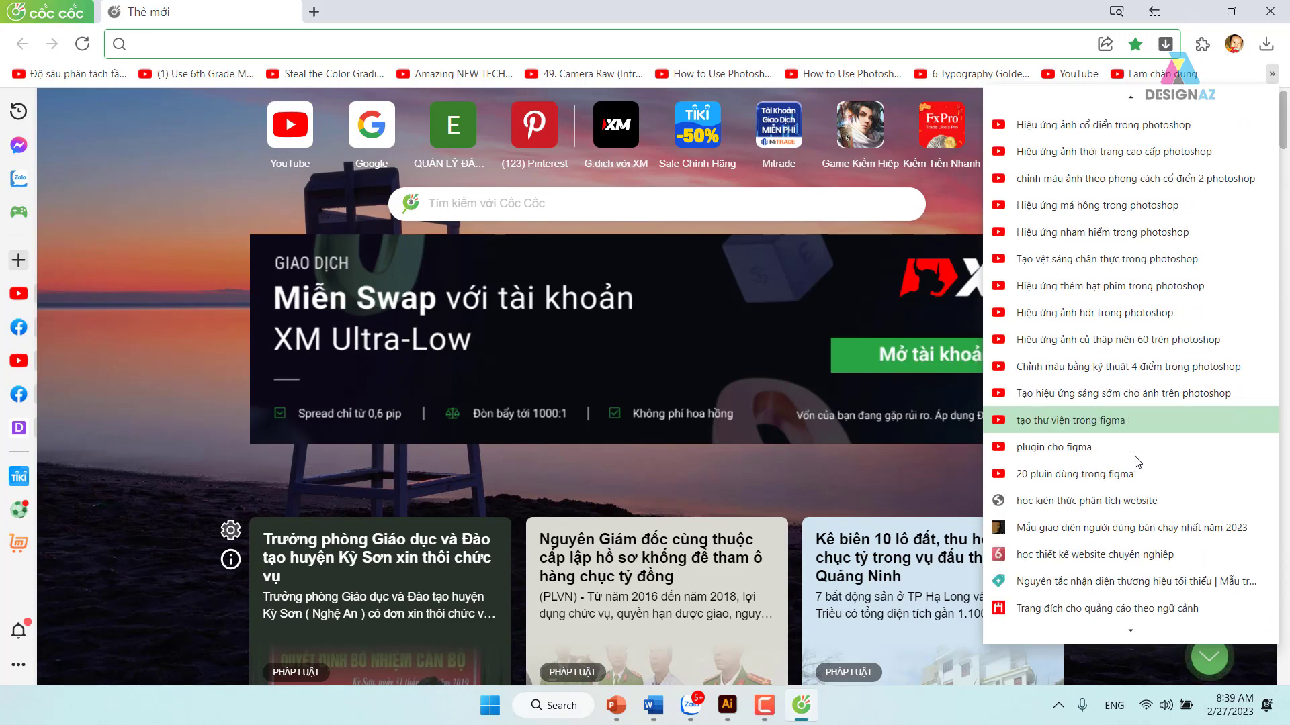
pyautogui.scroll(-8, 1137, 460)
pyautogui.scroll(-7, 1137, 460)
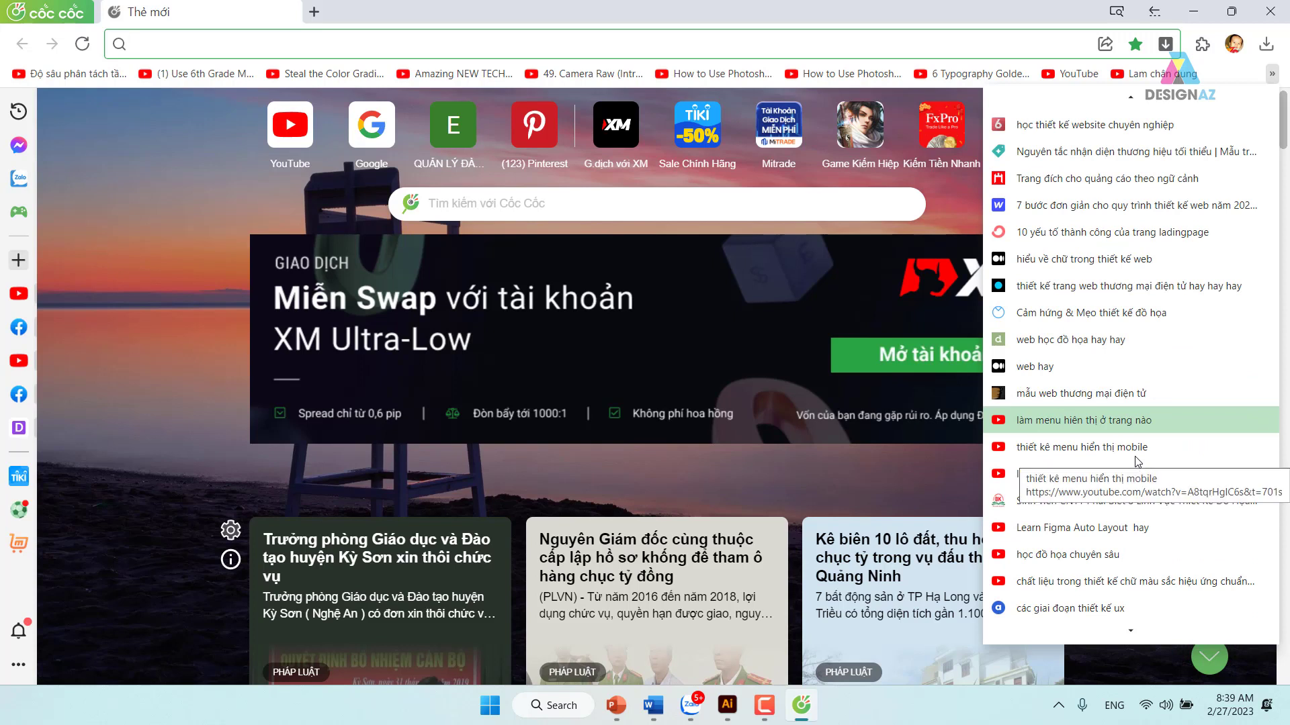
pyautogui.scroll(-2, 1137, 462)
pyautogui.scroll(-1, 1137, 461)
pyautogui.scroll(-3, 1137, 461)
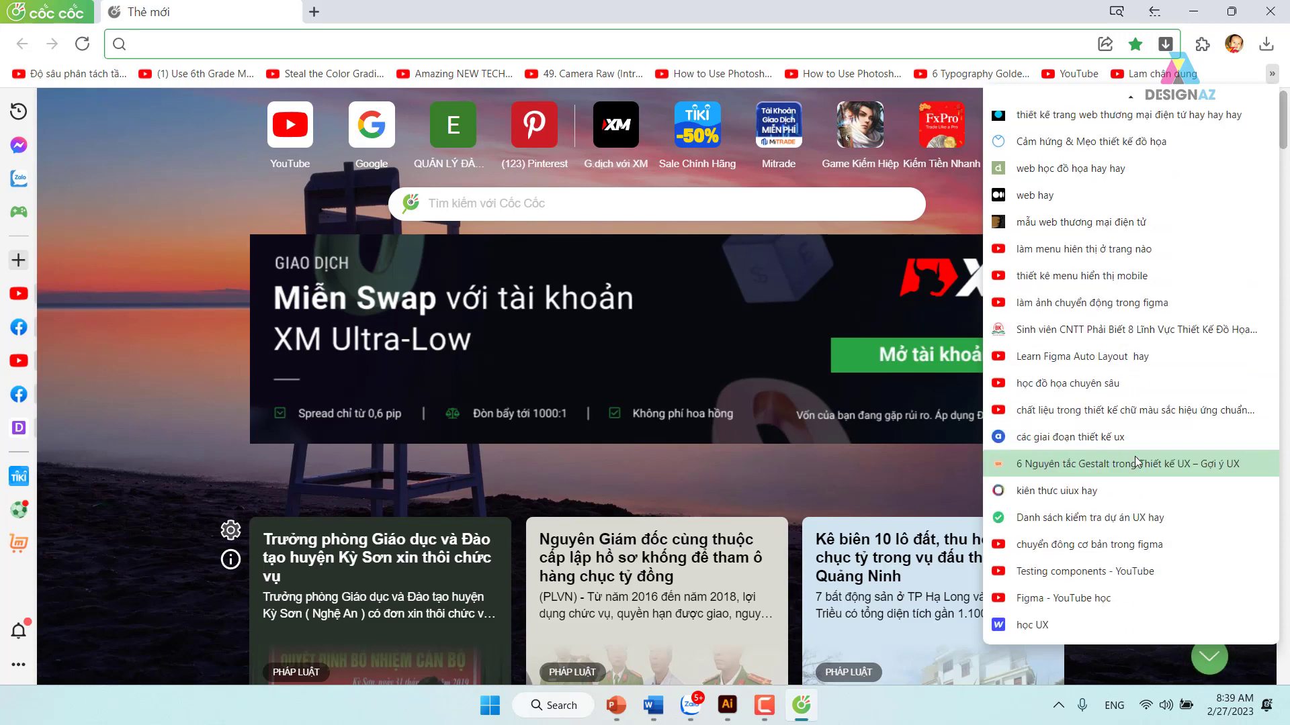
# Scroll back up the list and open the typescale.com bookmark.
pyautogui.scroll(1, 1135, 483)
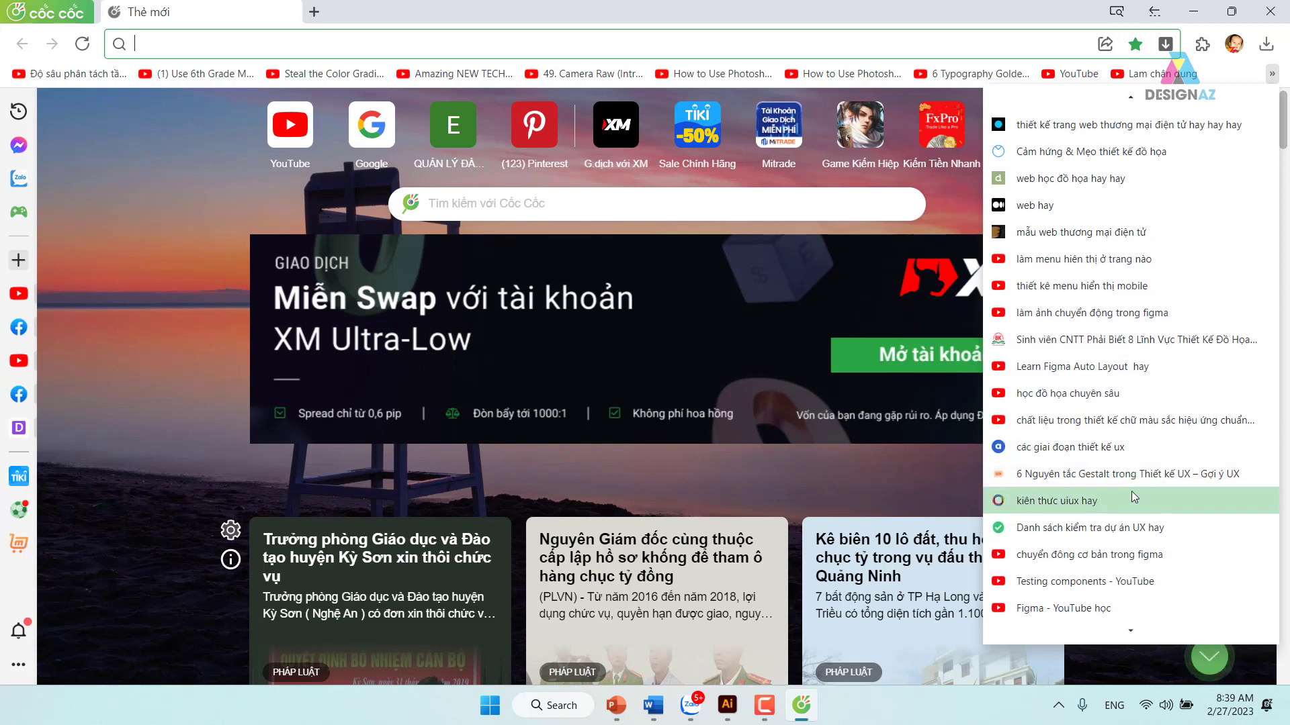
pyautogui.scroll(1, 1135, 490)
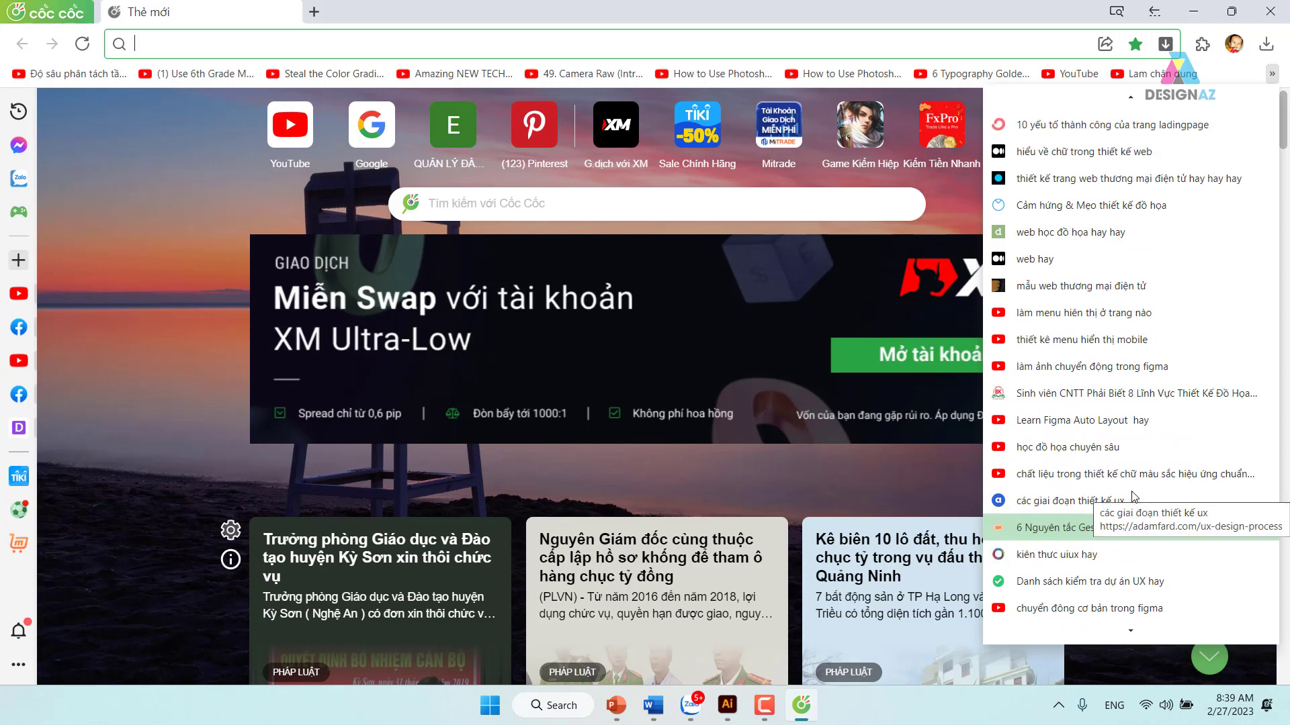
pyautogui.scroll(1, 1134, 487)
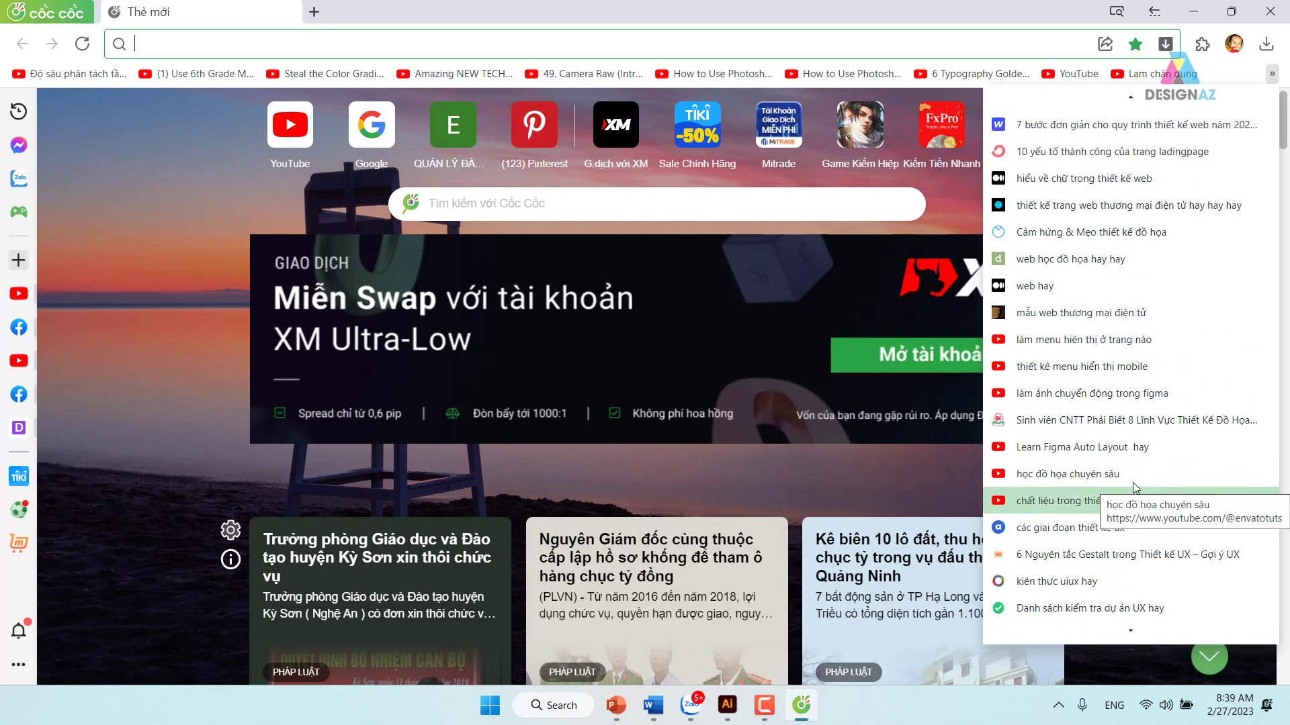
pyautogui.scroll(1, 1135, 479)
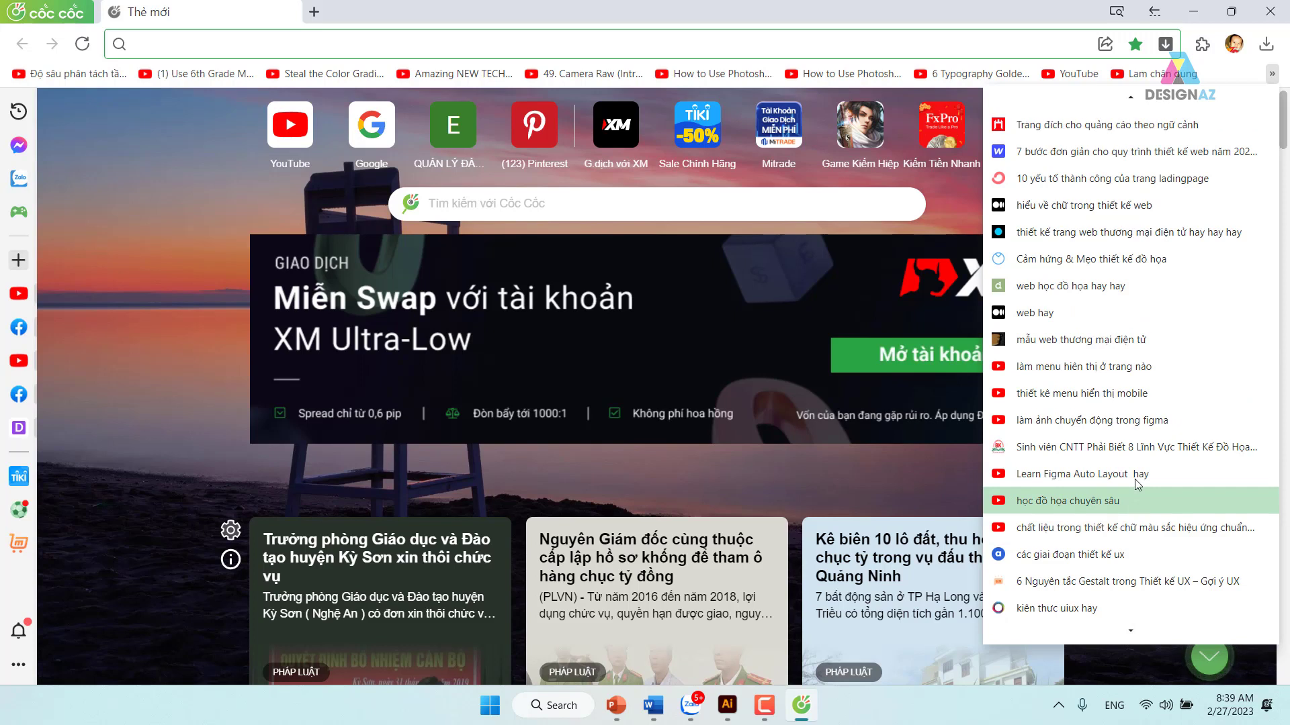
pyautogui.scroll(1, 1135, 480)
pyautogui.scroll(1, 1136, 483)
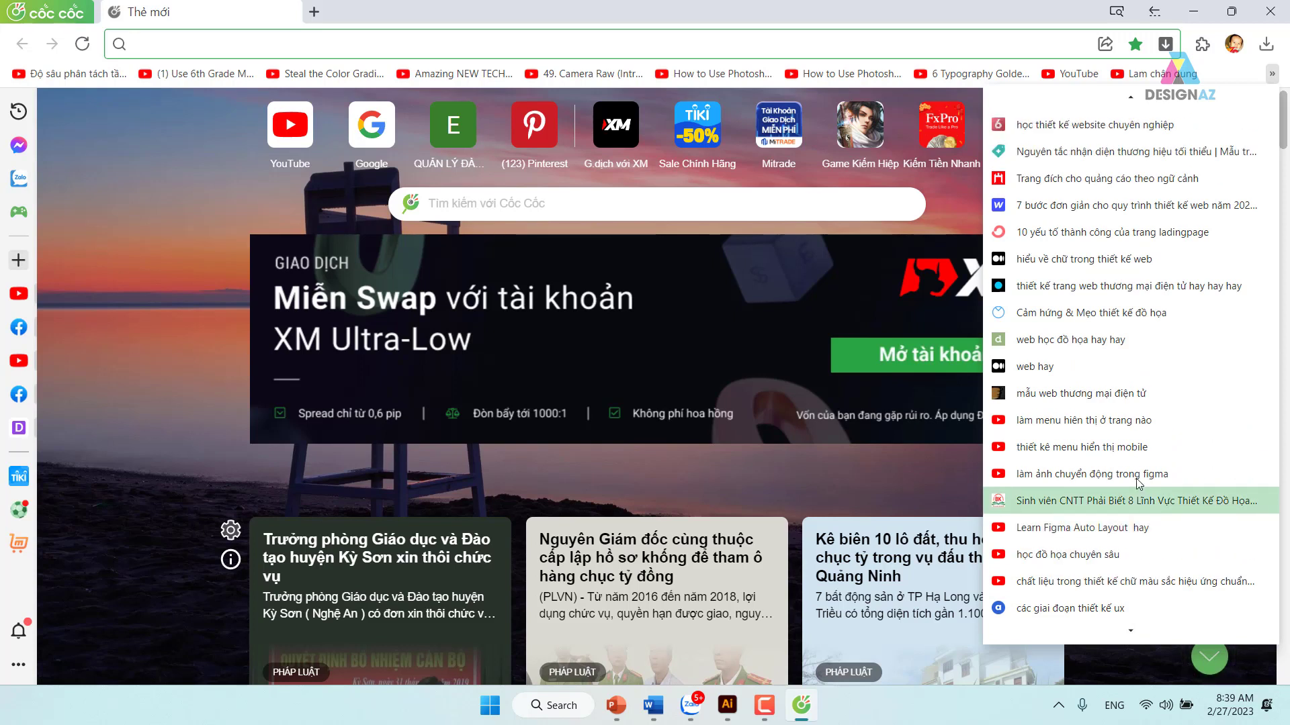
pyautogui.scroll(1, 1138, 480)
pyautogui.scroll(1, 1139, 479)
pyautogui.scroll(1, 1138, 480)
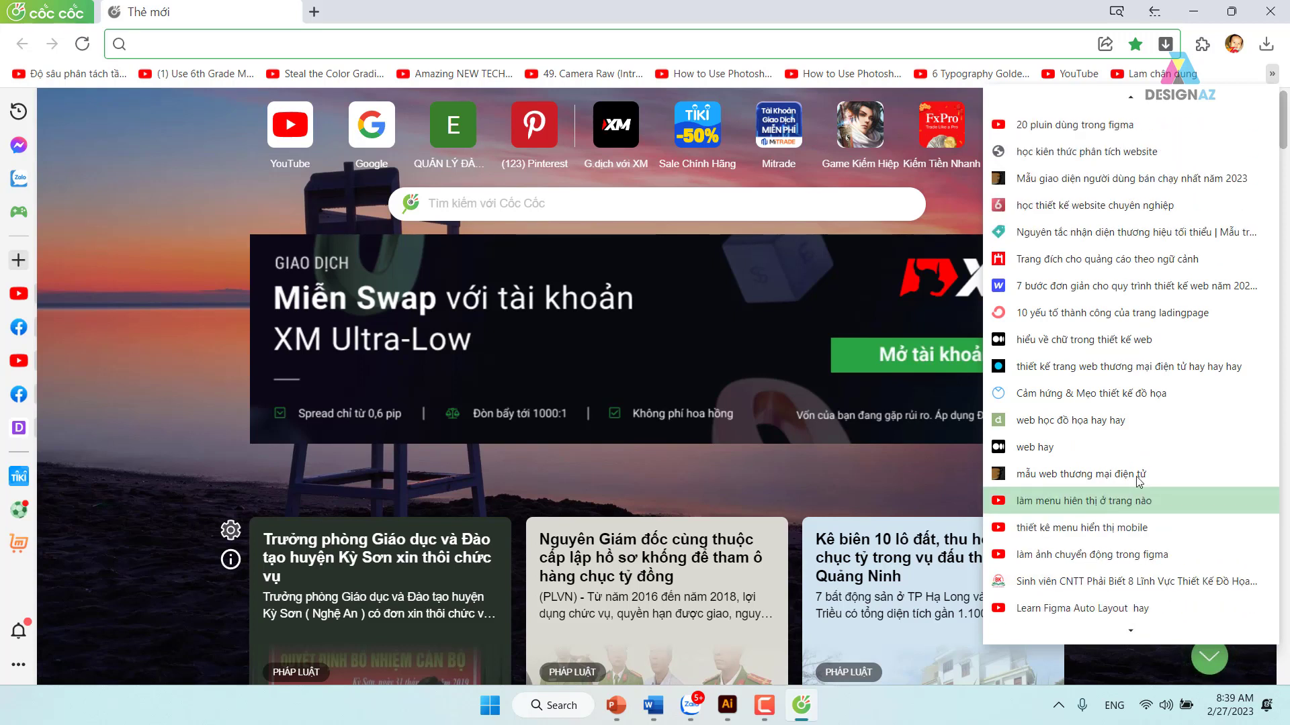
pyautogui.scroll(1, 1139, 480)
pyautogui.scroll(1, 1139, 480)
pyautogui.scroll(1, 1138, 479)
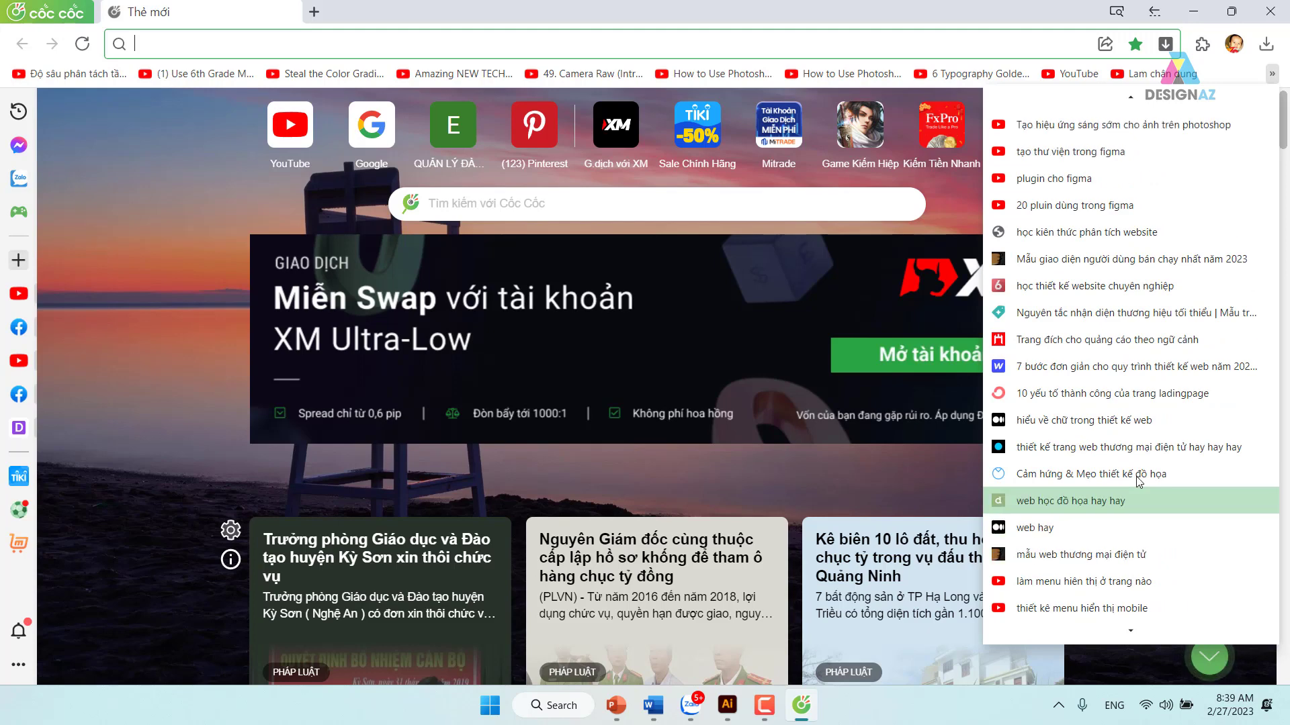
pyautogui.scroll(3, 1139, 479)
pyautogui.scroll(4, 1139, 480)
pyautogui.scroll(5, 1139, 479)
pyautogui.scroll(4, 1138, 479)
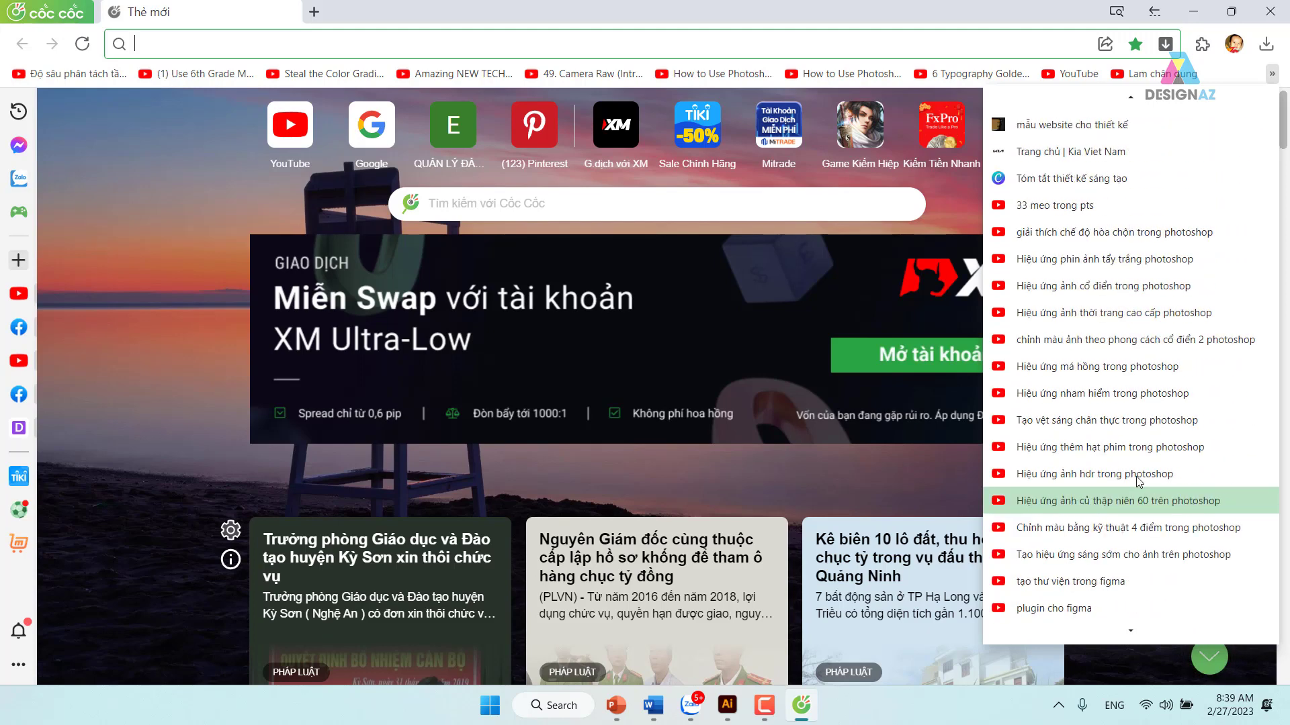
pyautogui.scroll(1, 1138, 480)
pyautogui.scroll(2, 1138, 479)
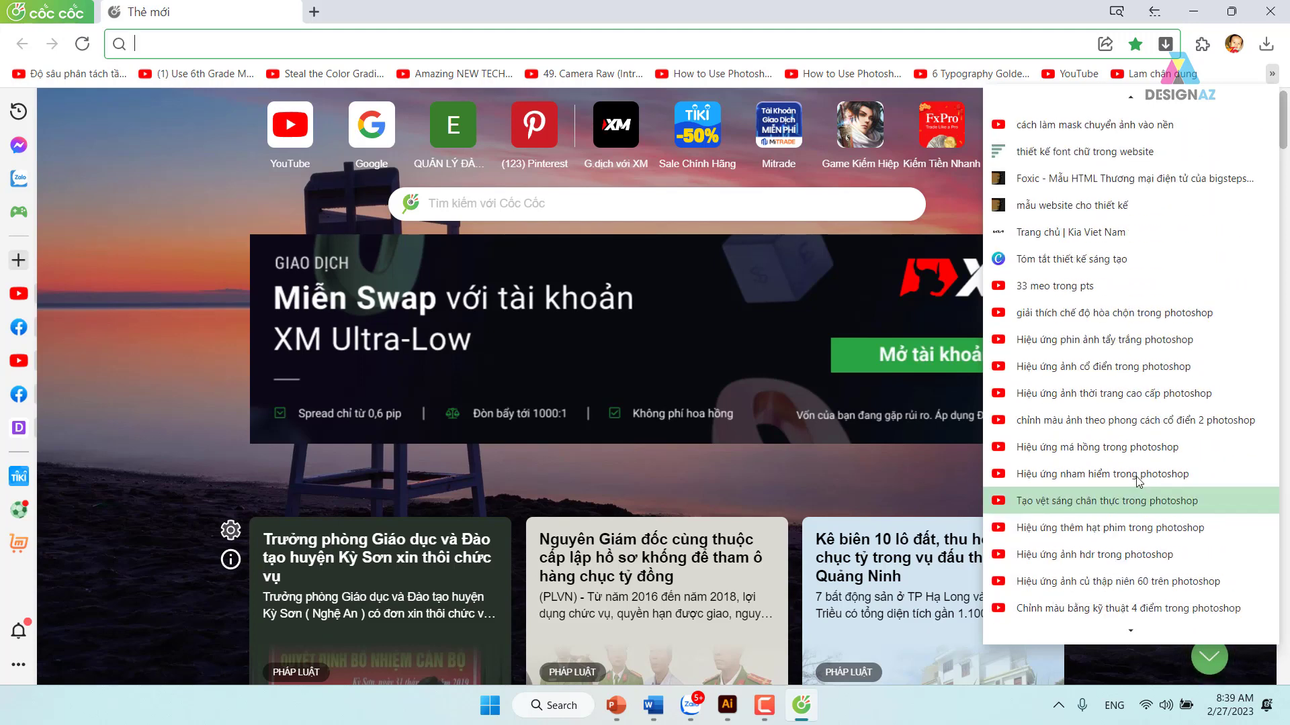
pyautogui.click(1162, 152)
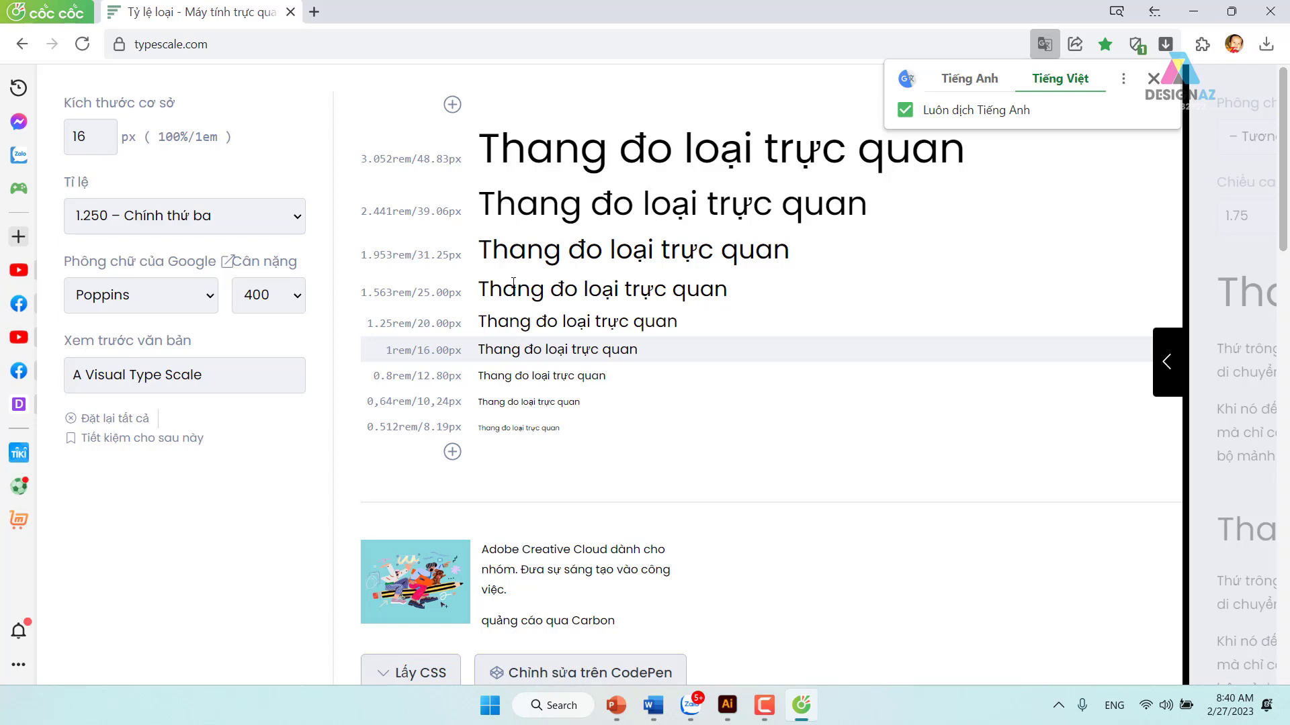
pyautogui.moveTo(486, 249); pyautogui.dragTo(801, 250)
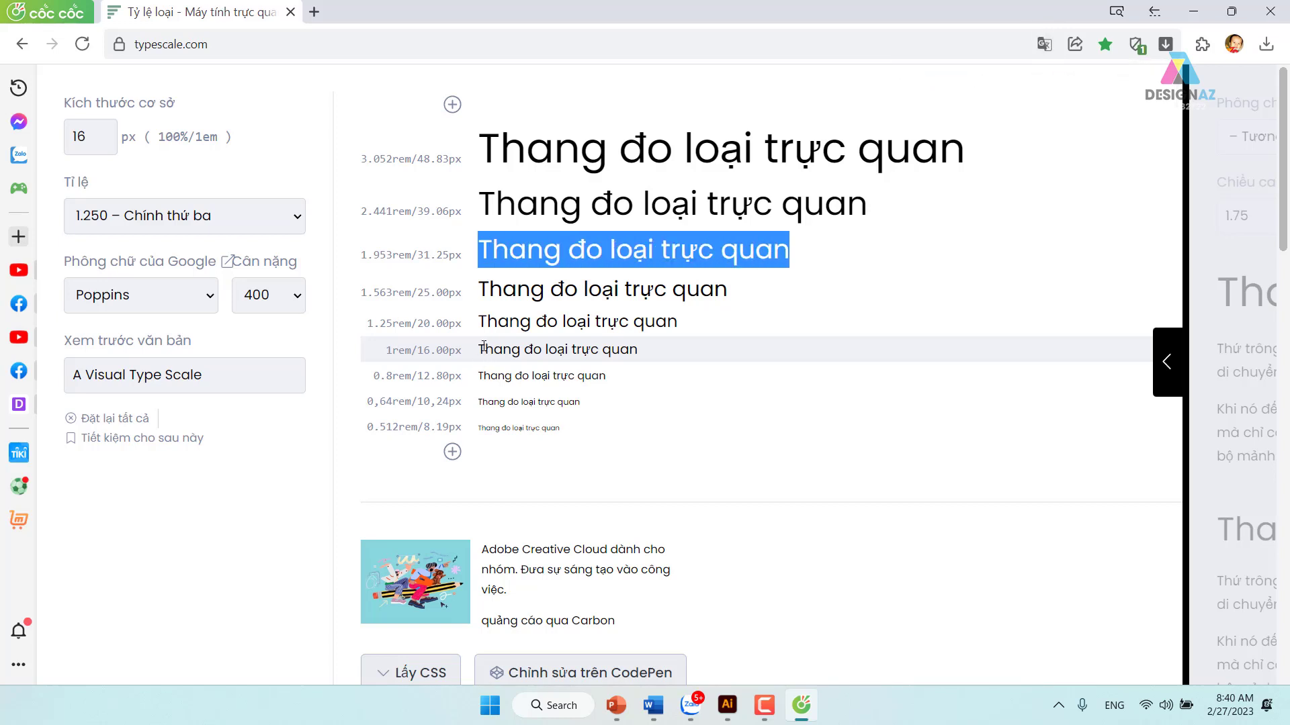
pyautogui.moveTo(483, 348); pyautogui.dragTo(680, 336)
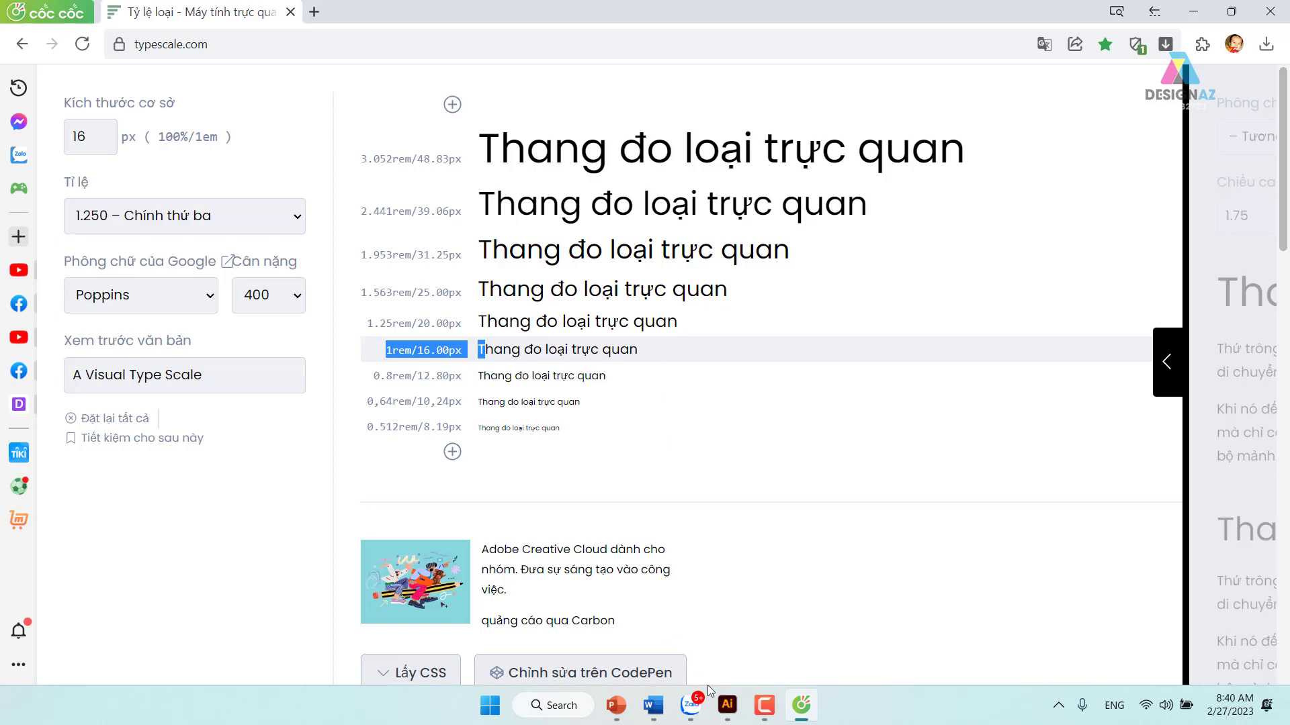
# Set the 'Lorem ipsum' heading's font size to 24 pt.
pyautogui.click(728, 705)
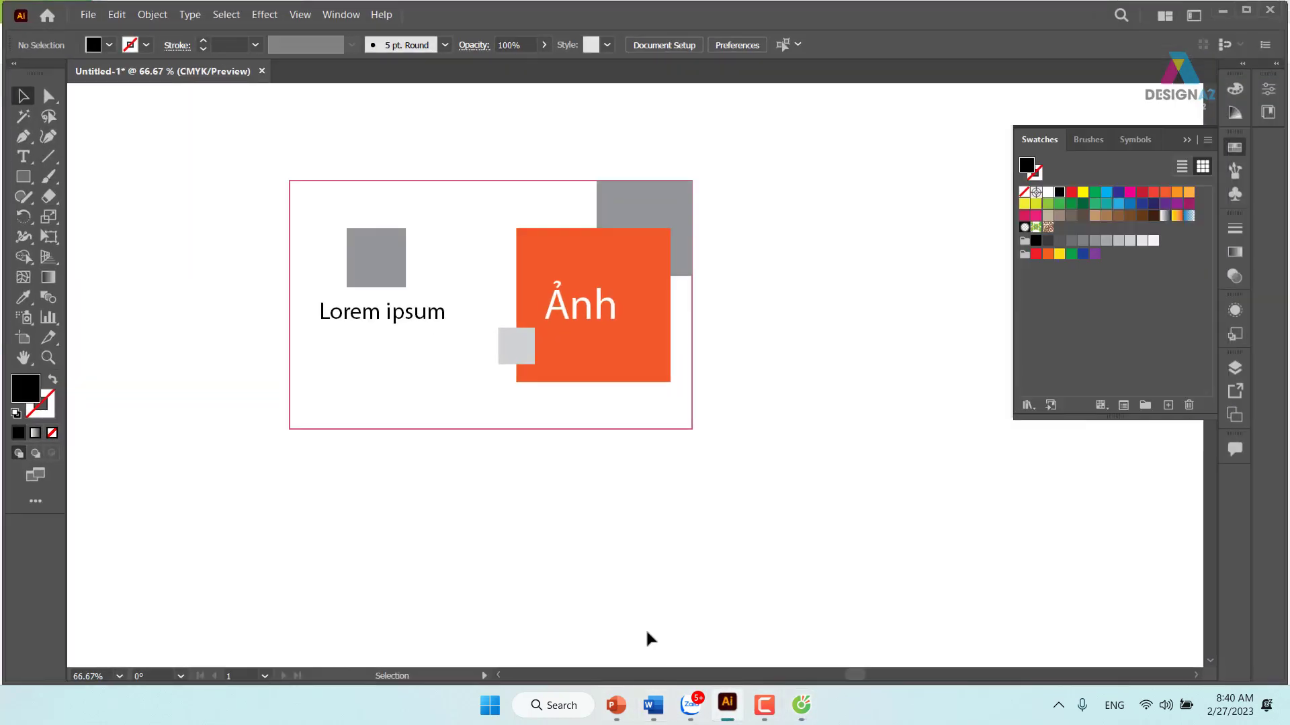
pyautogui.click(406, 321)
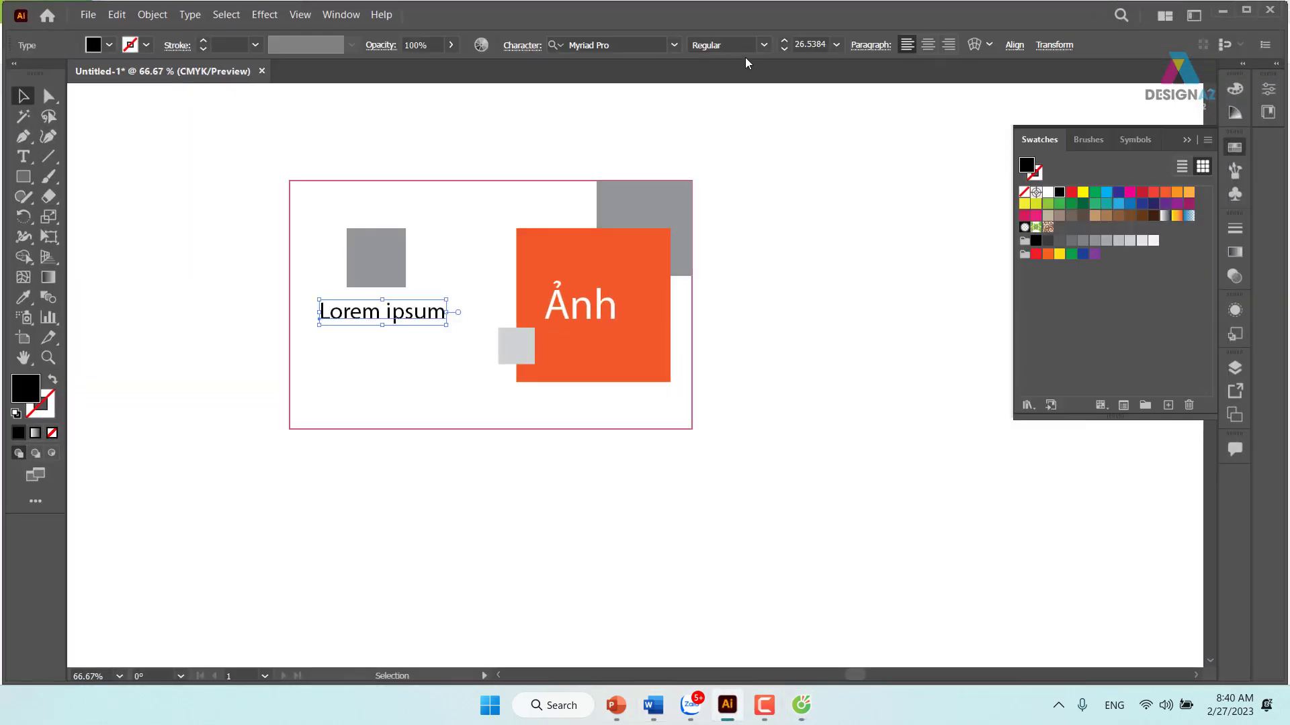
pyautogui.click(806, 45)
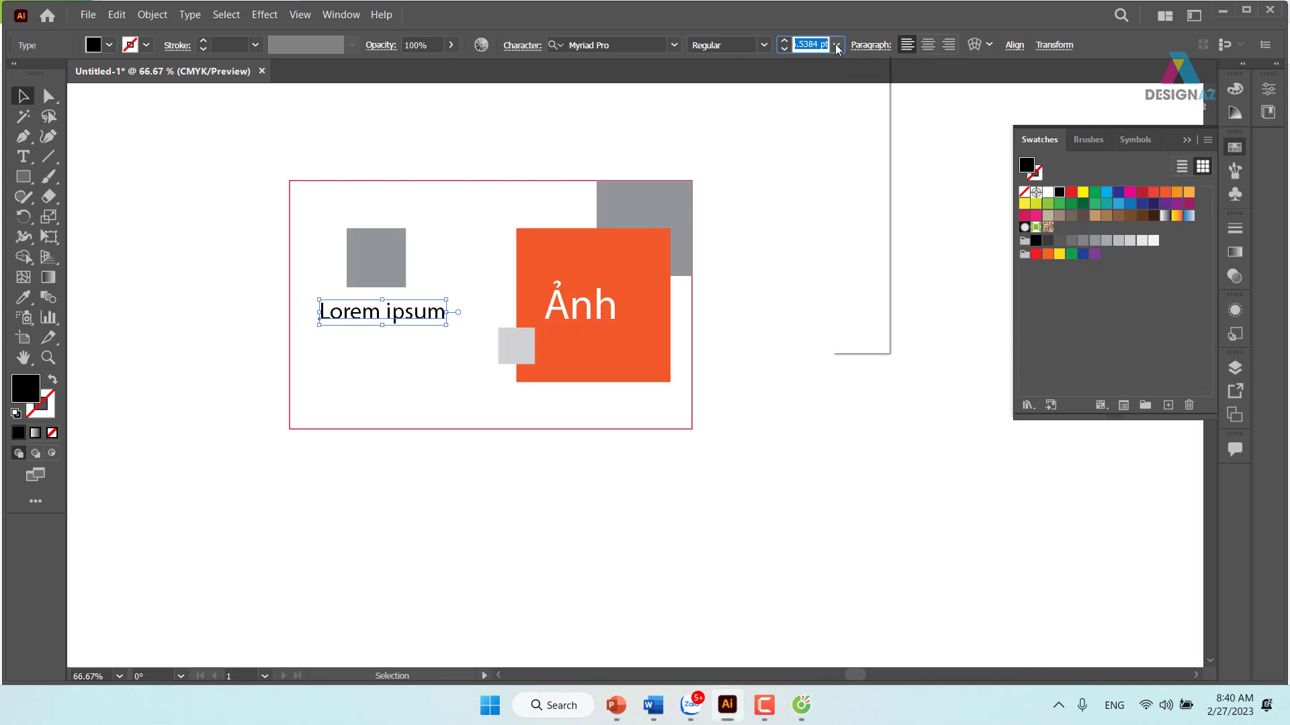
pyautogui.click(858, 271)
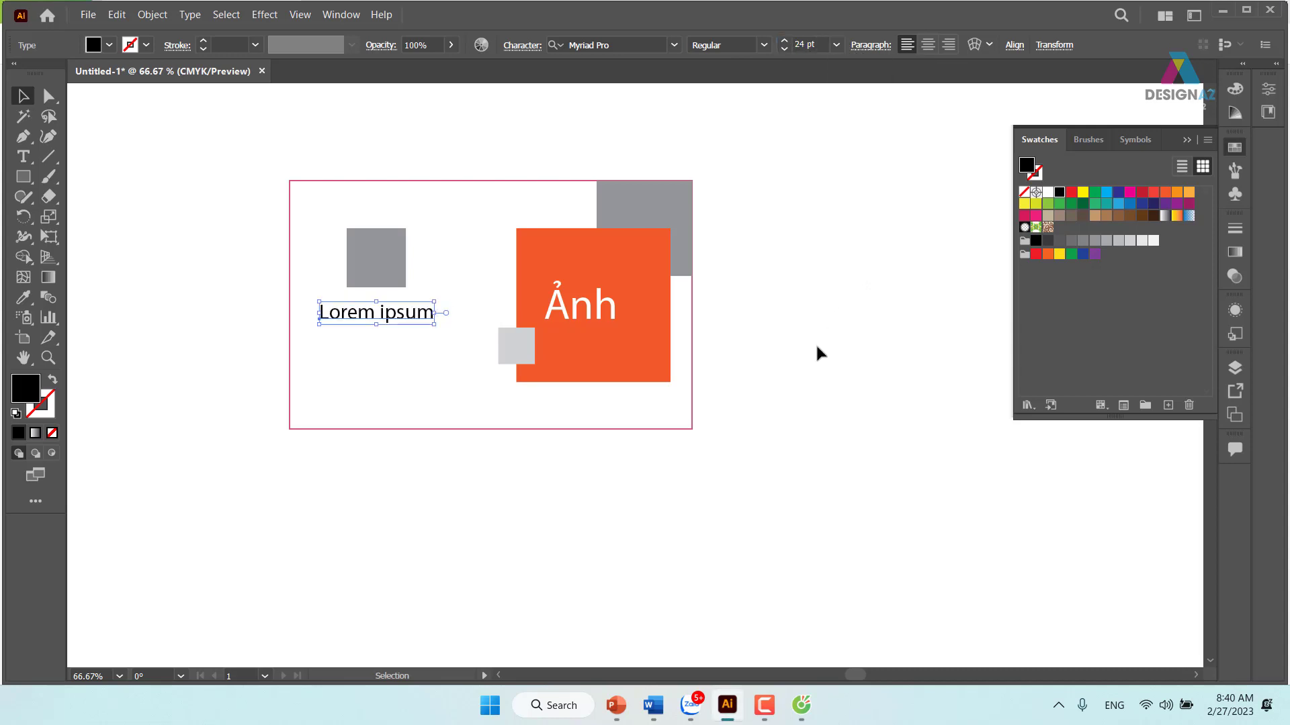
pyautogui.click(814, 351)
pyautogui.click(380, 320)
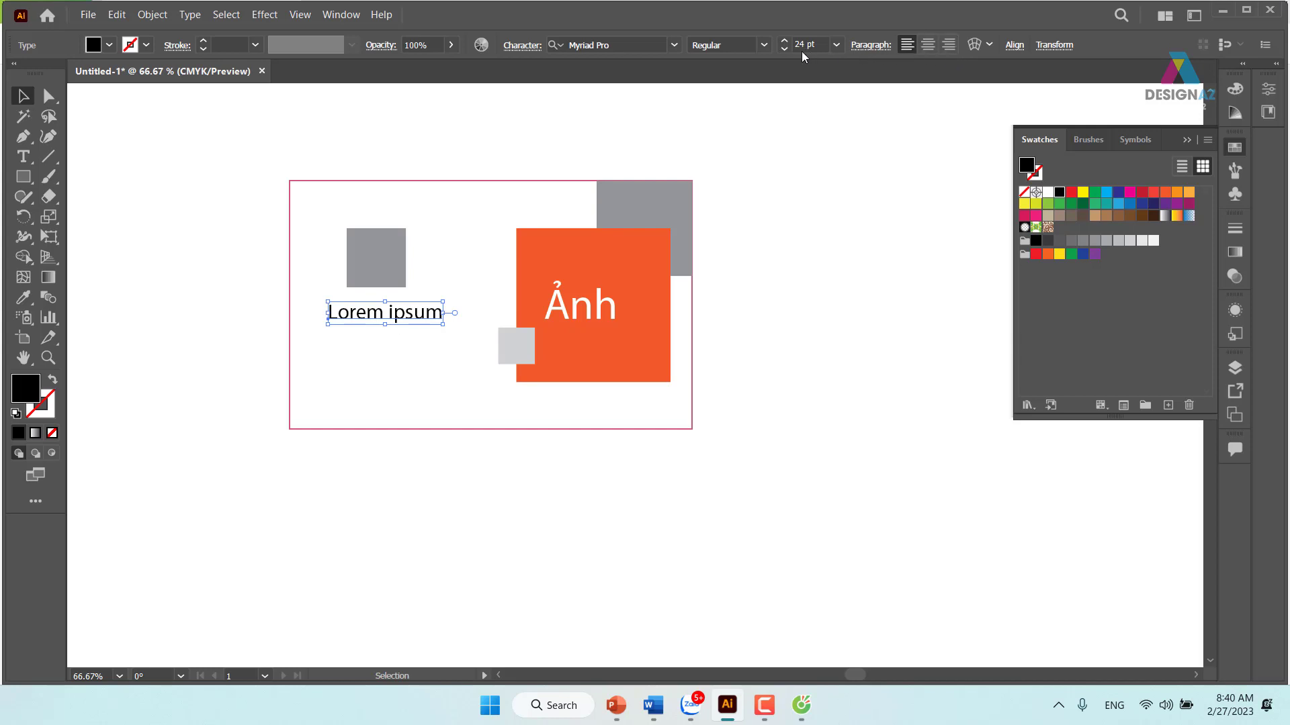
# Change the heading font to Roboto Bold, then select it together with the gray square.
pyautogui.click(612, 45)
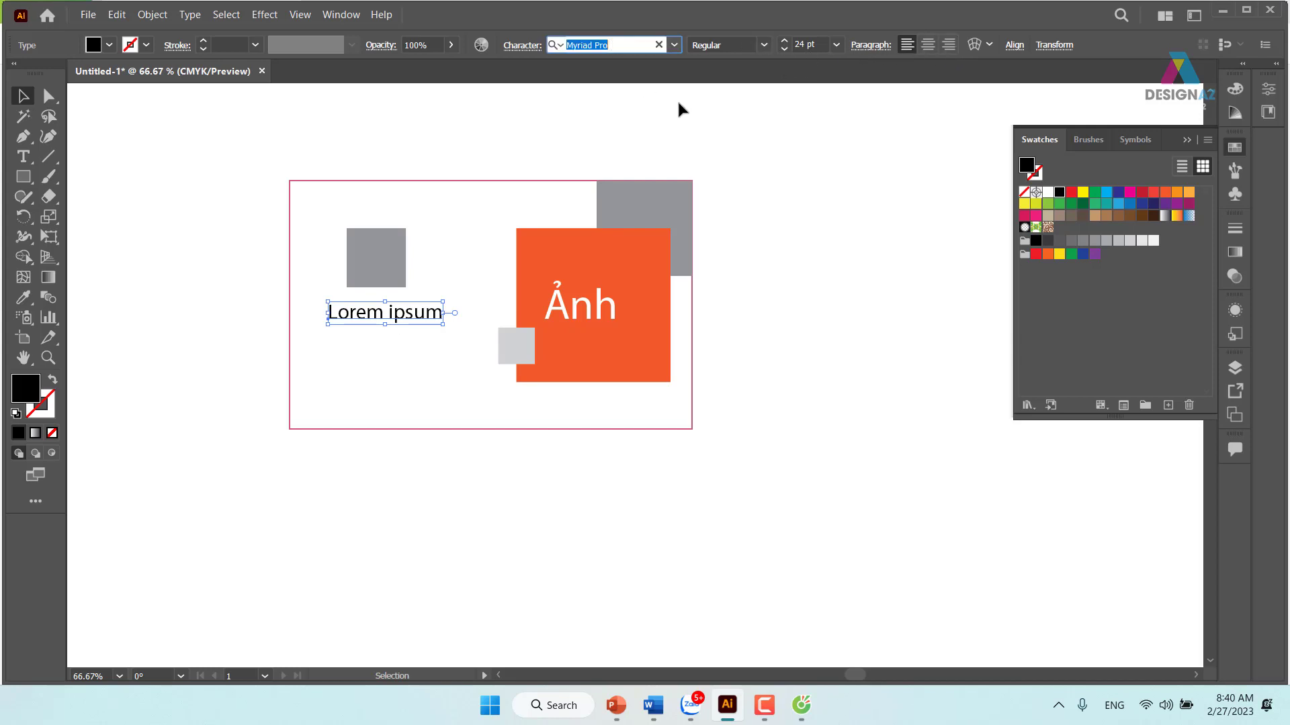
pyautogui.write('ro')
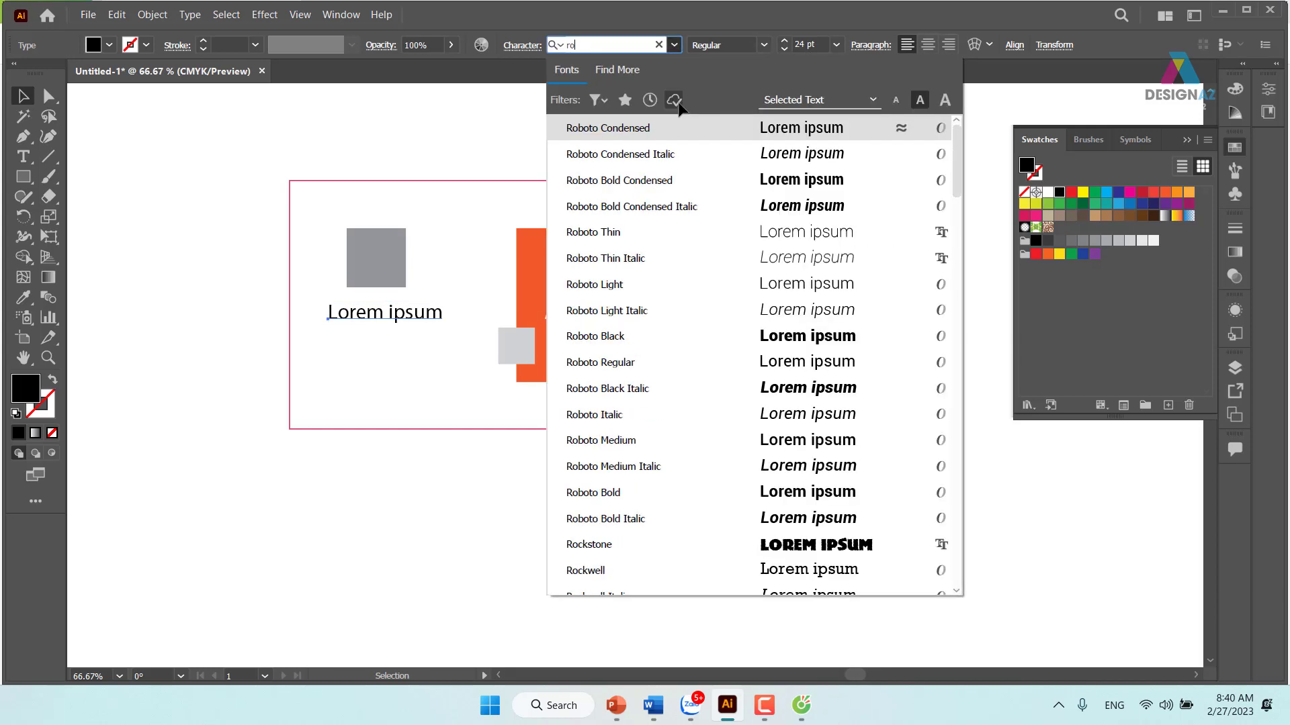
pyautogui.press('Return')
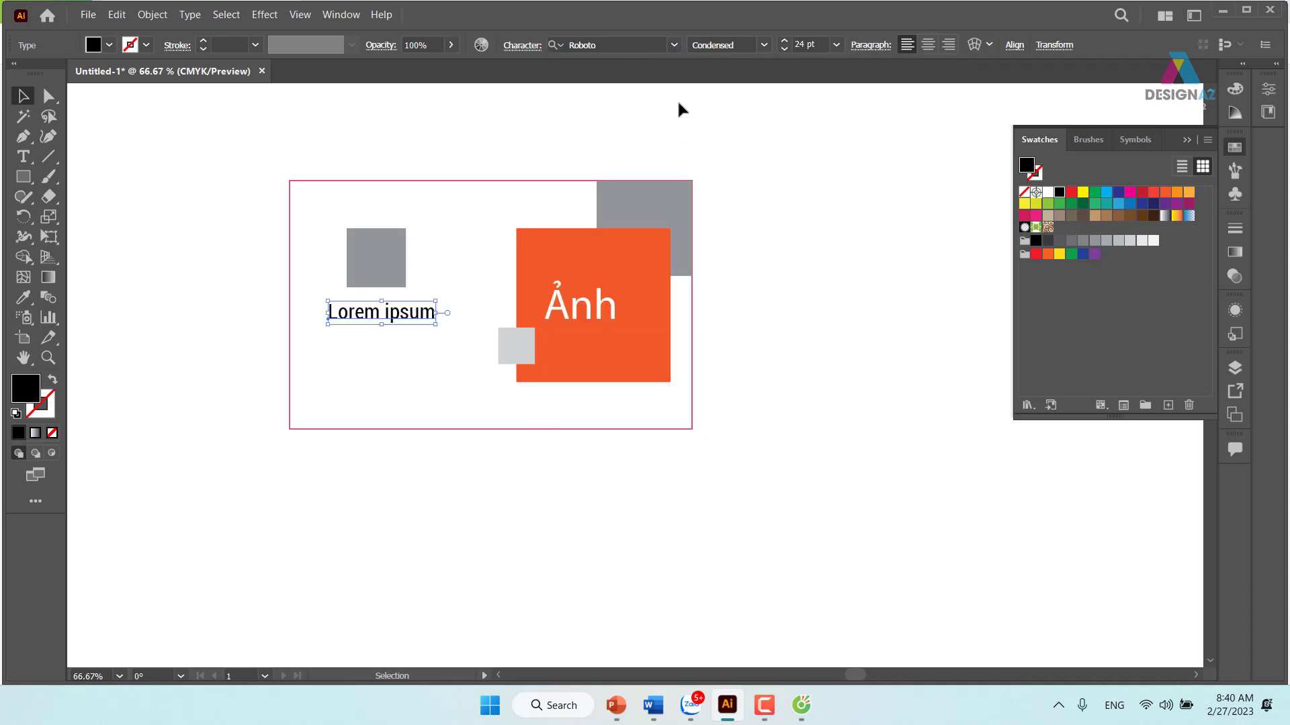
pyautogui.click(764, 44)
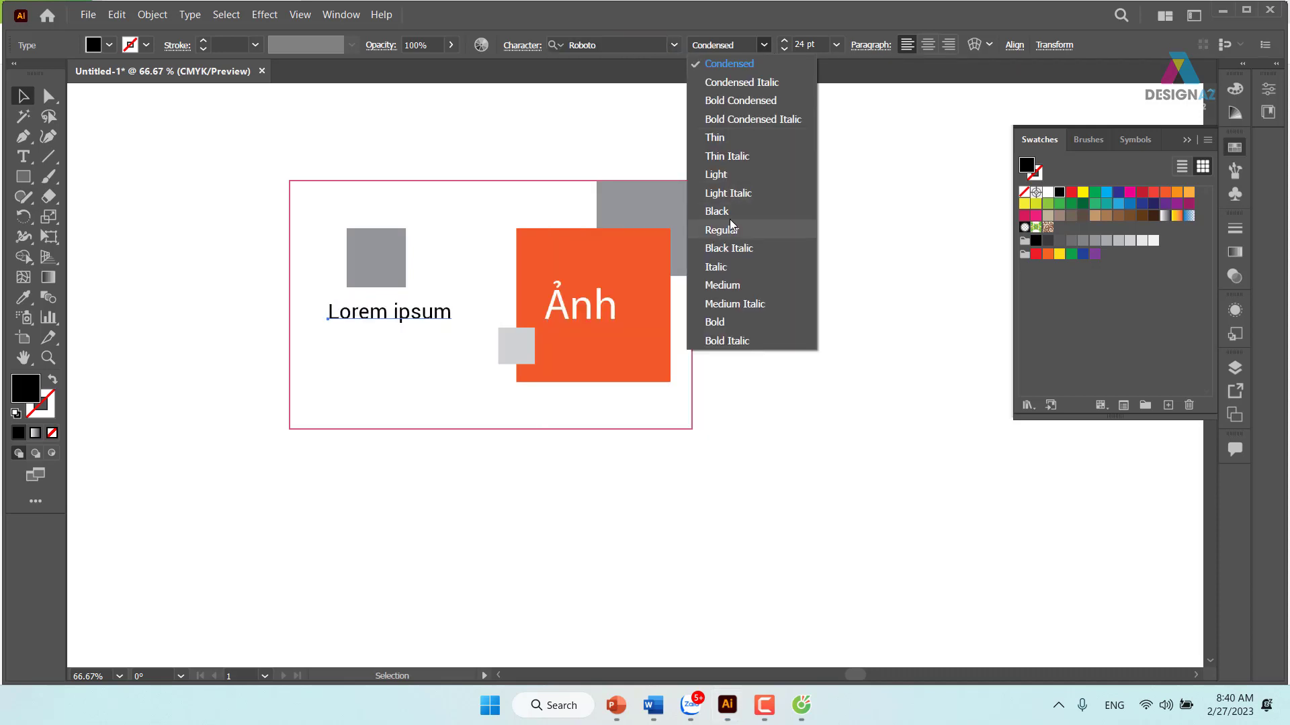
pyautogui.click(727, 322)
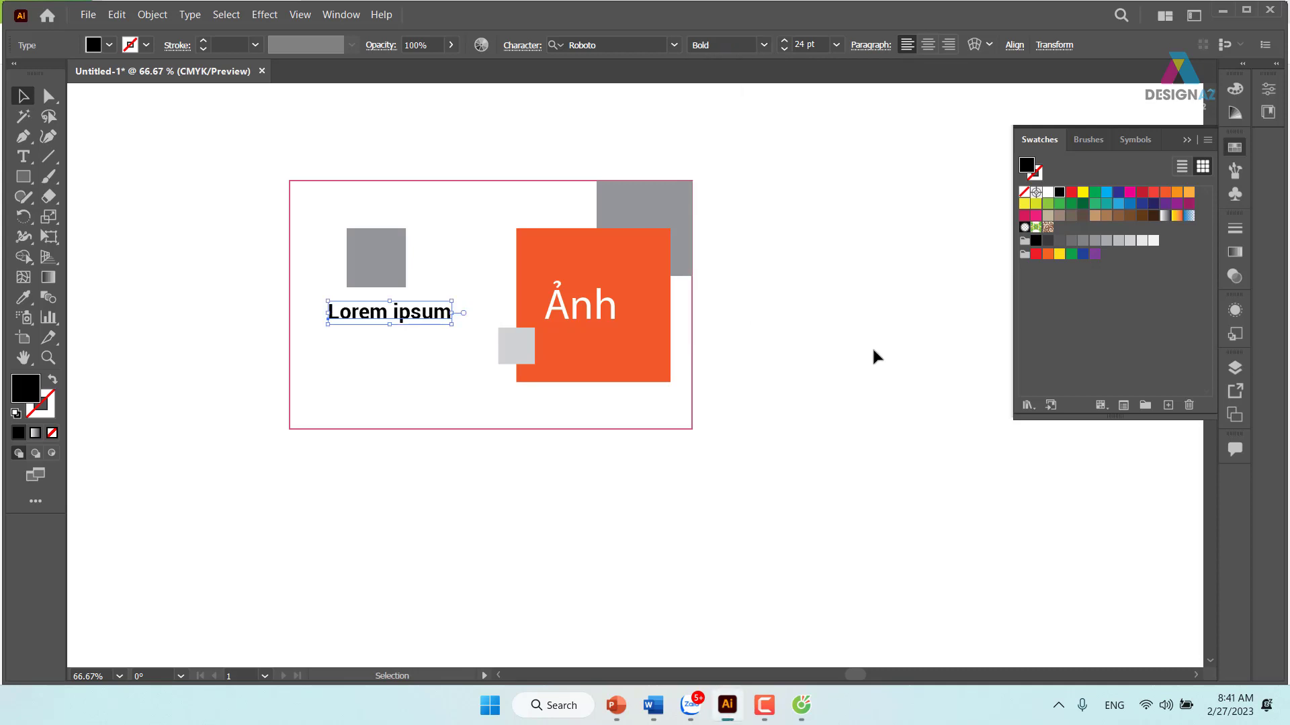
pyautogui.click(873, 355)
pyautogui.click(387, 311)
pyautogui.keyDown('shift'); pyautogui.click(396, 276); pyautogui.keyUp('shift')
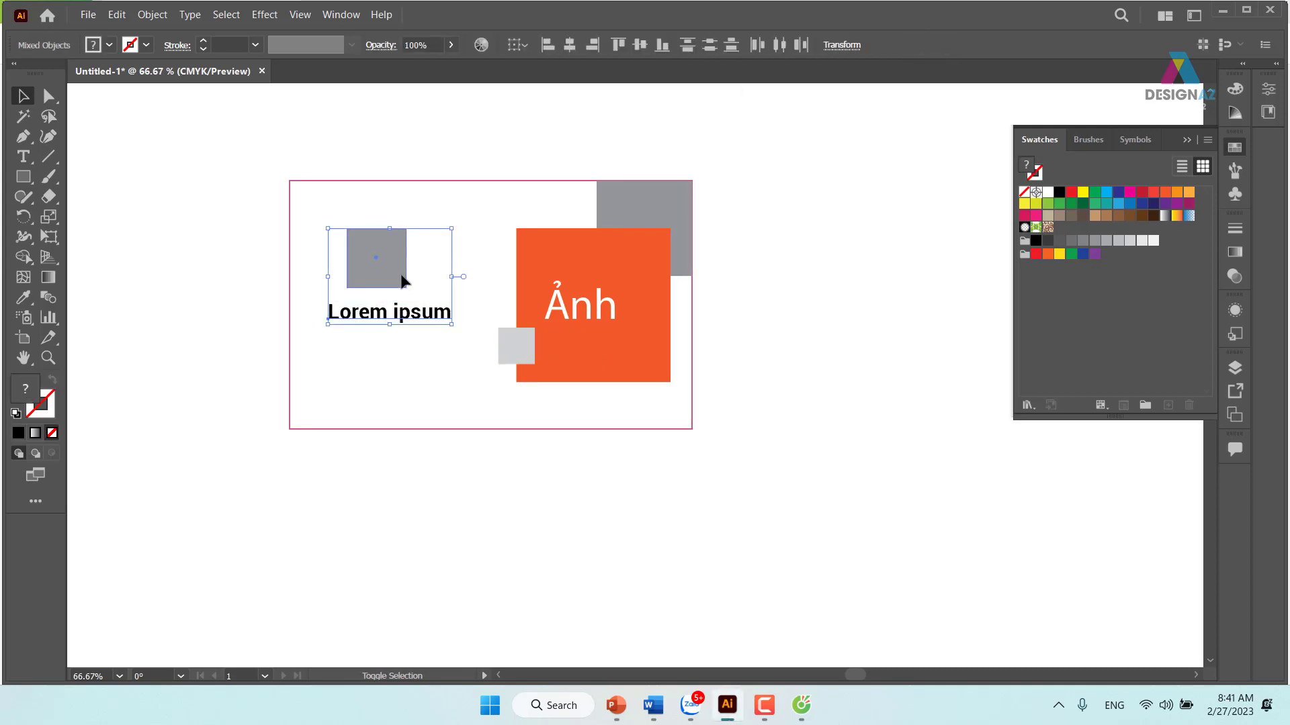
# Centre the heading under the gray square, shift both slightly right, and zoom in.
pyautogui.click(572, 45)
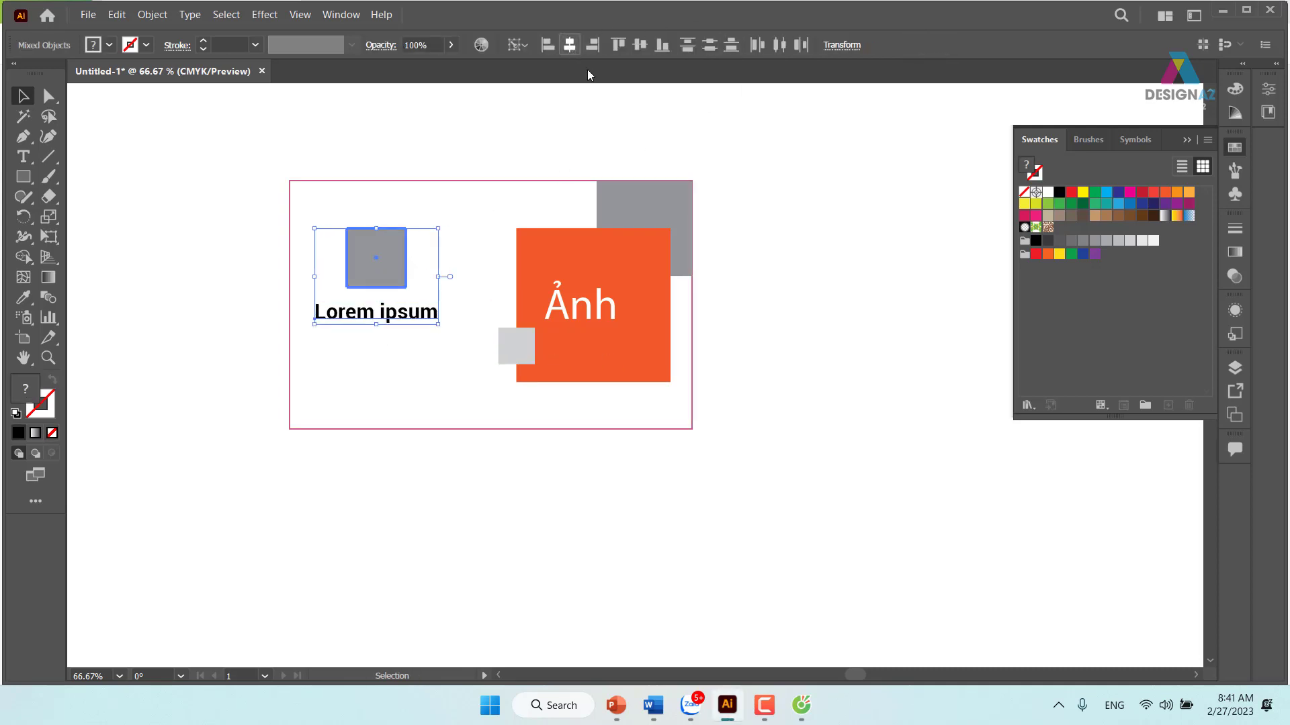
pyautogui.click(859, 300)
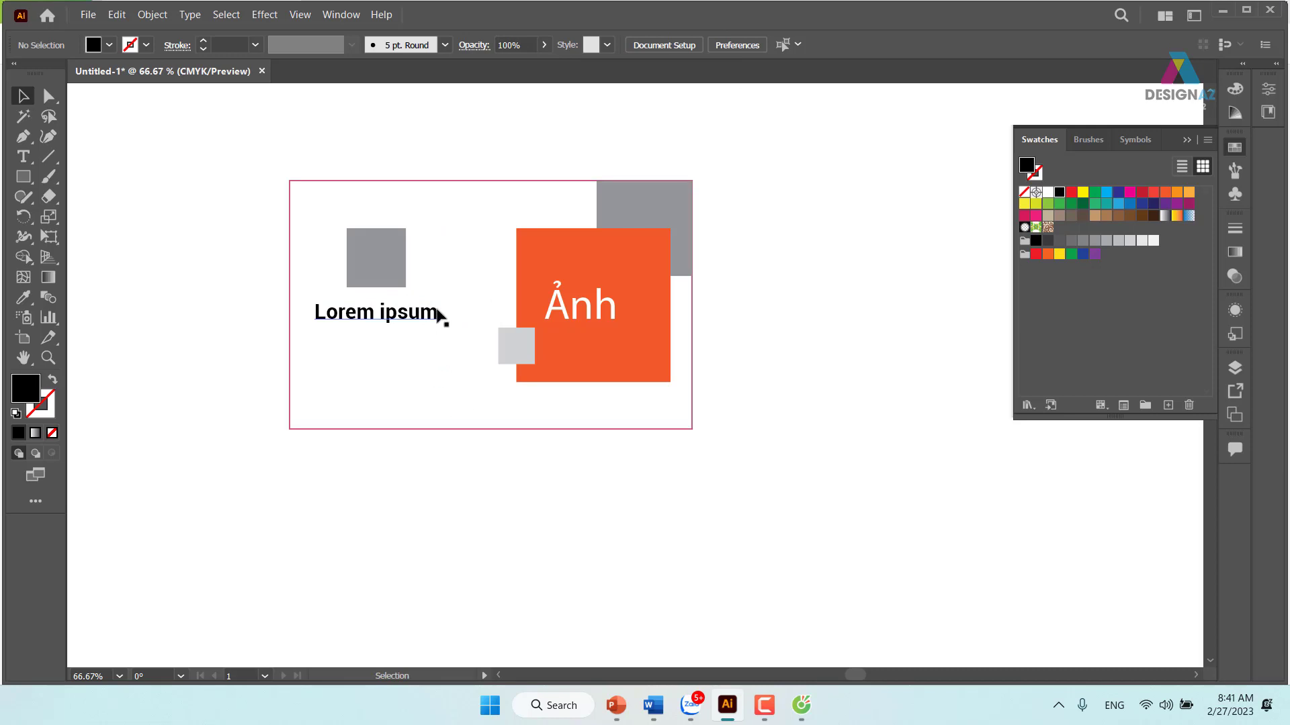
pyautogui.click(395, 270)
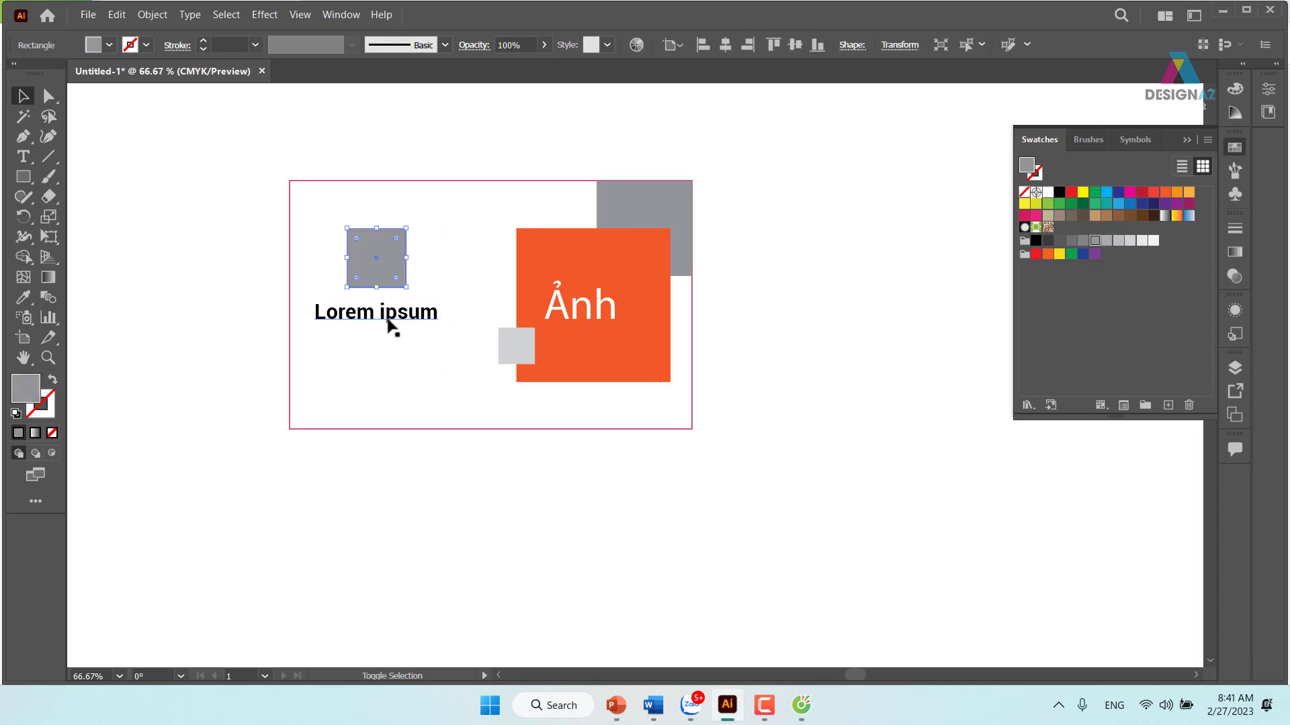
pyautogui.keyDown('shift'); pyautogui.click(388, 319); pyautogui.keyUp('shift')
pyautogui.moveTo(382, 321); pyautogui.dragTo(391, 320)
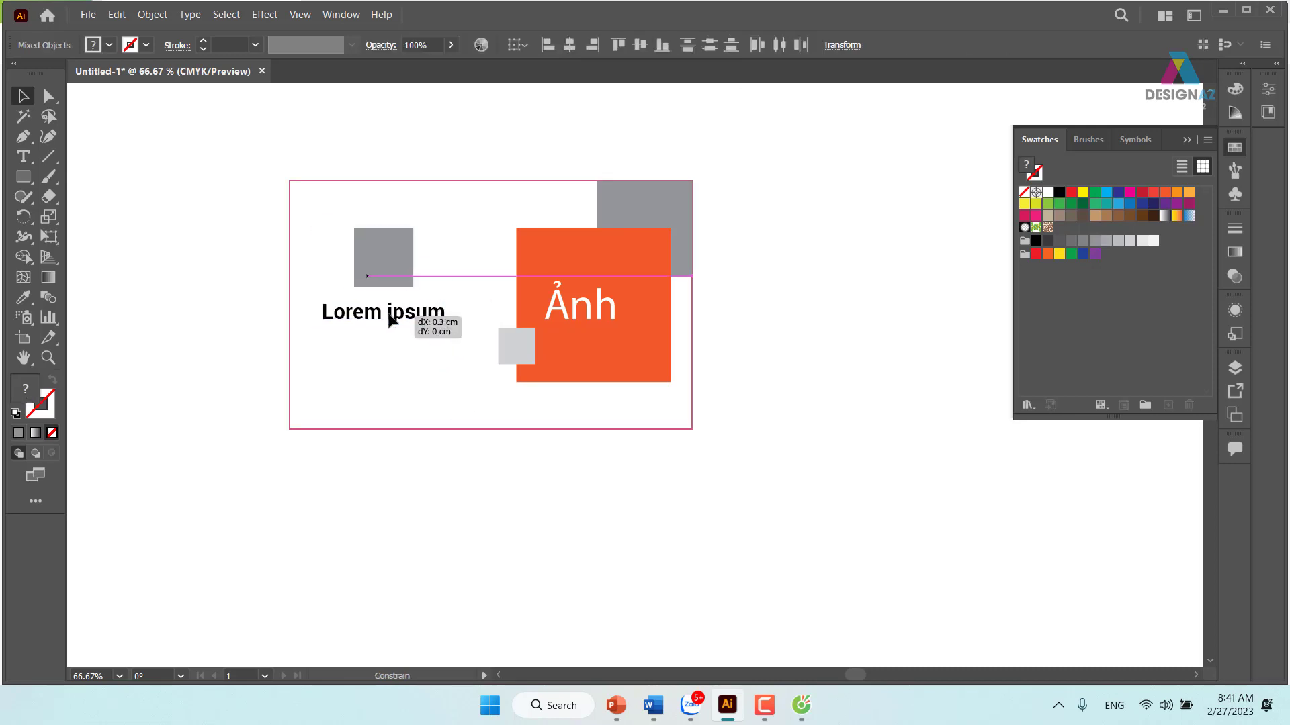
pyautogui.click(909, 330)
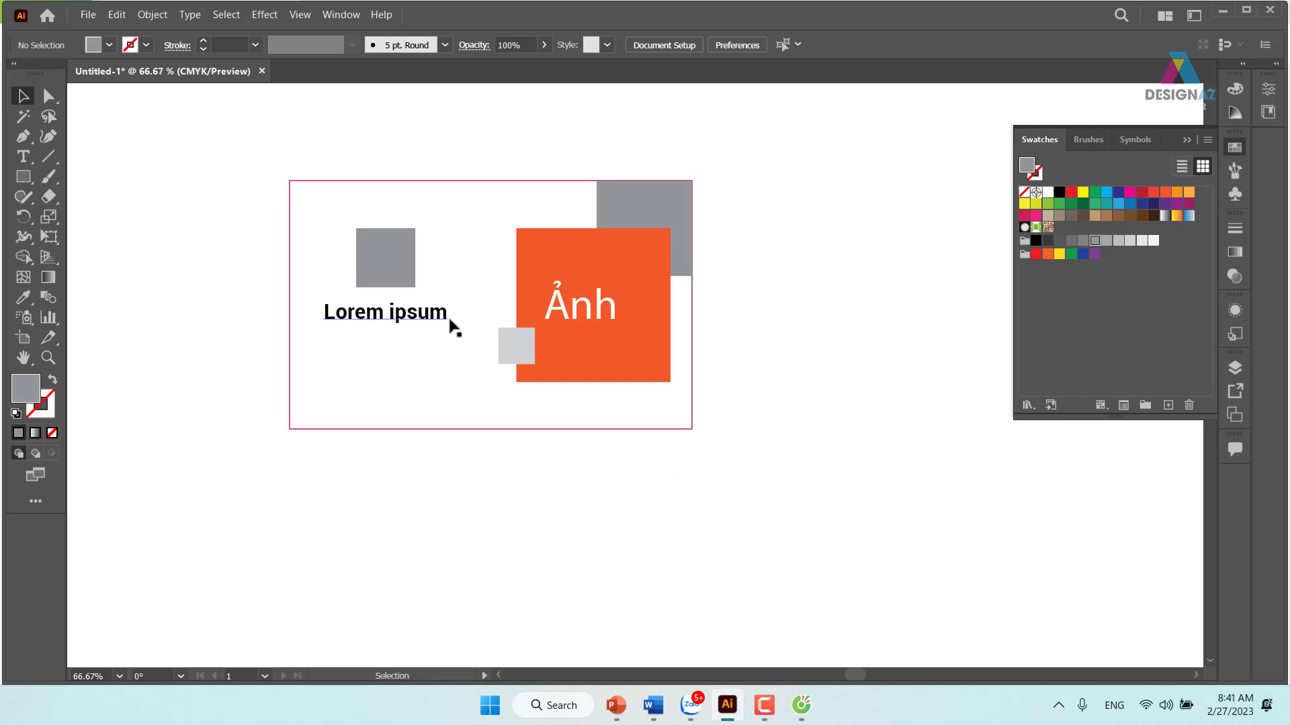
pyautogui.moveTo(428, 424); pyautogui.dragTo(425, 399)
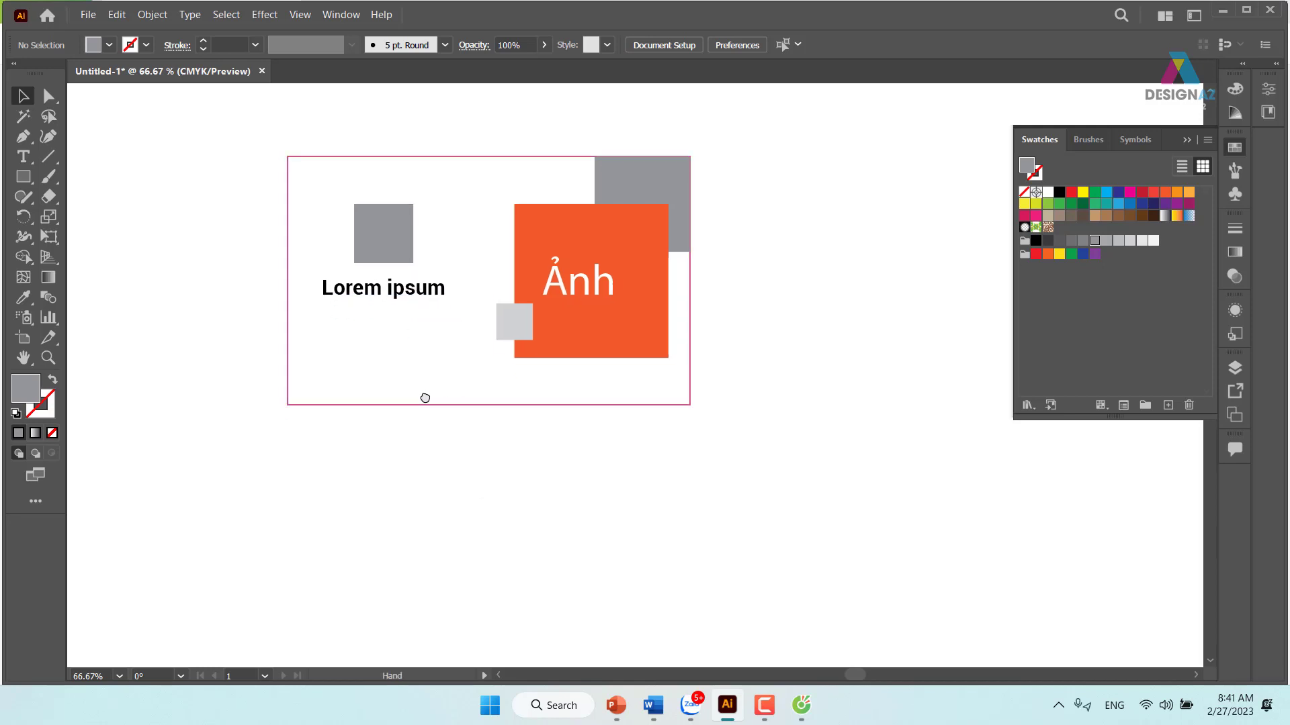
pyautogui.hotkey('ctrl', '+')
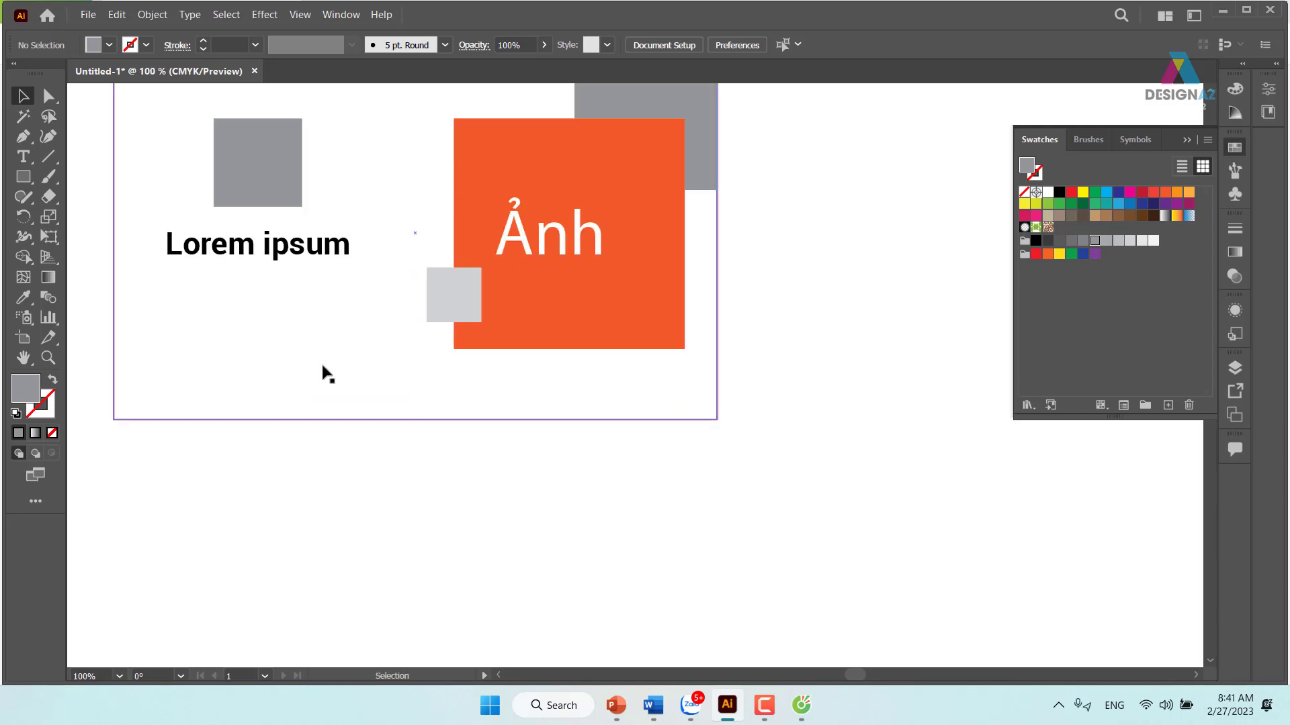
# Create a text box below the heading and set it to 12 pt Regular.
pyautogui.click(23, 157)
pyautogui.moveTo(158, 271); pyautogui.dragTo(380, 367)
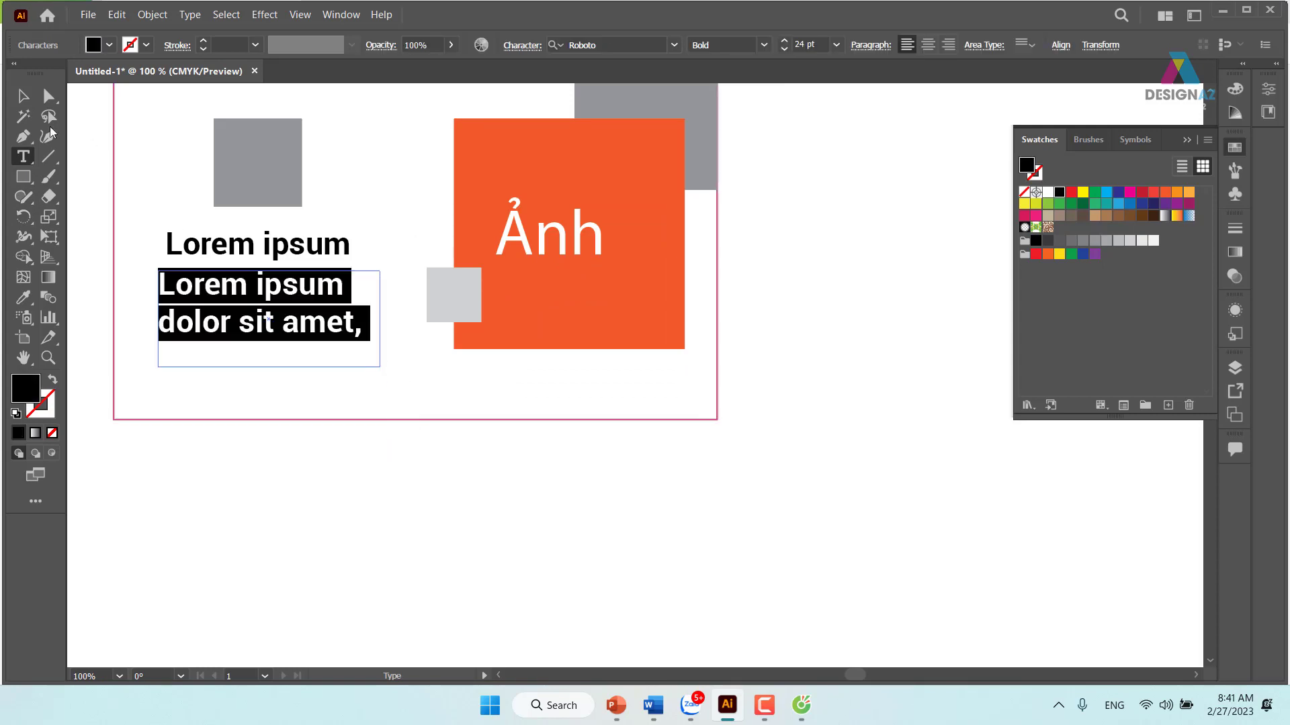
pyautogui.click(23, 96)
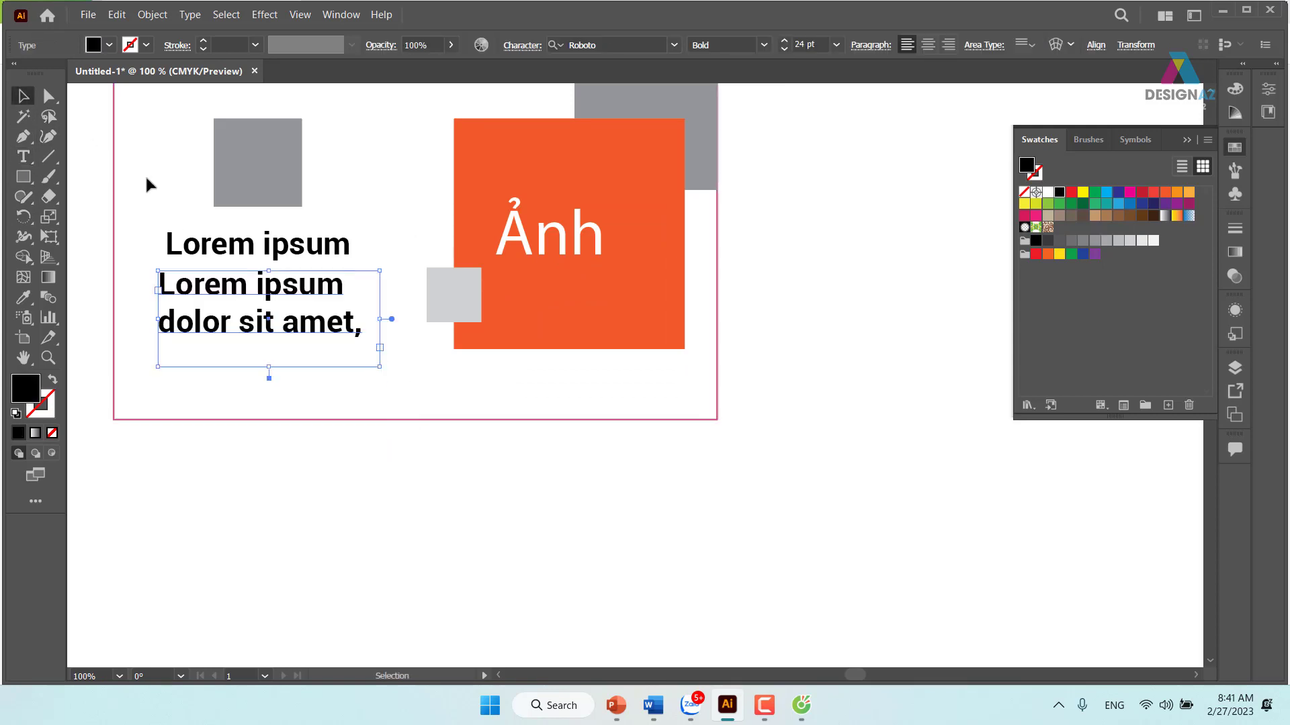
pyautogui.click(837, 44)
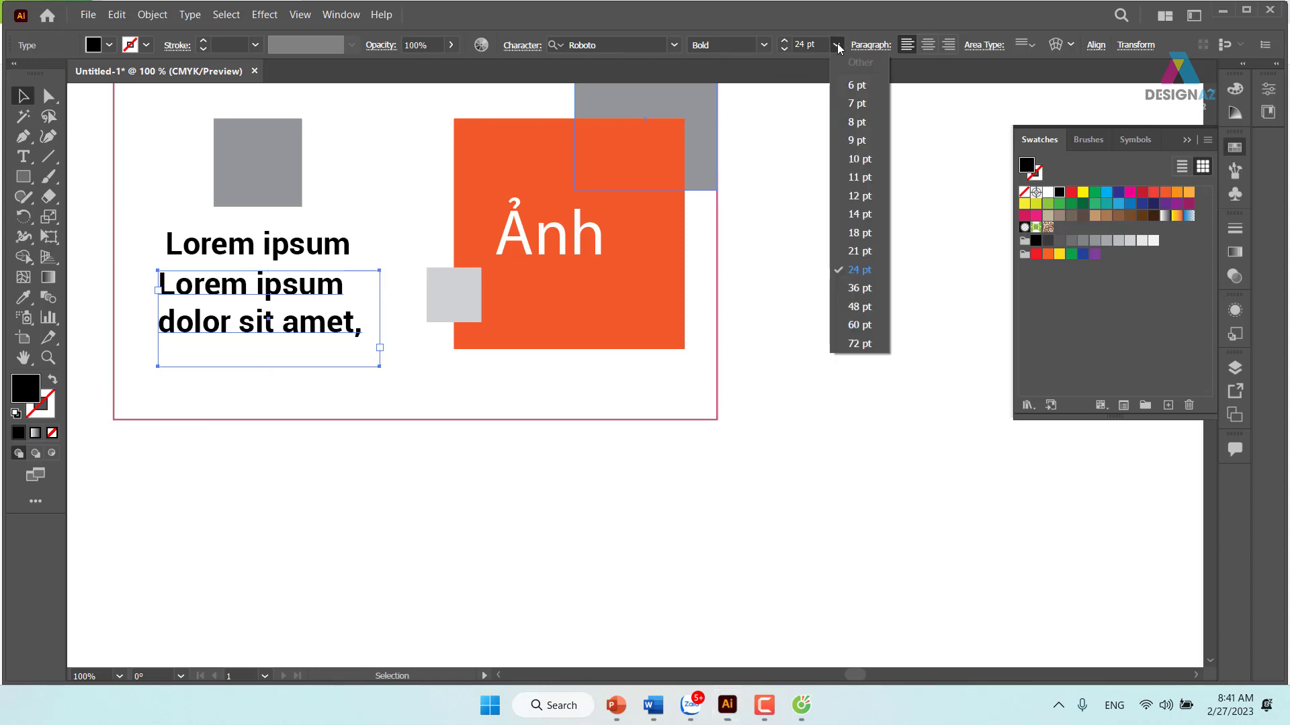
pyautogui.click(865, 198)
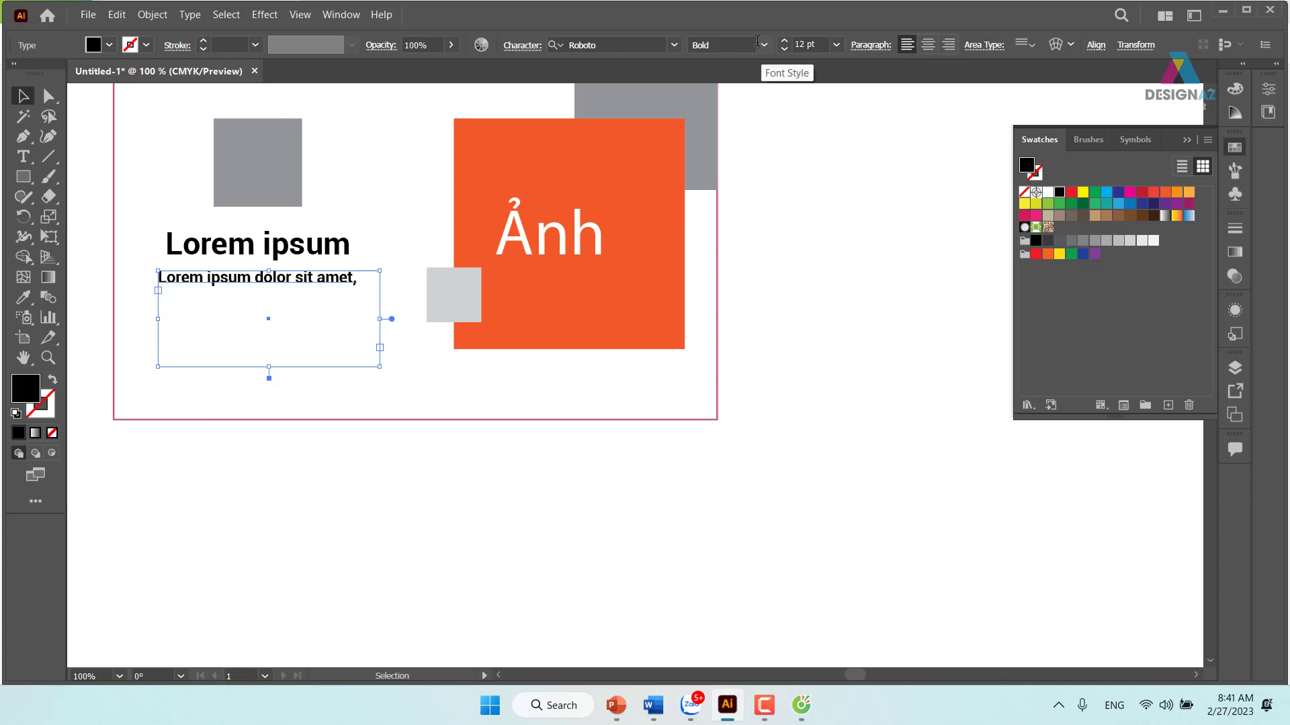
pyautogui.click(763, 45)
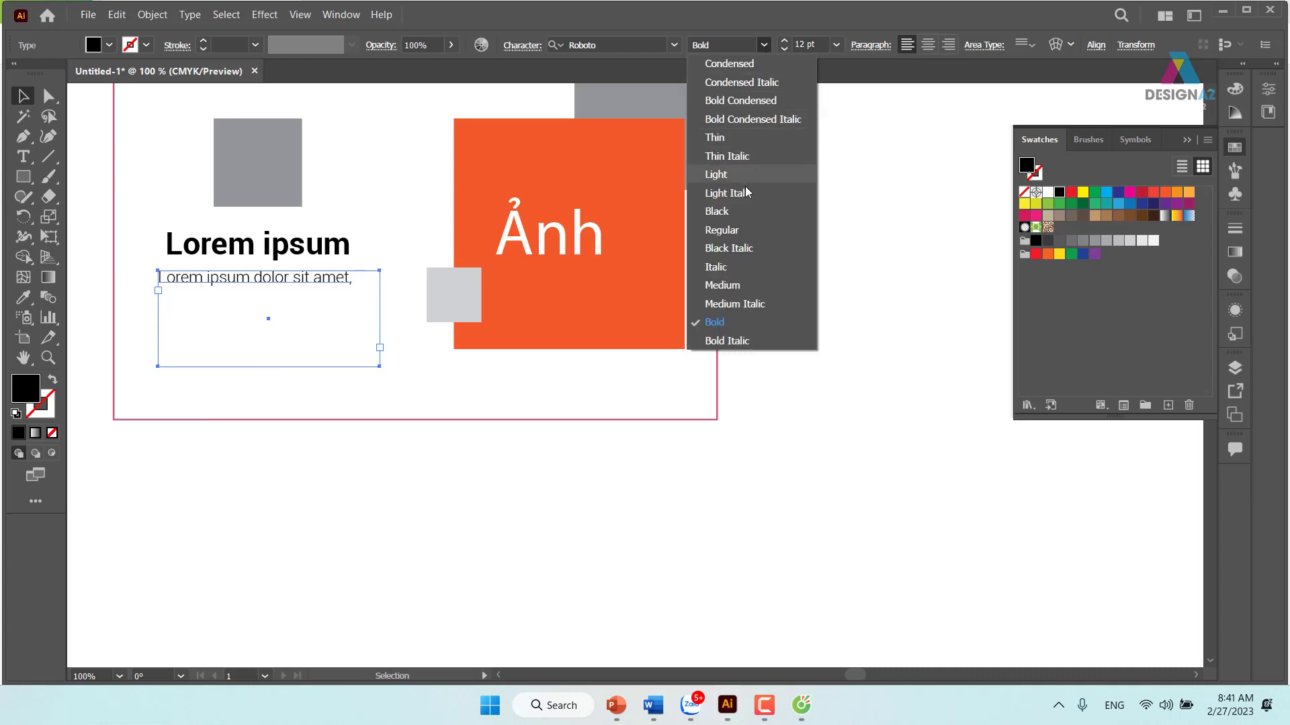
pyautogui.click(758, 229)
# Delete the short bold line and add a placeholder-text area frame under the heading.
pyautogui.click(855, 277)
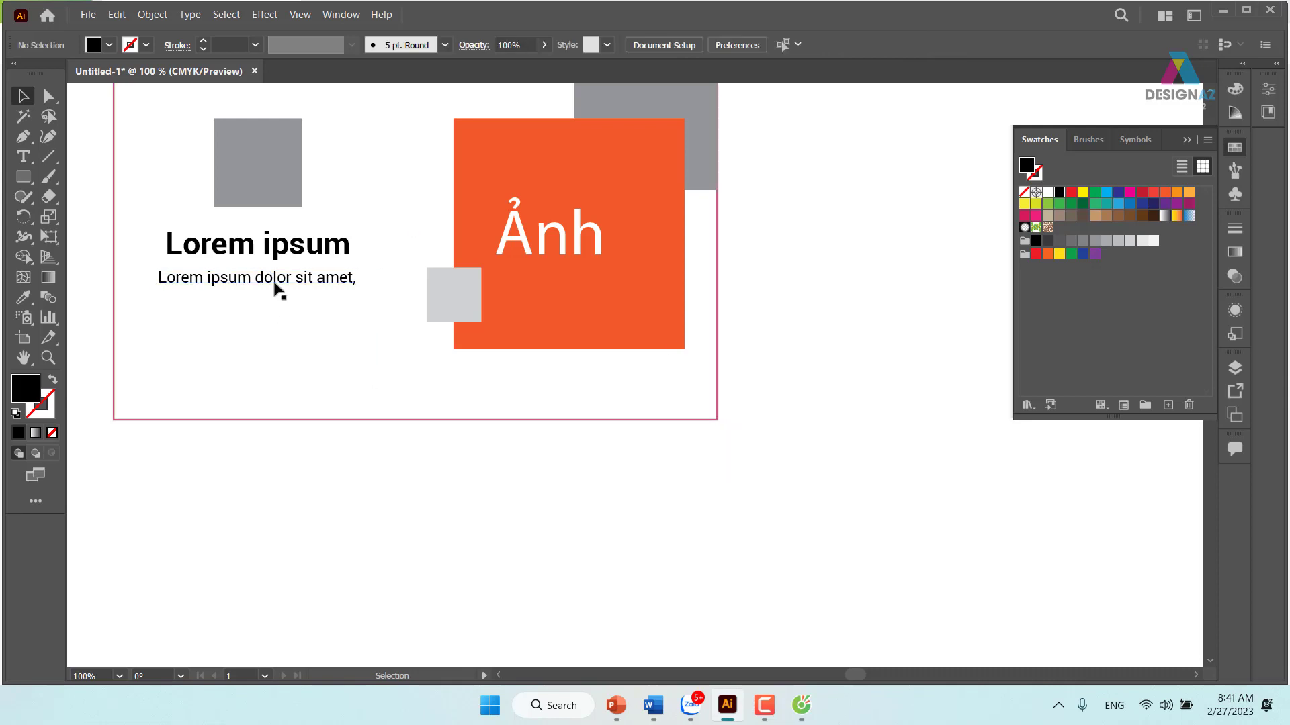
pyautogui.click(276, 289)
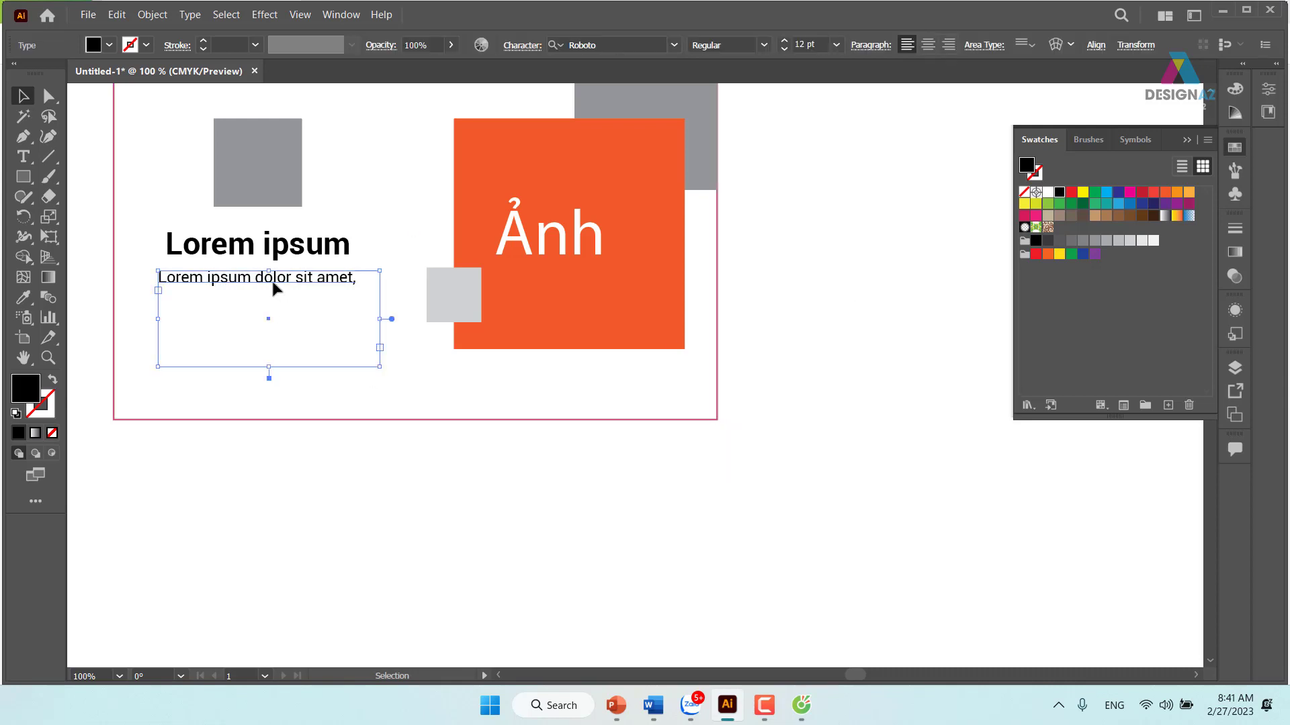
pyautogui.press('Delete')
pyautogui.click(22, 157)
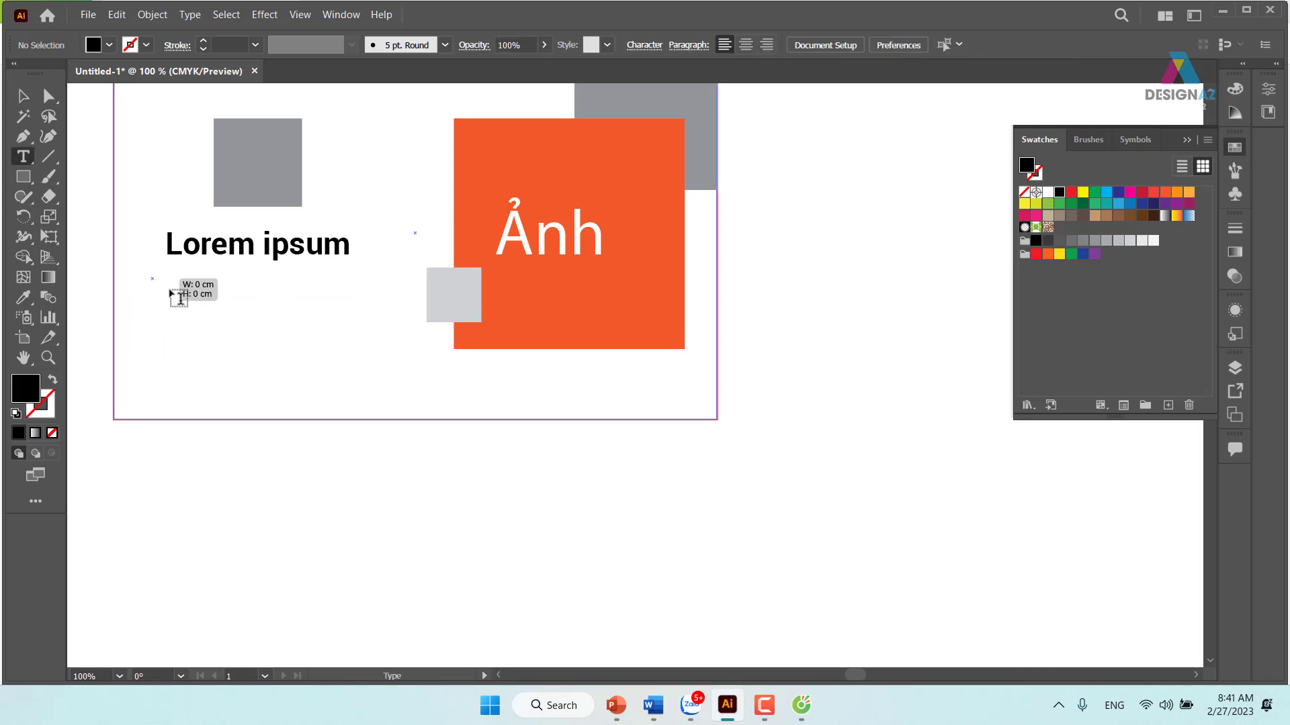
pyautogui.moveTo(152, 279); pyautogui.dragTo(390, 370)
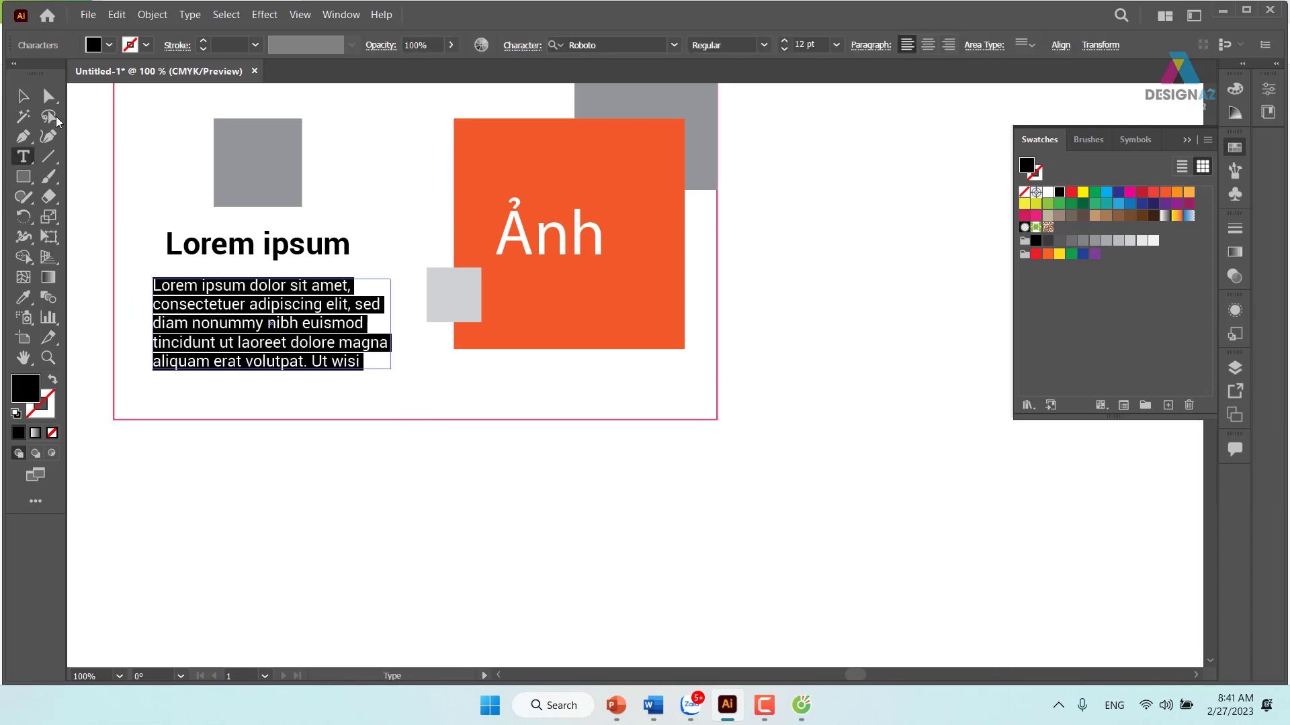
pyautogui.press('Escape')
pyautogui.click(553, 523)
pyautogui.scroll(3, 551, 530)
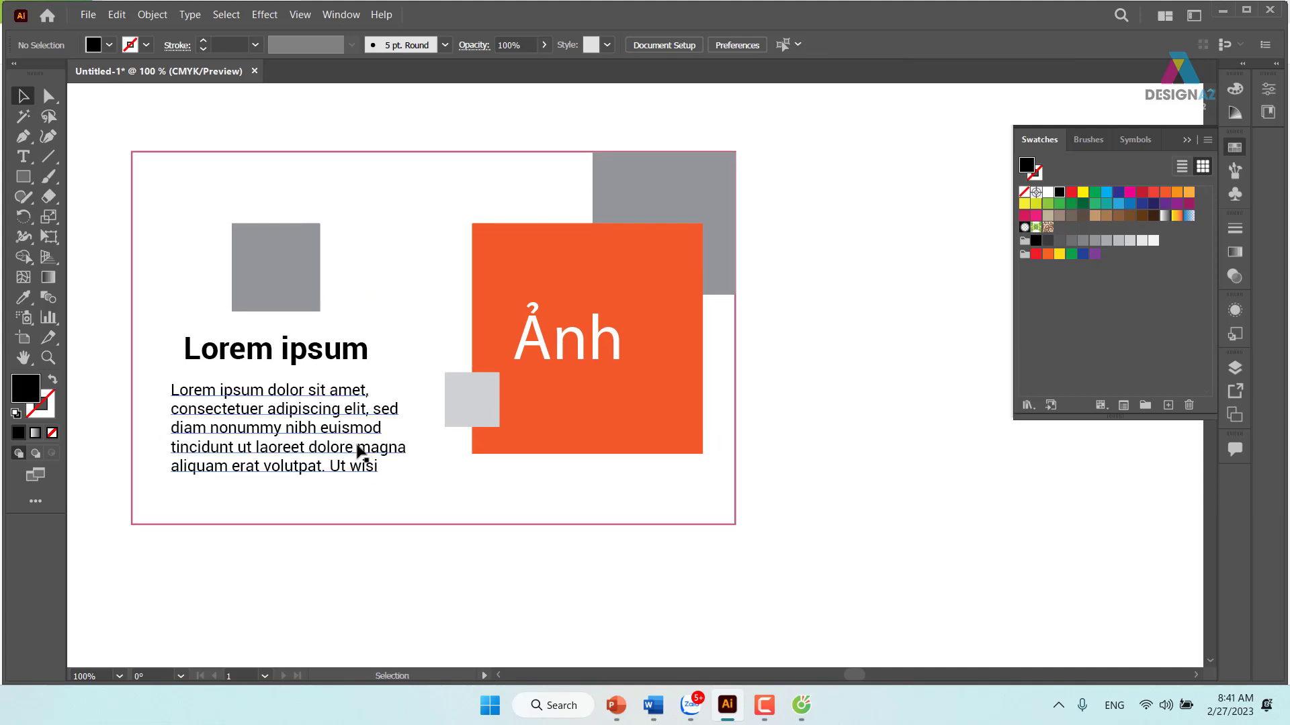
pyautogui.moveTo(358, 450); pyautogui.dragTo(366, 445)
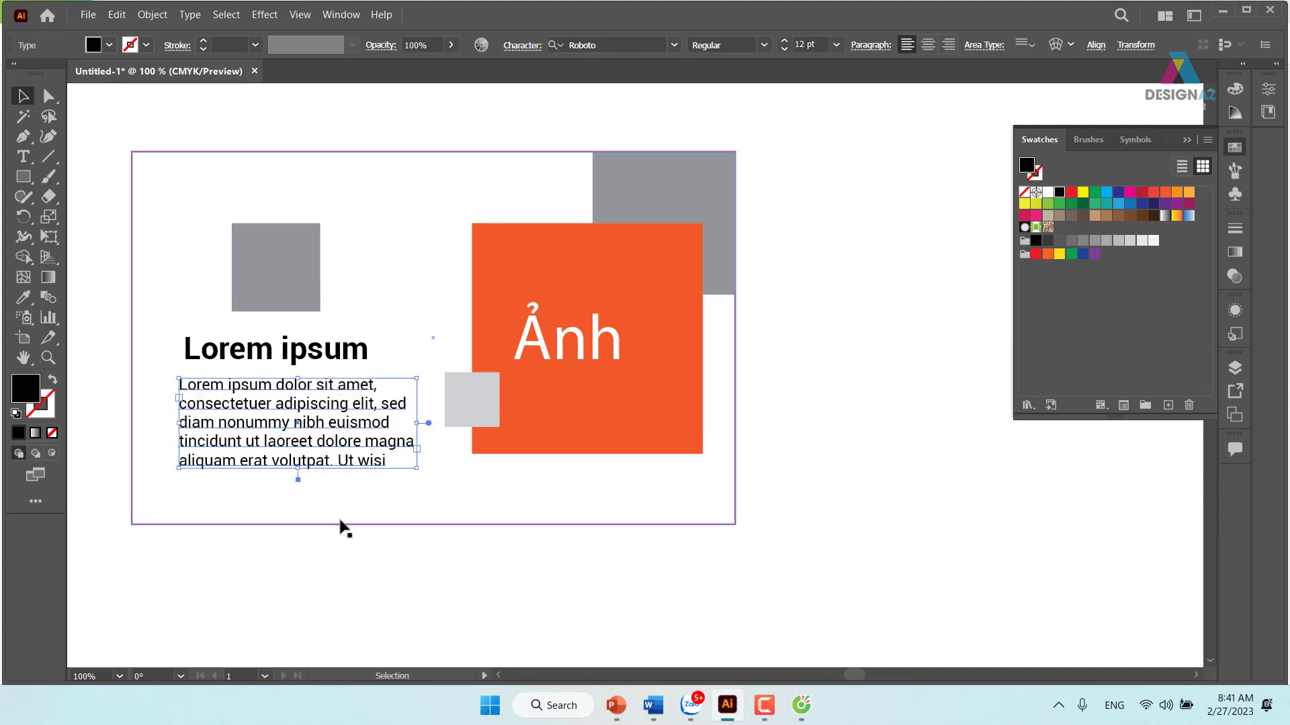
# Divide the grey square's width by 1.618 with constrained proportions and raise it slightly.
pyautogui.click(299, 270)
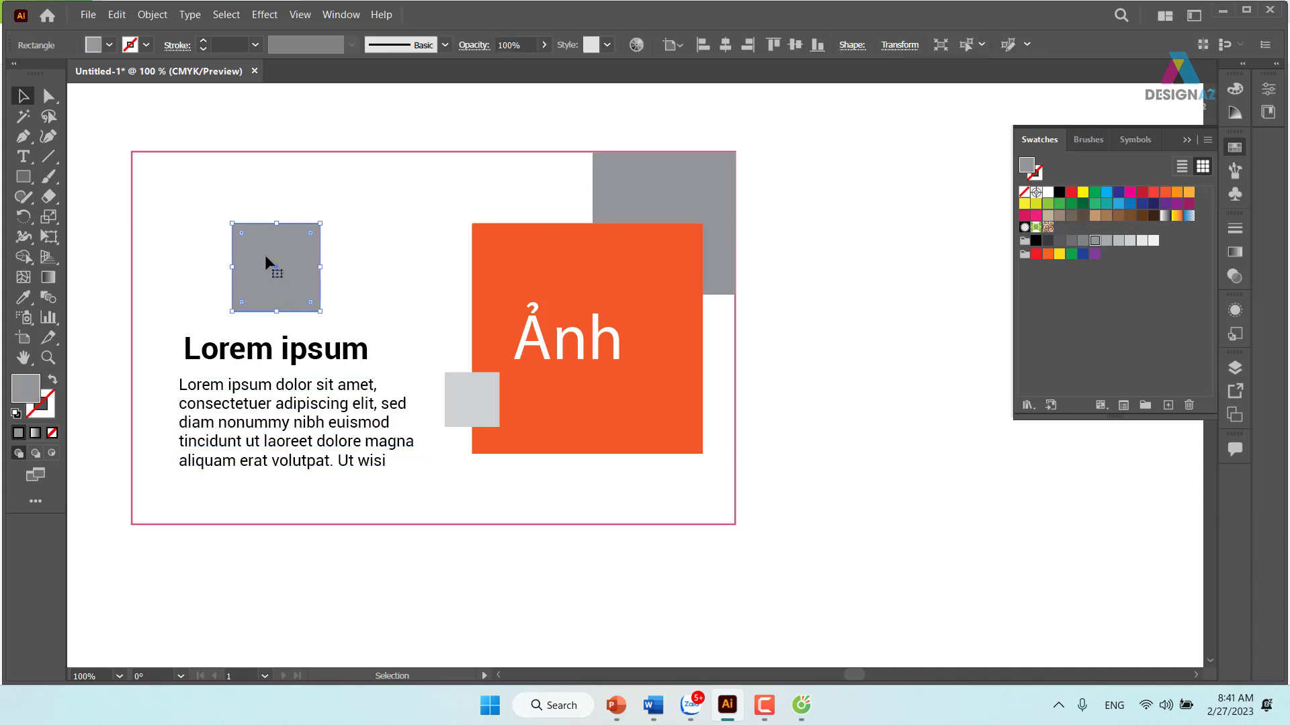
pyautogui.click(904, 47)
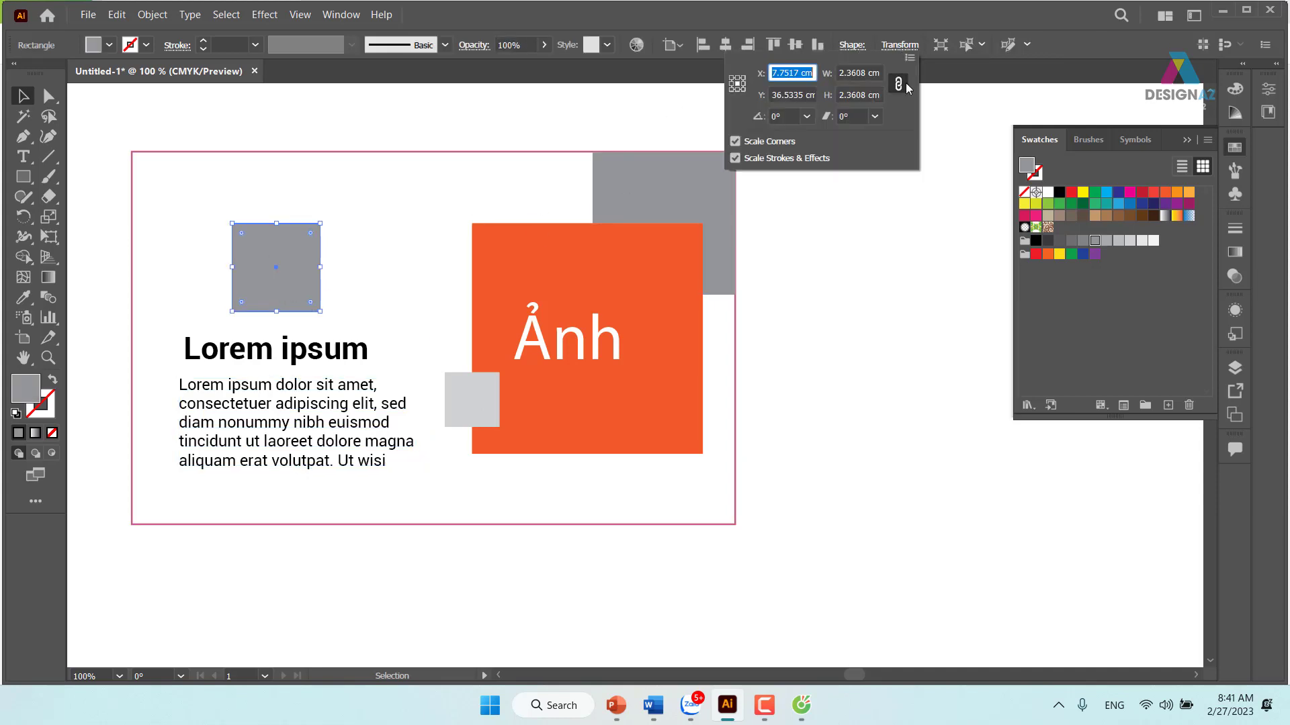
pyautogui.click(880, 72)
pyautogui.write('8 cm/1.618')
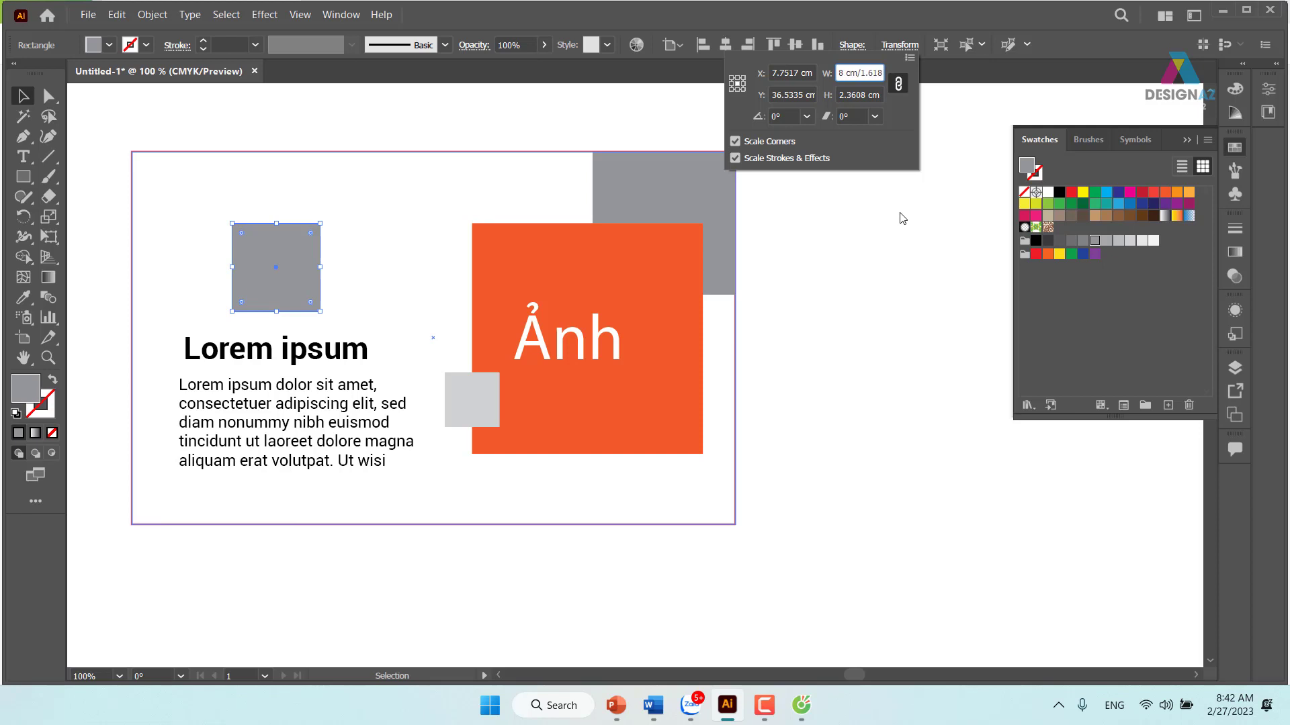
pyautogui.press('Return')
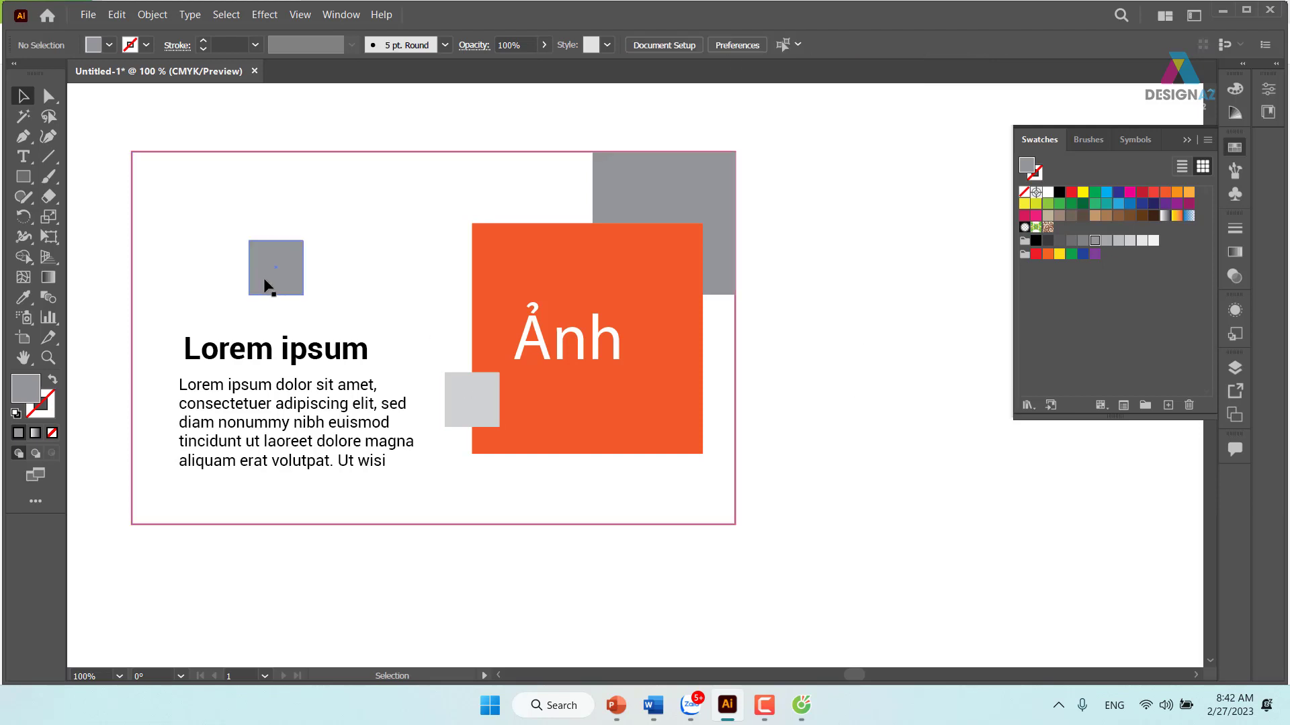
pyautogui.moveTo(282, 272); pyautogui.dragTo(282, 256)
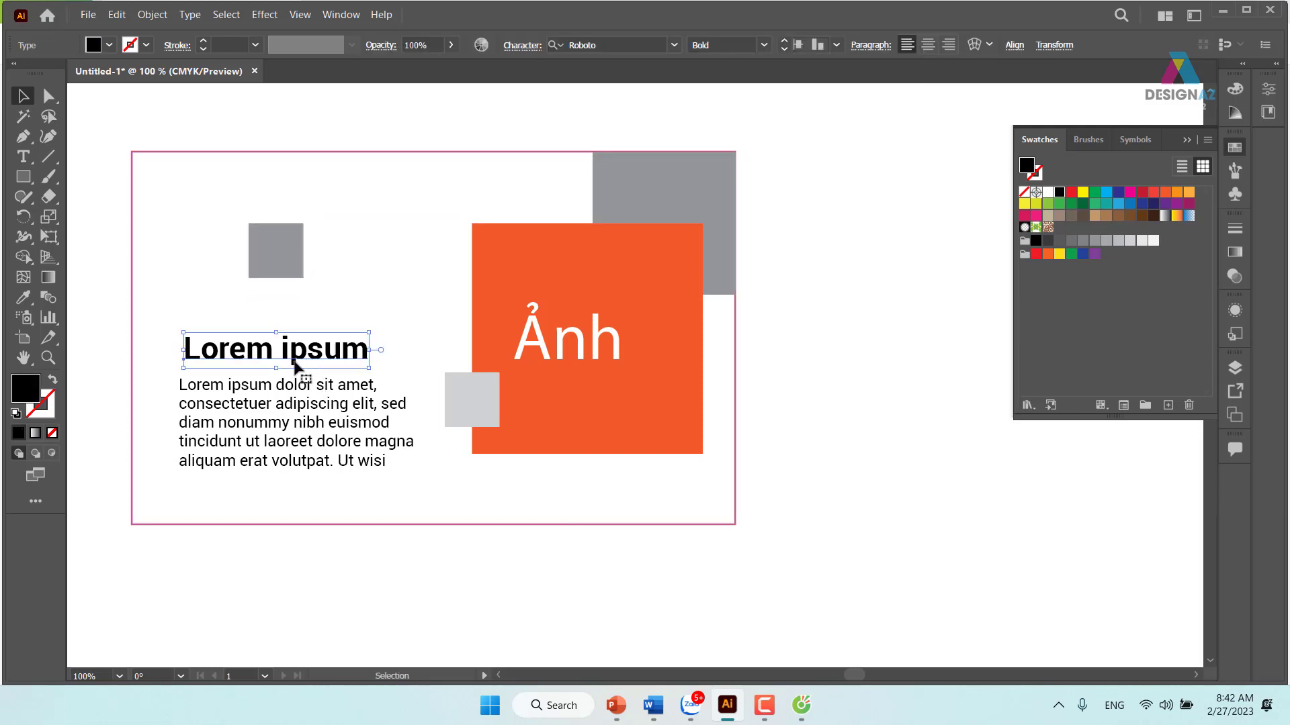
# Move the heading and paragraph up and centre-align the paragraph text.
pyautogui.moveTo(292, 358); pyautogui.dragTo(297, 337)
pyautogui.moveTo(299, 405); pyautogui.dragTo(299, 388)
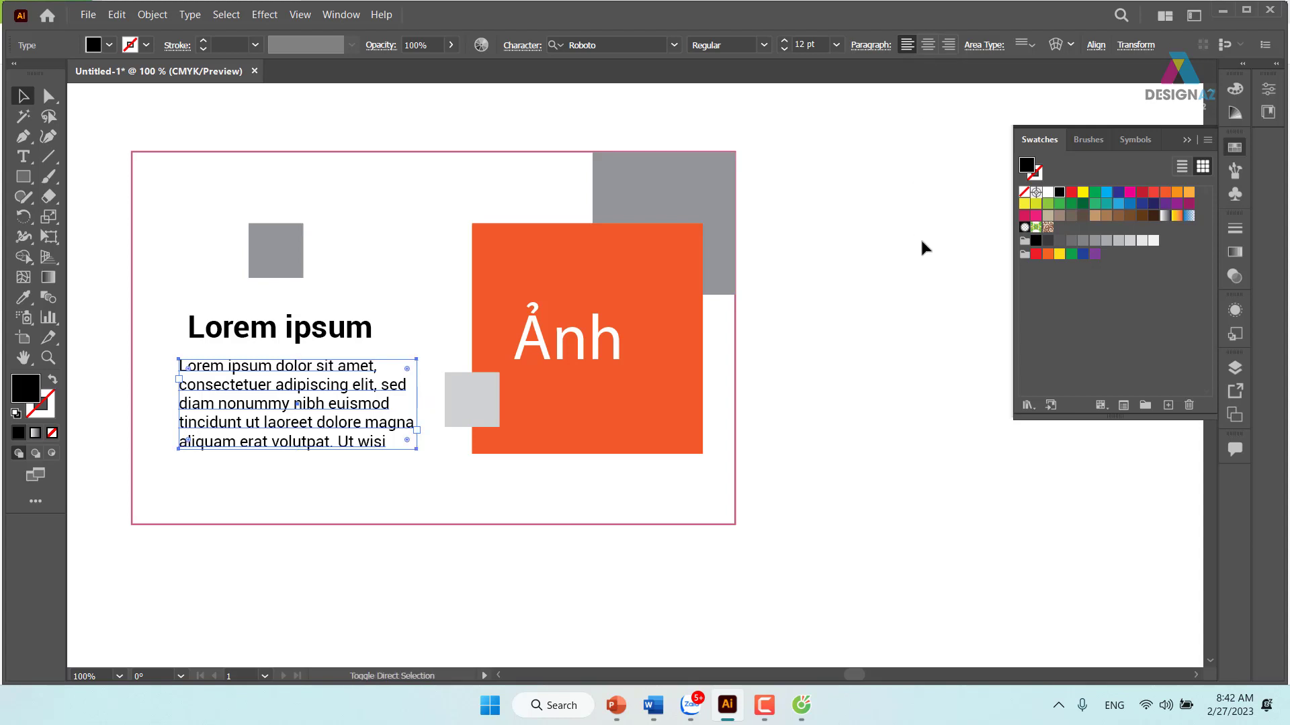
pyautogui.hotkey('ctrl', 'shift', 'r')
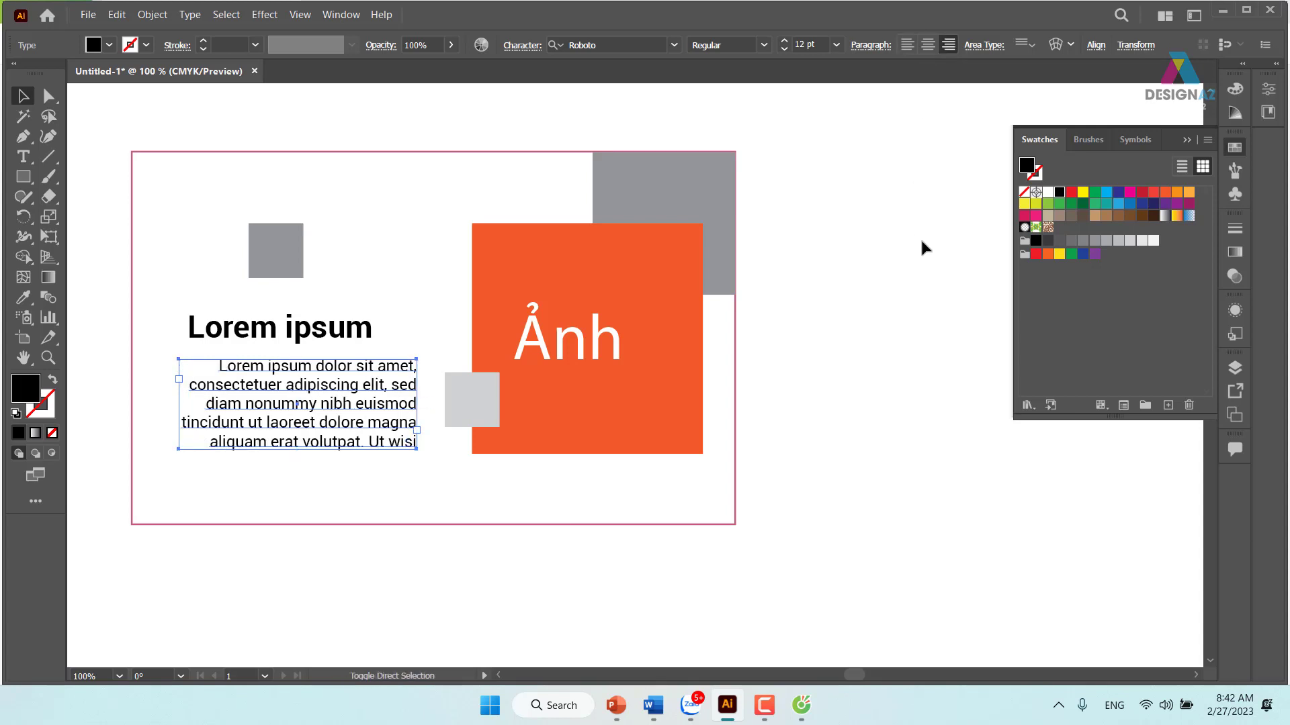
pyautogui.hotkey('ctrl', 'shift', 'c')
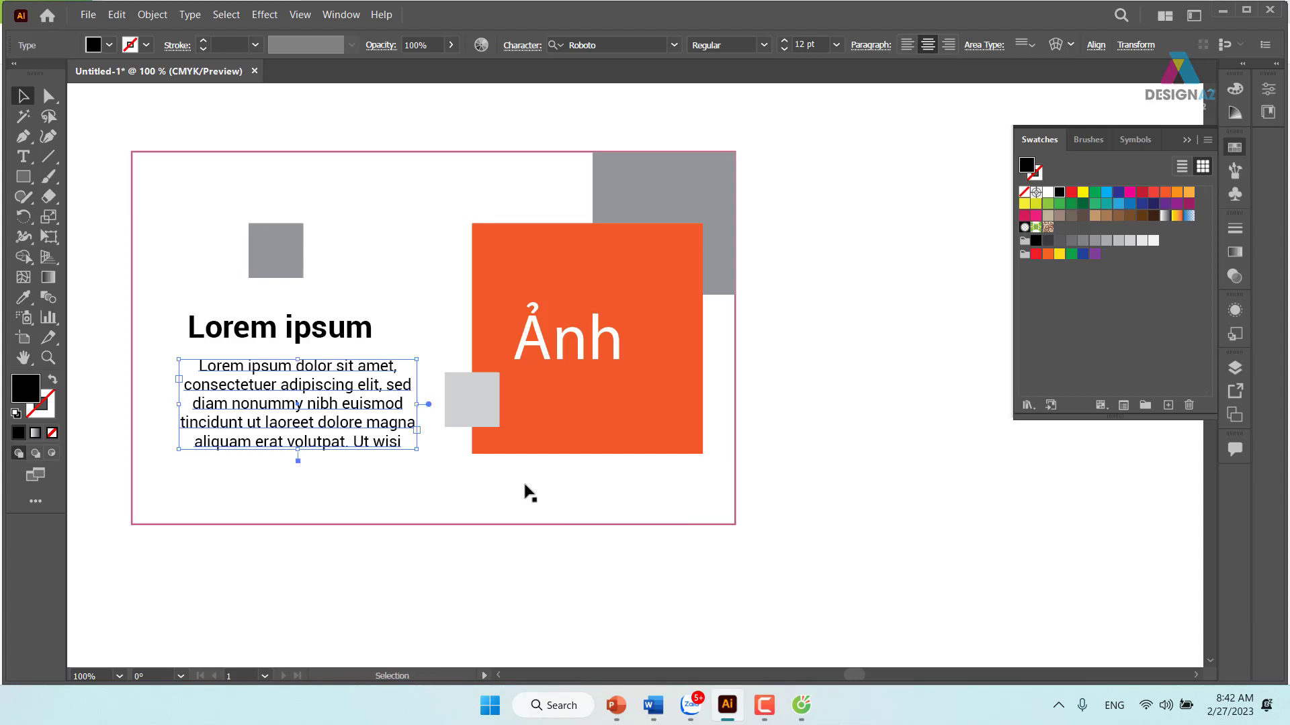
# Horizontally centre the heading over the paragraph and the grey square over the heading.
pyautogui.click(292, 339)
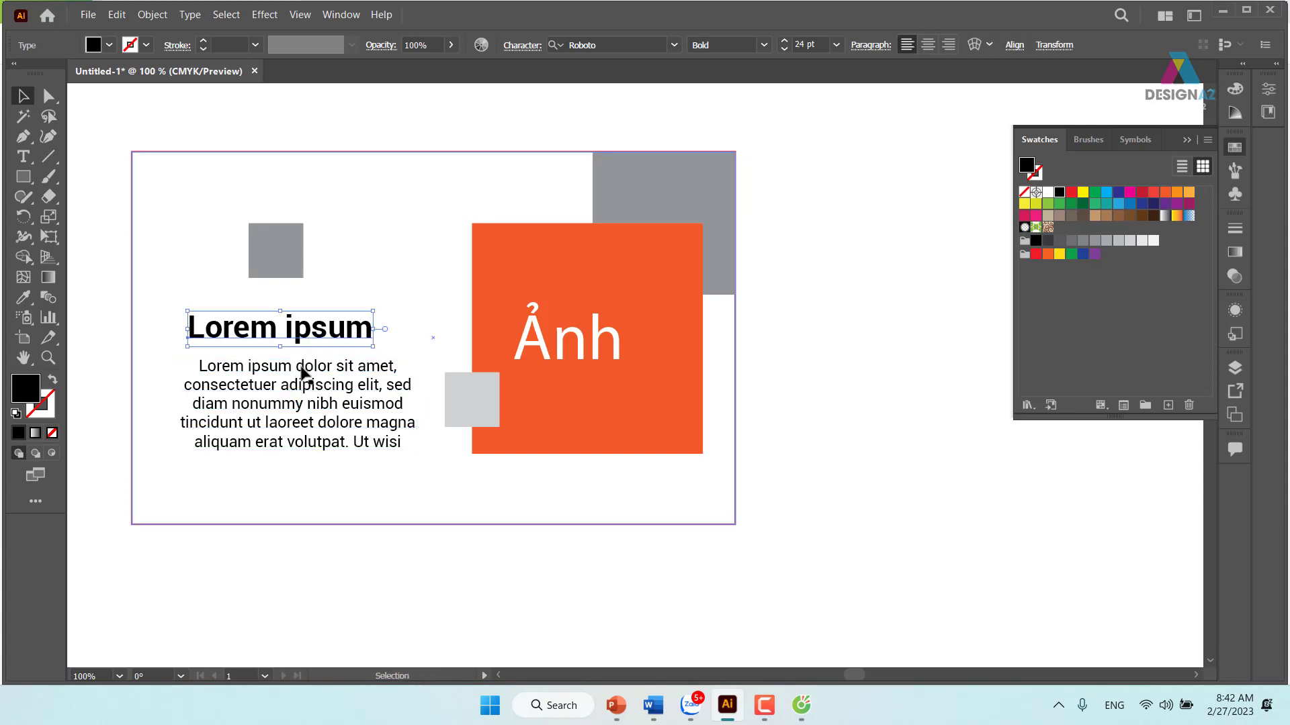
pyautogui.keyDown('shift'); pyautogui.click(304, 373); pyautogui.keyUp('shift')
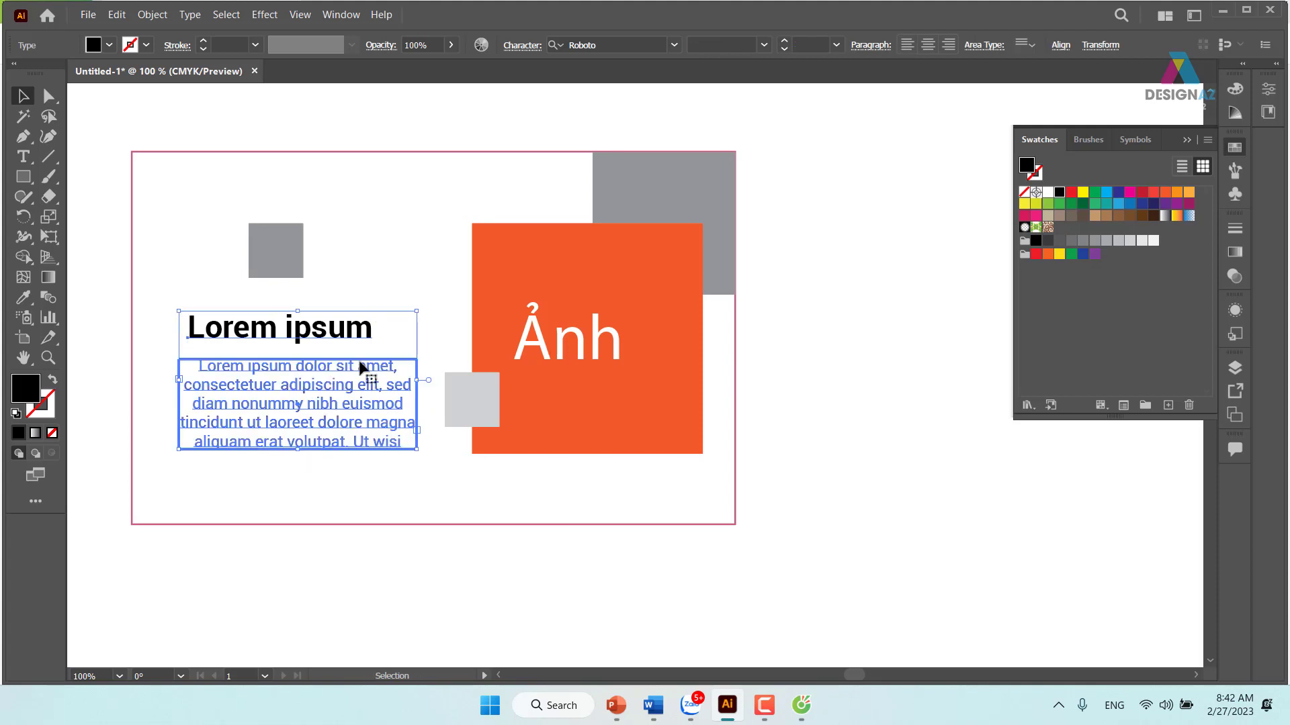
pyautogui.click(1061, 45)
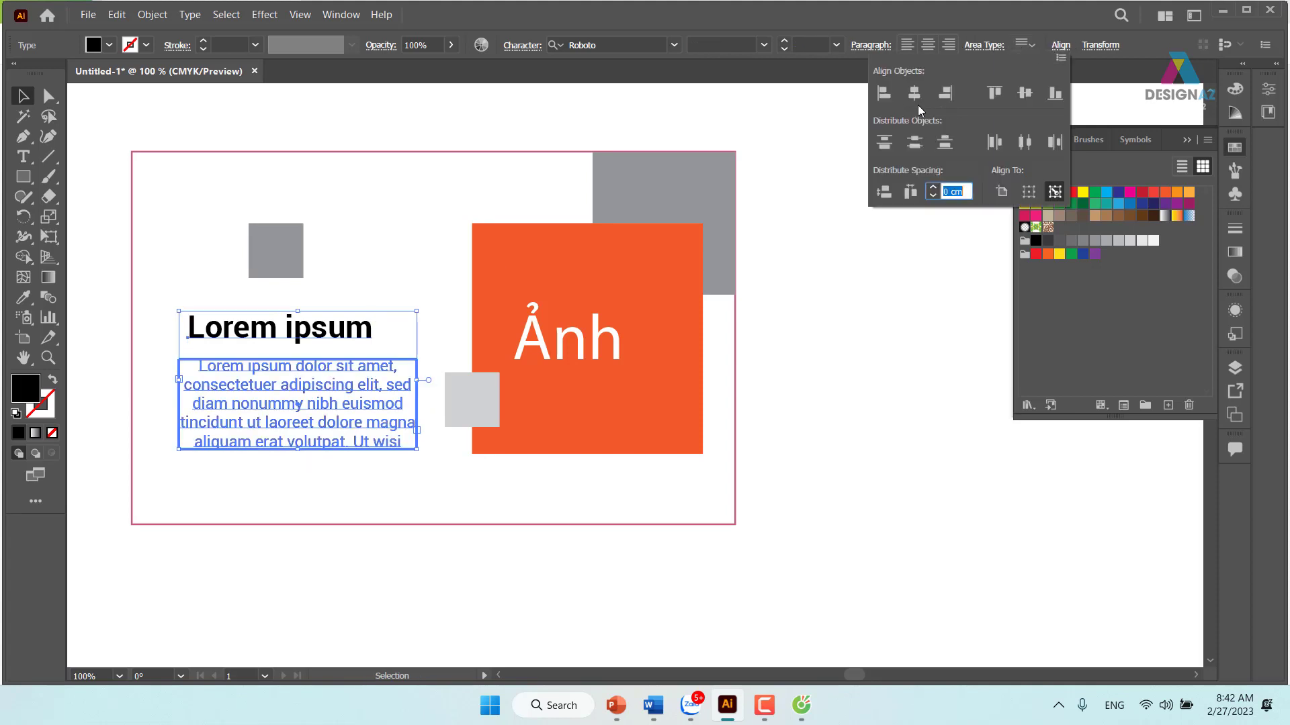
pyautogui.click(915, 96)
pyautogui.click(298, 269)
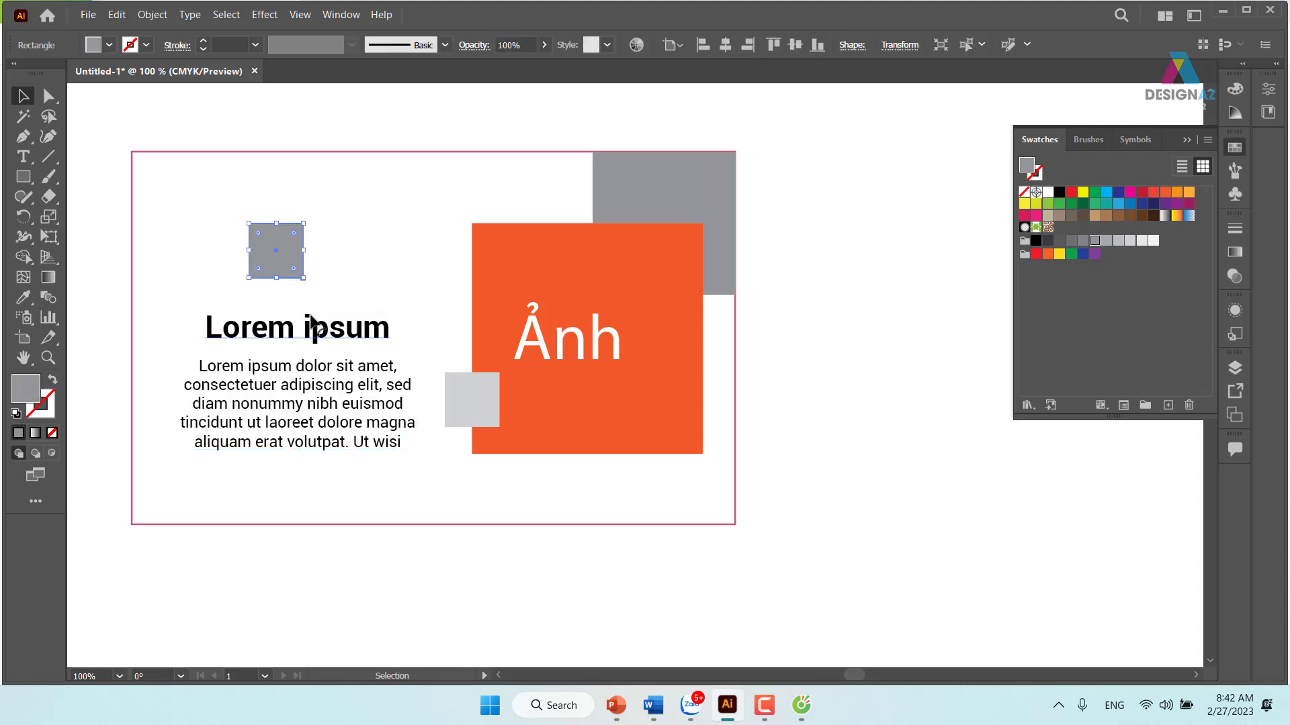
pyautogui.keyDown('shift'); pyautogui.click(314, 330); pyautogui.keyUp('shift')
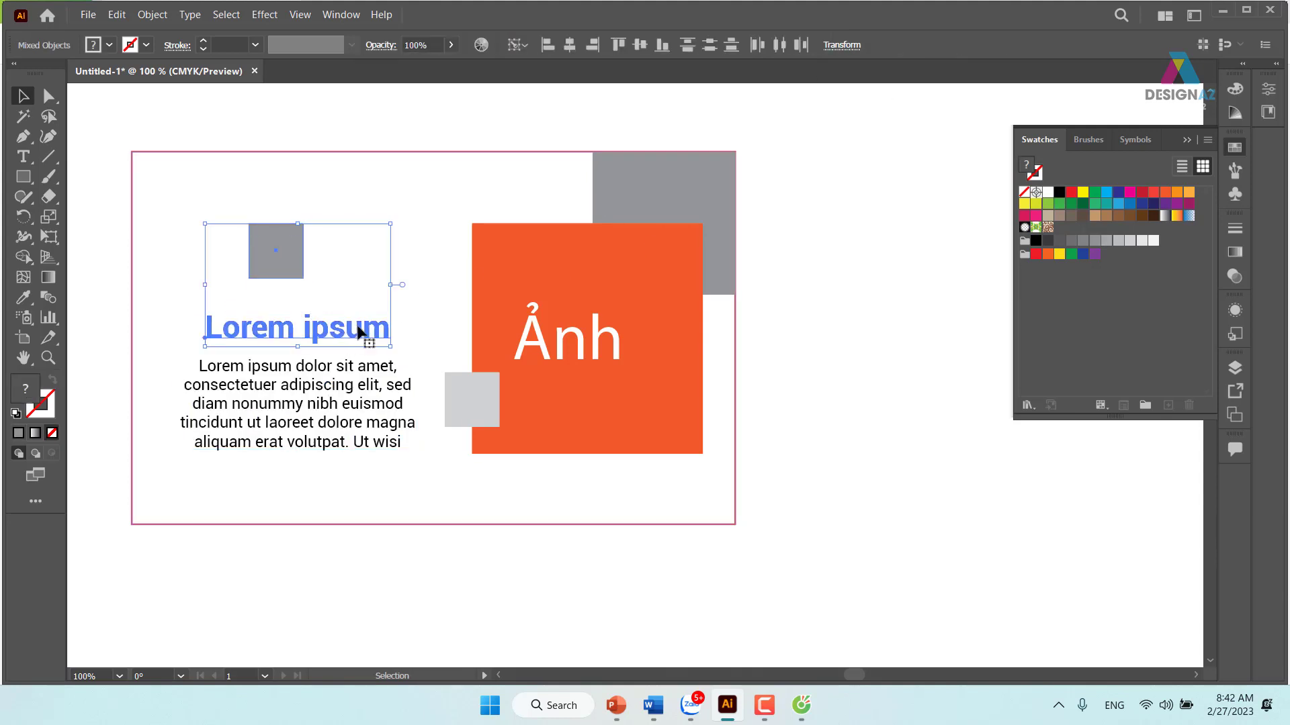
pyautogui.click(570, 48)
pyautogui.click(833, 393)
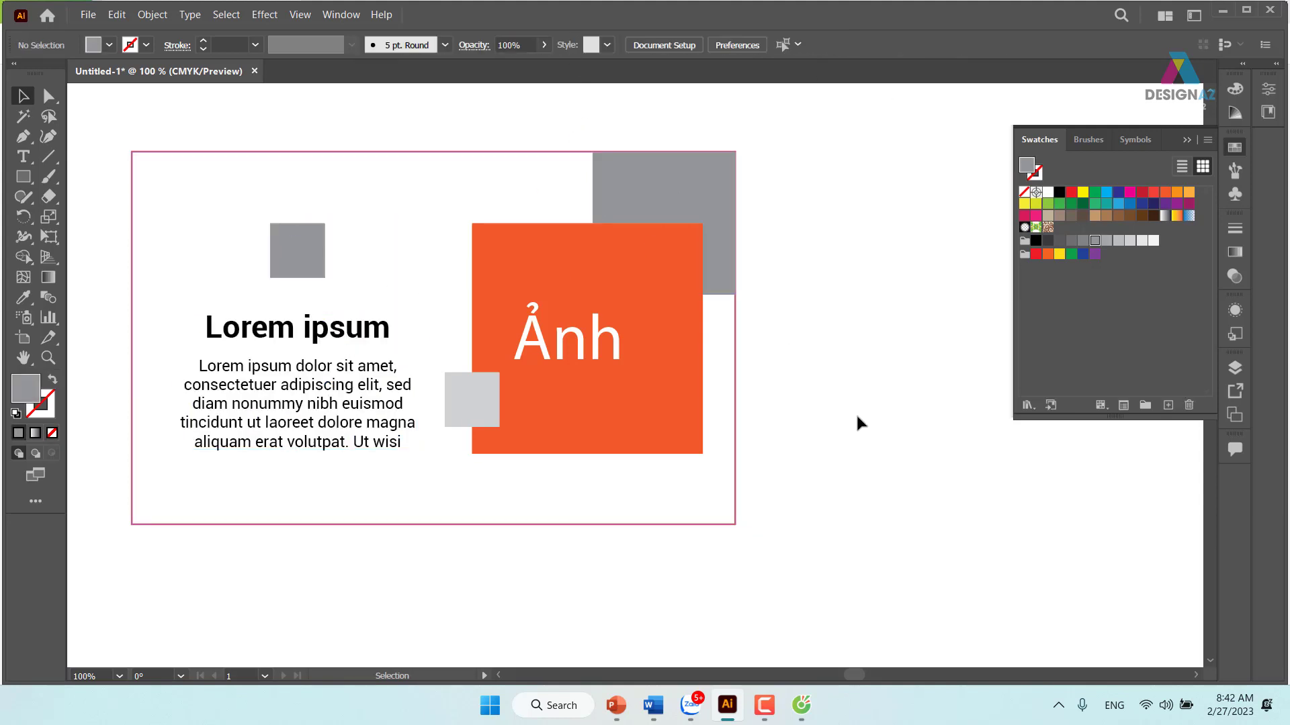
pyautogui.hscroll(3, 831, 417)
# Draw a small rectangle, copy it to the left edge, and recentre the heading over the paragraph.
pyautogui.moveTo(549, 440); pyautogui.dragTo(604, 336)
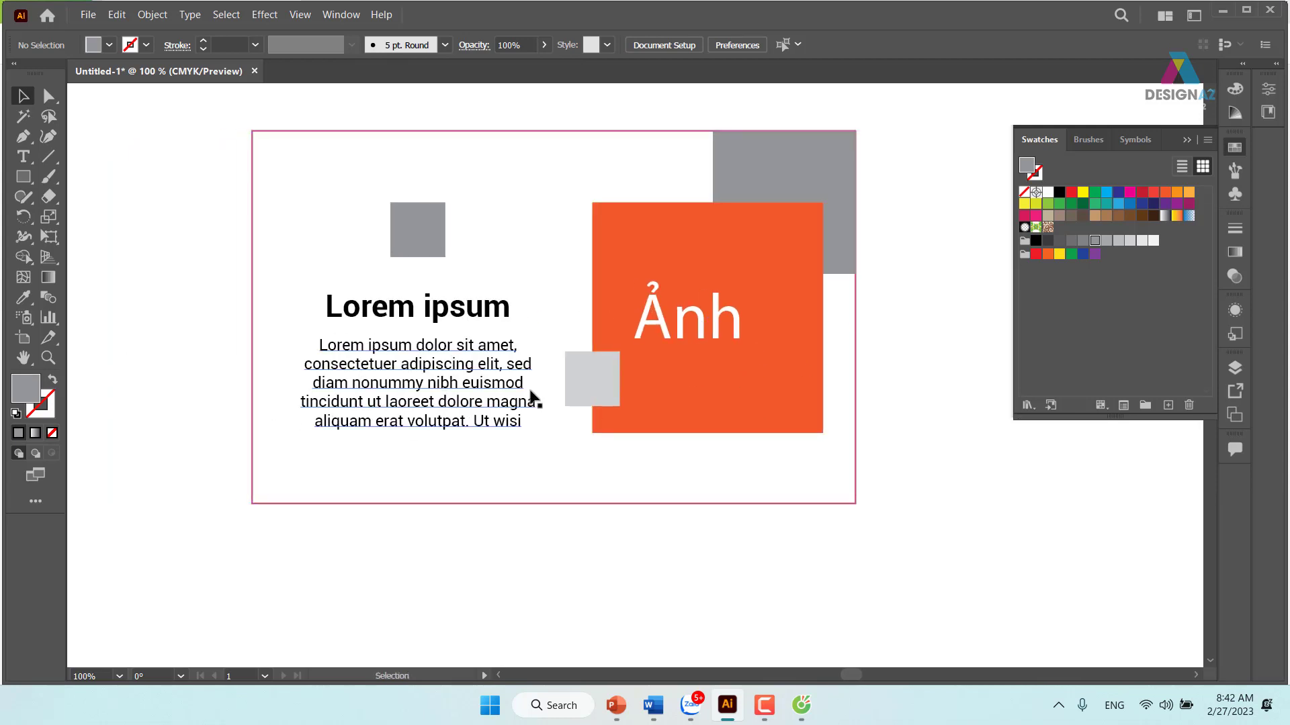
pyautogui.click(24, 177)
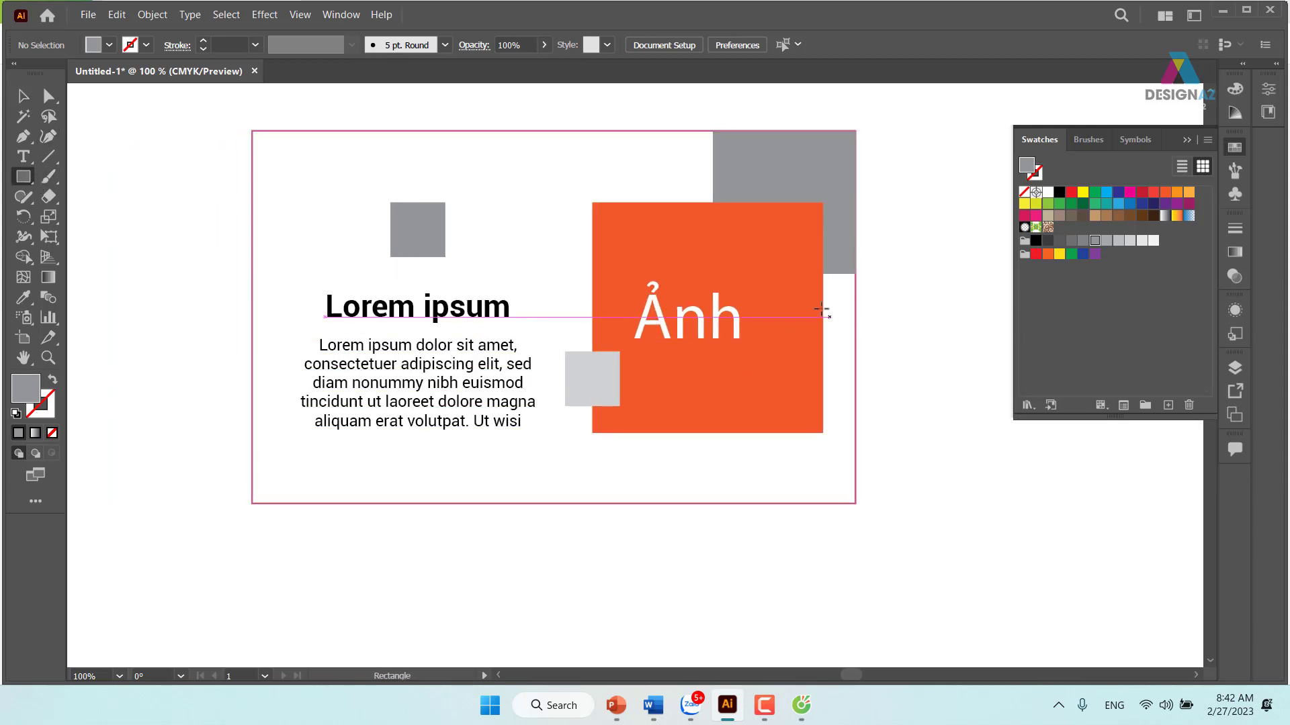
pyautogui.moveTo(824, 302)
pyautogui.mouseDown()
pyautogui.moveTo(856, 324)
pyautogui.moveTo(264, 353)
pyautogui.mouseUp()
pyautogui.click(22, 96)
pyautogui.click(225, 265)
pyautogui.click(431, 518)
pyautogui.moveTo(371, 380); pyautogui.dragTo(361, 377)
pyautogui.keyDown('shift'); pyautogui.click(403, 307); pyautogui.keyUp('shift')
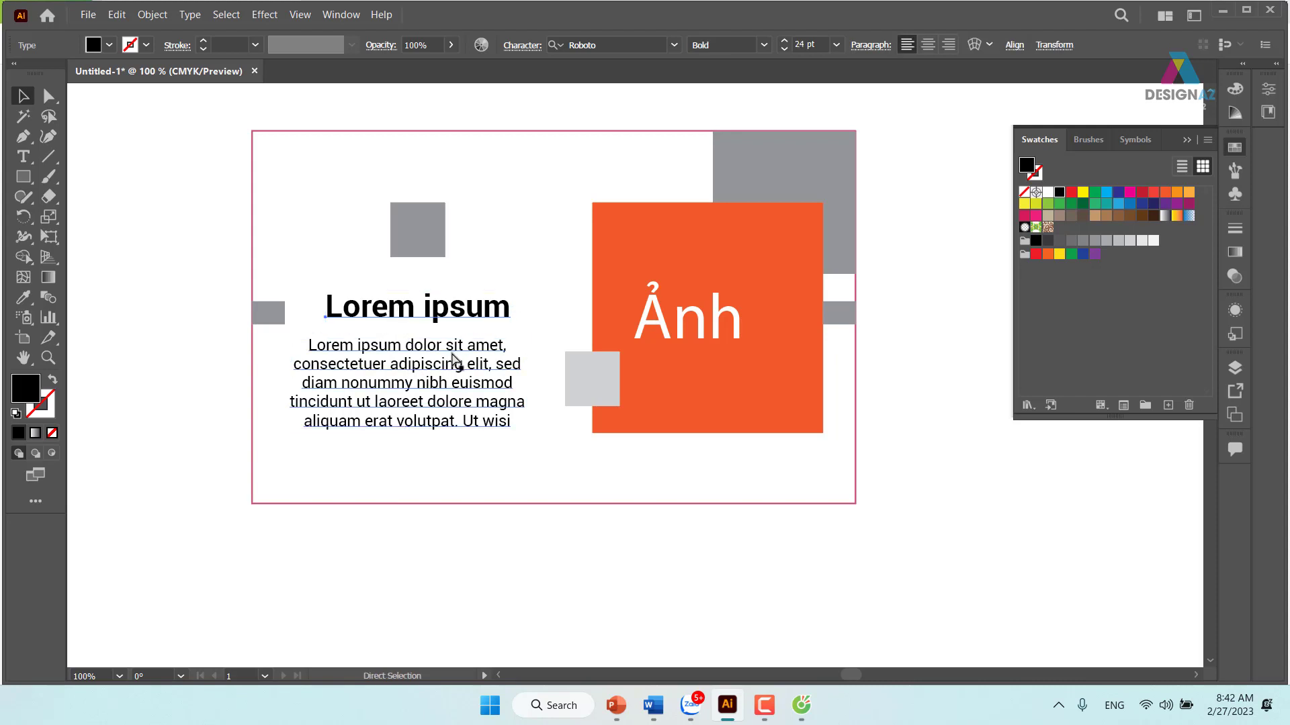
pyautogui.click(430, 231)
# Move the small grey square out of the layout and duplicate the top-right grey rectangle onto the text.
pyautogui.click(531, 555)
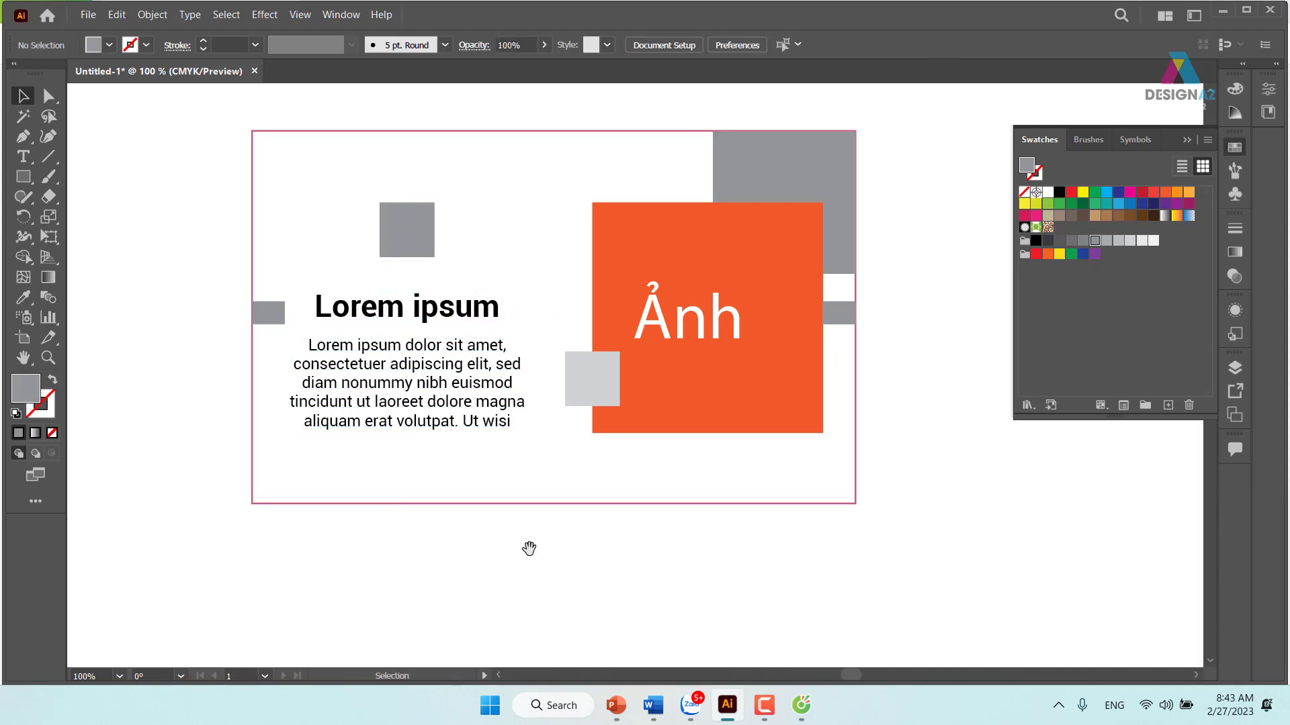
pyautogui.hscroll(1, 470, 511)
pyautogui.click(222, 317)
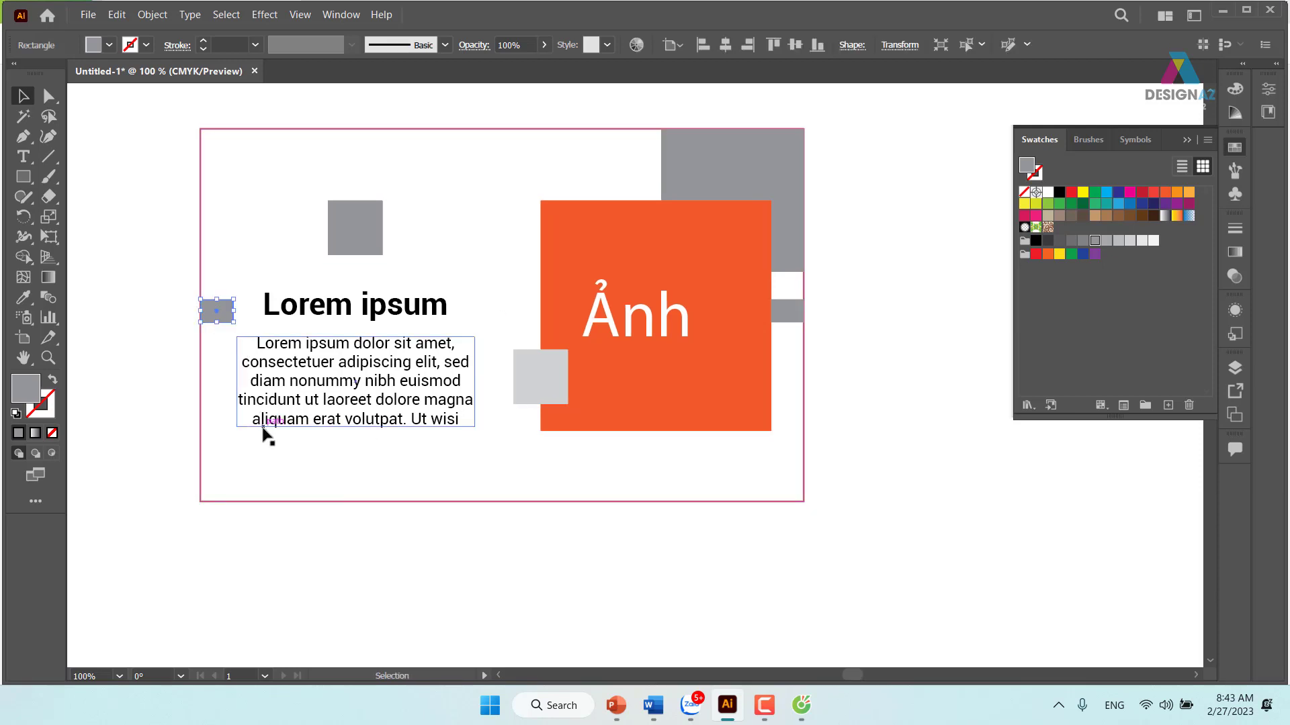
pyautogui.moveTo(217, 311); pyautogui.dragTo(806, 316)
pyautogui.click(894, 366)
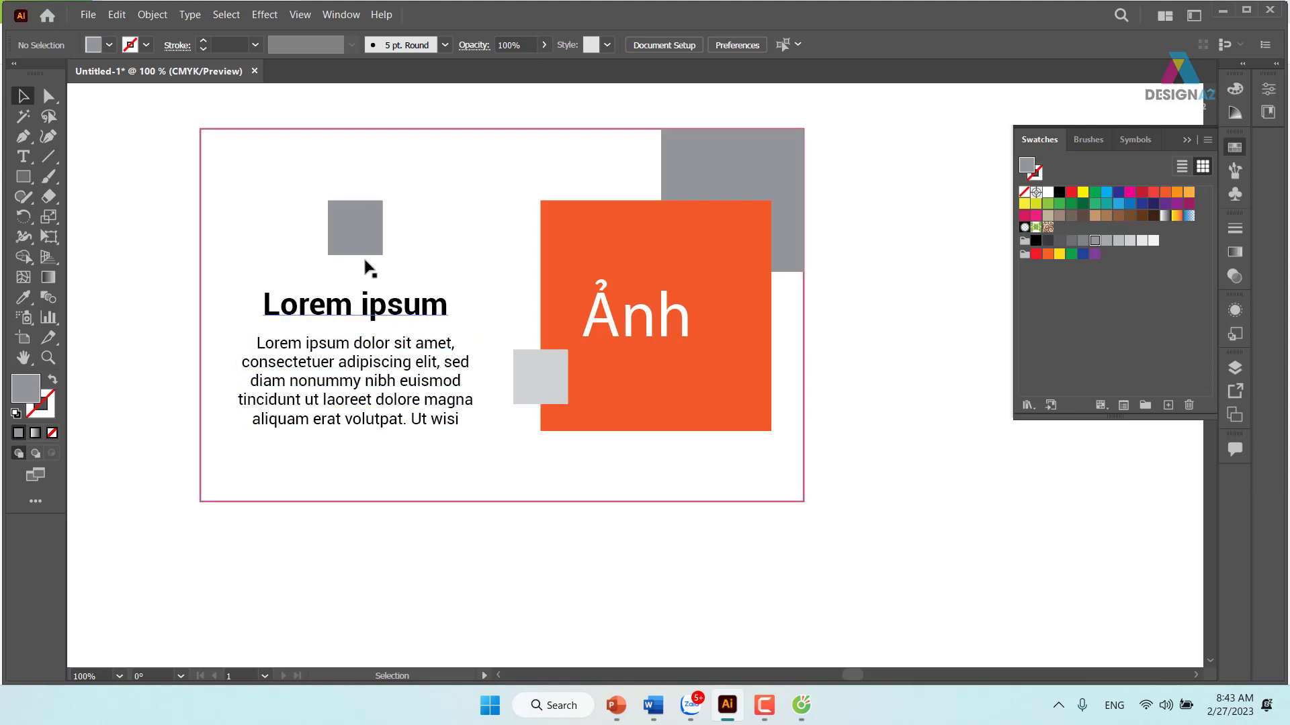
pyautogui.click(742, 192)
pyautogui.moveTo(726, 204); pyautogui.dragTo(299, 323)
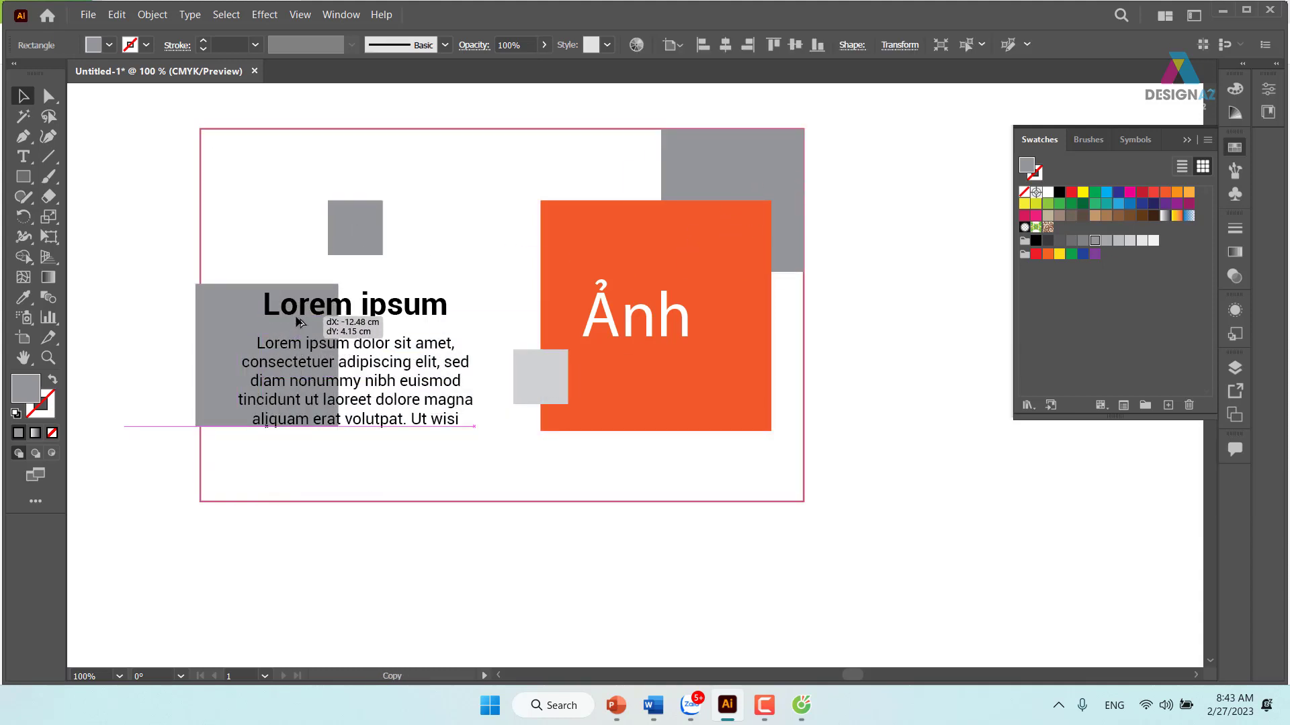
pyautogui.moveTo(298, 322); pyautogui.dragTo(299, 326)
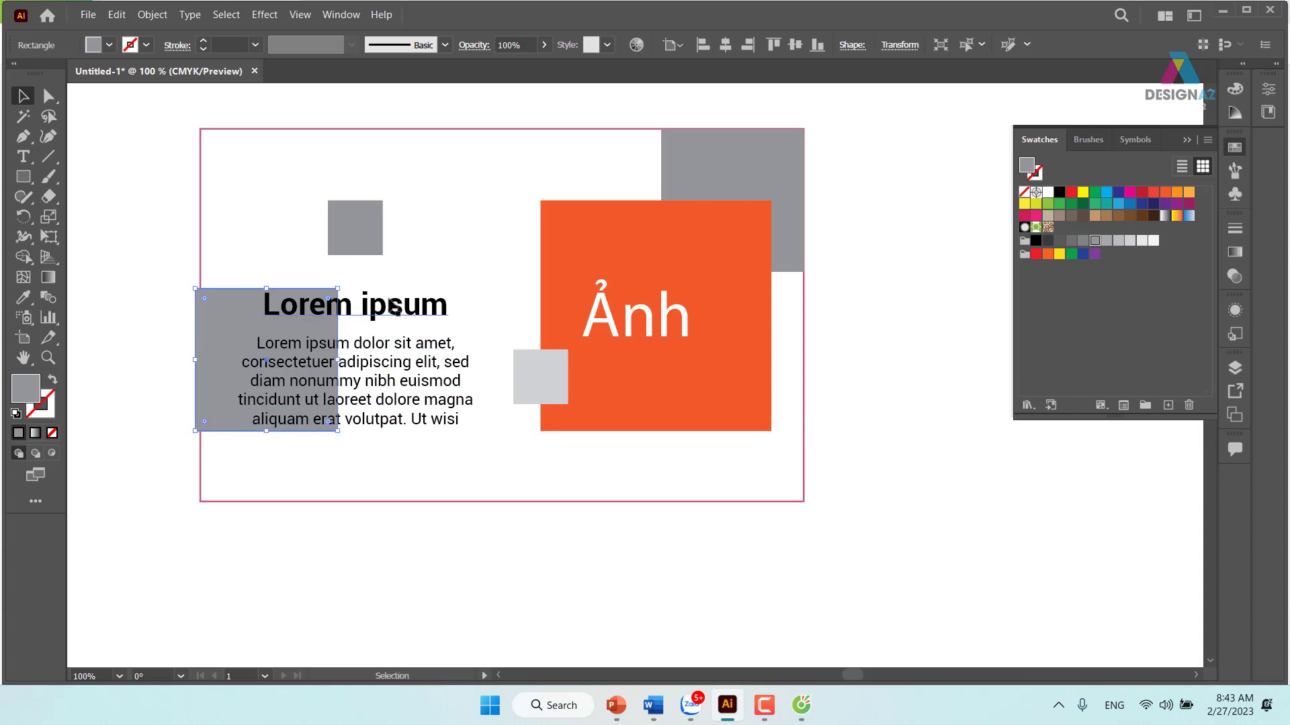
# Nudge the heading up and paragraph down, then delete the grey rectangle behind the text.
pyautogui.moveTo(388, 308); pyautogui.dragTo(391, 307)
pyautogui.moveTo(384, 384); pyautogui.dragTo(384, 389)
pyautogui.click(228, 369)
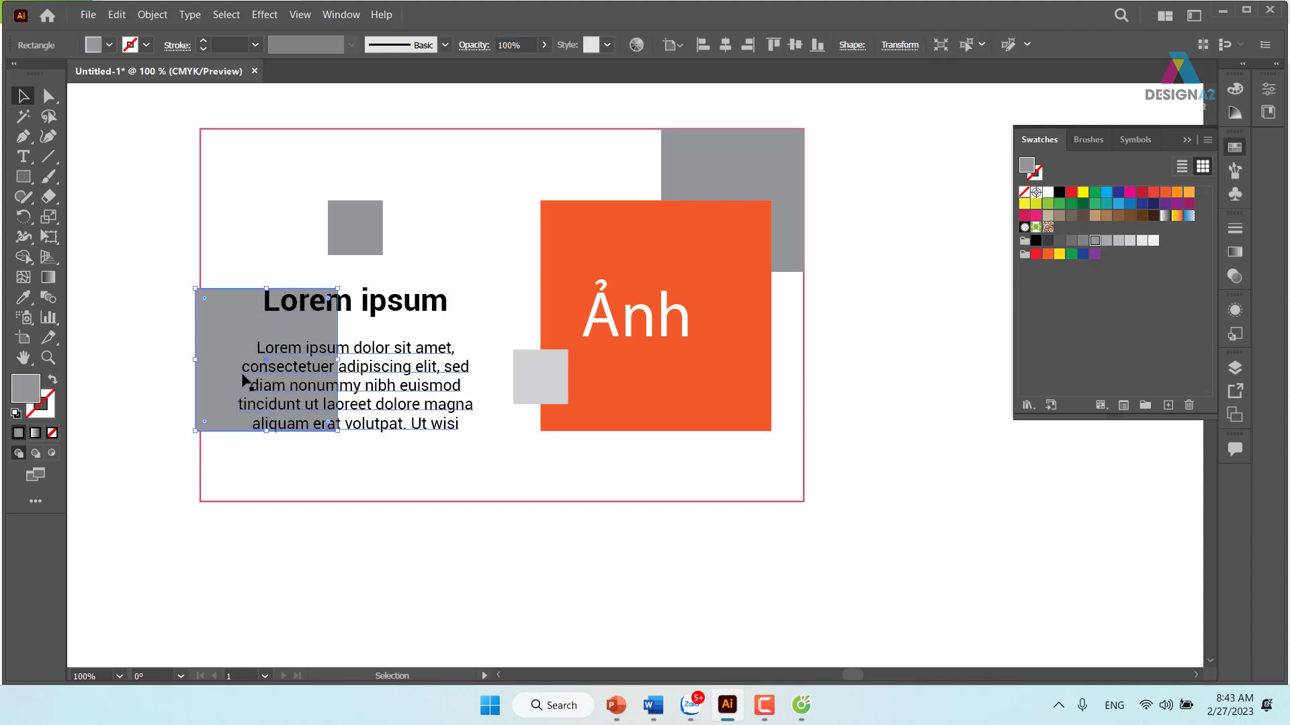
pyautogui.press('Delete')
pyautogui.click(396, 307)
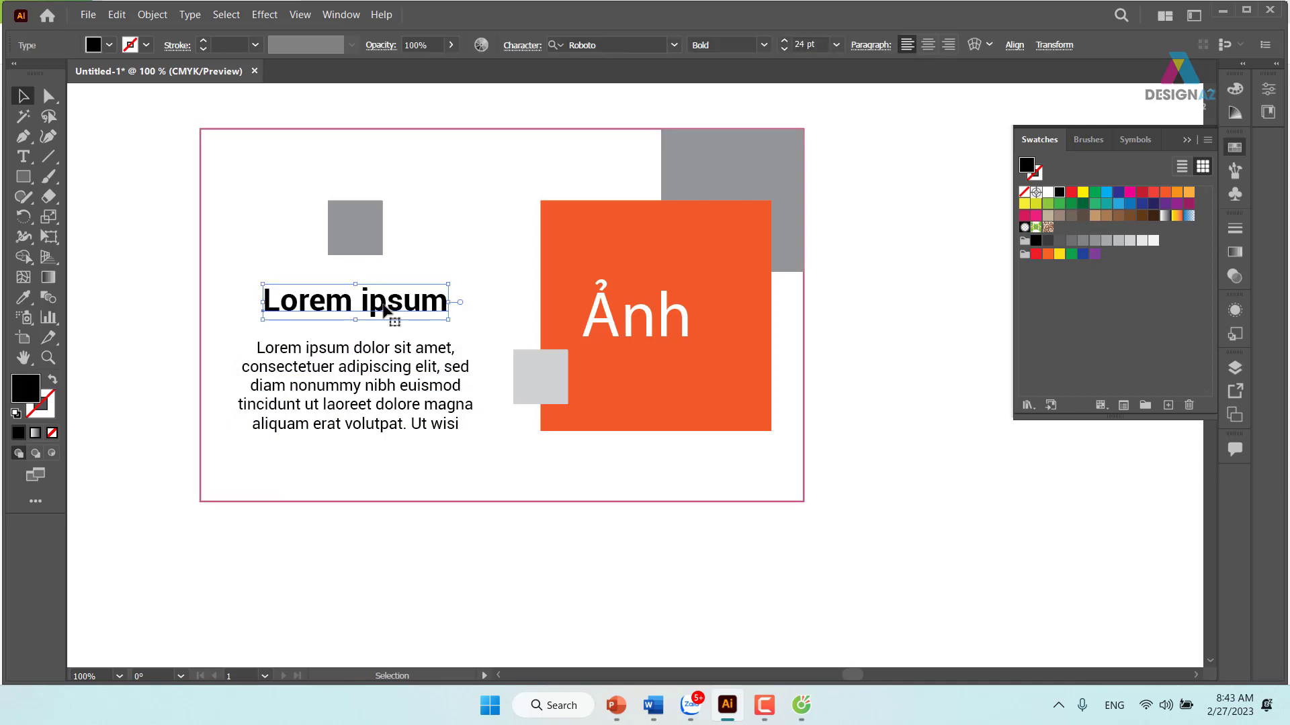
pyautogui.hotkey('ctrl', 'shift', 'a')
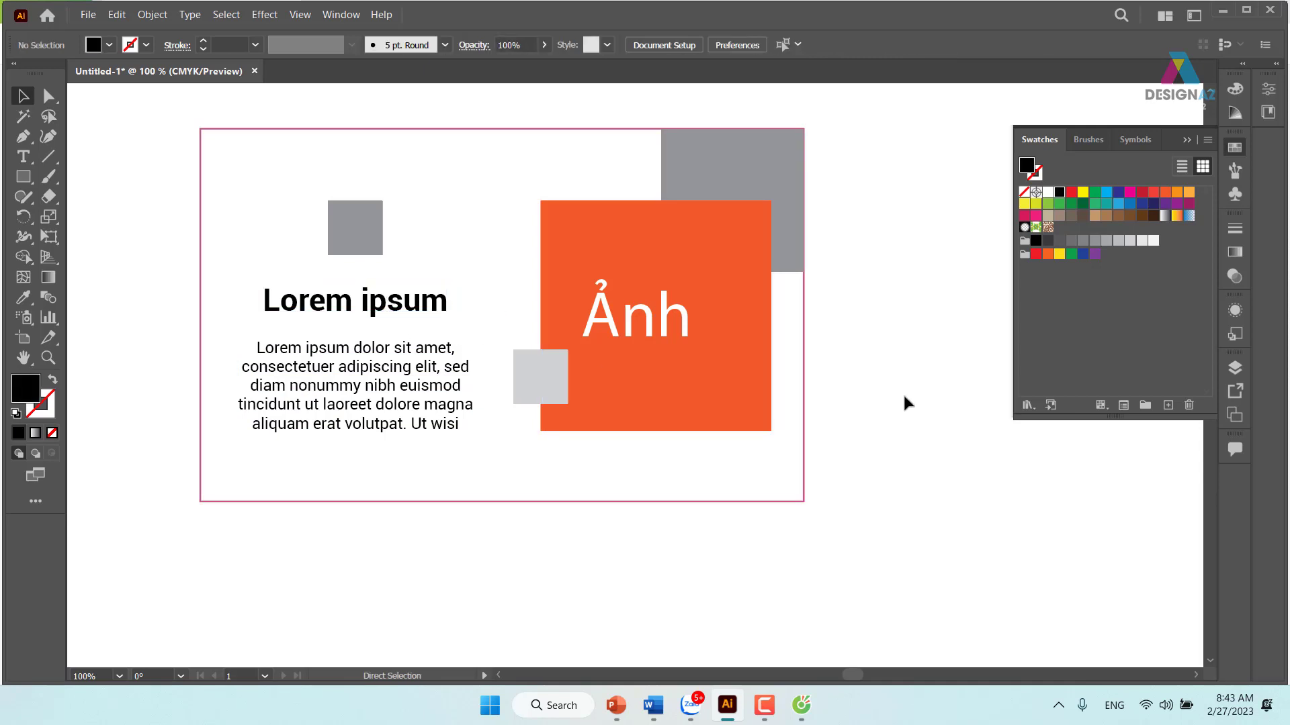
pyautogui.hotkey('ctrl', '-')
pyautogui.hotkey('ctrl', '-')
pyautogui.moveTo(902, 392); pyautogui.dragTo(643, 358)
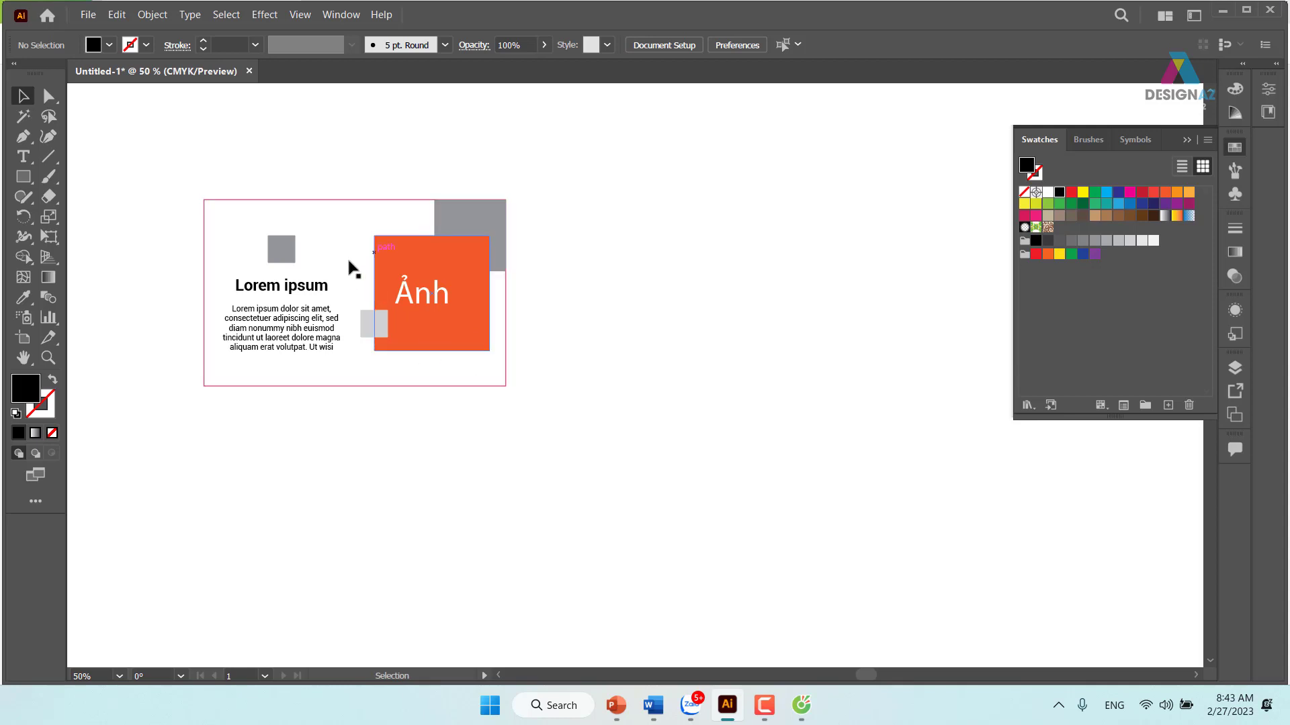
pyautogui.click(224, 204)
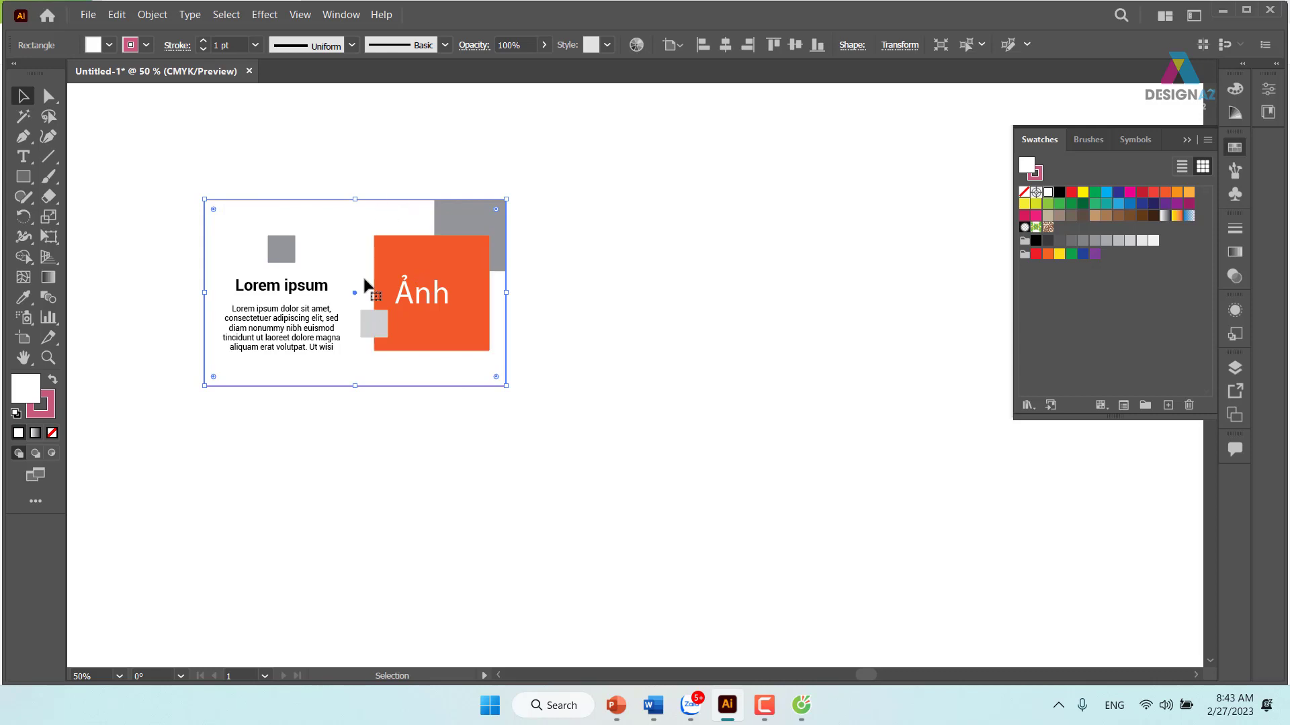
pyautogui.click(675, 387)
pyautogui.hotkey('ctrl', '+')
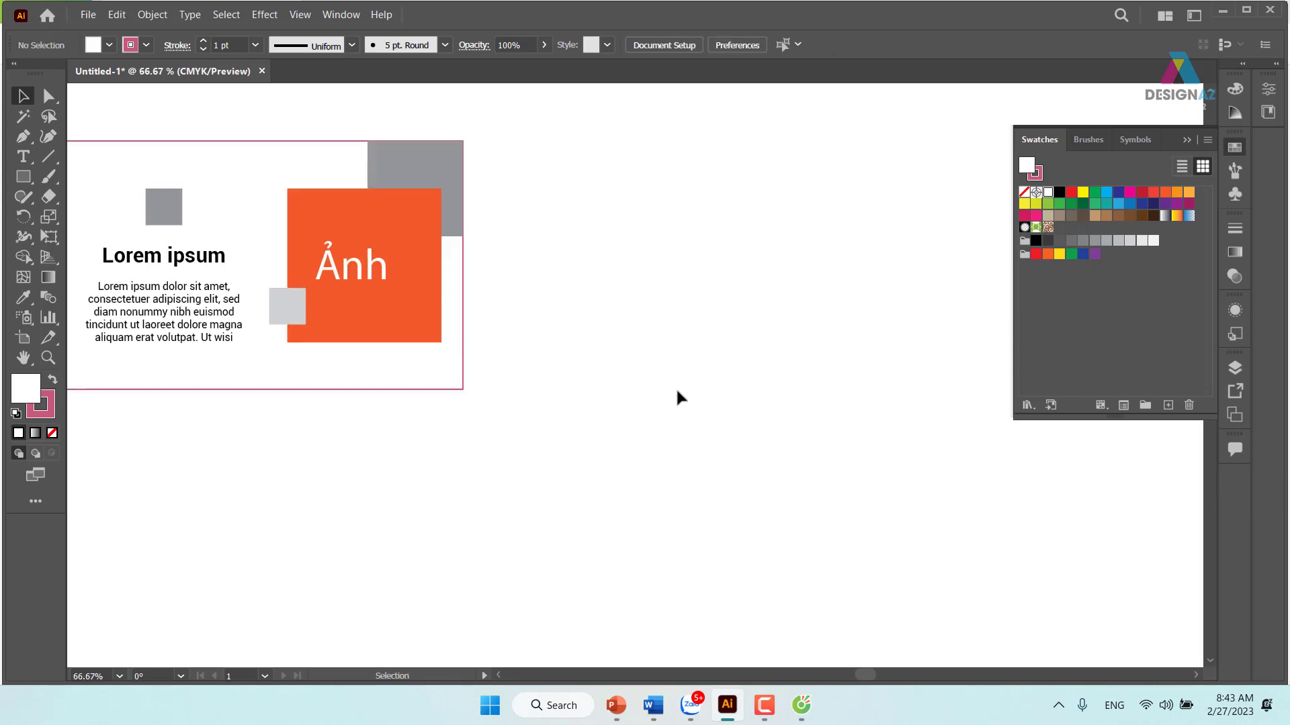
pyautogui.moveTo(556, 392); pyautogui.dragTo(719, 407)
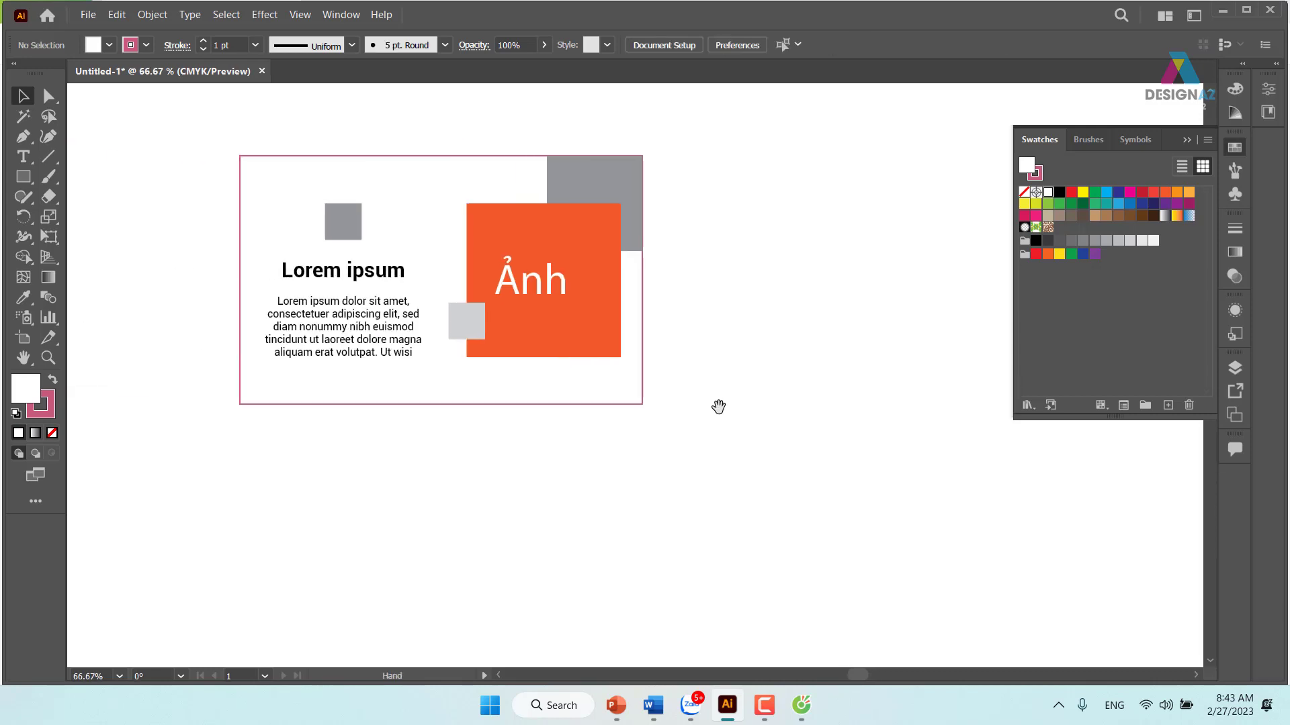
# Alt-drag a copy of the whole layout to the right and view it at 100%.
pyautogui.click(505, 405)
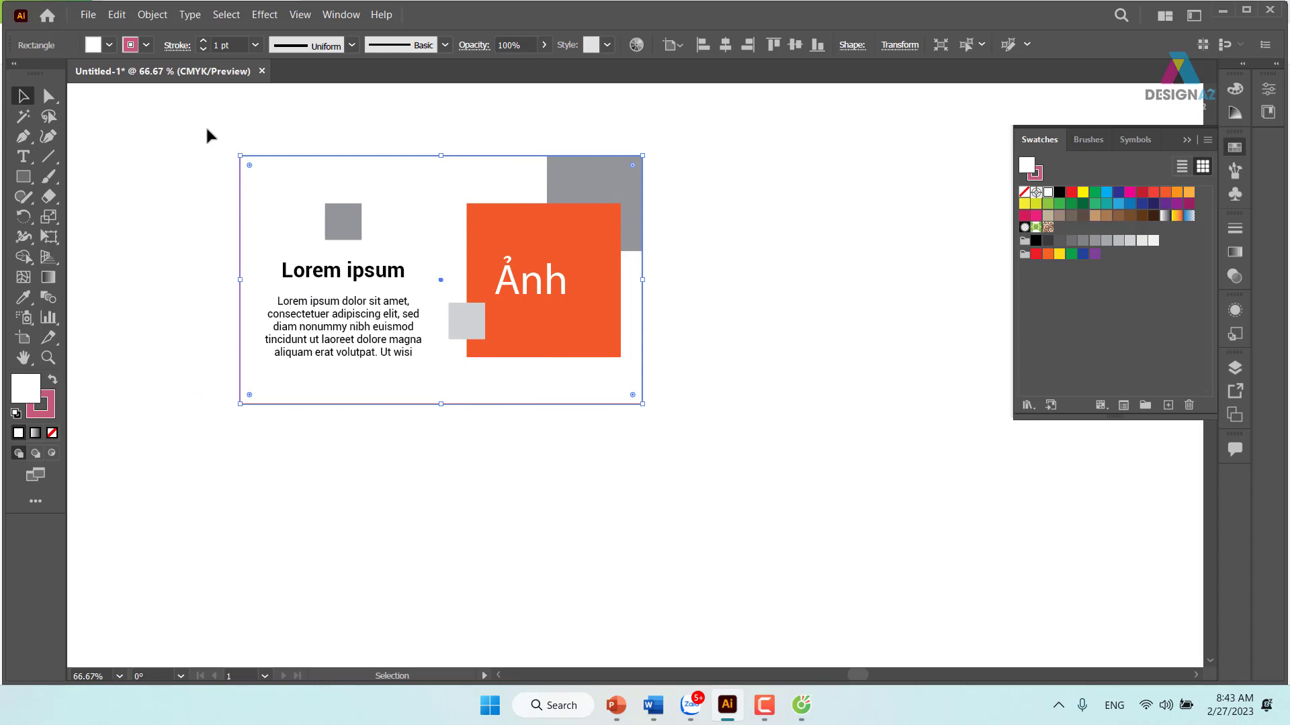
pyautogui.moveTo(204, 126); pyautogui.dragTo(720, 438)
pyautogui.moveTo(240, 296); pyautogui.dragTo(660, 296)
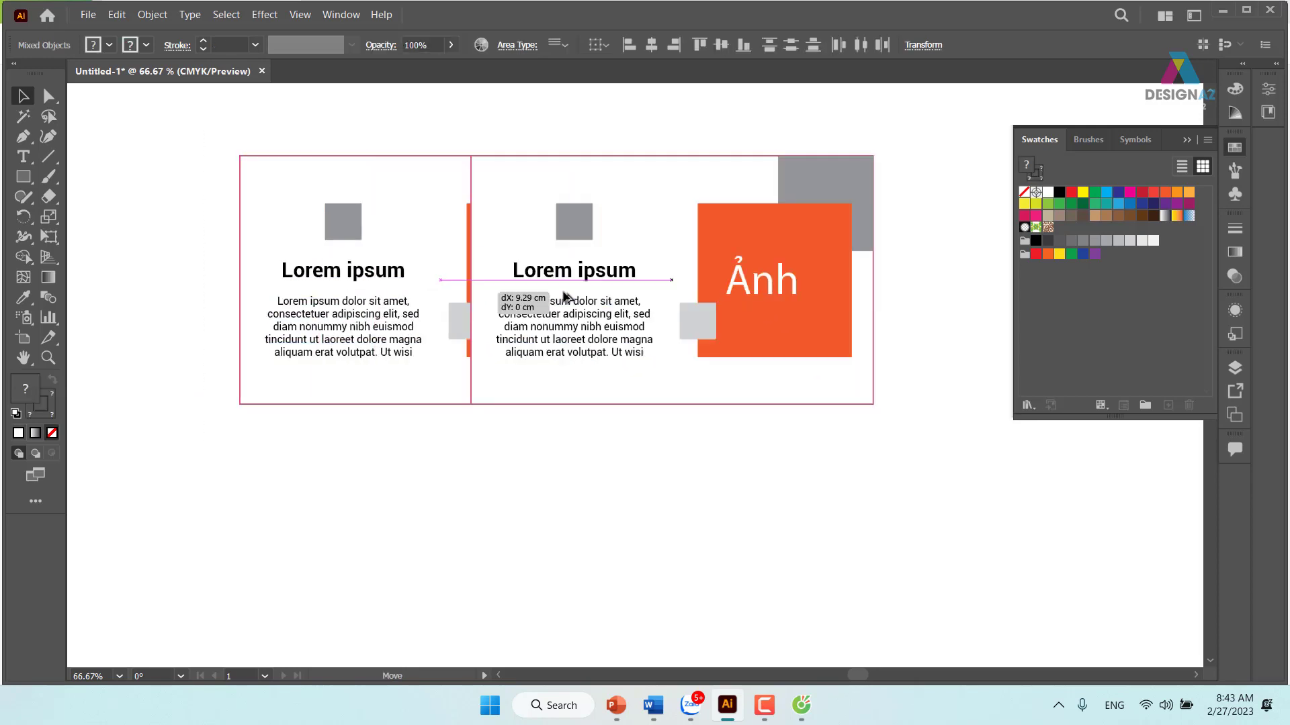
pyautogui.moveTo(806, 473); pyautogui.dragTo(549, 477)
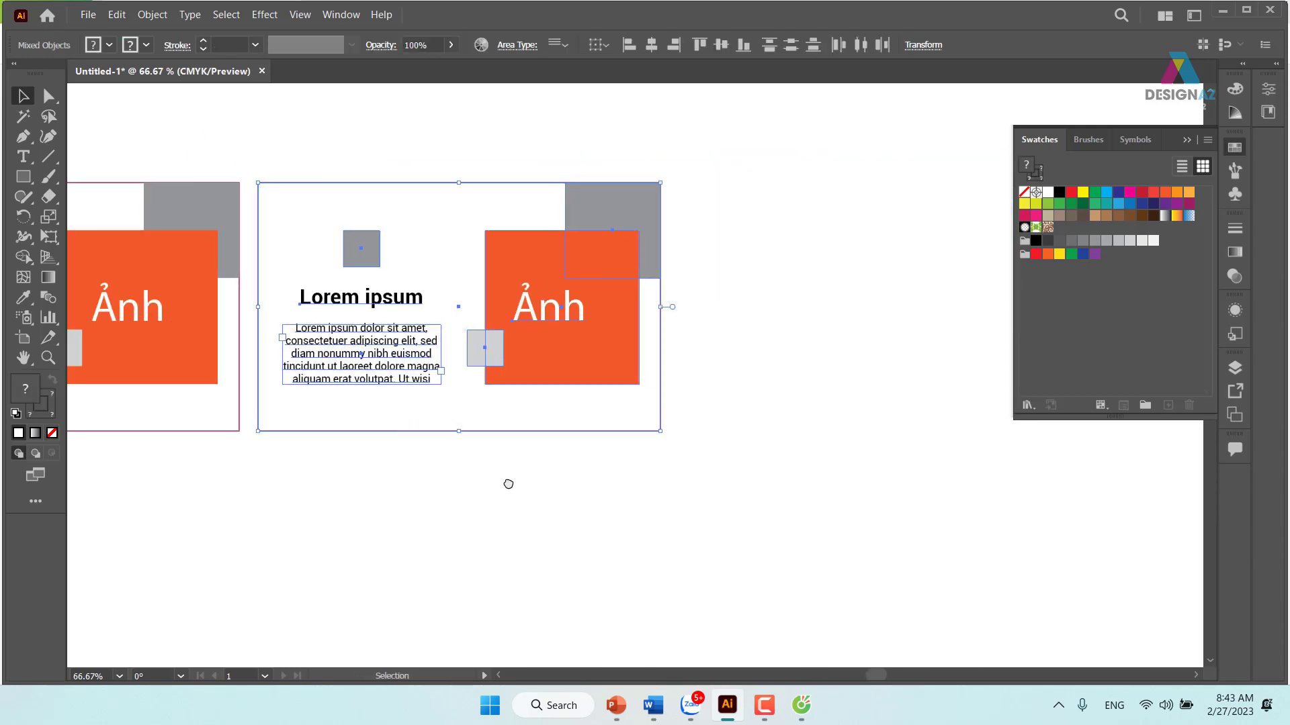
pyautogui.hotkey('ctrl', '1')
pyautogui.moveTo(550, 267); pyautogui.dragTo(511, 260)
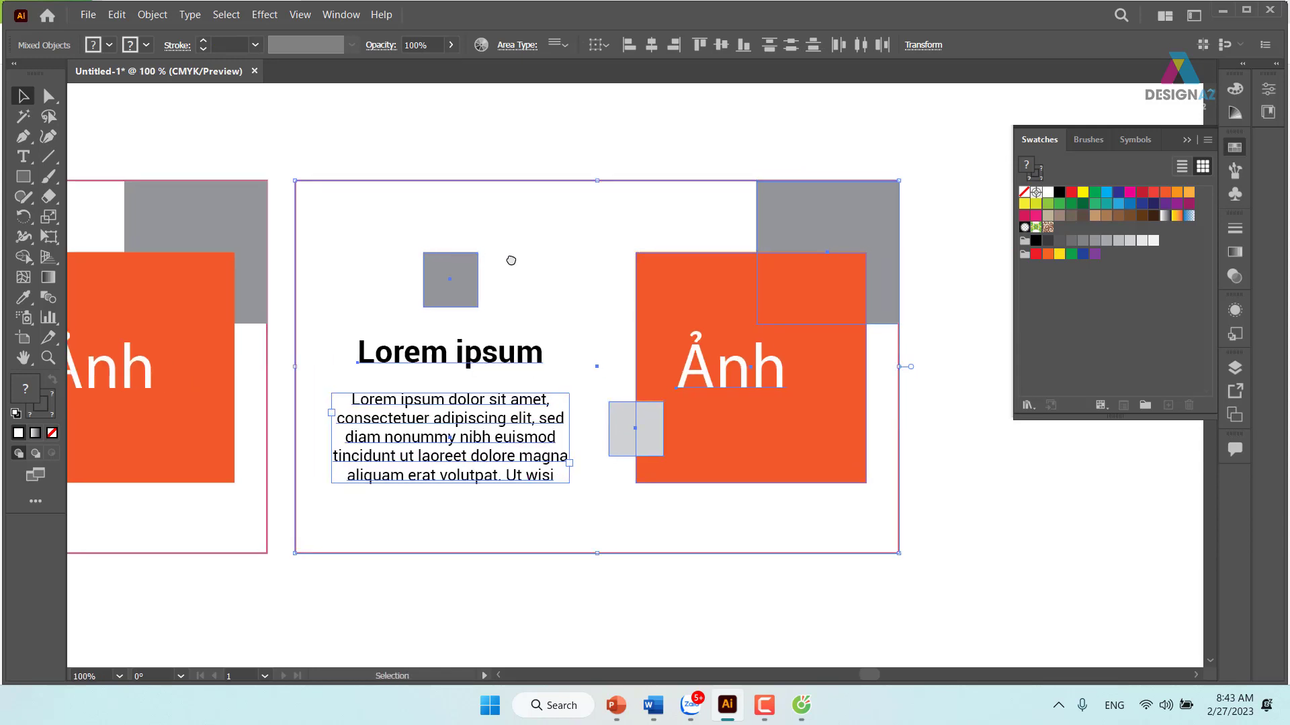
pyautogui.click(561, 127)
pyautogui.click(584, 184)
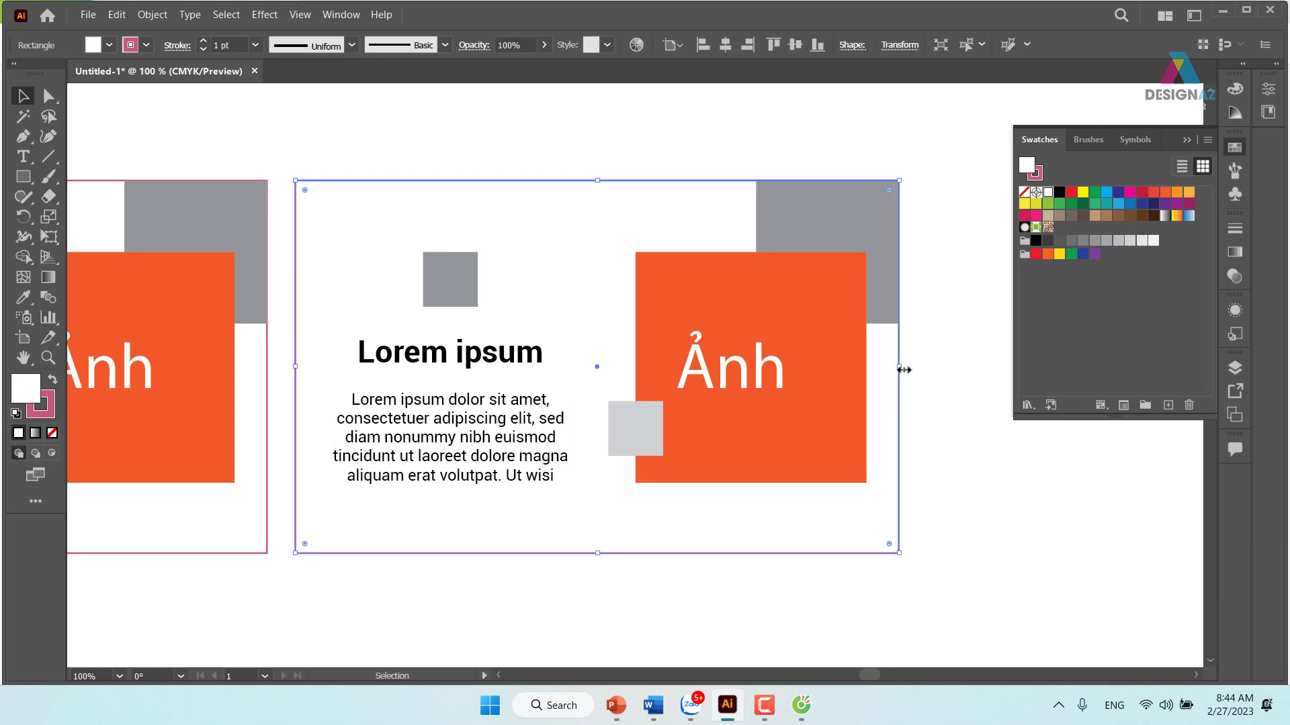
# Narrow the copy's inner rectangle to about 14.34 cm, fill it grey, and flatten it into a thin top bar.
pyautogui.moveTo(900, 368); pyautogui.dragTo(867, 367)
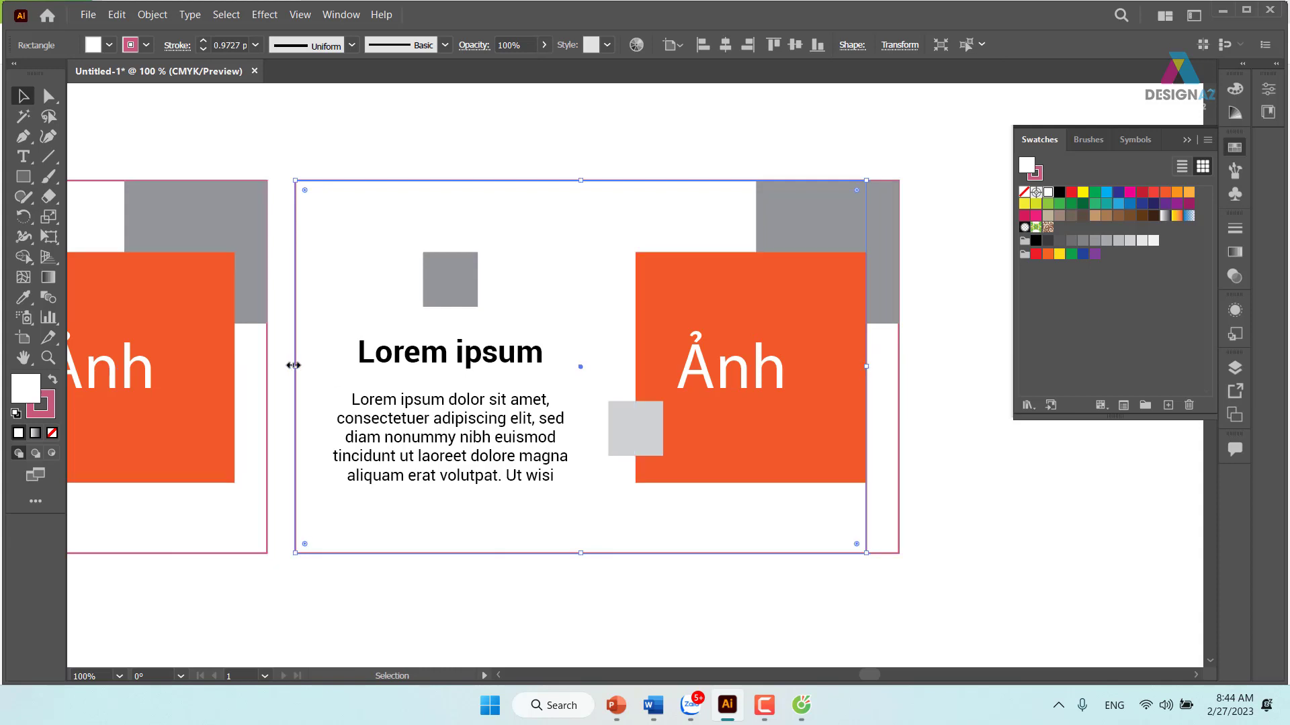
pyautogui.moveTo(299, 366); pyautogui.dragTo(328, 366)
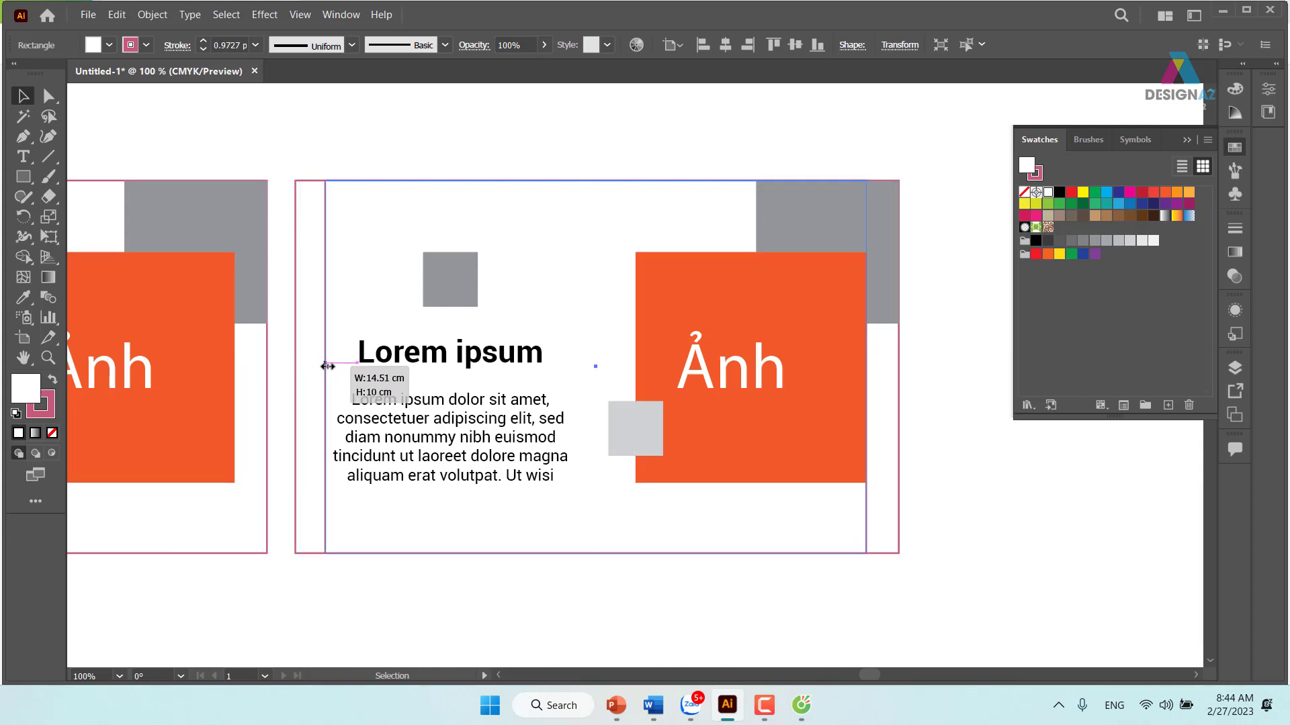
pyautogui.moveTo(328, 366); pyautogui.dragTo(331, 366)
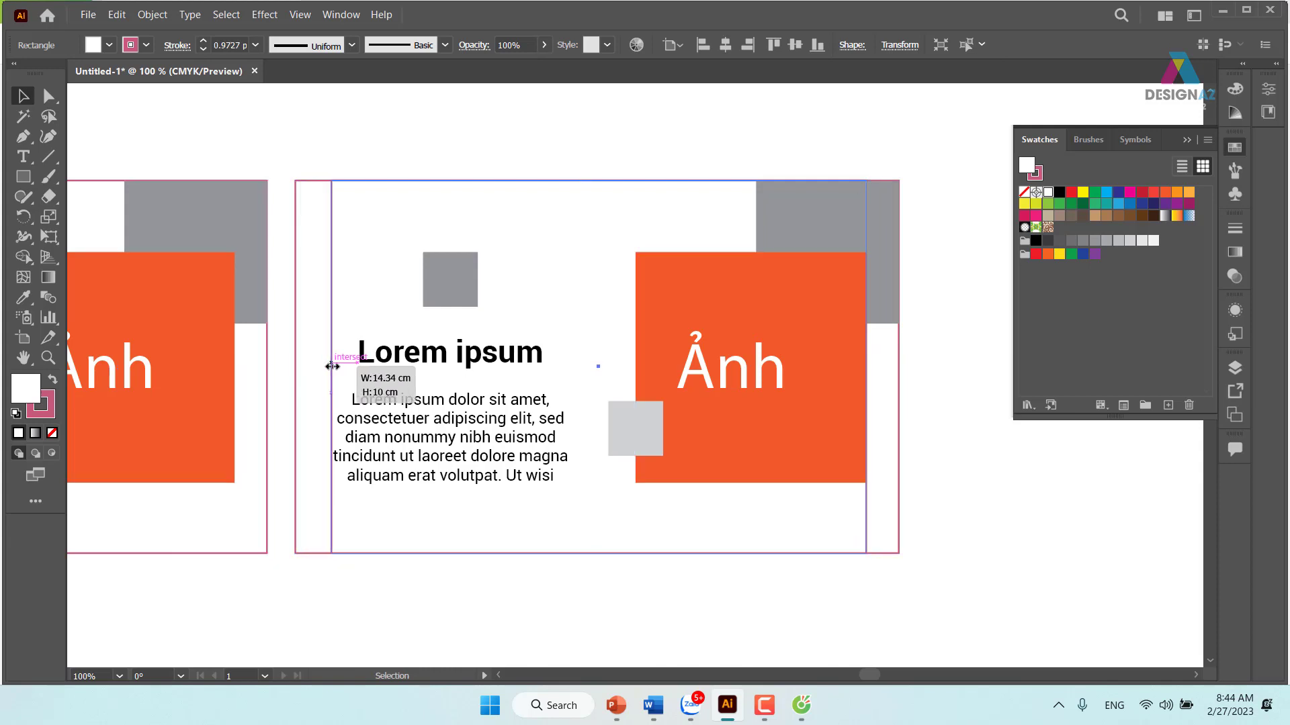
pyautogui.click(872, 555)
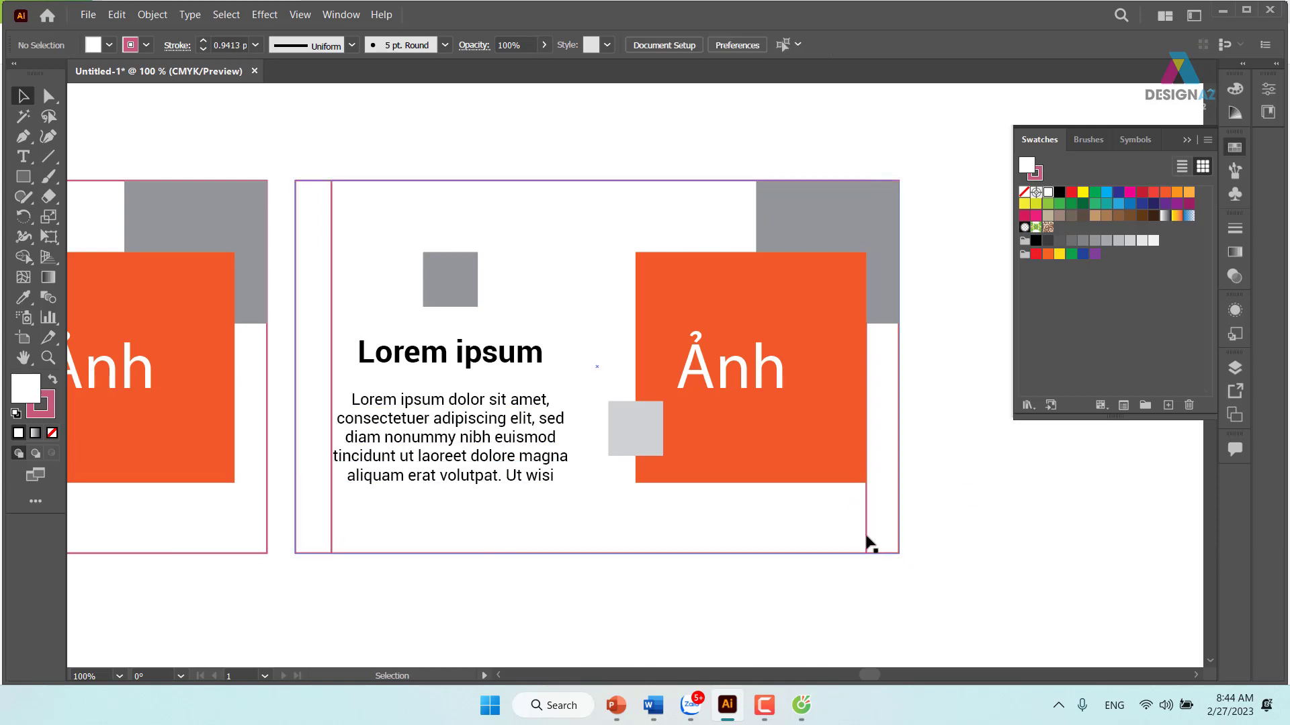
pyautogui.click(679, 550)
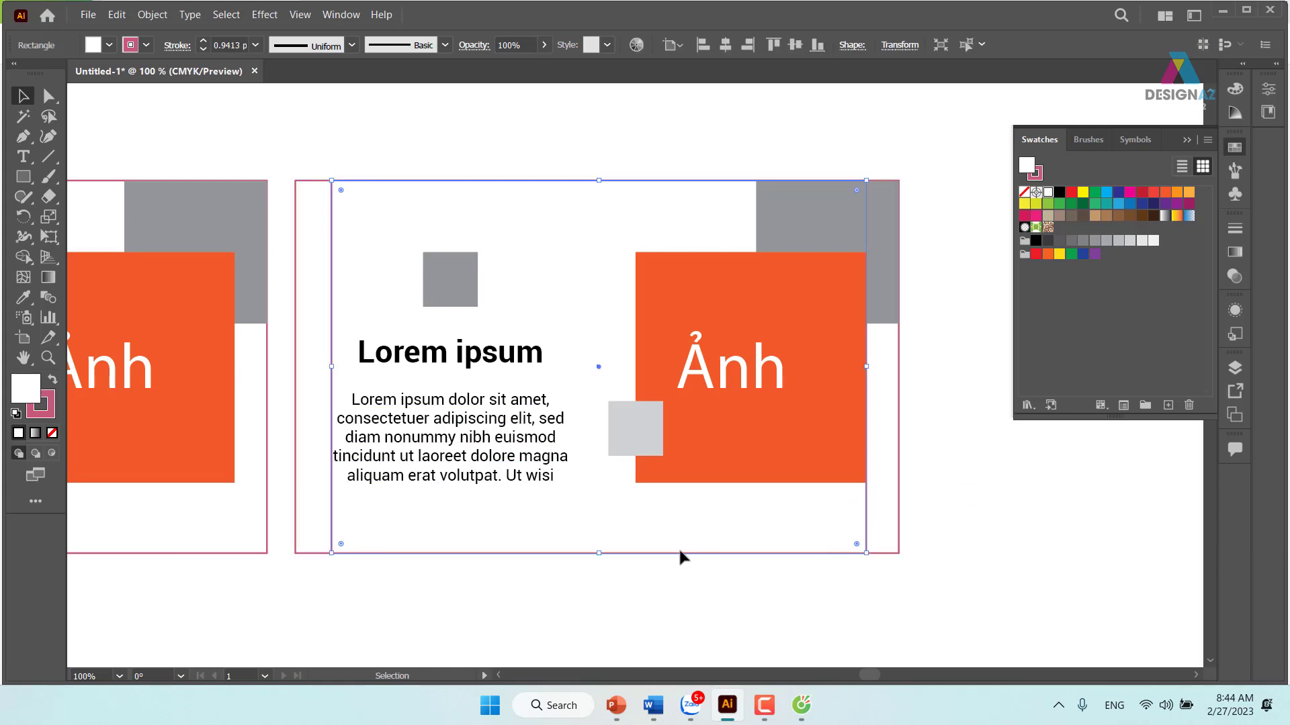
pyautogui.click(1093, 241)
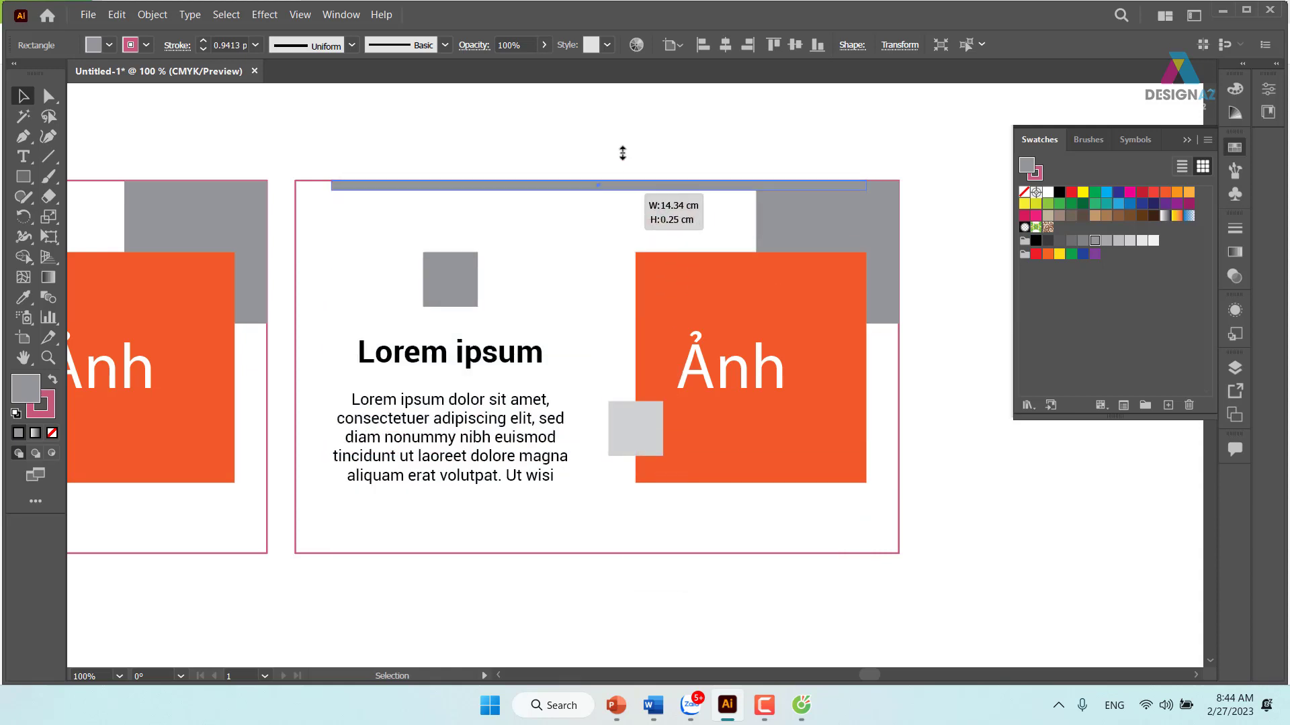
pyautogui.moveTo(599, 543); pyautogui.dragTo(626, 139)
pyautogui.click(979, 474)
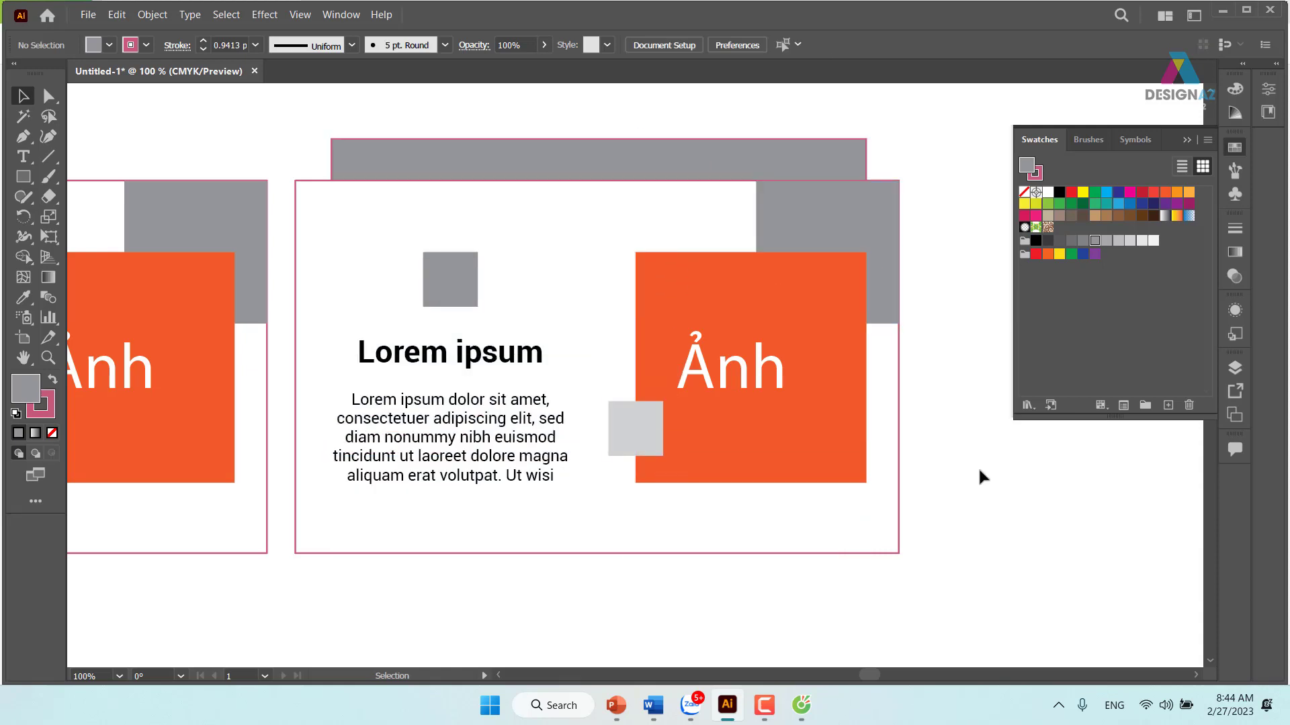
pyautogui.click(541, 156)
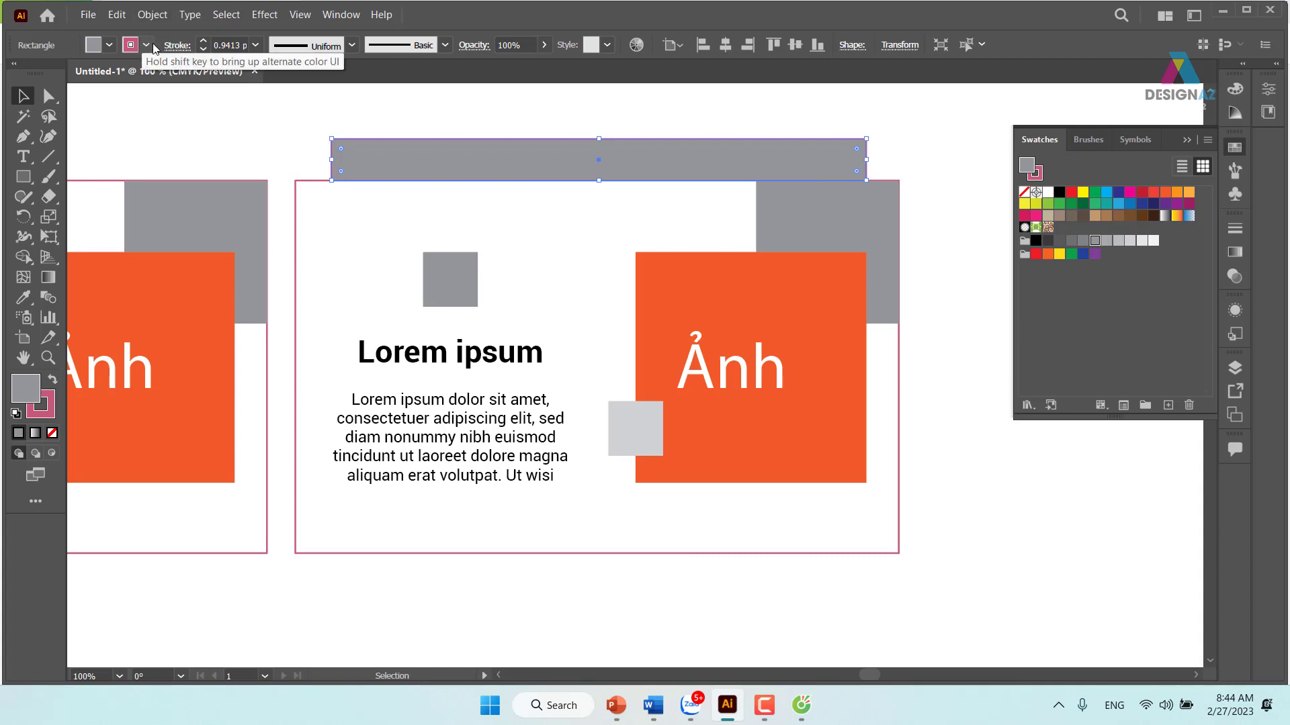
# Open Object > Path > Split Into Grid for the grey bar with Preview on.
pyautogui.click(152, 15)
pyautogui.moveTo(201, 401)
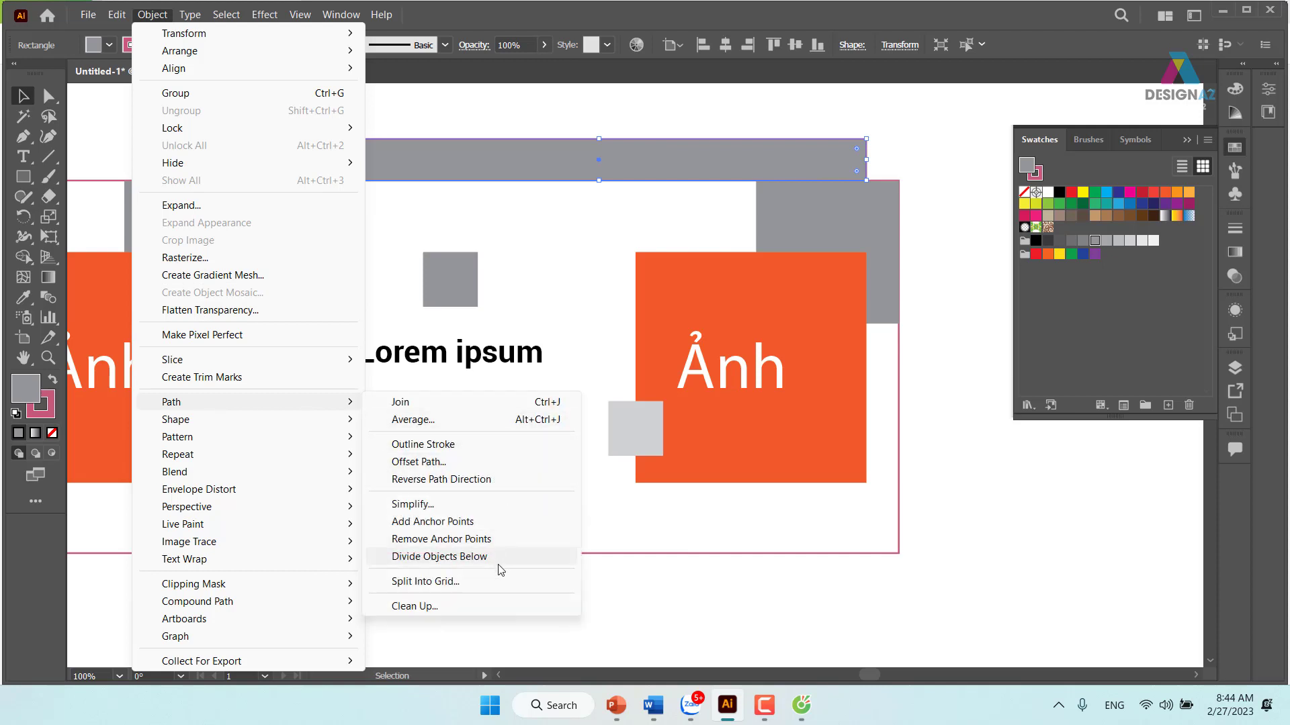
pyautogui.click(425, 582)
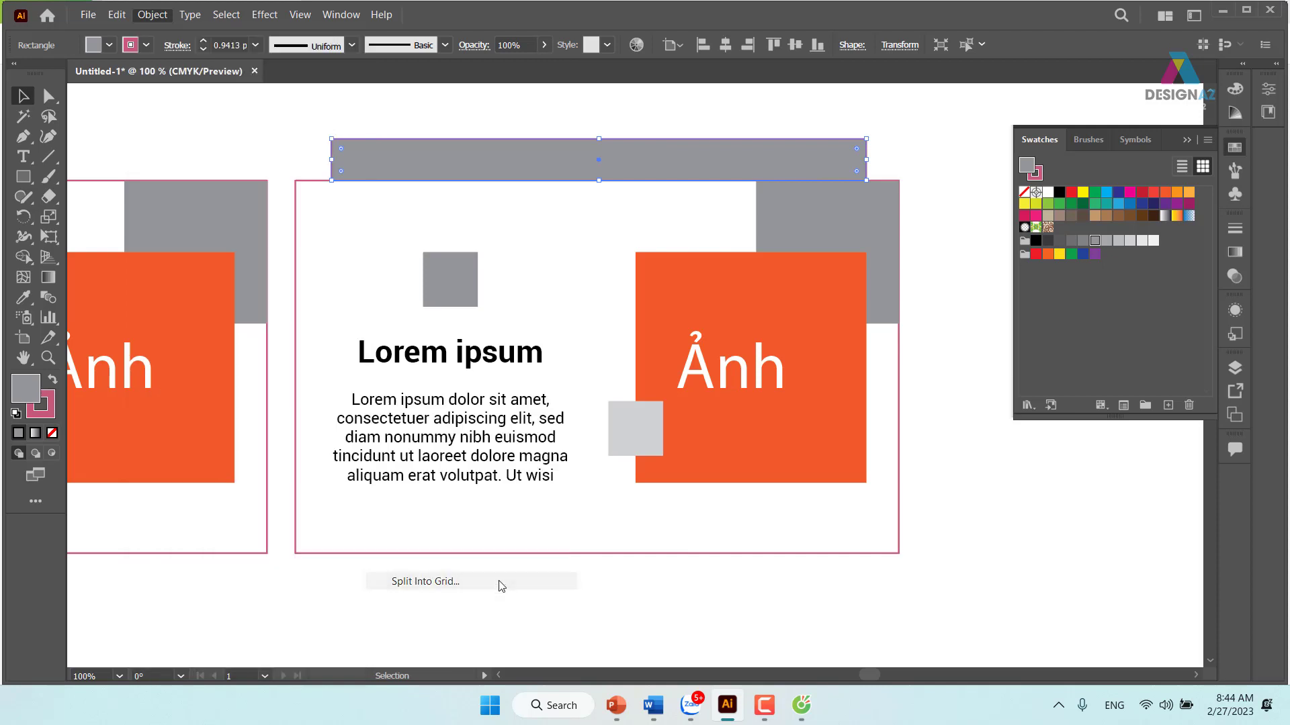
pyautogui.click(761, 413)
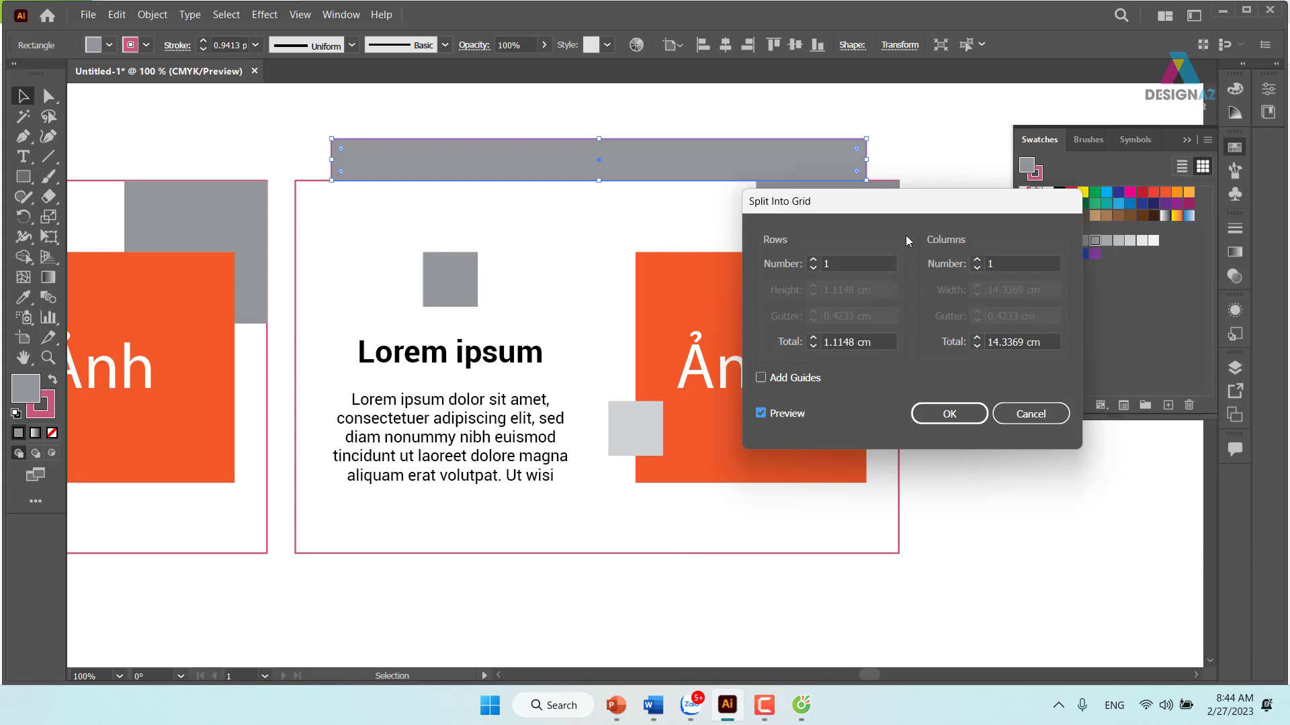
pyautogui.moveTo(906, 208); pyautogui.dragTo(395, 353)
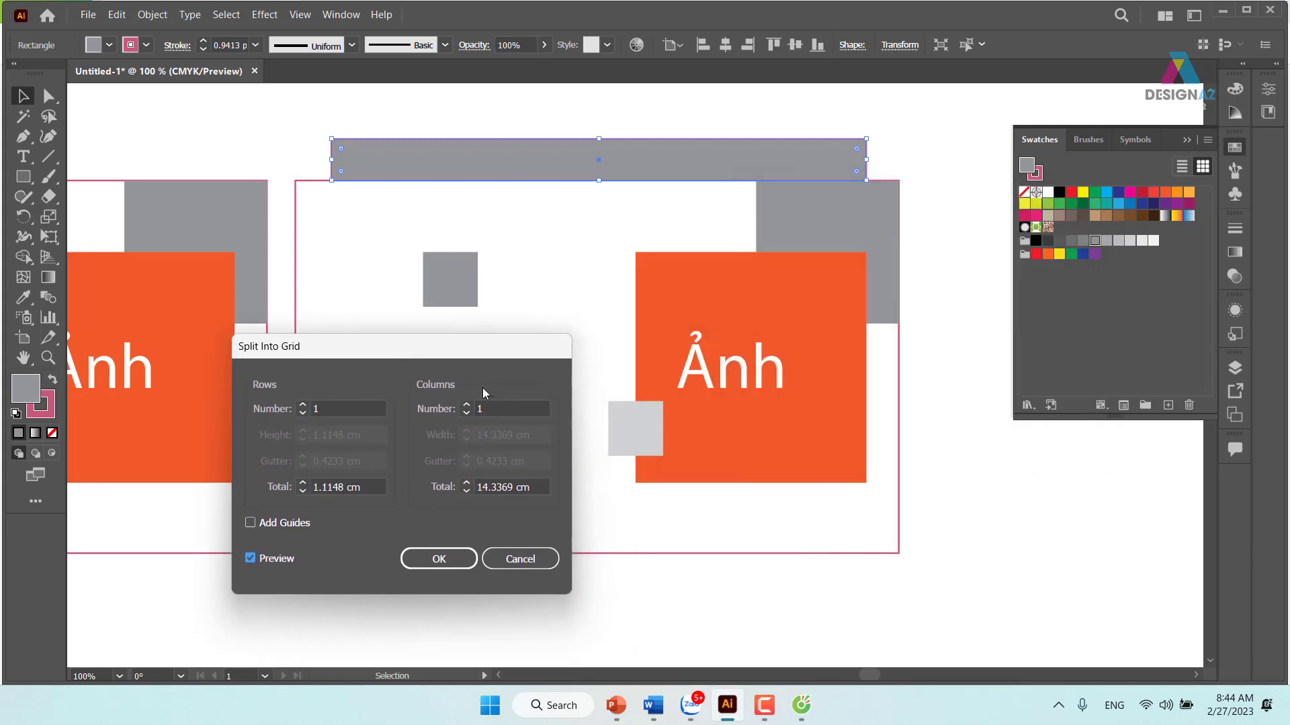
# Set 12 columns with a 0.4 cm gutter and apply the split.
pyautogui.click(469, 406)
pyautogui.click(467, 405)
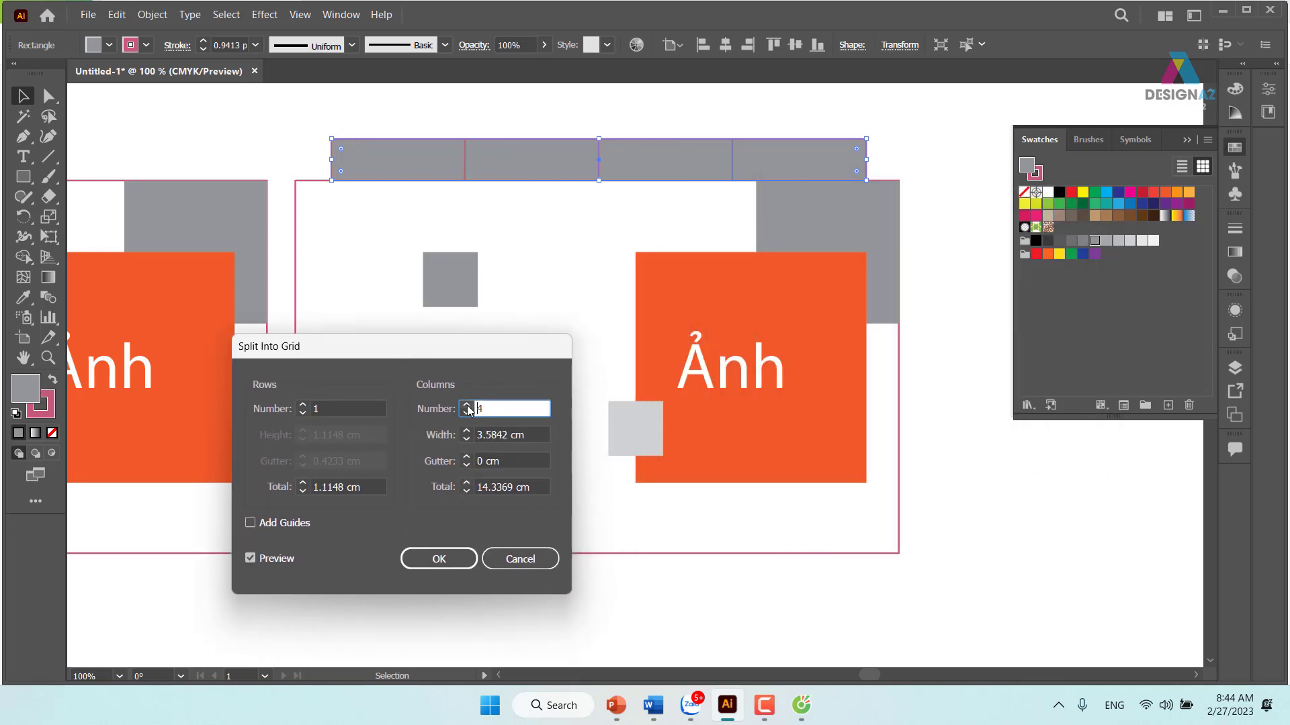
pyautogui.click(467, 405)
pyautogui.click(466, 405)
pyautogui.click(466, 405)
pyautogui.click(466, 405)
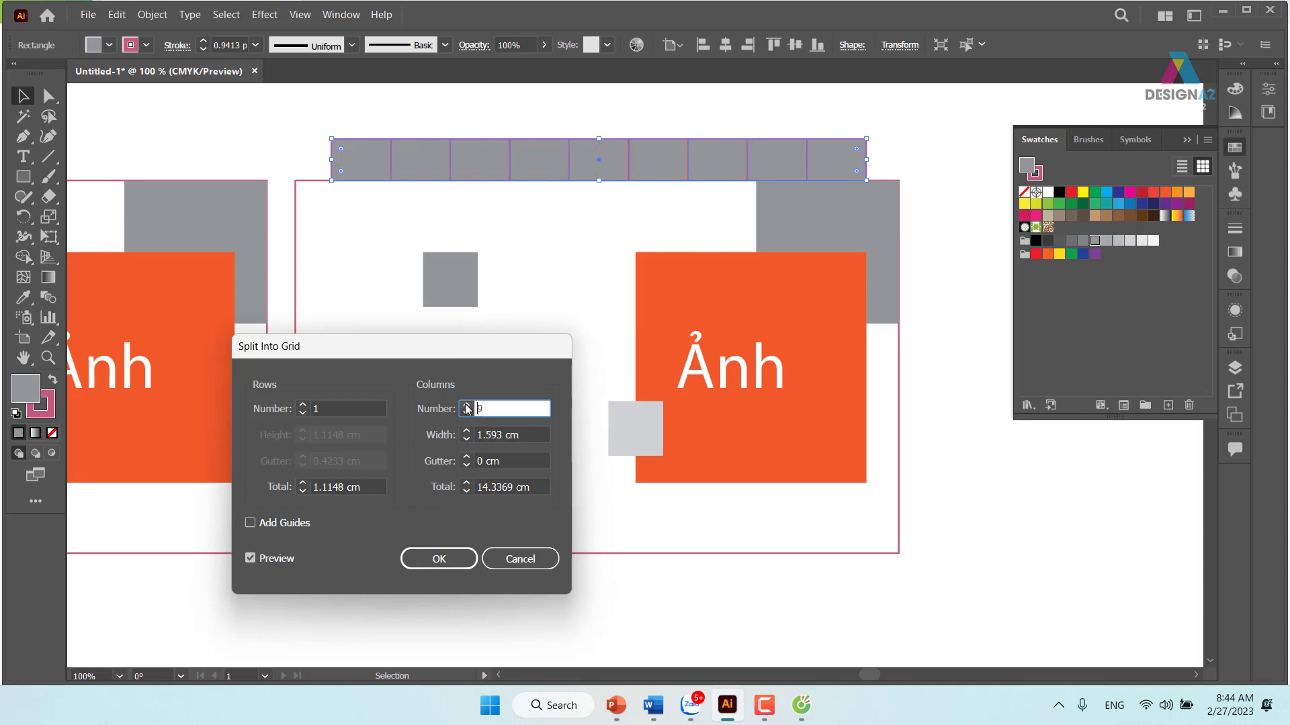
pyautogui.click(467, 405)
pyautogui.click(467, 405)
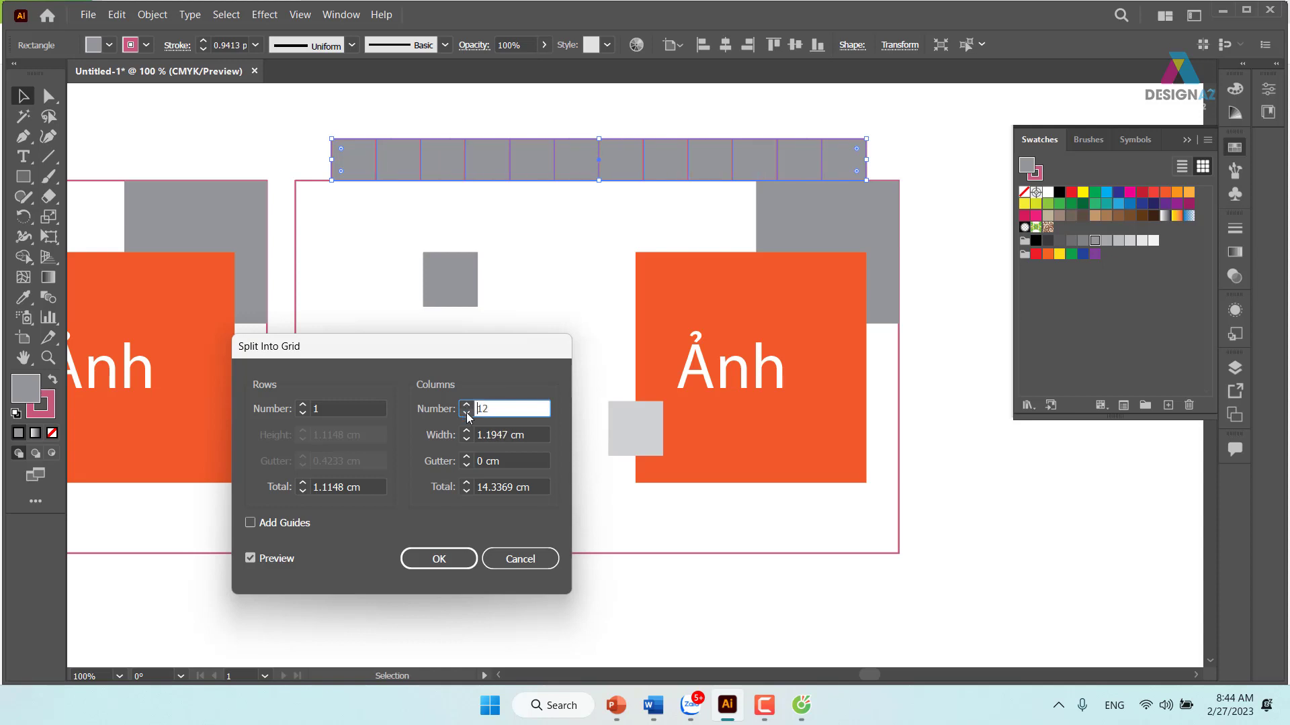
pyautogui.click(467, 458)
pyautogui.click(466, 457)
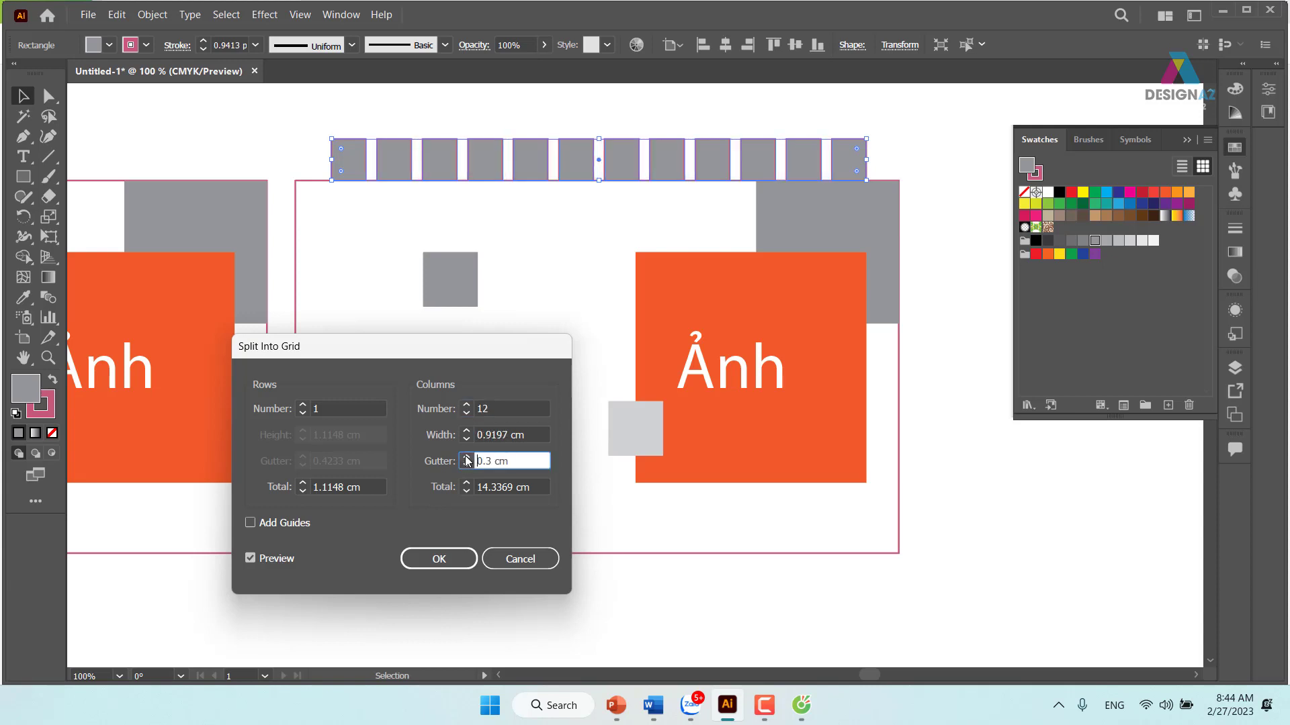
pyautogui.click(466, 457)
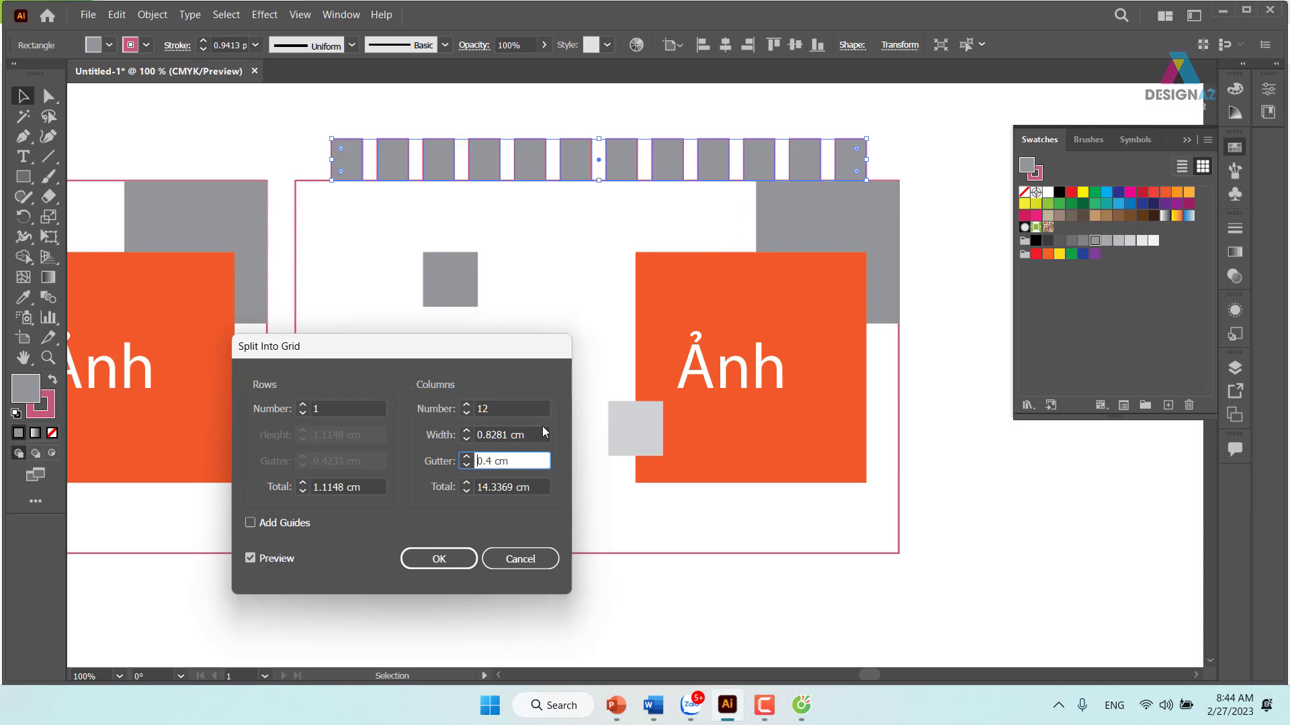
pyautogui.click(443, 562)
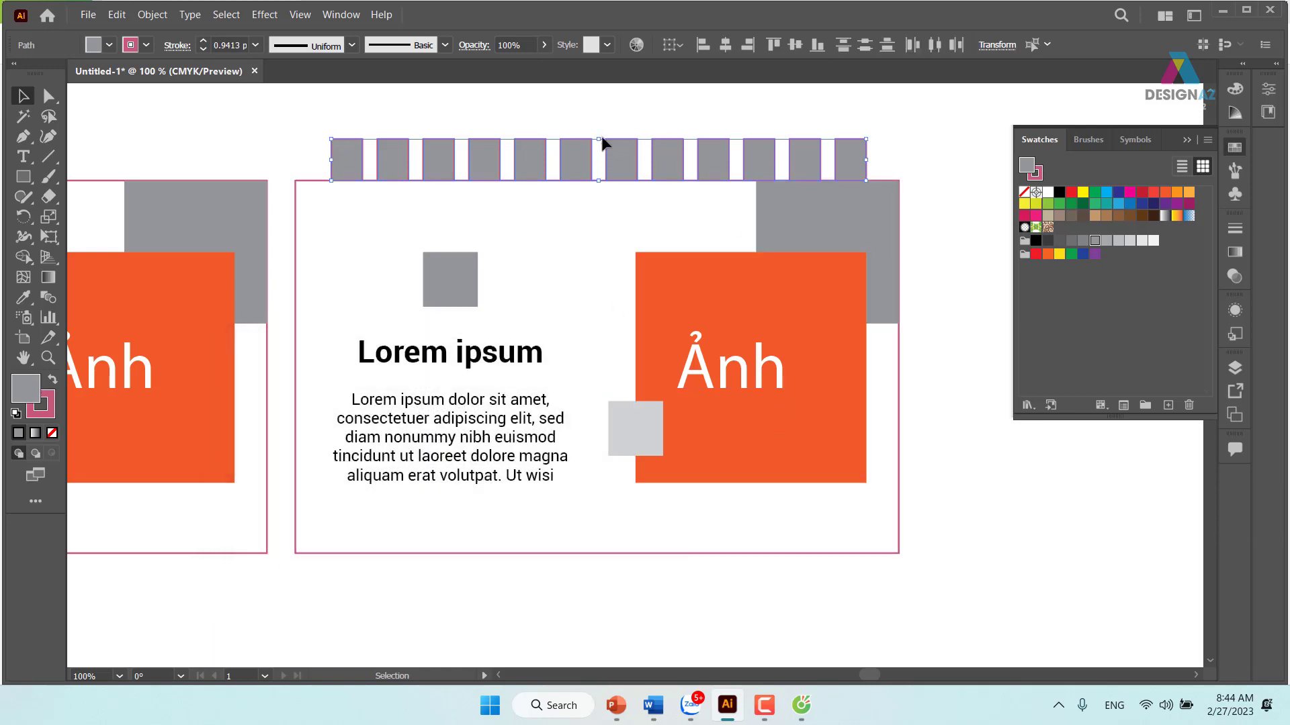
# Stretch the columns to 10 cm tall over the layout, remove their stroke, and group them.
pyautogui.moveTo(599, 139)
pyautogui.mouseDown()
pyautogui.moveTo(555, 456)
pyautogui.moveTo(563, 552)
pyautogui.mouseUp()
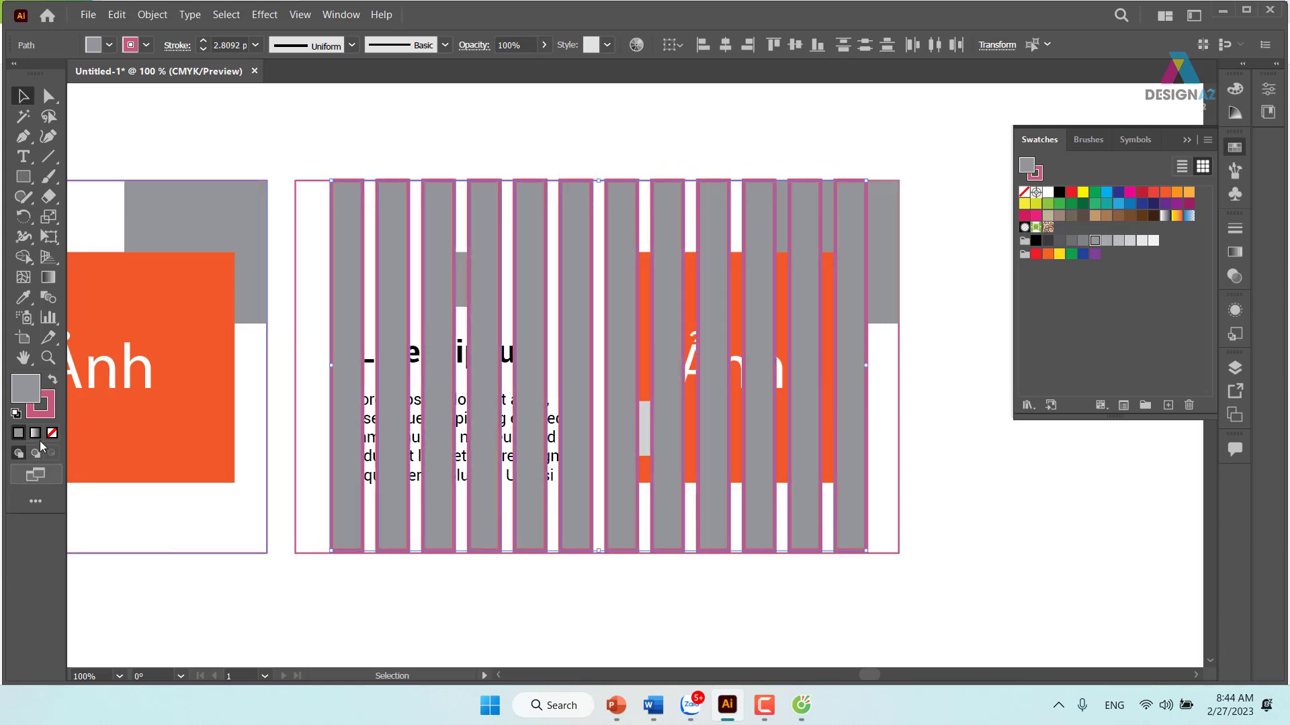
pyautogui.click(50, 416)
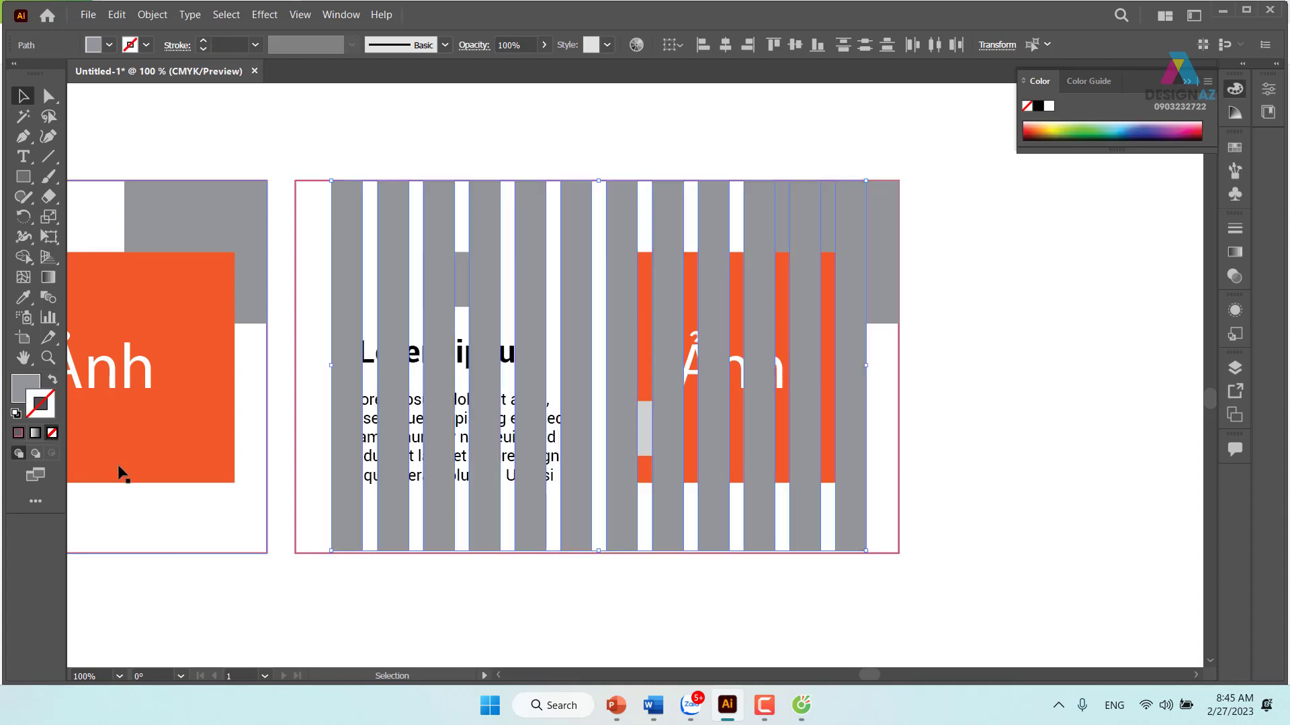
pyautogui.moveTo(603, 552); pyautogui.dragTo(599, 553)
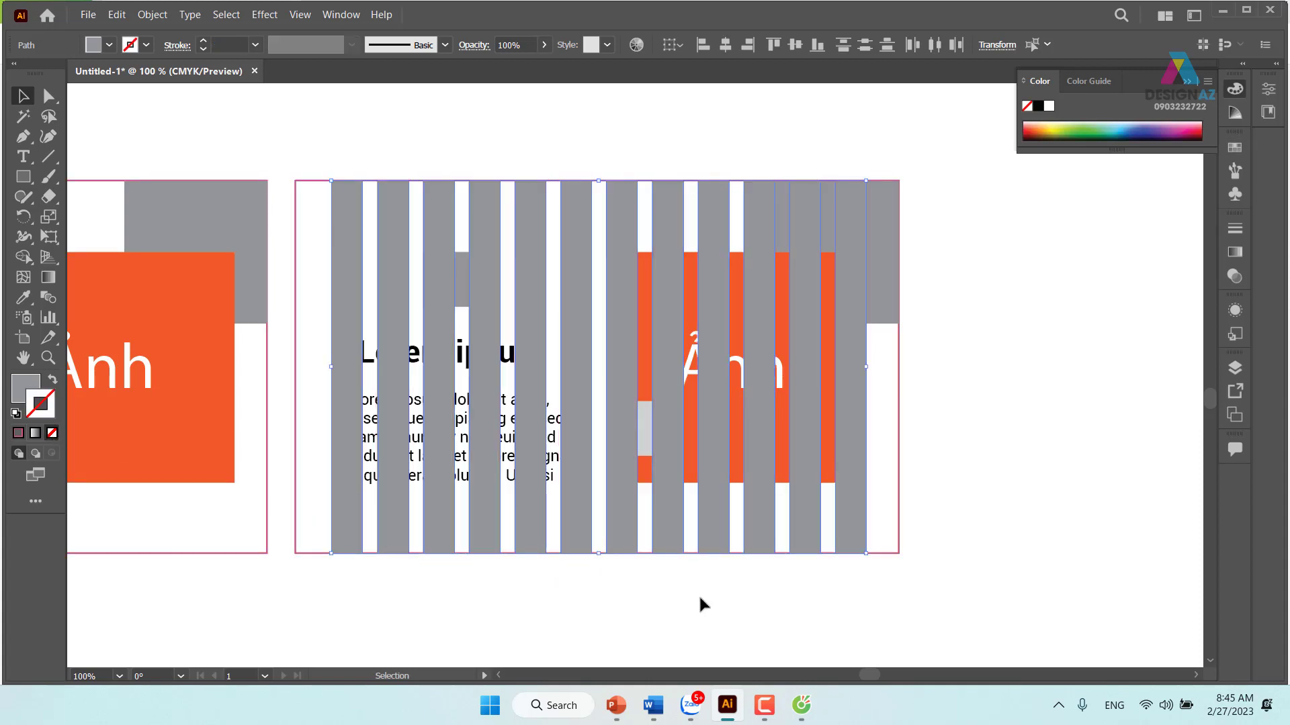
pyautogui.hotkey('ctrl', 'g')
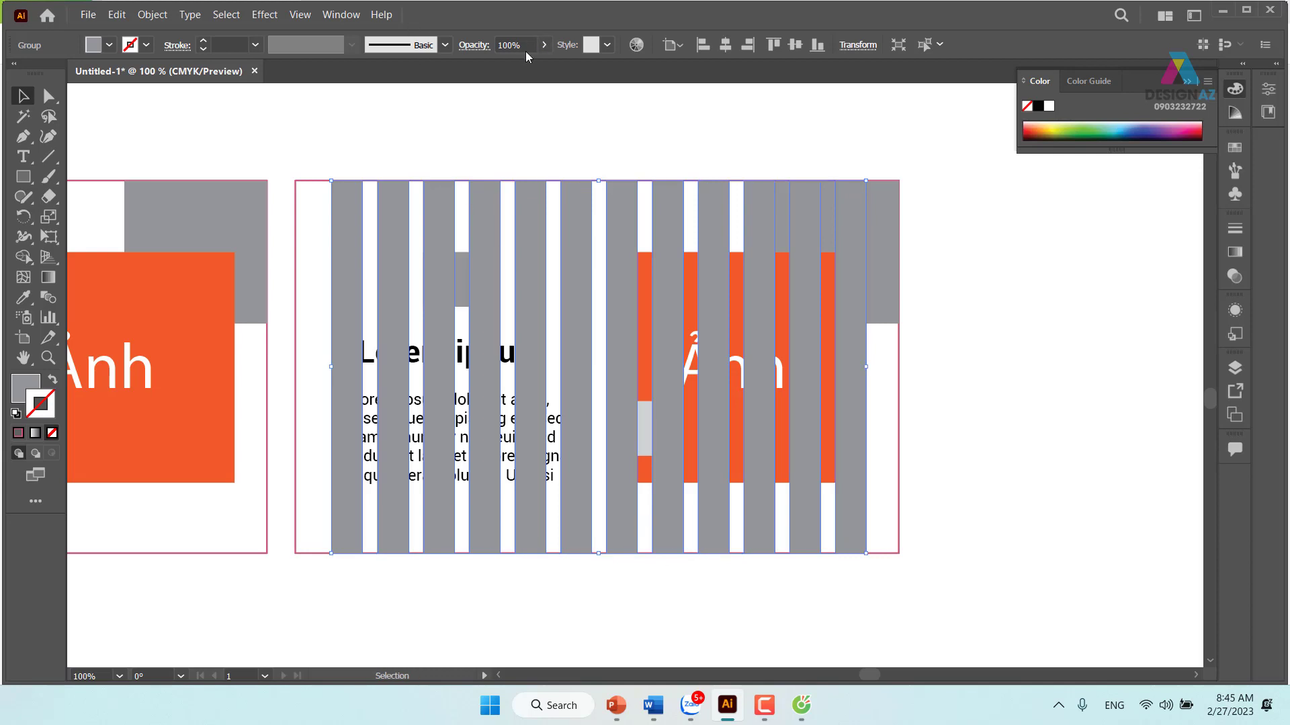
# Set the grouped column stripes to 20% opacity.
pyautogui.click(514, 45)
pyautogui.write('20')
pyautogui.press('Return')
pyautogui.click(1038, 533)
pyautogui.click(846, 534)
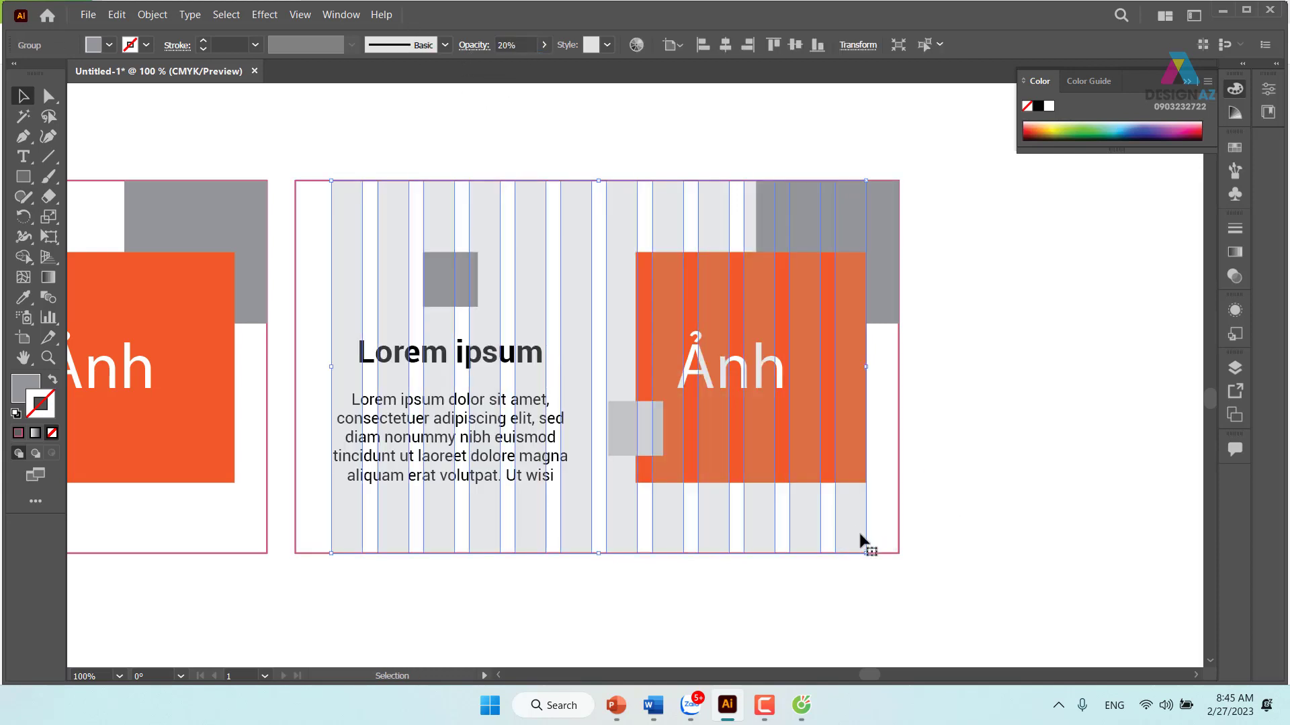
pyautogui.keyDown('shift'); pyautogui.click(898, 525); pyautogui.keyUp('shift')
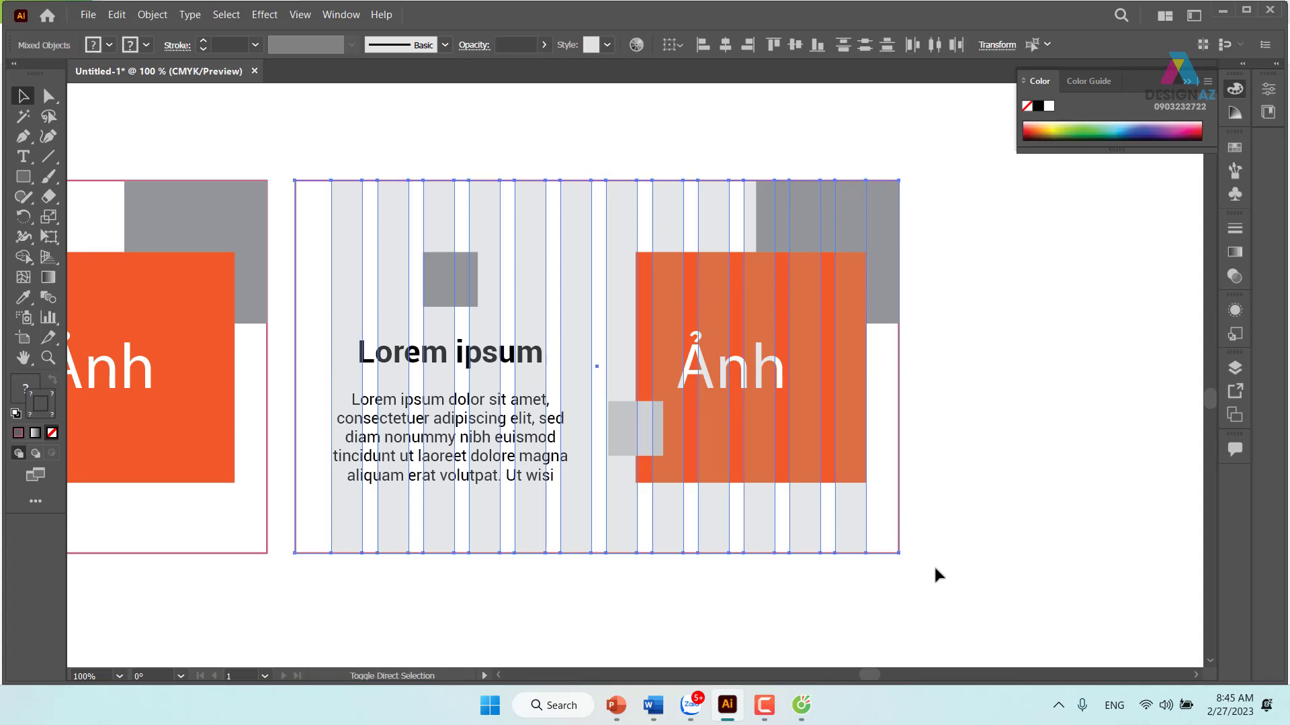
pyautogui.click(992, 419)
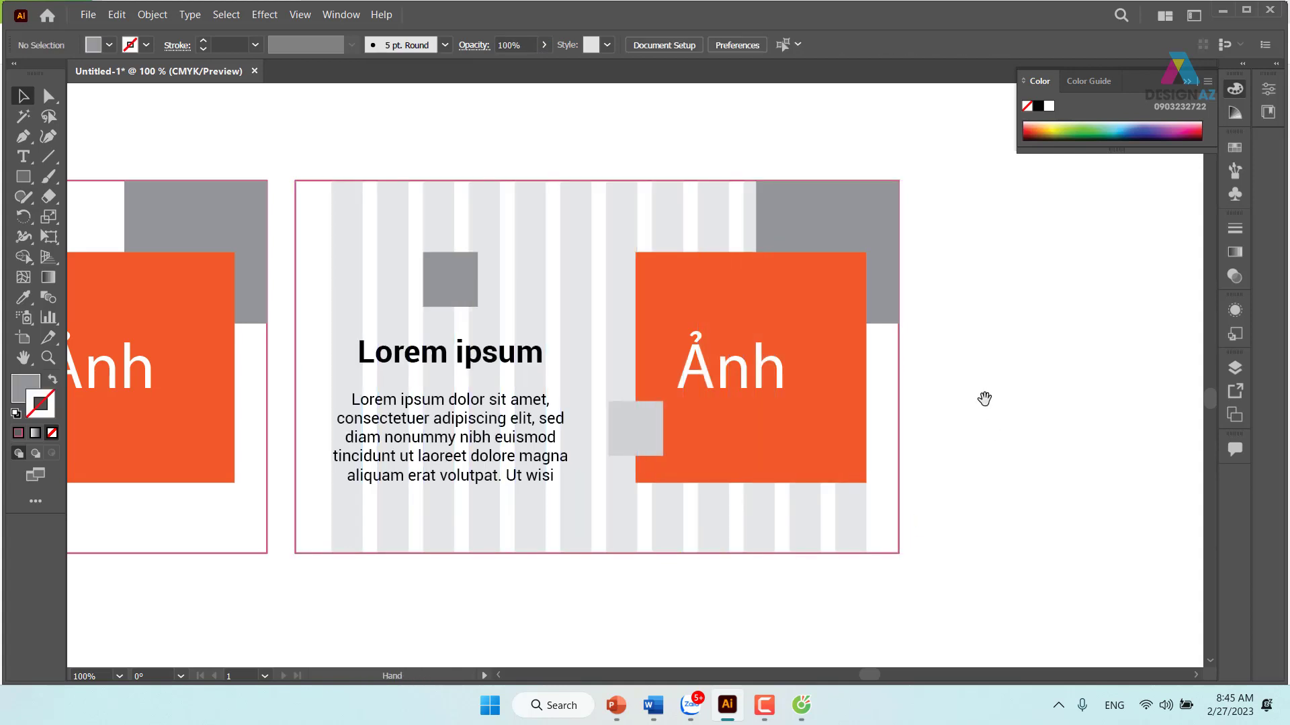
pyautogui.moveTo(985, 401); pyautogui.dragTo(960, 385)
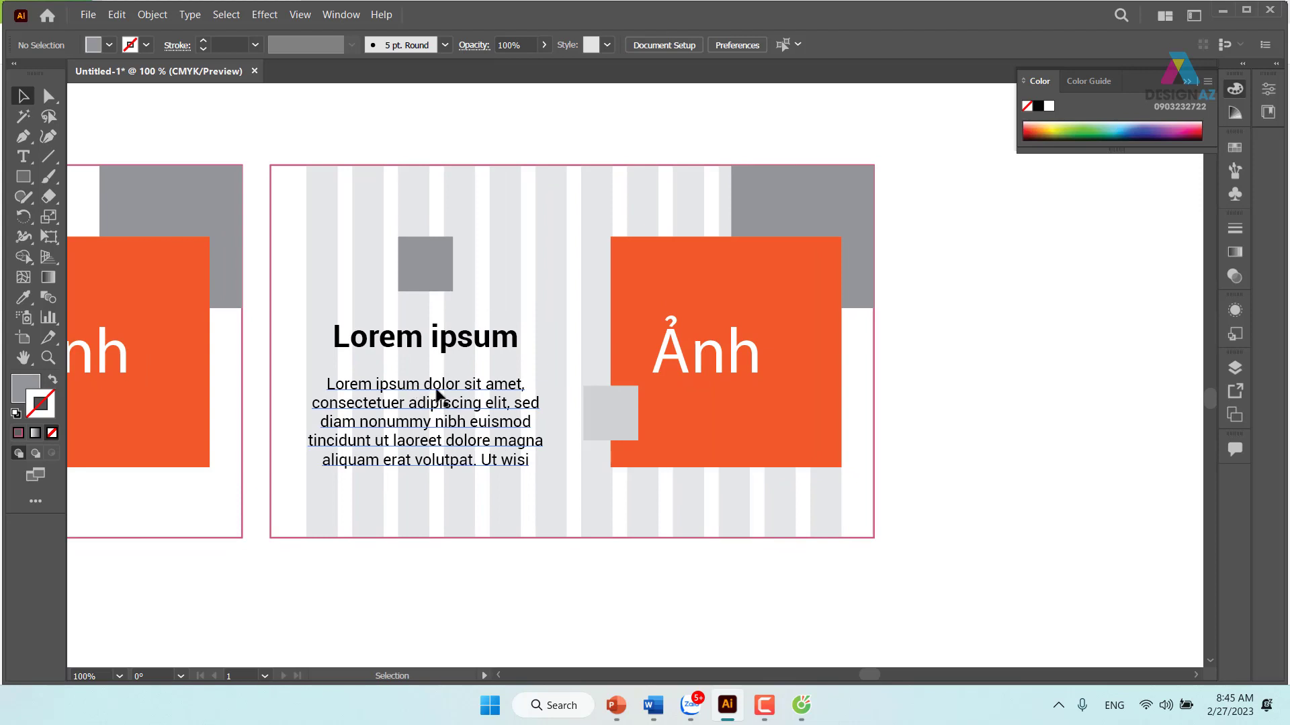
# Narrow the paragraph text box and centre the heading over it.
pyautogui.click(378, 406)
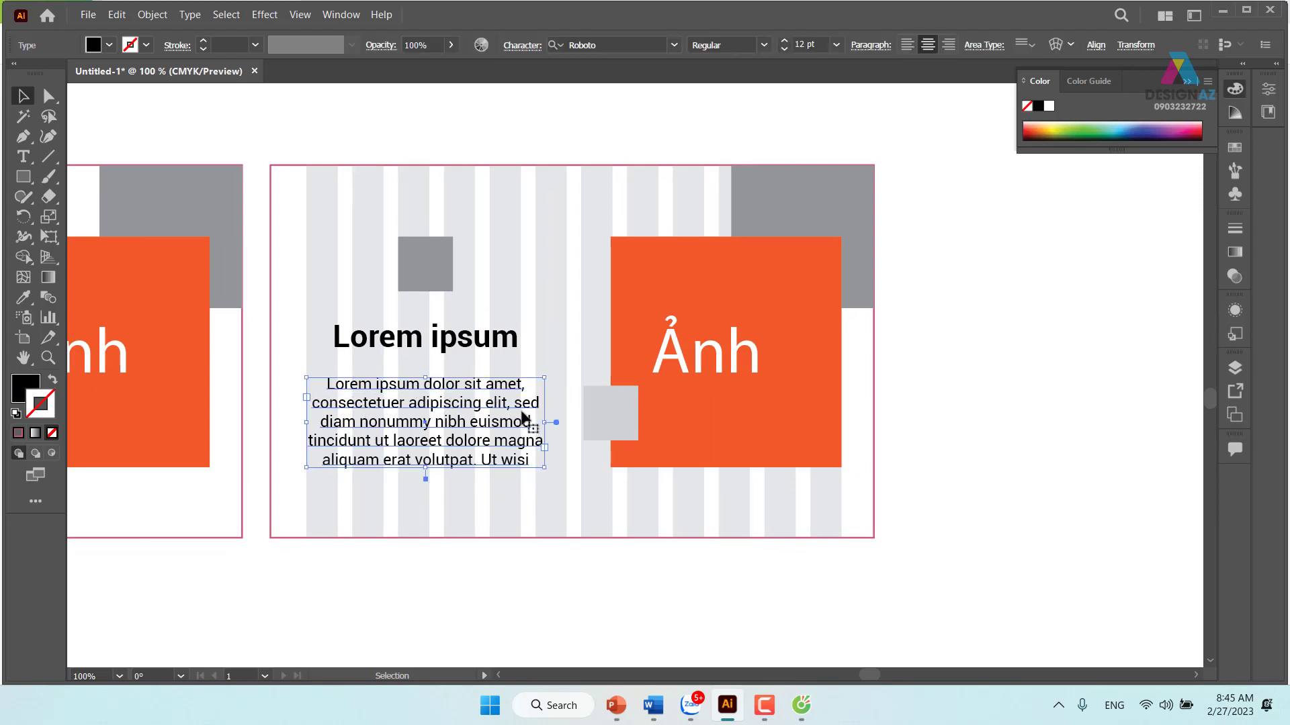
pyautogui.moveTo(549, 424); pyautogui.dragTo(525, 411)
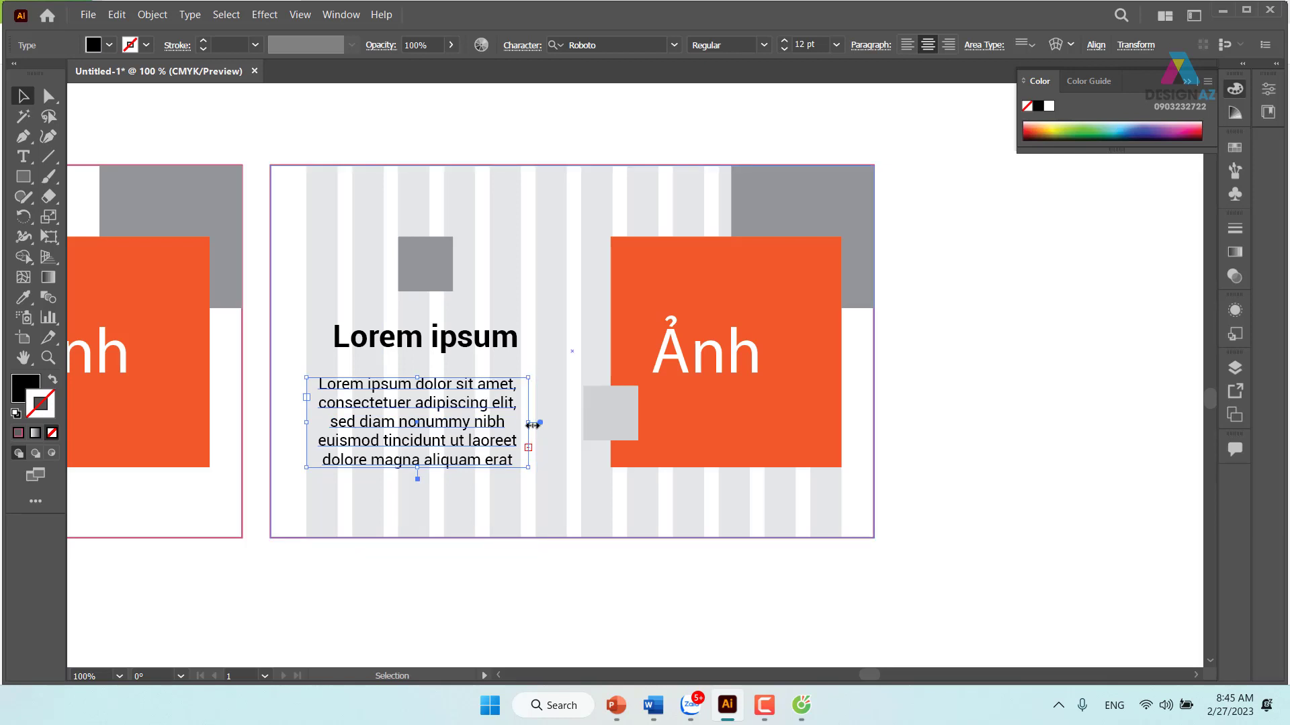
pyautogui.moveTo(528, 422); pyautogui.dragTo(521, 424)
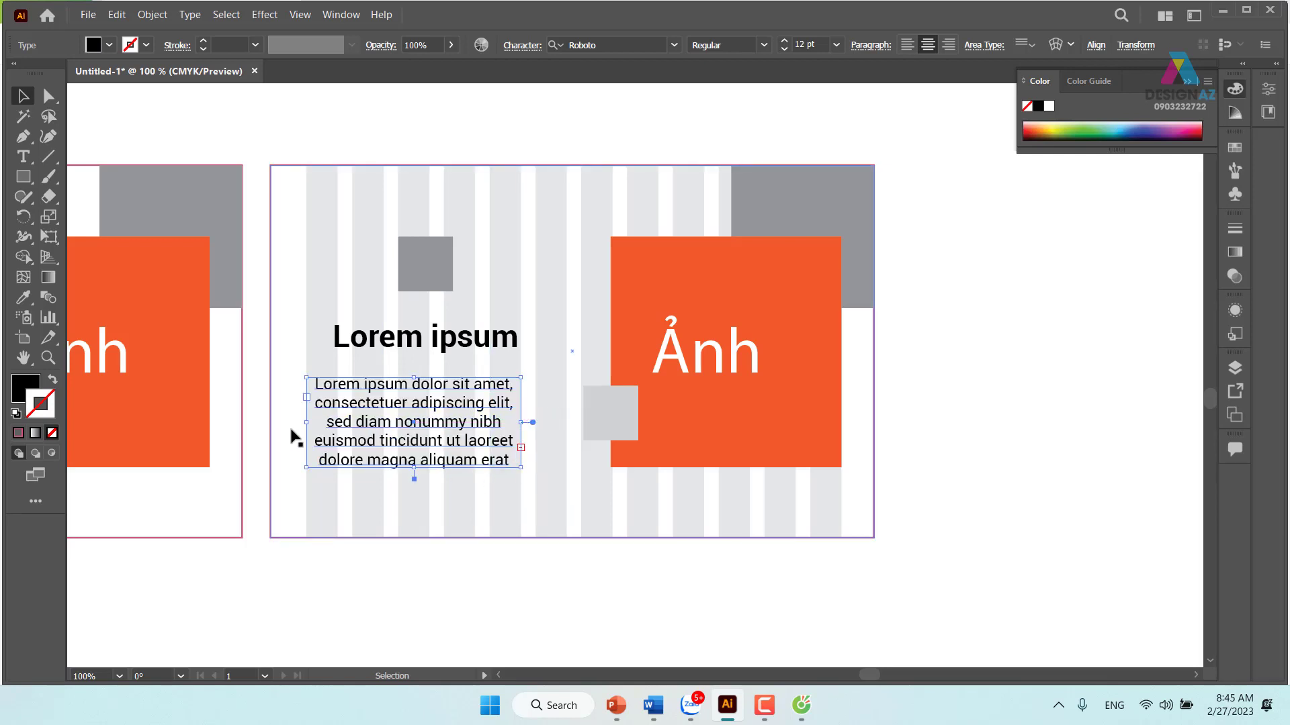
pyautogui.click(468, 340)
pyautogui.keyDown('shift'); pyautogui.click(455, 390); pyautogui.keyUp('shift')
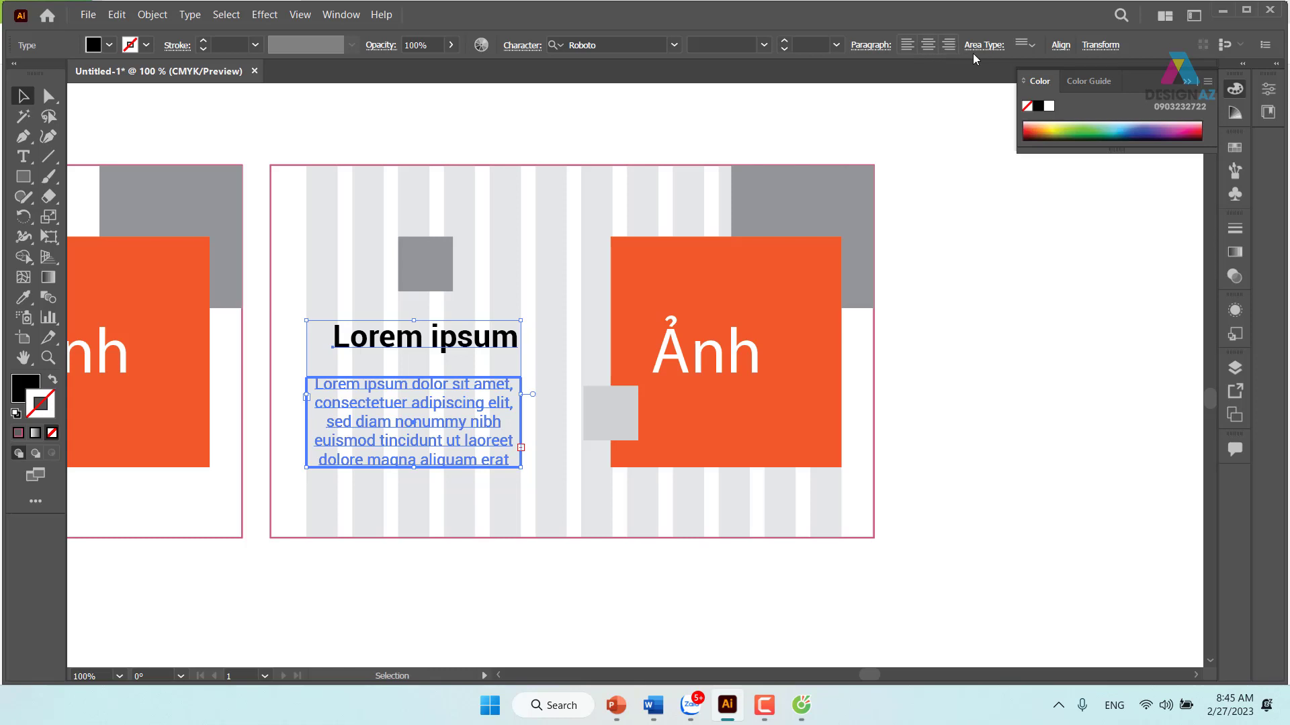
pyautogui.click(1061, 55)
pyautogui.click(913, 95)
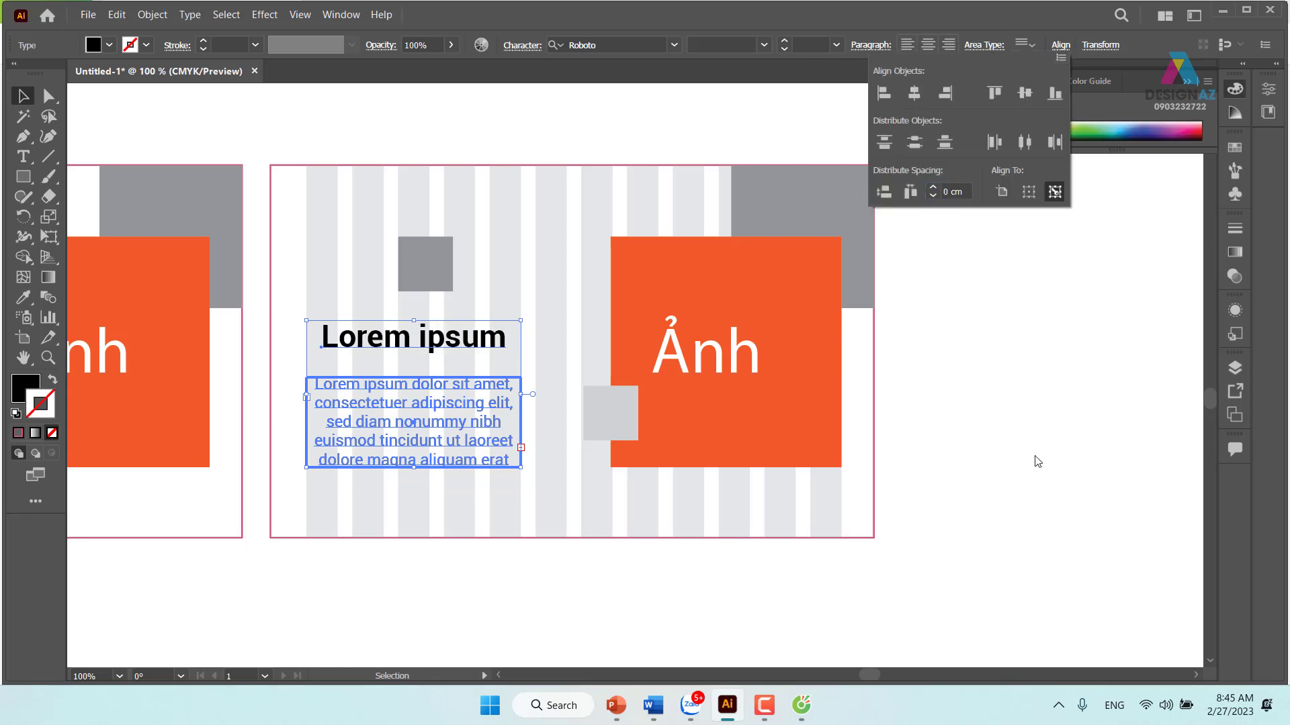
# Centre the grey square on the heading as key object and nudge the stripe grid left.
pyautogui.click(430, 282)
pyautogui.keyDown('shift'); pyautogui.click(470, 339); pyautogui.keyUp('shift')
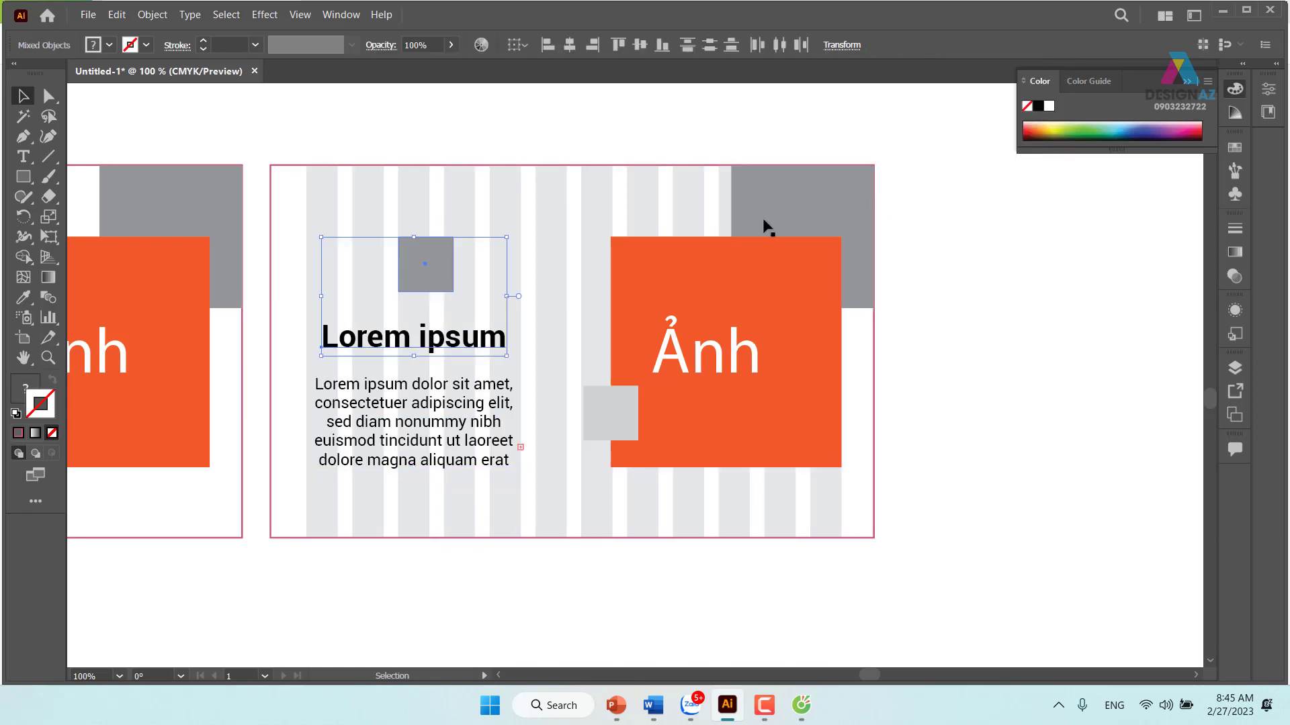
pyautogui.click(477, 343)
pyautogui.click(569, 45)
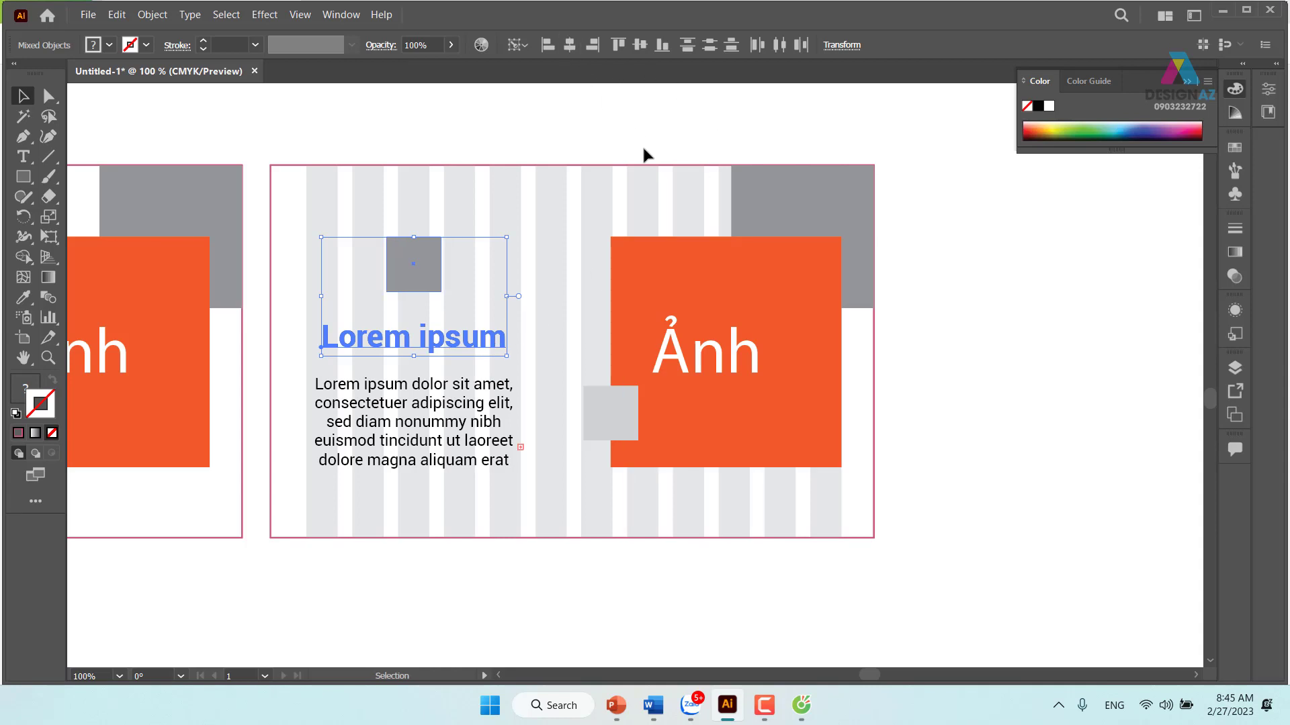
pyautogui.click(1026, 458)
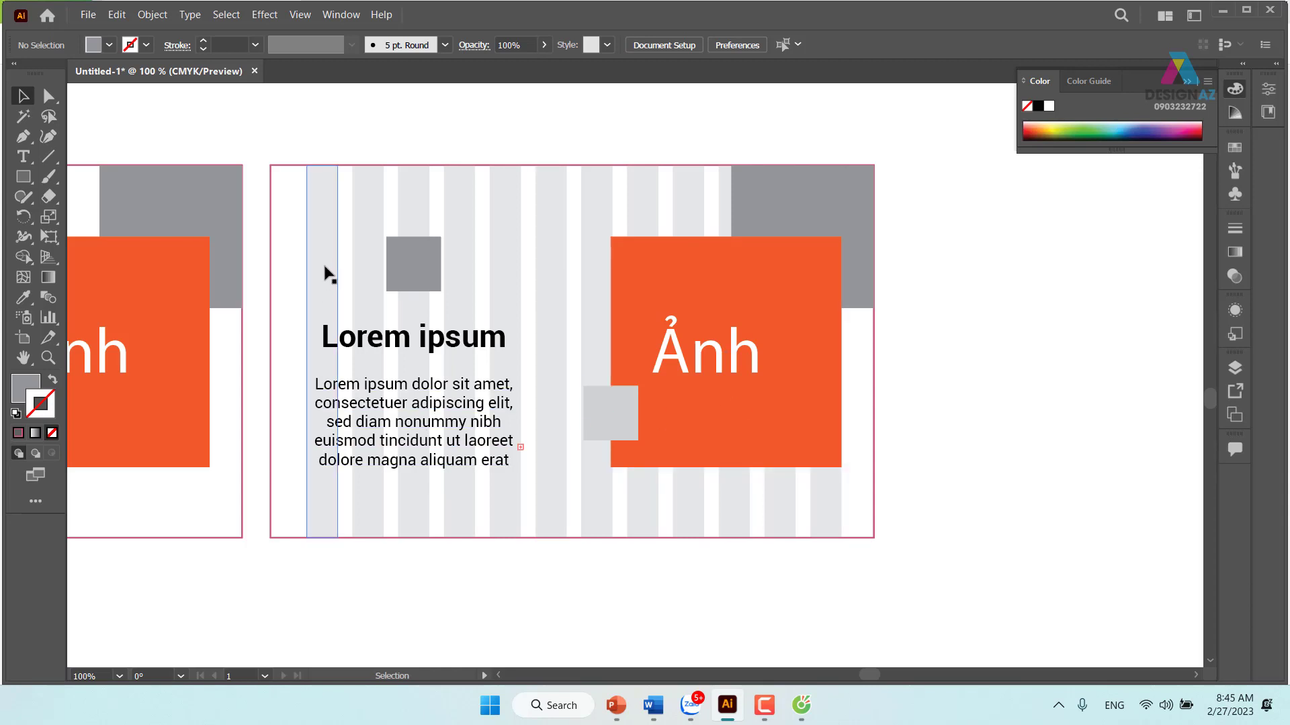
pyautogui.click(344, 285)
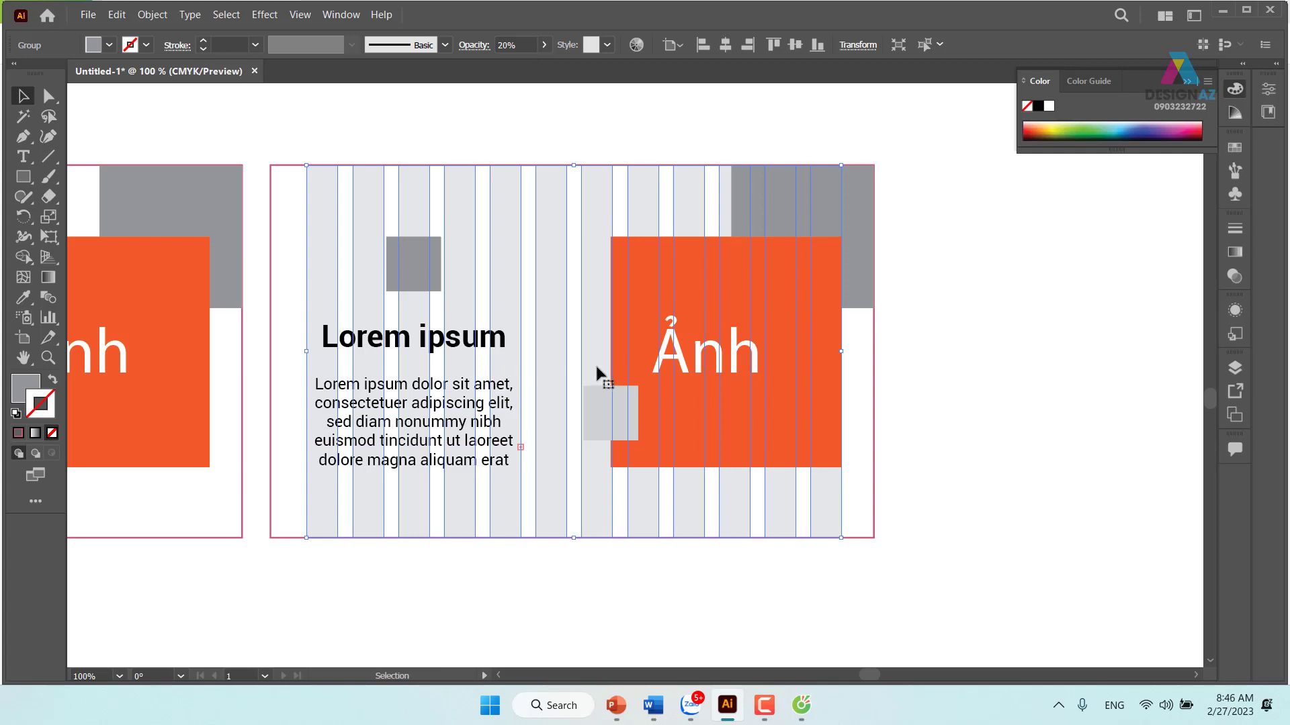
pyautogui.press('Left')
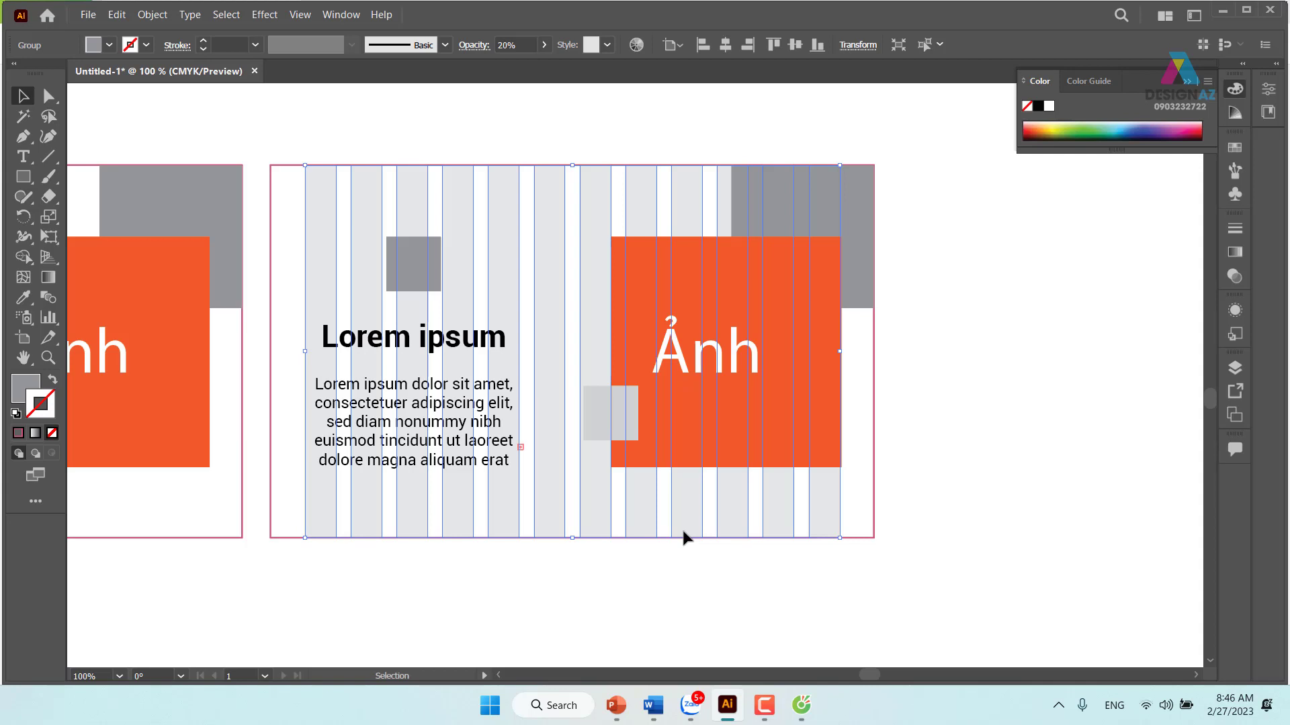
# Copy the card frame to the left, rotate it 90° to portrait, and set it beside the landscape cards.
pyautogui.hotkey('ctrl', '-')
pyautogui.hotkey('ctrl', '-')
pyautogui.hotkey('ctrl', '-')
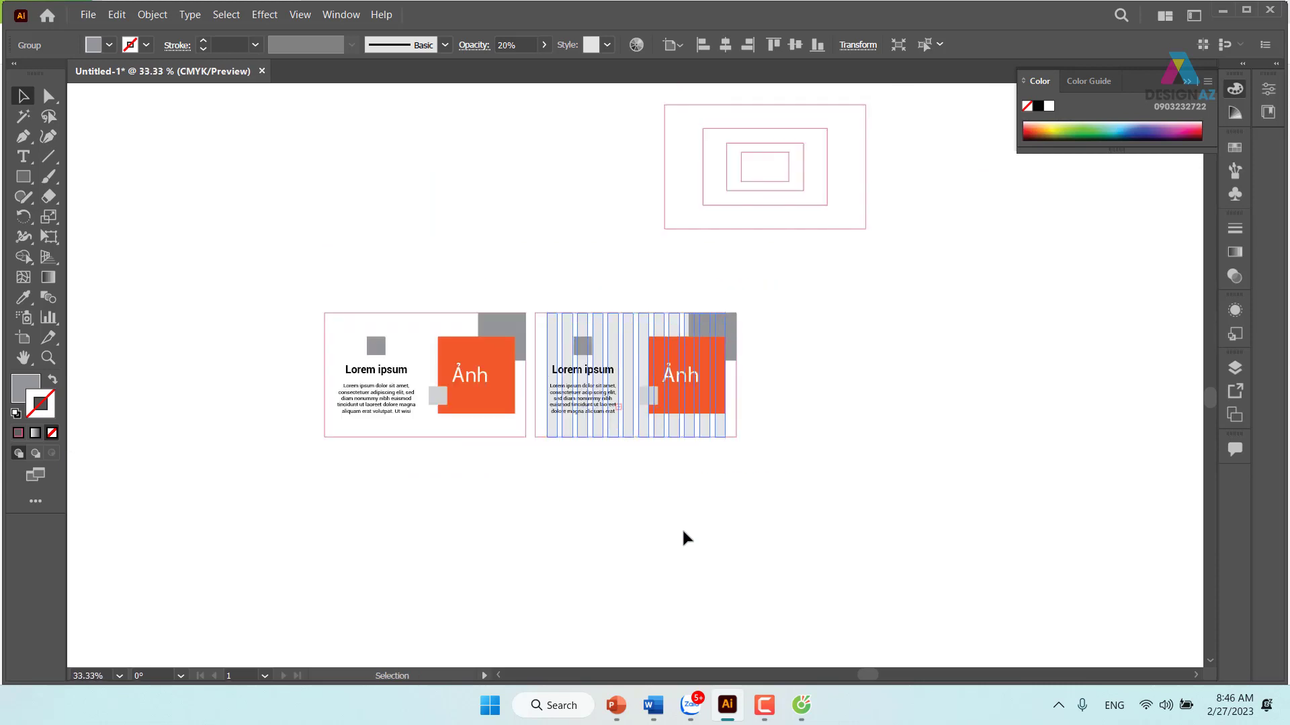
pyautogui.click(599, 551)
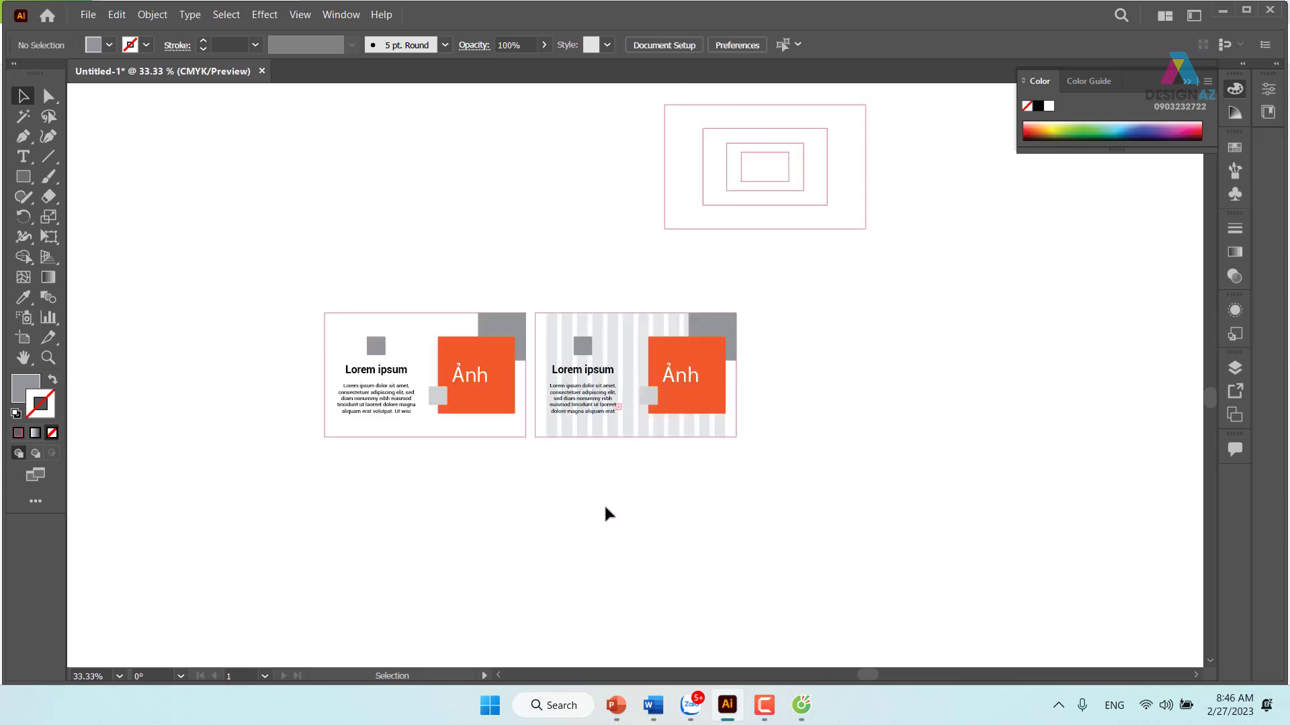
pyautogui.moveTo(604, 520); pyautogui.dragTo(496, 535)
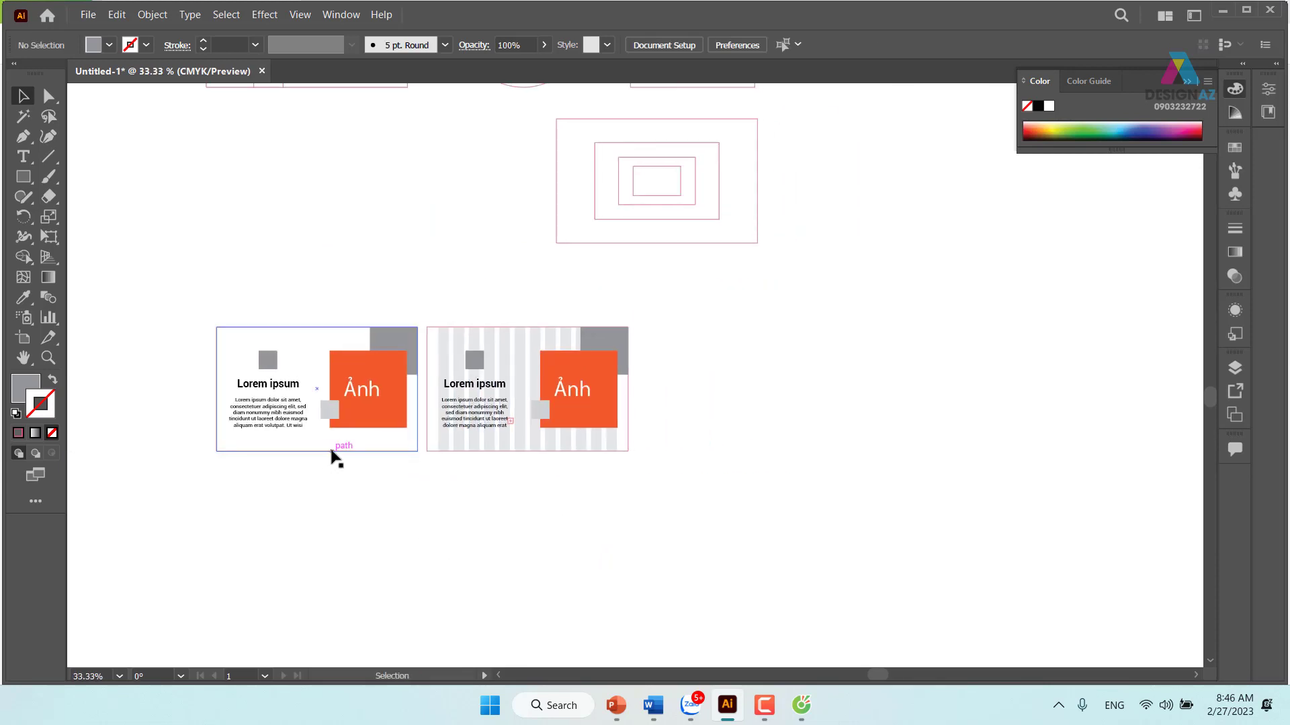
pyautogui.moveTo(278, 465)
pyautogui.mouseDown()
pyautogui.moveTo(521, 467)
pyautogui.moveTo(348, 453)
pyautogui.mouseUp()
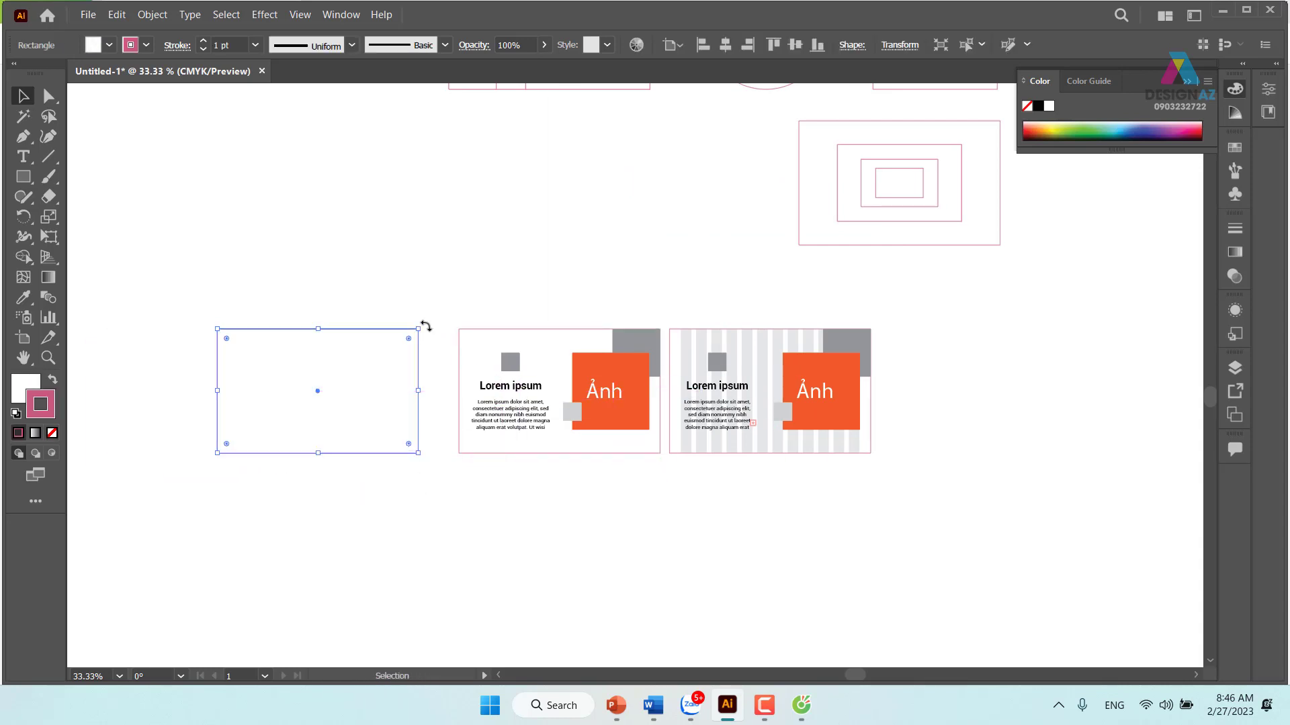
pyautogui.moveTo(425, 325); pyautogui.dragTo(363, 496)
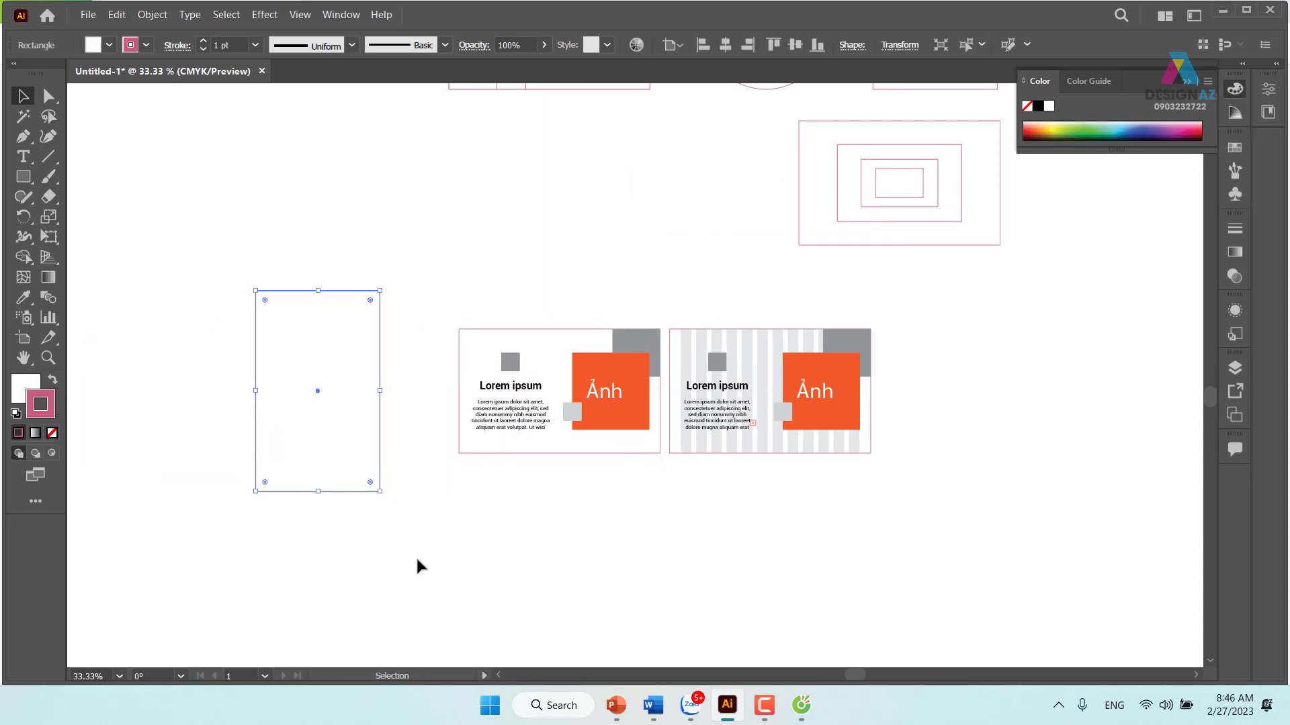
pyautogui.moveTo(337, 421); pyautogui.dragTo(371, 460)
pyautogui.click(516, 508)
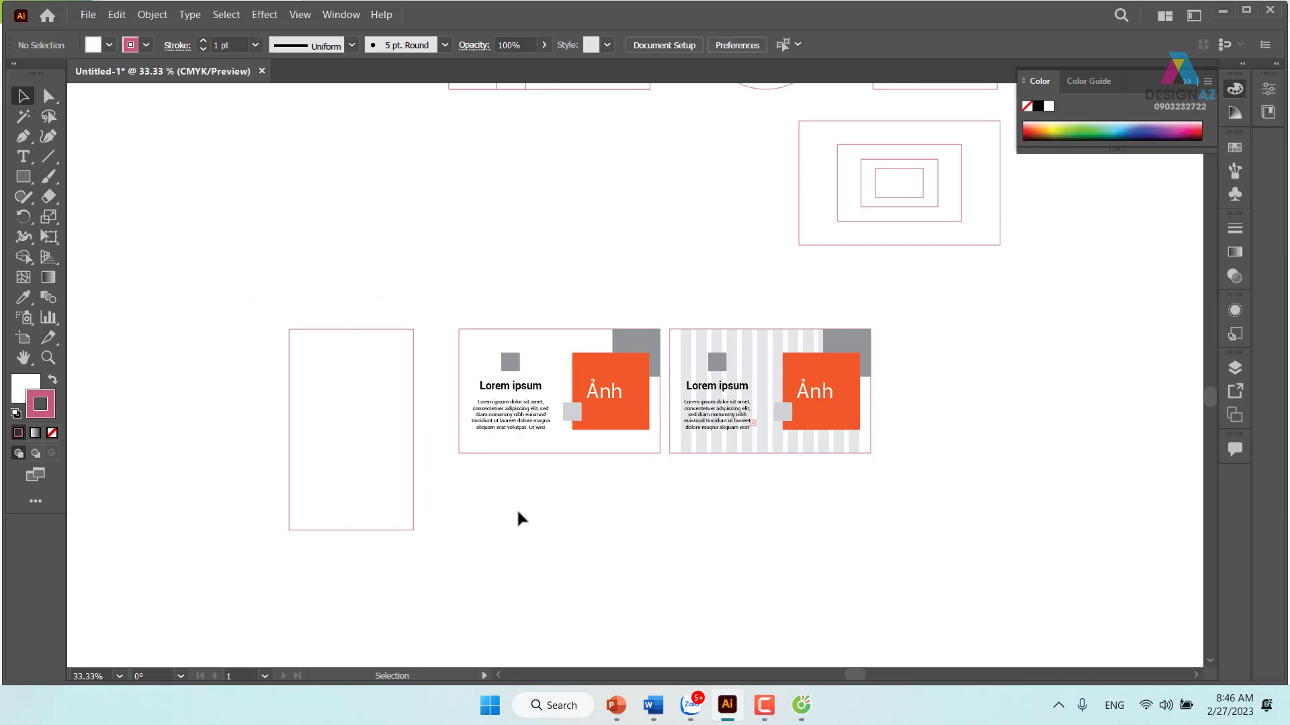
pyautogui.hotkey('ctrl', '+')
pyautogui.hotkey('ctrl', '+')
# Copy the orange square into the portrait frame and centre it horizontally.
pyautogui.moveTo(516, 508); pyautogui.dragTo(761, 343)
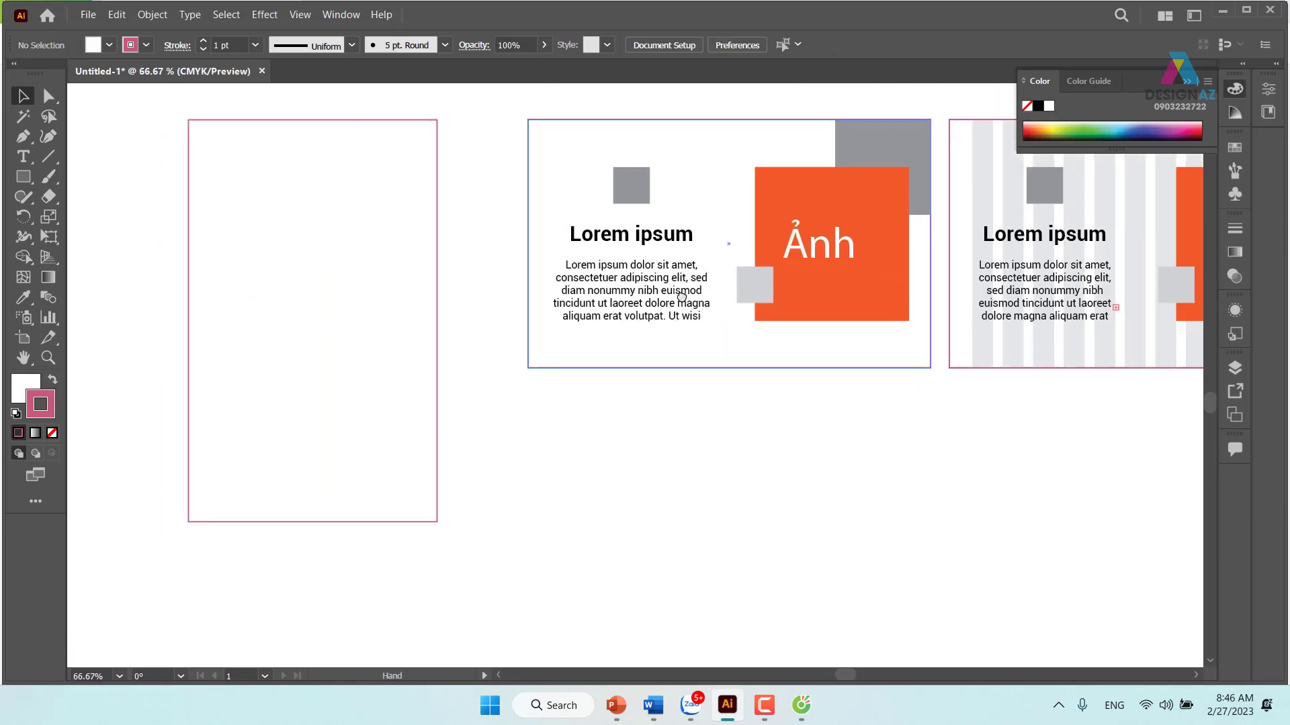
pyautogui.click(815, 200)
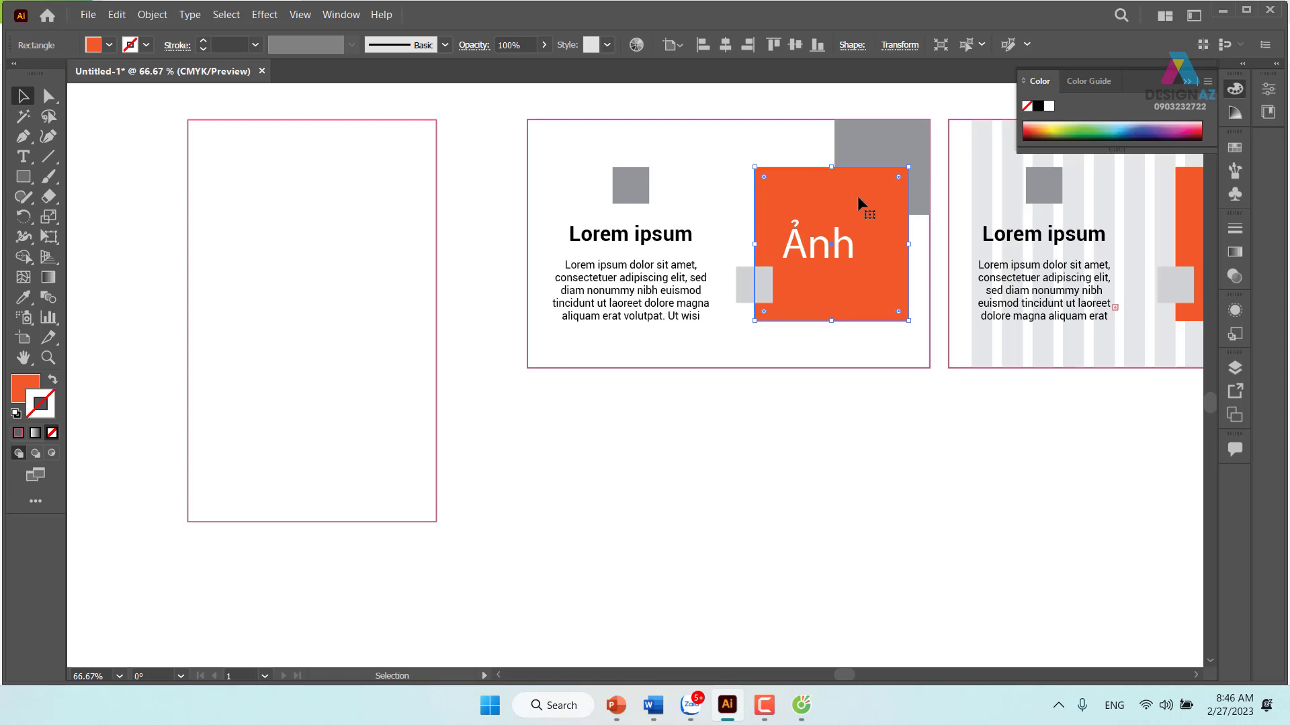
pyautogui.moveTo(857, 195)
pyautogui.mouseDown()
pyautogui.moveTo(338, 309)
pyautogui.moveTo(337, 183)
pyautogui.mouseUp()
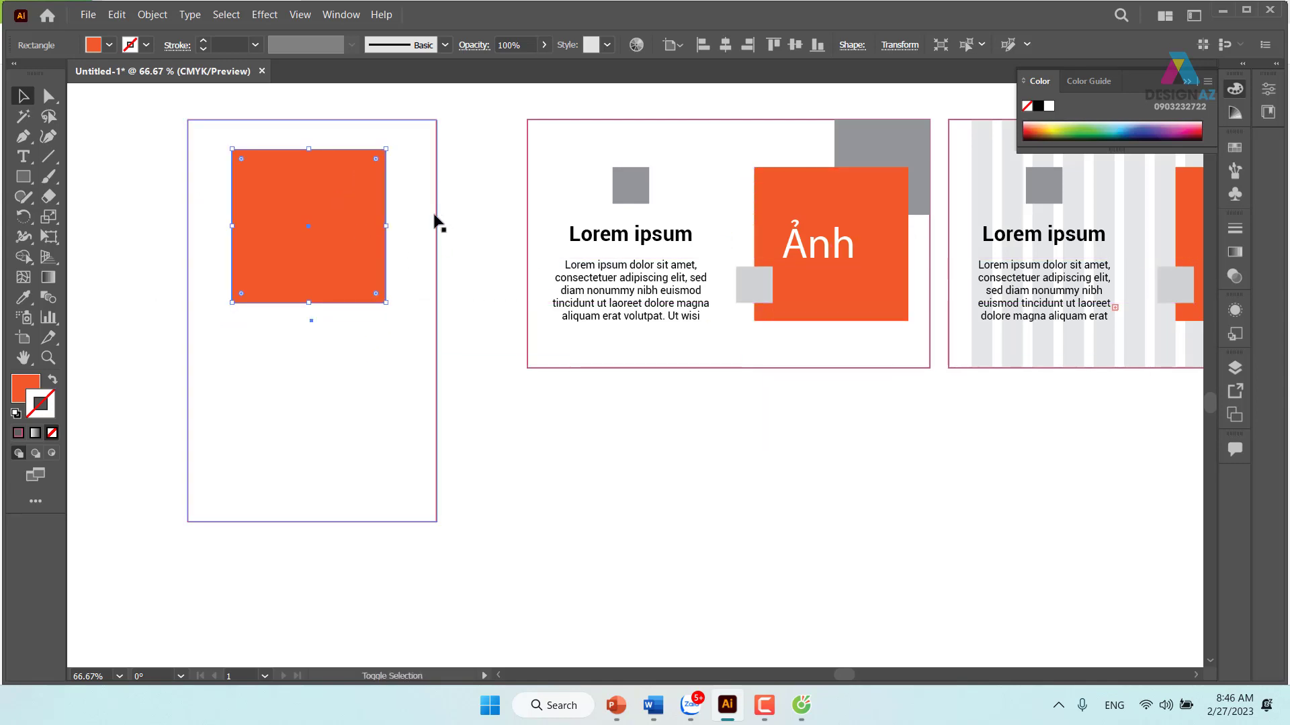
pyautogui.keyDown('shift'); pyautogui.click(433, 217); pyautogui.keyUp('shift')
pyautogui.click(724, 46)
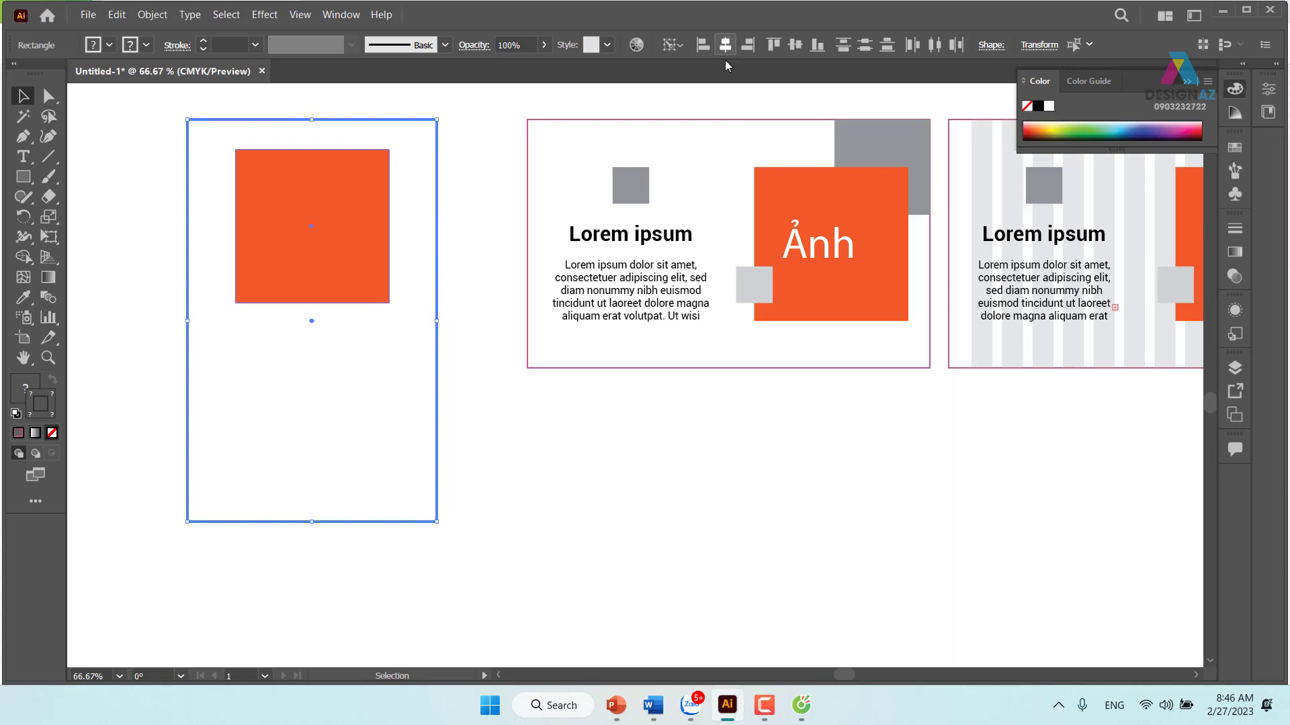
pyautogui.click(501, 162)
# Copy the small grey square and the grey corner rectangle to the portrait card's top.
pyautogui.click(631, 191)
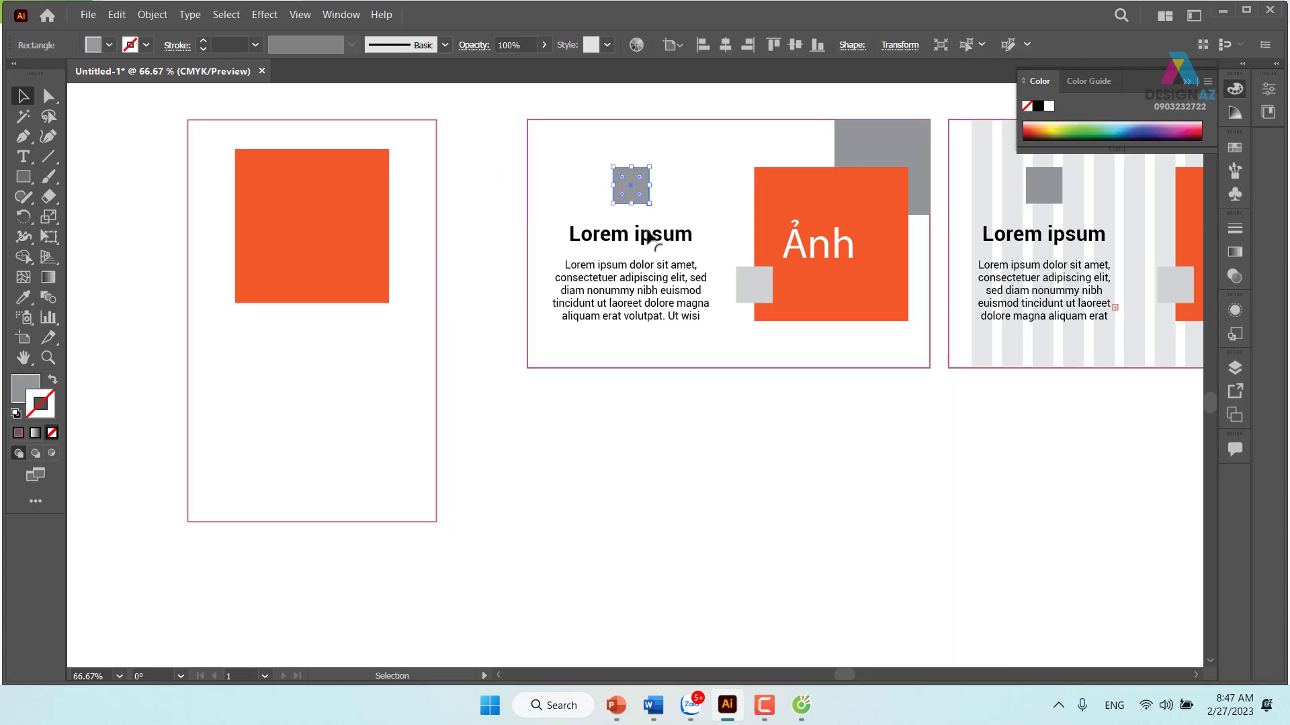
pyautogui.moveTo(639, 192); pyautogui.dragTo(314, 153)
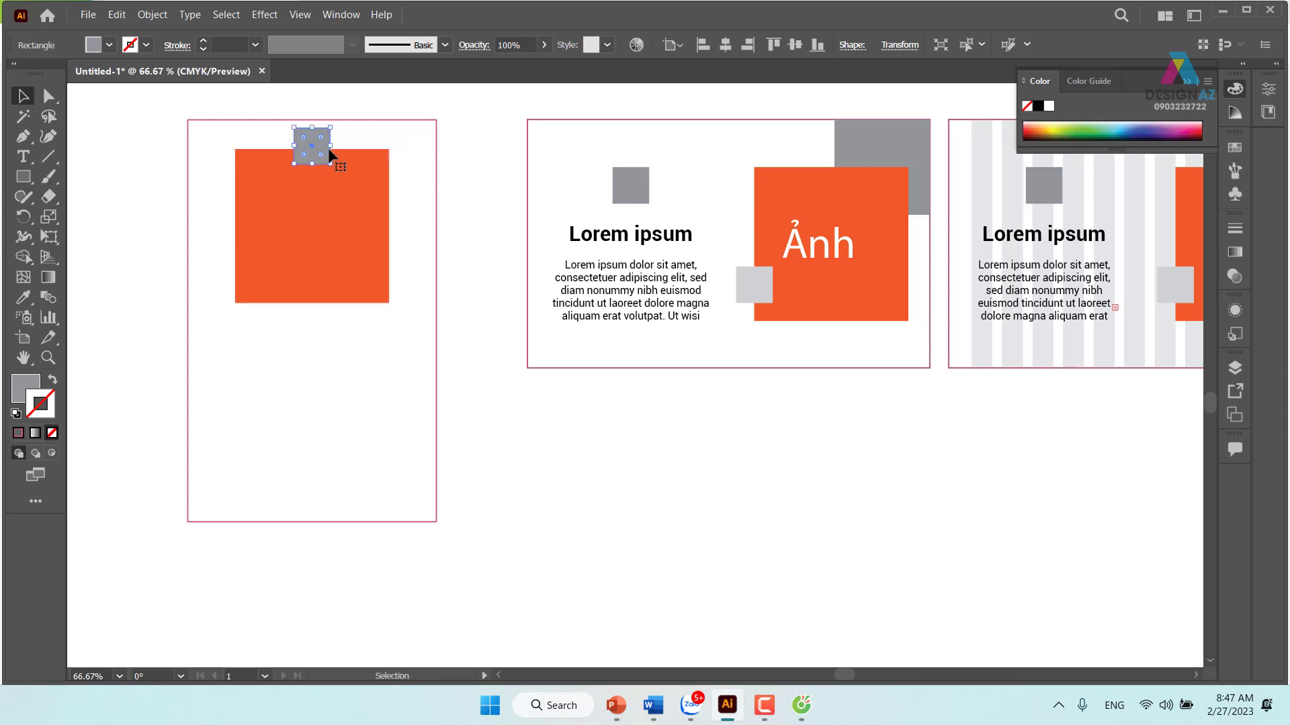
pyautogui.click(416, 91)
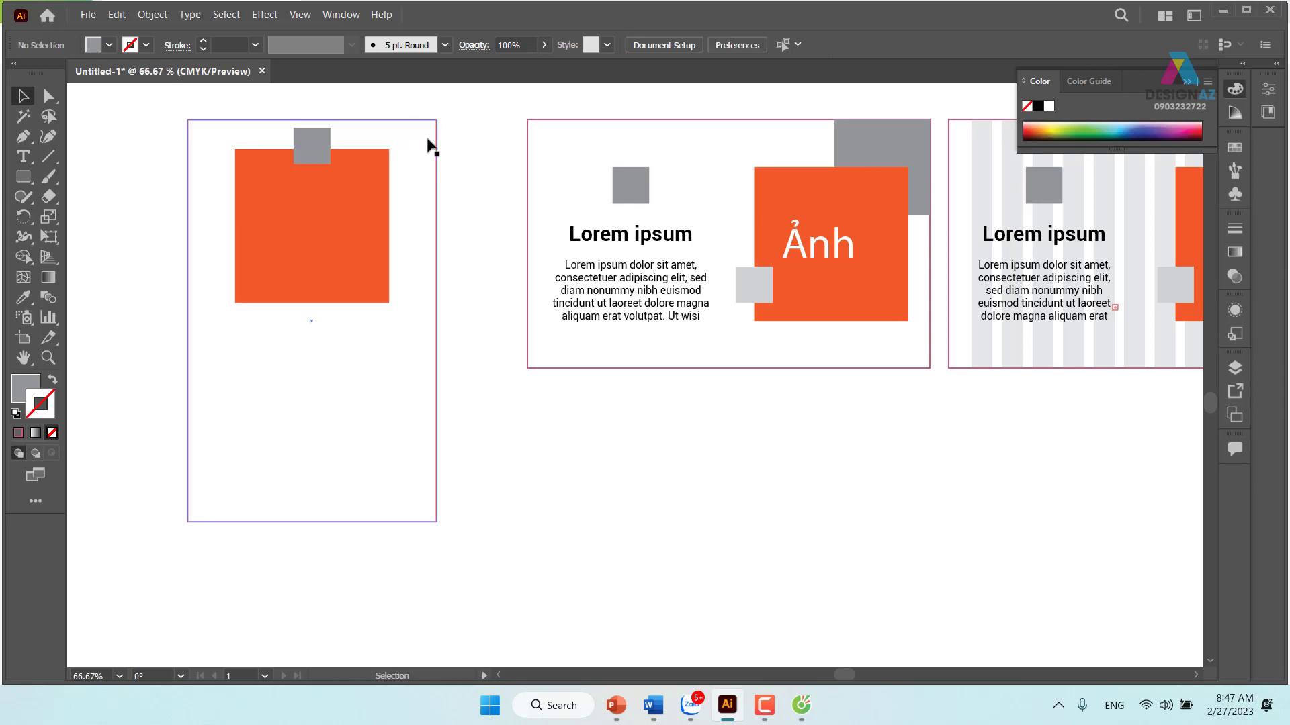
pyautogui.click(899, 161)
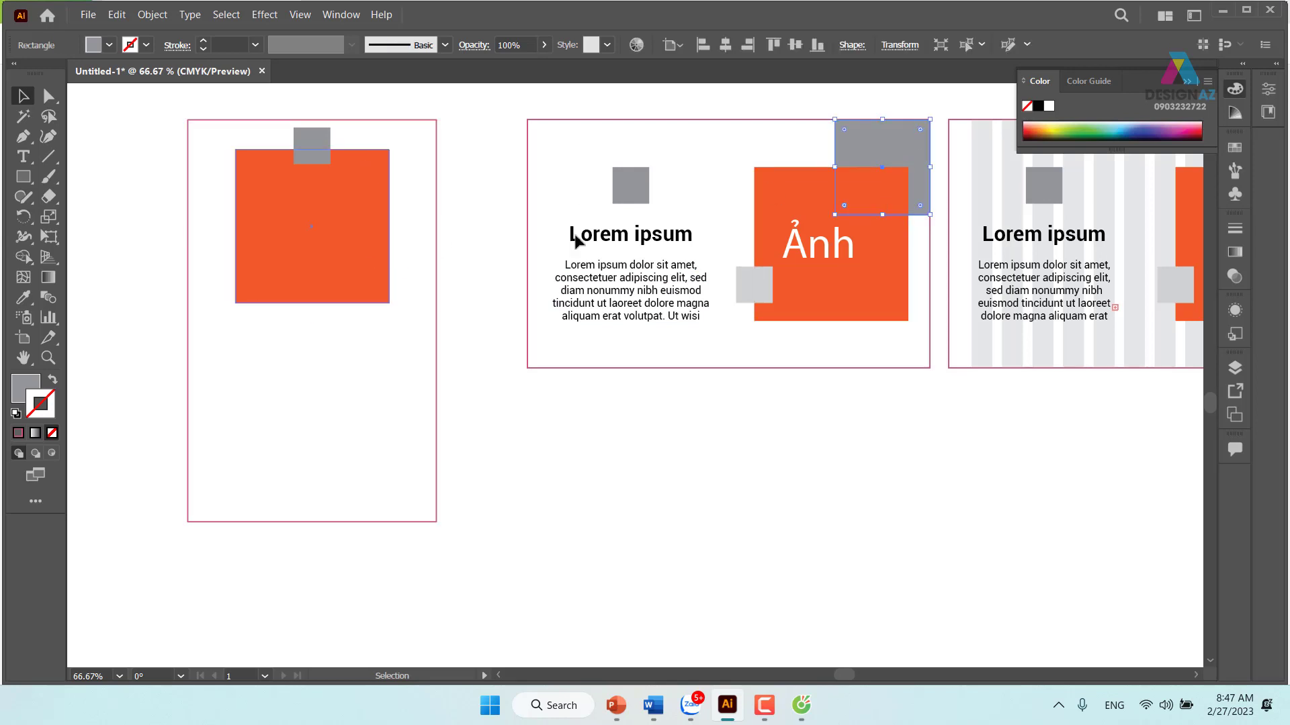
pyautogui.moveTo(889, 150); pyautogui.dragTo(388, 143)
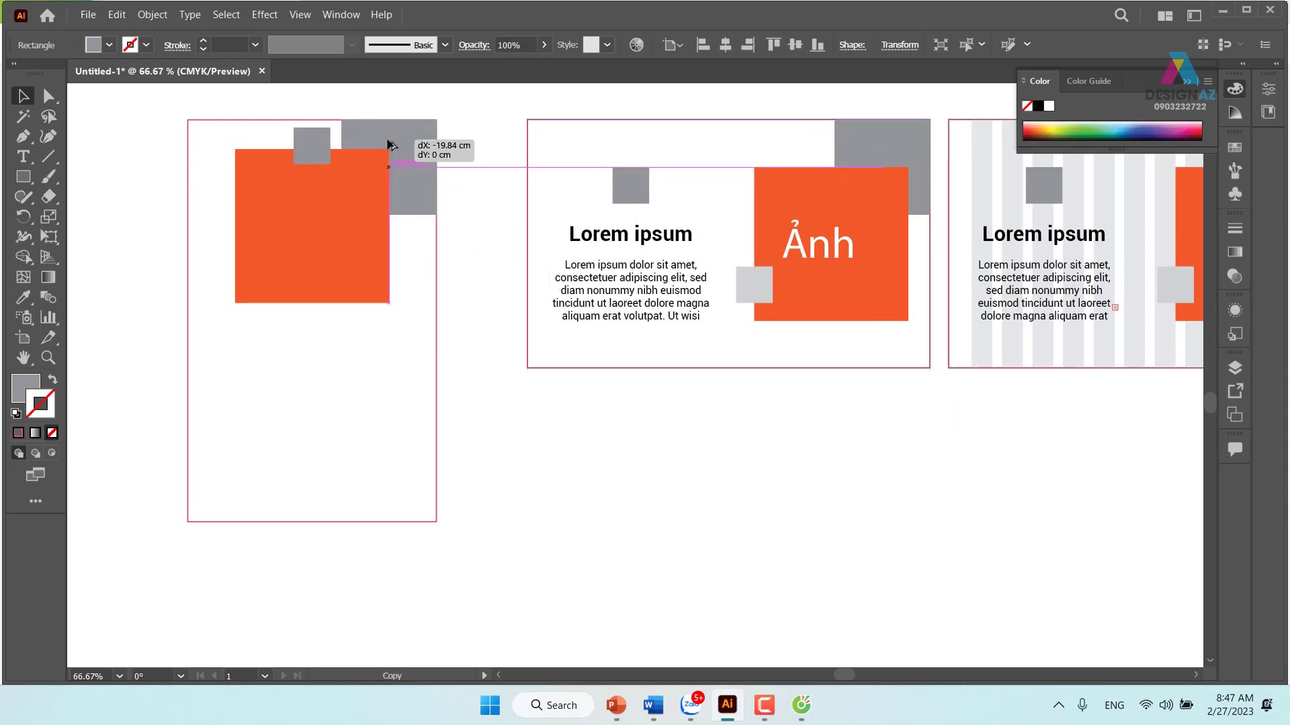
pyautogui.moveTo(388, 143); pyautogui.dragTo(390, 143)
# Set the copied grey rectangle's opacity to 20%.
pyautogui.click(515, 45)
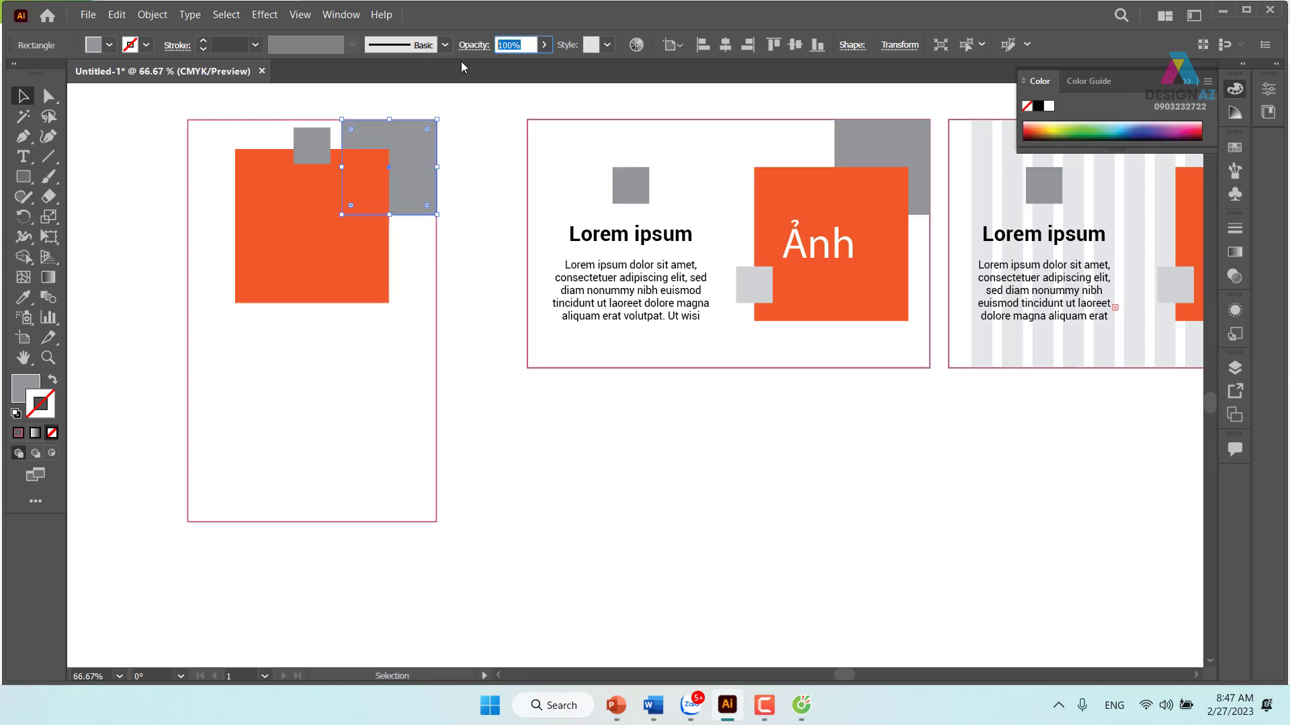
pyautogui.write('20')
pyautogui.press('Return')
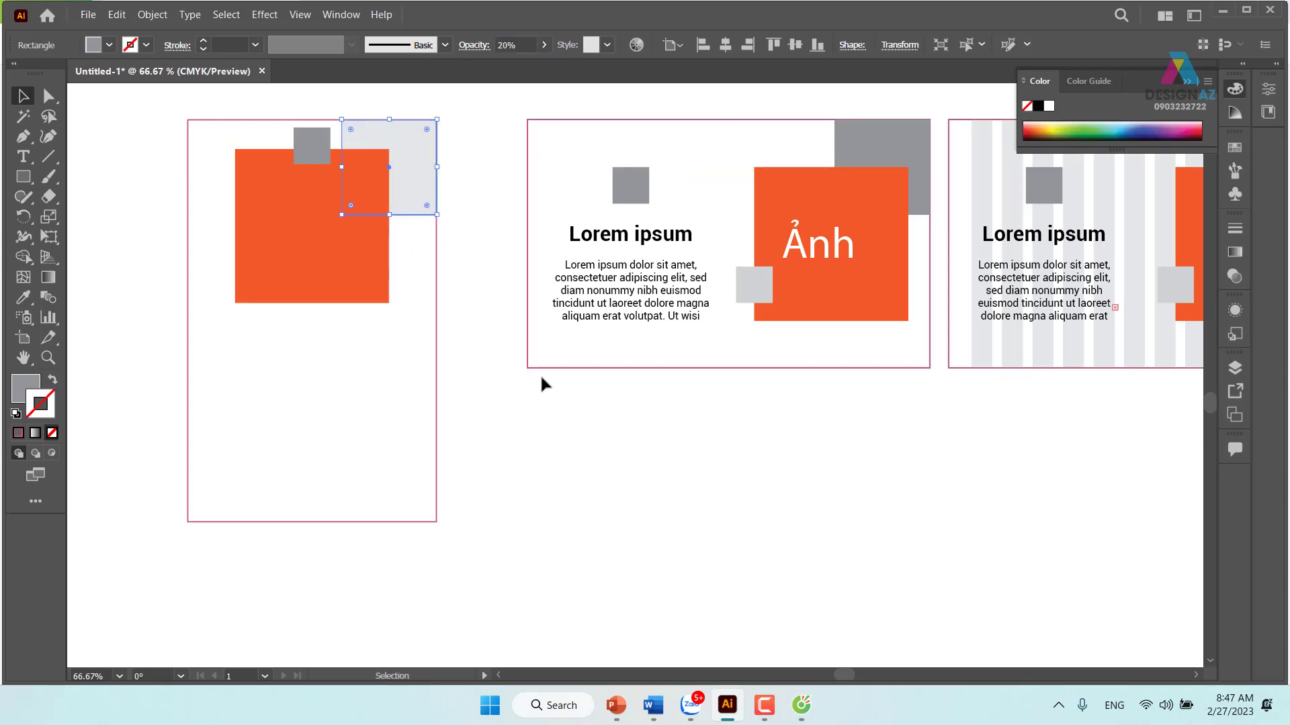
pyautogui.click(457, 207)
# Copy the pale rectangle to the card's left edge and the Lorem ipsum heading below the orange square.
pyautogui.moveTo(420, 165); pyautogui.dragTo(274, 304)
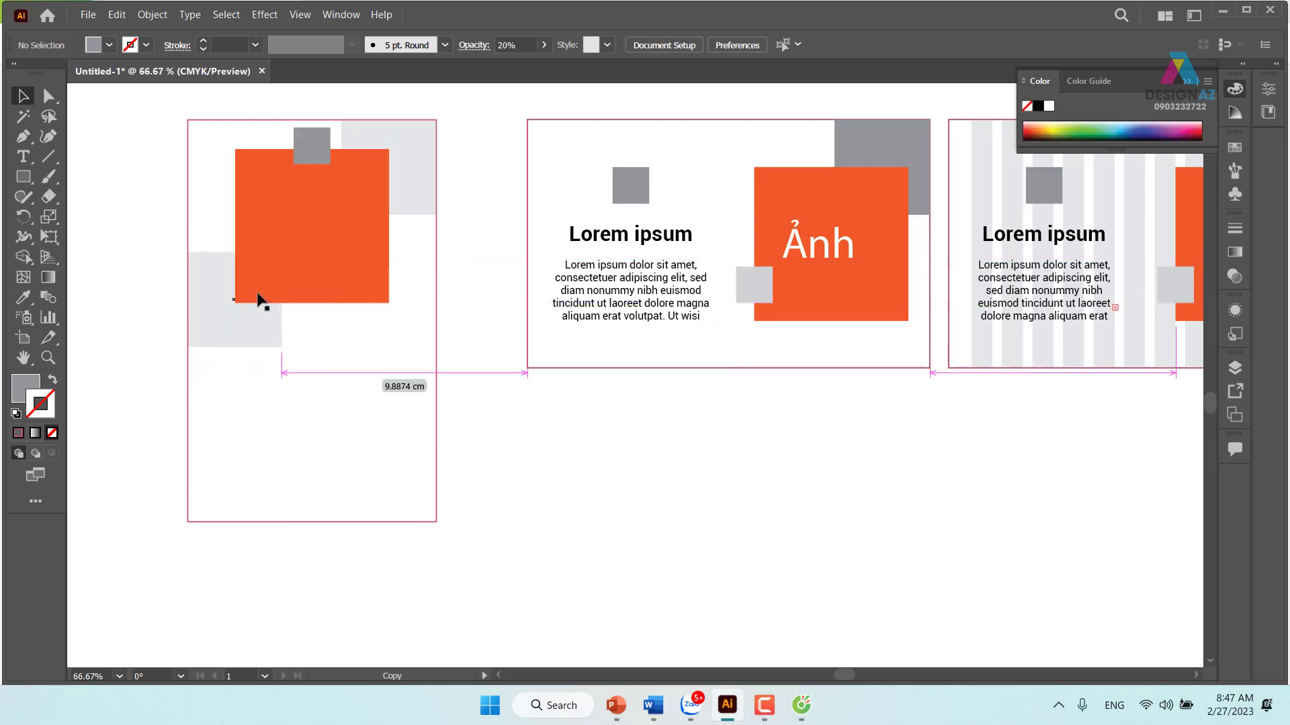
pyautogui.moveTo(274, 304); pyautogui.dragTo(265, 295)
pyautogui.click(521, 439)
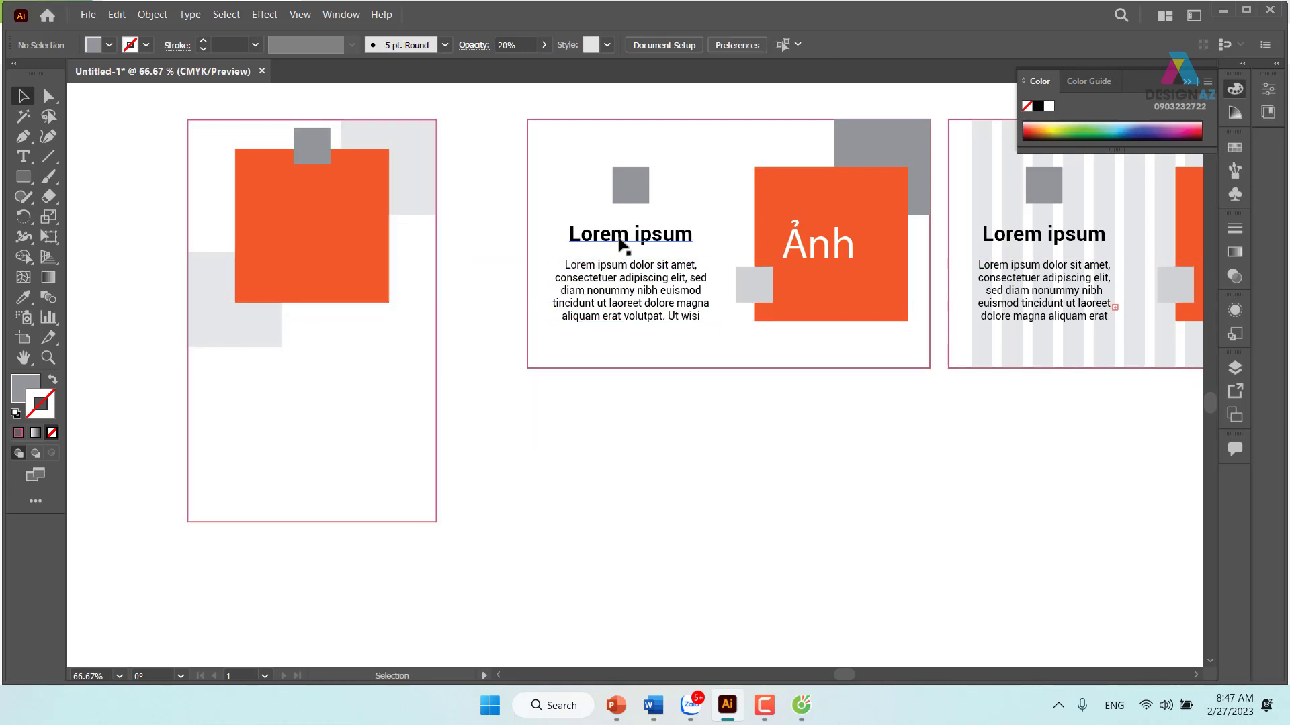
pyautogui.moveTo(638, 242); pyautogui.dragTo(316, 331)
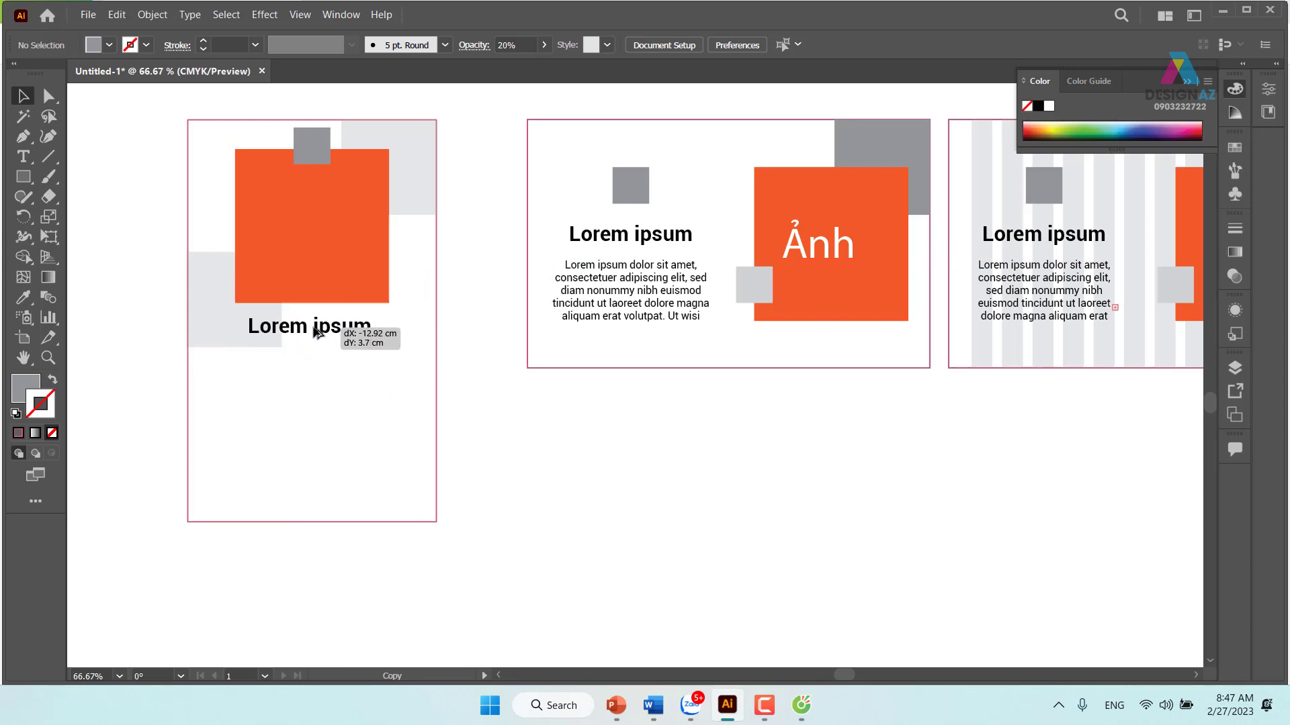
# Copy the body paragraph under the heading and lower the heading and paragraph together.
pyautogui.moveTo(668, 257); pyautogui.dragTo(325, 357)
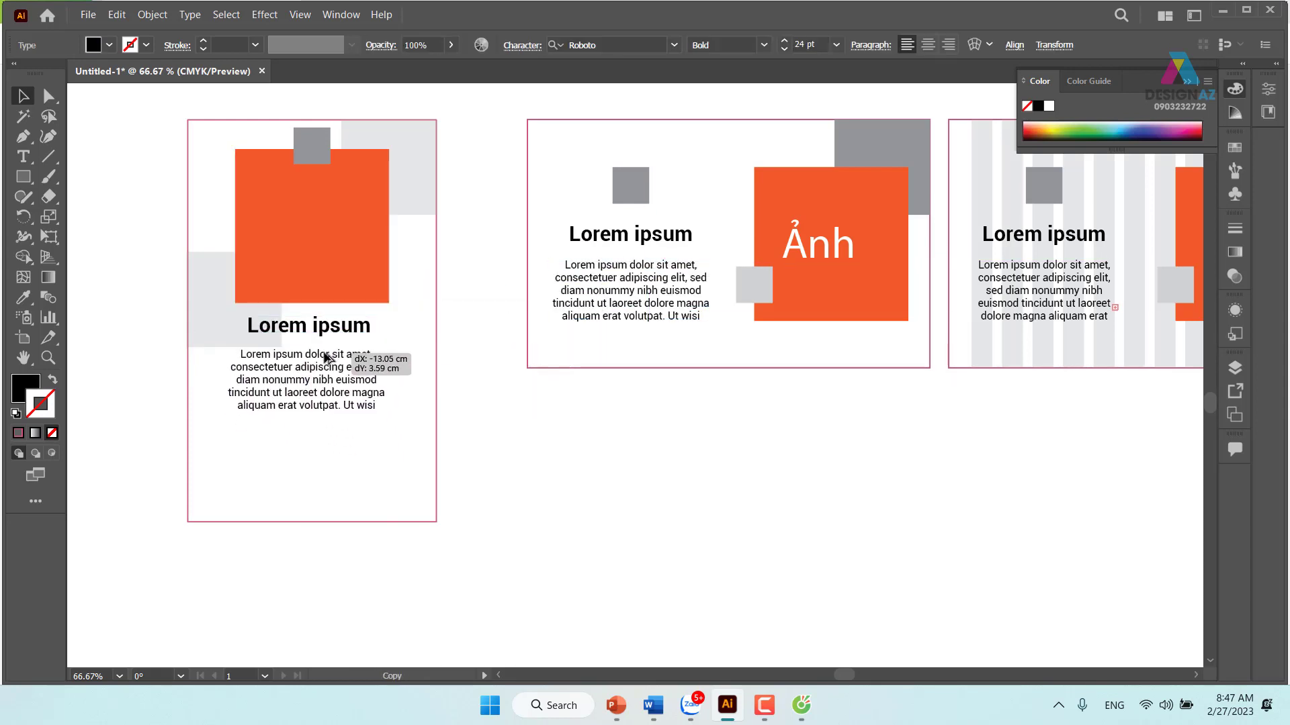
pyautogui.moveTo(325, 356)
pyautogui.mouseDown()
pyautogui.moveTo(335, 346)
pyautogui.moveTo(337, 358)
pyautogui.mouseUp()
pyautogui.keyDown('shift'); pyautogui.click(338, 339); pyautogui.keyUp('shift')
pyautogui.click(546, 441)
# Zoom out to show all three cards and copy an empty card frame to the left.
pyautogui.moveTo(559, 486); pyautogui.dragTo(501, 504)
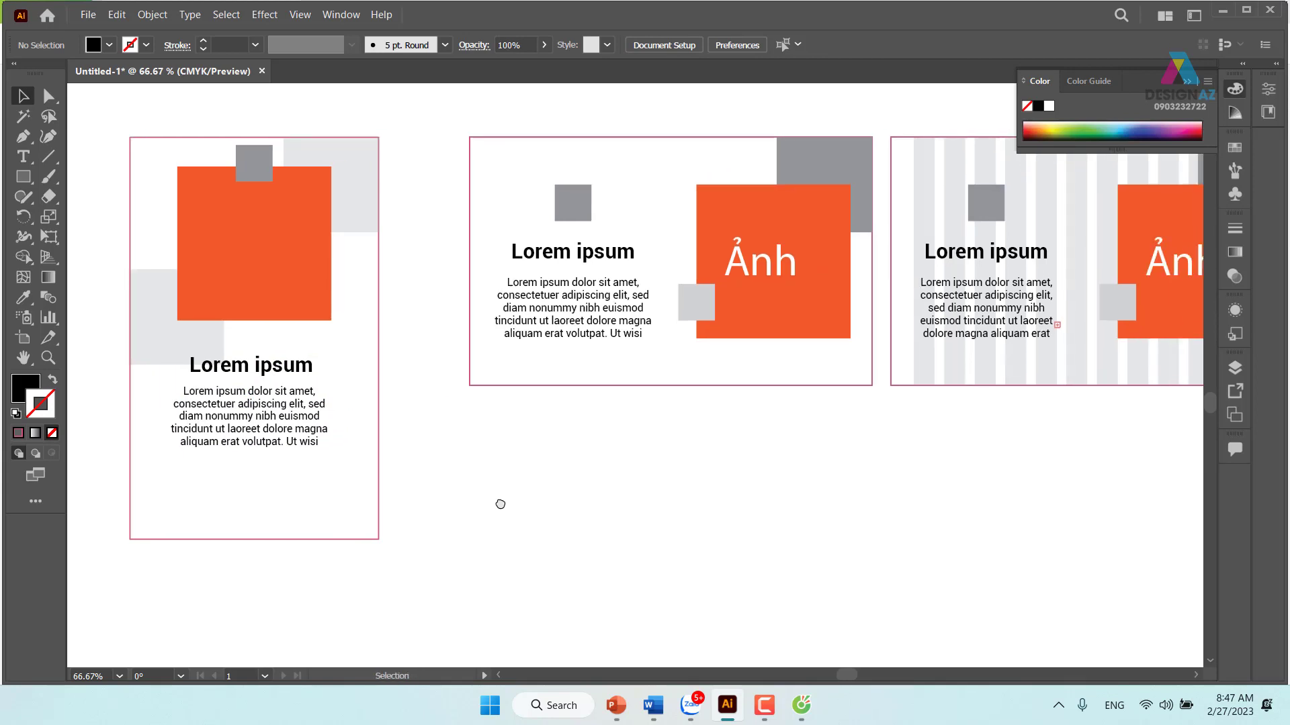
pyautogui.moveTo(475, 464); pyautogui.dragTo(452, 470)
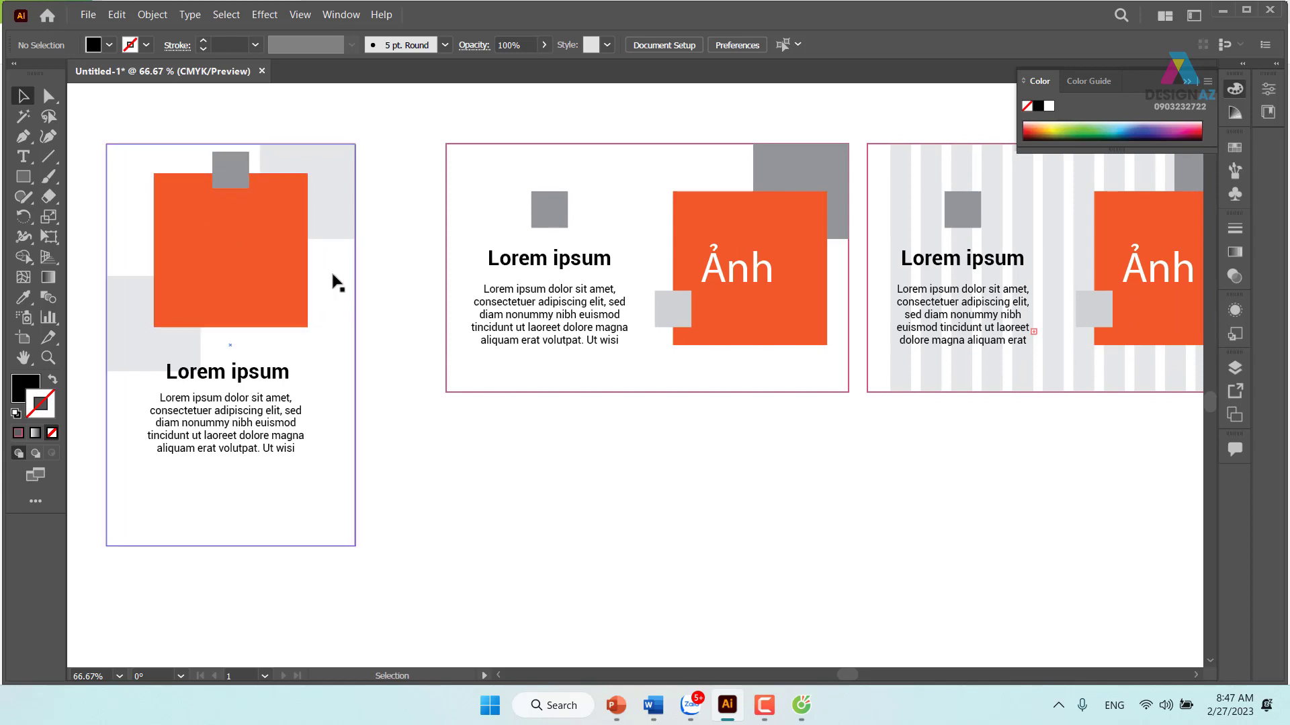
pyautogui.hotkey('ctrl', '-')
pyautogui.hotkey('ctrl', '-')
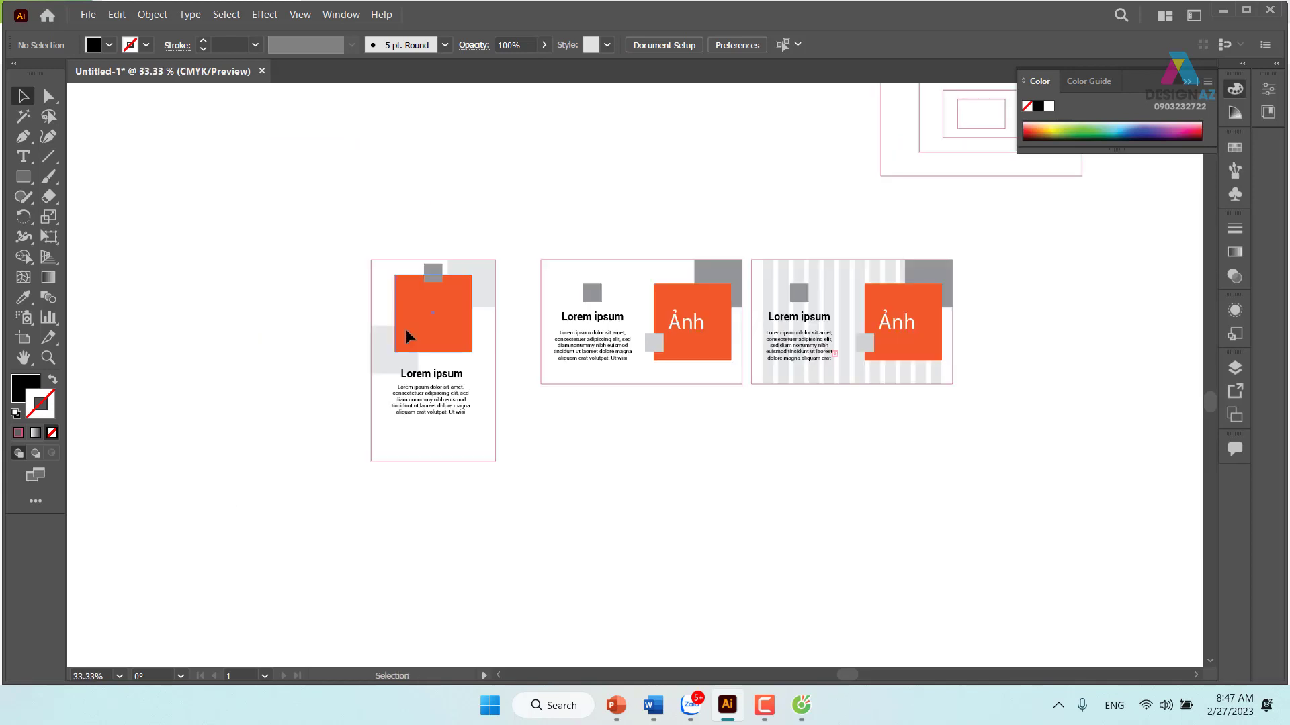
pyautogui.moveTo(552, 439); pyautogui.dragTo(444, 436)
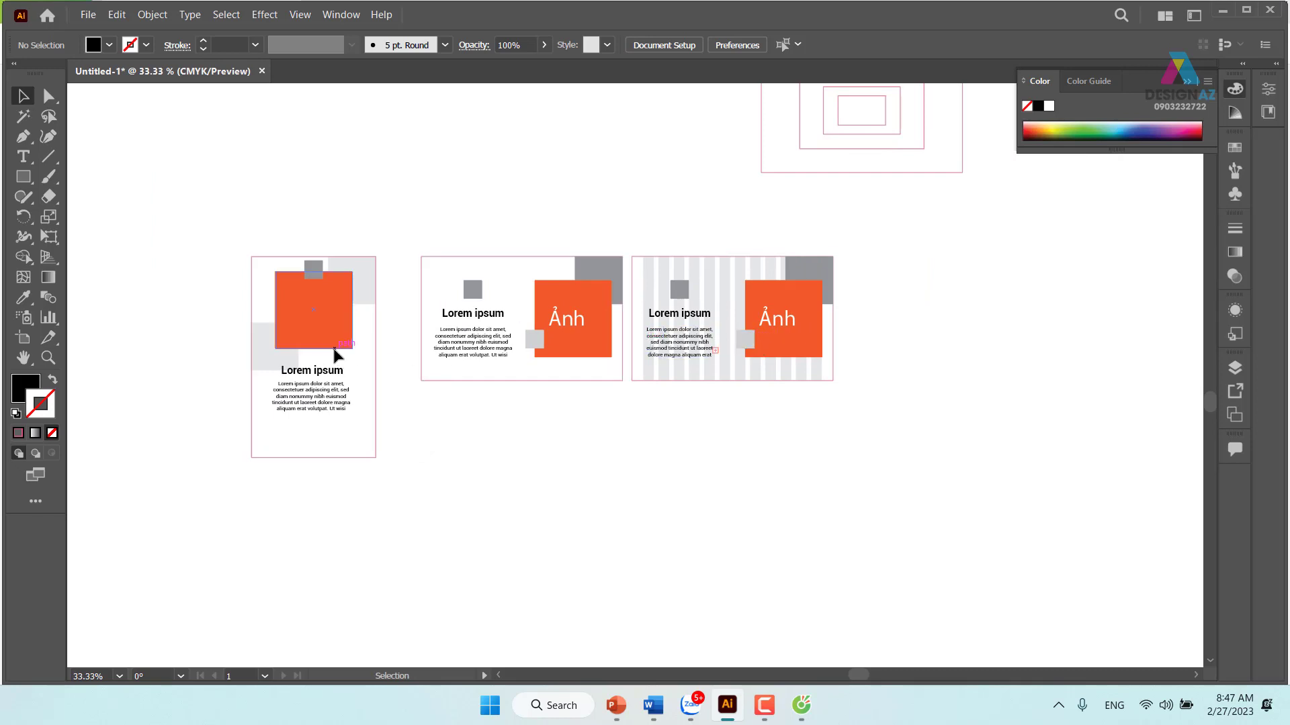
pyautogui.moveTo(440, 461); pyautogui.dragTo(372, 441)
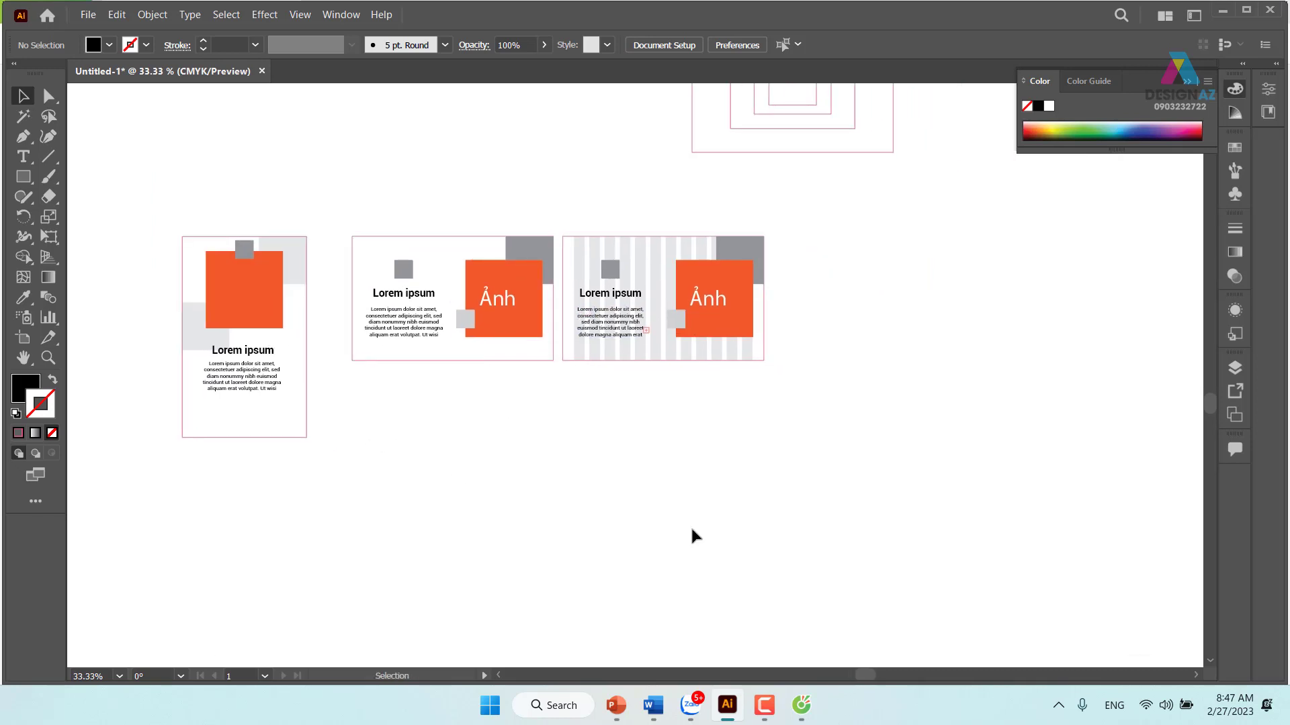
pyautogui.moveTo(463, 458); pyautogui.dragTo(598, 469)
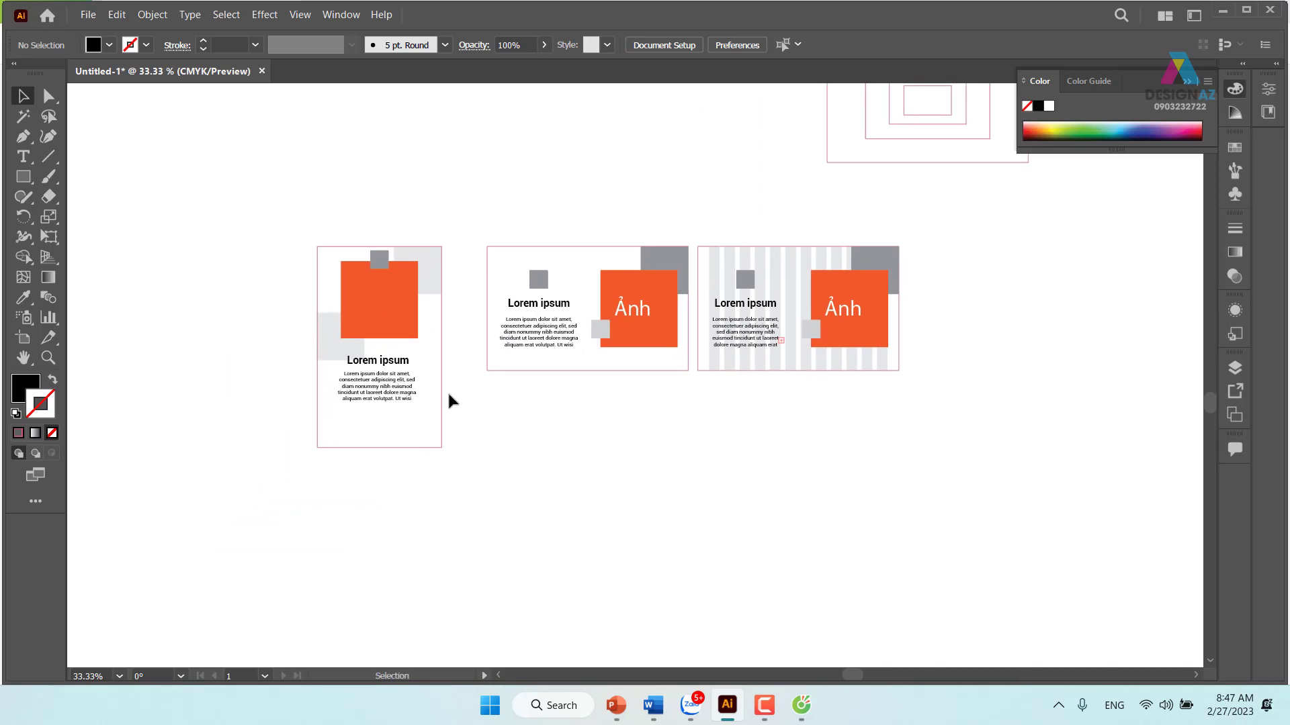
pyautogui.keyDown('alt'); pyautogui.moveTo(442, 401); pyautogui.dragTo(282, 401); pyautogui.keyUp('alt')
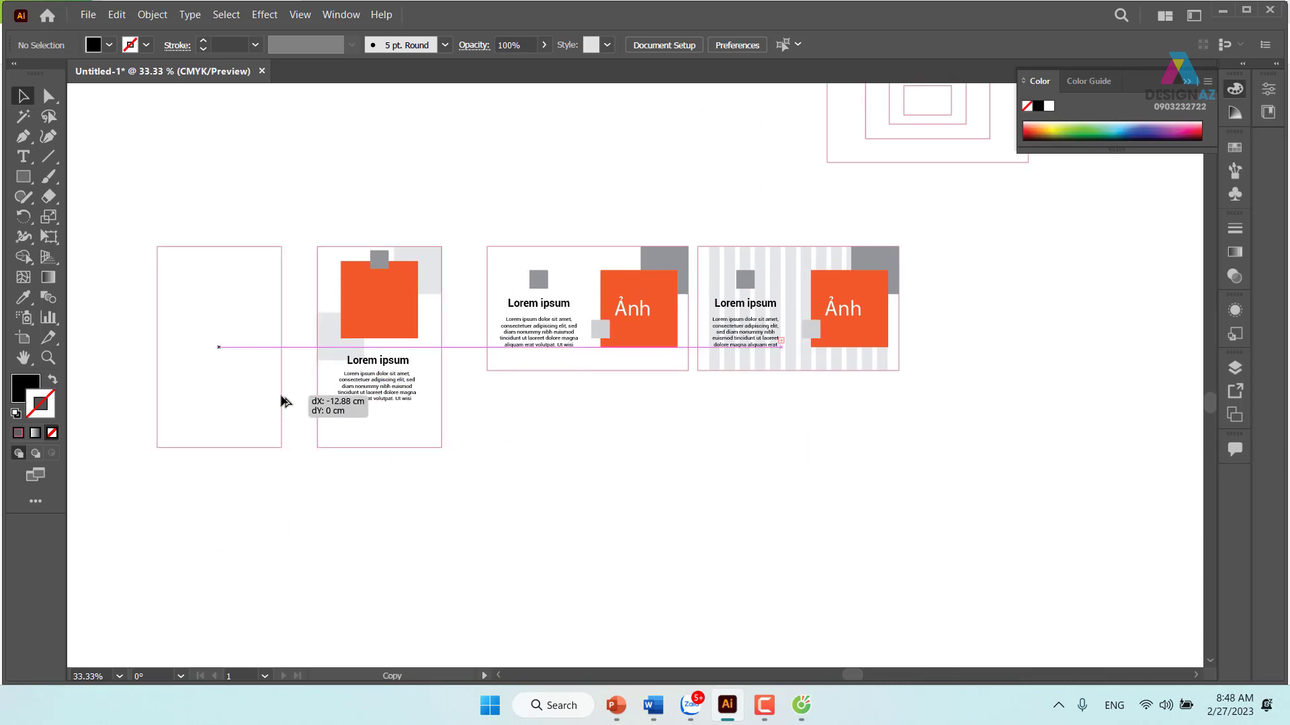
# Place the empty frame copy and, with width and height unlinked, set its height to 10 cm.
pyautogui.moveTo(283, 401)
pyautogui.keyDown('alt'); pyautogui.mouseDown()
pyautogui.moveTo(551, 422)
pyautogui.moveTo(407, 416)
pyautogui.mouseUp(); pyautogui.keyUp('alt')
pyautogui.hotkey('ctrl', '=')
pyautogui.hotkey('ctrl', '=')
pyautogui.click(135, 349)
pyautogui.click(466, 288)
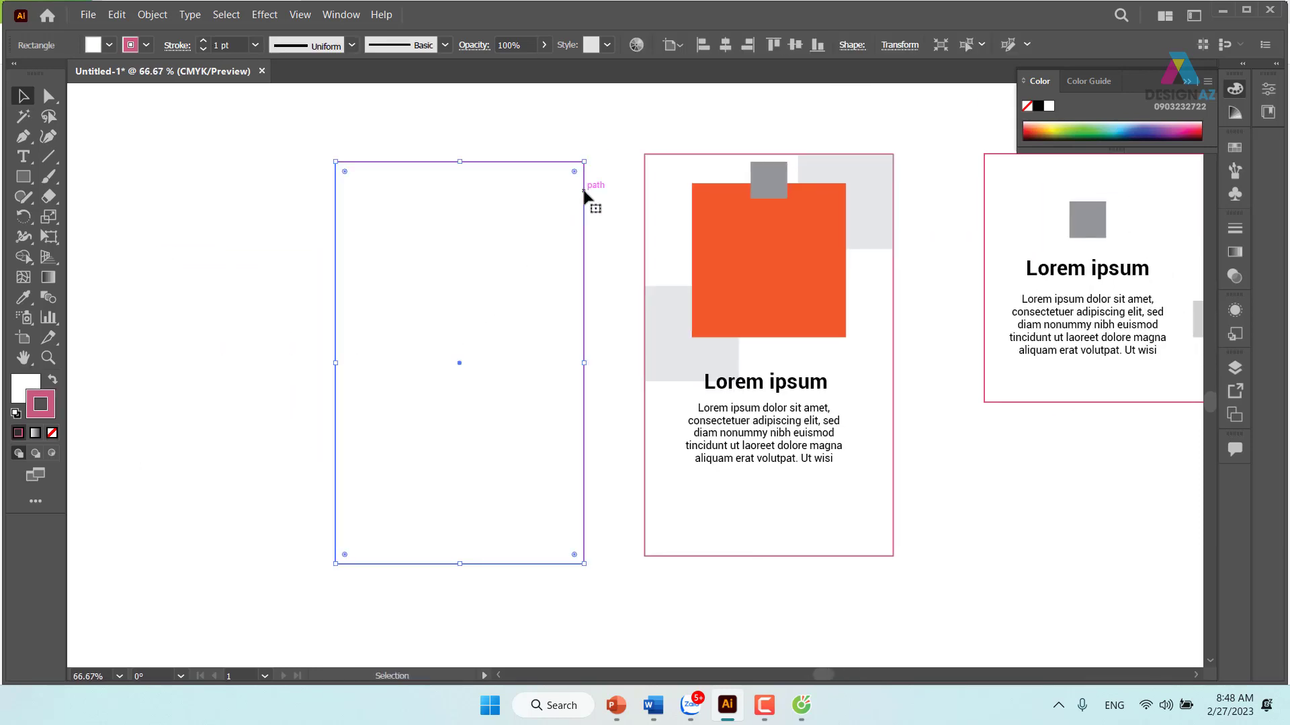
pyautogui.click(900, 46)
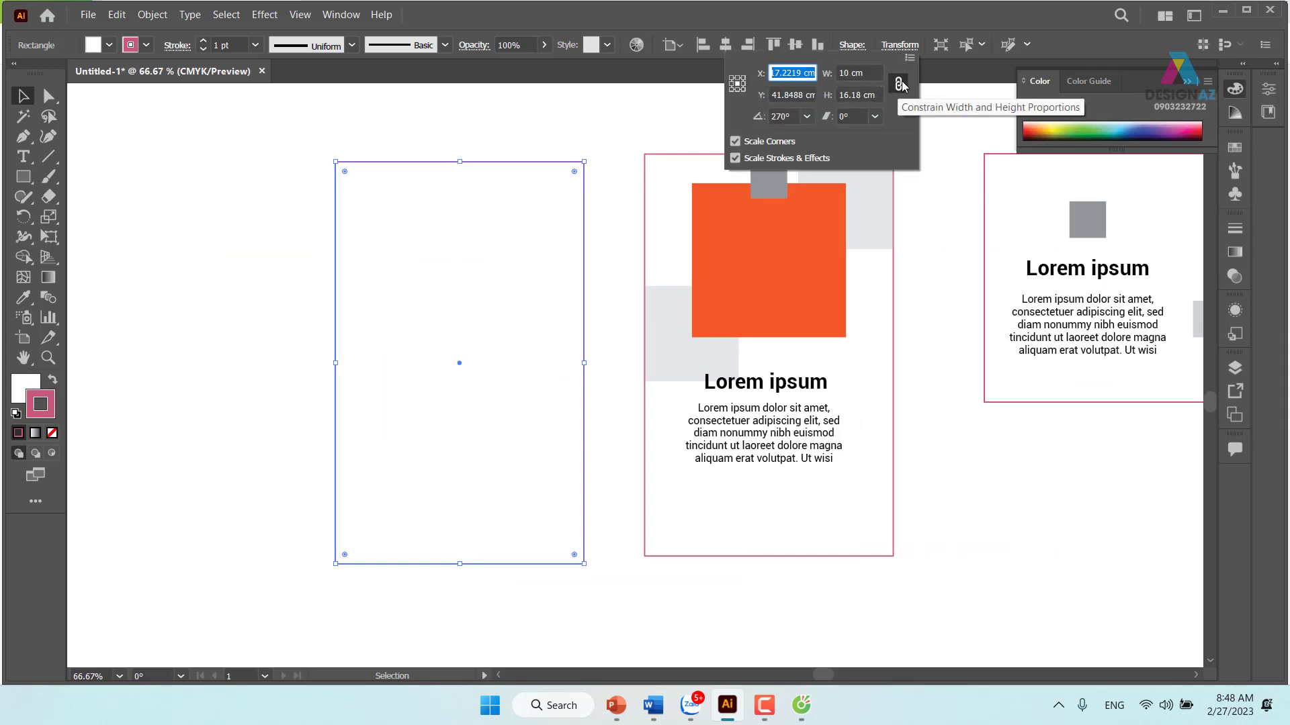
pyautogui.click(898, 84)
pyautogui.click(858, 95)
pyautogui.write('10')
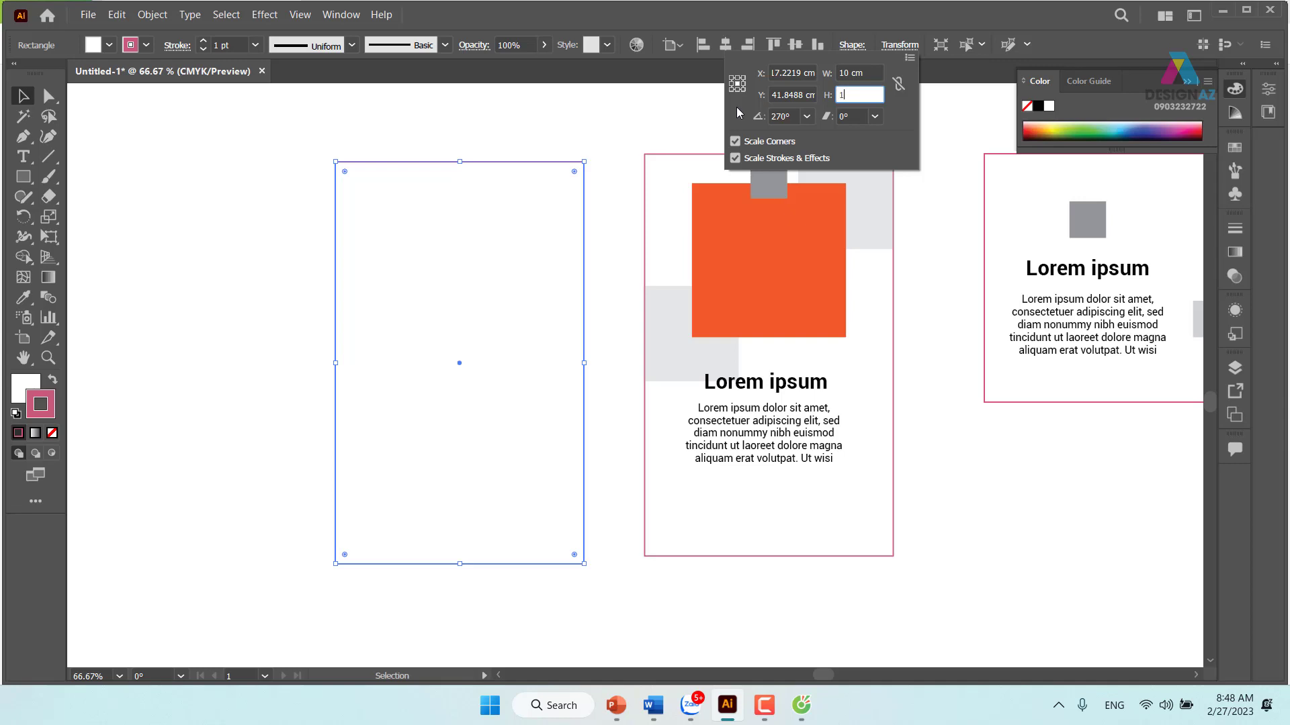
pyautogui.press('Return')
# Move the square frame up into position left of the portrait card.
pyautogui.click(537, 495)
pyautogui.moveTo(524, 329); pyautogui.dragTo(544, 244)
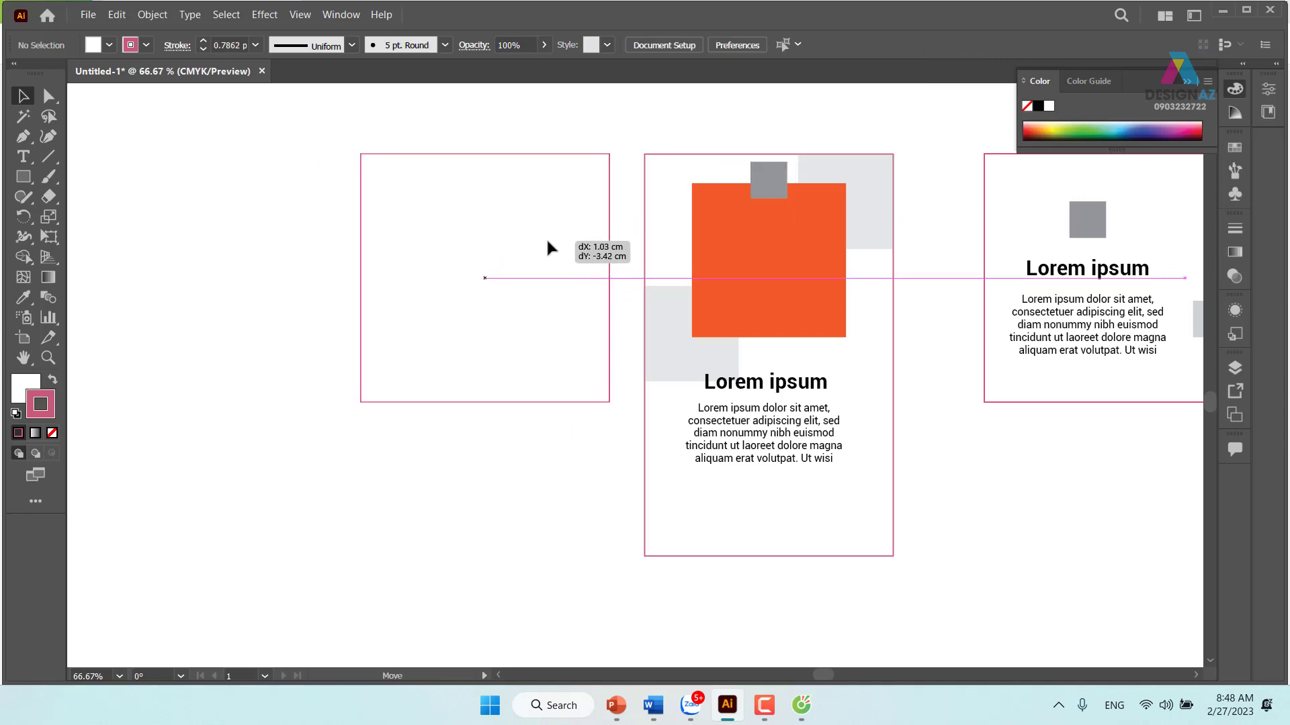
pyautogui.moveTo(544, 244); pyautogui.dragTo(548, 248)
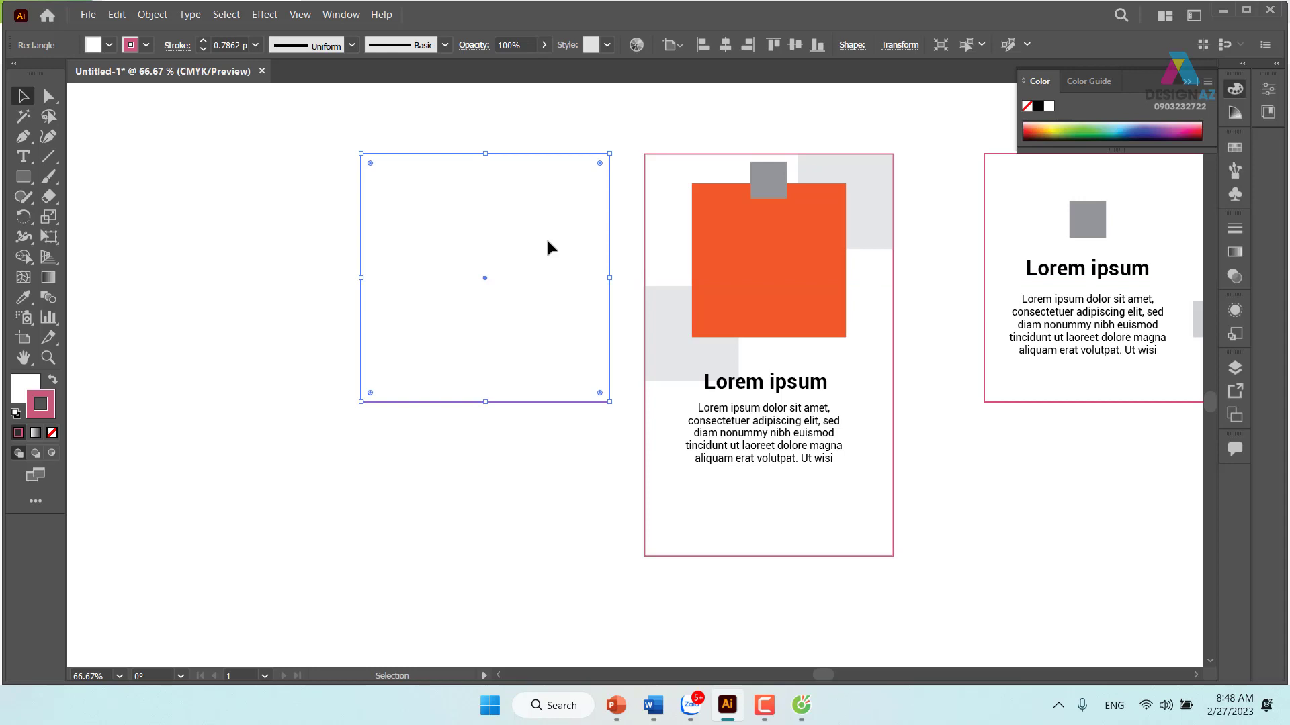
pyautogui.hscroll(3, 614, 351)
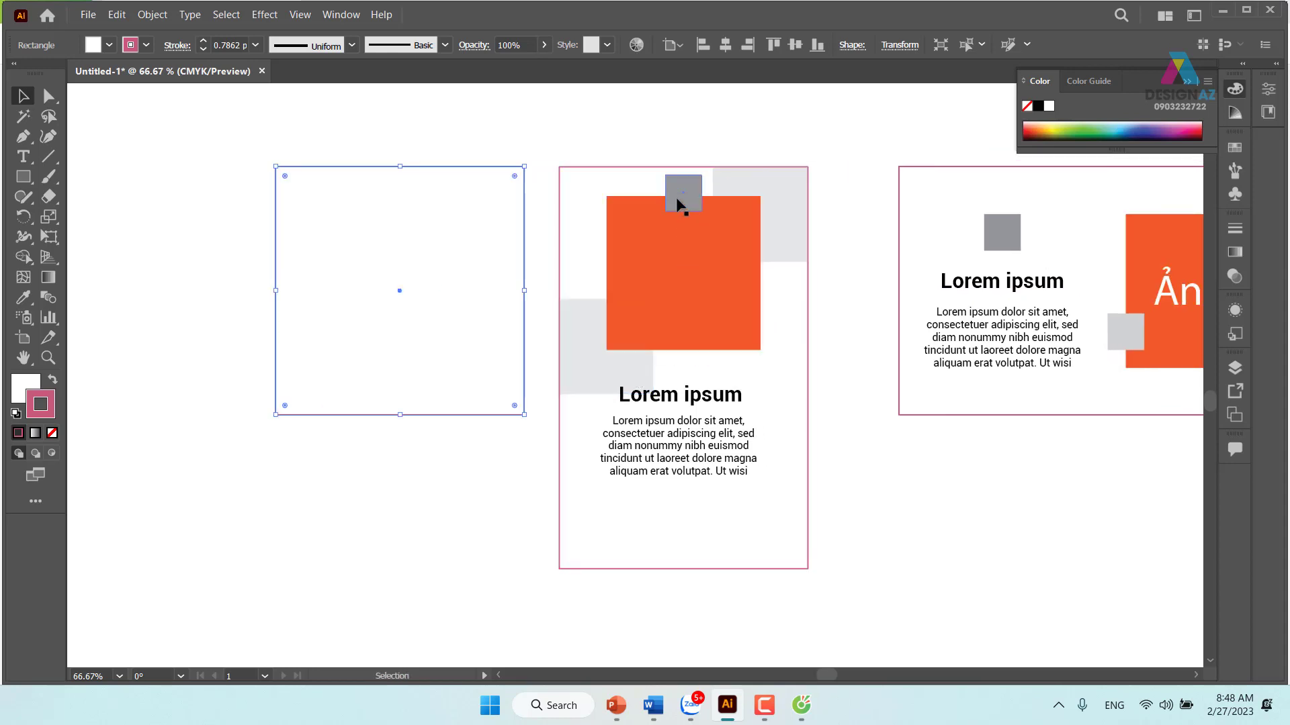
# Copy the orange square, grey square, light-grey rectangle and Lorem ipsum heading into the left frame.
pyautogui.moveTo(723, 290); pyautogui.dragTo(440, 276)
pyautogui.moveTo(673, 207); pyautogui.dragTo(313, 235)
pyautogui.moveTo(752, 199)
pyautogui.mouseDown()
pyautogui.moveTo(545, 352)
pyautogui.moveTo(495, 290)
pyautogui.mouseUp()
pyautogui.click(843, 468)
pyautogui.moveTo(677, 393); pyautogui.dragTo(381, 330)
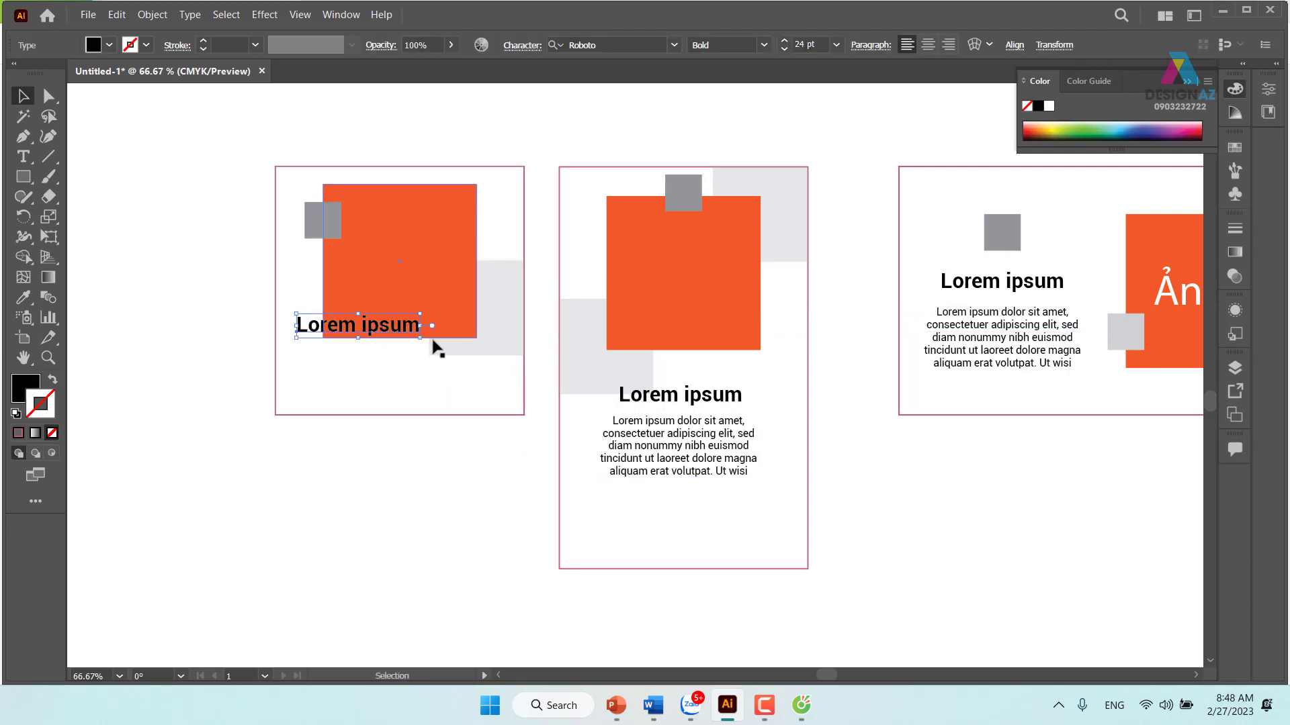
# Draw a white, no-stroke rectangle across the card's lower left and send it to the back.
pyautogui.press('m')
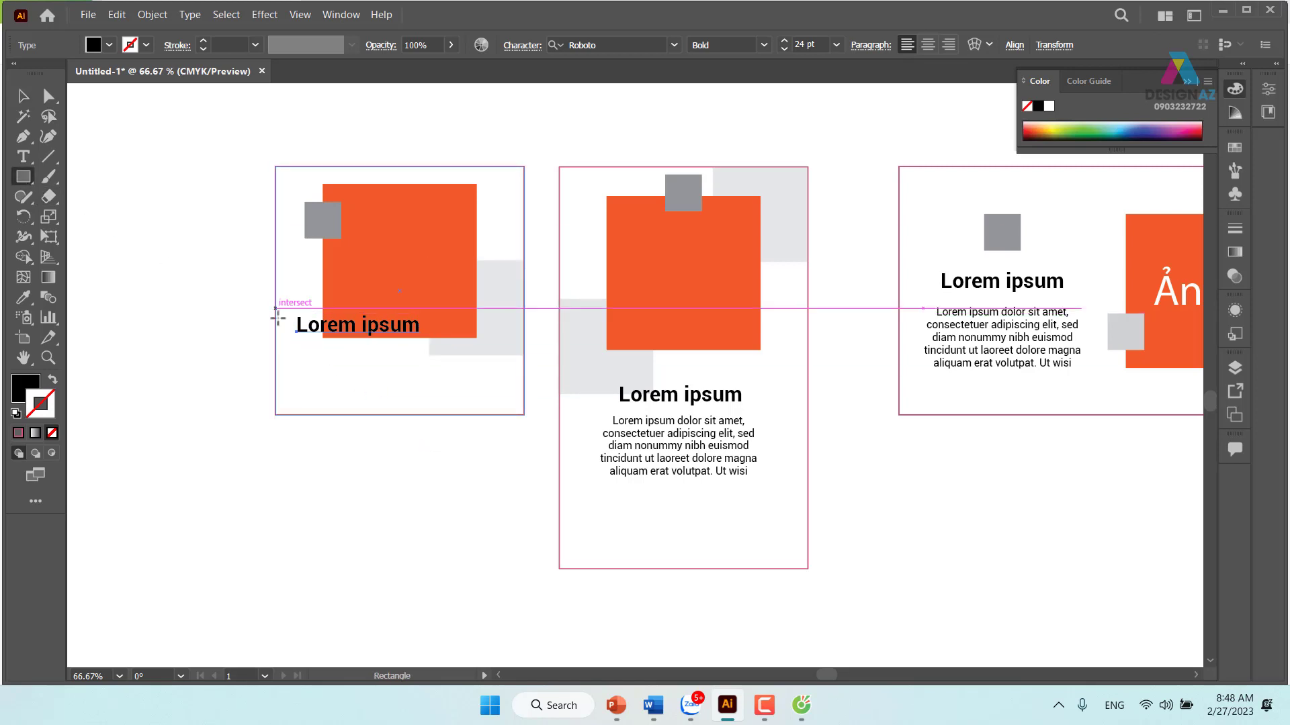
pyautogui.moveTo(276, 309); pyautogui.dragTo(429, 375)
pyautogui.press('d')
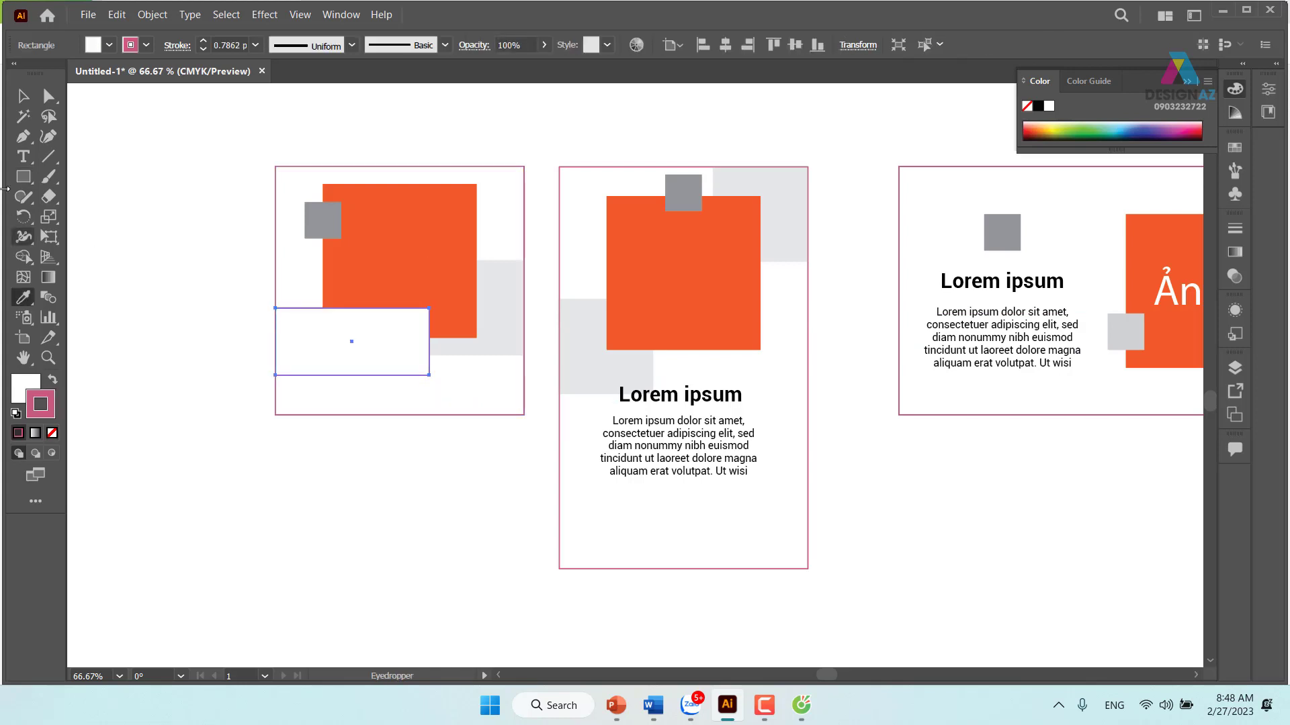
pyautogui.click(22, 96)
pyautogui.click(52, 433)
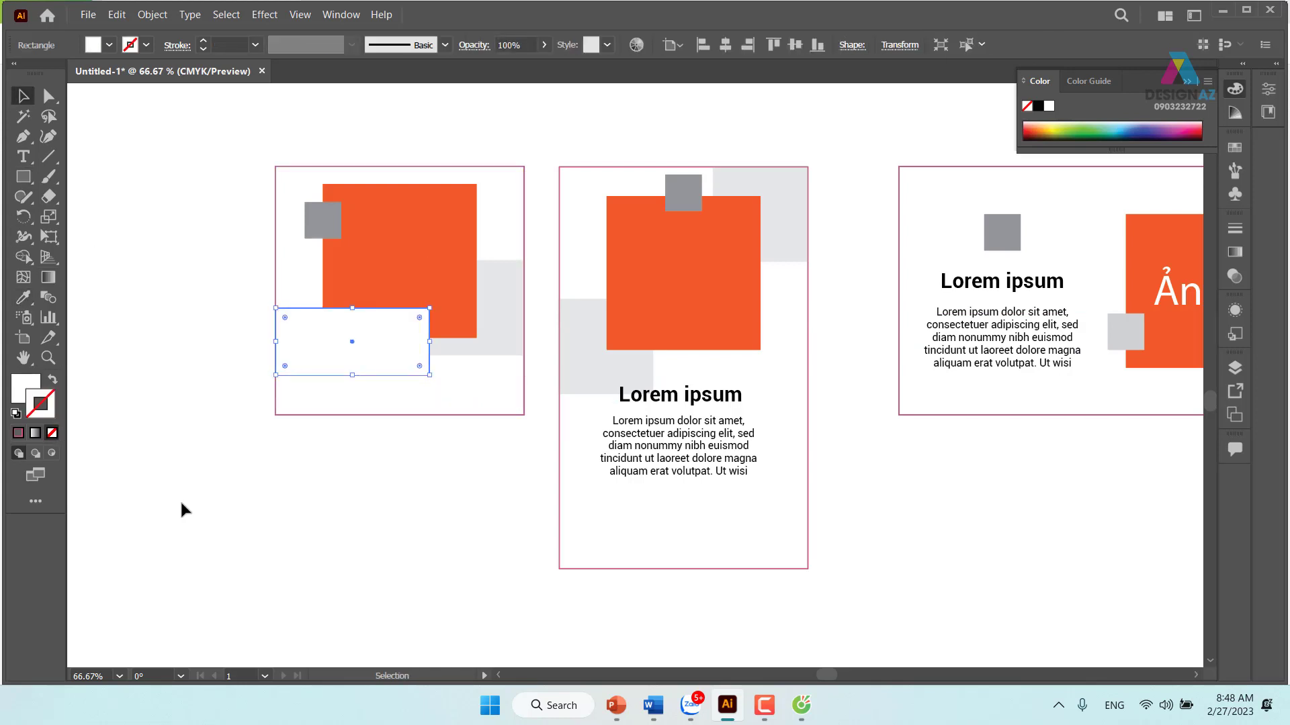
pyautogui.click(181, 507)
pyautogui.moveTo(313, 448); pyautogui.dragTo(357, 366)
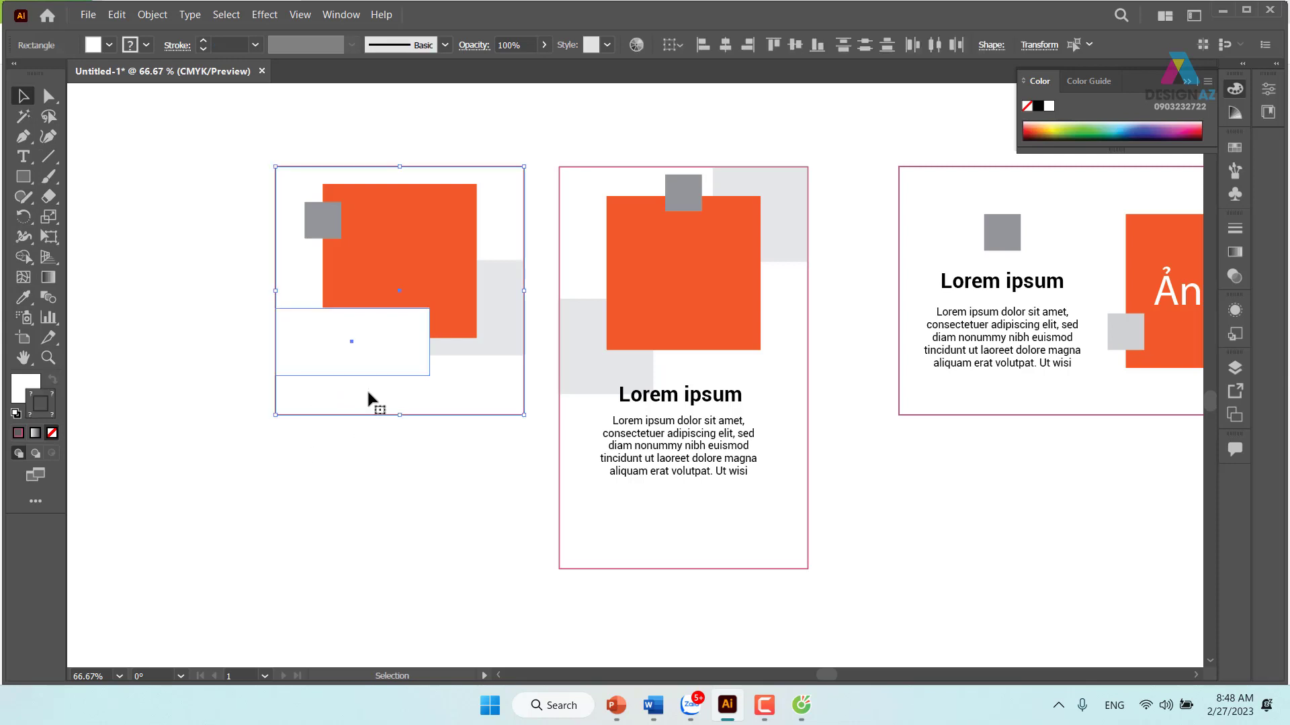
pyautogui.hotkey('ctrl', 'shift', '[')
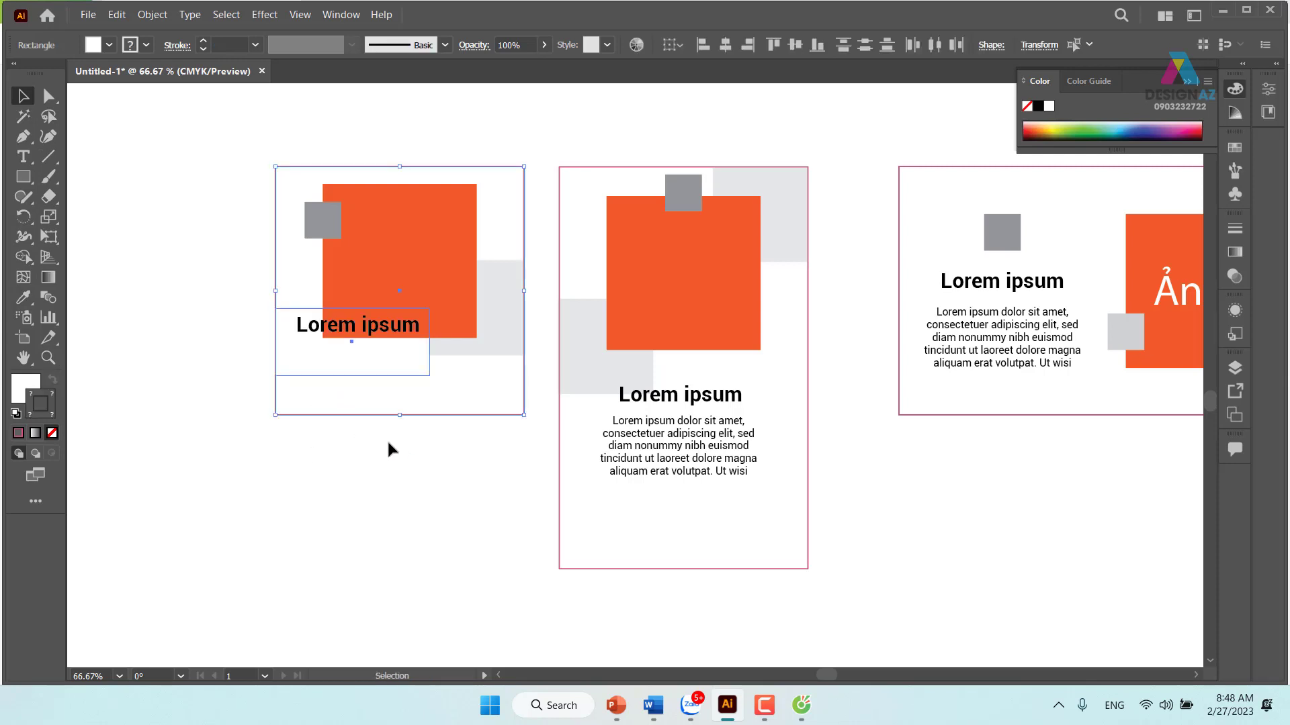
pyautogui.click(409, 465)
# Send the orange square behind the white and grey rectangles.
pyautogui.click(438, 306)
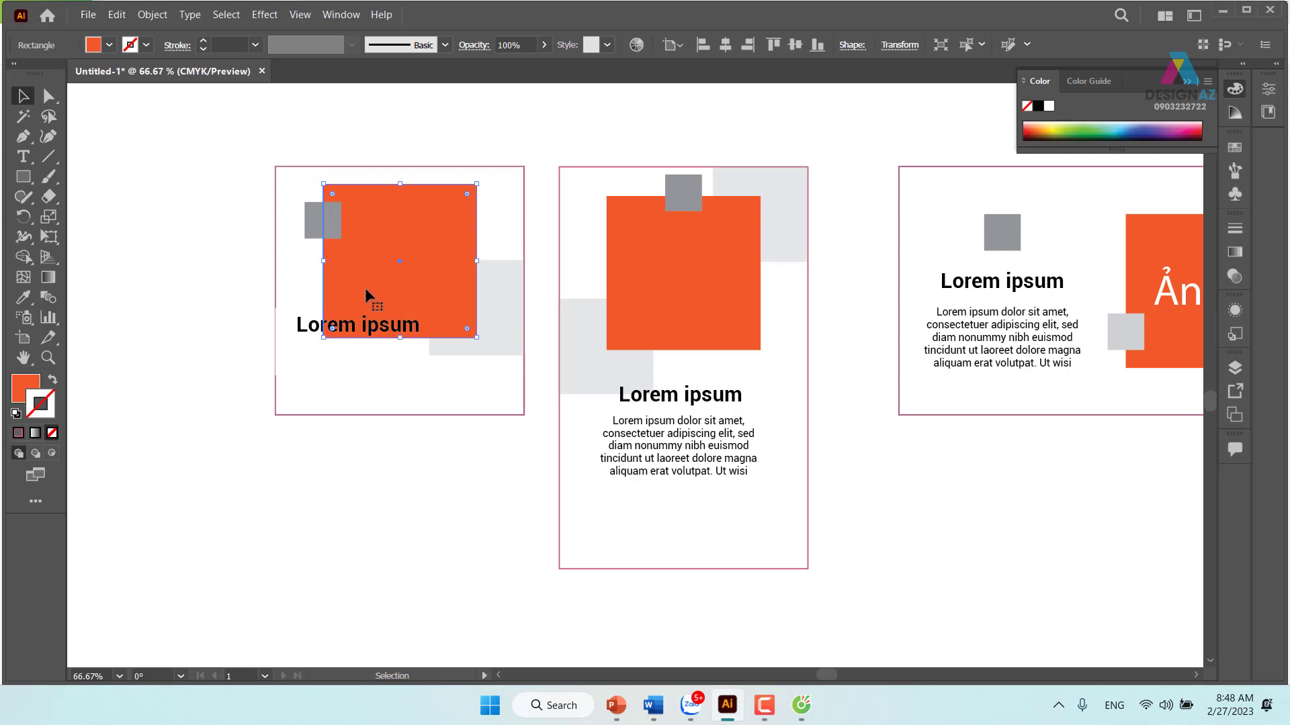
pyautogui.click(321, 437)
pyautogui.moveTo(306, 268); pyautogui.dragTo(332, 279)
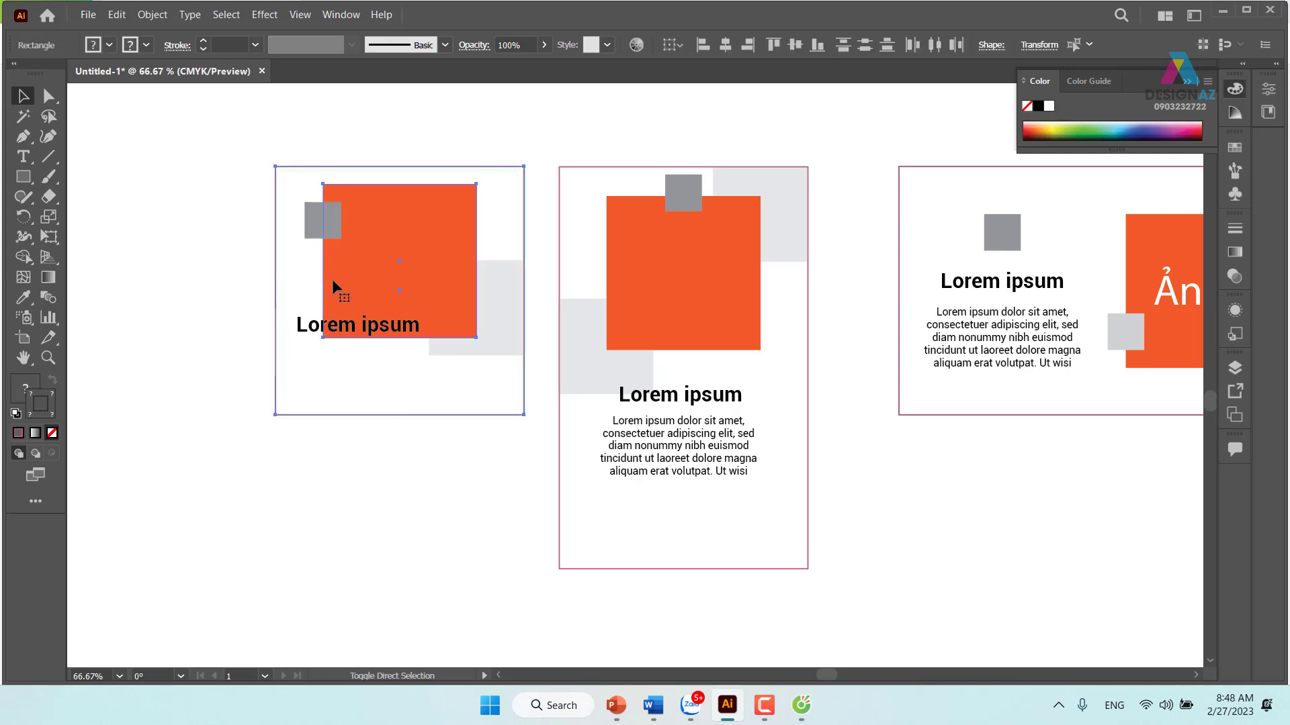
pyautogui.hotkey('ctrl', 'shift', '[')
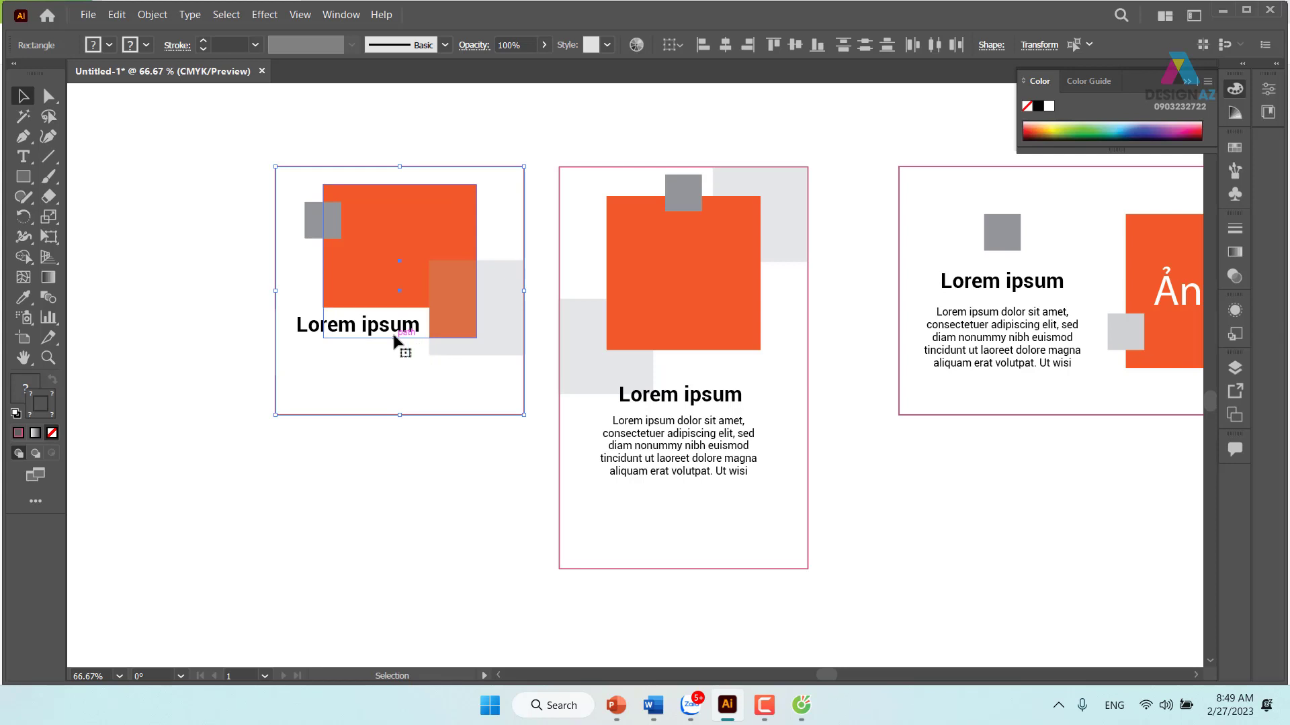
pyautogui.click(425, 454)
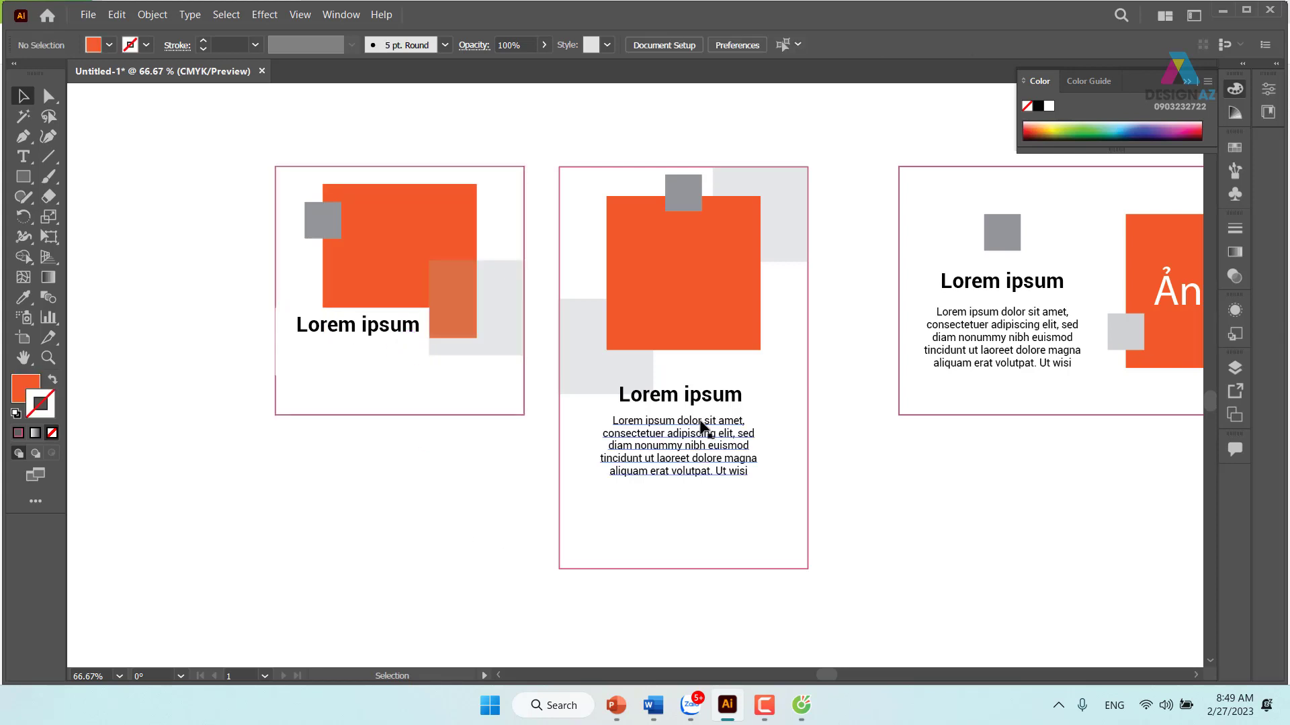
# Add left-aligned body text under the heading, deleting its last two lines and narrowing its frame.
pyautogui.moveTo(672, 423)
pyautogui.mouseDown()
pyautogui.moveTo(368, 408)
pyautogui.moveTo(362, 328)
pyautogui.mouseUp()
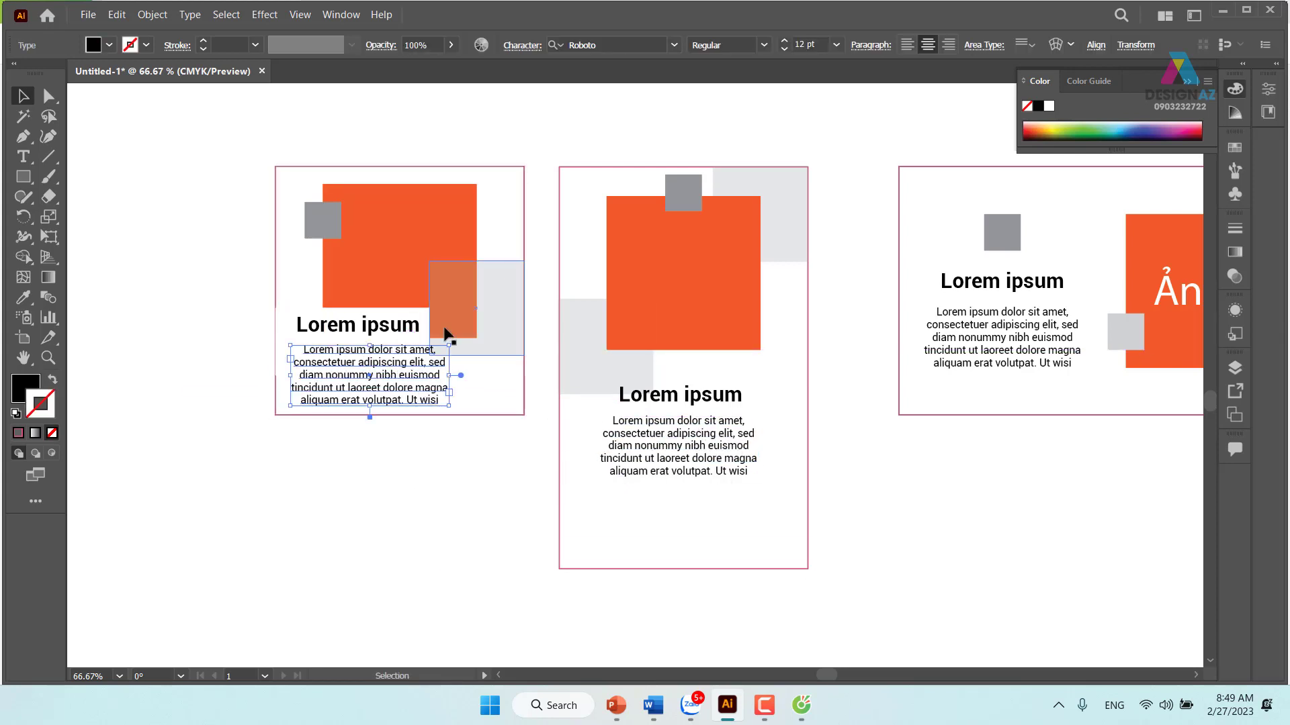
pyautogui.click(907, 45)
pyautogui.click(391, 544)
pyautogui.moveTo(384, 373)
pyautogui.mouseDown()
pyautogui.moveTo(388, 363)
pyautogui.moveTo(275, 385)
pyautogui.mouseUp()
pyautogui.doubleClick(378, 371)
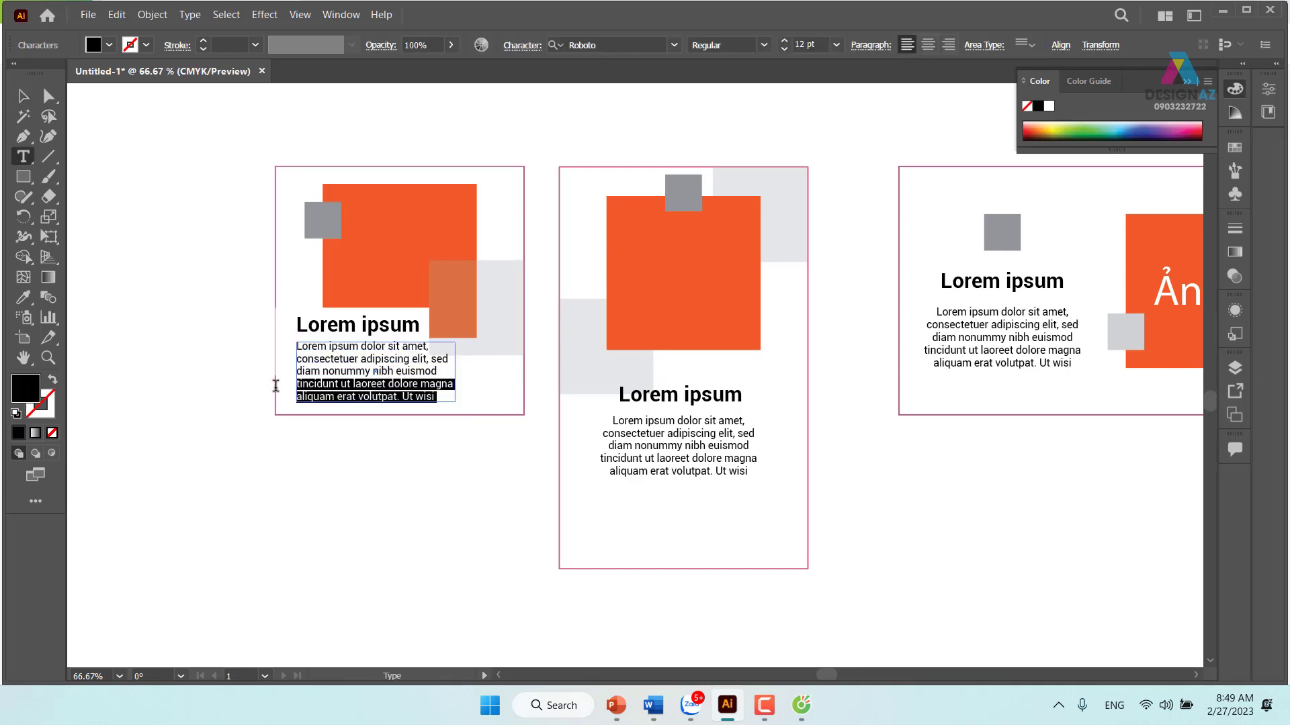
pyautogui.press('BackSpace')
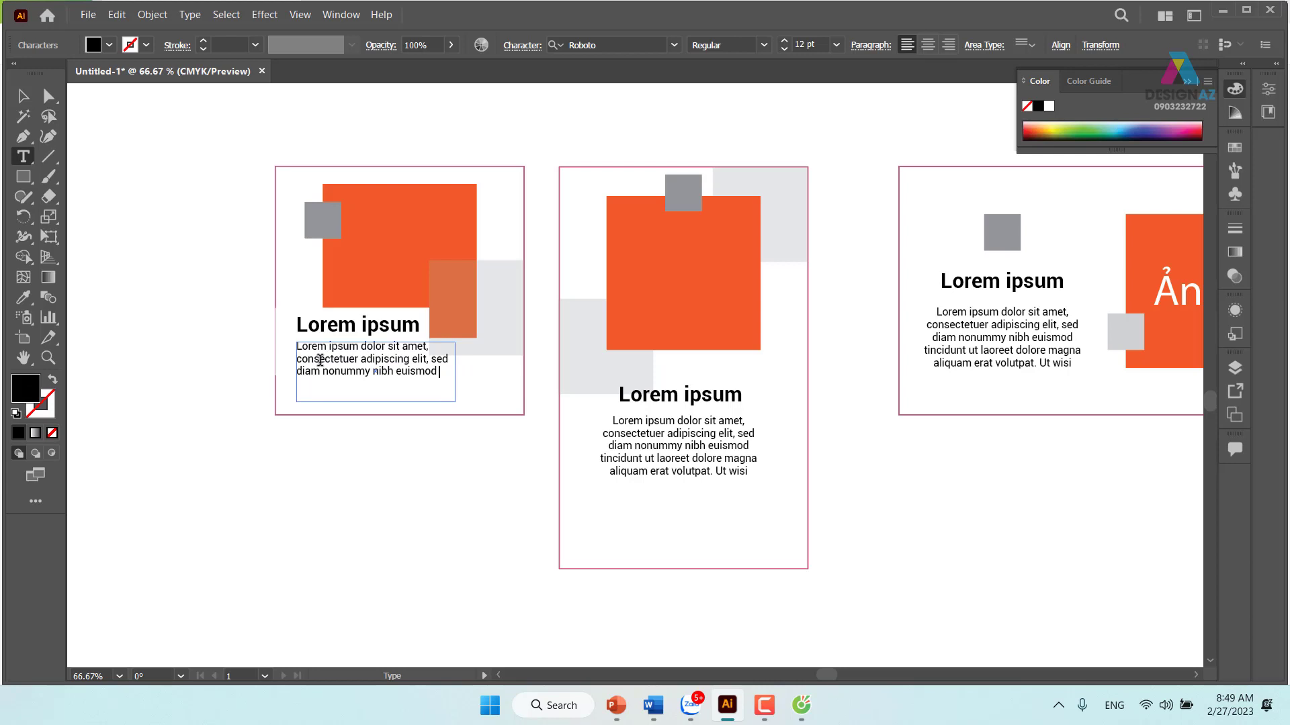
pyautogui.click(23, 96)
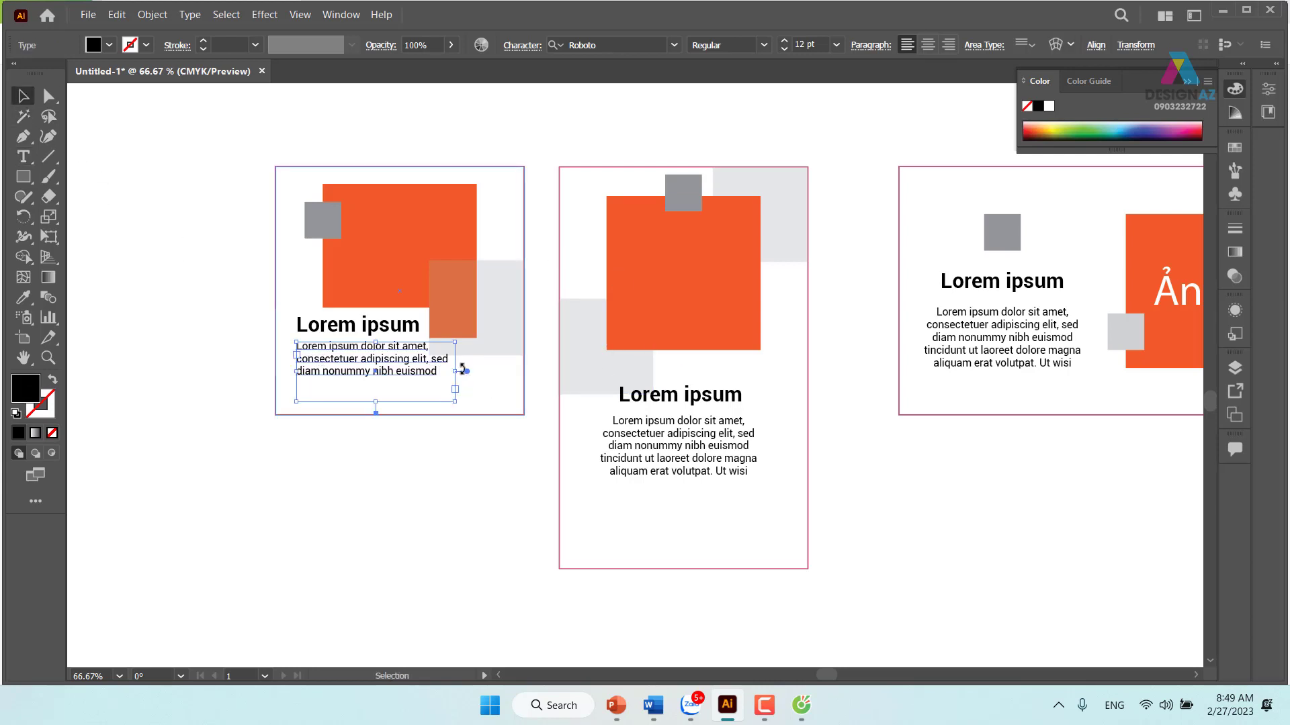
pyautogui.moveTo(463, 370); pyautogui.dragTo(425, 370)
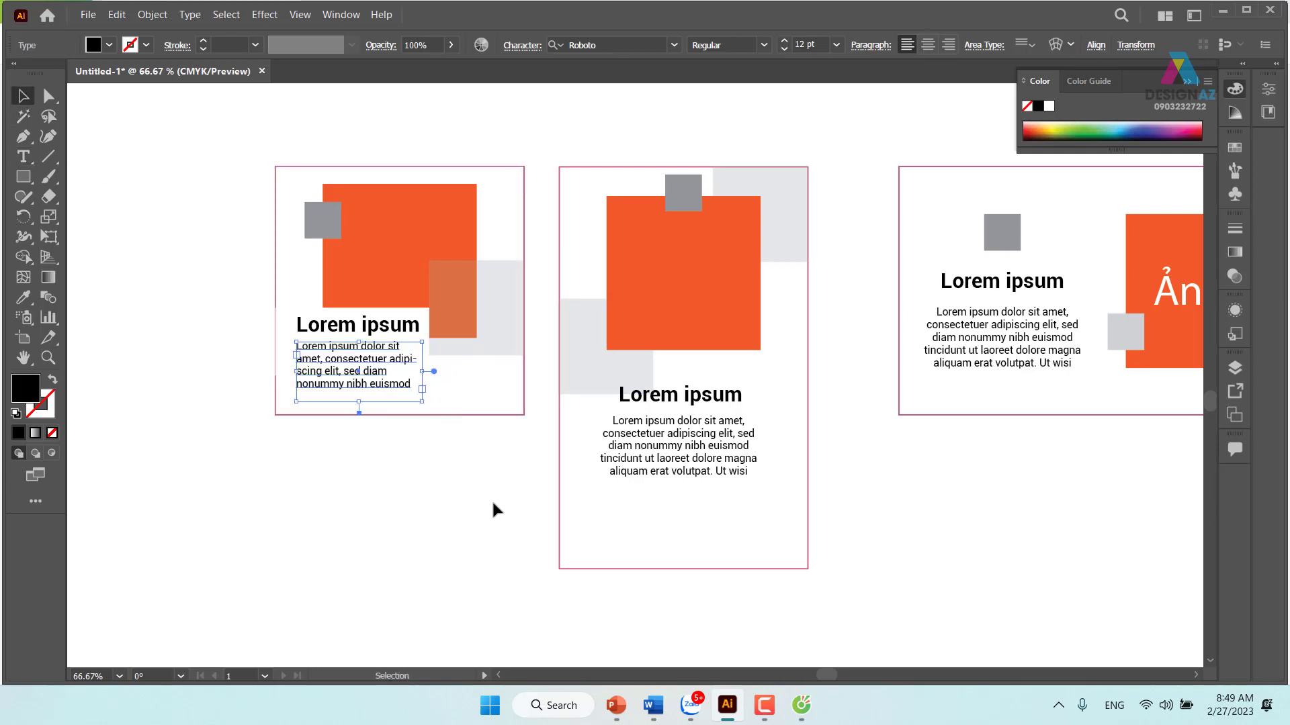
# Shift the small grey square left and nudge the heading and body text down slightly.
pyautogui.scroll(2, 494, 511)
pyautogui.click(289, 371)
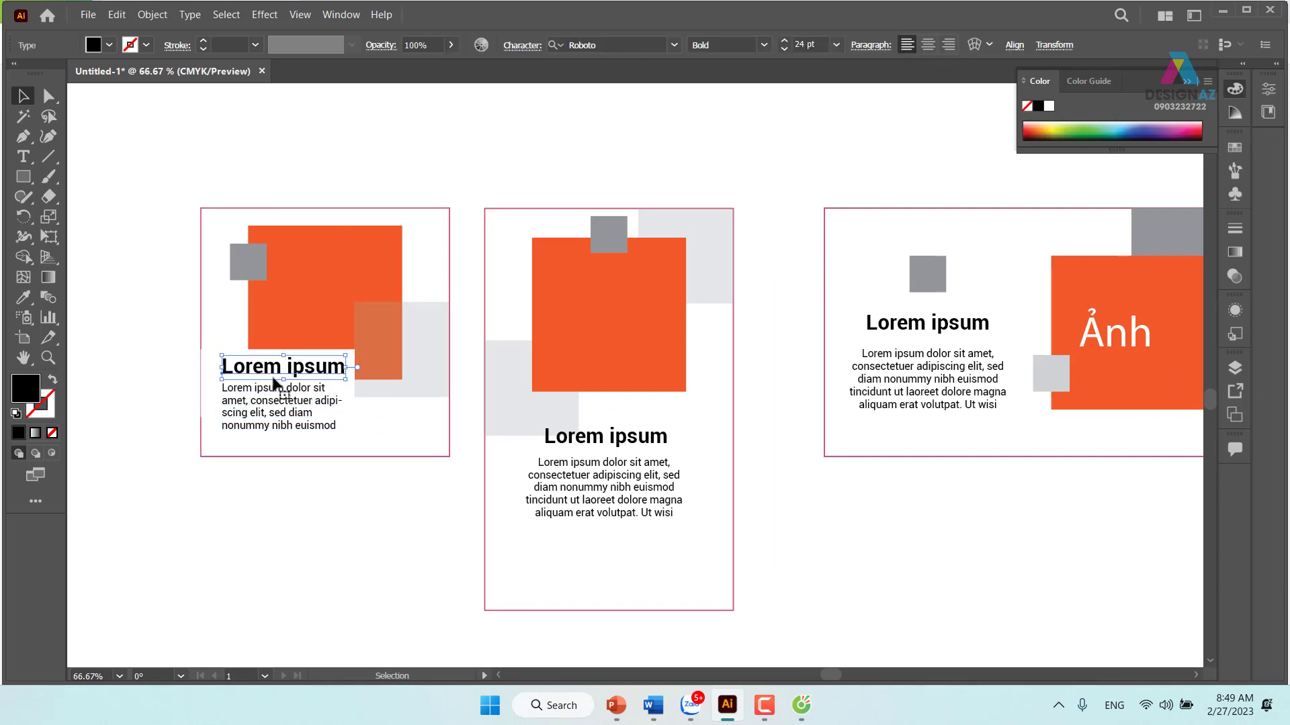
pyautogui.moveTo(250, 270); pyautogui.dragTo(236, 263)
pyautogui.click(402, 518)
pyautogui.hscroll(1, 424, 521)
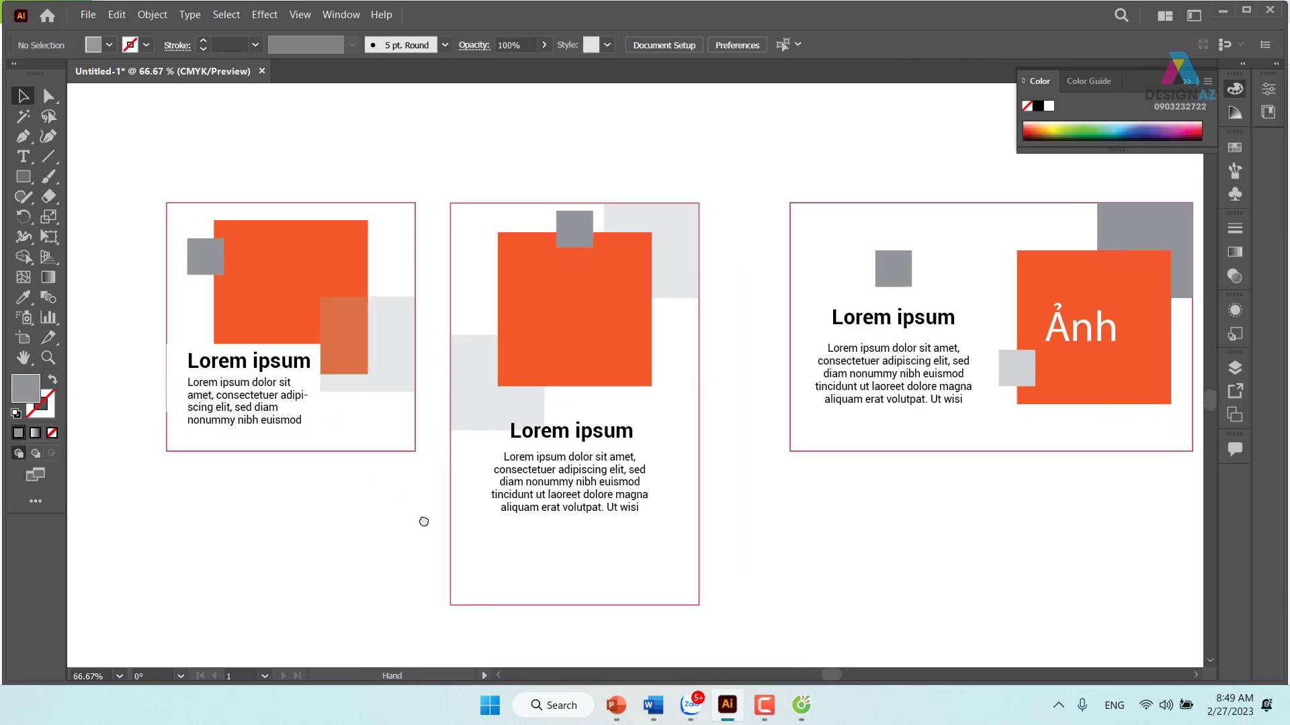
pyautogui.click(271, 370)
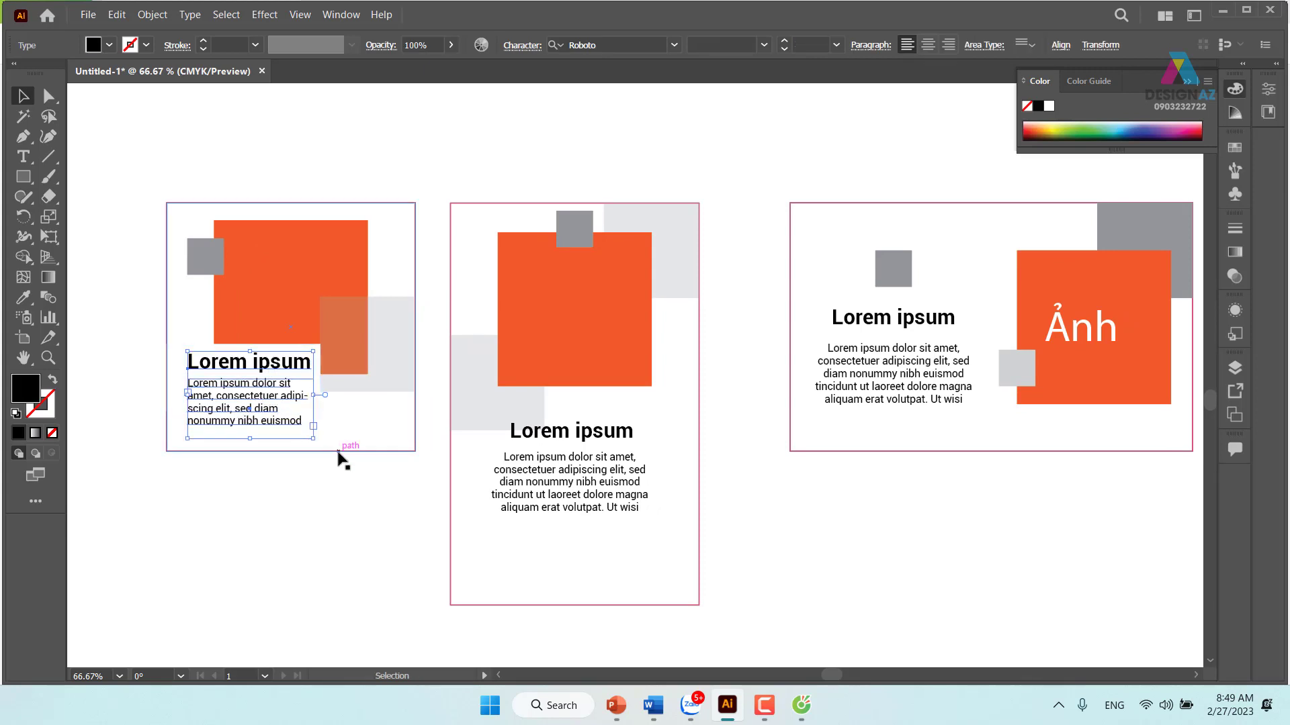
pyautogui.press('Down')
pyautogui.press('Down')
pyautogui.press('Down')
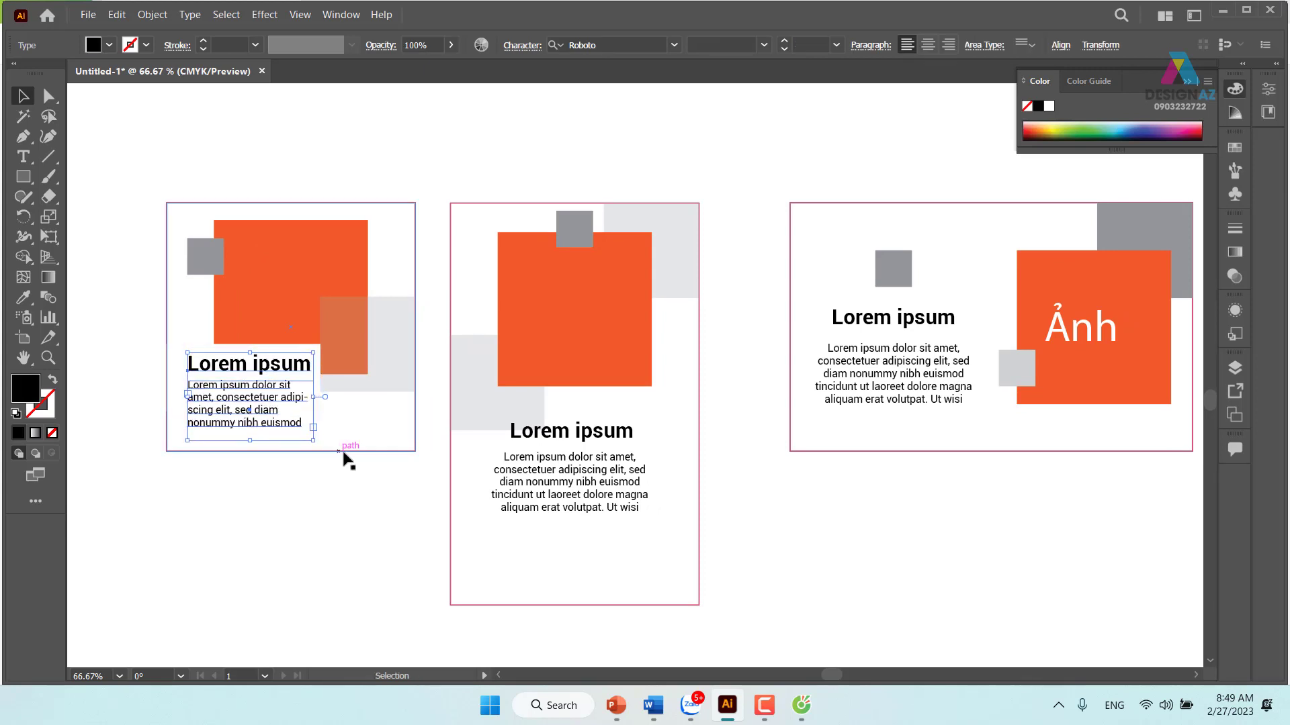
pyautogui.click(886, 543)
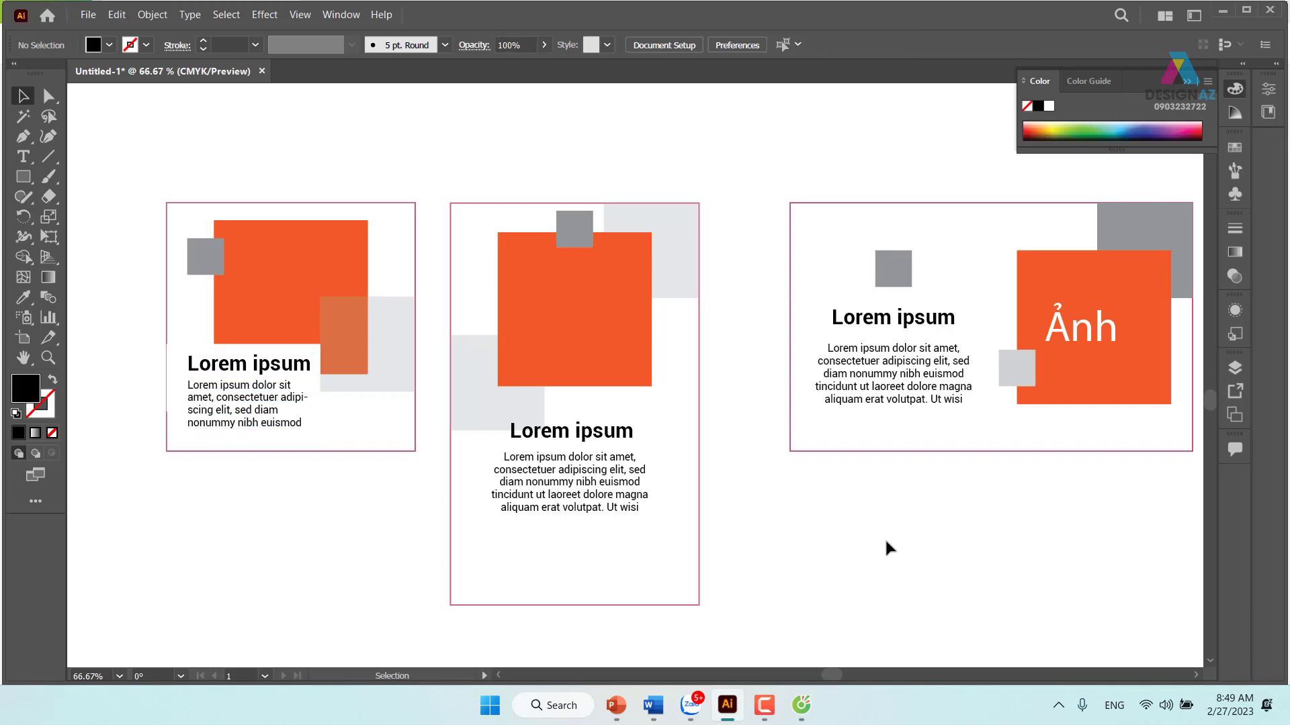
pyautogui.hotkey('ctrl', '-')
pyautogui.hotkey('ctrl', '-')
# After inspecting the landscape cards, duplicate the first card's frame straight down below it.
pyautogui.moveTo(1040, 515); pyautogui.dragTo(825, 510)
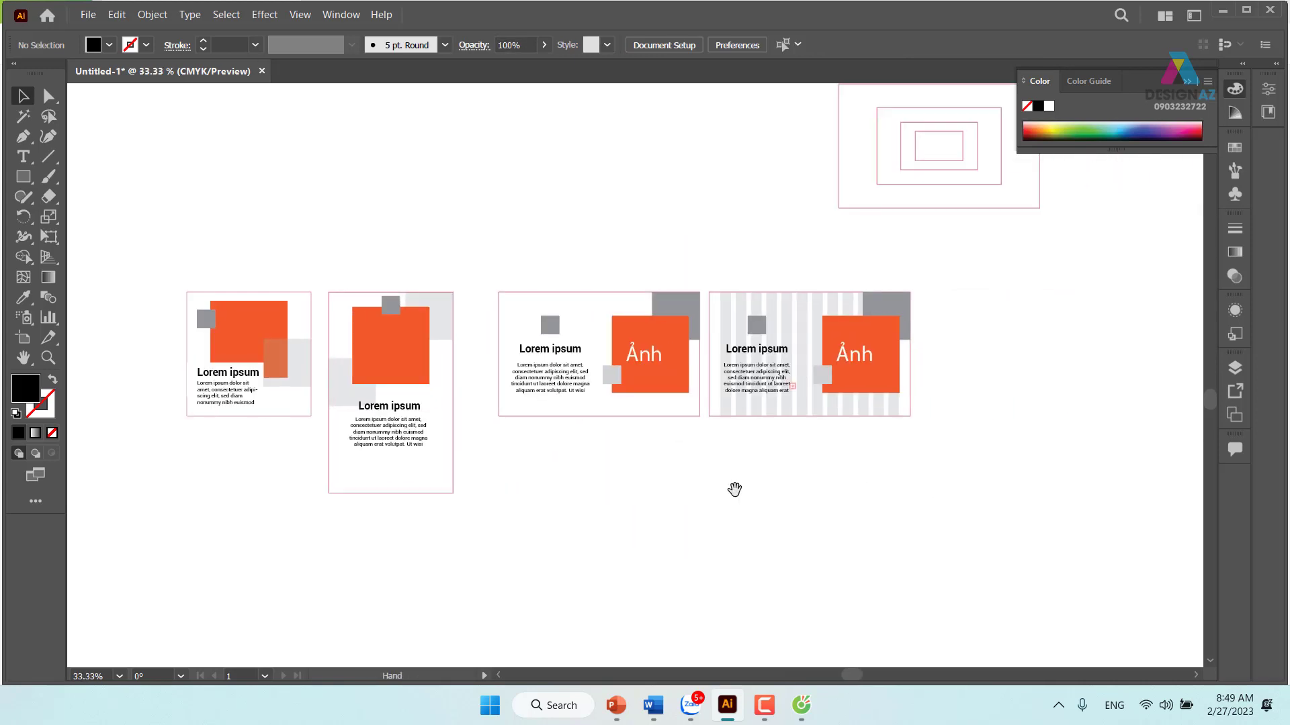
pyautogui.press('z')
pyautogui.moveTo(633, 346); pyautogui.dragTo(726, 431)
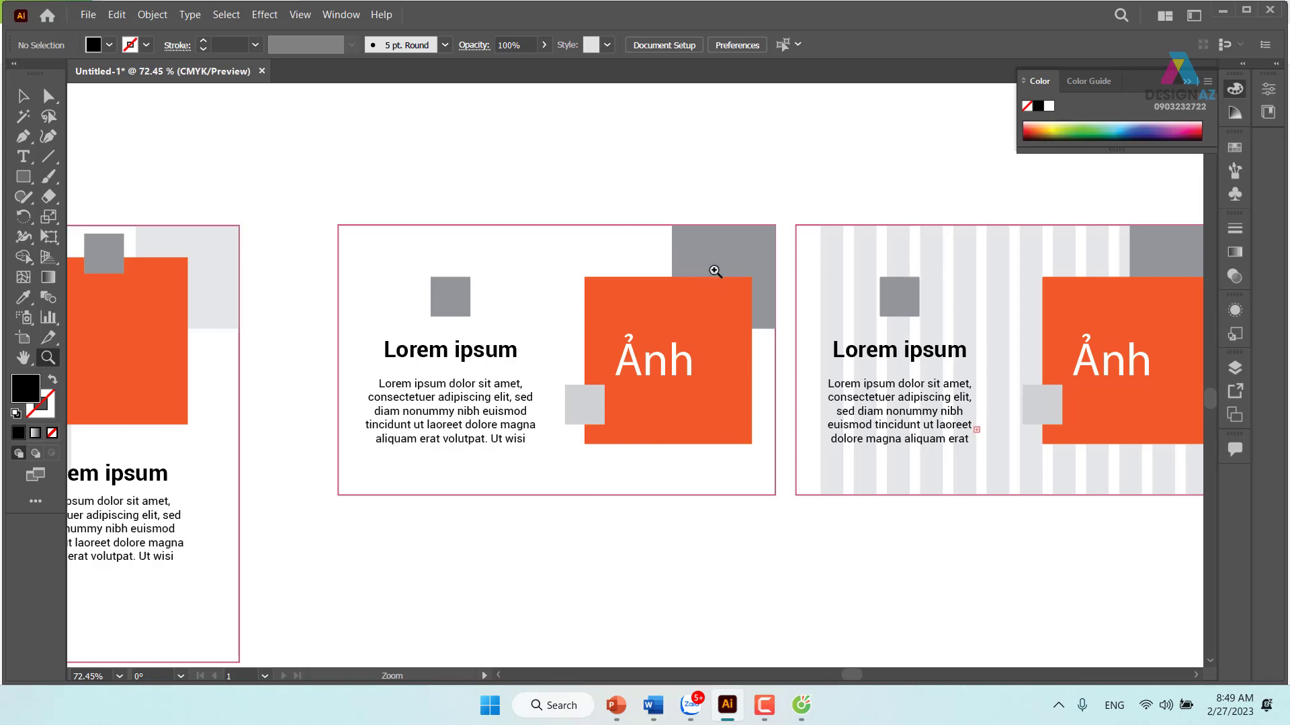
pyautogui.hscroll(2, 705, 269)
pyautogui.click(23, 97)
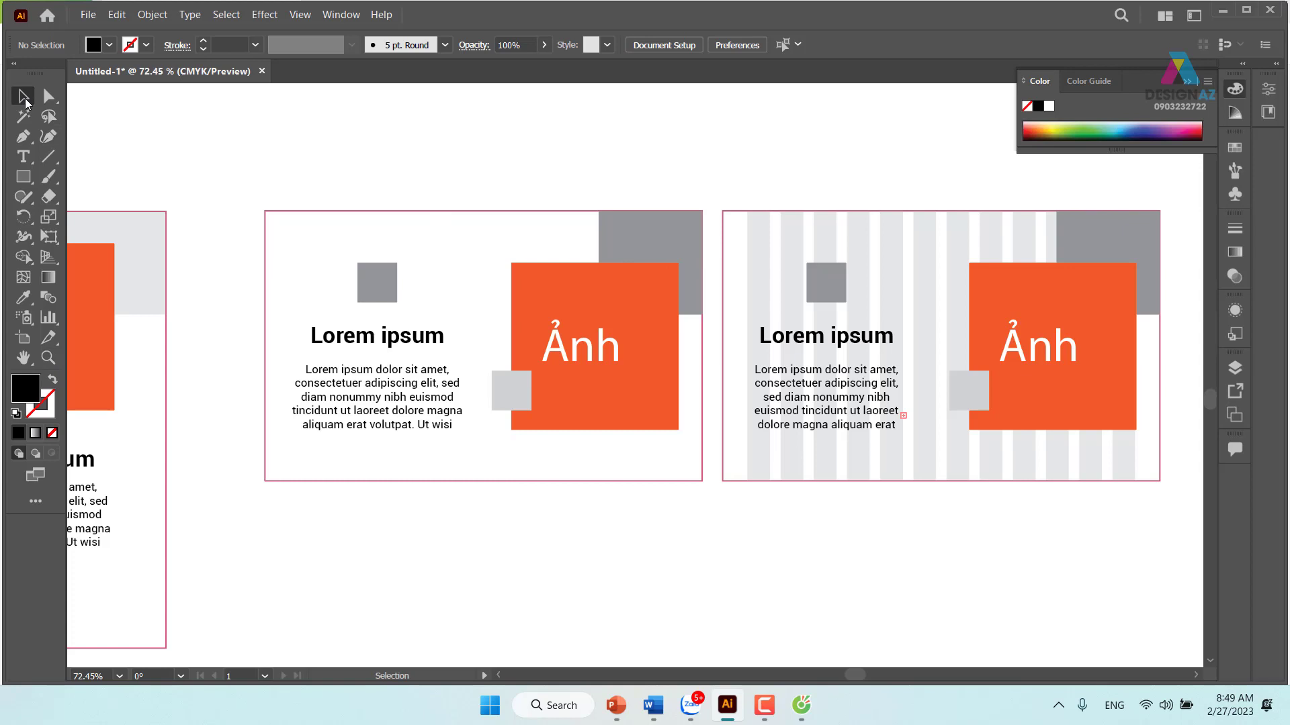
pyautogui.click(631, 235)
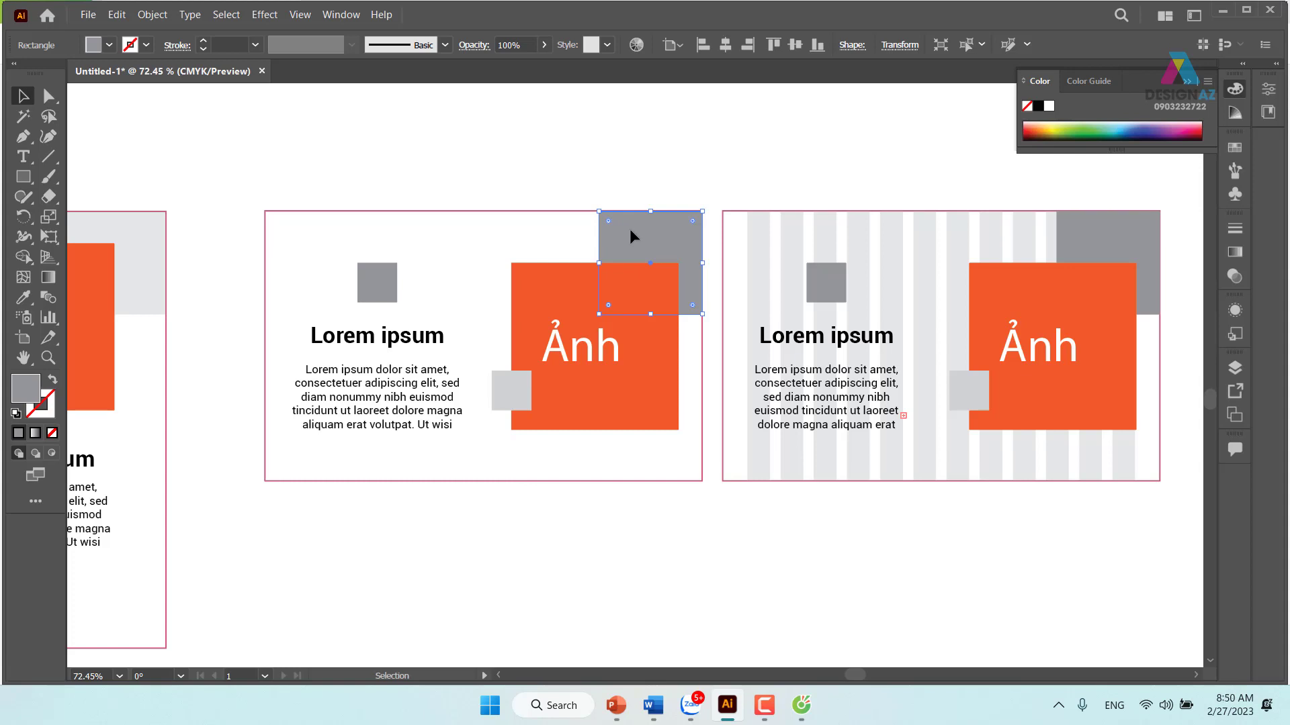
pyautogui.hotkey('ctrl', '-')
pyautogui.hotkey('ctrl', '-')
pyautogui.hotkey('ctrl', '-')
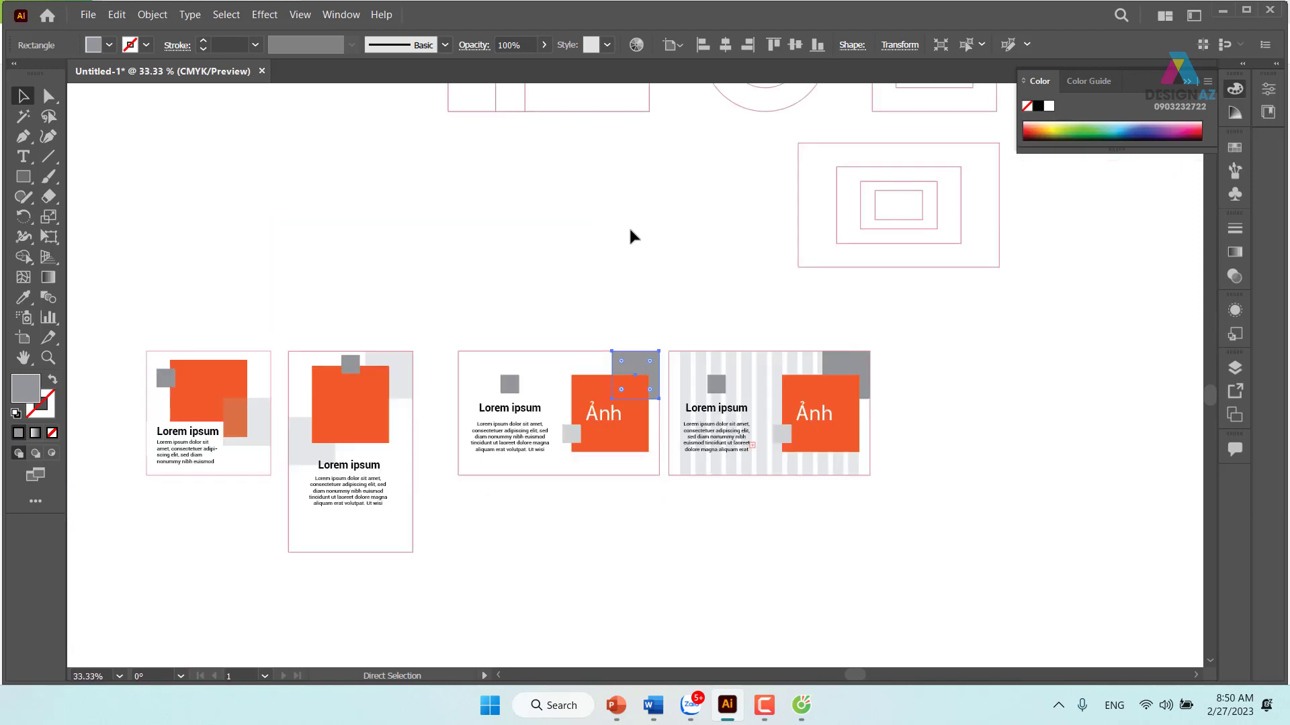
pyautogui.click(881, 419)
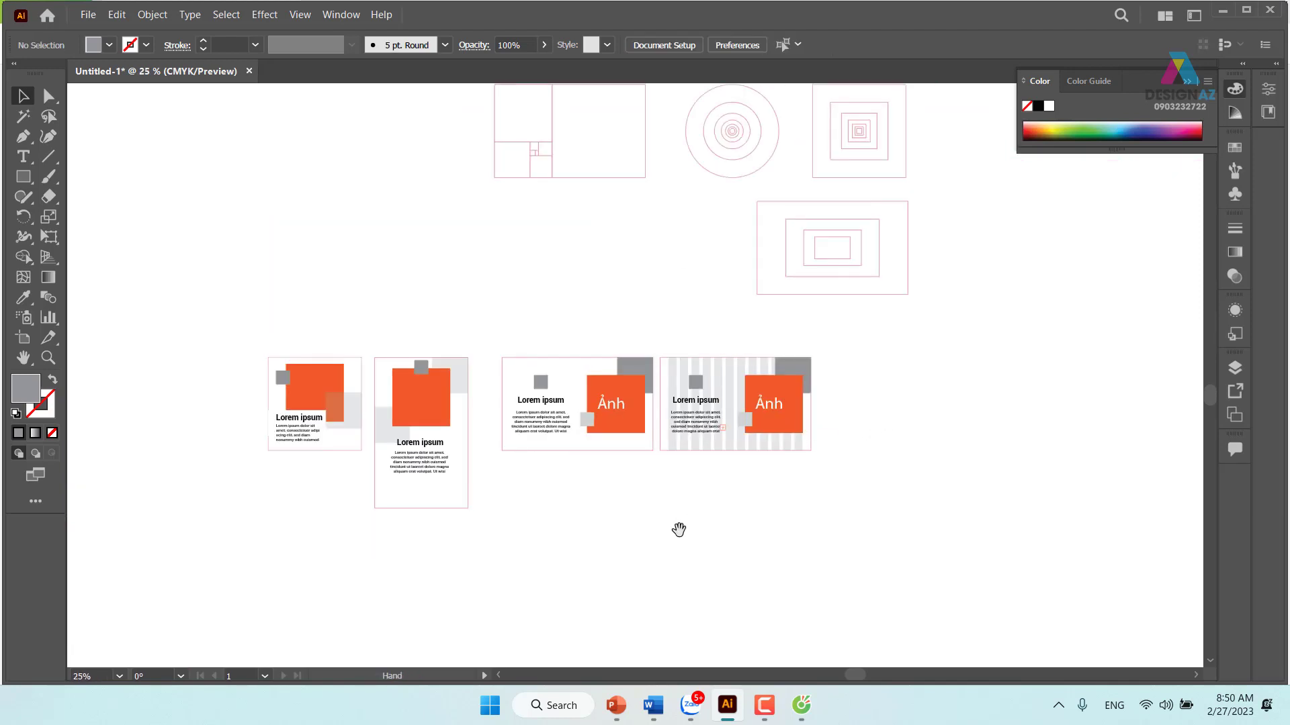
pyautogui.moveTo(680, 530); pyautogui.dragTo(684, 422)
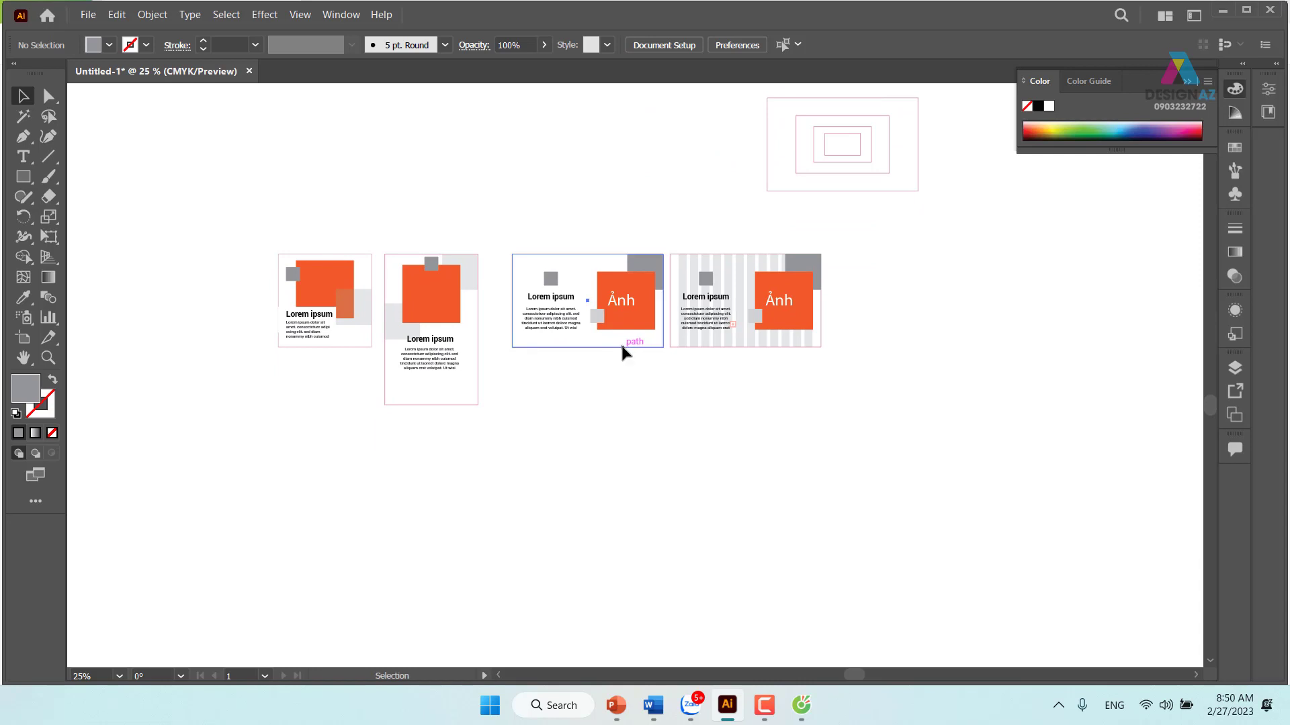
pyautogui.moveTo(620, 343); pyautogui.dragTo(613, 470)
# Make a proportional 61.8% scaled copy of the empty card frame.
pyautogui.press('z')
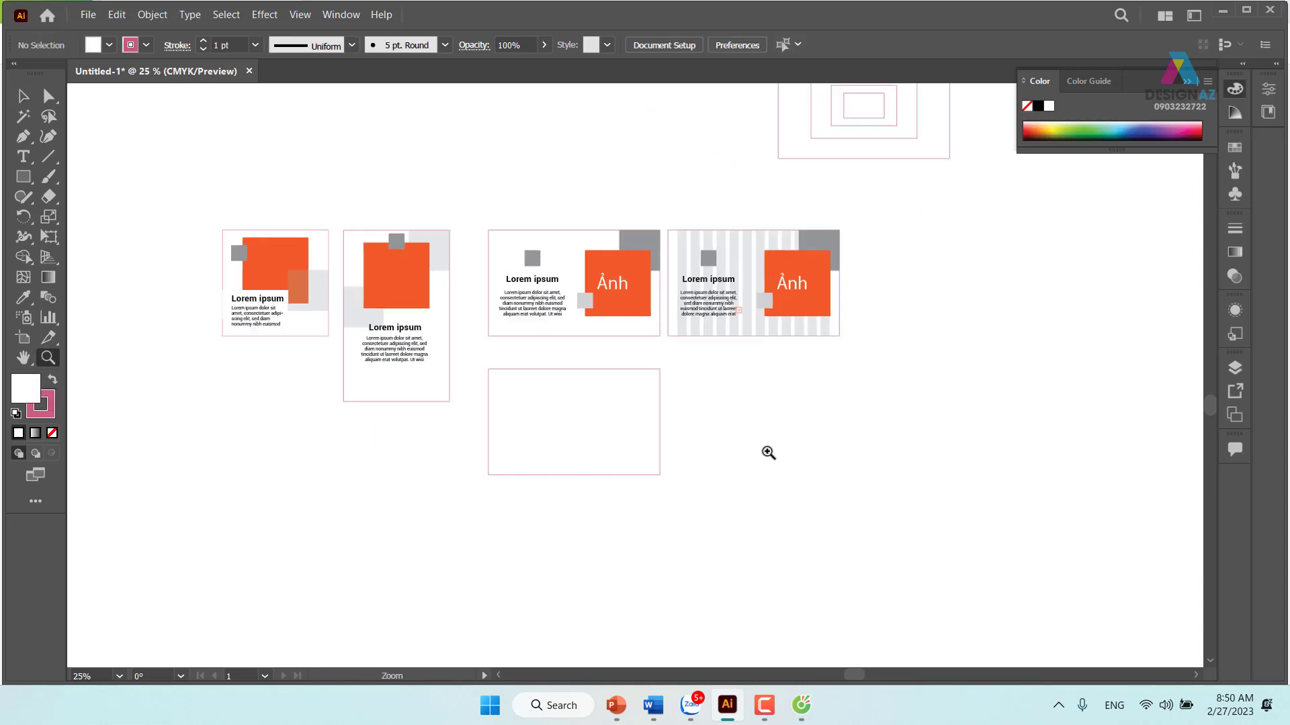
pyautogui.moveTo(769, 452); pyautogui.dragTo(743, 430)
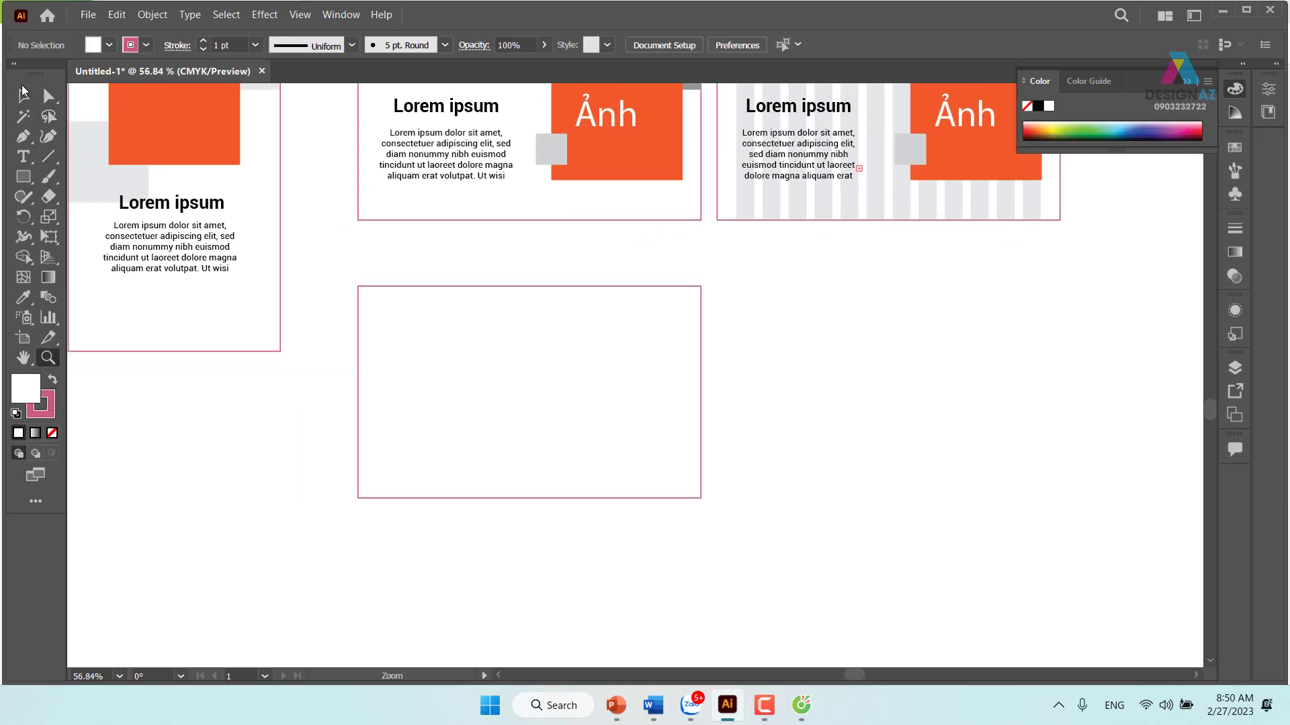
pyautogui.click(23, 96)
pyautogui.click(699, 403)
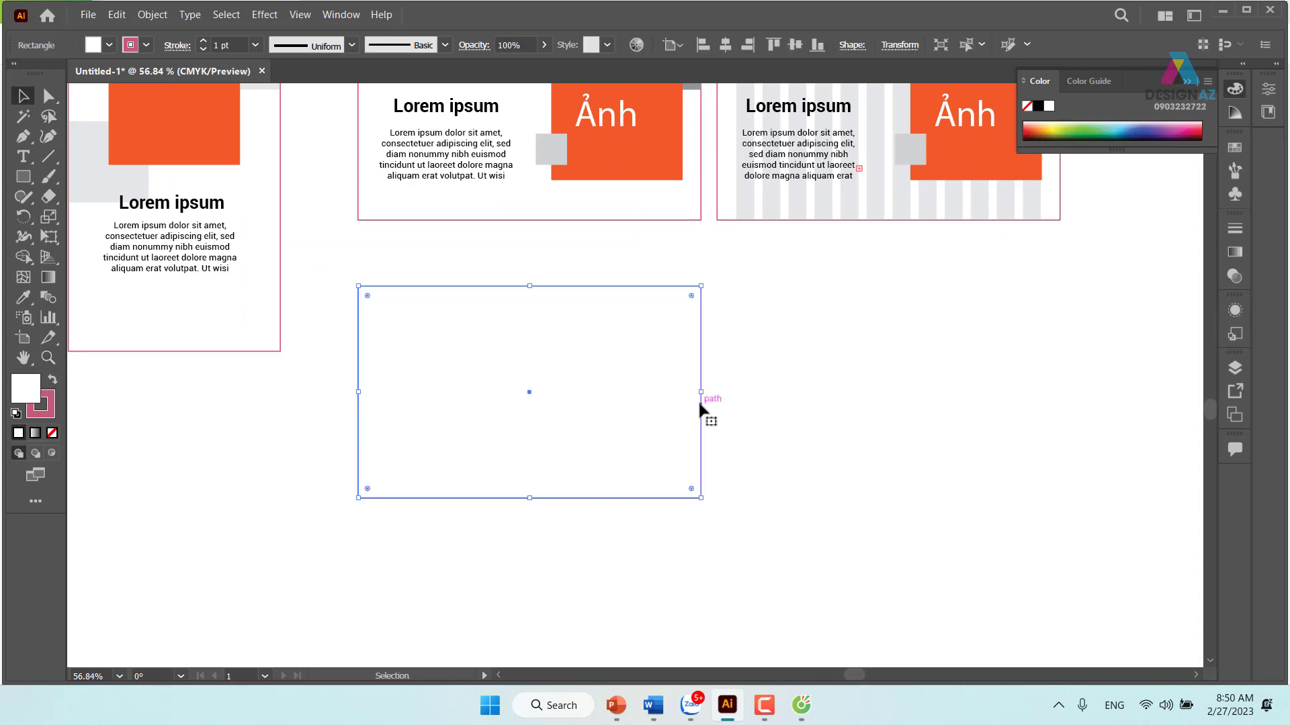
pyautogui.moveTo(766, 396); pyautogui.dragTo(830, 412)
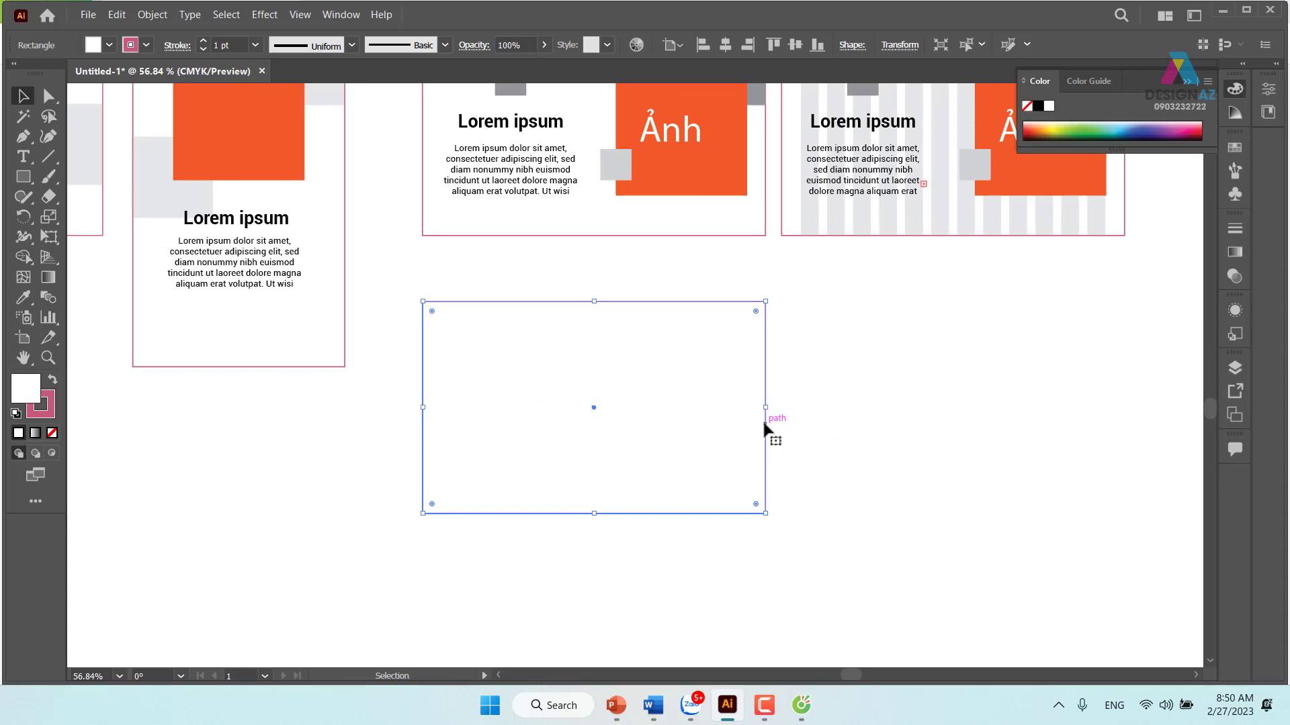
pyautogui.press('a')
pyautogui.press('v')
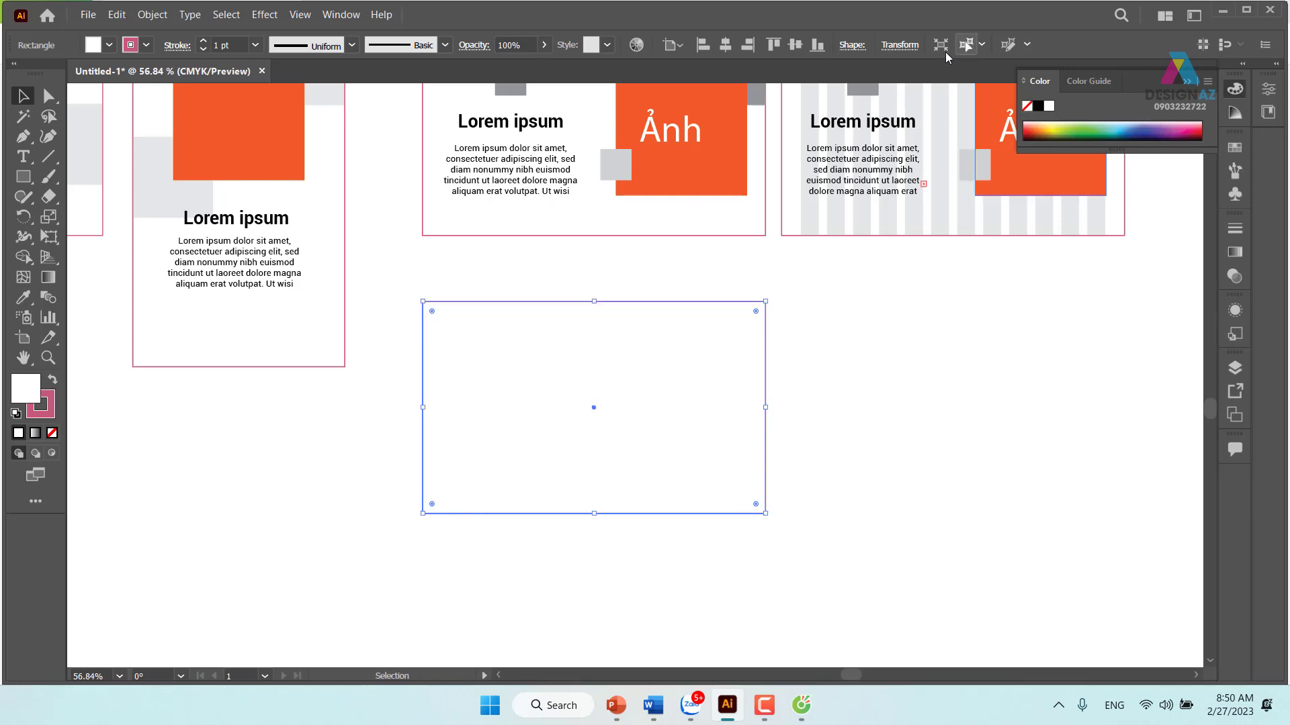
pyautogui.click(906, 46)
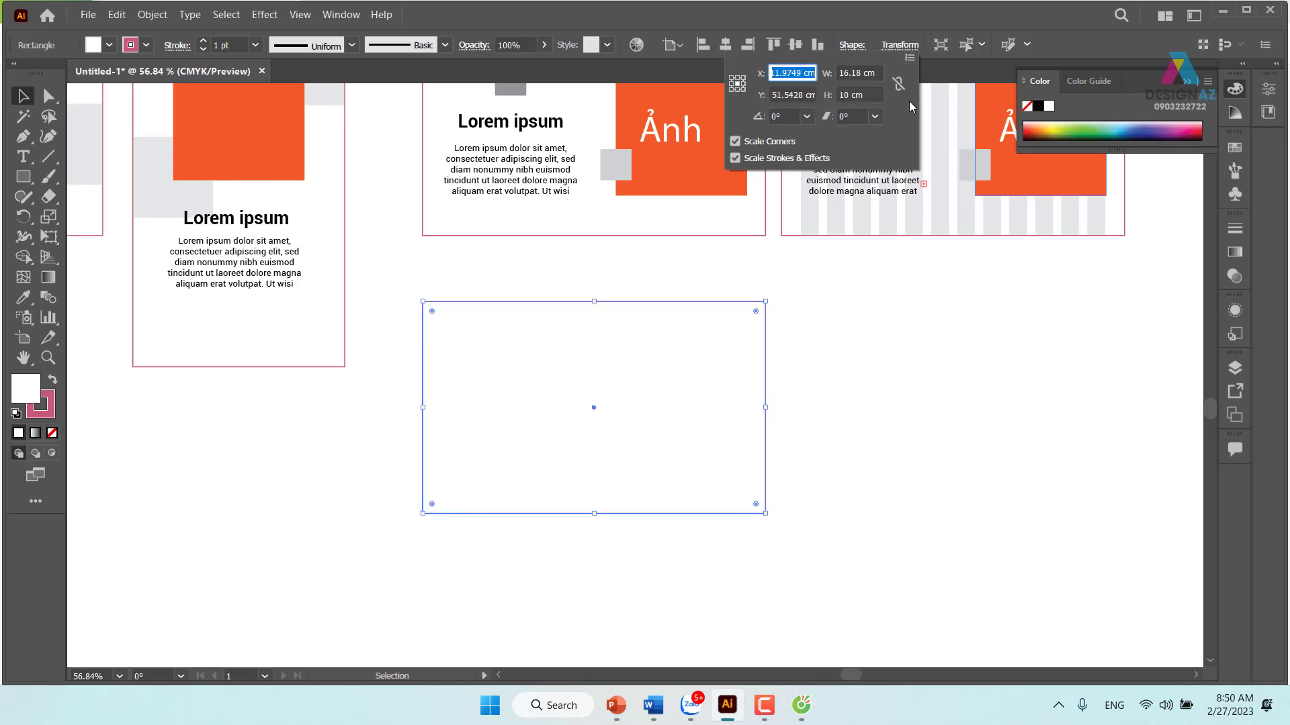
pyautogui.click(878, 73)
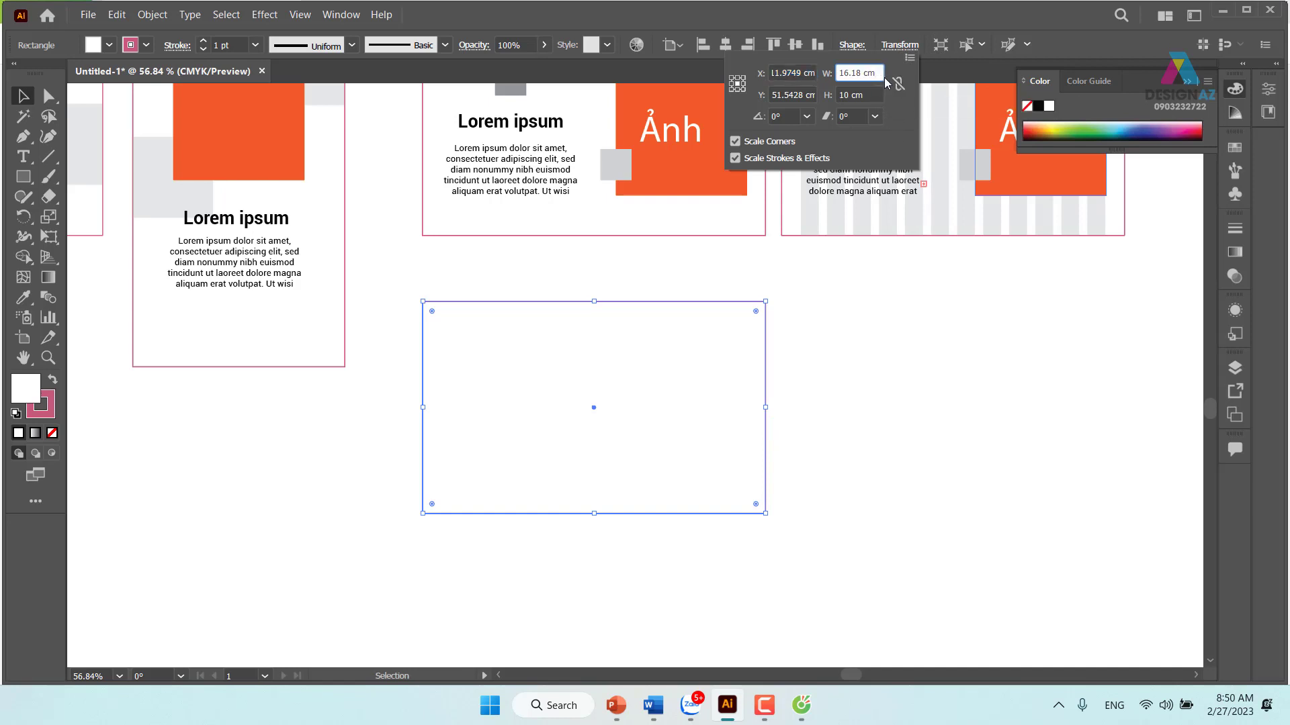
pyautogui.click(898, 83)
pyautogui.write('618')
pyautogui.press('Return')
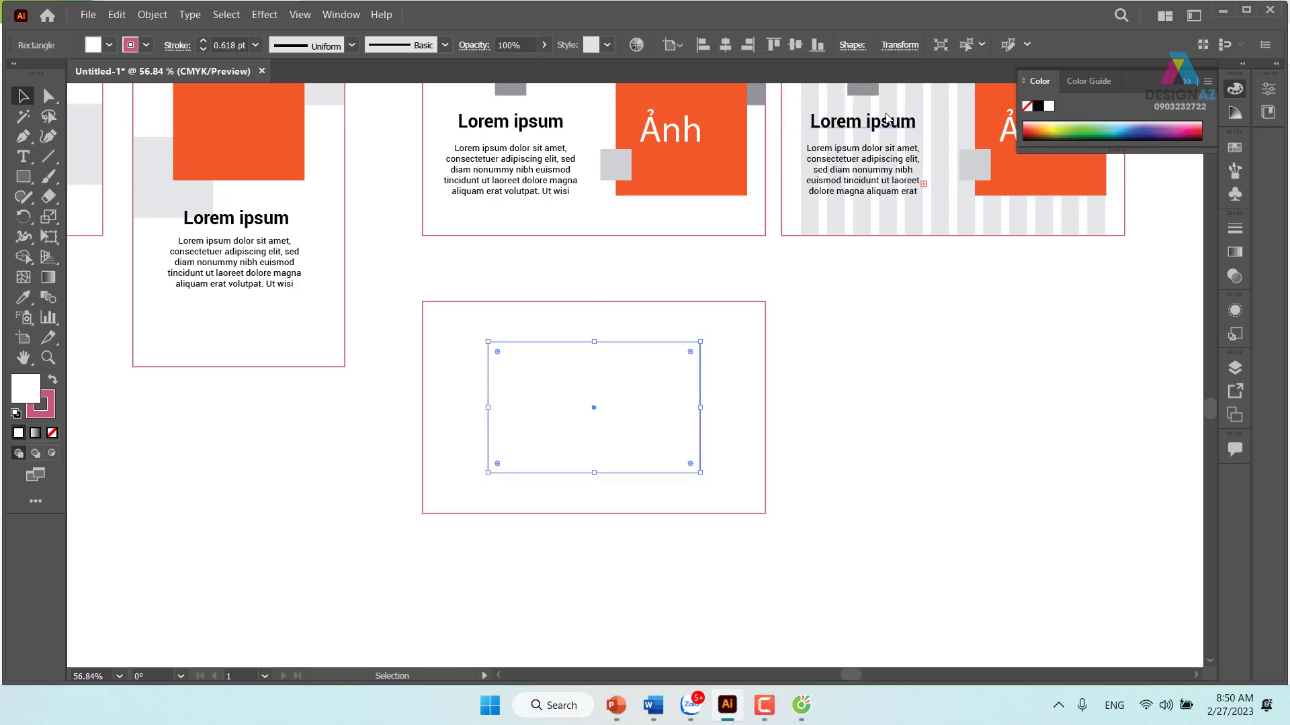
# Rotate the smaller copy 90° upright and snap it to the frame's top-left edge.
pyautogui.click(722, 445)
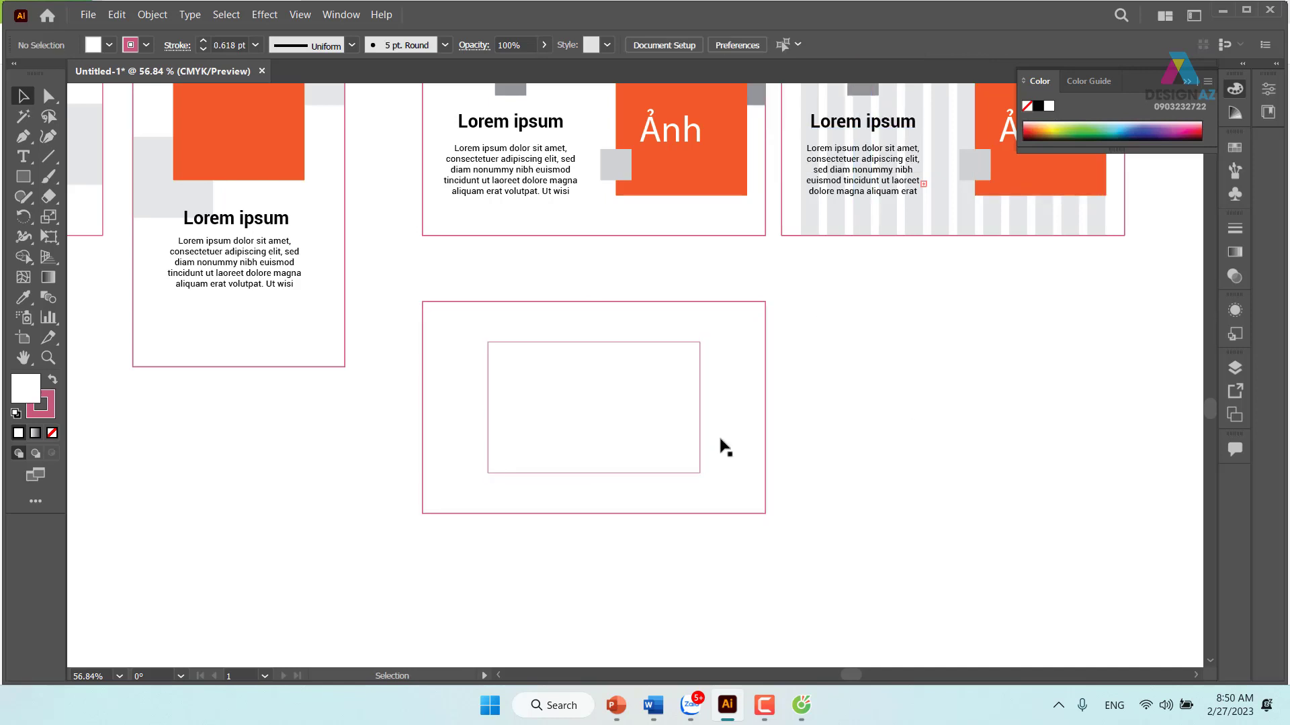
pyautogui.click(664, 447)
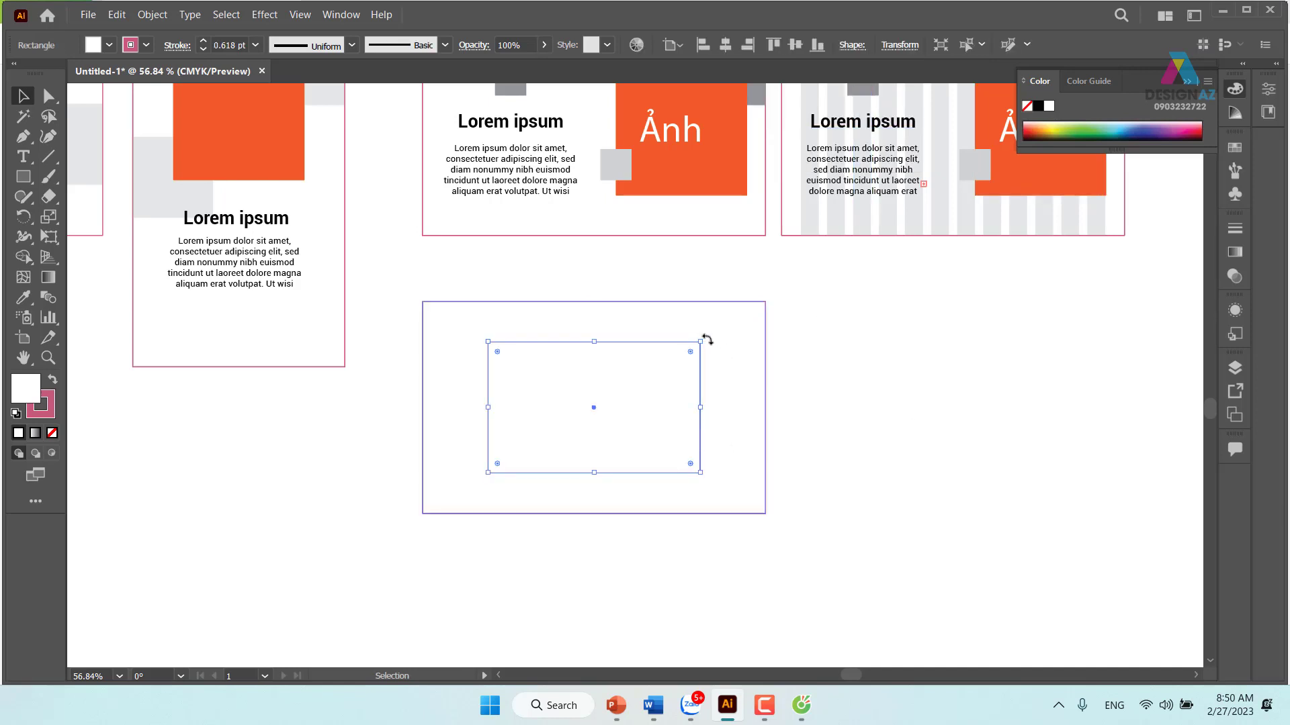
pyautogui.moveTo(707, 339)
pyautogui.mouseDown()
pyautogui.moveTo(639, 460)
pyautogui.moveTo(520, 438)
pyautogui.mouseUp()
pyautogui.click(889, 430)
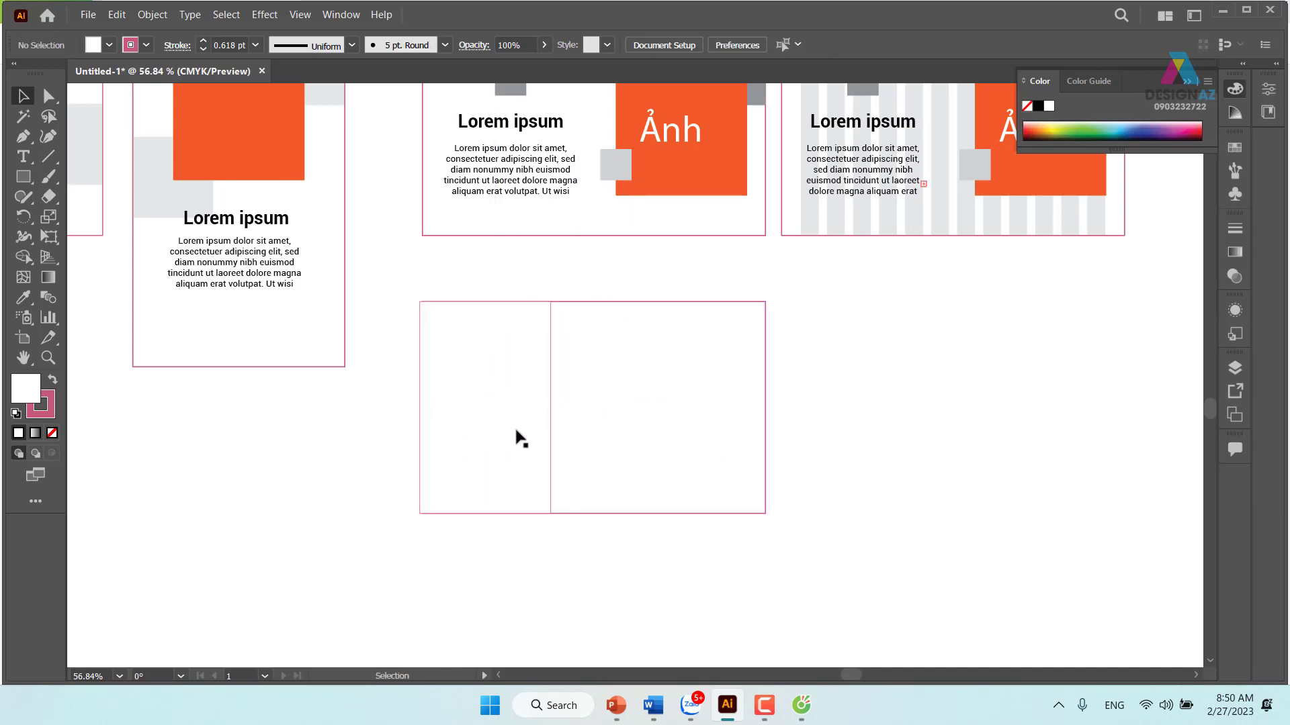
pyautogui.moveTo(594, 445); pyautogui.dragTo(554, 448)
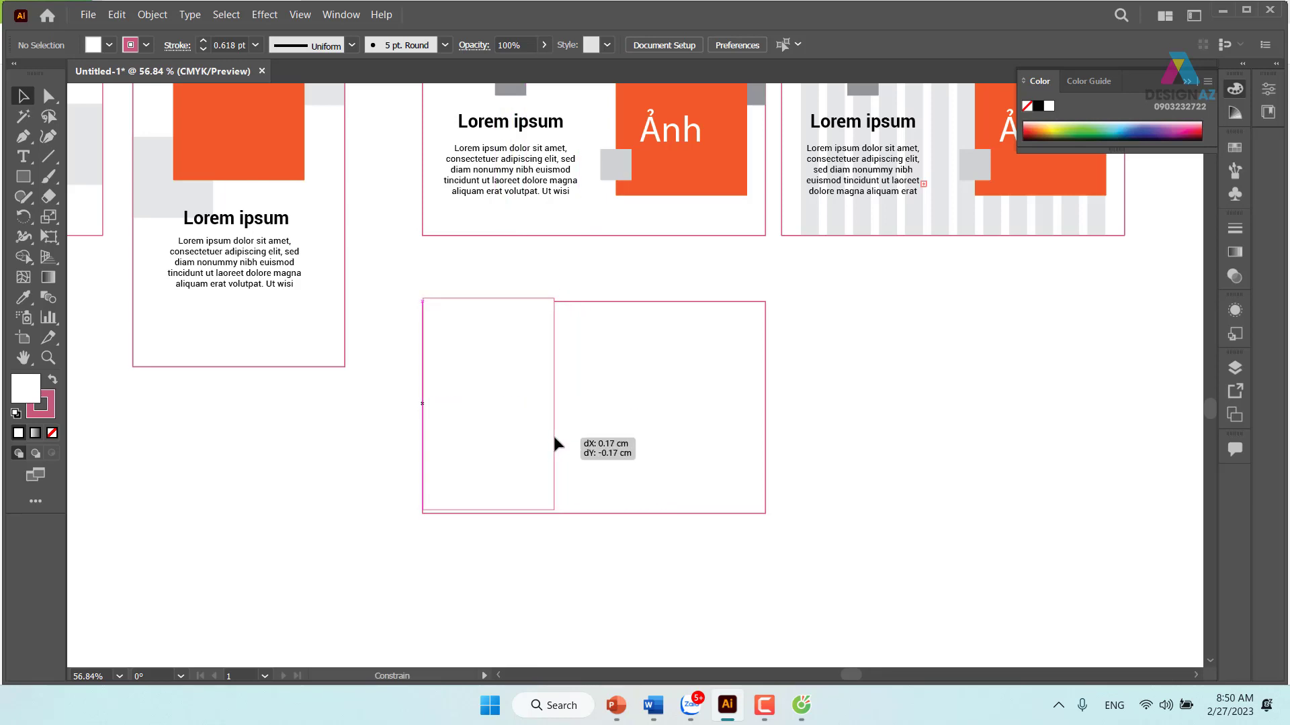
pyautogui.moveTo(553, 448); pyautogui.dragTo(565, 450)
pyautogui.click(972, 479)
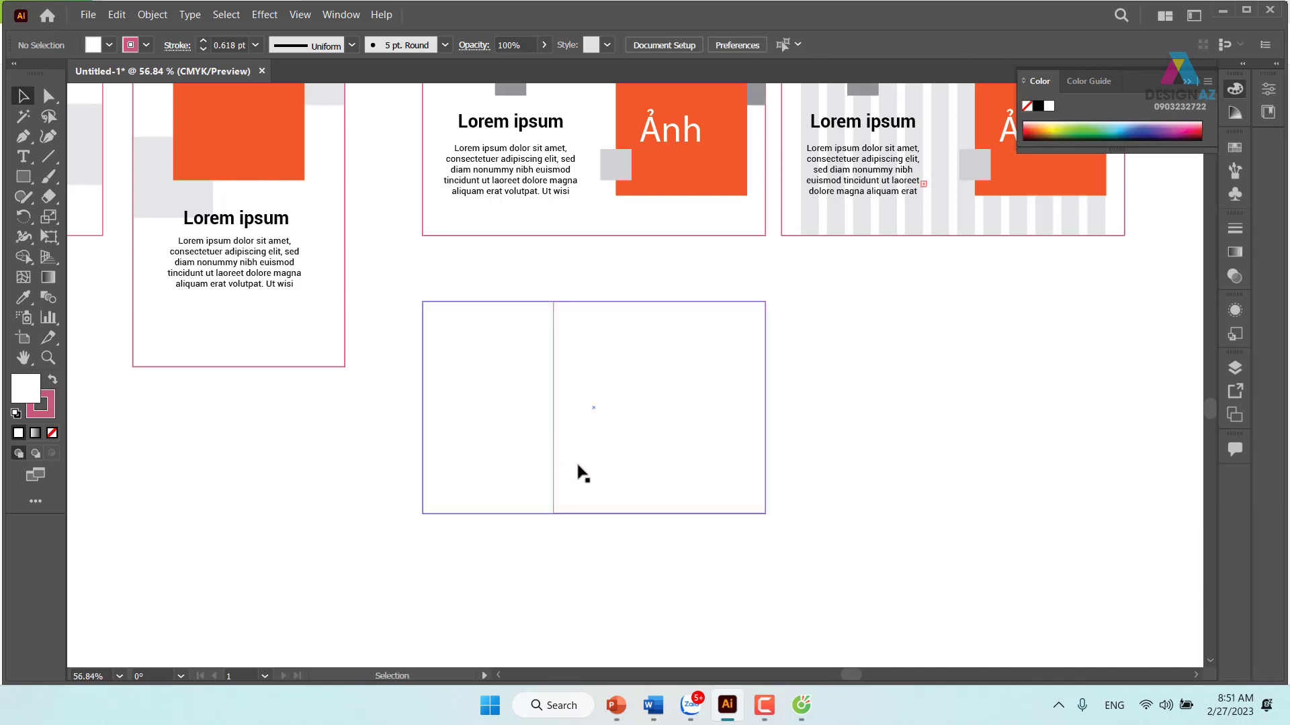
# Fill the card's outer frame with the navy swatch.
pyautogui.hotkey('ctrl', '+')
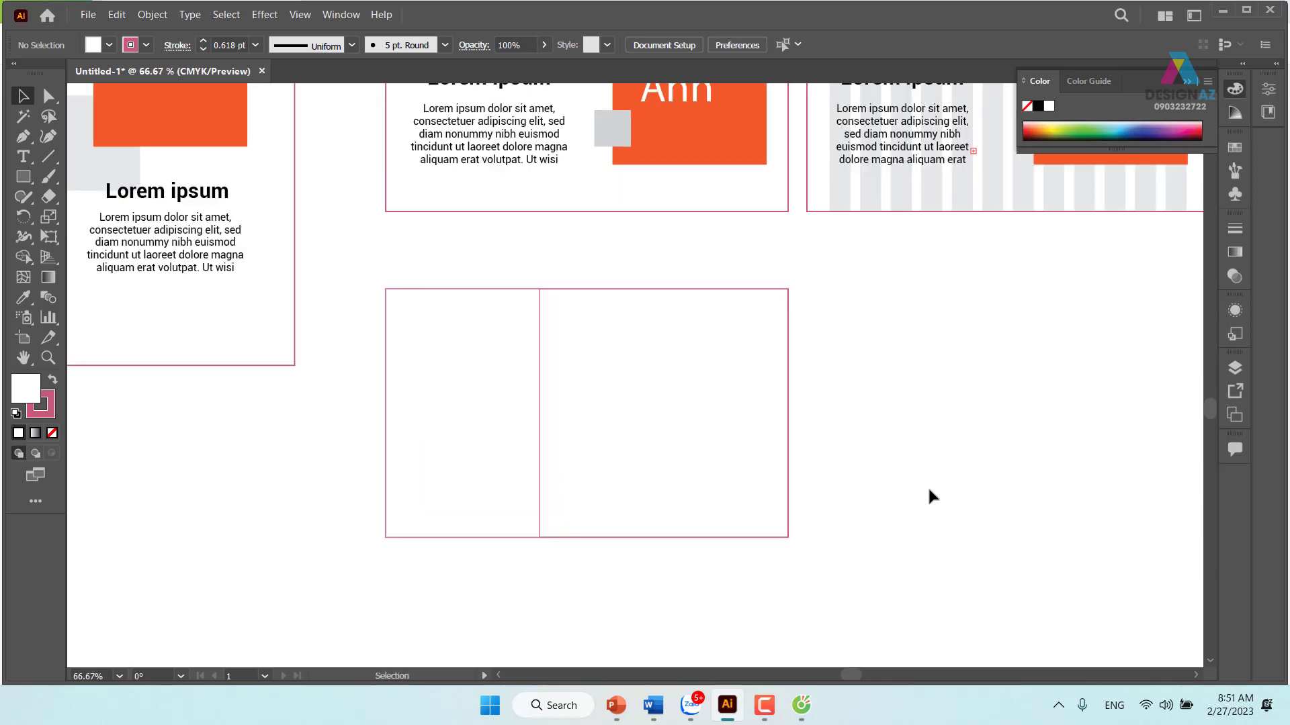
pyautogui.scroll(-1, 763, 452)
pyautogui.hscroll(1, 762, 452)
pyautogui.moveTo(766, 334); pyautogui.dragTo(692, 400)
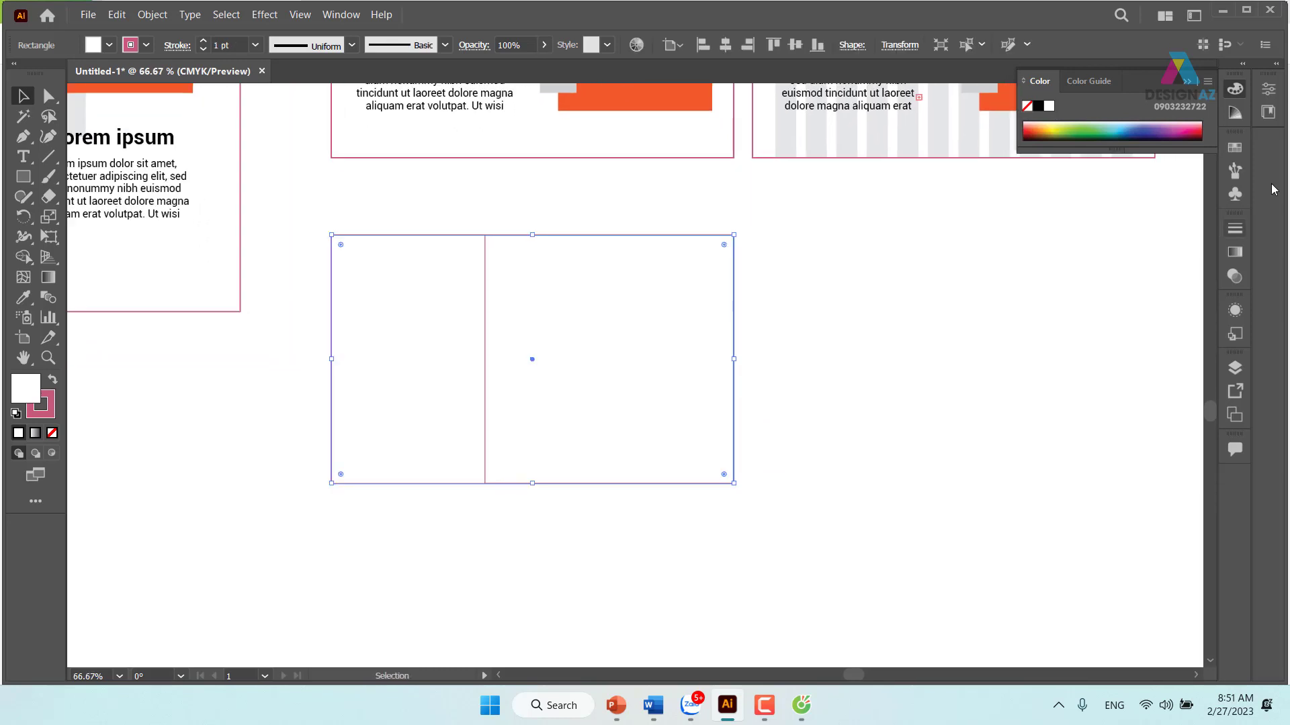
pyautogui.click(1235, 147)
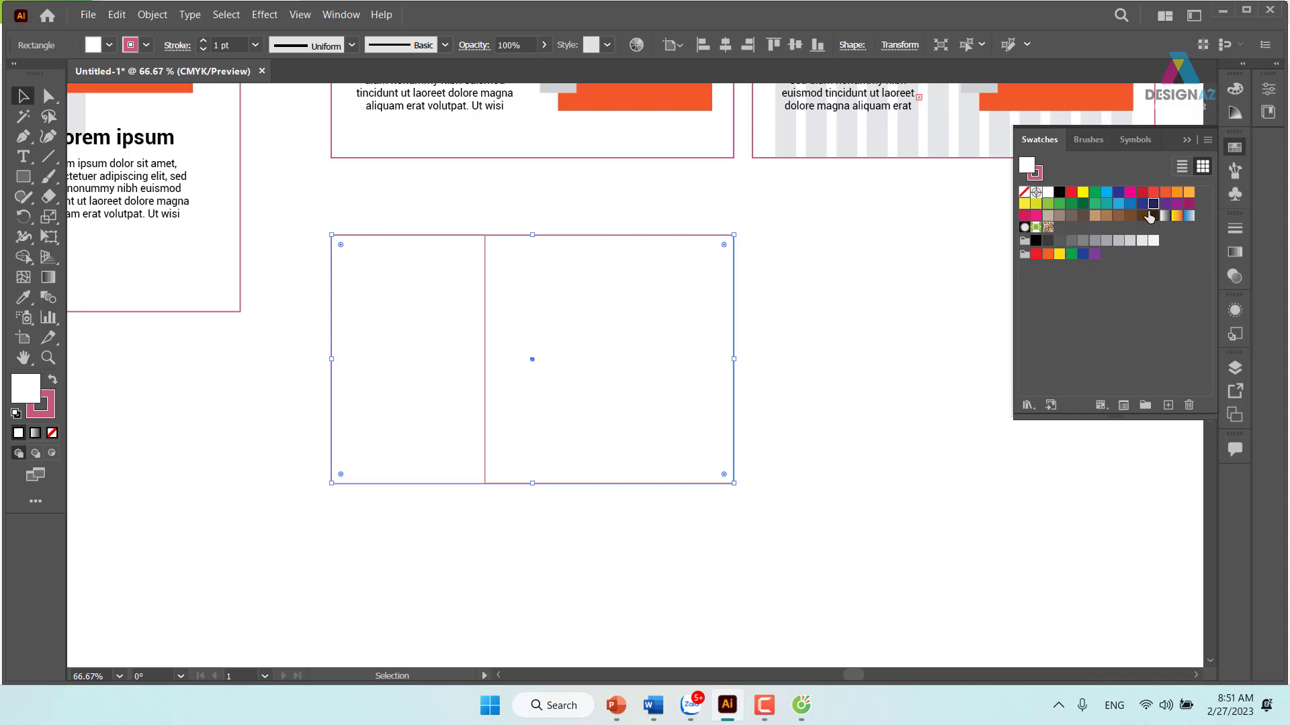
pyautogui.click(1150, 209)
pyautogui.scroll(-1, 795, 420)
pyautogui.hscroll(-1, 795, 421)
# Draw a large circle over the tall white rectangle with the Ellipse tool.
pyautogui.click(451, 386)
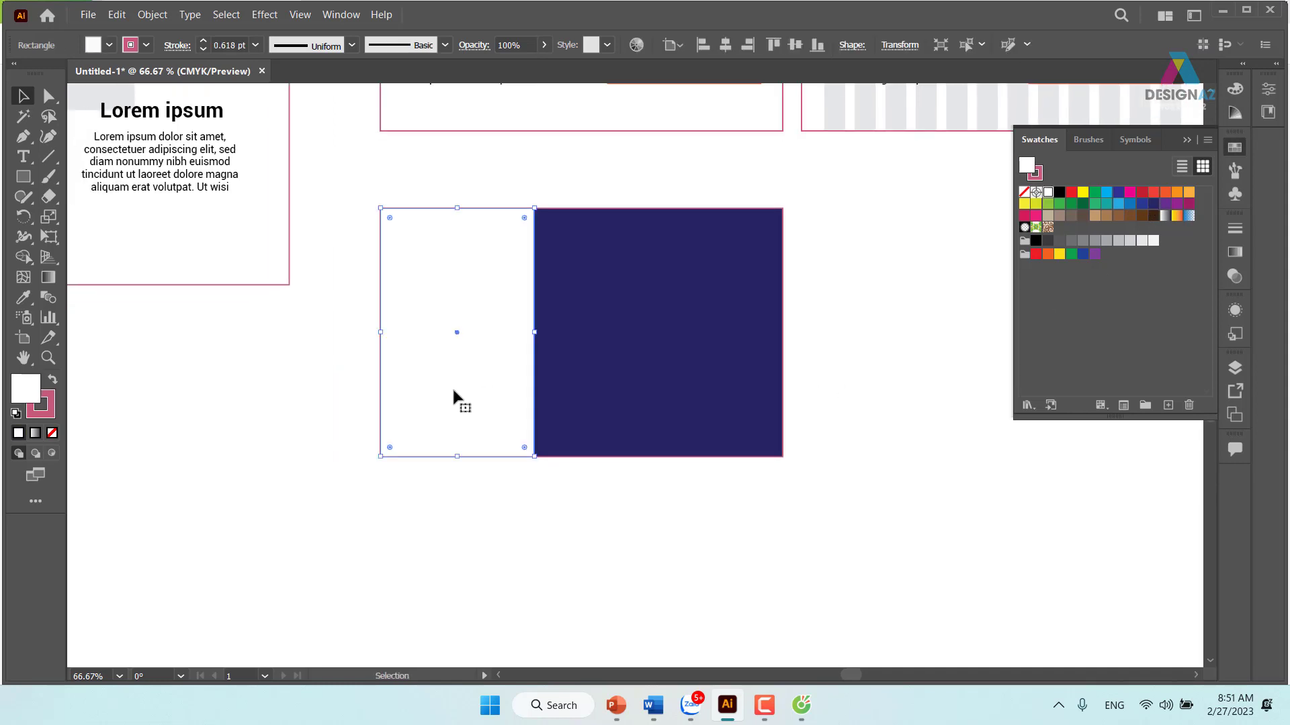
pyautogui.click(30, 178)
pyautogui.moveTo(417, 329); pyautogui.dragTo(517, 505)
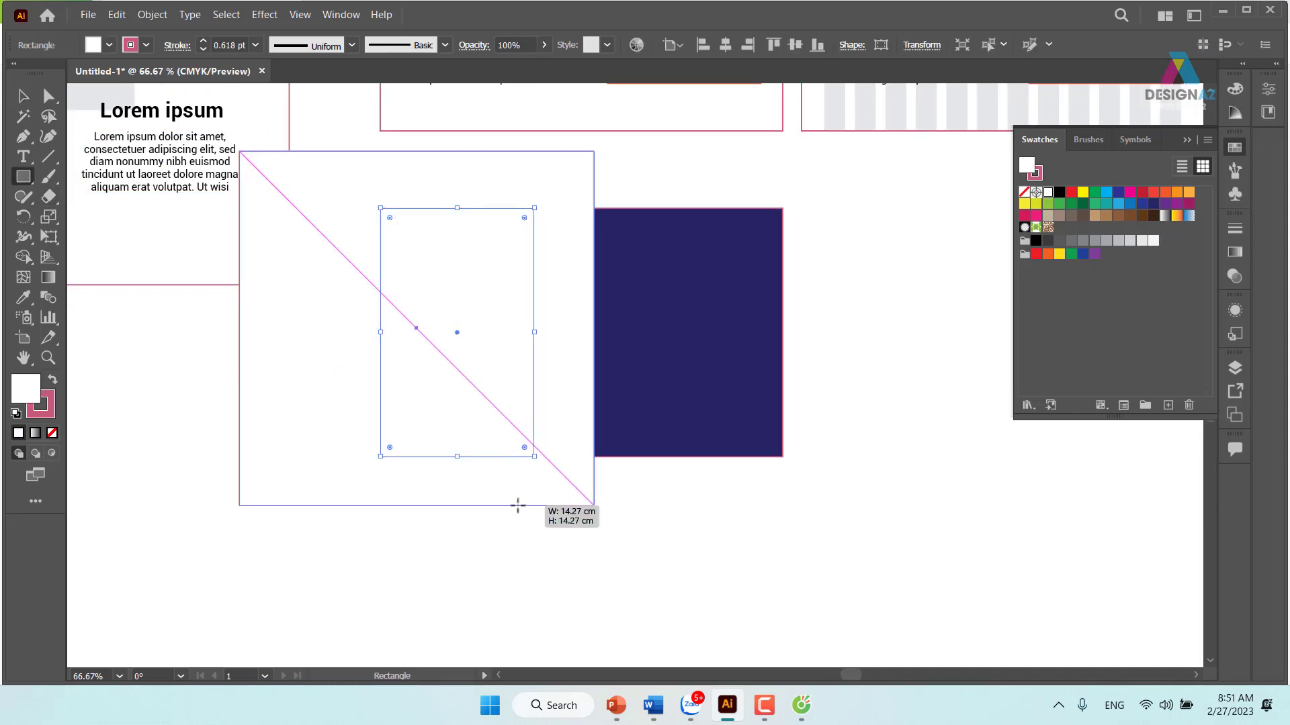
pyautogui.press('Escape')
pyautogui.rightClick(25, 180)
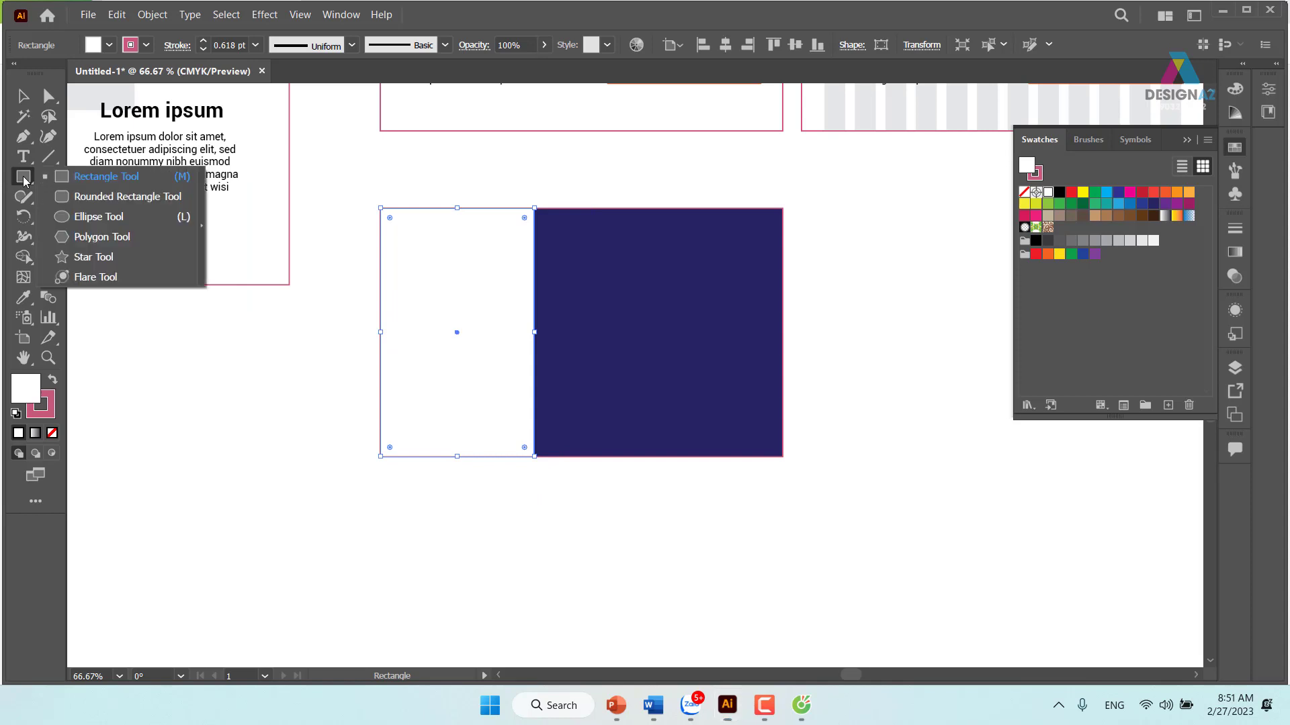
pyautogui.click(71, 224)
pyautogui.moveTo(244, 148)
pyautogui.mouseDown()
pyautogui.moveTo(481, 445)
pyautogui.moveTo(473, 434)
pyautogui.moveTo(452, 454)
pyautogui.mouseUp()
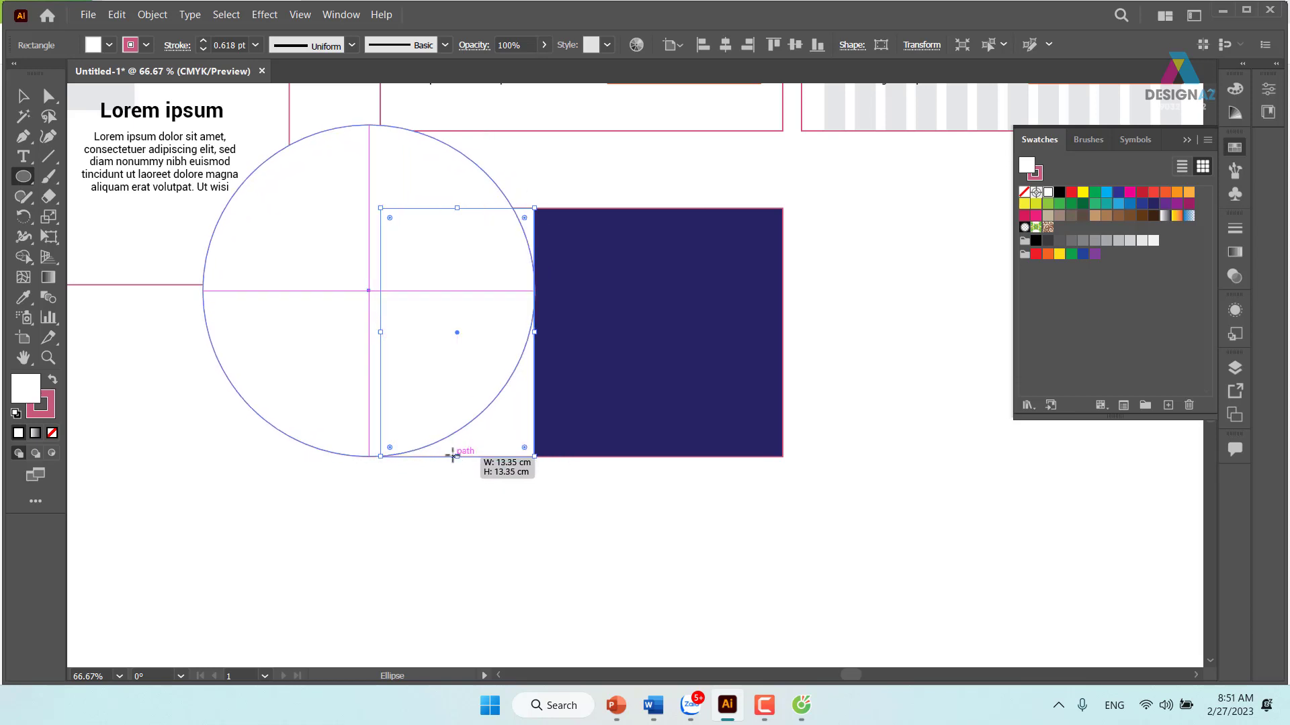
pyautogui.moveTo(451, 452); pyautogui.dragTo(452, 445)
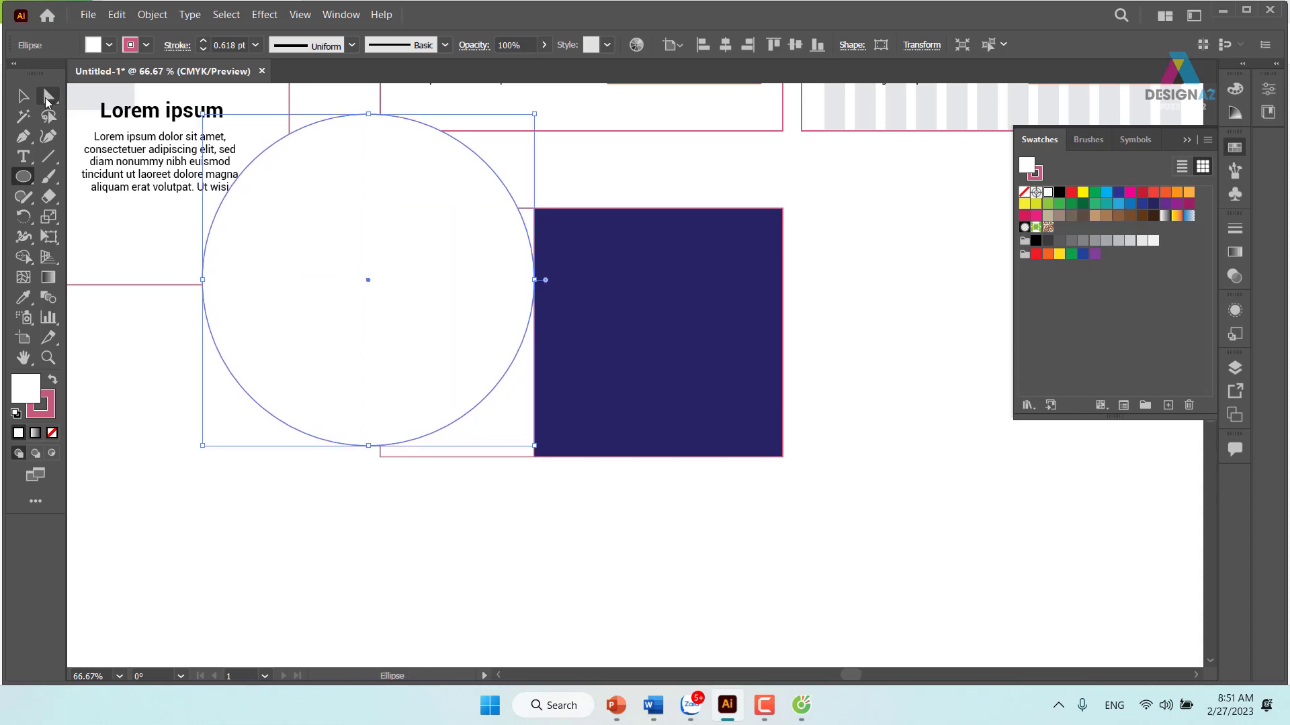
# Enlarge the circle slightly, nudge it left, and set its fill to None.
pyautogui.press('v')
pyautogui.moveTo(534, 447); pyautogui.dragTo(552, 463)
pyautogui.moveTo(507, 379); pyautogui.dragTo(490, 388)
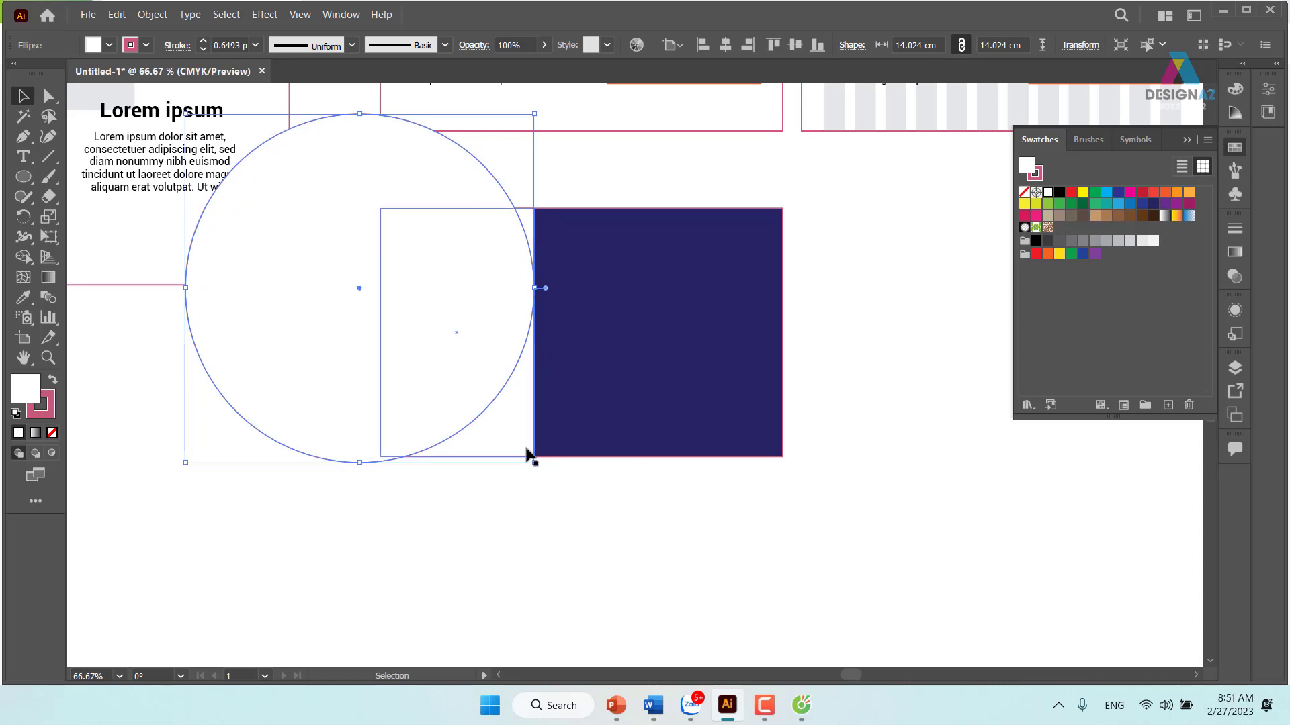
pyautogui.click(52, 433)
pyautogui.click(591, 619)
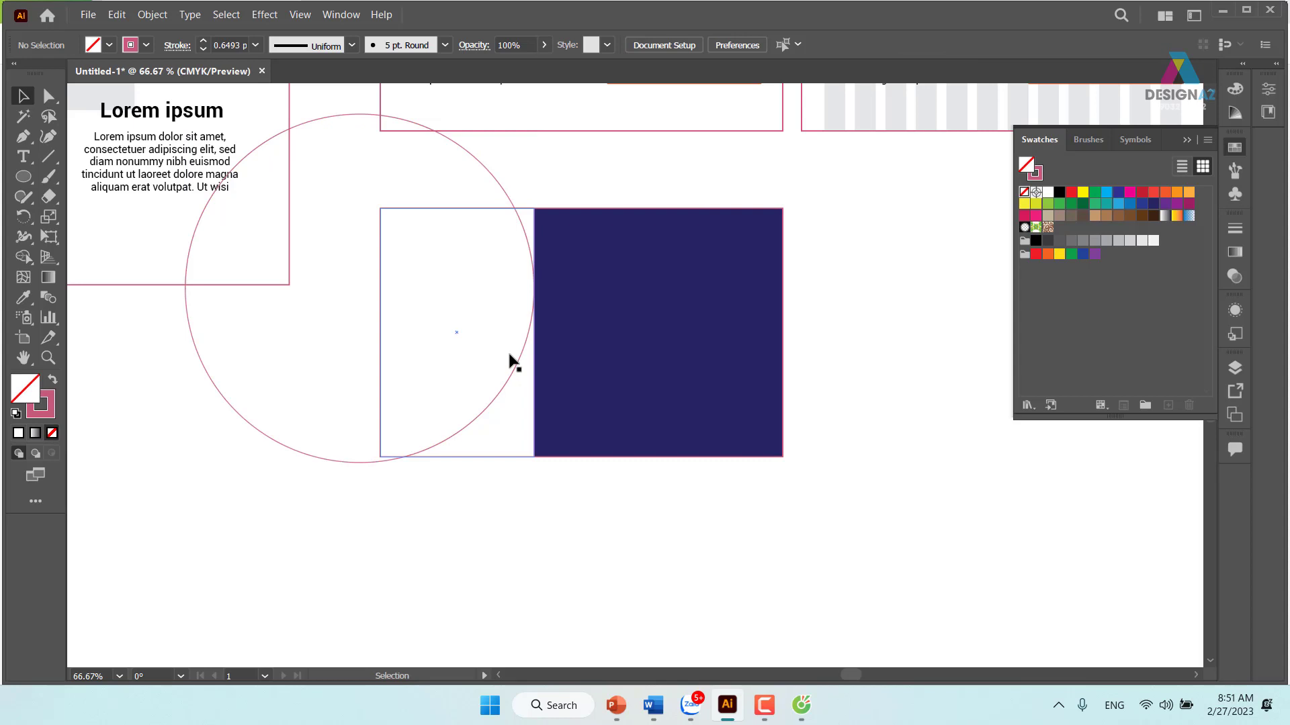
# Draw two progressively larger circle outlines around the first circle, reaching into the navy square.
pyautogui.hscroll(2, 437, 415)
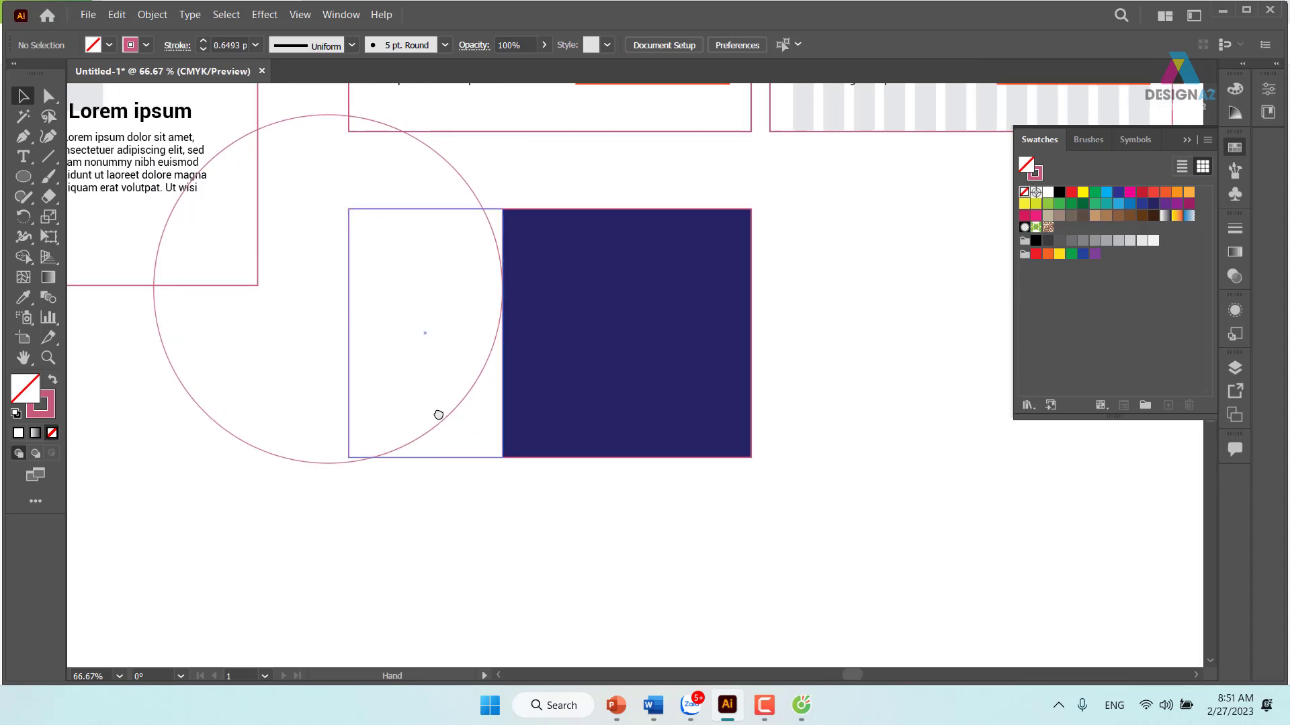
pyautogui.click(23, 176)
pyautogui.moveTo(105, 96); pyautogui.dragTo(528, 451)
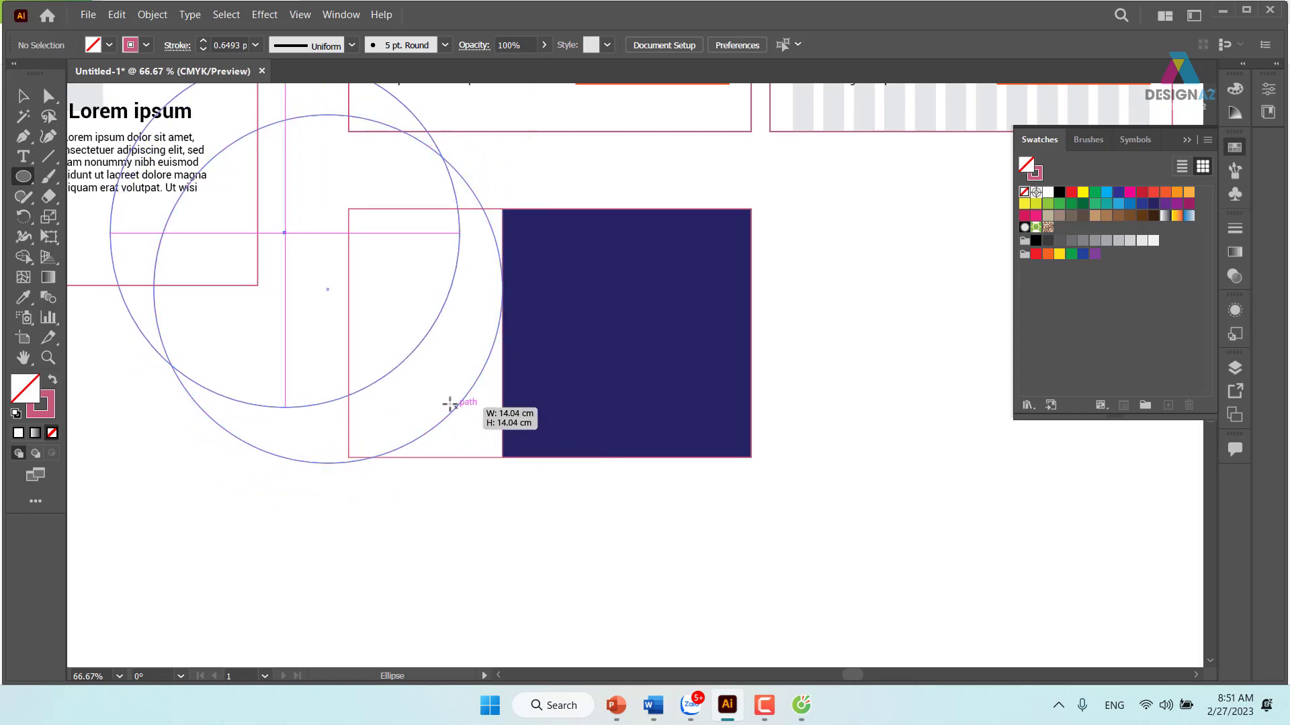
pyautogui.moveTo(528, 450)
pyautogui.mouseDown()
pyautogui.moveTo(530, 476)
pyautogui.moveTo(514, 463)
pyautogui.mouseUp()
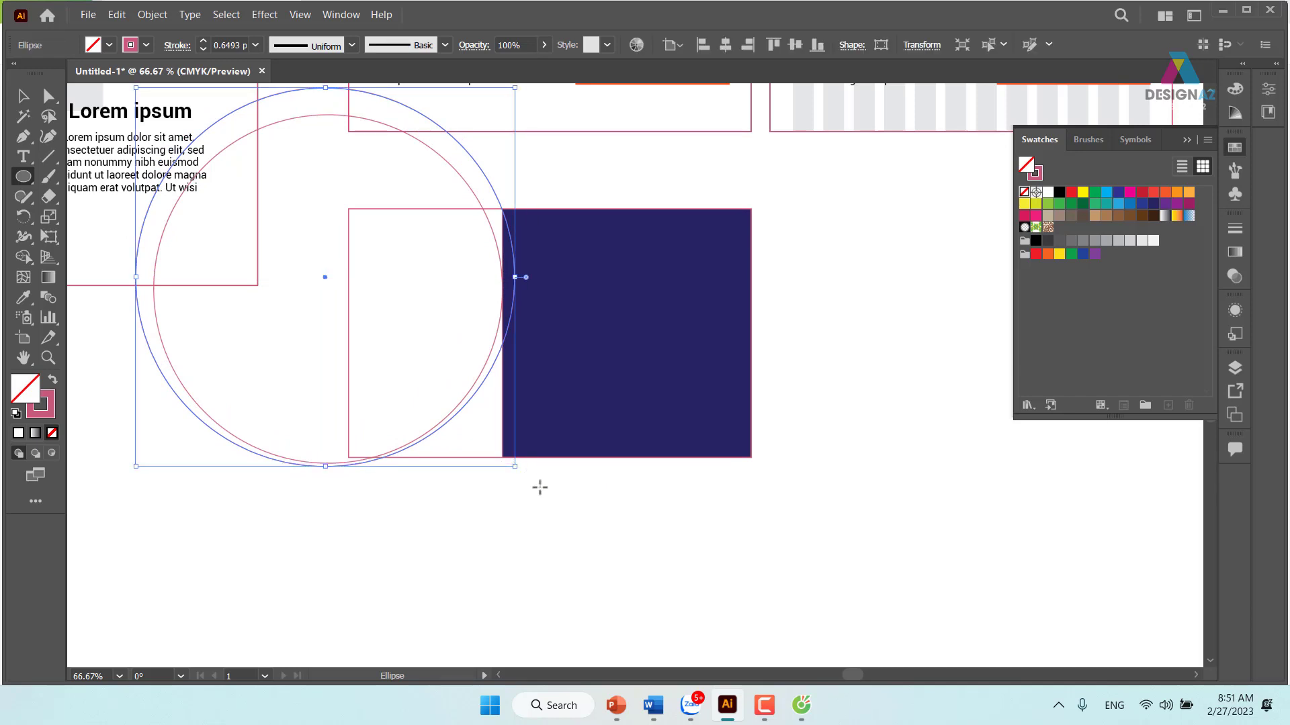
pyautogui.moveTo(543, 392); pyautogui.dragTo(609, 437)
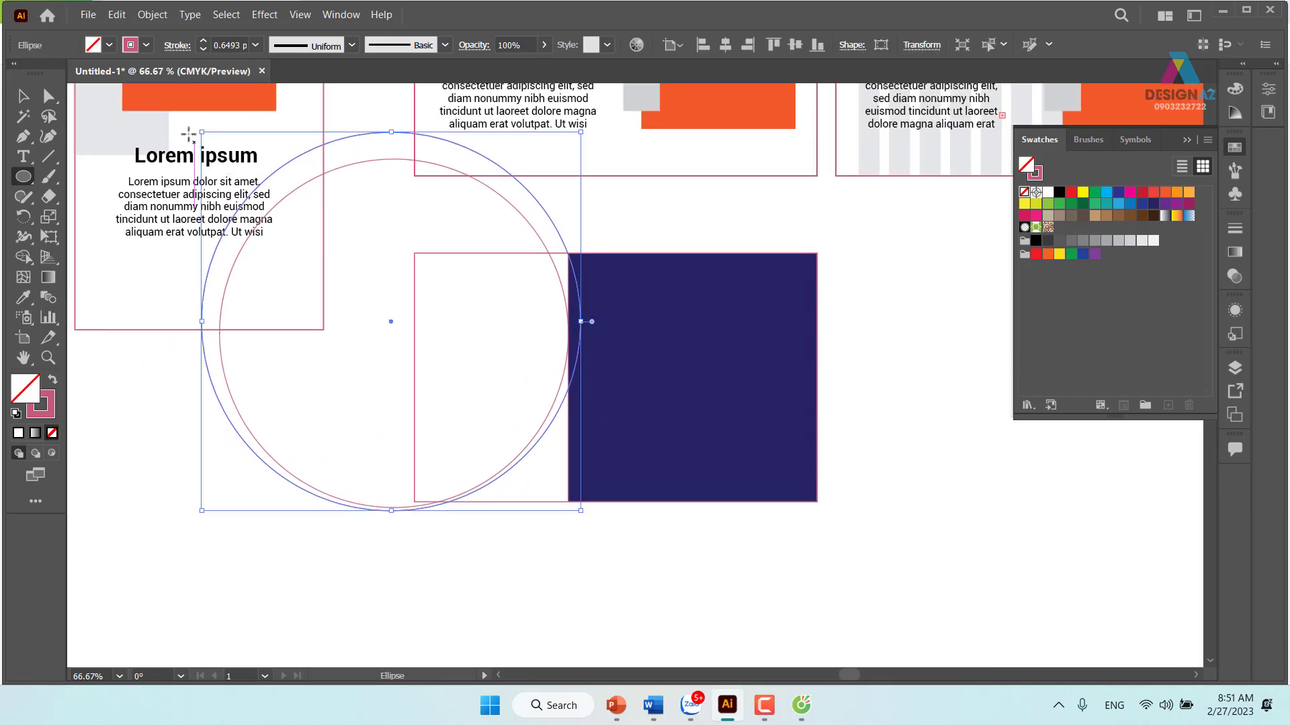
pyautogui.moveTo(374, 327)
pyautogui.mouseDown()
pyautogui.moveTo(584, 488)
pyautogui.moveTo(592, 465)
pyautogui.moveTo(593, 488)
pyautogui.mouseUp()
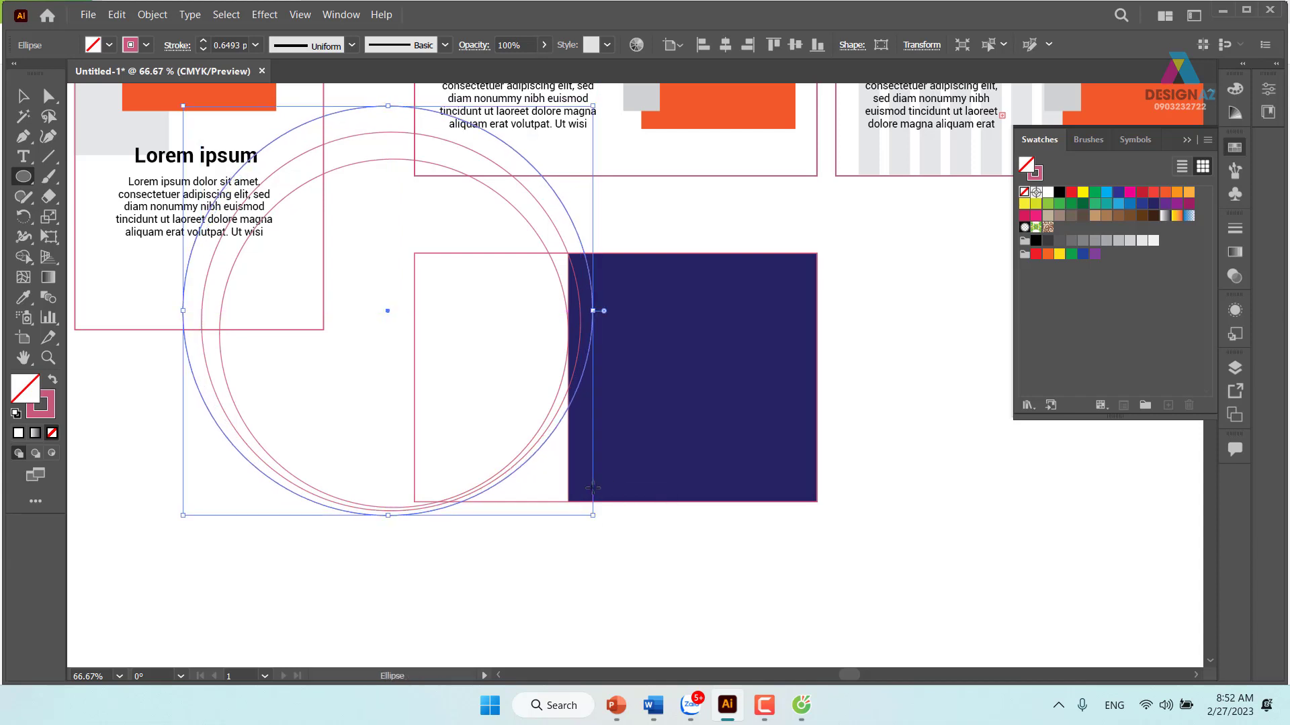
pyautogui.click(24, 96)
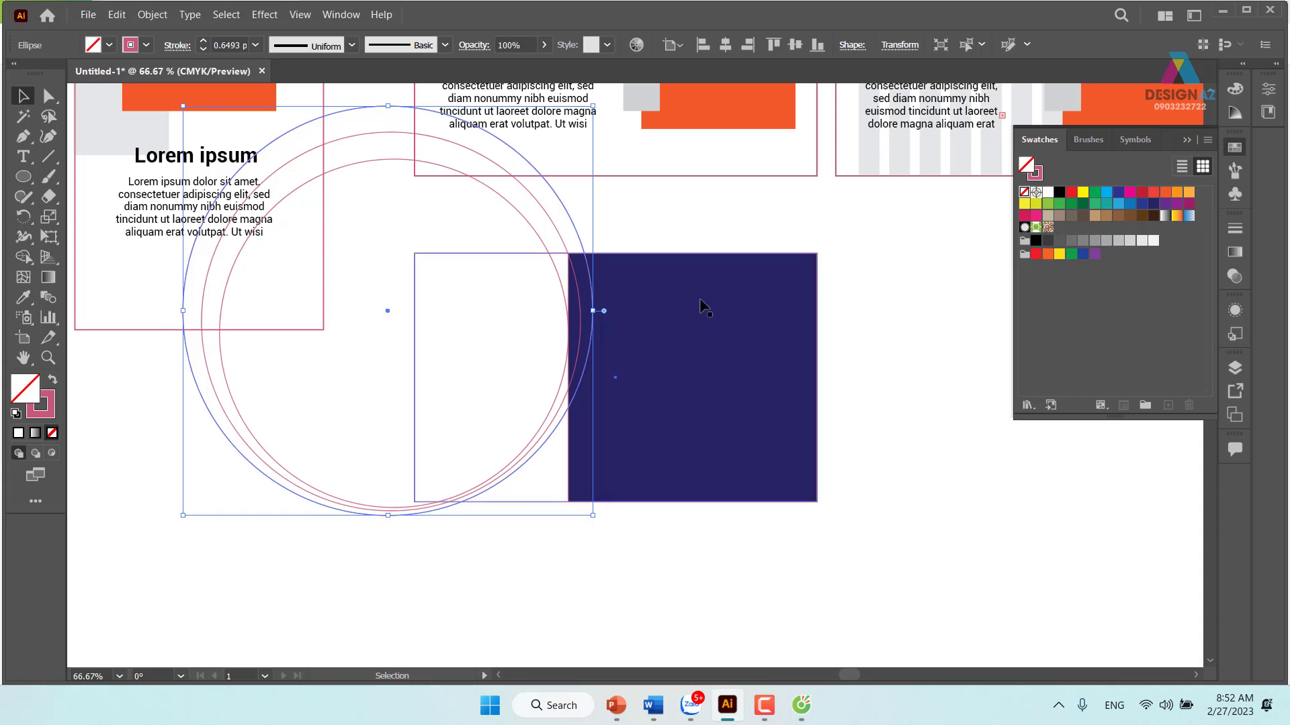
# Delete the tall white rectangle and trim the circle parts outside the navy card.
pyautogui.click(666, 213)
pyautogui.click(537, 490)
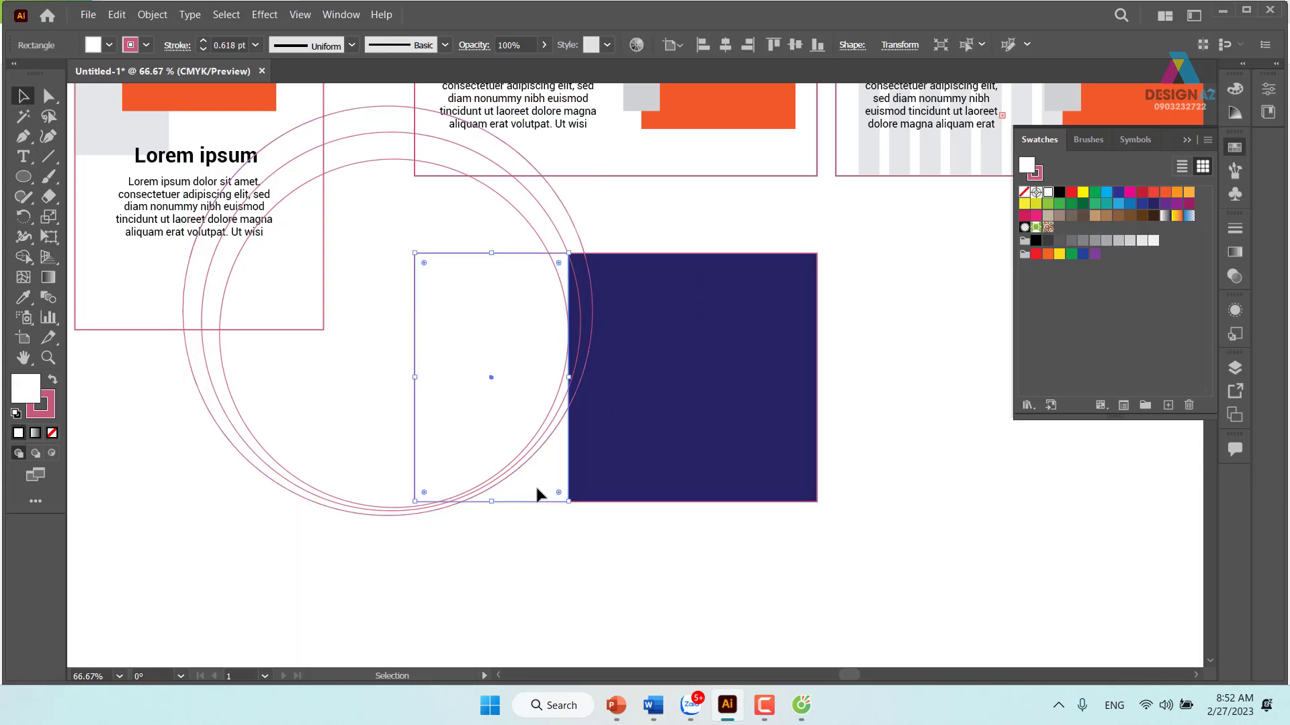
pyautogui.press('Delete')
pyautogui.moveTo(545, 384); pyautogui.dragTo(506, 436)
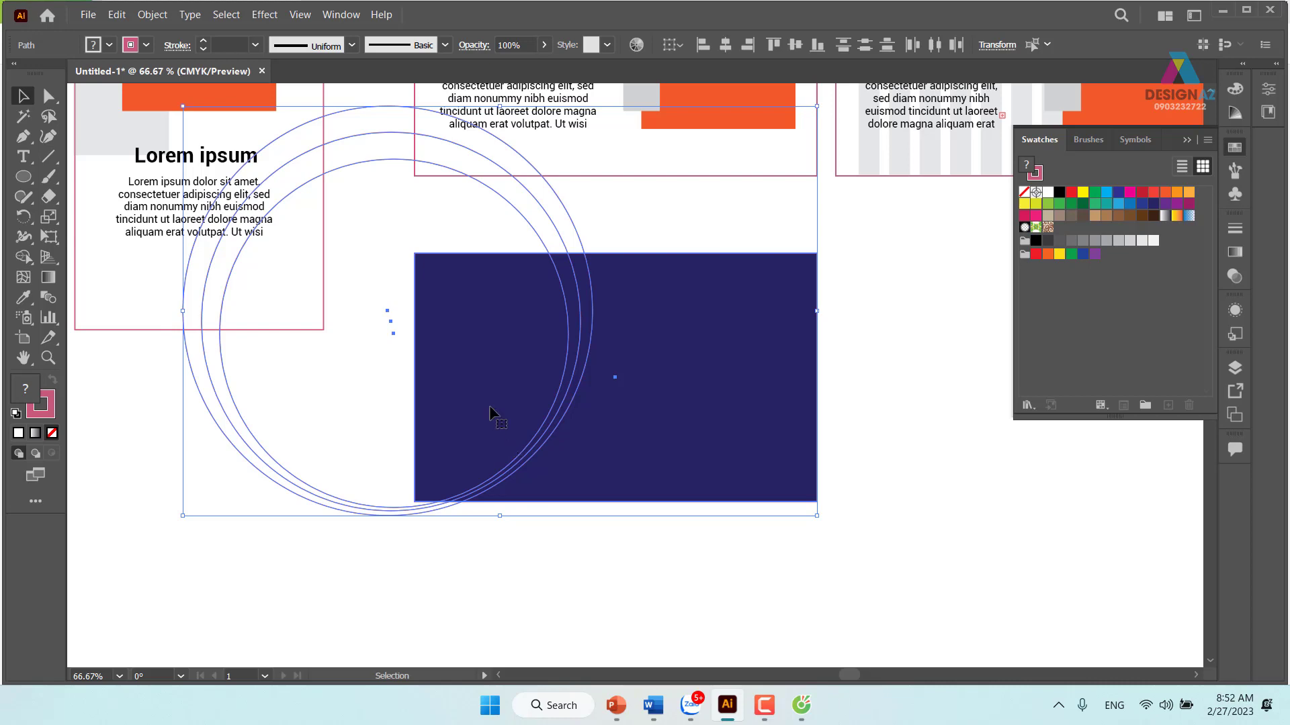
pyautogui.click(27, 258)
pyautogui.moveTo(259, 548); pyautogui.dragTo(313, 446)
pyautogui.hscroll(1, 809, 605)
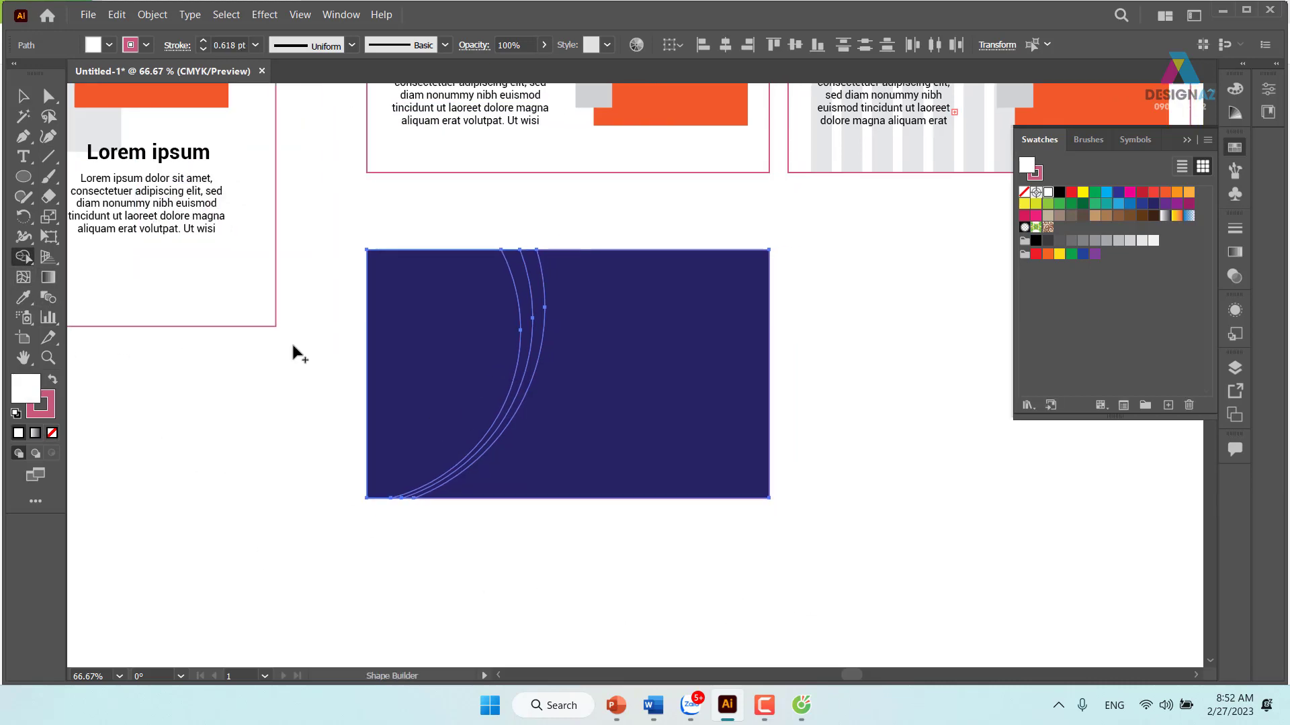
pyautogui.click(24, 96)
# Fill the left arc orange, the next band royal blue behind it, and the outer band lighter blue.
pyautogui.click(501, 551)
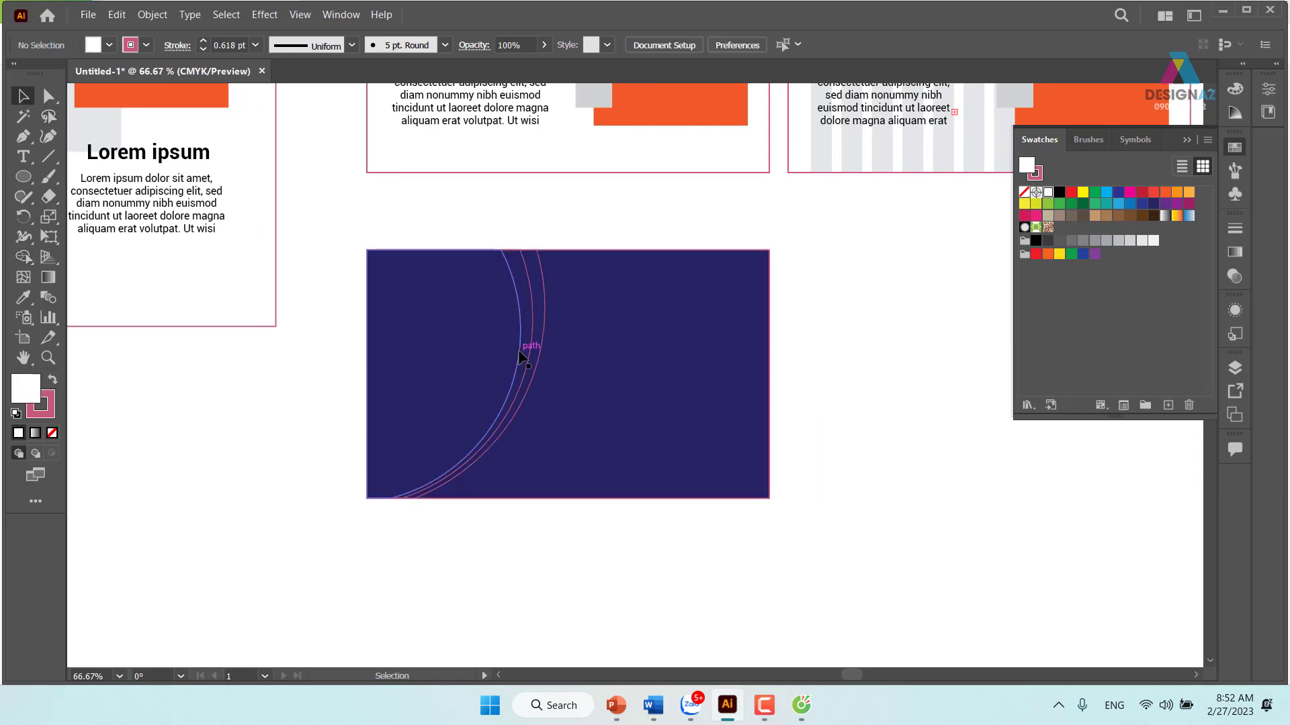
pyautogui.click(521, 356)
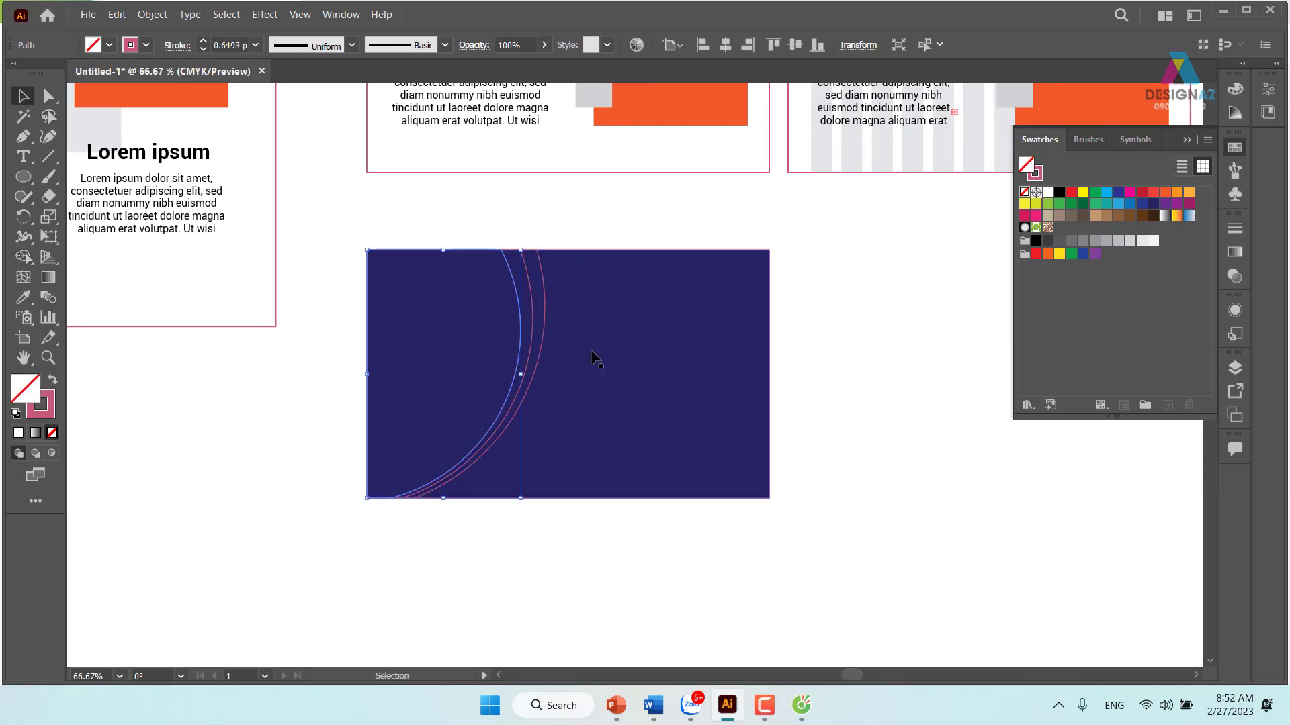
pyautogui.click(1177, 192)
pyautogui.click(575, 581)
pyautogui.click(544, 334)
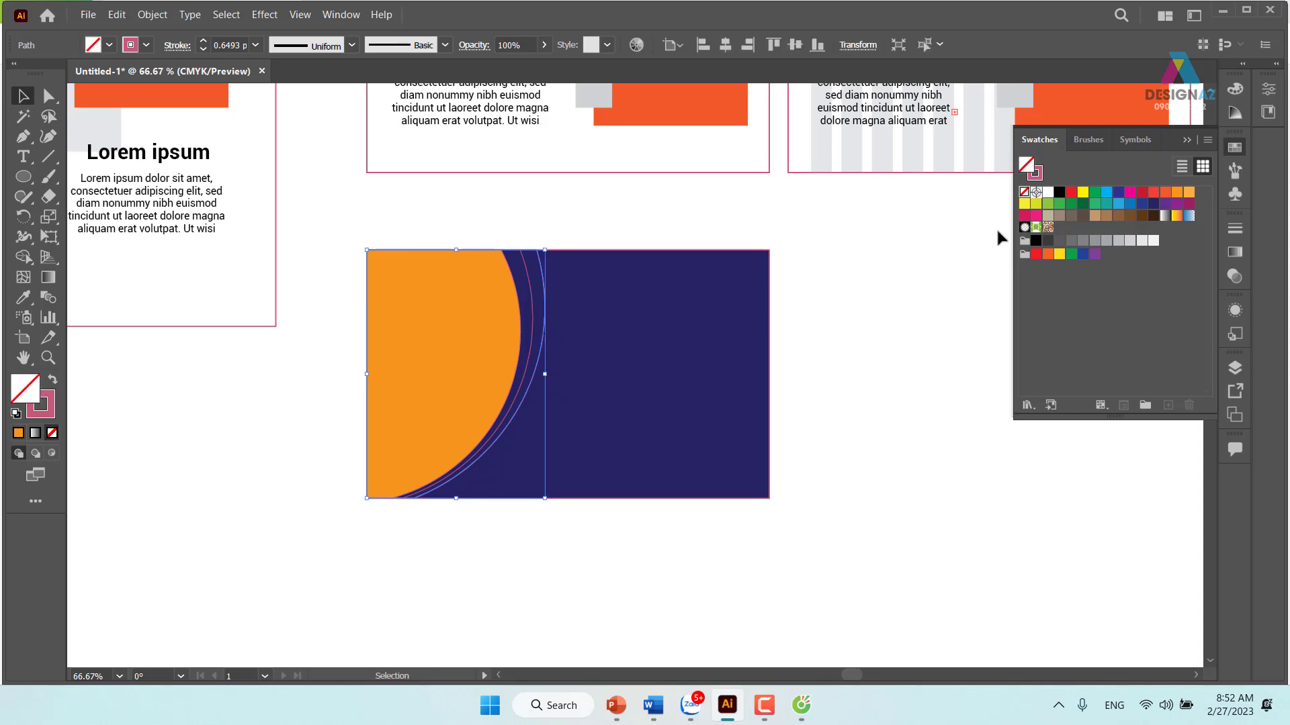
pyautogui.click(1140, 204)
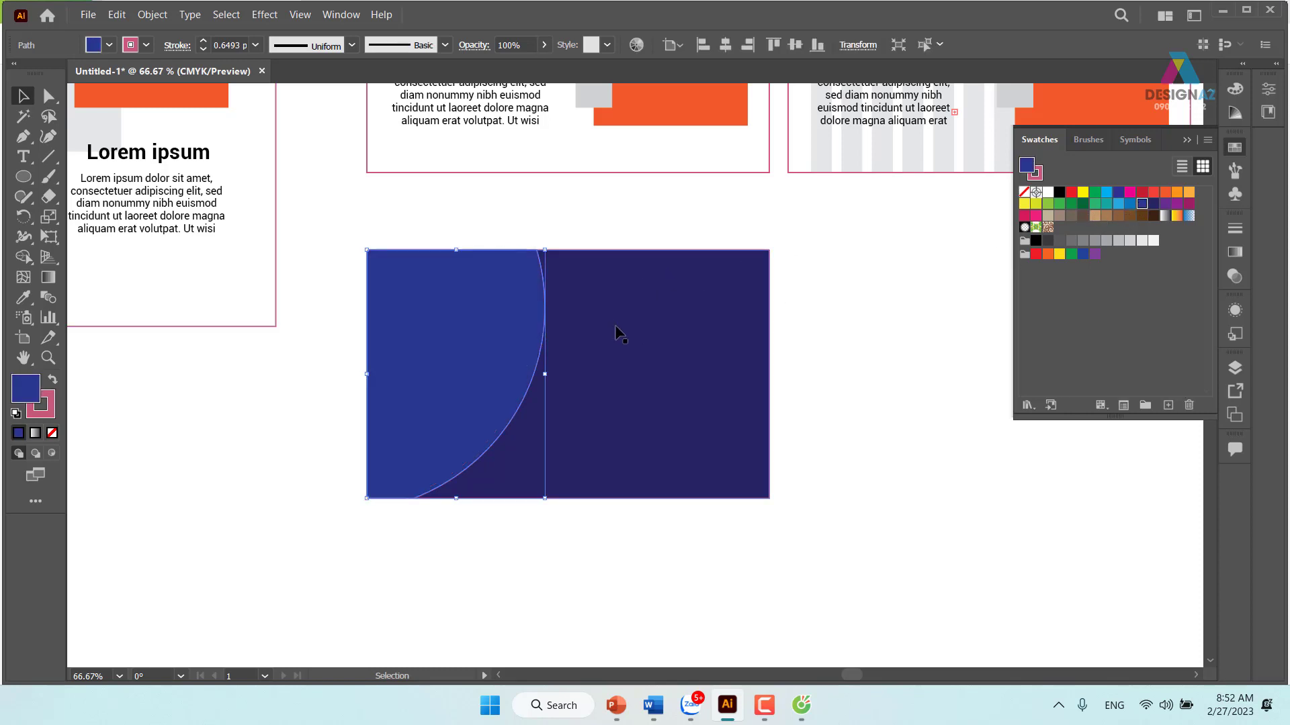
pyautogui.hotkey('ctrl', '[')
pyautogui.hotkey('ctrl', '[')
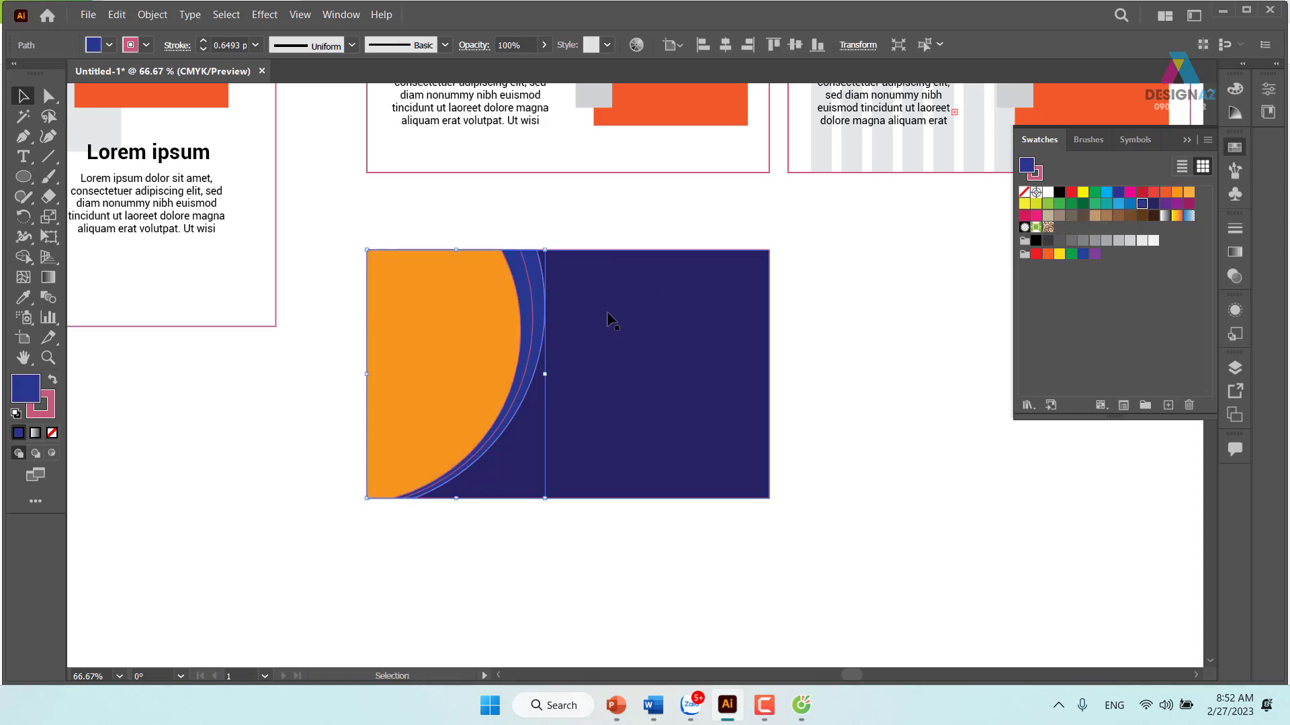
pyautogui.click(831, 350)
pyautogui.click(534, 338)
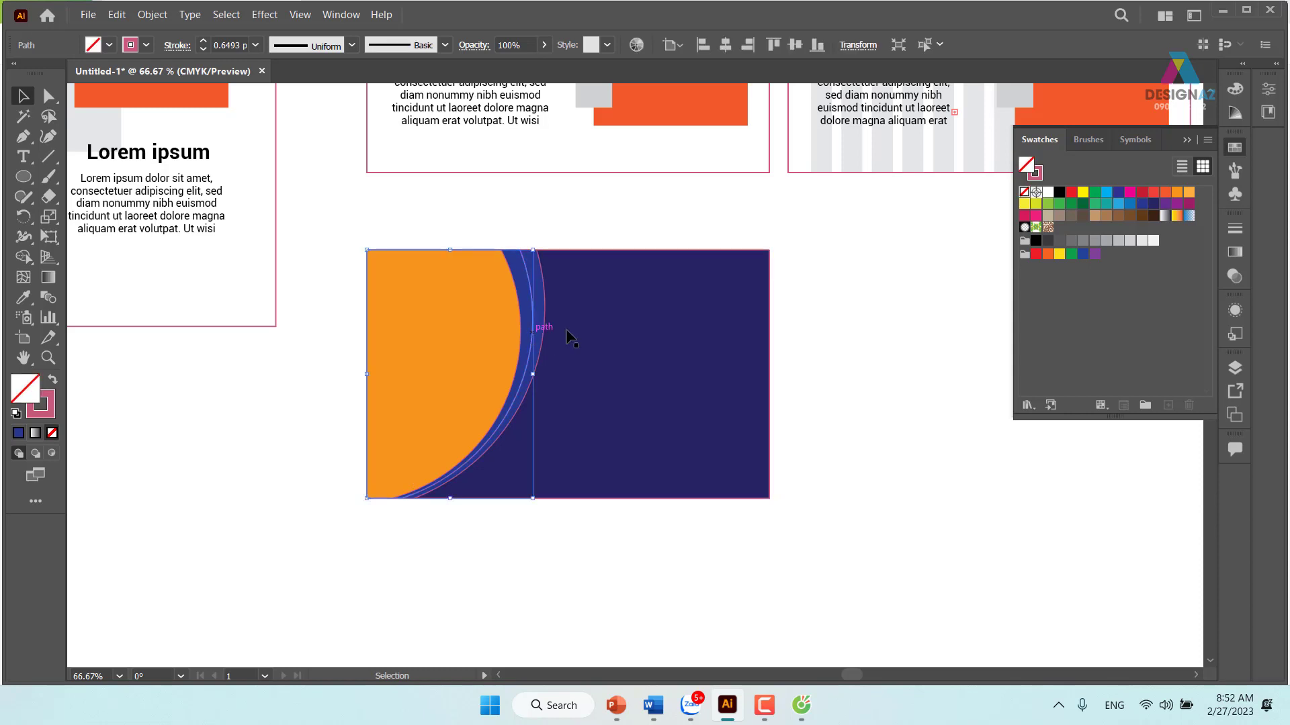
pyautogui.click(1129, 204)
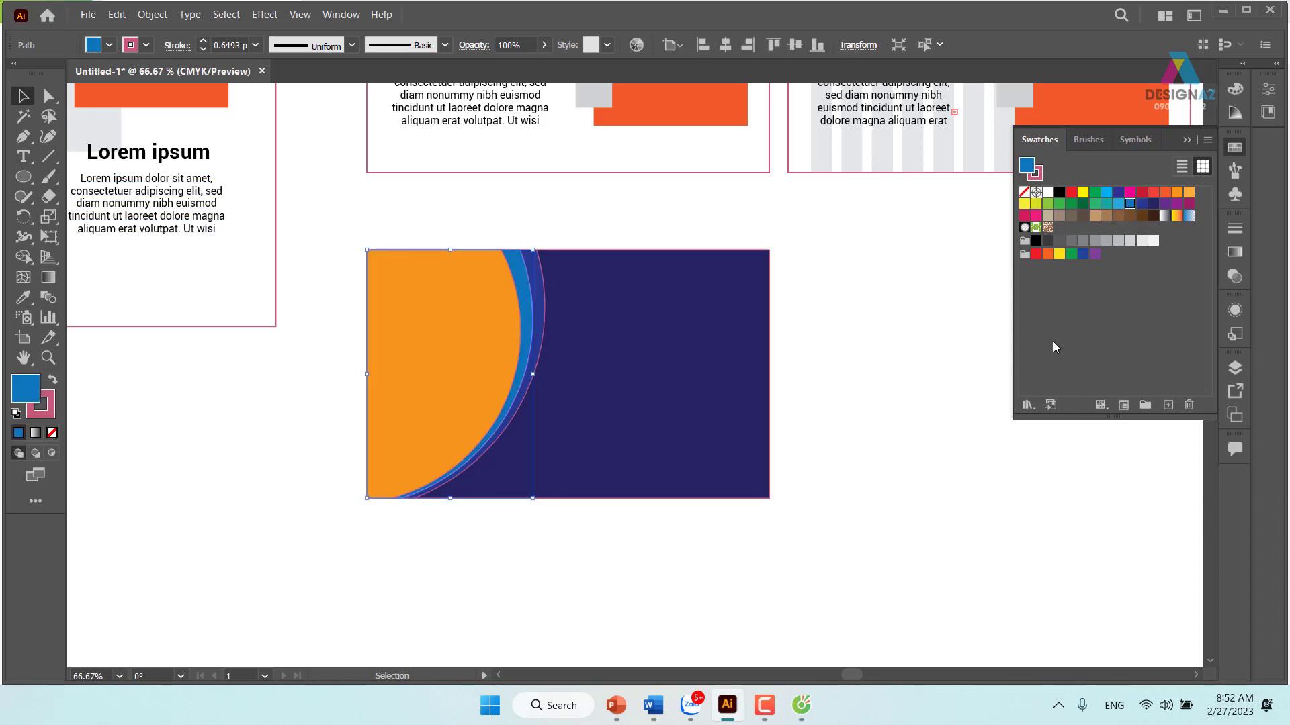
pyautogui.click(830, 445)
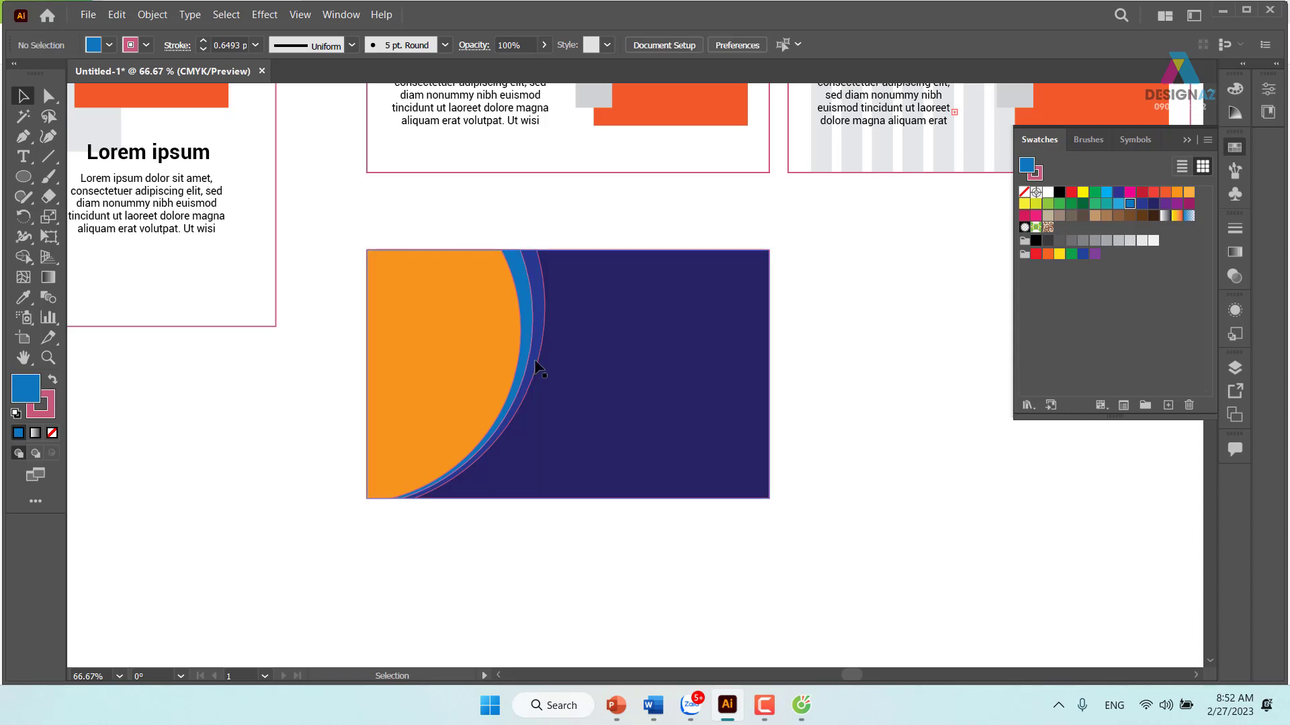
pyautogui.click(565, 437)
pyautogui.click(55, 415)
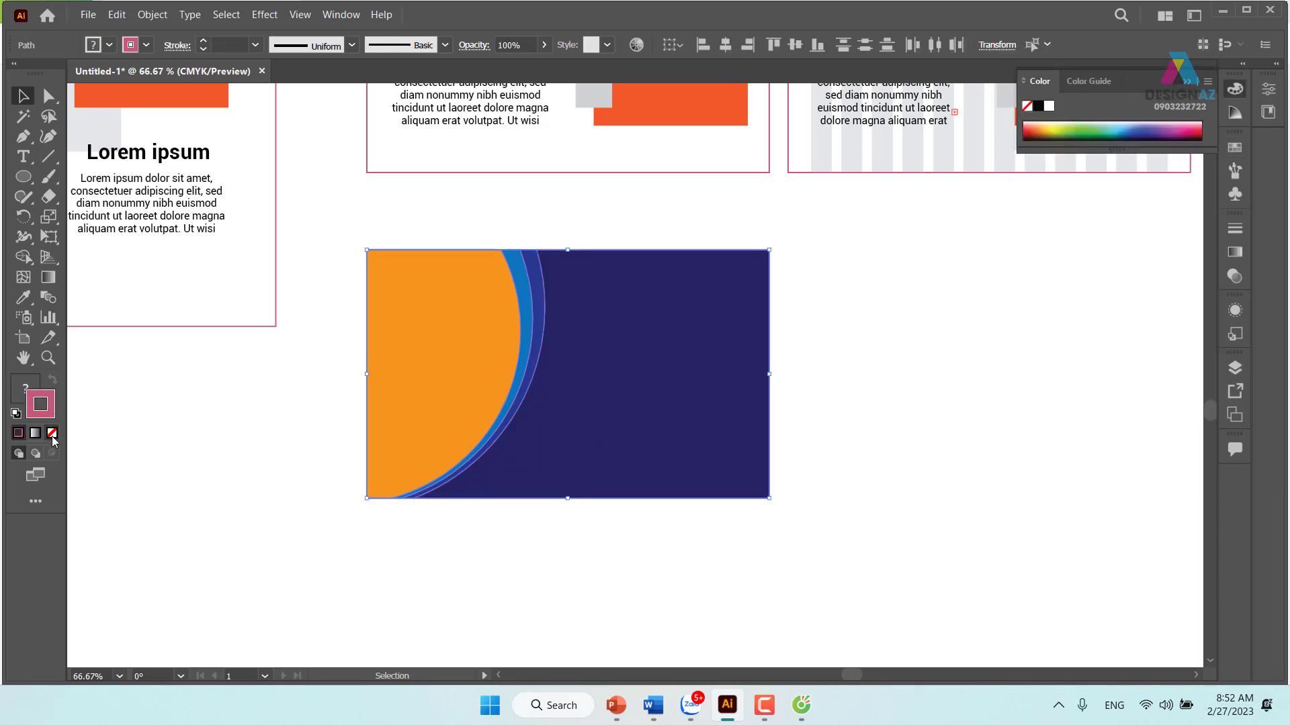
pyautogui.click(981, 456)
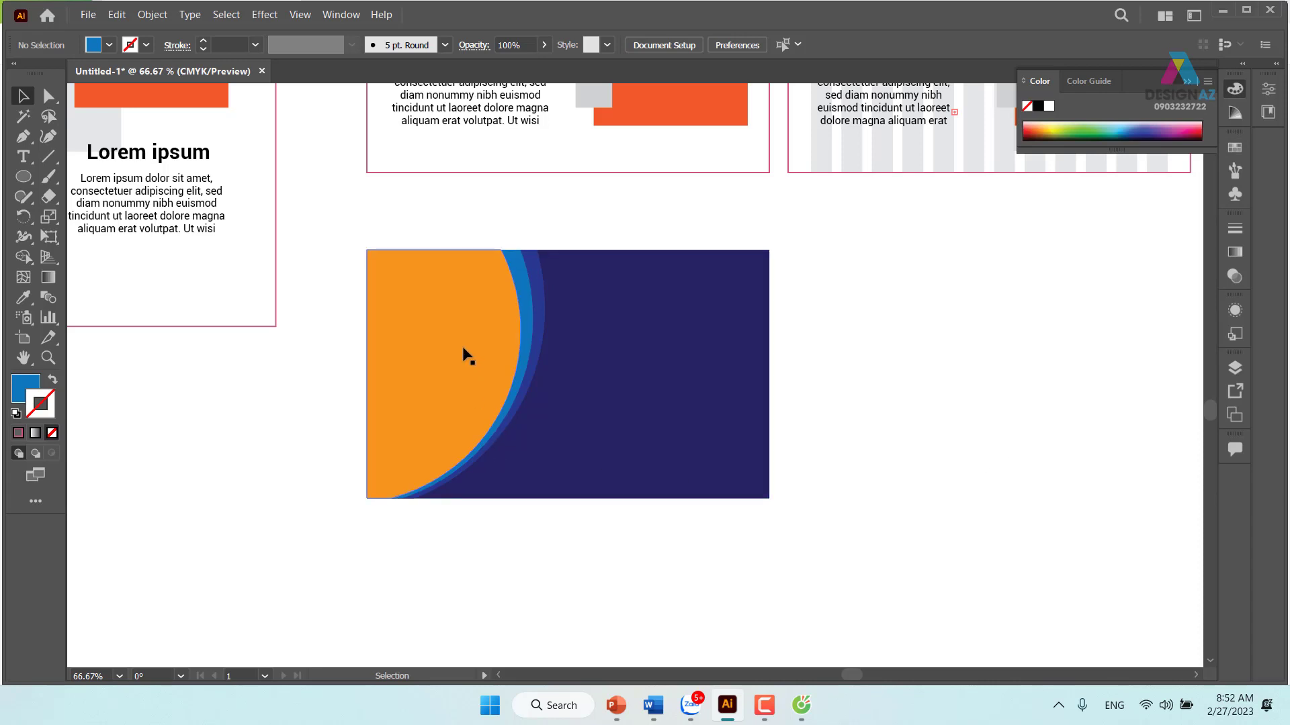
pyautogui.hotkey('ctrl', '1')
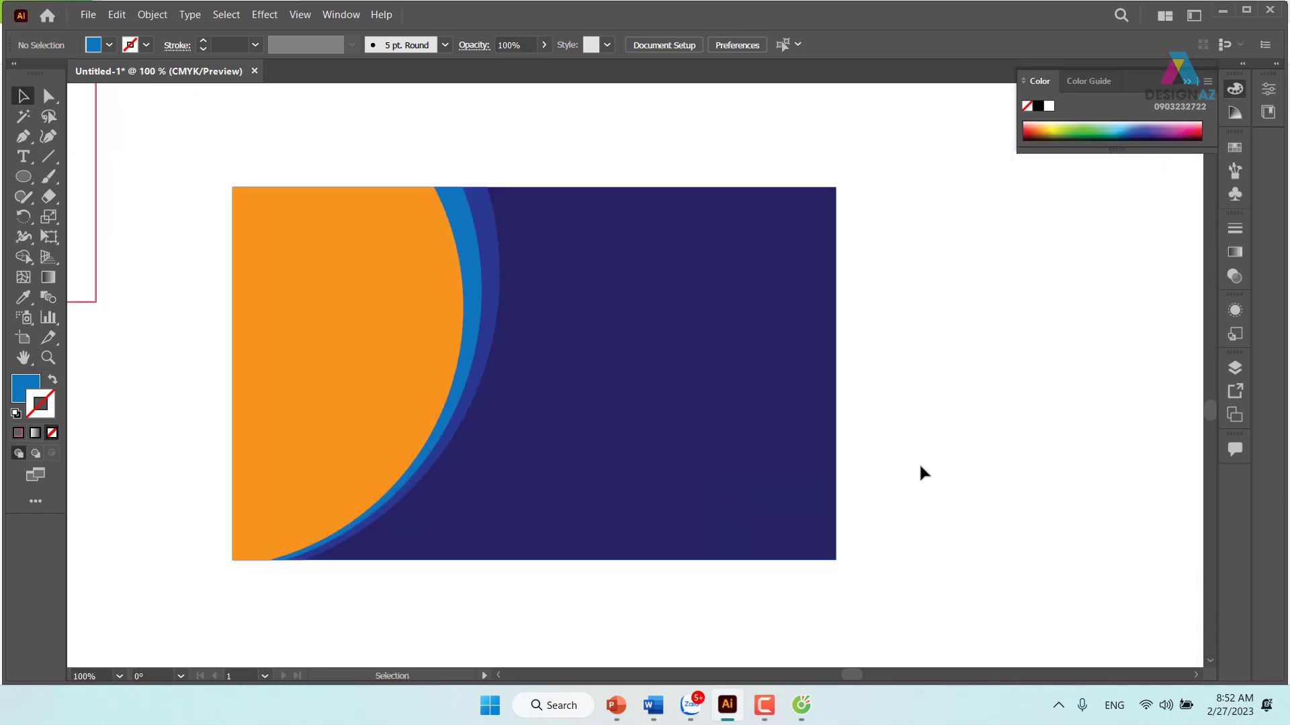
pyautogui.moveTo(665, 407)
pyautogui.mouseDown()
pyautogui.moveTo(723, 370)
pyautogui.moveTo(595, 289)
pyautogui.mouseUp()
pyautogui.hotkey('ctrl', '-')
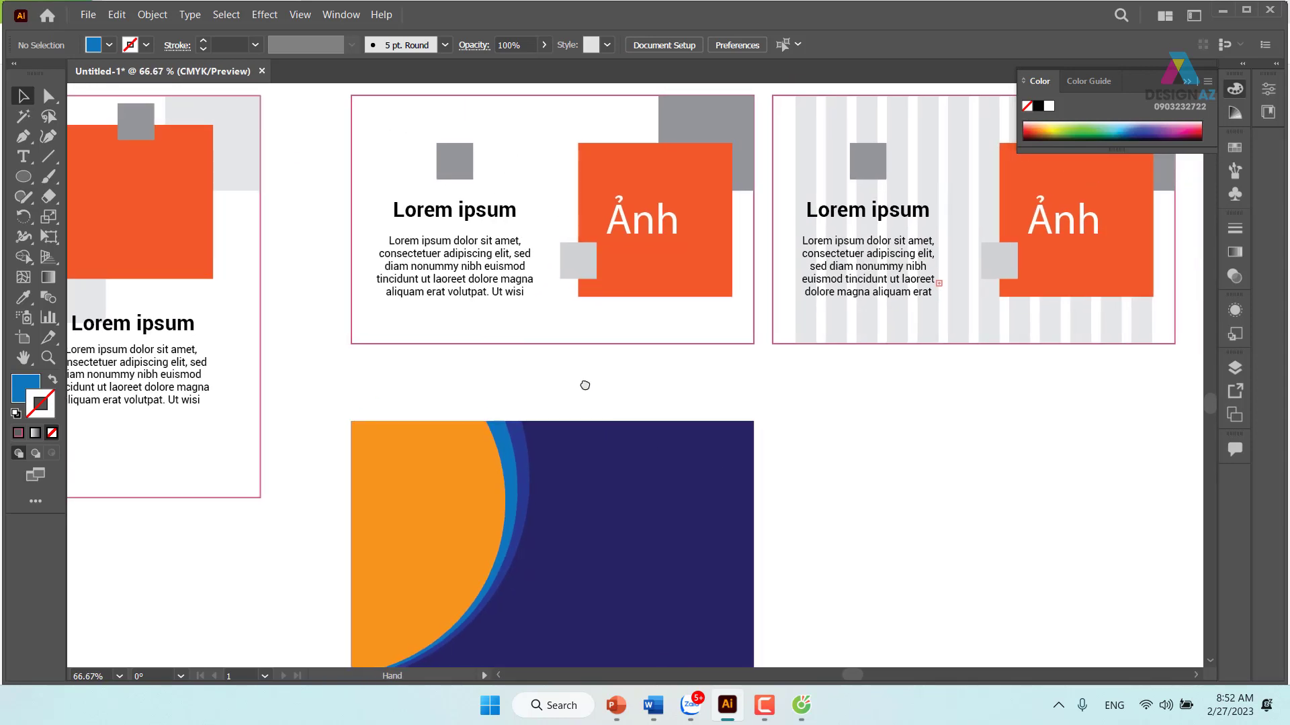
pyautogui.moveTo(688, 270); pyautogui.dragTo(763, 520)
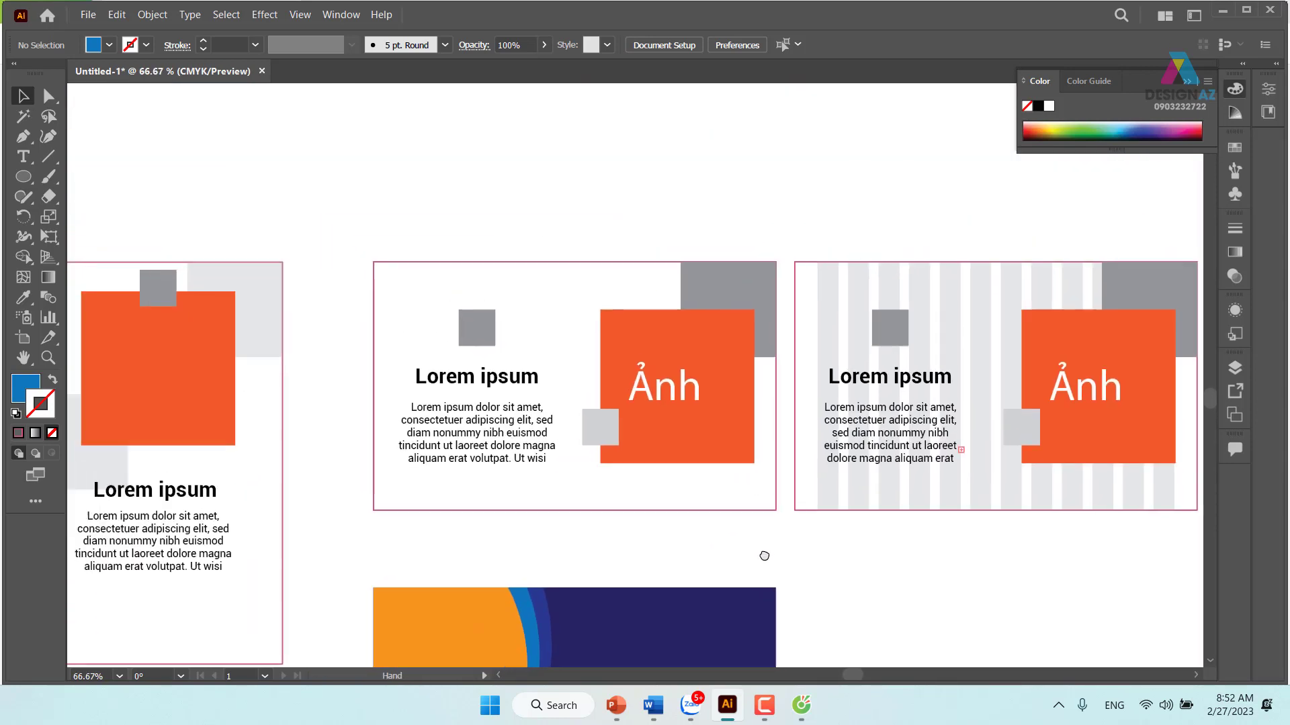
pyautogui.hotkey('ctrl', '-')
pyautogui.hotkey('ctrl', '-')
pyautogui.hotkey('ctrl', '-')
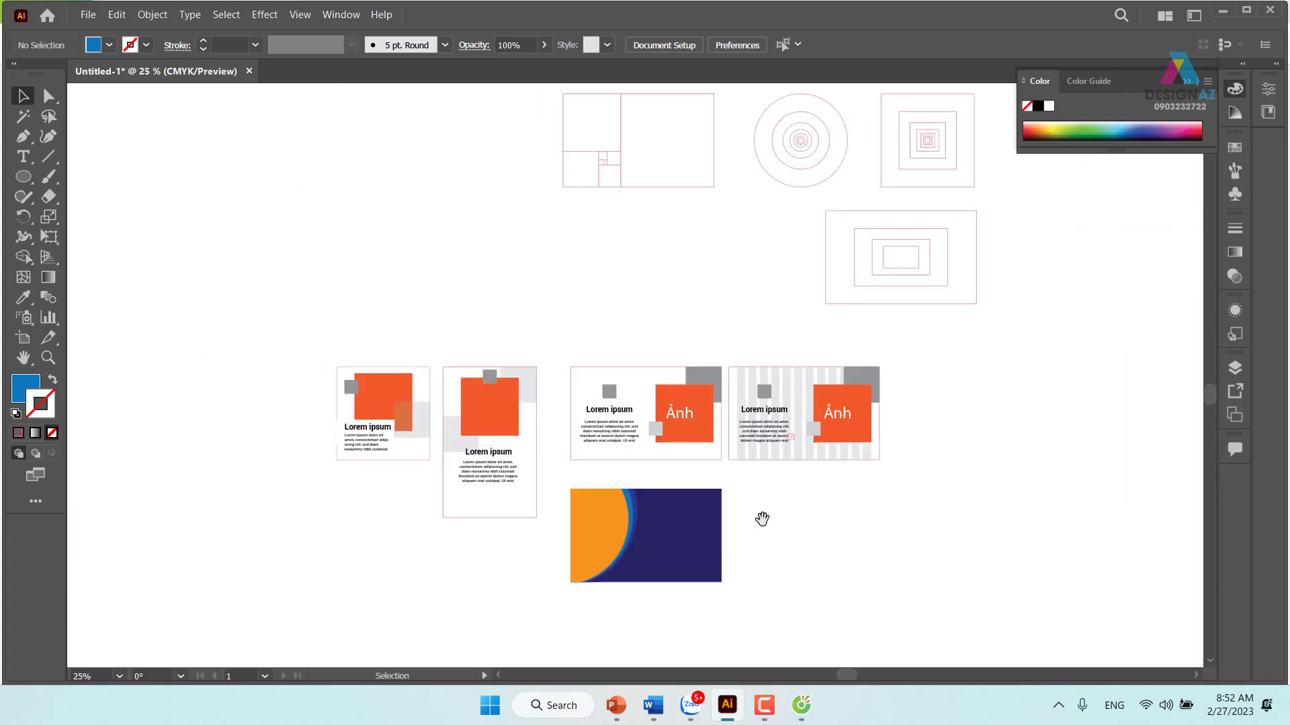
pyautogui.moveTo(688, 418); pyautogui.dragTo(632, 411)
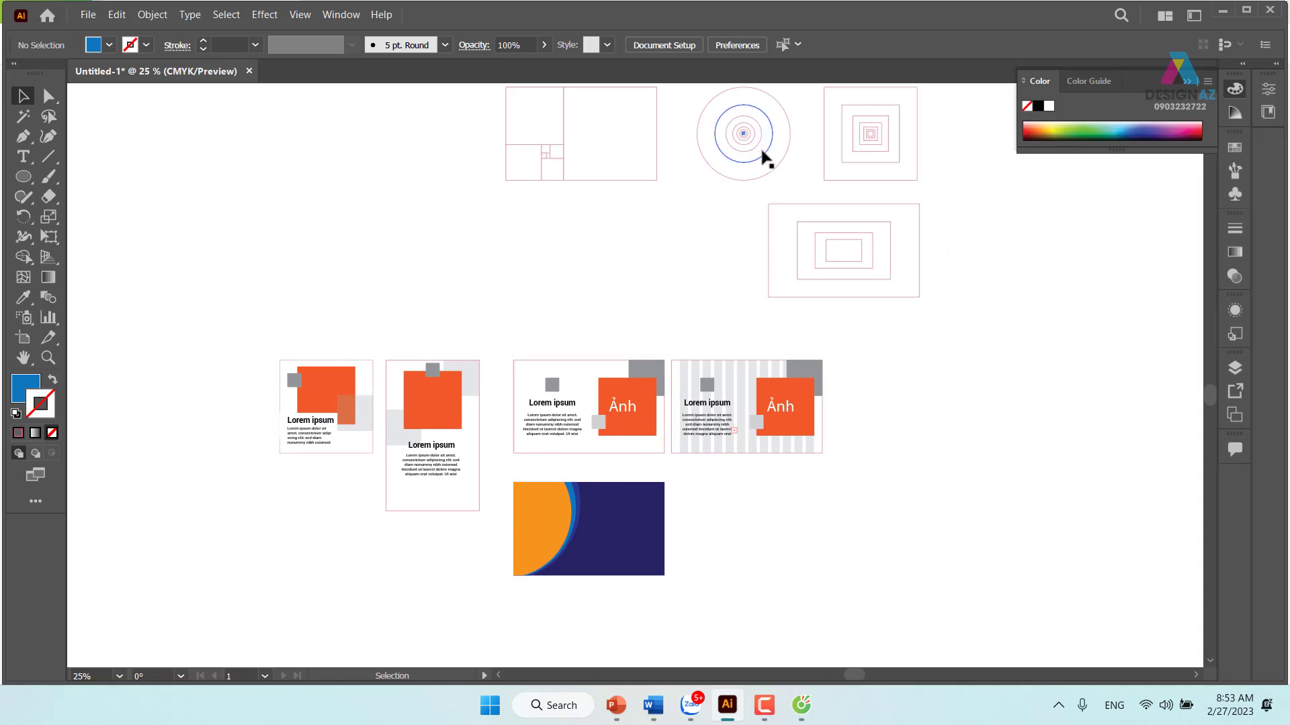
# Copy a small concentric circle onto the arc's lower edge and bring it in front of the arc.
pyautogui.moveTo(764, 156); pyautogui.dragTo(585, 558)
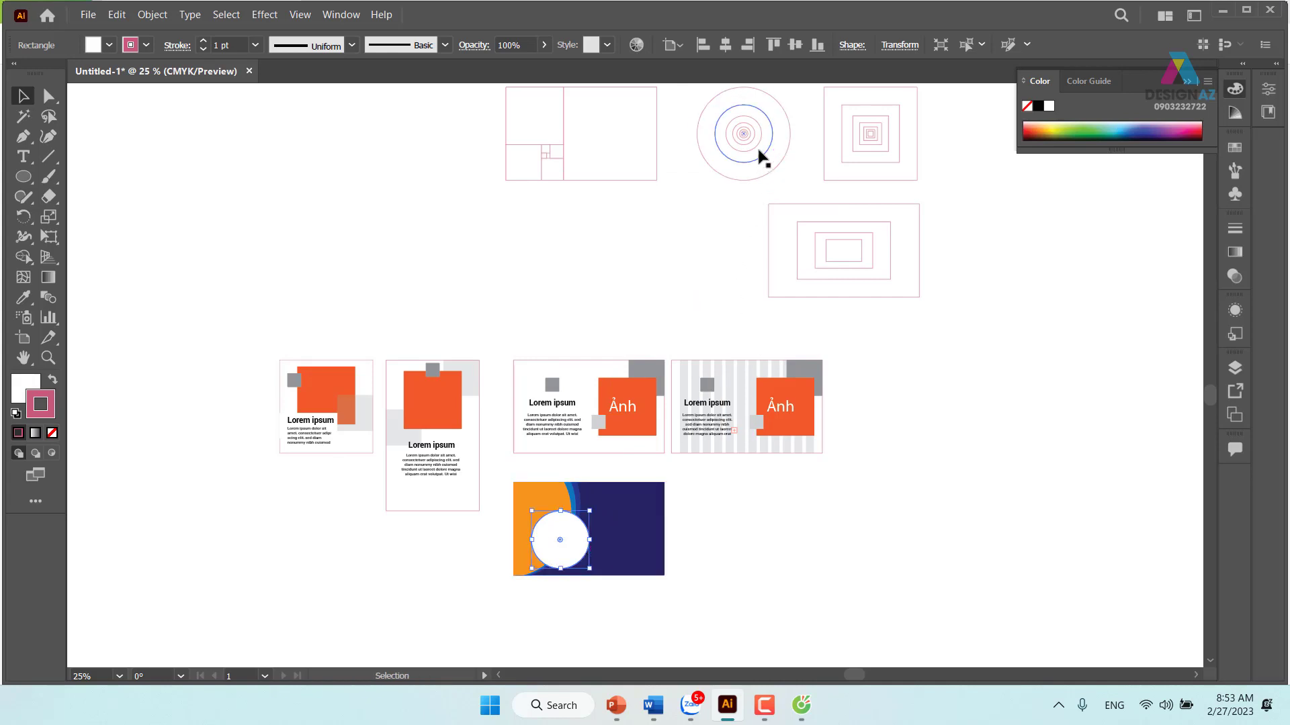
pyautogui.moveTo(759, 155); pyautogui.dragTo(647, 552)
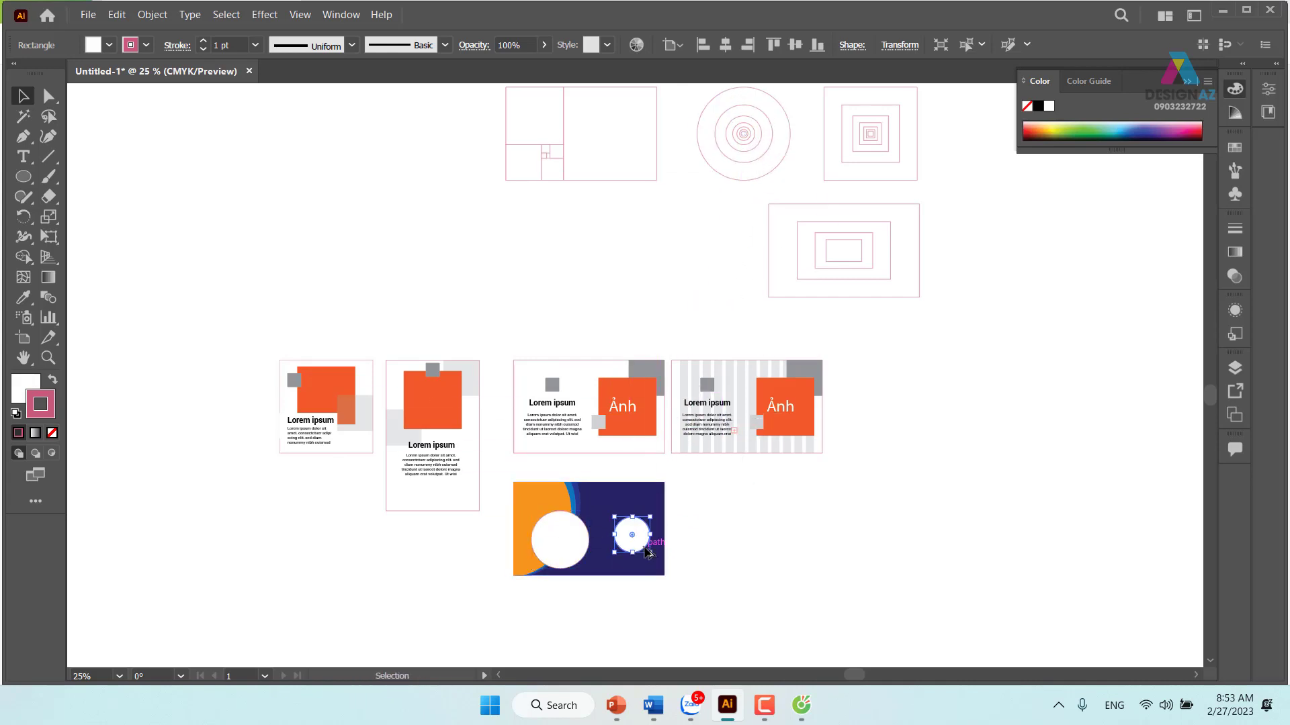
pyautogui.hotkey('ctrl', '=')
pyautogui.hotkey('ctrl', '=')
pyautogui.hotkey('ctrl', '=')
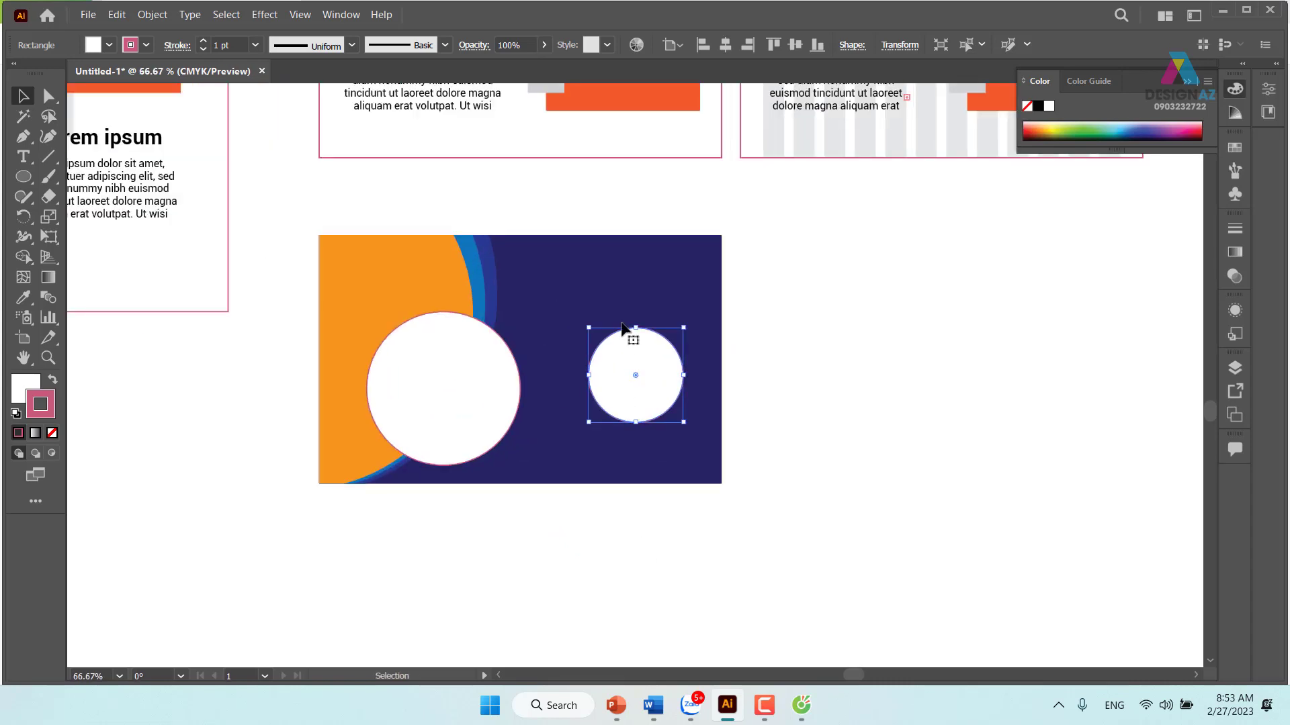
pyautogui.click(873, 366)
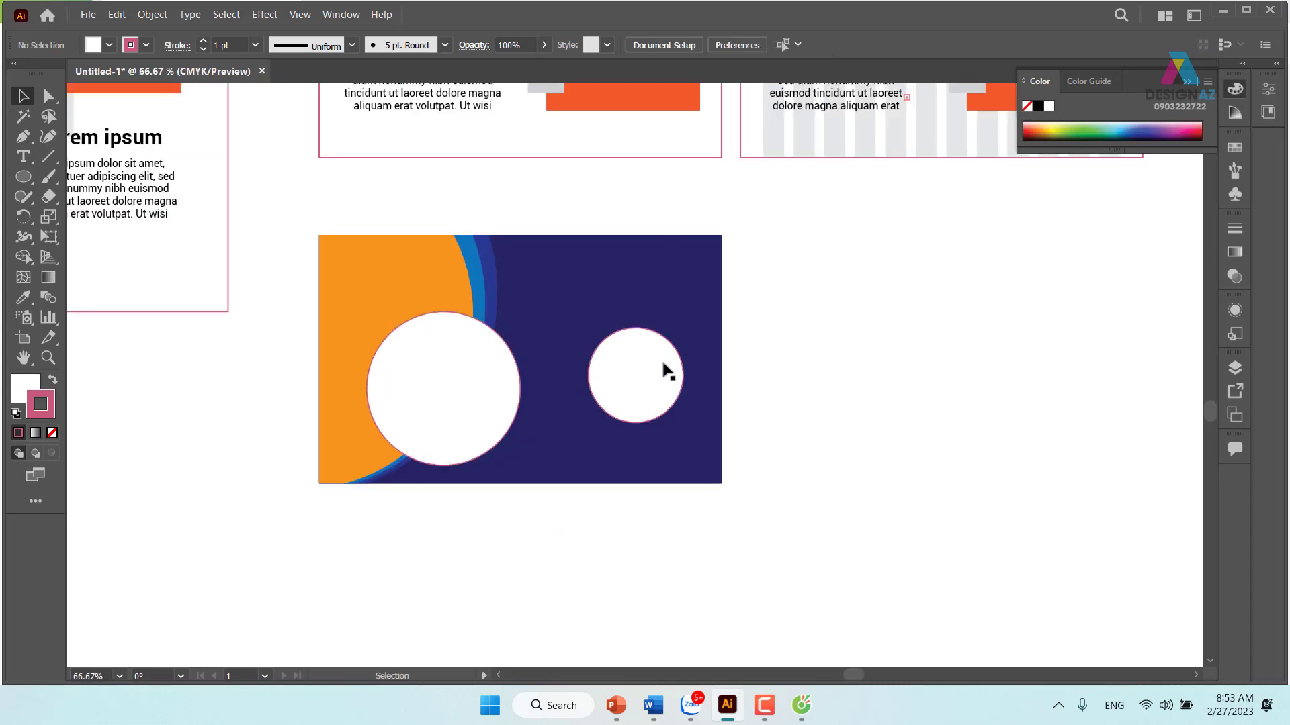
pyautogui.click(454, 425)
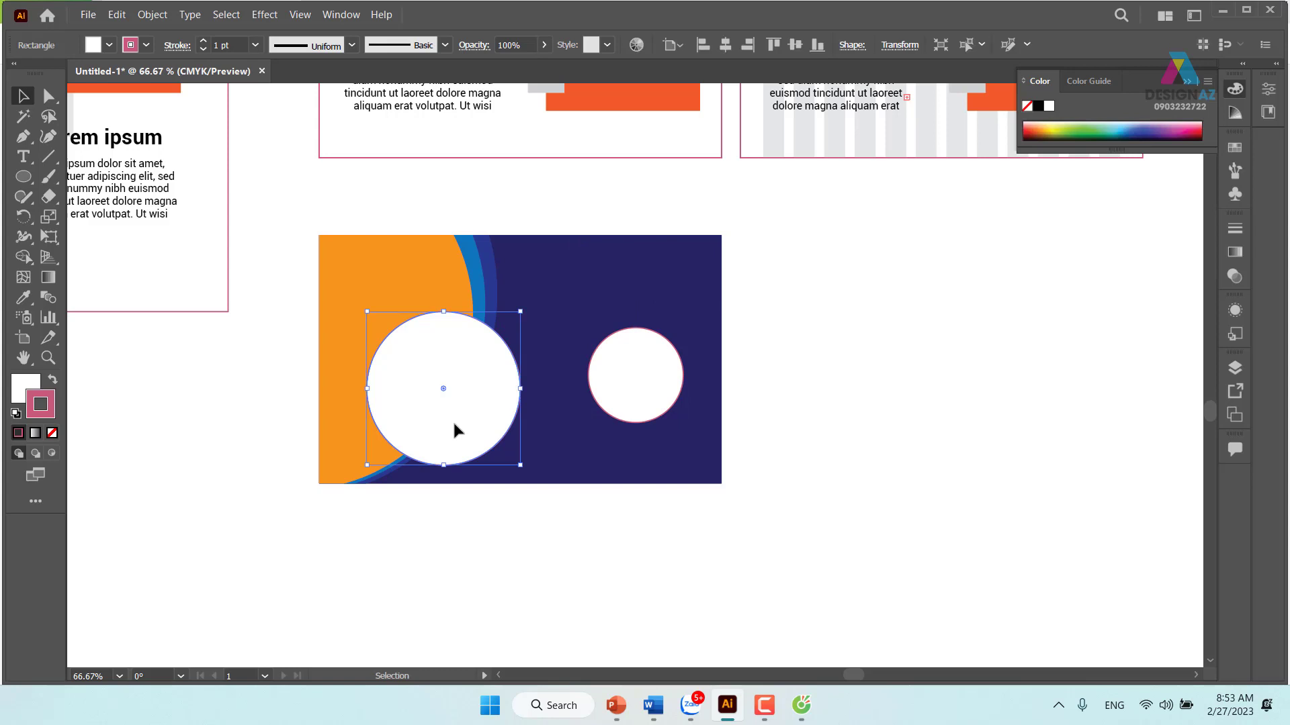
pyautogui.press('Delete')
pyautogui.moveTo(655, 403); pyautogui.dragTo(468, 451)
pyautogui.hotkey('ctrl', 'shift', ']')
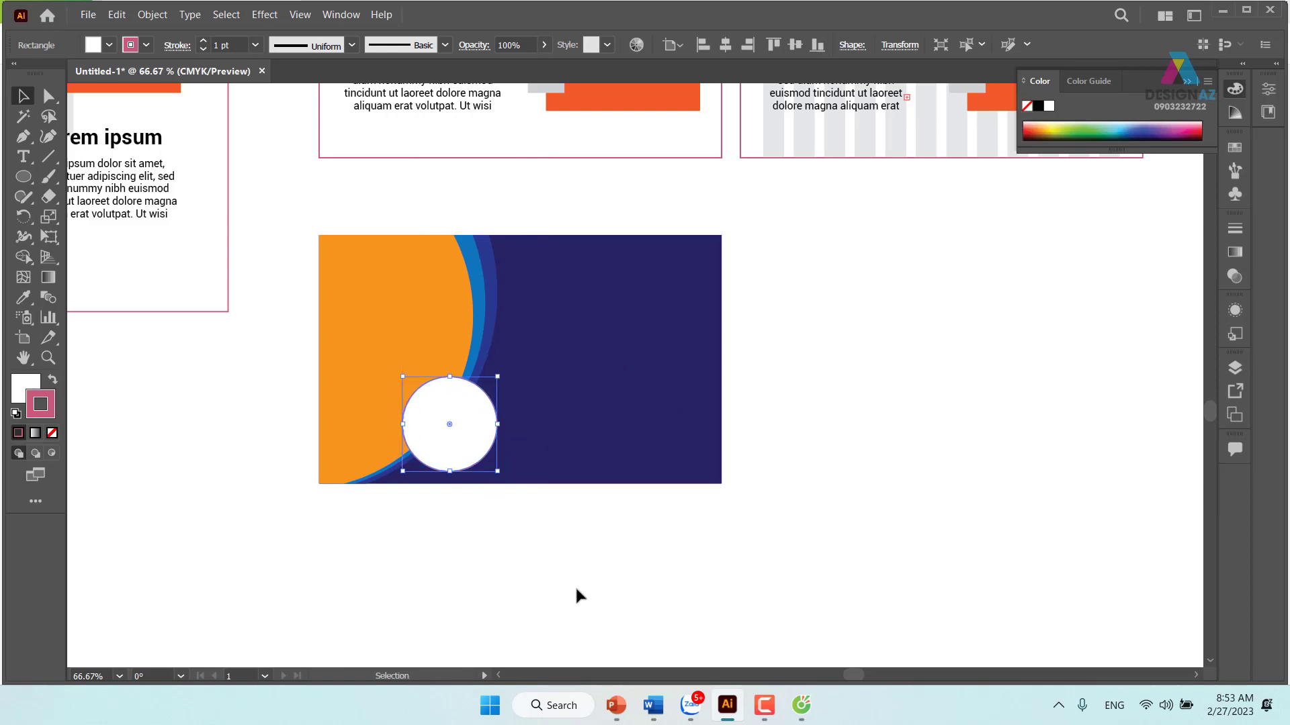
pyautogui.click(575, 585)
# Eyedropper the bands' royal blue onto the white circle.
pyautogui.click(475, 444)
pyautogui.press('i')
pyautogui.click(489, 346)
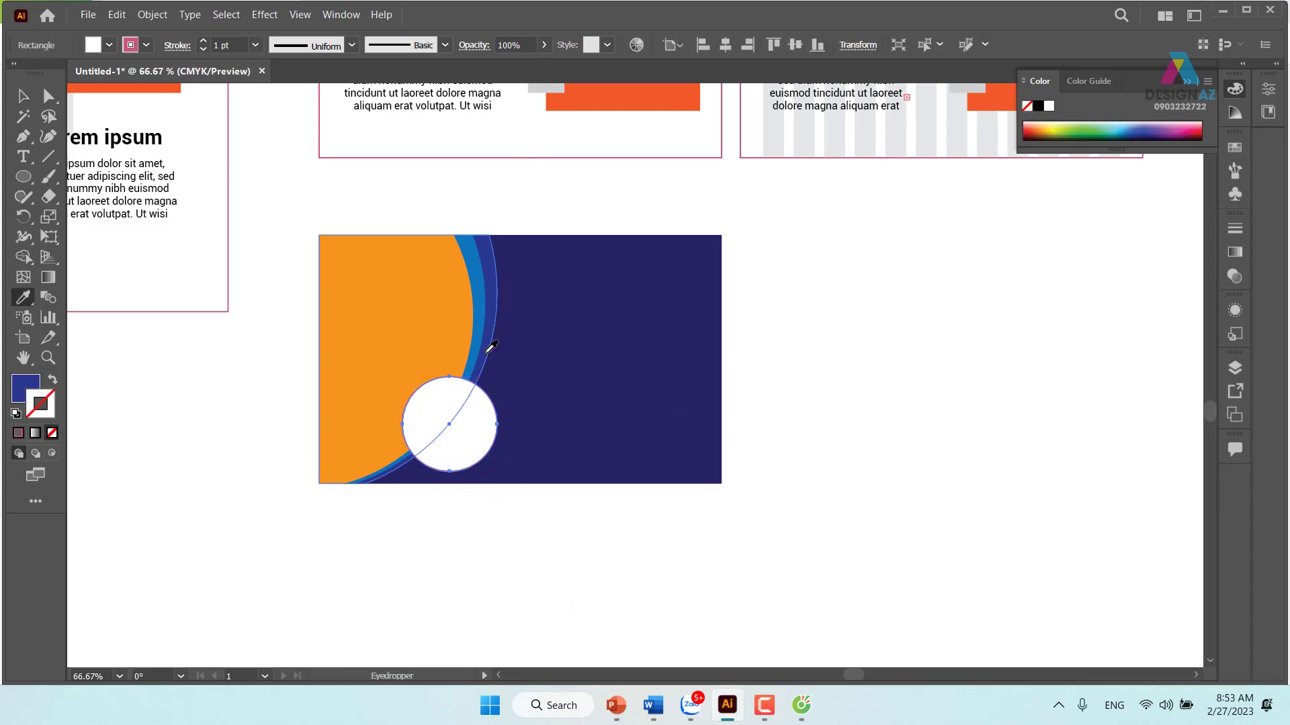
pyautogui.click(24, 96)
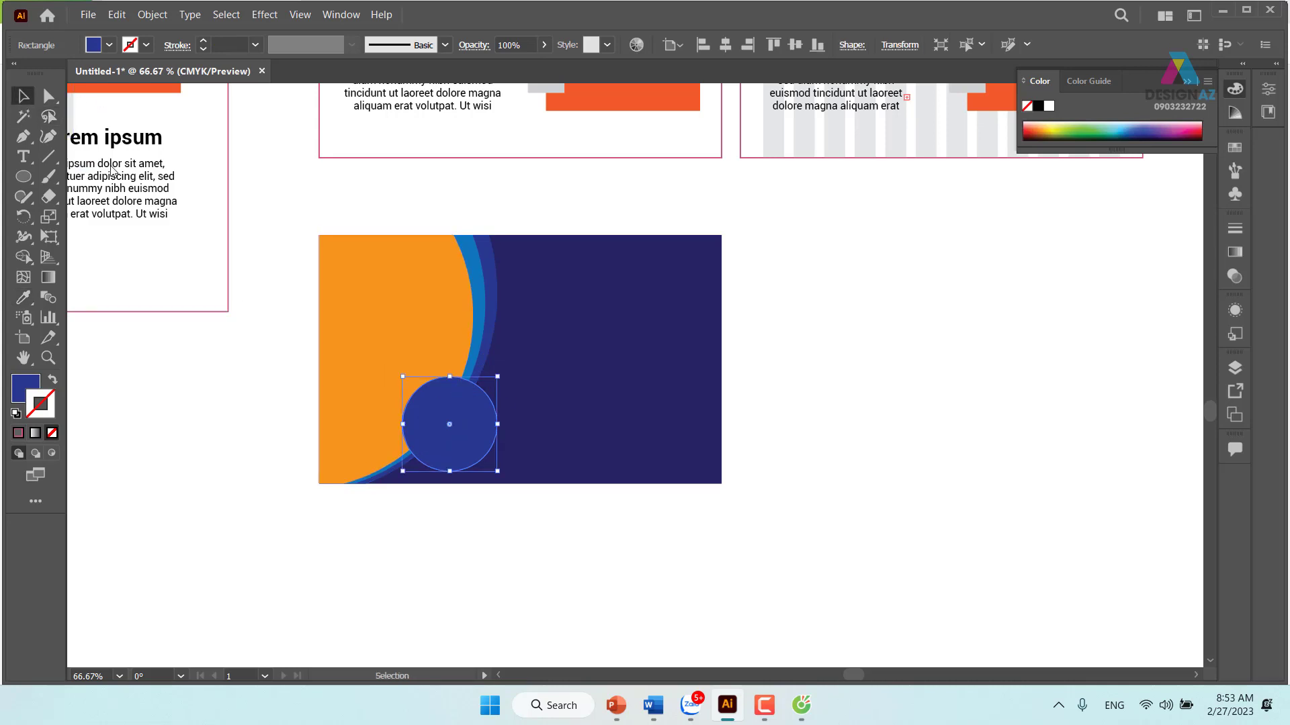
pyautogui.click(555, 523)
pyautogui.click(469, 406)
# Scale a smaller circle inside the blue one and fill it with the arc's orange.
pyautogui.press('a')
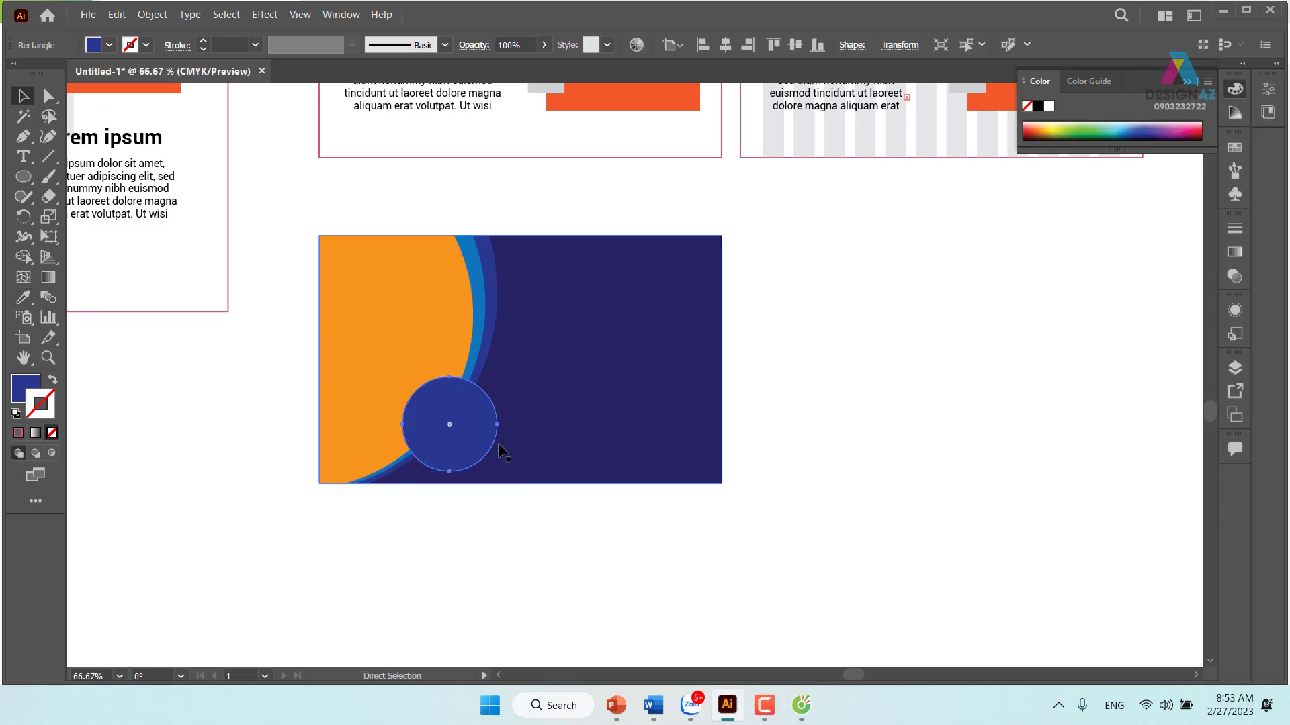
pyautogui.press('v')
pyautogui.moveTo(497, 377); pyautogui.dragTo(492, 381)
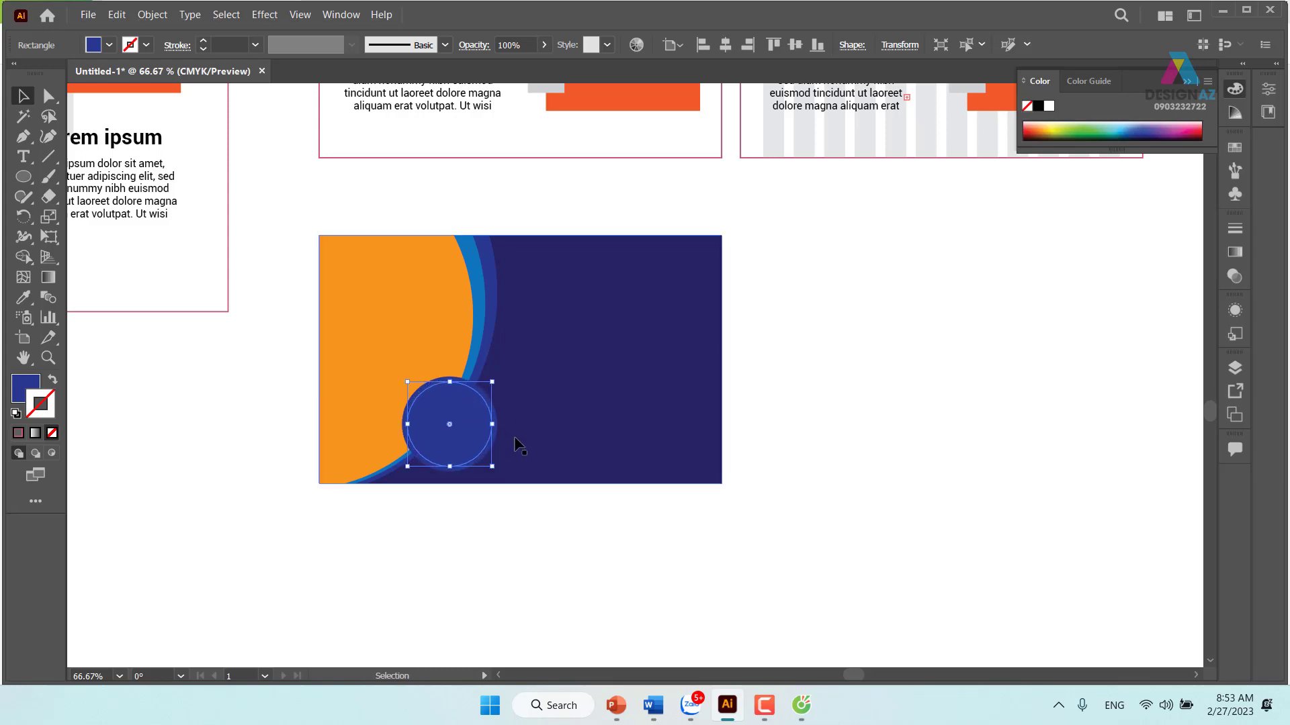
pyautogui.press('i')
pyautogui.click(450, 356)
pyautogui.press('v')
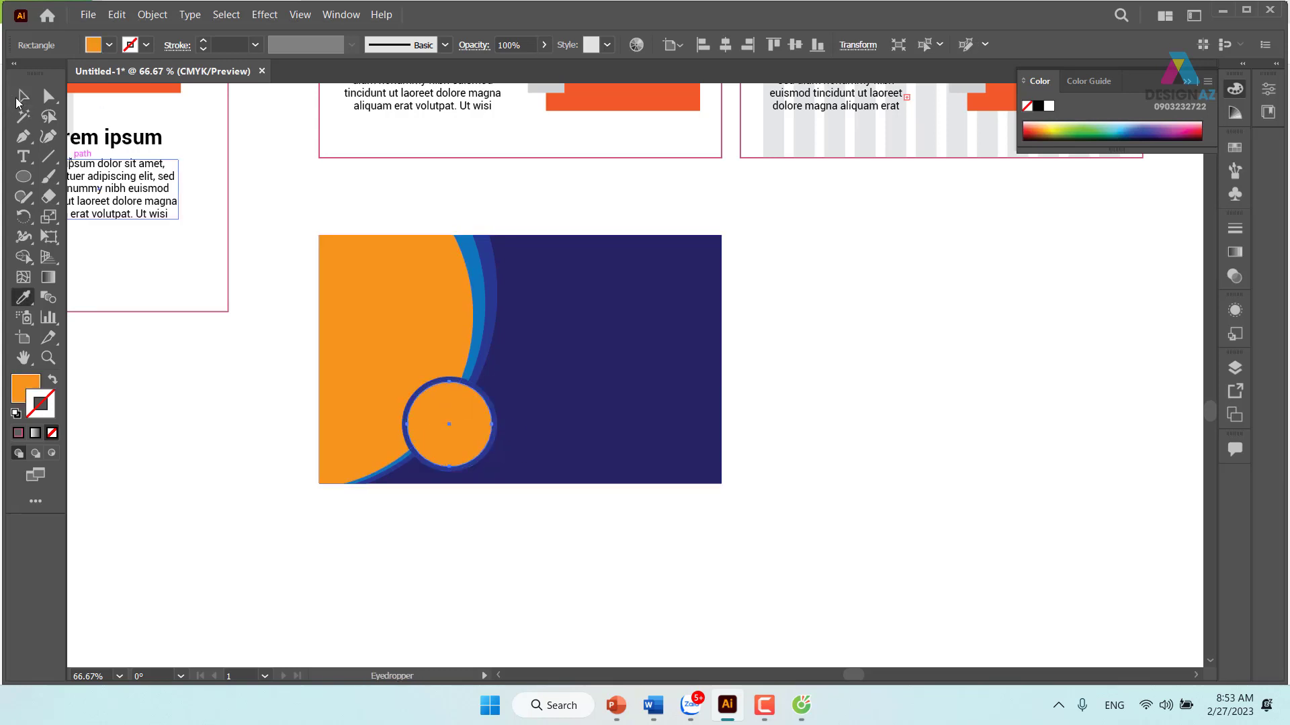
pyautogui.click(703, 570)
pyautogui.moveTo(858, 434); pyautogui.dragTo(826, 525)
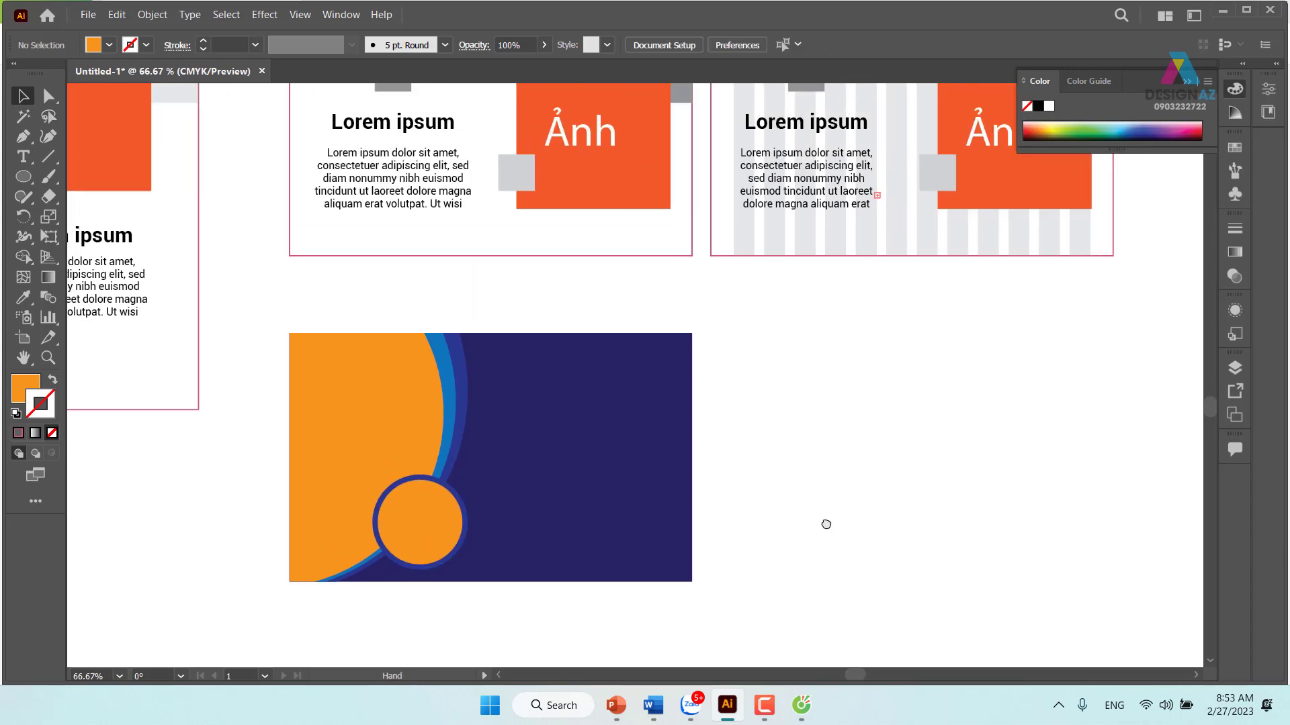
pyautogui.hotkey('ctrl', '-')
pyautogui.hotkey('ctrl', '-')
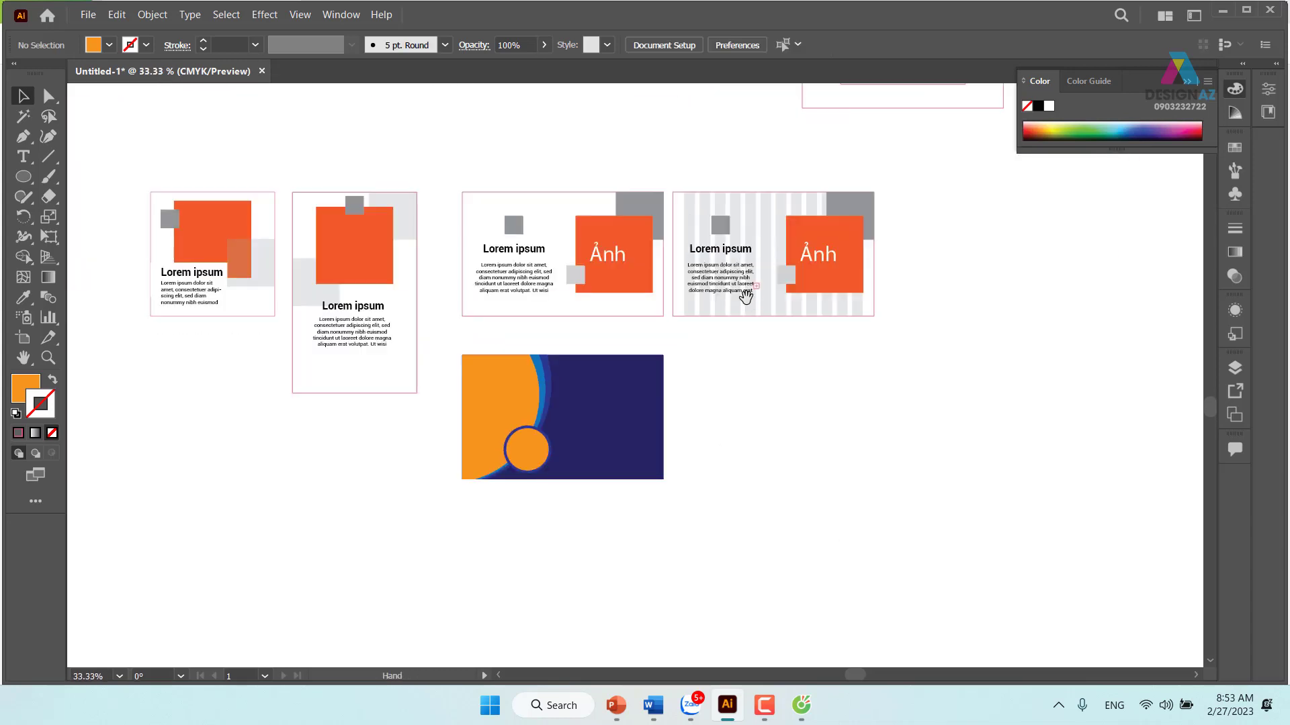
# Copy the smallest concentric circle onto the navy card and set its stroke to None.
pyautogui.moveTo(746, 297); pyautogui.dragTo(672, 507)
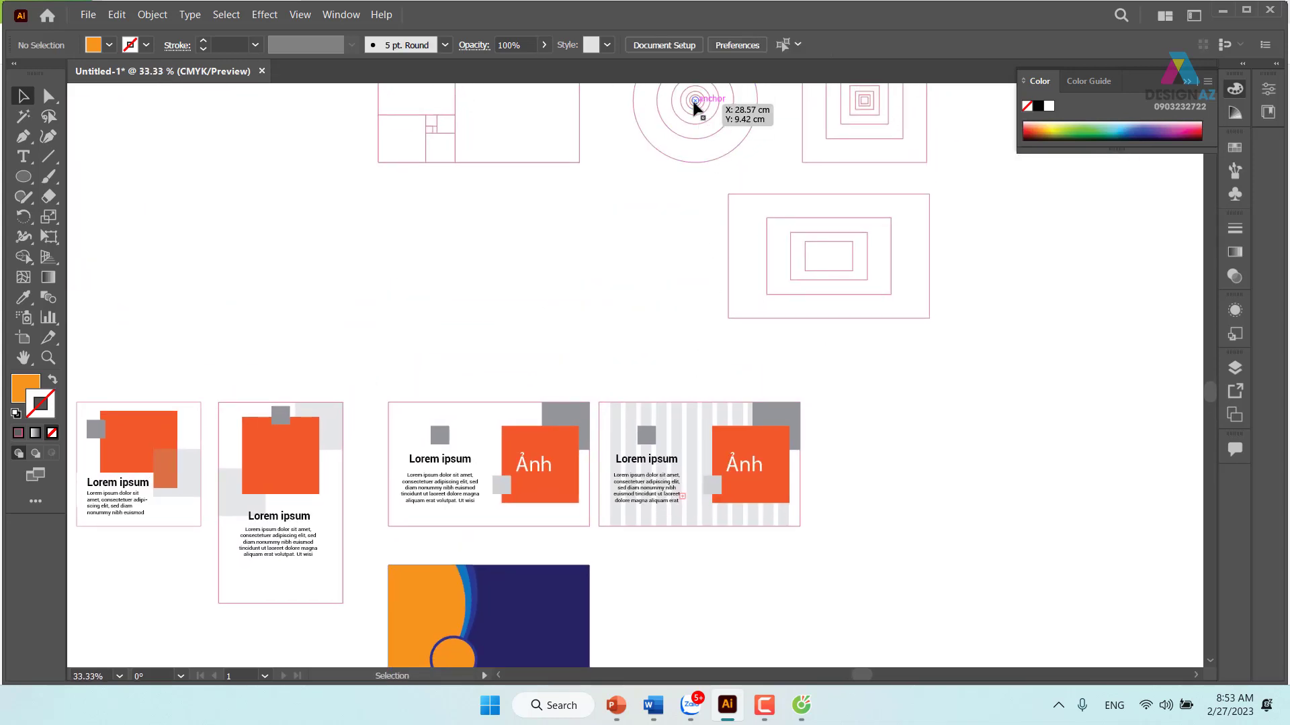
pyautogui.moveTo(695, 100); pyautogui.dragTo(502, 653)
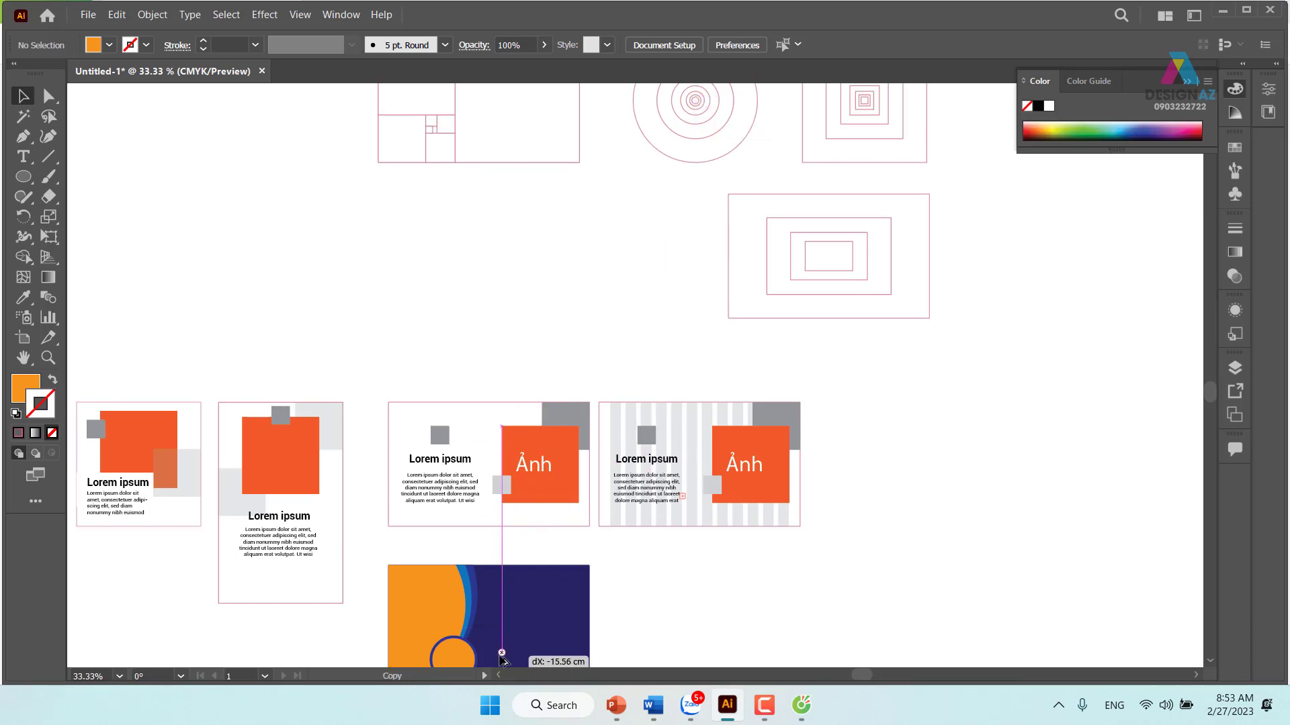
pyautogui.moveTo(556, 621); pyautogui.dragTo(670, 315)
pyautogui.hotkey('ctrl', '+')
pyautogui.hotkey('ctrl', '+')
pyautogui.hotkey('ctrl', '+')
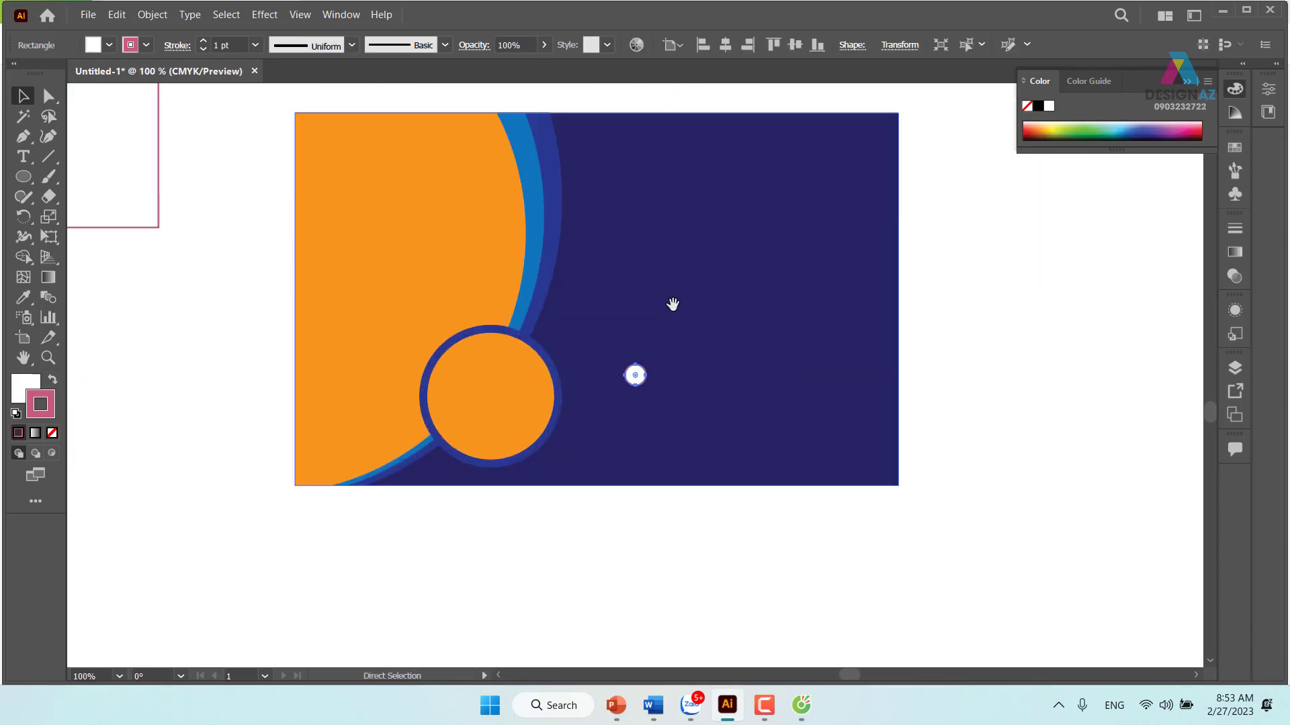
pyautogui.hotkey('ctrl', '+')
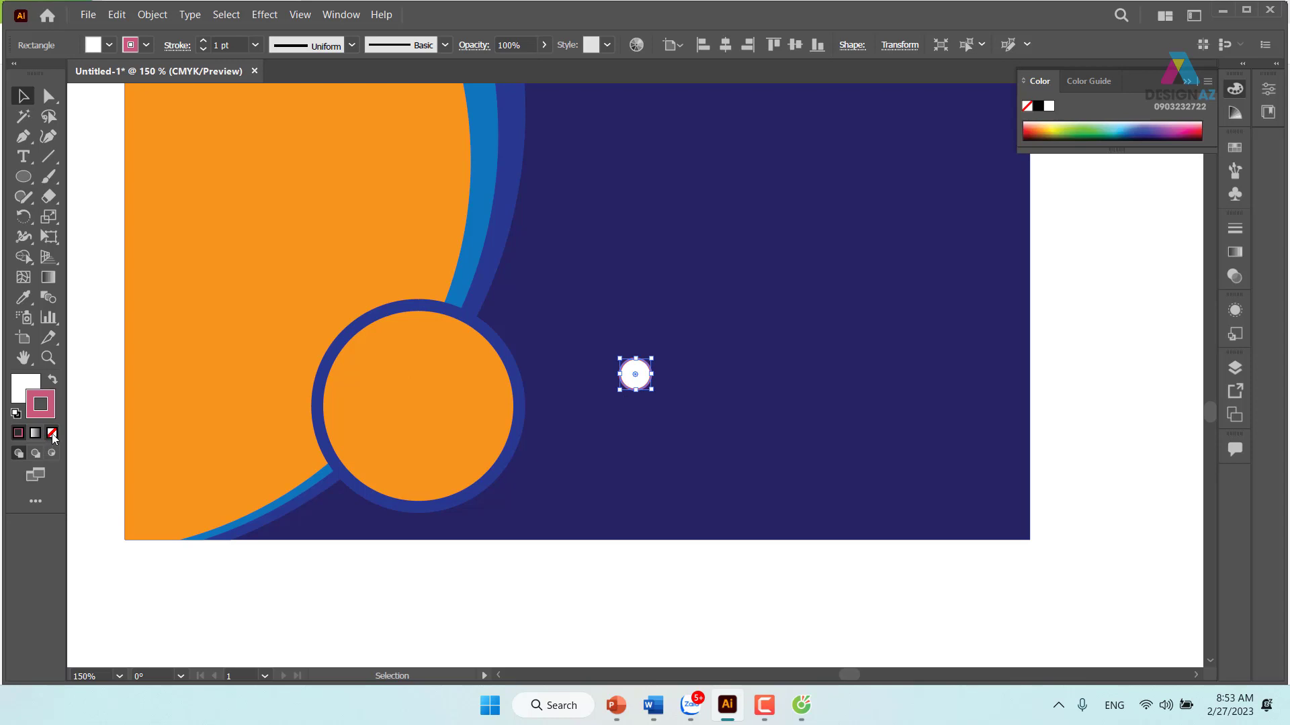
pyautogui.click(52, 433)
pyautogui.click(458, 639)
pyautogui.moveTo(635, 374); pyautogui.dragTo(528, 483)
# Place the white dot below the ringed circle and copy the orange circle up and right.
pyautogui.moveTo(736, 376); pyautogui.dragTo(626, 524)
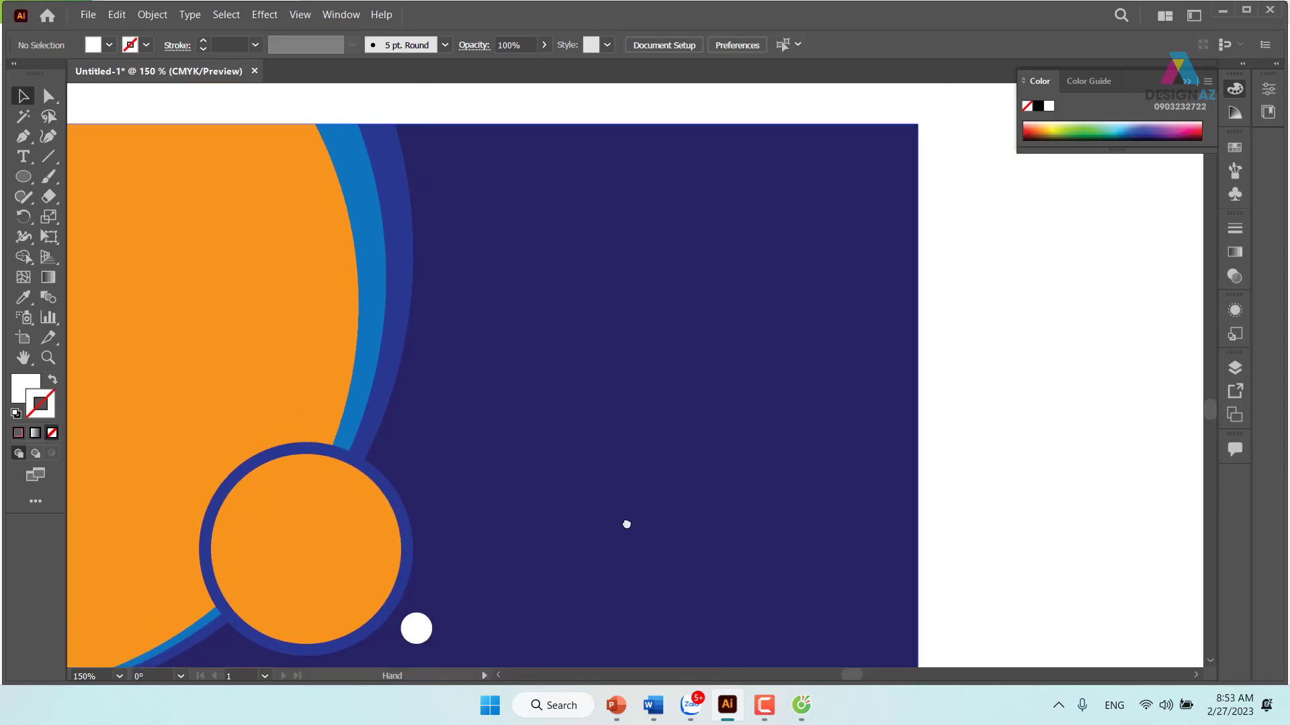
pyautogui.hotkey('ctrl', '-')
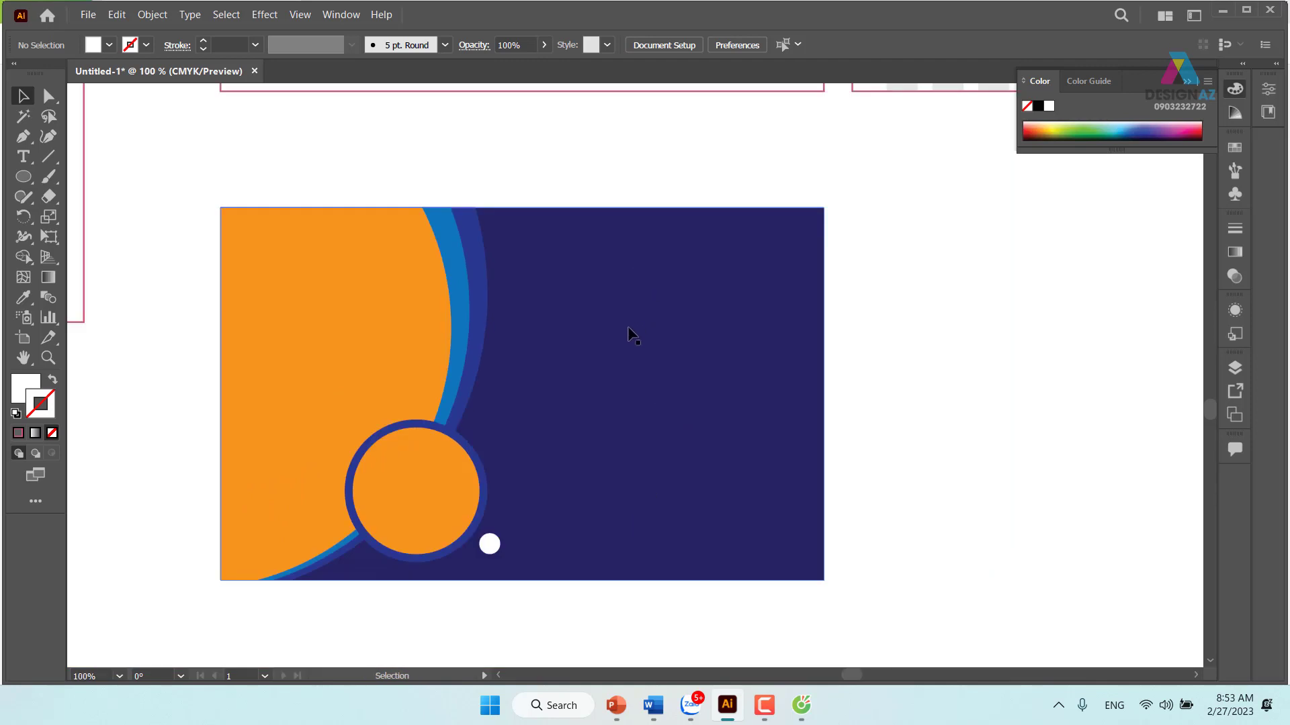
pyautogui.click(420, 501)
pyautogui.moveTo(485, 486); pyautogui.dragTo(711, 341)
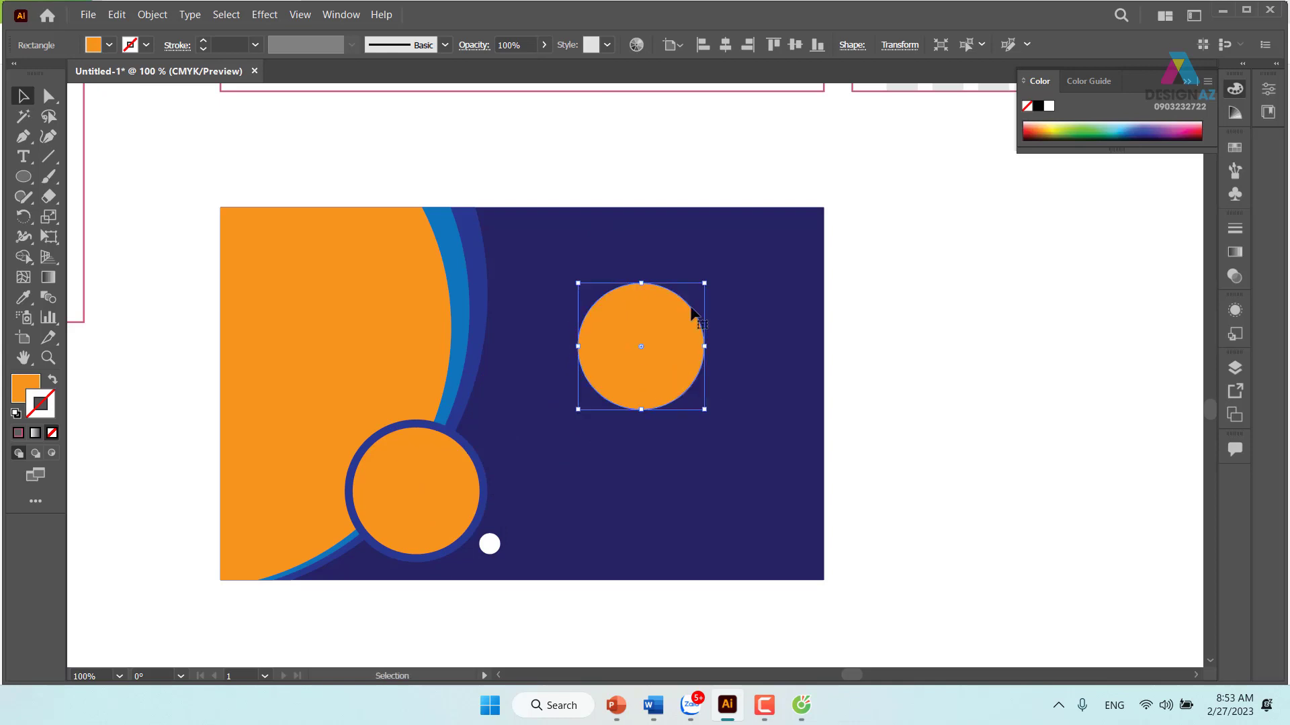
# Reduce the copied orange circle's width in Transform and move it higher and further right.
pyautogui.click(903, 49)
pyautogui.click(882, 75)
pyautogui.write('4 cm/1.618')
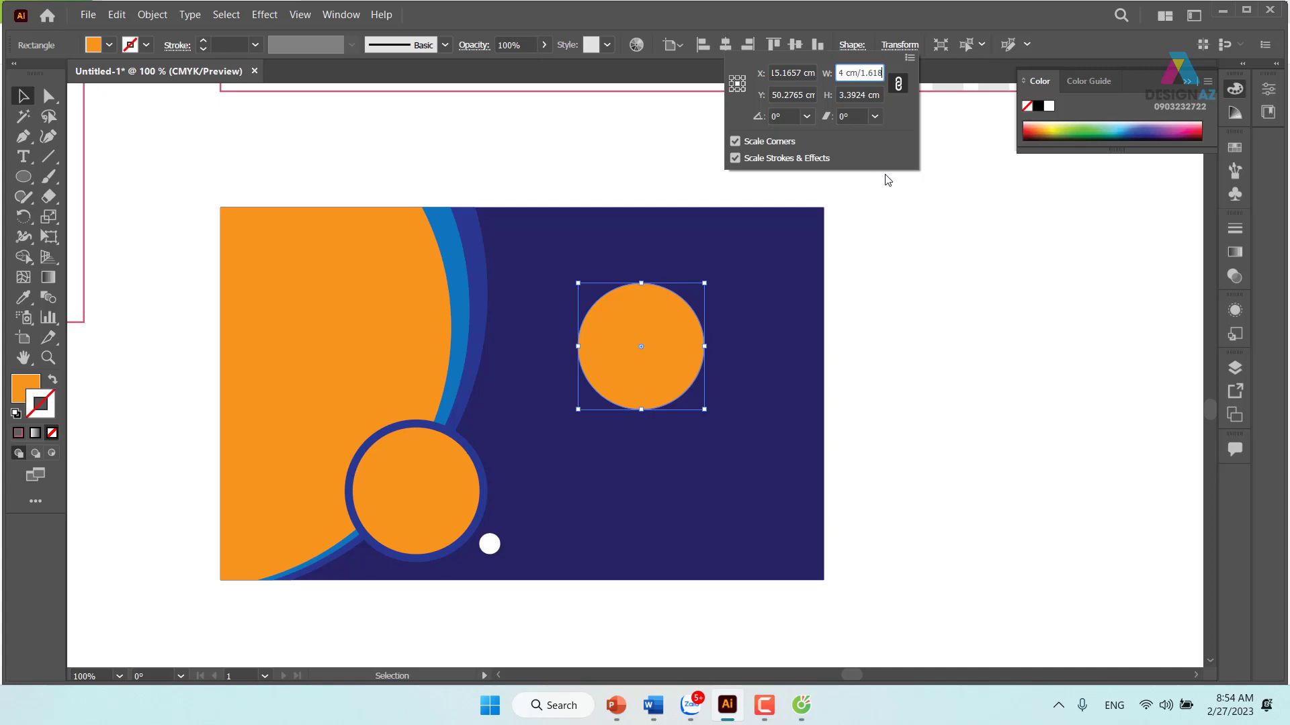
pyautogui.press('Return')
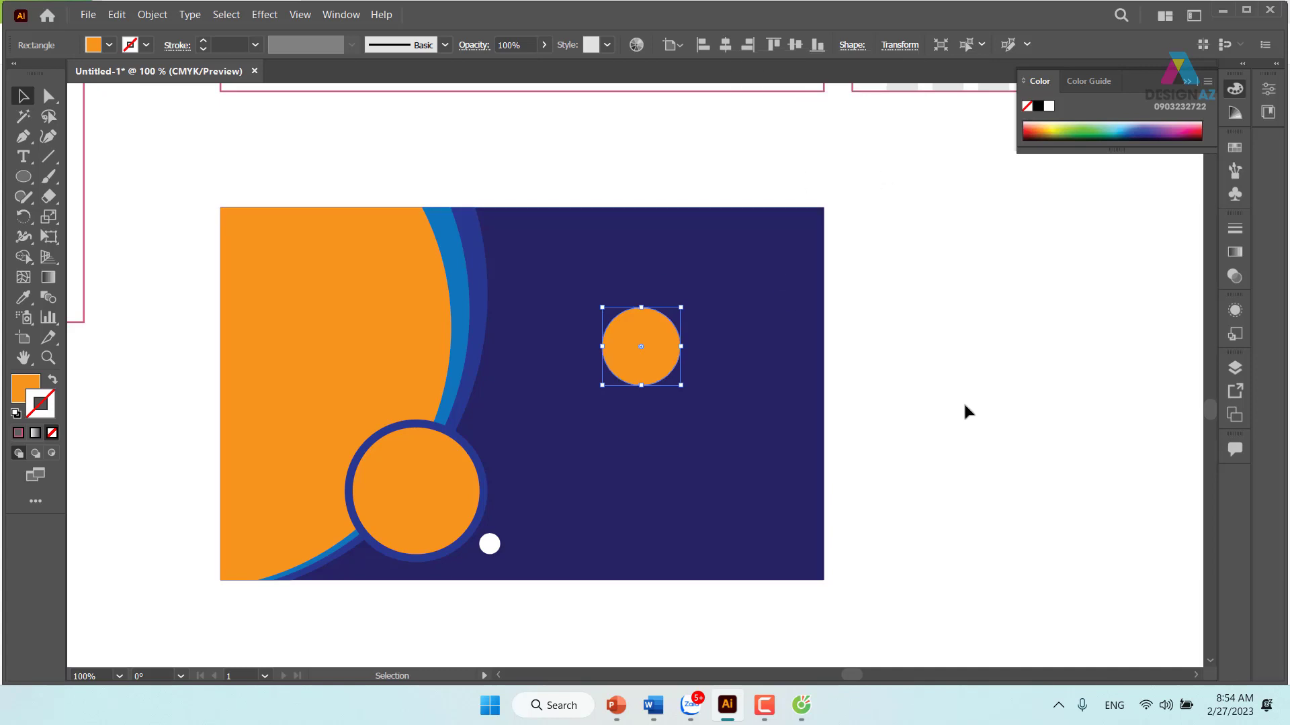
pyautogui.click(962, 401)
pyautogui.moveTo(637, 366); pyautogui.dragTo(665, 328)
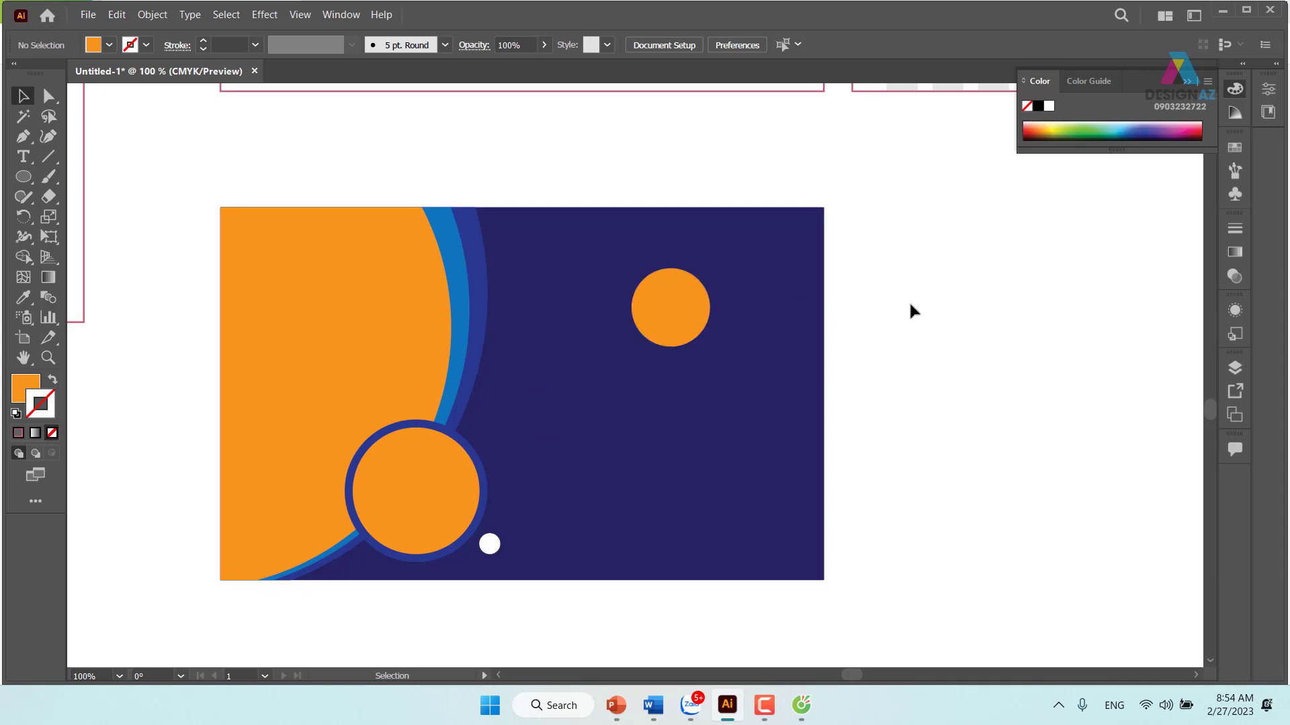
# Add Lorem ipsum placeholder text below the small circle and colour it orange.
pyautogui.click(24, 156)
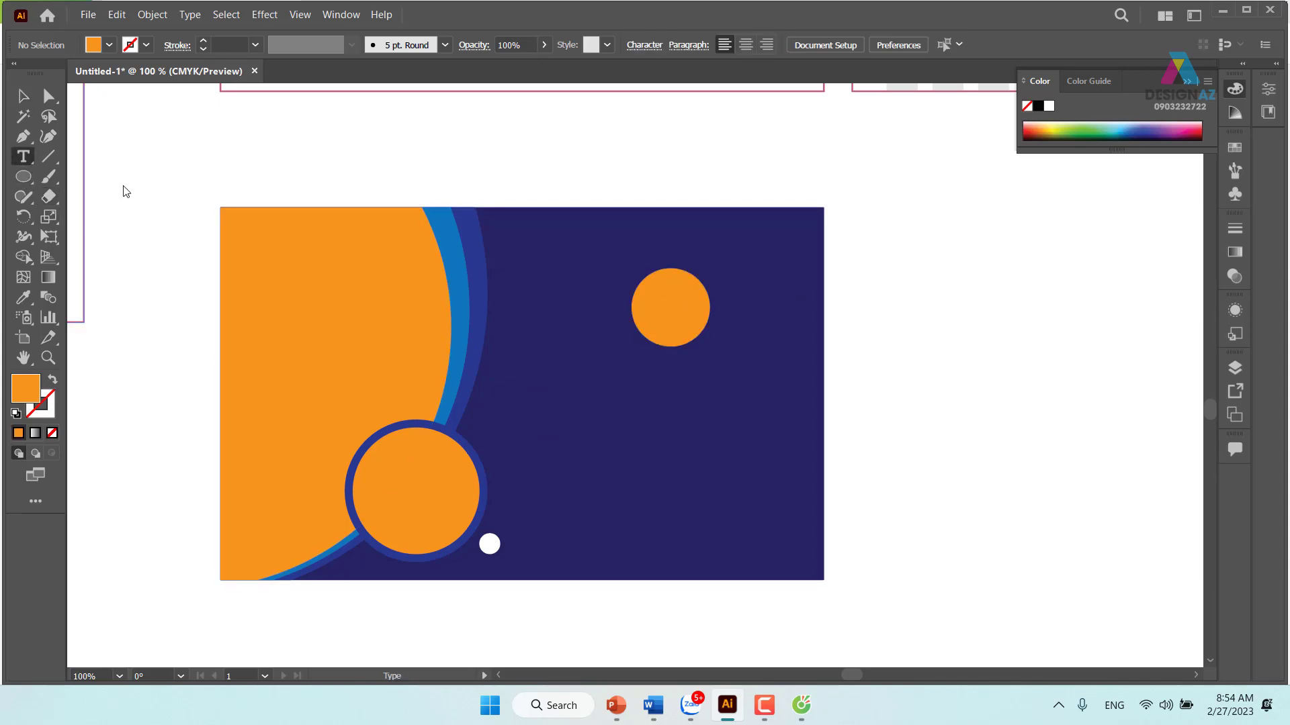
pyautogui.click(571, 392)
pyautogui.click(24, 96)
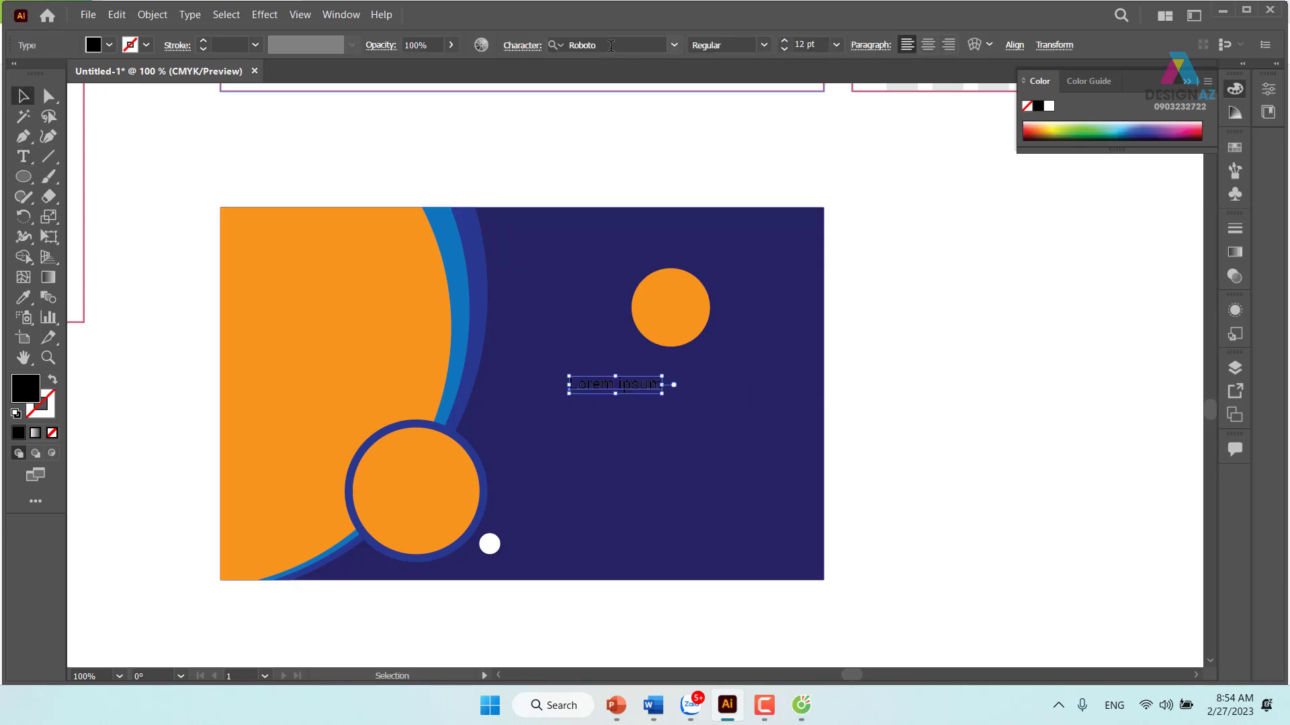
pyautogui.click(764, 45)
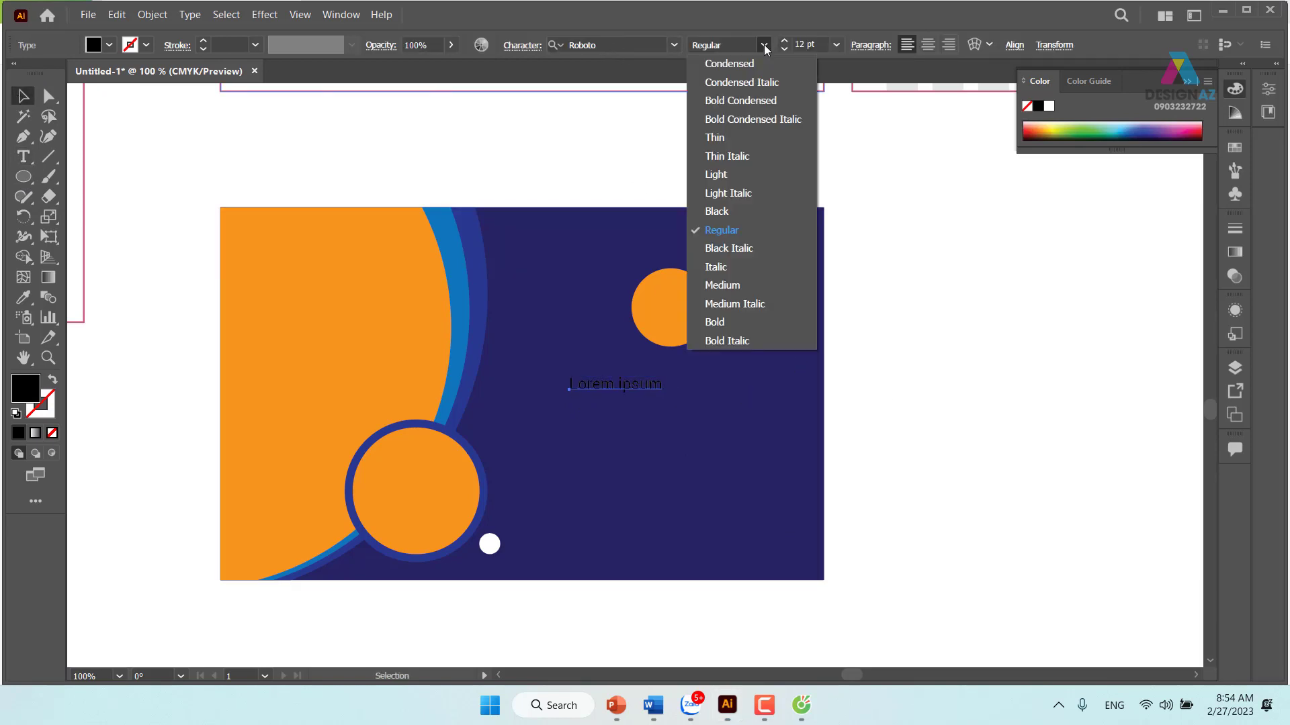
pyautogui.press('Escape')
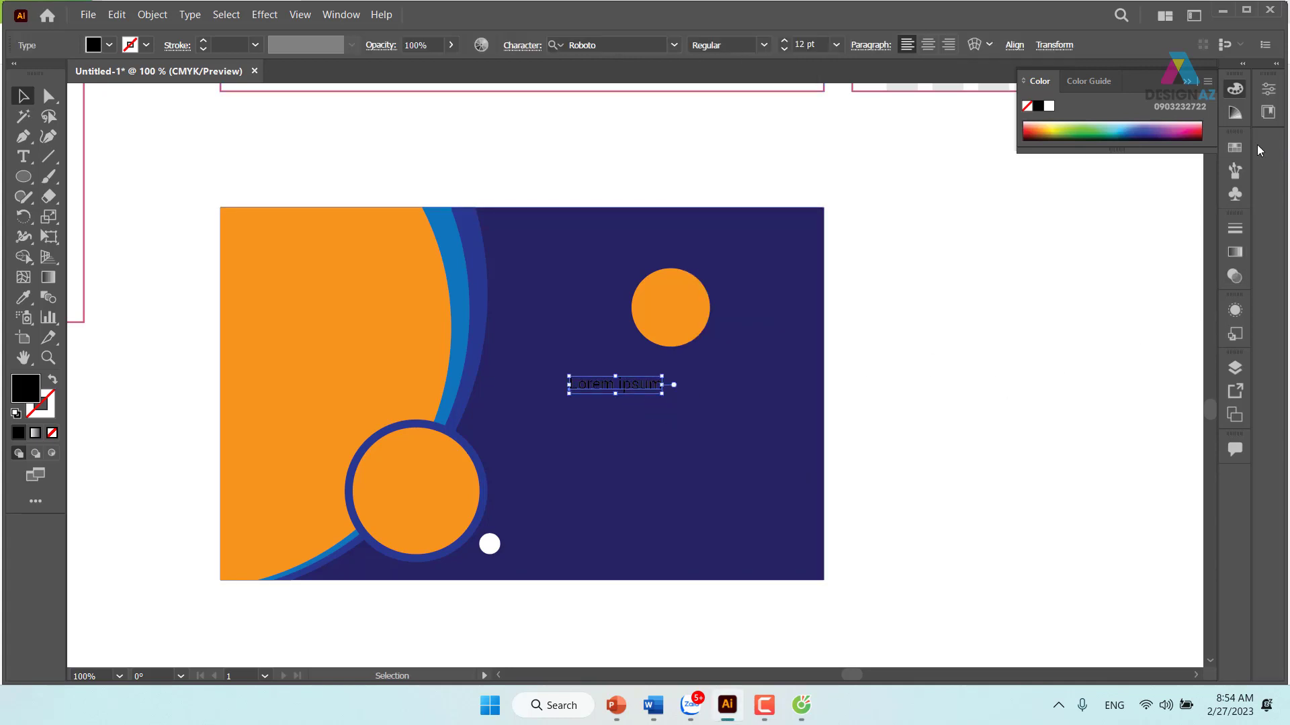
pyautogui.click(1235, 147)
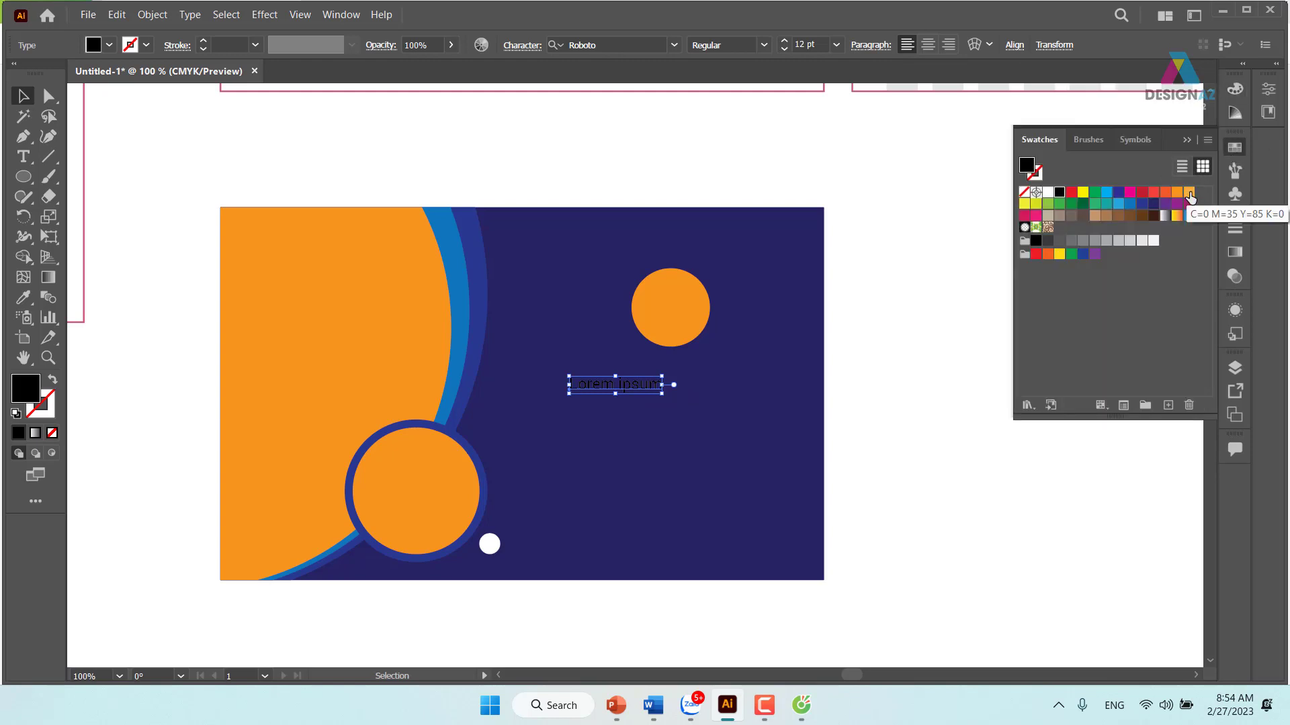
pyautogui.click(1188, 197)
# Set the Lorem ipsum text's font style to Bold.
pyautogui.click(874, 391)
pyautogui.click(657, 381)
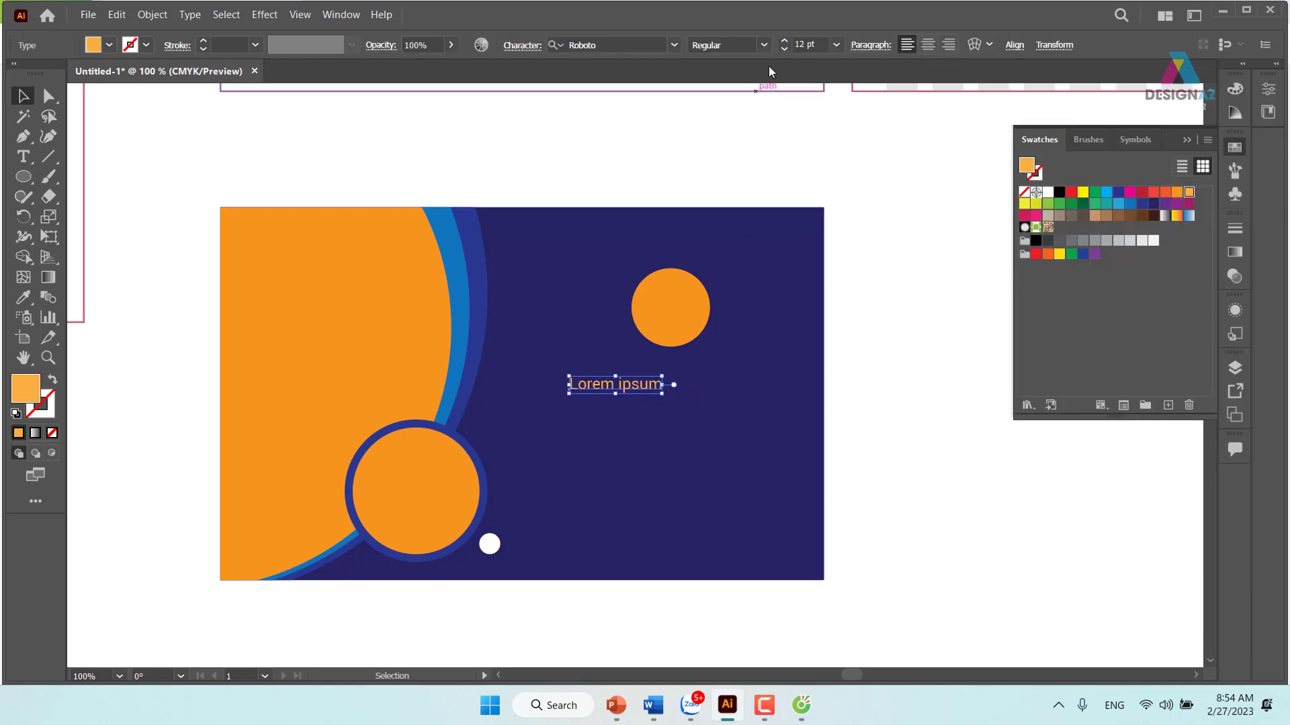
pyautogui.click(764, 45)
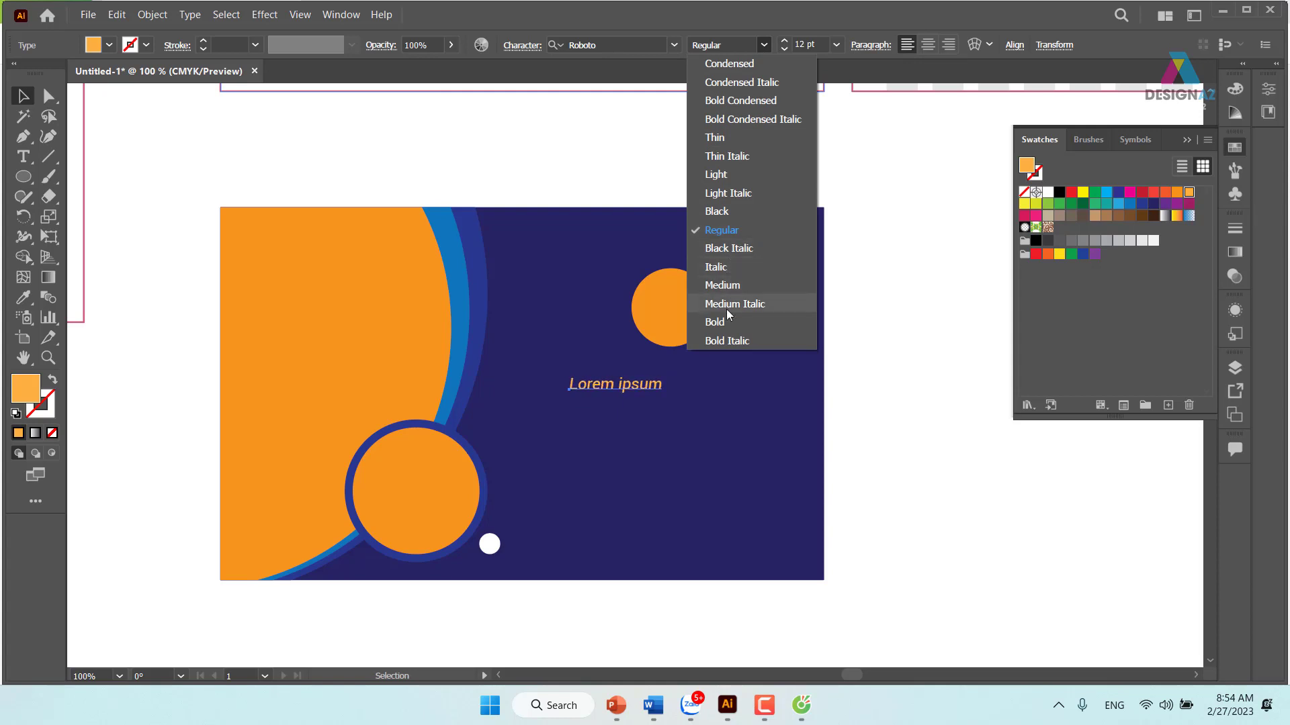
pyautogui.click(715, 323)
pyautogui.click(789, 346)
pyautogui.click(624, 386)
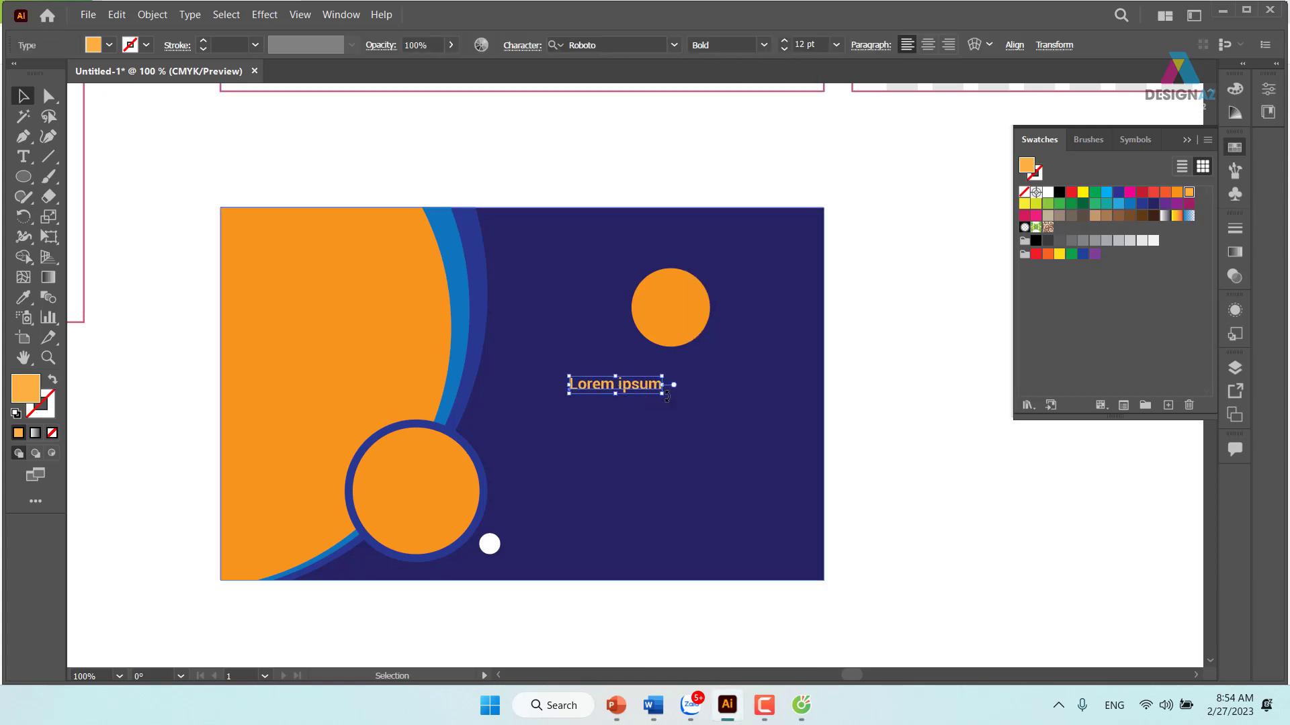
# Resize the headline to roughly the circle's width and place it just under the circle.
pyautogui.moveTo(664, 396); pyautogui.dragTo(752, 430)
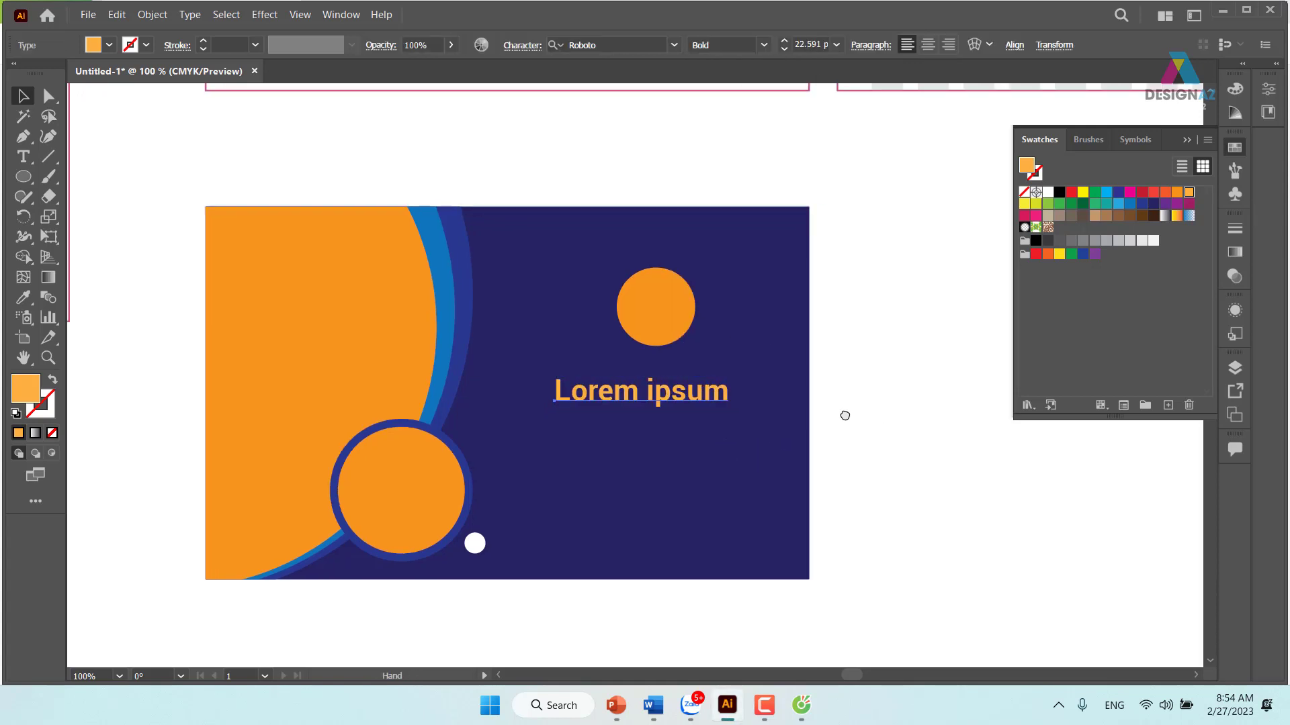
pyautogui.click(583, 292)
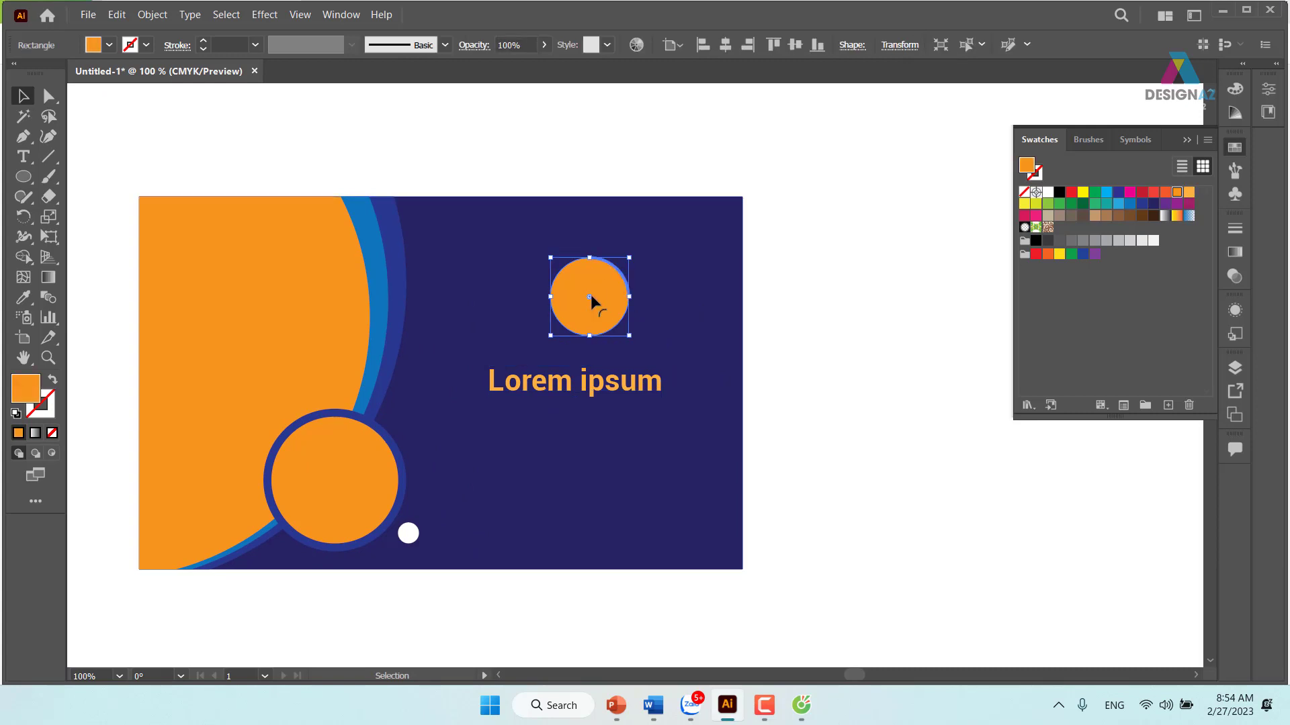
pyautogui.moveTo(622, 385)
pyautogui.mouseDown()
pyautogui.moveTo(389, 489)
pyautogui.moveTo(630, 390)
pyautogui.mouseUp()
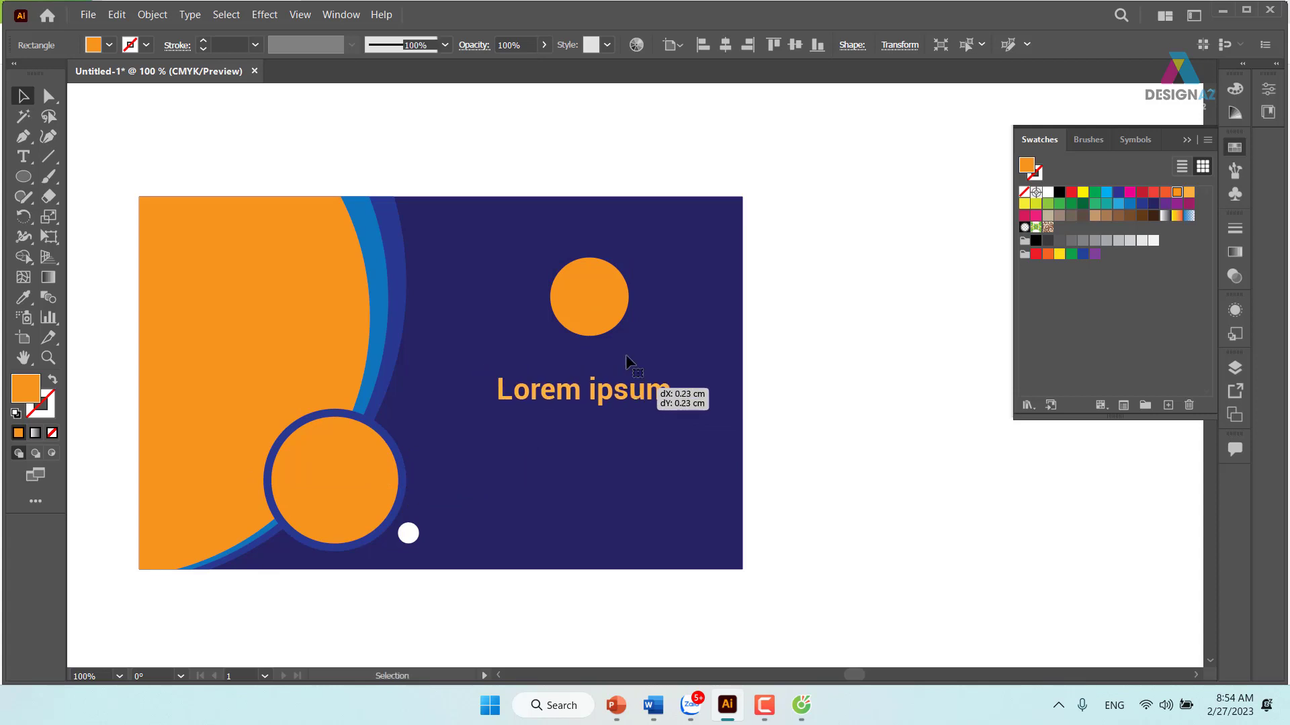
pyautogui.click(600, 309)
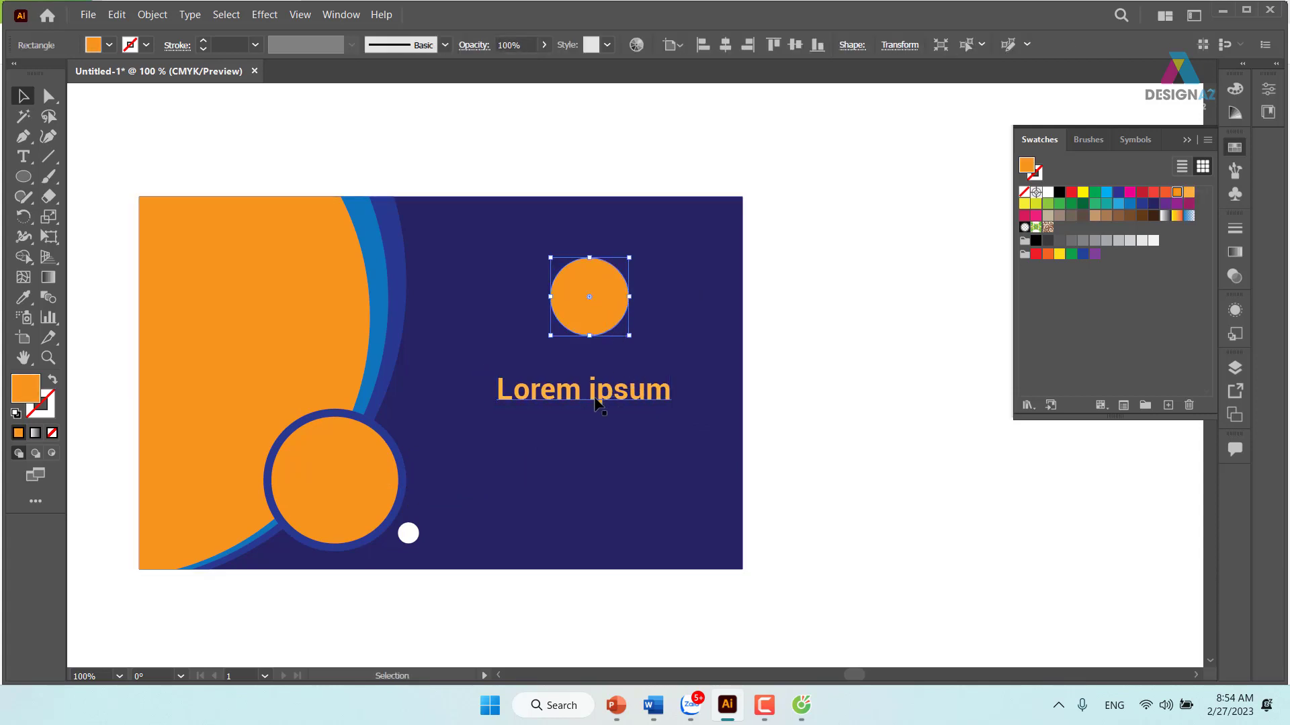
pyautogui.moveTo(608, 392); pyautogui.dragTo(642, 348)
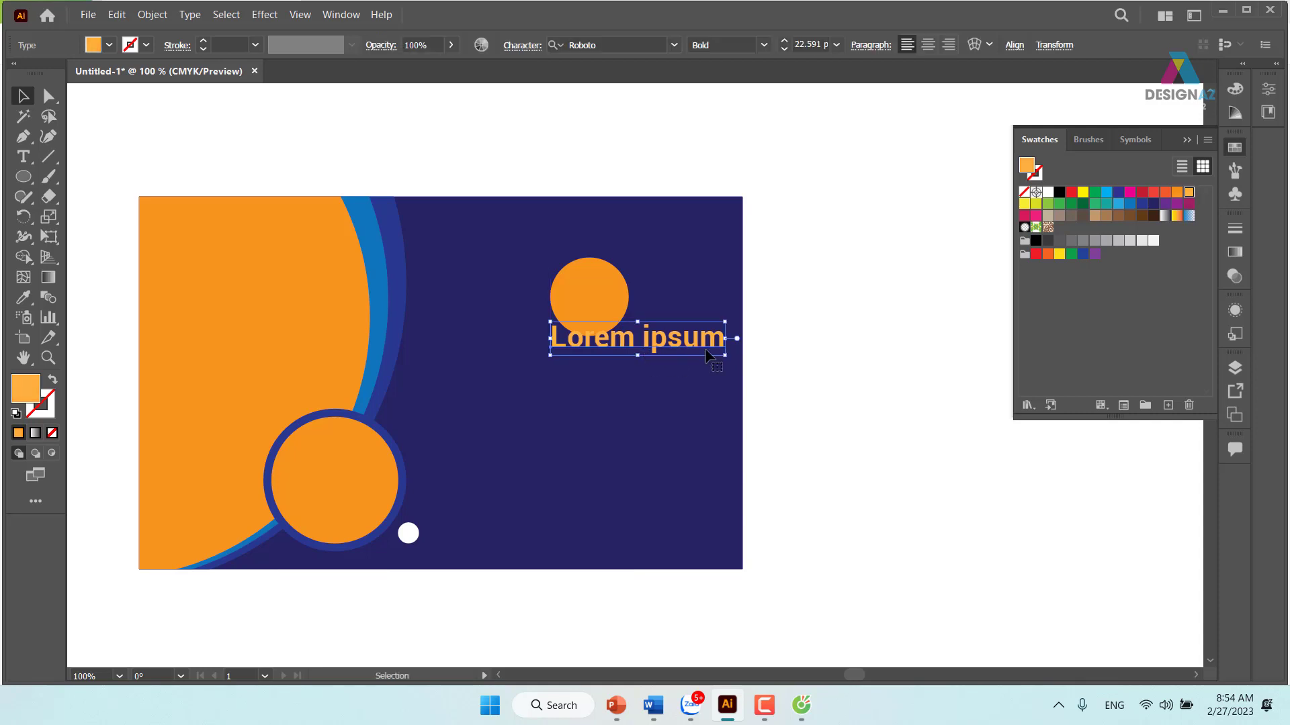
pyautogui.moveTo(731, 321); pyautogui.dragTo(629, 335)
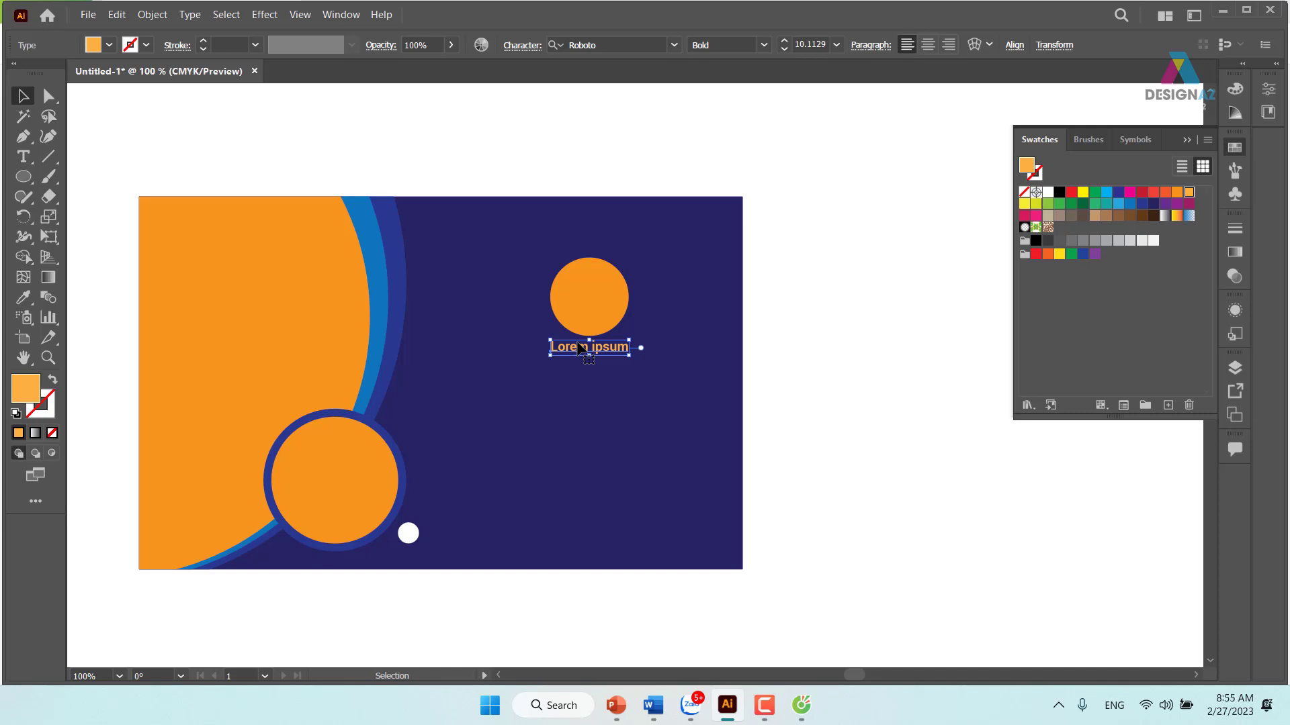
# Multiply the headline's width by 1.6 in Transform and lower it slightly.
pyautogui.click(1054, 46)
pyautogui.click(1035, 72)
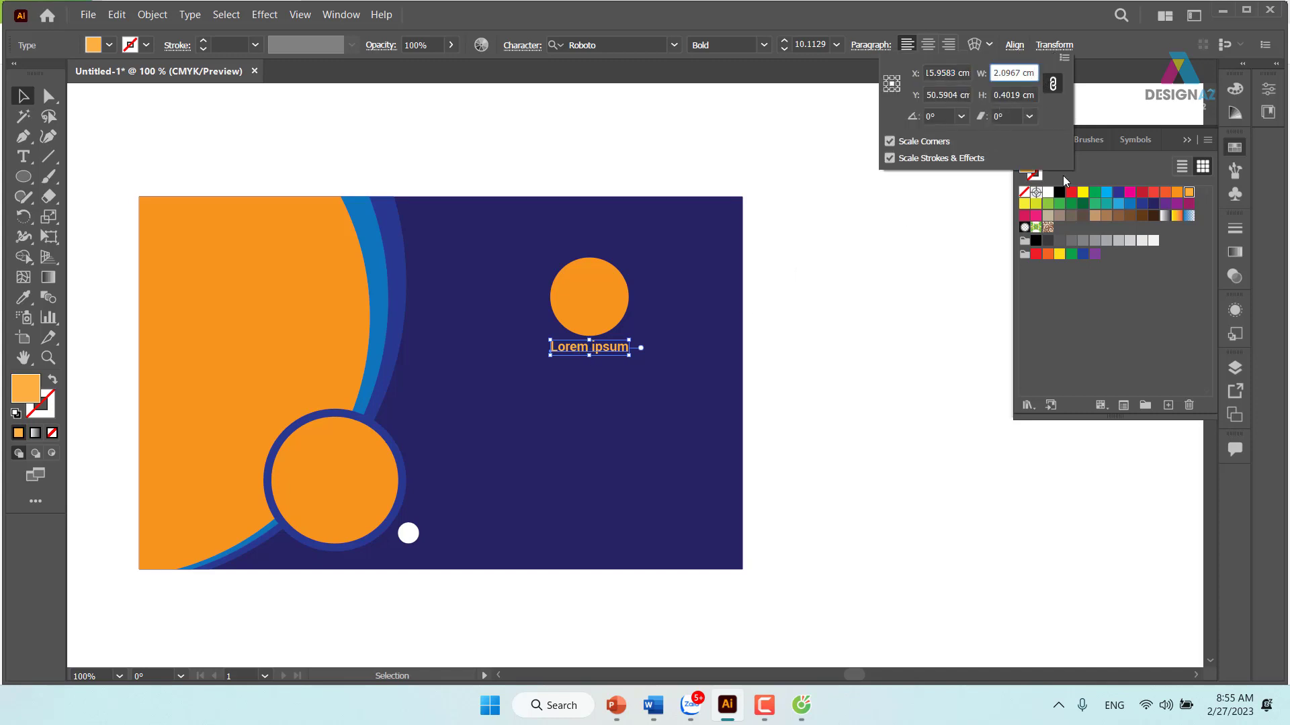
pyautogui.write('*')
pyautogui.write('1.')
pyautogui.write('618')
pyautogui.press('Return')
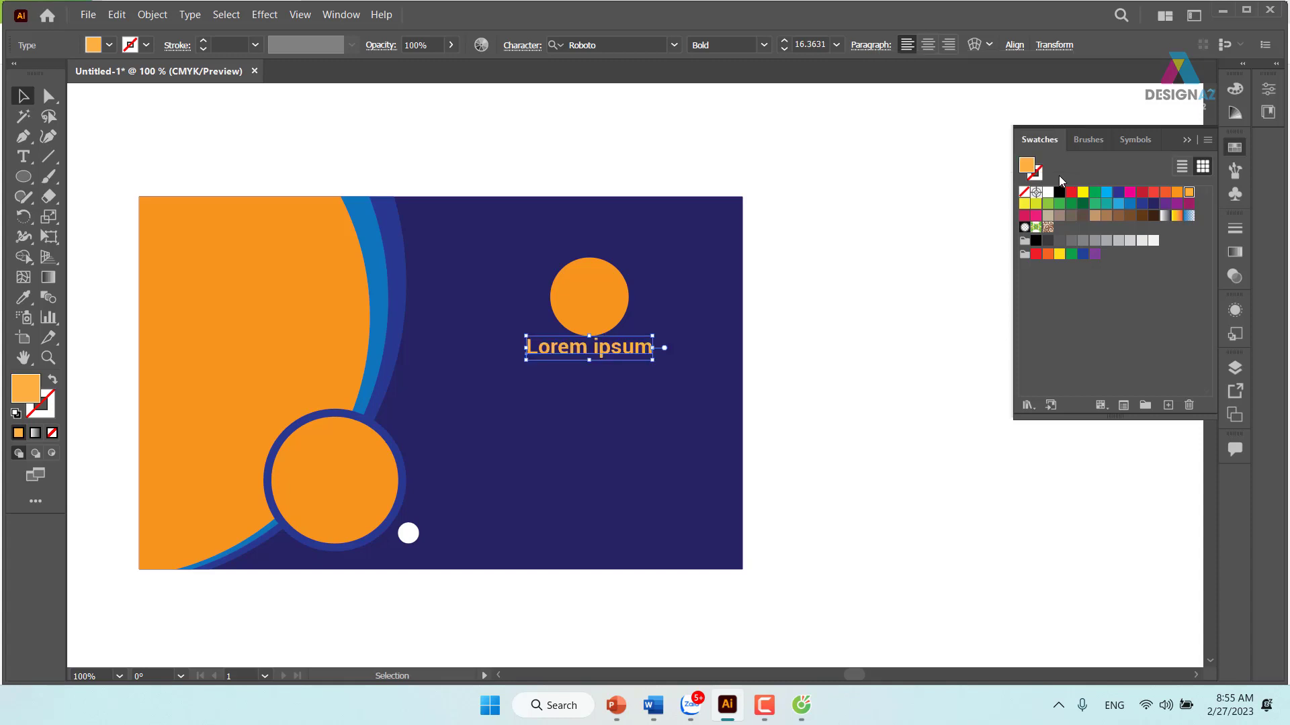
pyautogui.click(868, 381)
pyautogui.moveTo(617, 354); pyautogui.dragTo(617, 366)
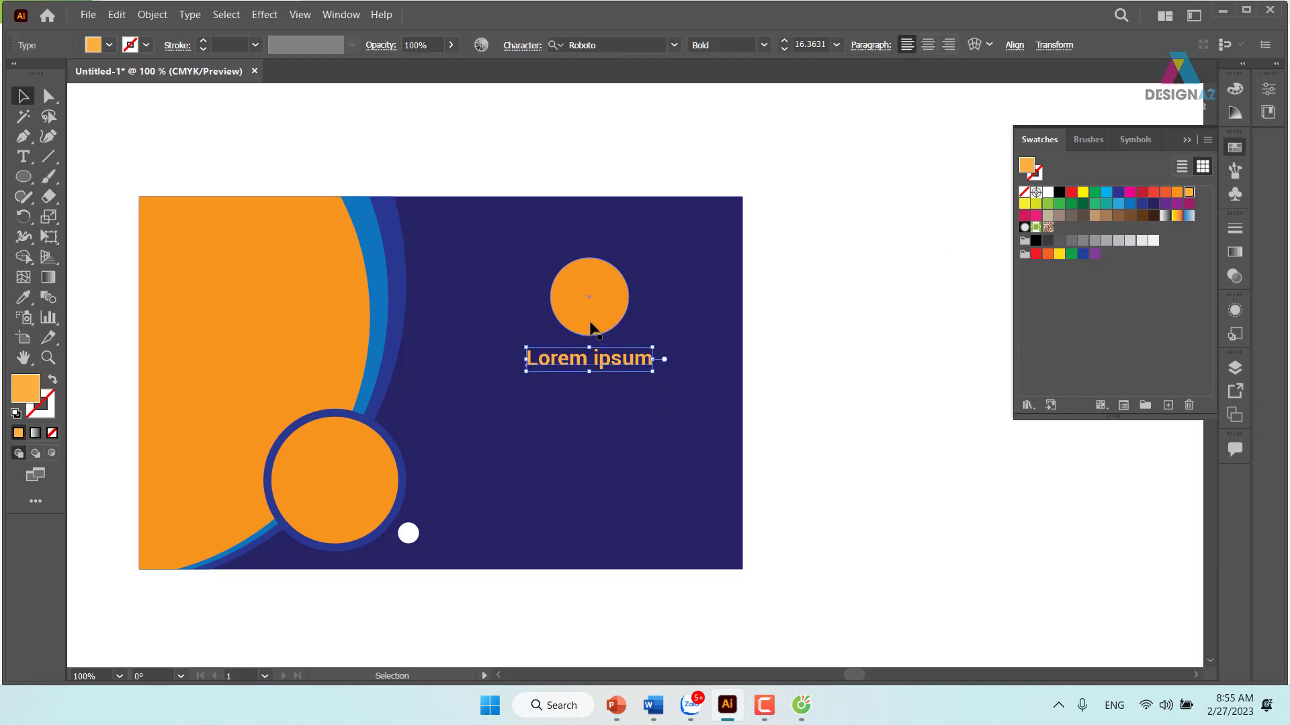
pyautogui.click(767, 446)
pyautogui.click(634, 356)
# Scale the headline by another 1.618, move it further down, and check its font size.
pyautogui.click(1056, 45)
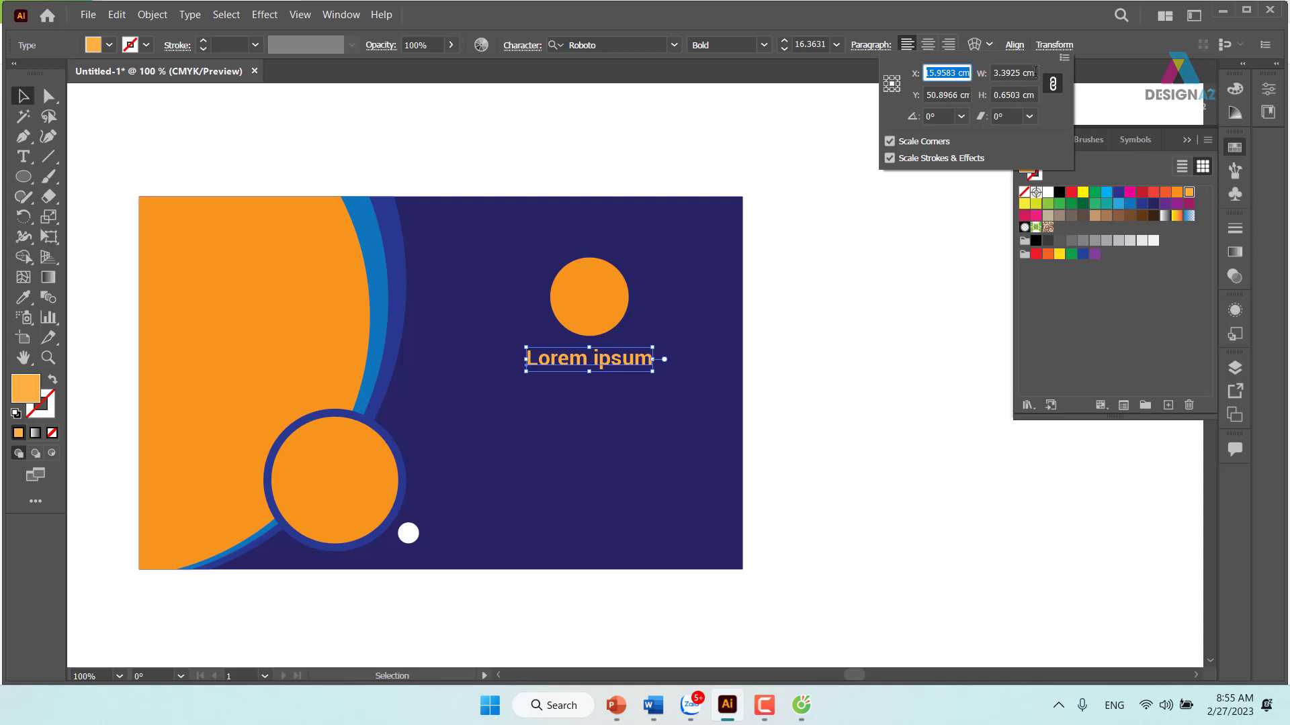
pyautogui.click(1035, 71)
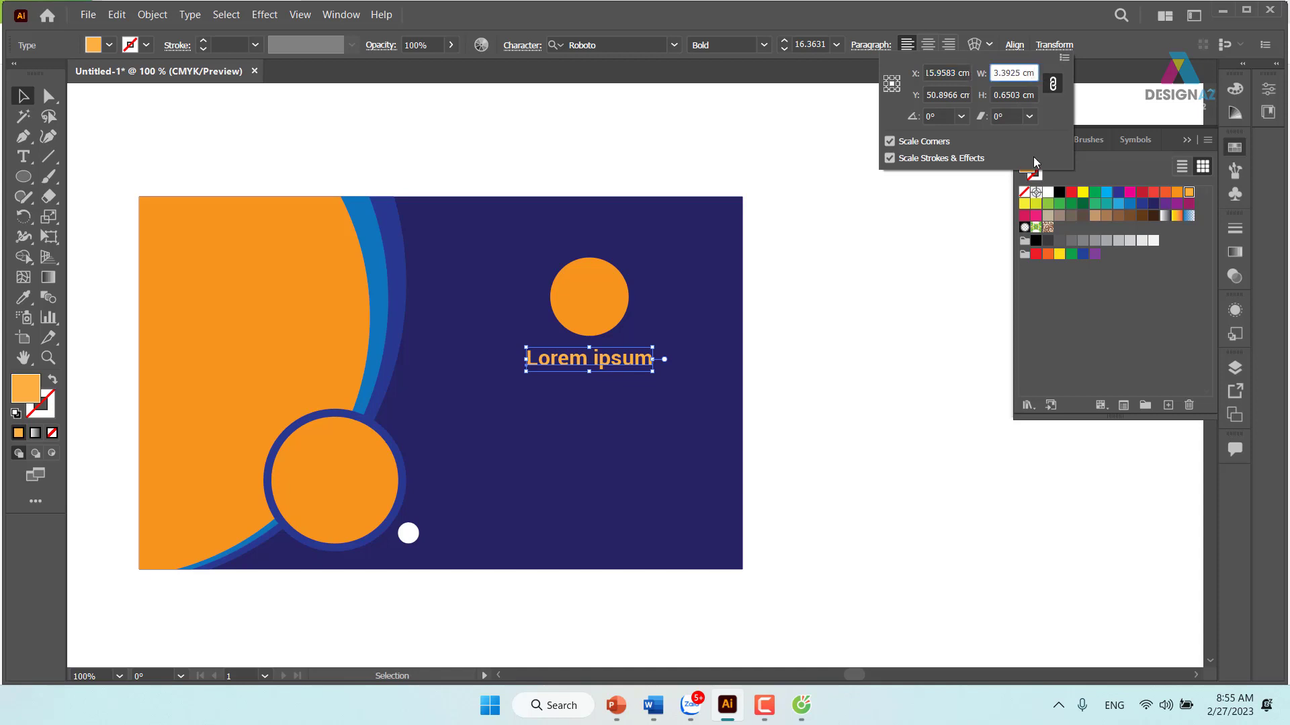
pyautogui.write('*1.')
pyautogui.write('618')
pyautogui.press('Return')
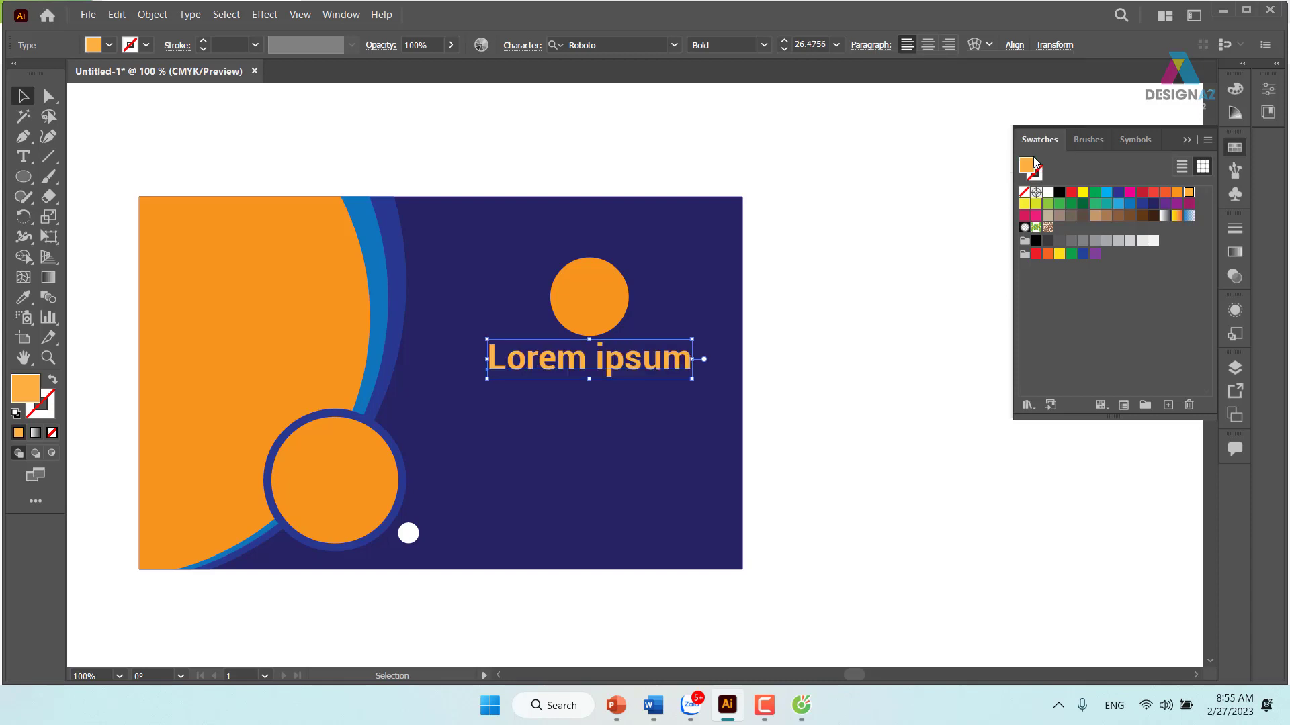
pyautogui.click(833, 383)
pyautogui.moveTo(643, 368); pyautogui.dragTo(643, 393)
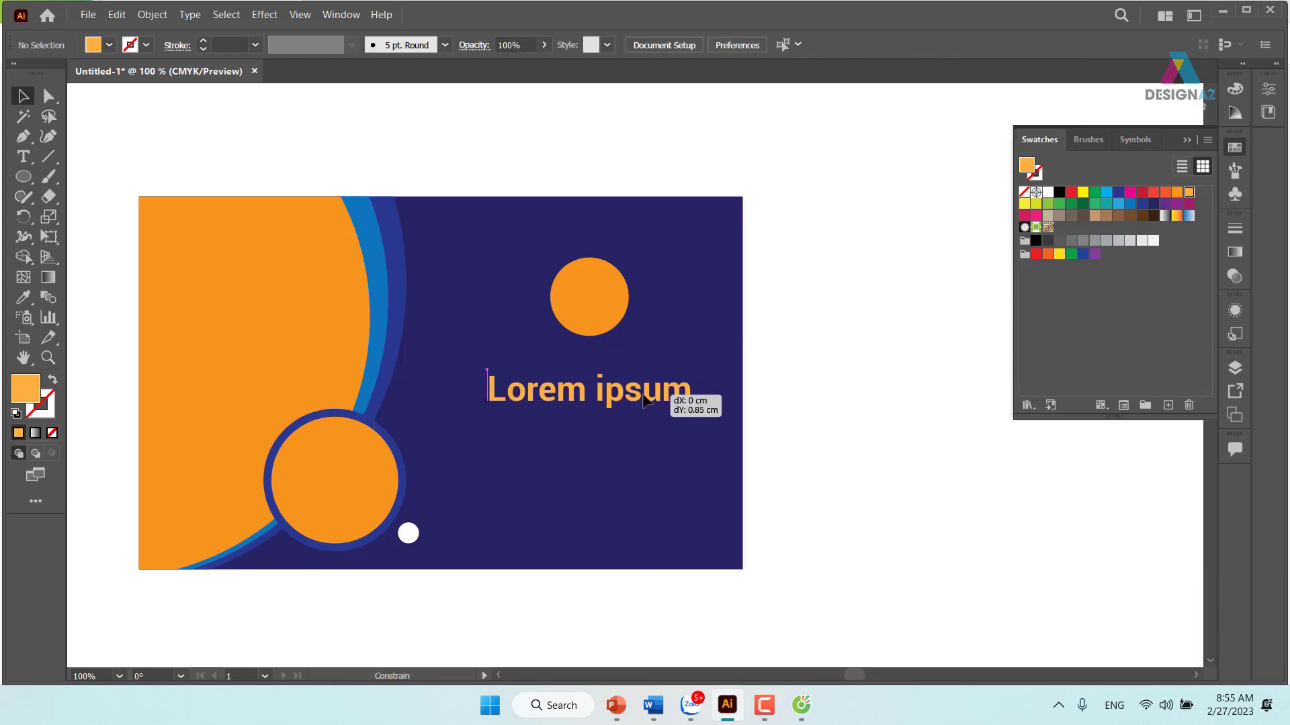
pyautogui.moveTo(643, 393); pyautogui.dragTo(630, 396)
pyautogui.click(840, 388)
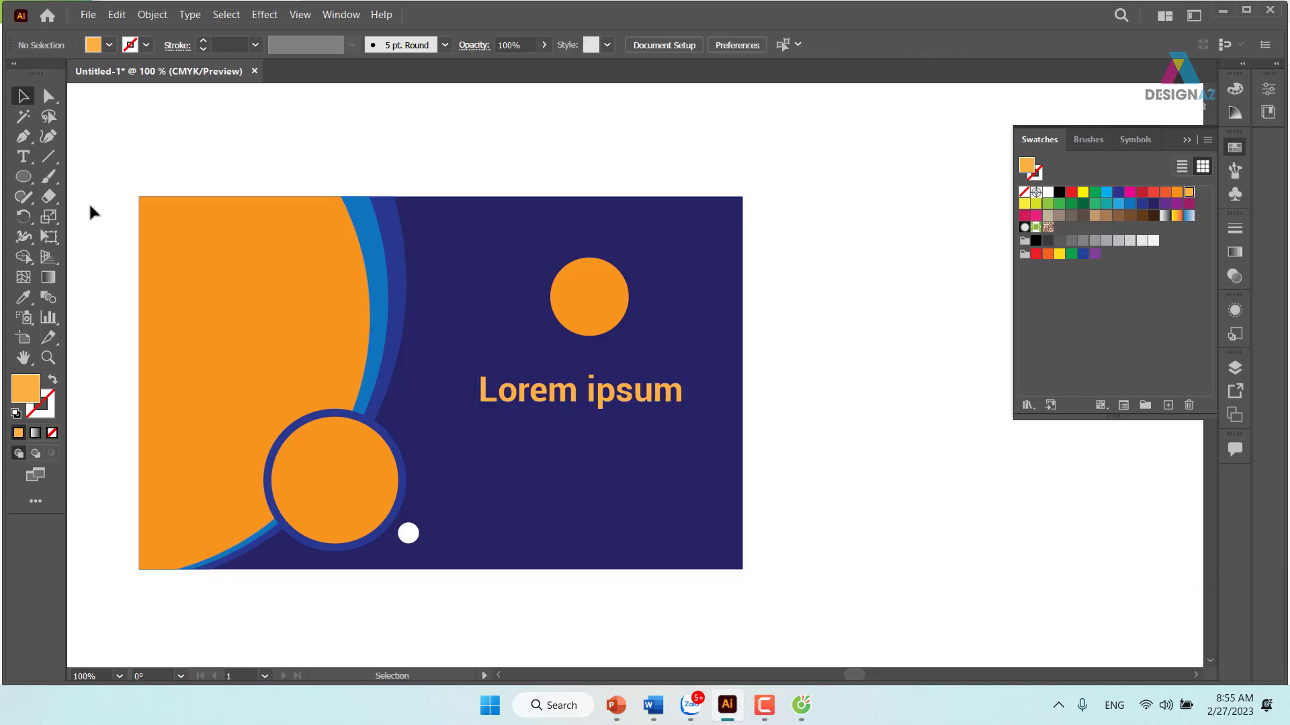
pyautogui.click(592, 396)
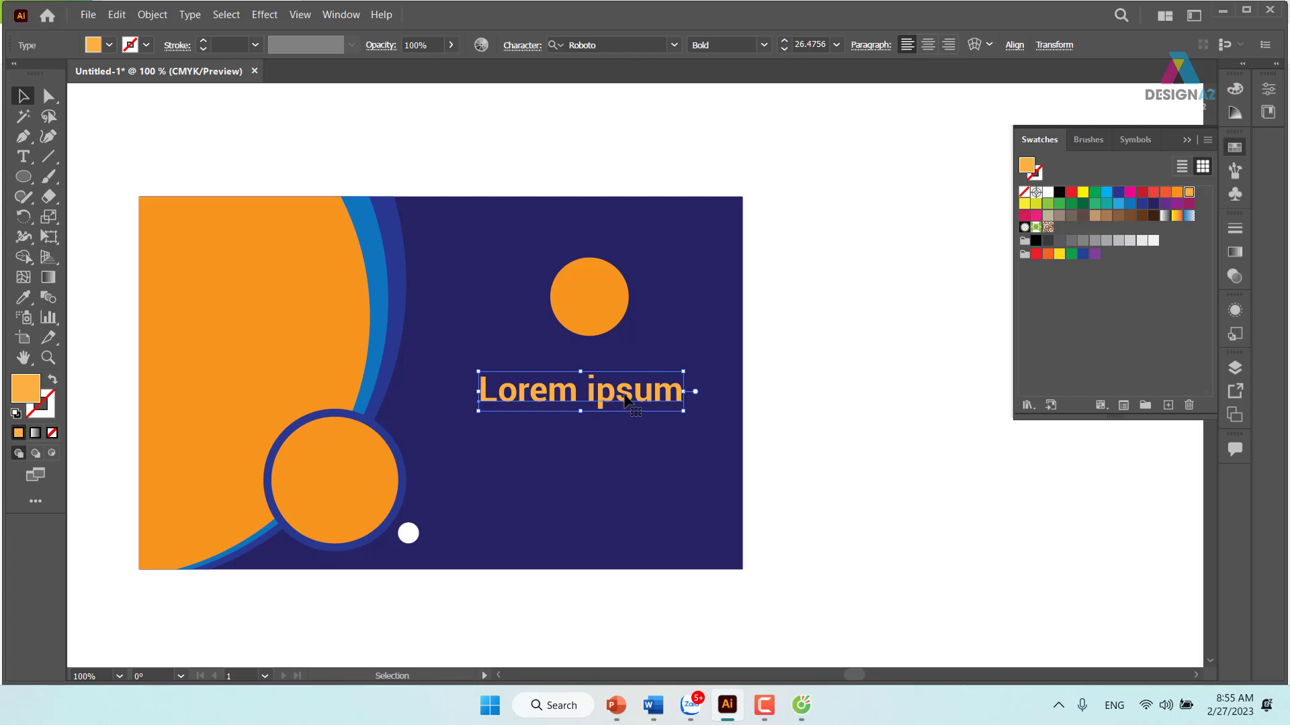
pyautogui.click(795, 47)
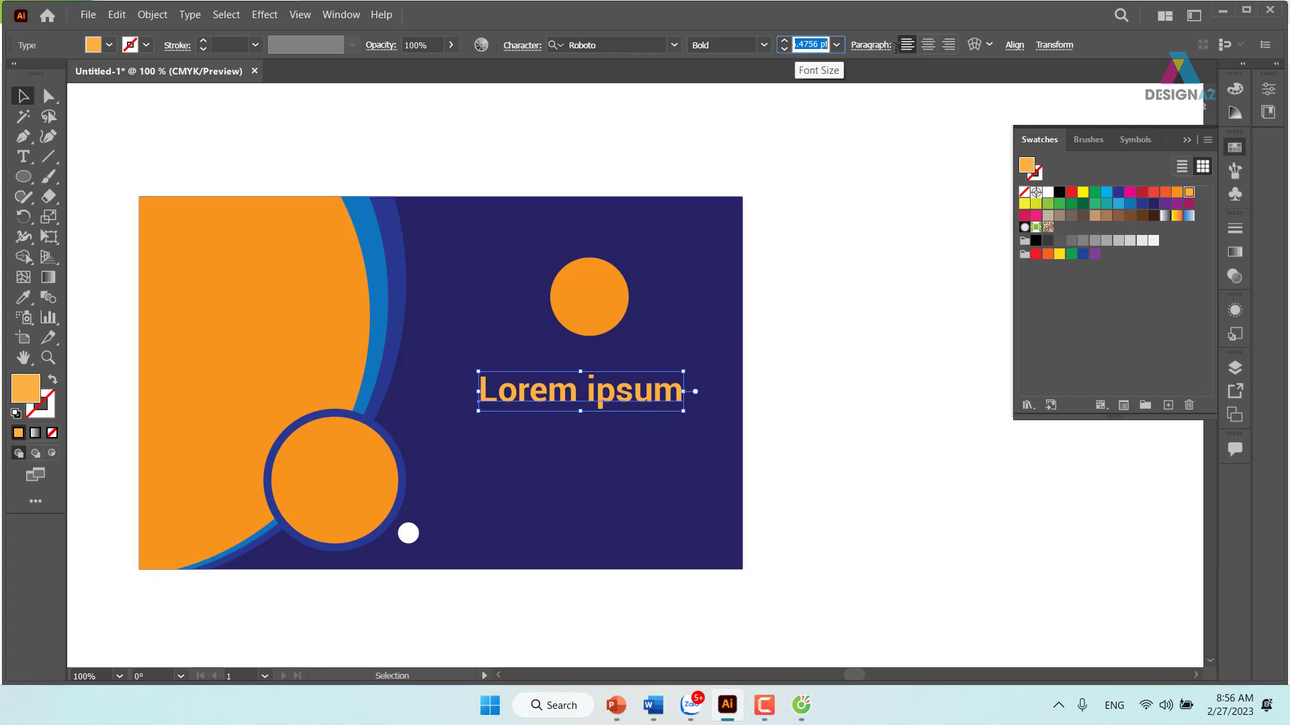
pyautogui.click(778, 346)
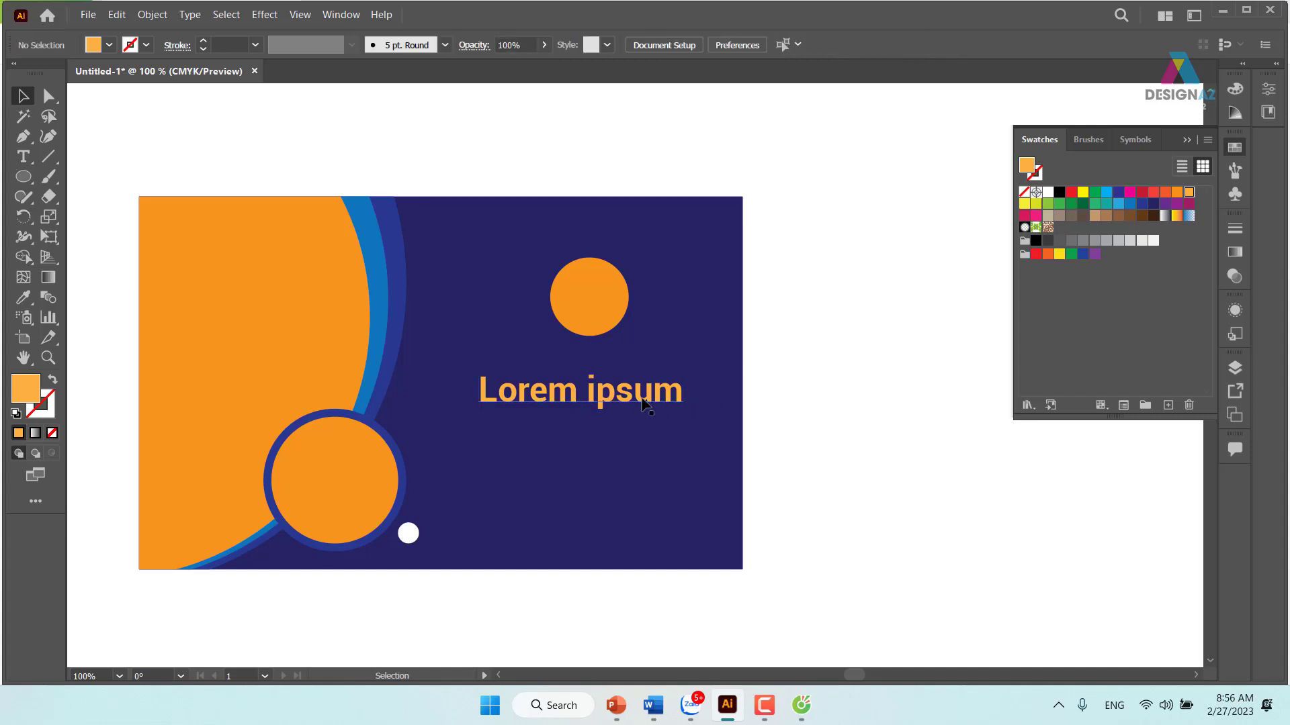
# Create a trial text area right of the card set to 12 pt Regular.
pyautogui.press('t')
pyautogui.hscroll(5, 732, 369)
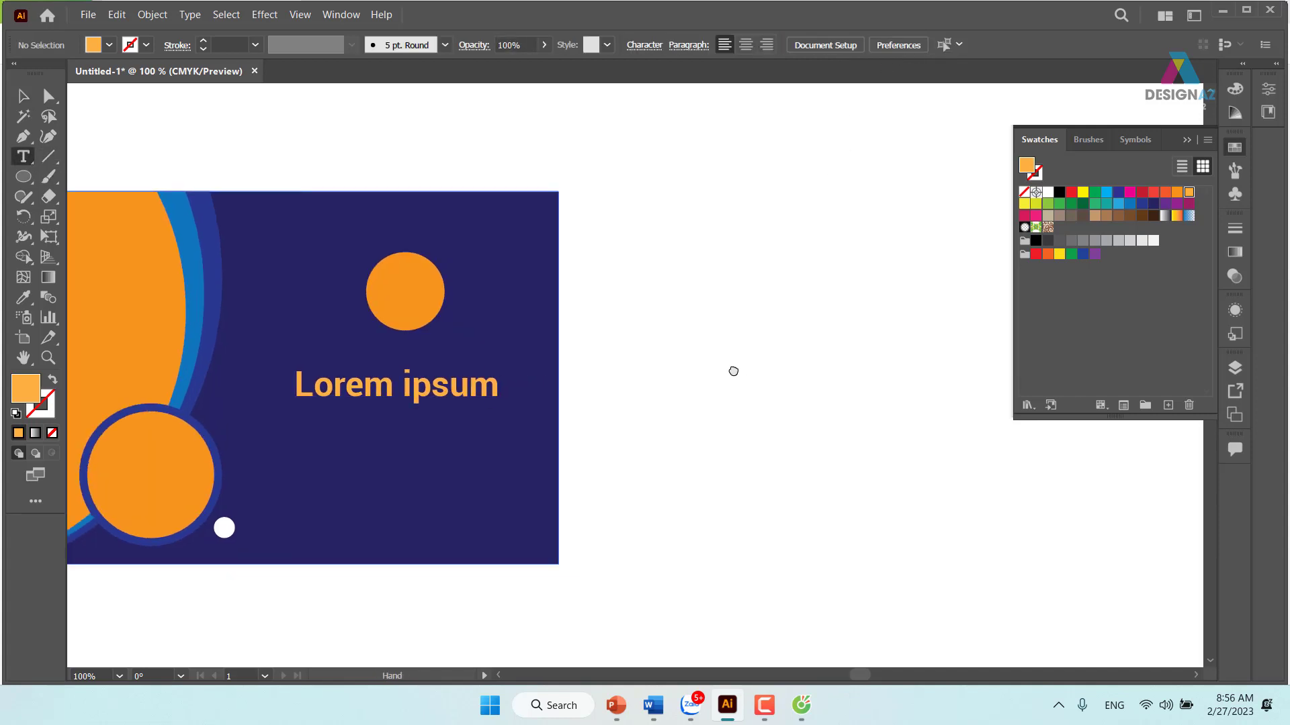
pyautogui.moveTo(577, 277); pyautogui.dragTo(948, 324)
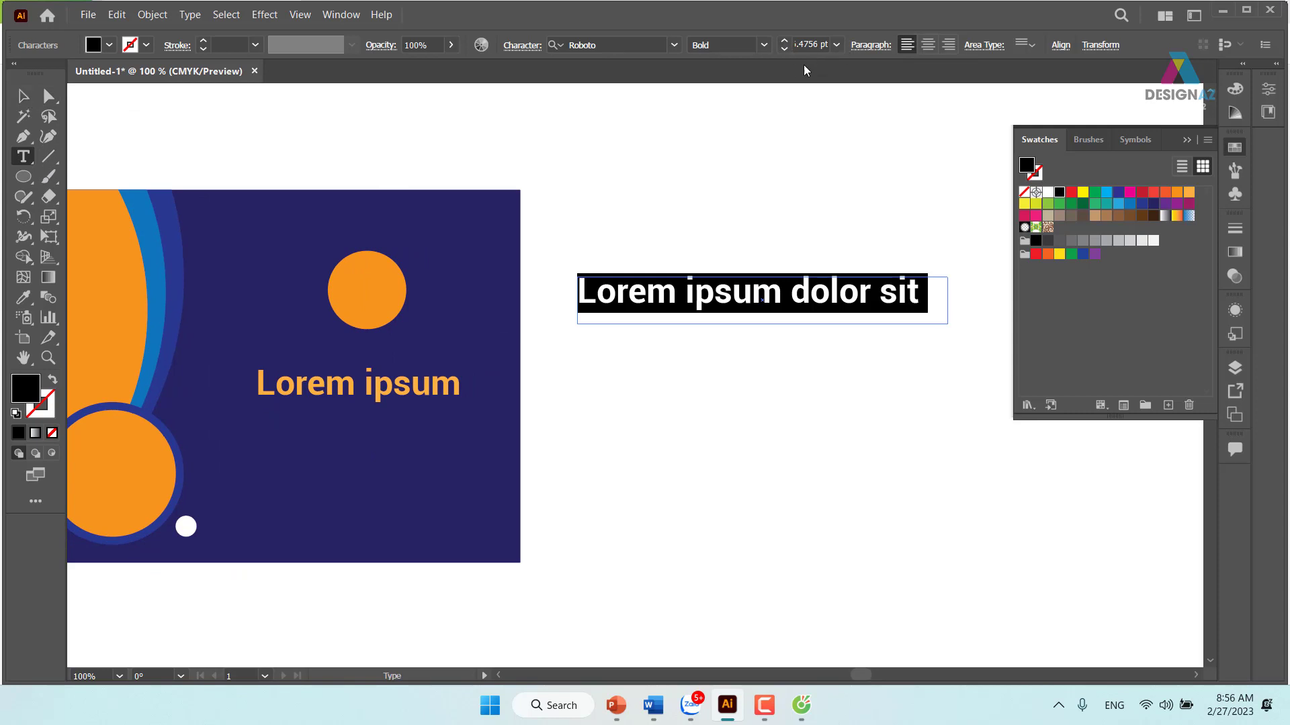
pyautogui.click(768, 46)
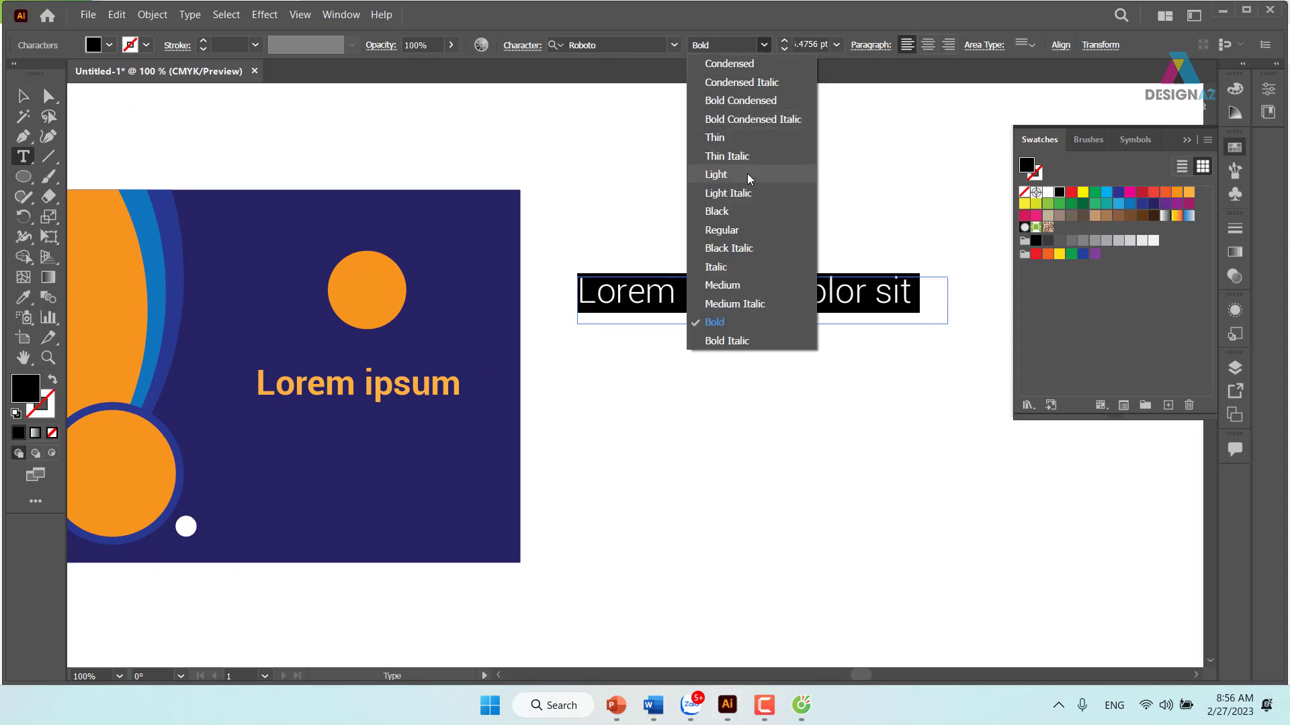
pyautogui.click(836, 46)
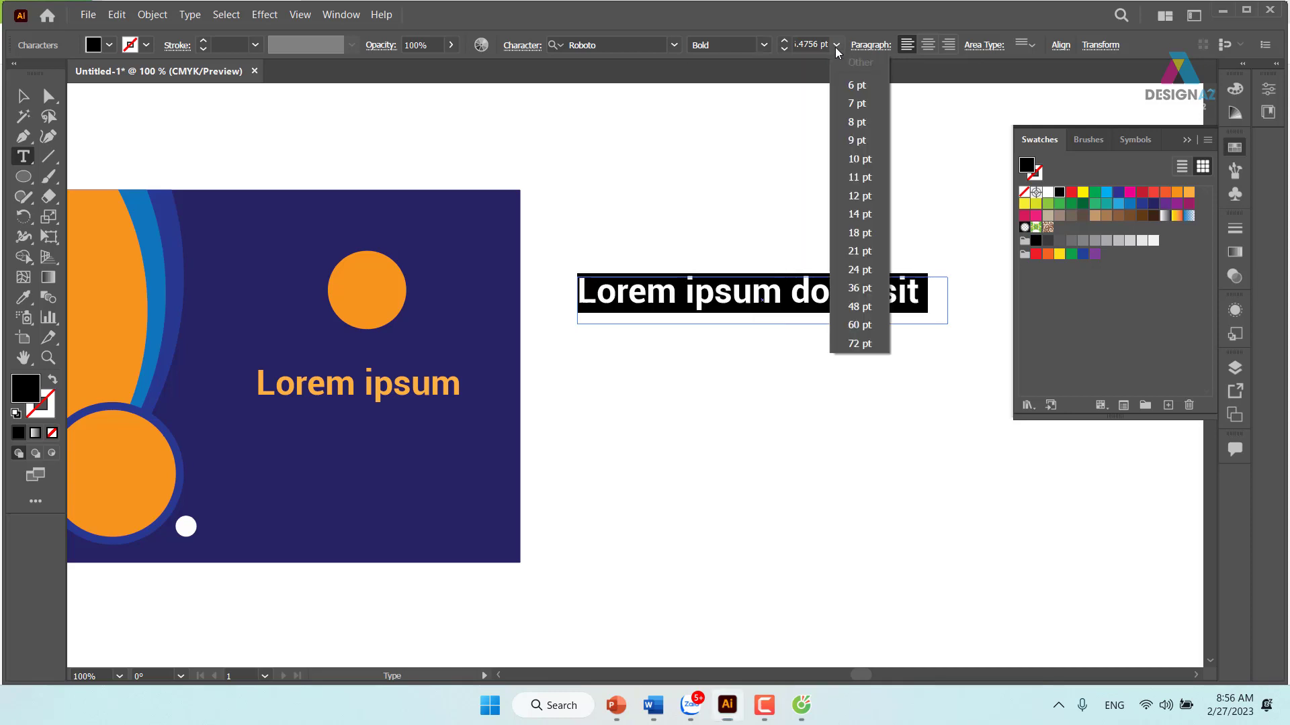
pyautogui.click(858, 197)
pyautogui.click(763, 46)
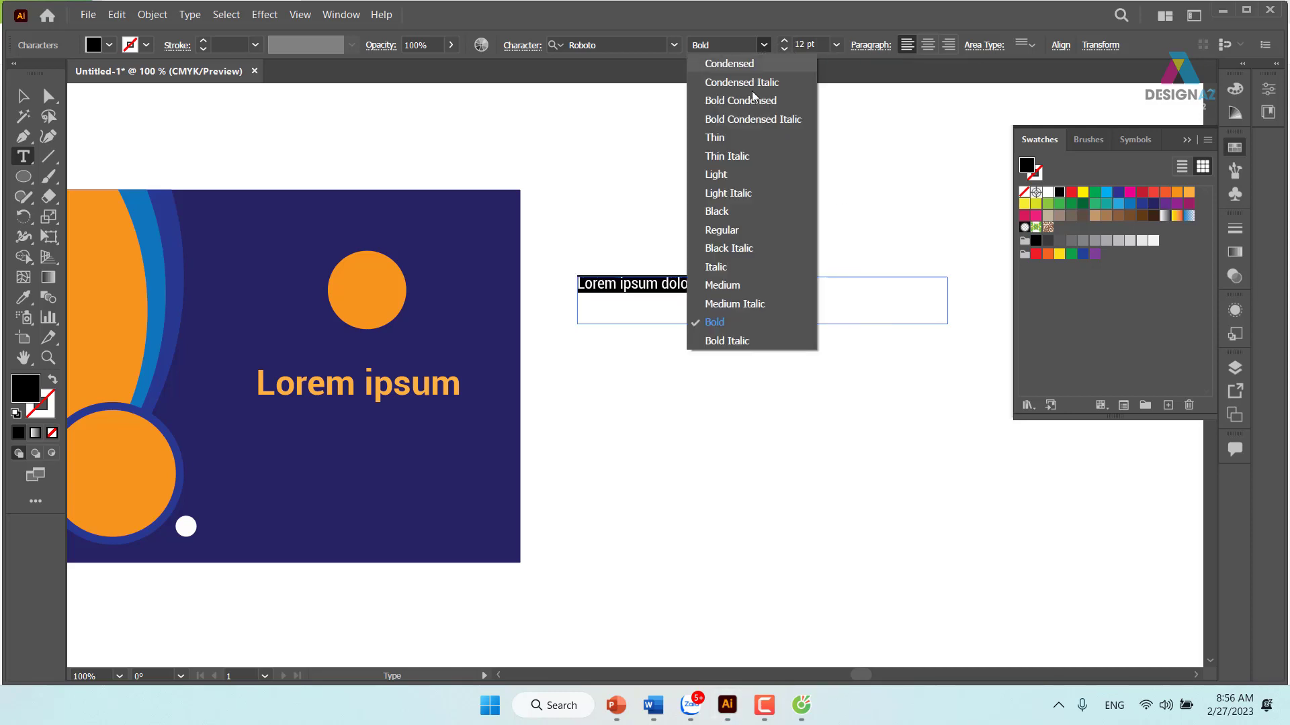
pyautogui.click(743, 232)
# Delete the trial text line beside the card.
pyautogui.click(23, 96)
pyautogui.click(661, 171)
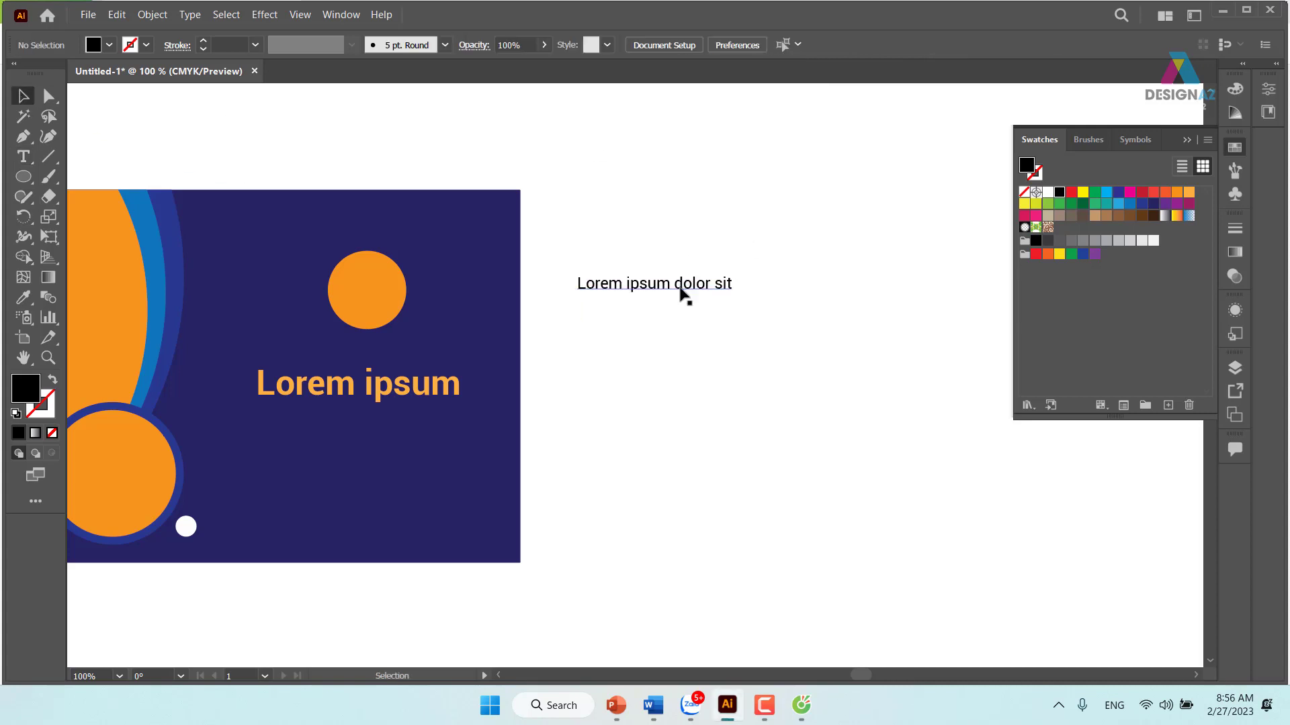
pyautogui.click(682, 291)
pyautogui.press('Delete')
pyautogui.click(23, 157)
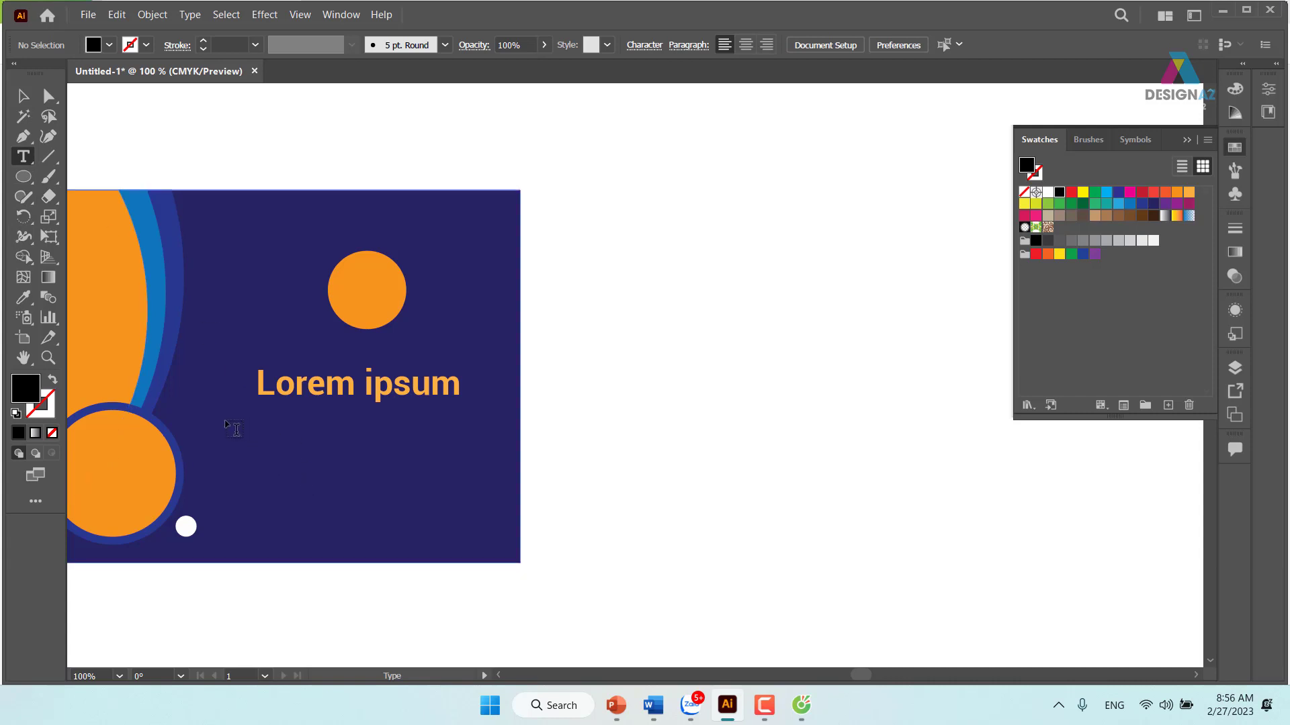
# Draw a Lorem ipsum text area below the headline and colour it blue.
pyautogui.moveTo(226, 421); pyautogui.dragTo(477, 481)
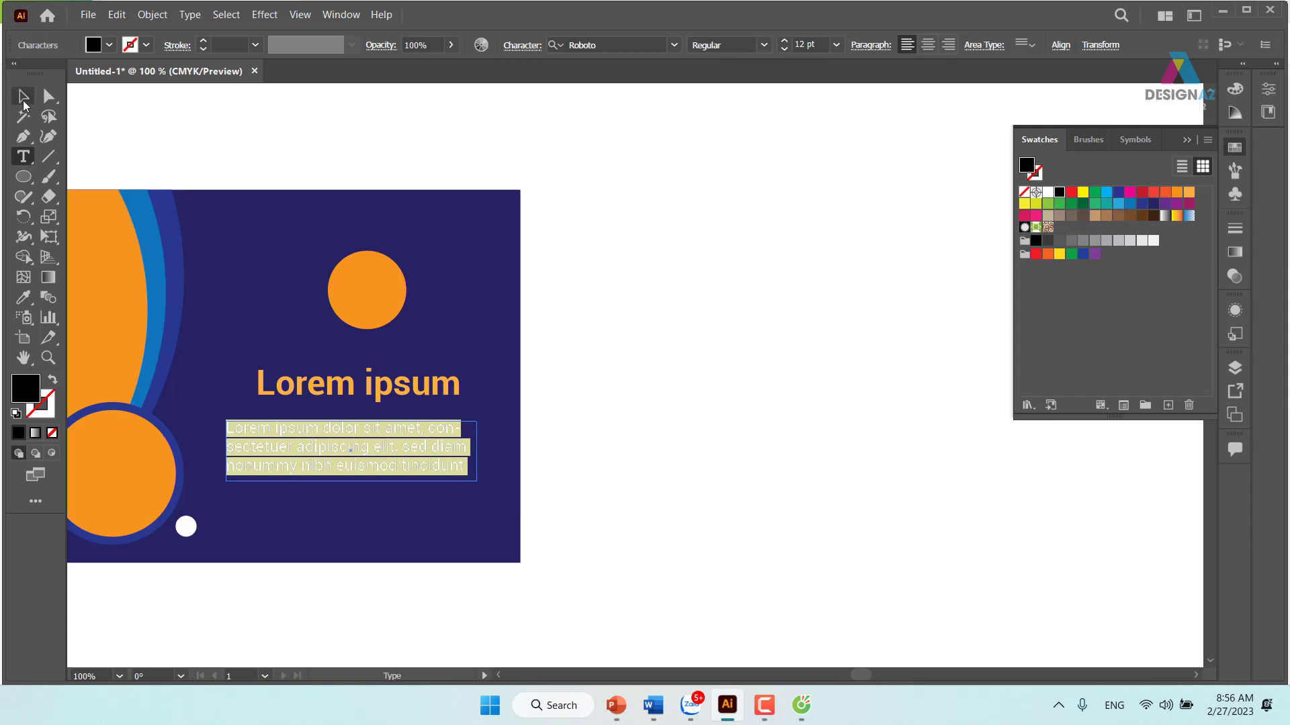
pyautogui.click(23, 96)
pyautogui.click(707, 314)
pyautogui.click(456, 446)
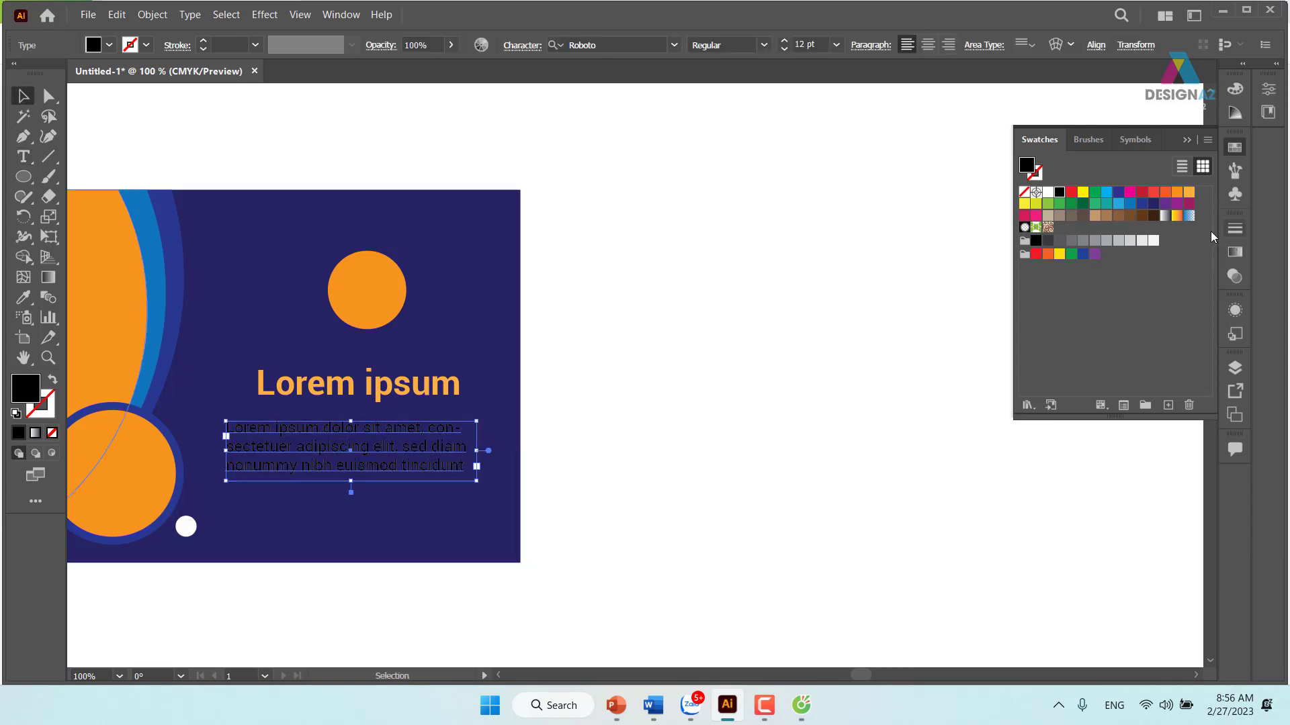
pyautogui.click(1118, 205)
pyautogui.click(738, 403)
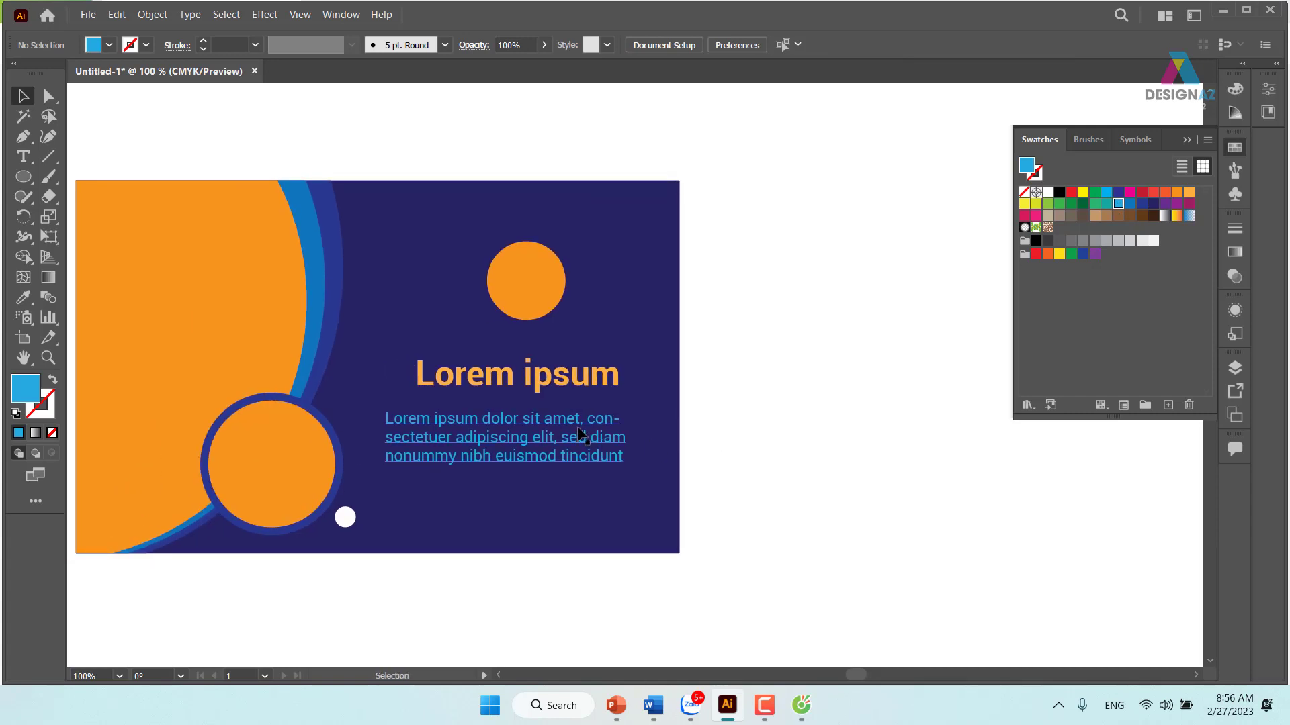
# Horizontally centre the blue body text under the orange headline.
pyautogui.click(585, 428)
pyautogui.keyDown('shift'); pyautogui.click(581, 375); pyautogui.keyUp('shift')
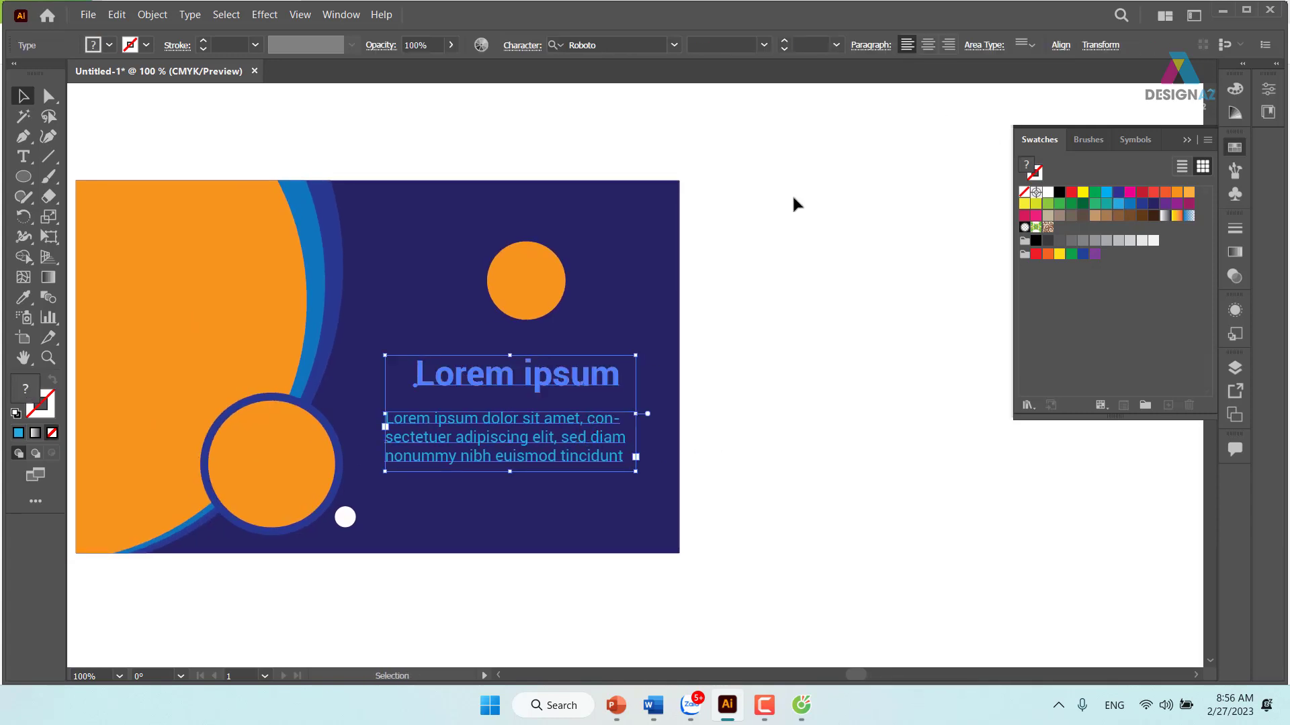
pyautogui.click(1061, 45)
pyautogui.click(913, 92)
pyautogui.click(876, 444)
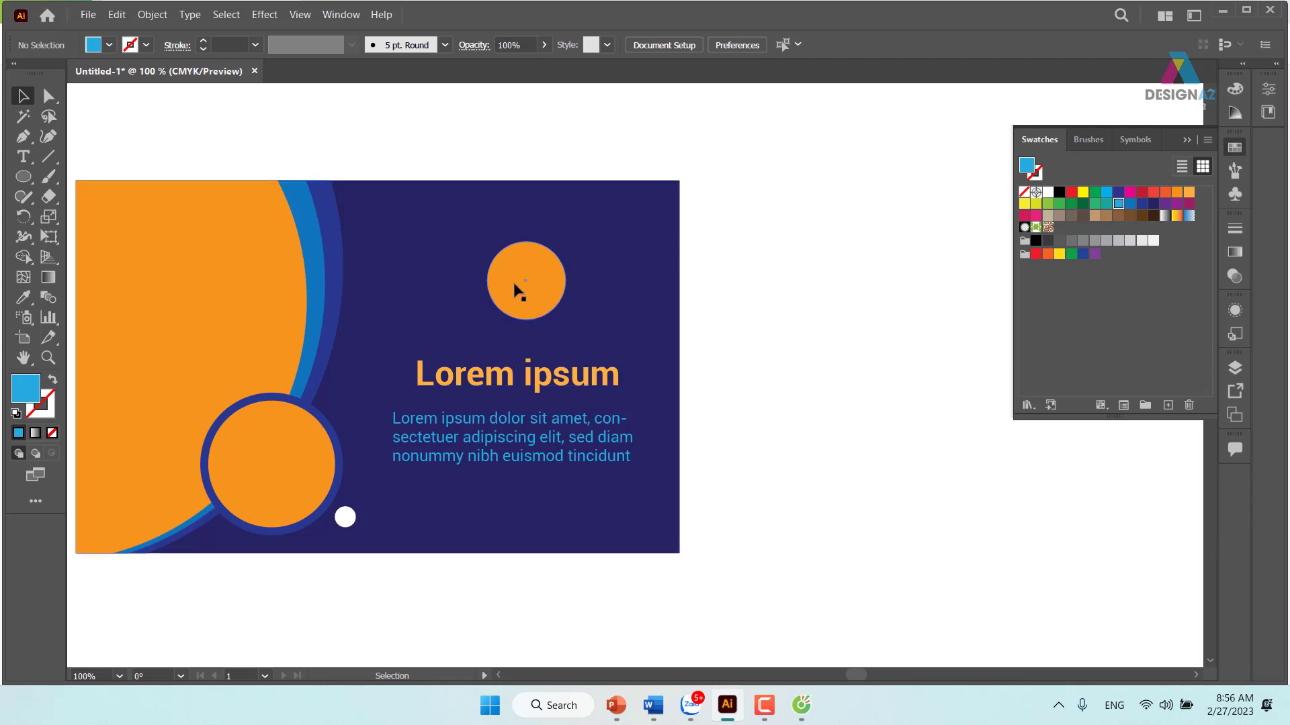
# Copy the top orange circle, scale its width by /1.6, and fit it beneath the original.
pyautogui.moveTo(543, 313)
pyautogui.mouseDown()
pyautogui.moveTo(622, 366)
pyautogui.moveTo(604, 358)
pyautogui.mouseUp()
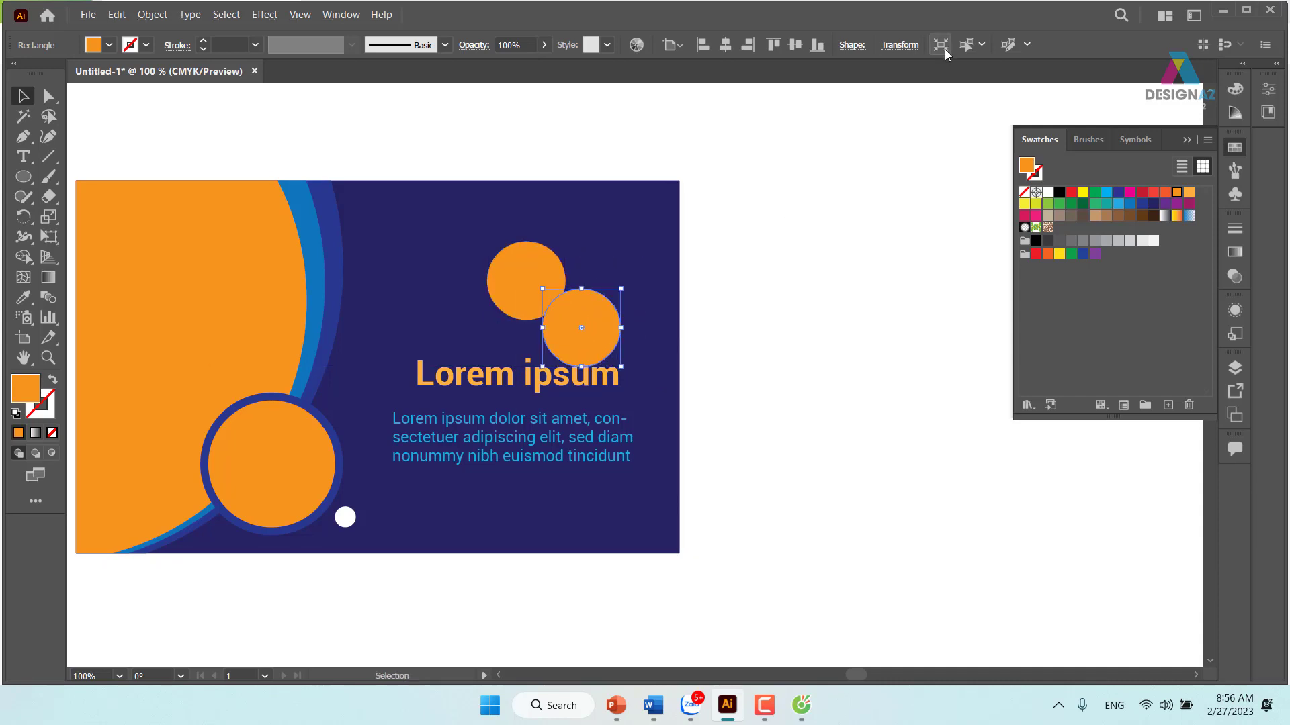
pyautogui.click(899, 45)
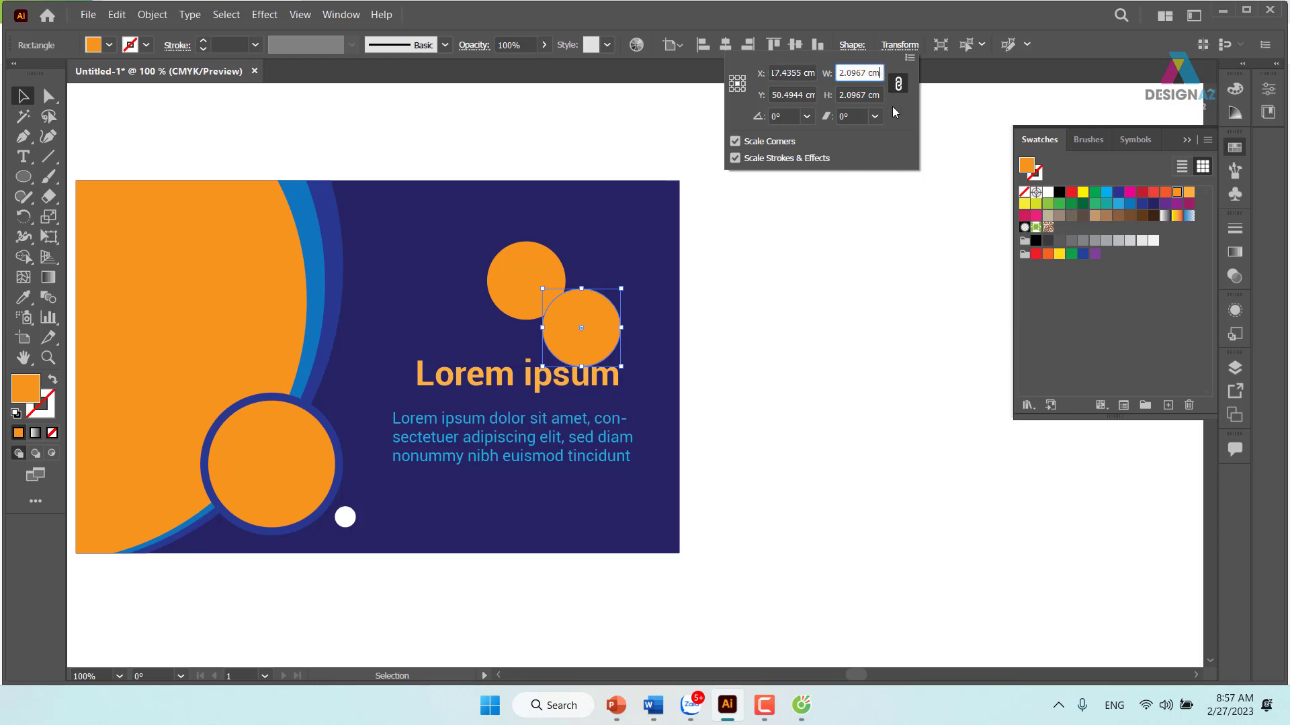
pyautogui.write('/1')
pyautogui.write('.618')
pyautogui.press('Return')
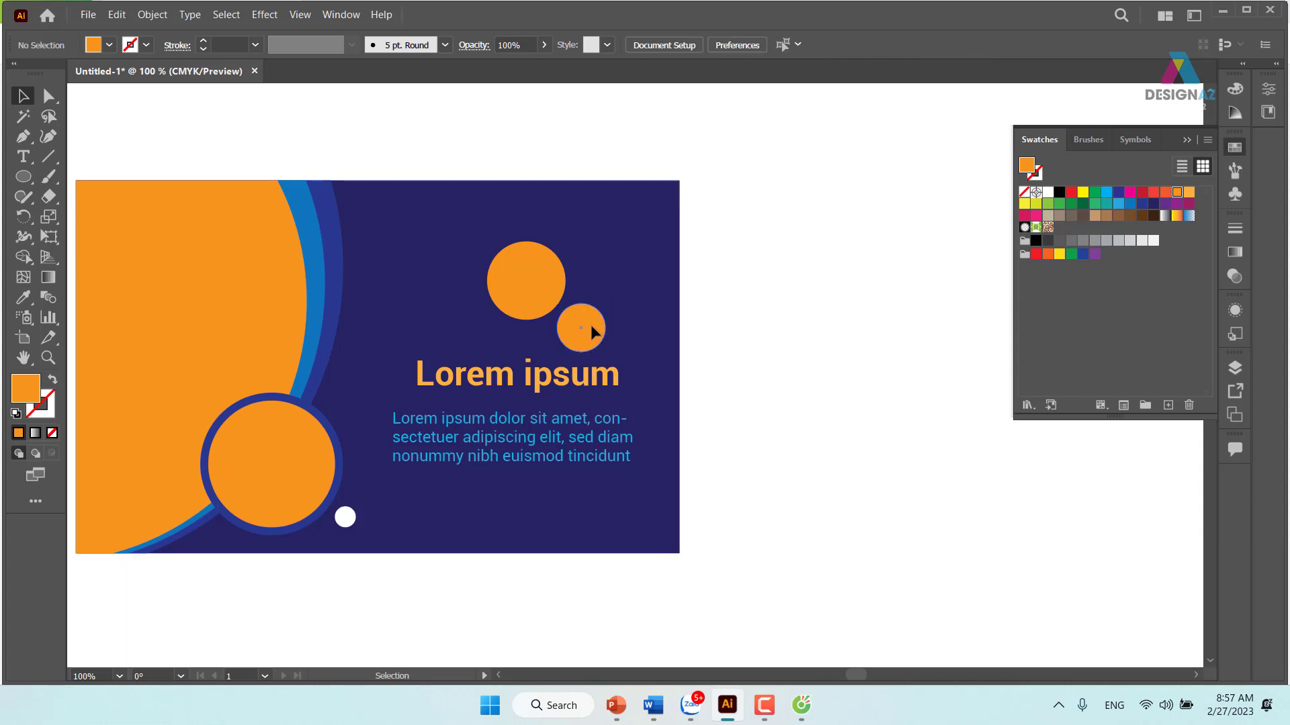
pyautogui.moveTo(593, 329); pyautogui.dragTo(533, 345)
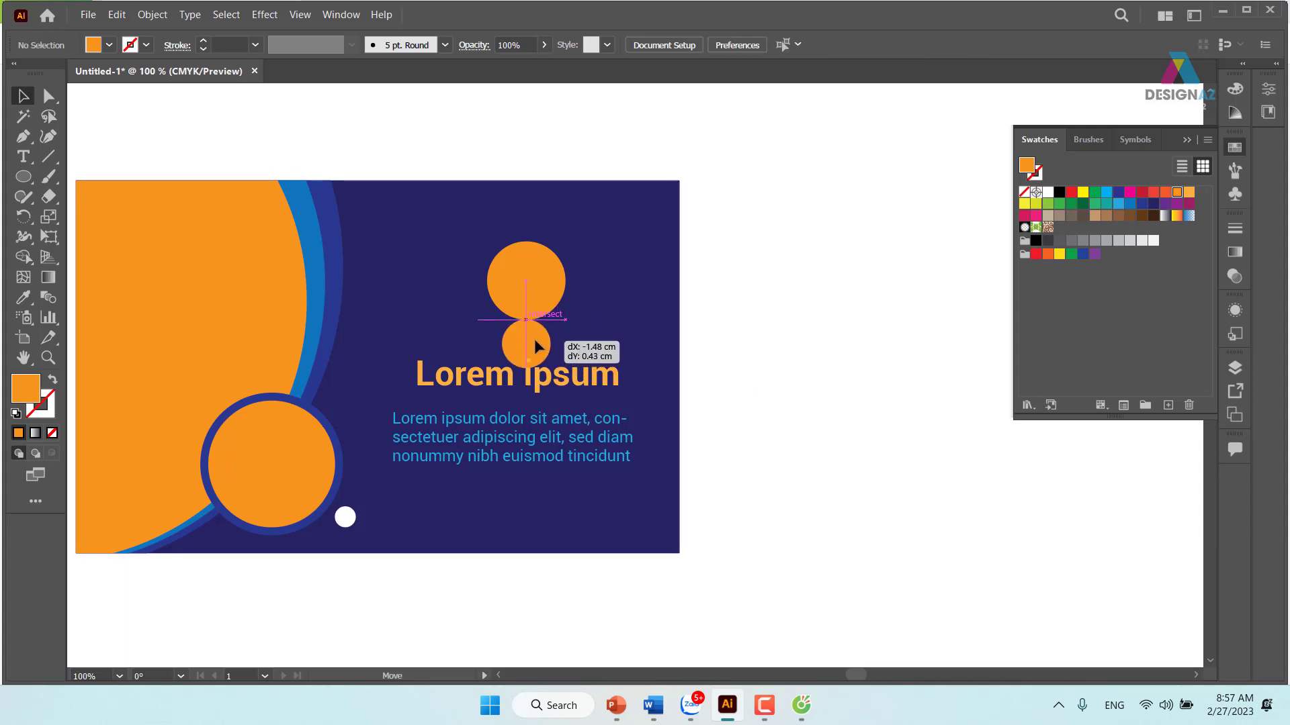
pyautogui.moveTo(533, 339); pyautogui.dragTo(536, 340)
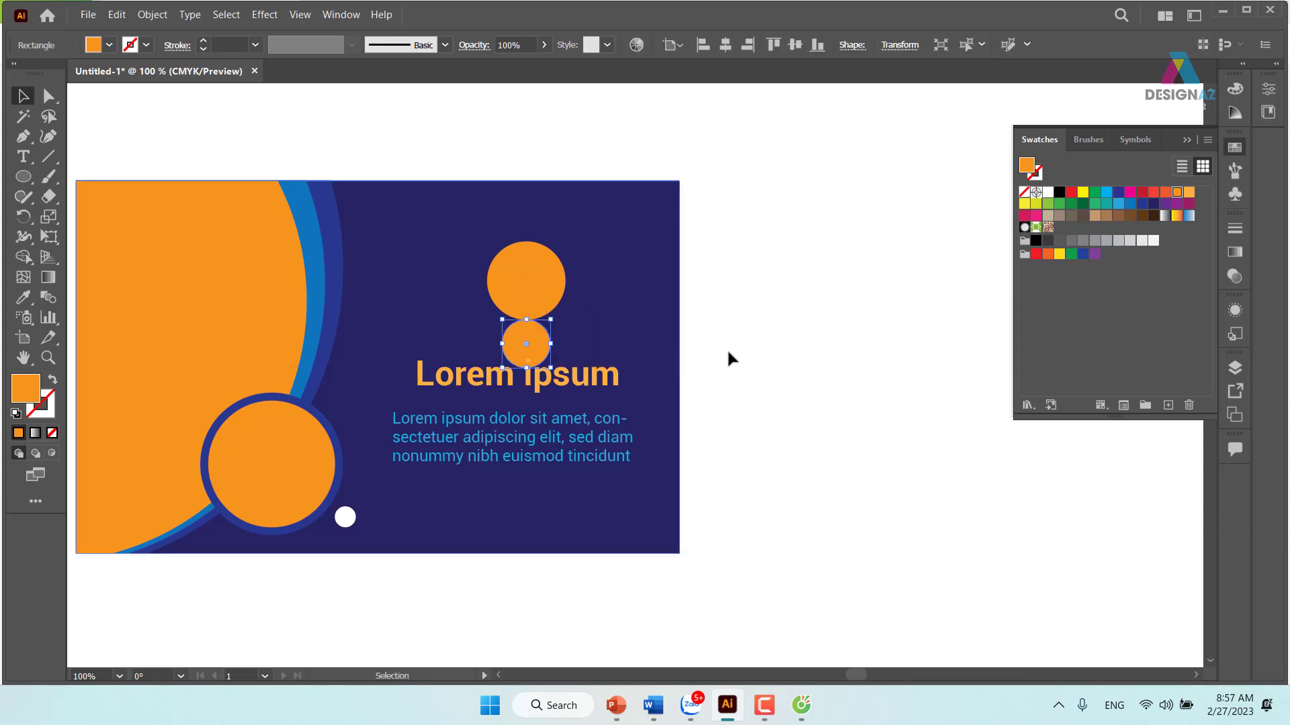
# Nudge the Lorem ipsum headline slightly down, settling it near its original spot.
pyautogui.click(579, 383)
pyautogui.moveTo(579, 381); pyautogui.dragTo(579, 387)
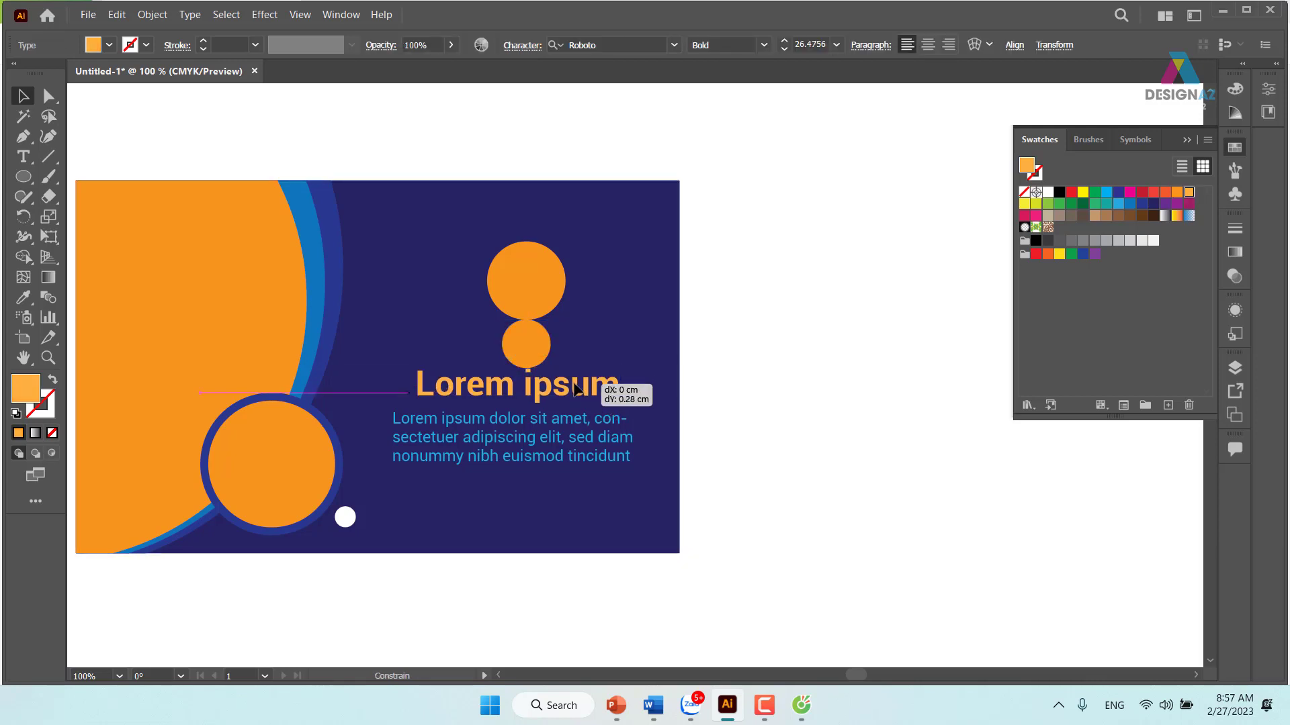
pyautogui.moveTo(578, 385); pyautogui.dragTo(577, 386)
# Duplicate the small orange circle beside the card and shrink its width by /1.5.
pyautogui.click(742, 363)
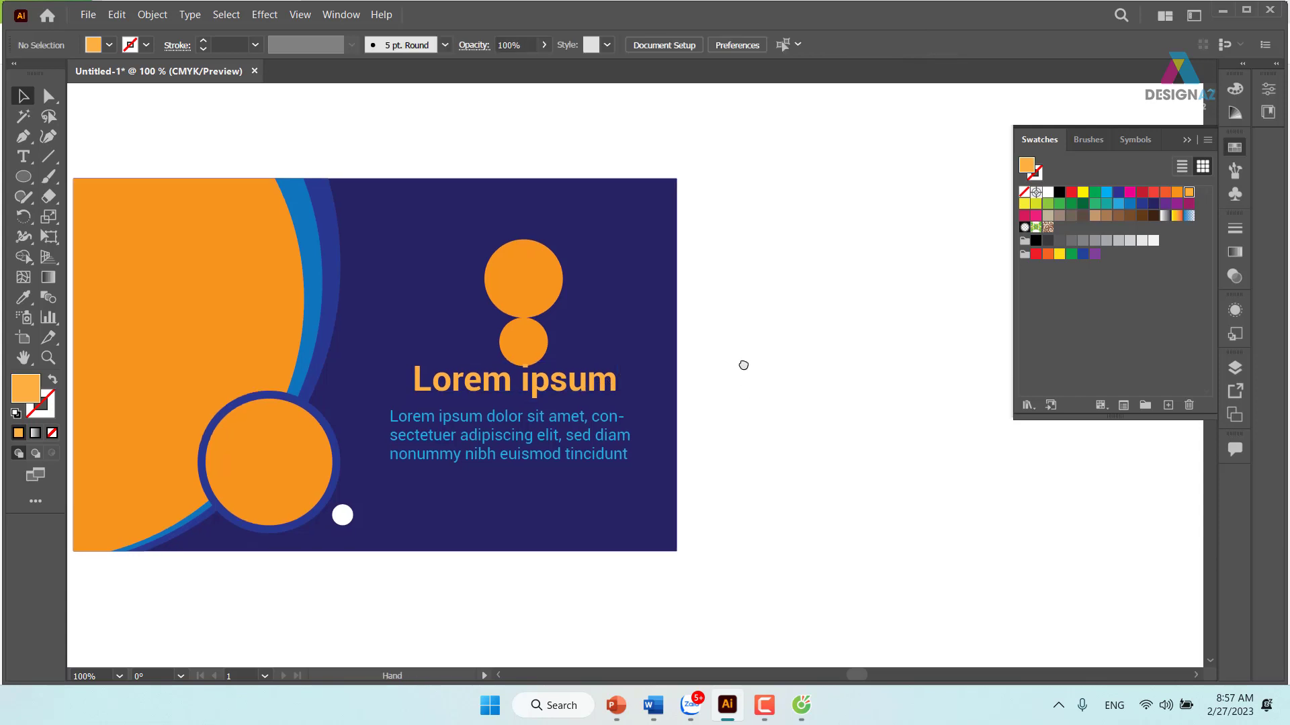
pyautogui.scroll(-2, 537, 363)
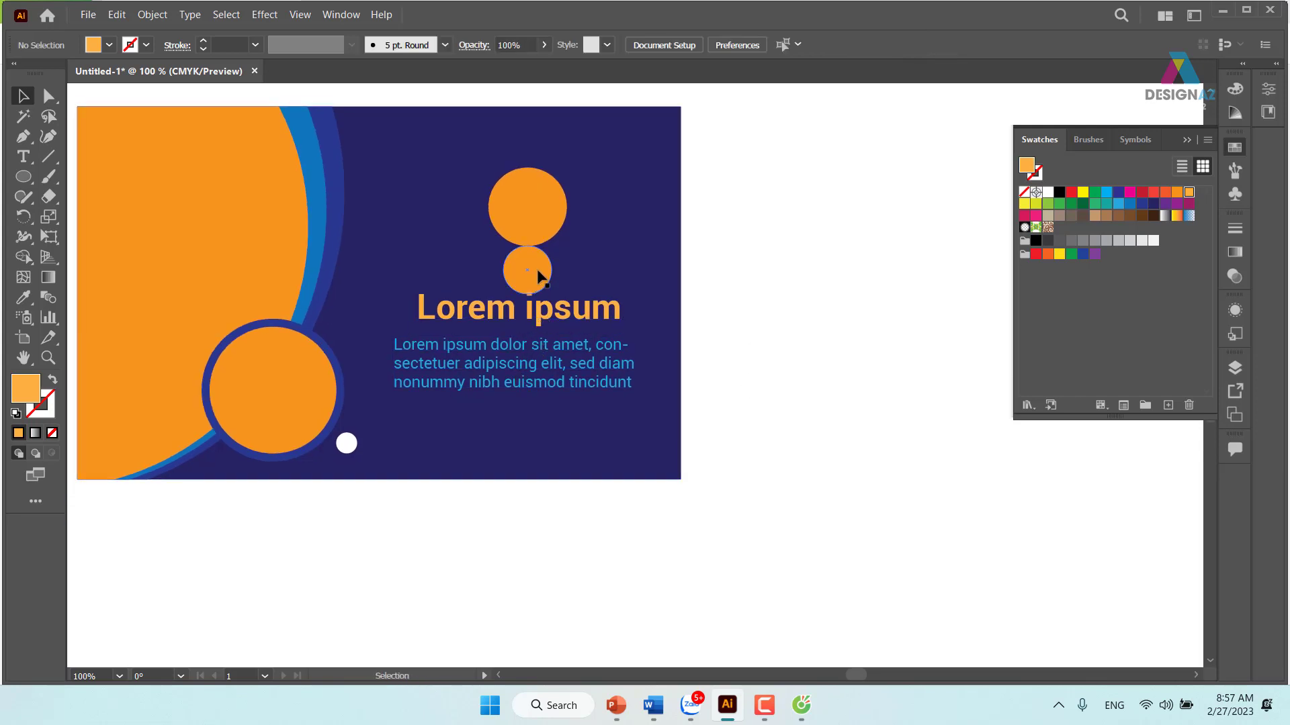
pyautogui.moveTo(521, 267); pyautogui.dragTo(765, 243)
pyautogui.click(900, 45)
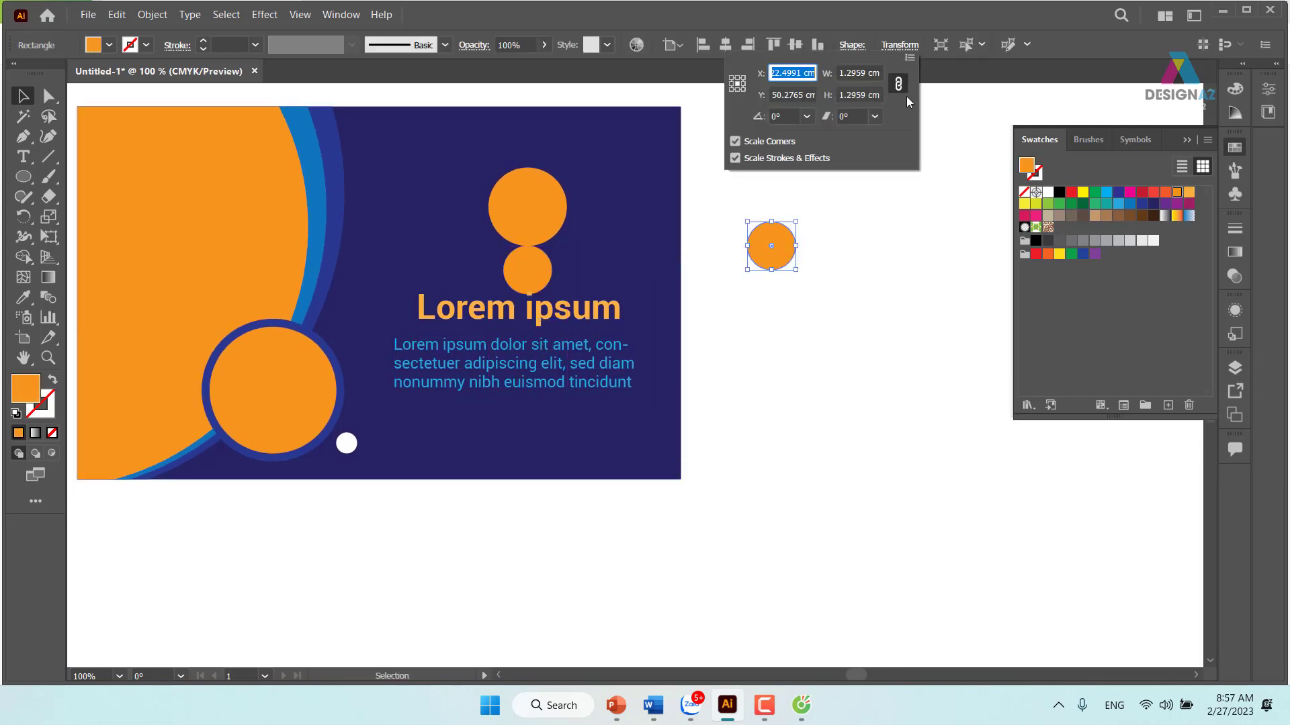
pyautogui.click(878, 72)
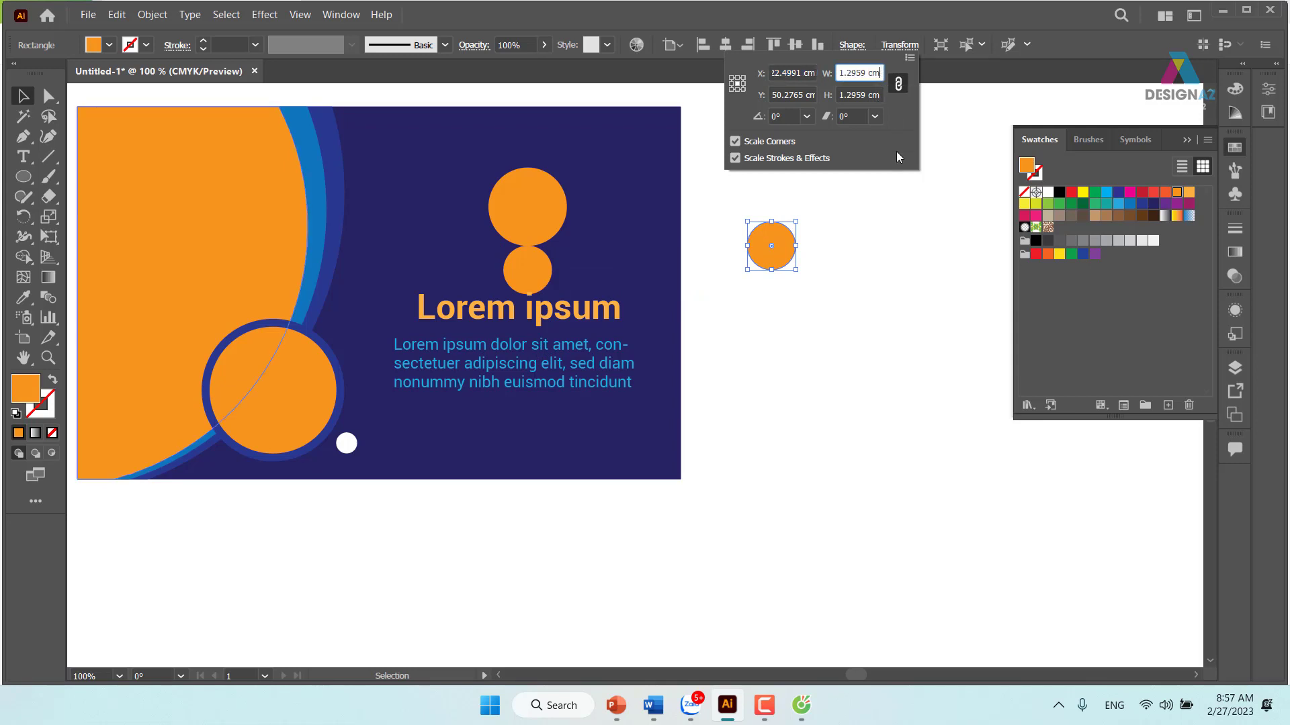
pyautogui.write('/1.')
pyautogui.write('5')
pyautogui.press('Return')
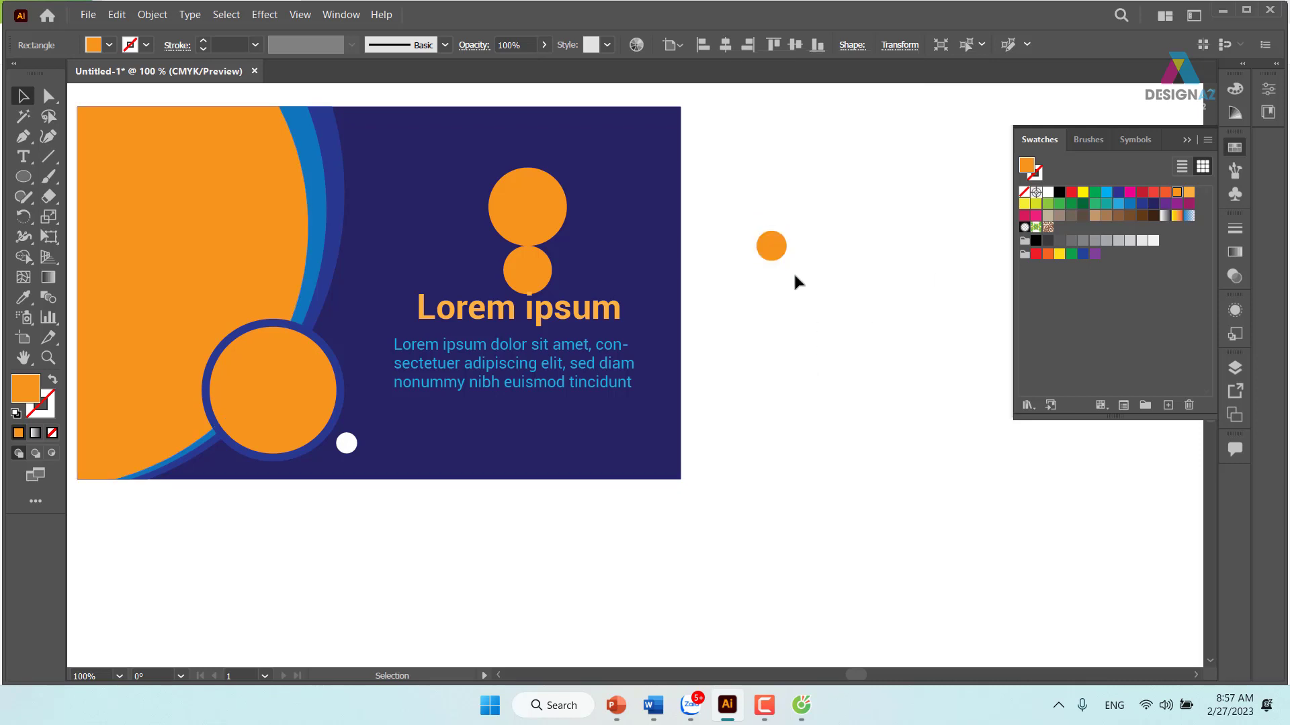
# Try the tiny circle on the body text, undo a body text move, and return the circle beside the card.
pyautogui.moveTo(781, 255); pyautogui.dragTo(529, 342)
pyautogui.moveTo(576, 352); pyautogui.dragTo(576, 362)
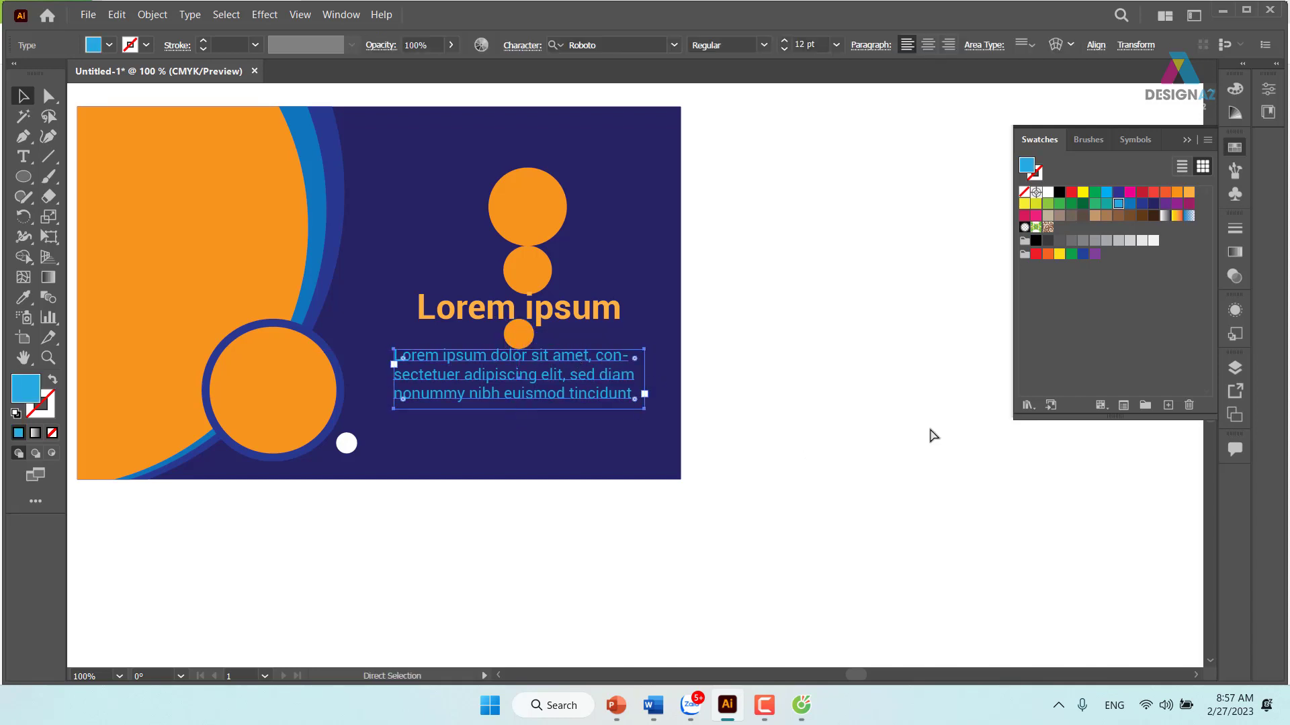
pyautogui.hotkey('ctrl', 'z')
pyautogui.click(900, 360)
pyautogui.moveTo(519, 334); pyautogui.dragTo(719, 304)
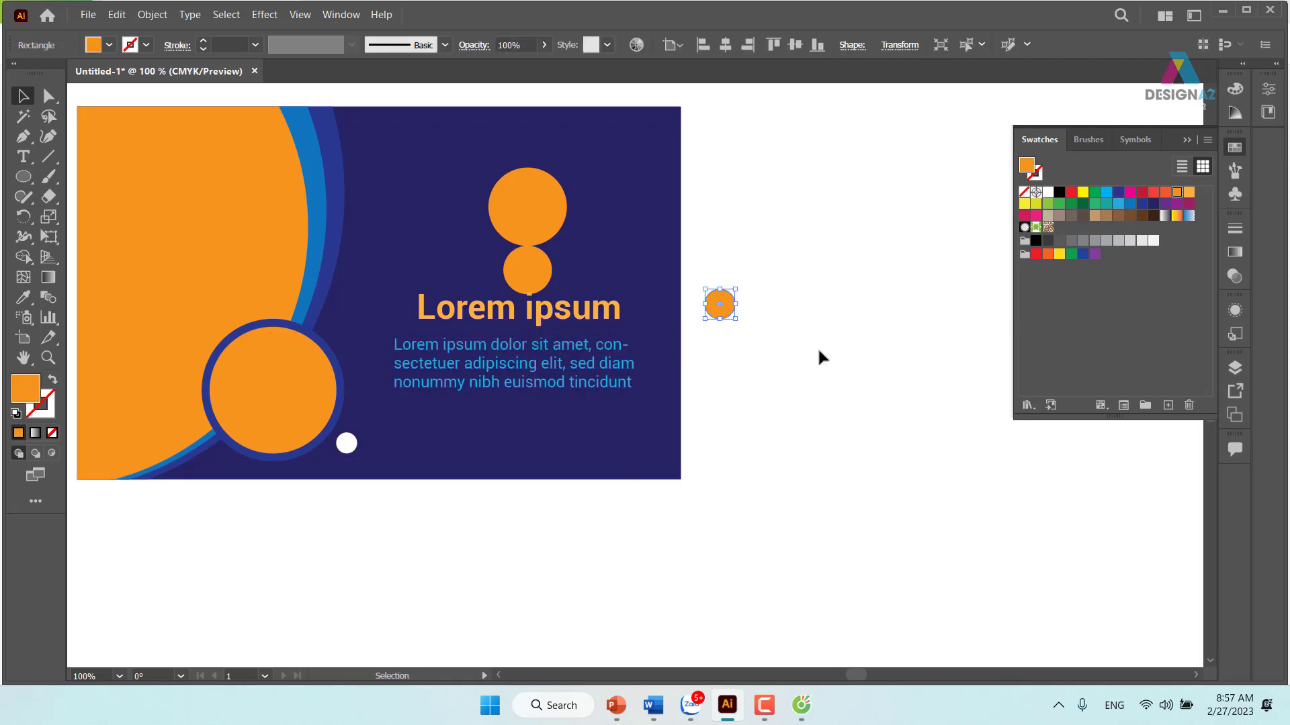
# Shrink the tiny circle's width by /1.61 and place it below the headline.
pyautogui.click(900, 45)
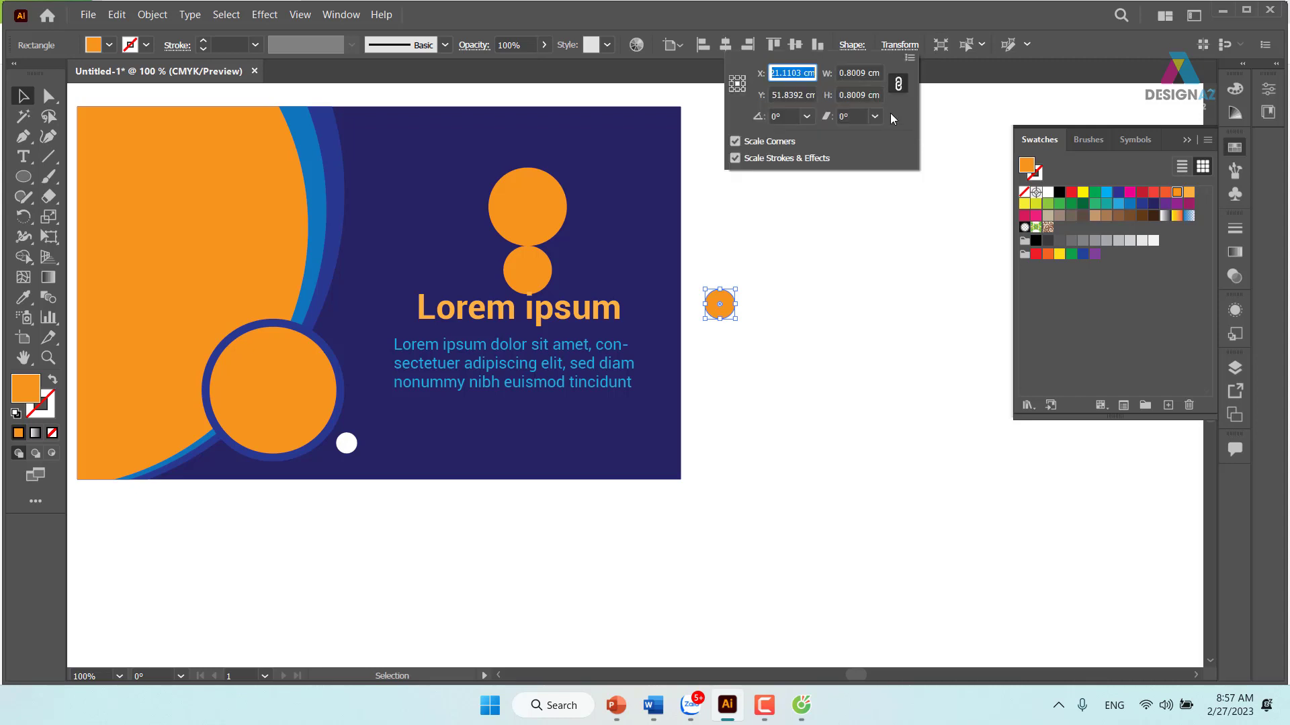
pyautogui.click(879, 72)
pyautogui.write('/')
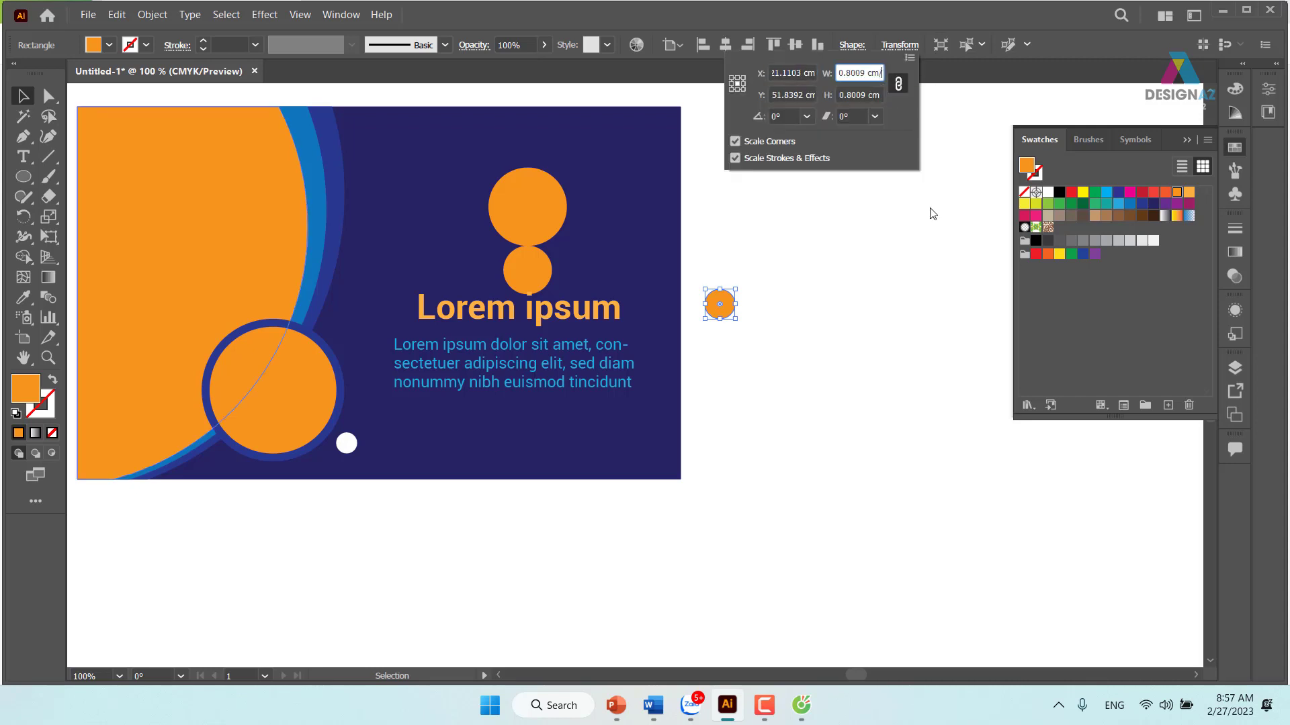
pyautogui.write('1.618')
pyautogui.press('Return')
pyautogui.click(783, 291)
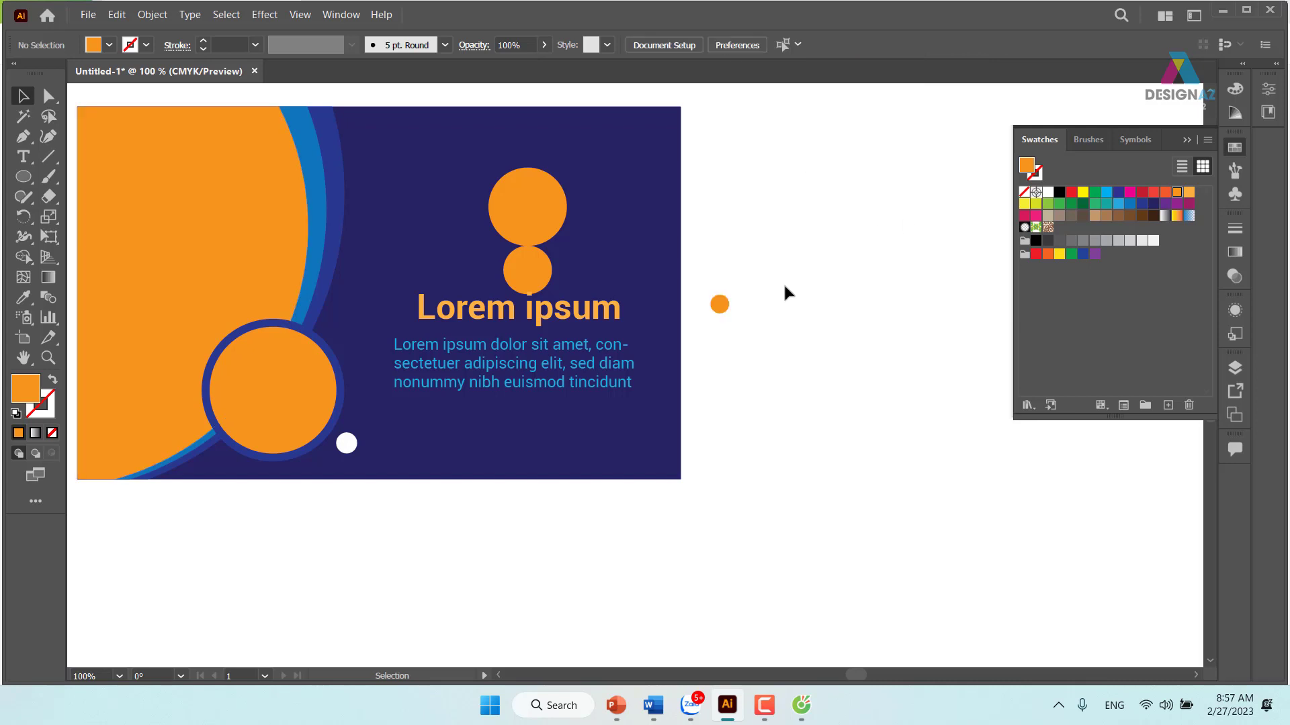
pyautogui.moveTo(719, 304); pyautogui.dragTo(482, 333)
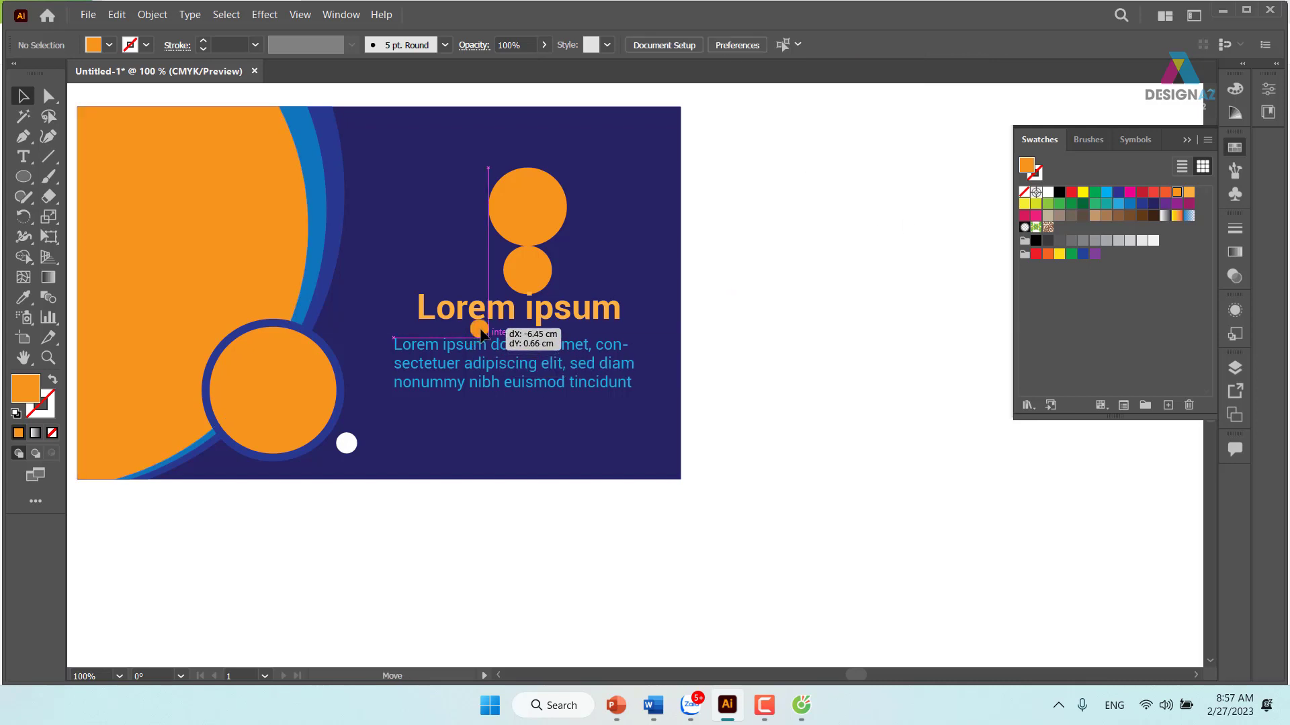
# Shift the body text slightly right and remove both extra small orange circles.
pyautogui.moveTo(559, 350)
pyautogui.mouseDown()
pyautogui.moveTo(570, 344)
pyautogui.moveTo(560, 362)
pyautogui.mouseUp()
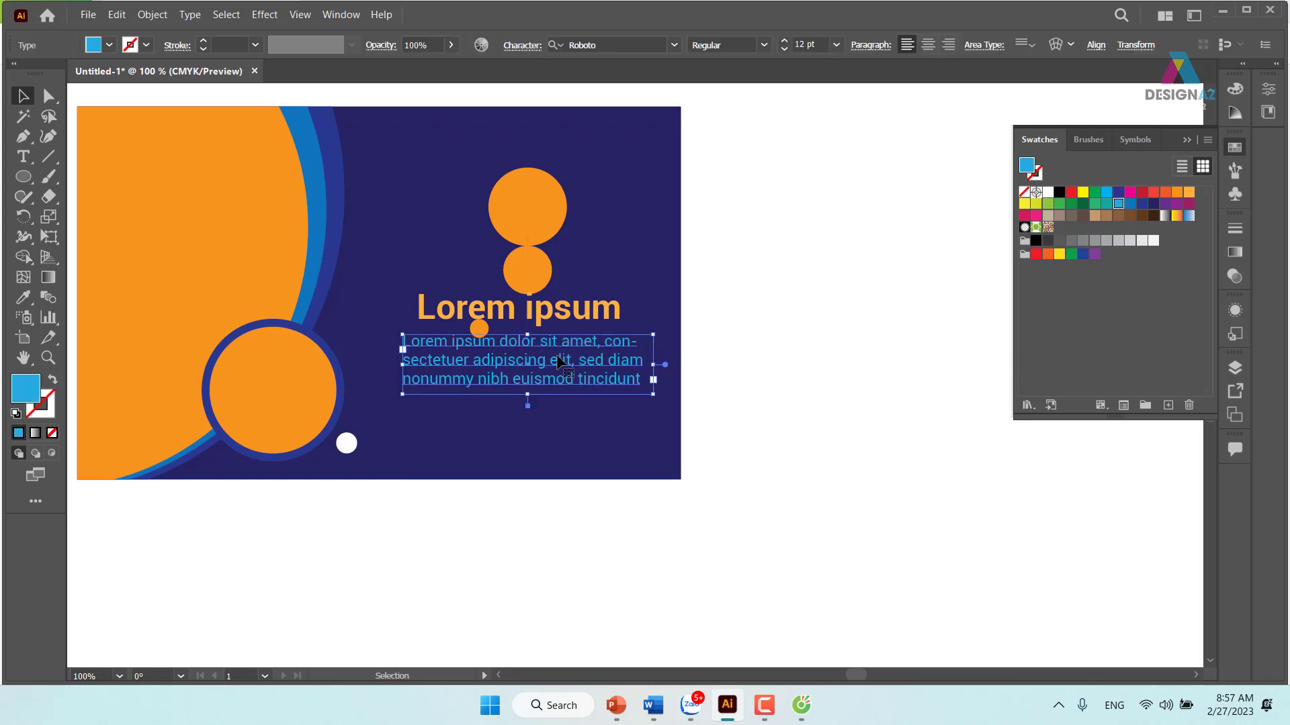
pyautogui.hotkey('ctrl', 'shift', 'a')
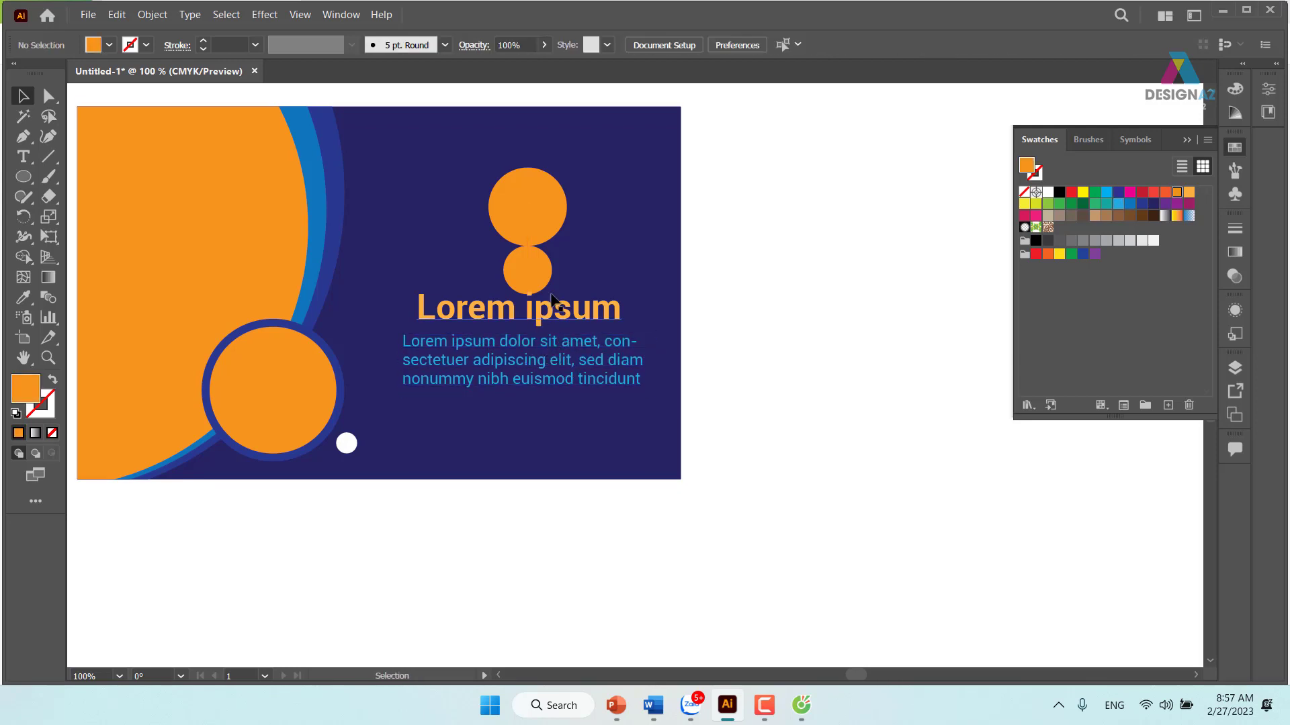
pyautogui.hotkey('ctrl', 'z')
pyautogui.hotkey('ctrl', 'z')
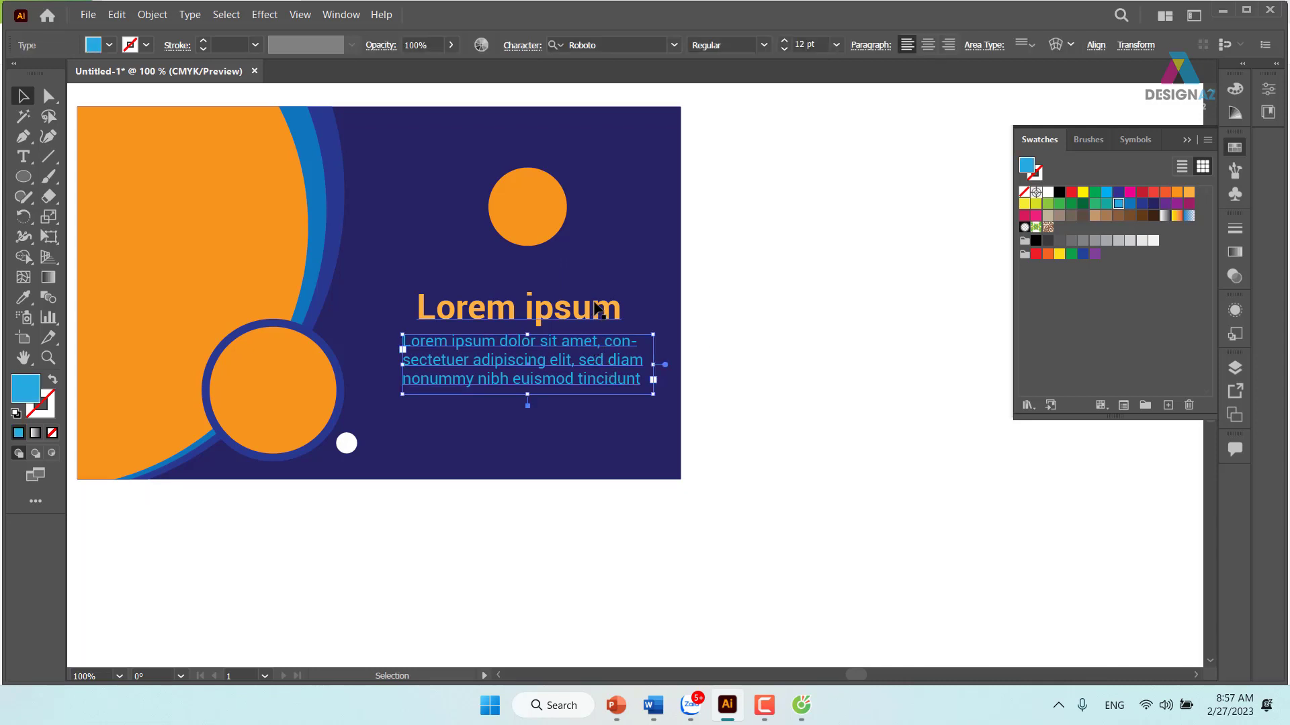
# Centre-align the body text under the Lorem ipsum headline.
pyautogui.keyDown('shift'); pyautogui.click(596, 308); pyautogui.keyUp('shift')
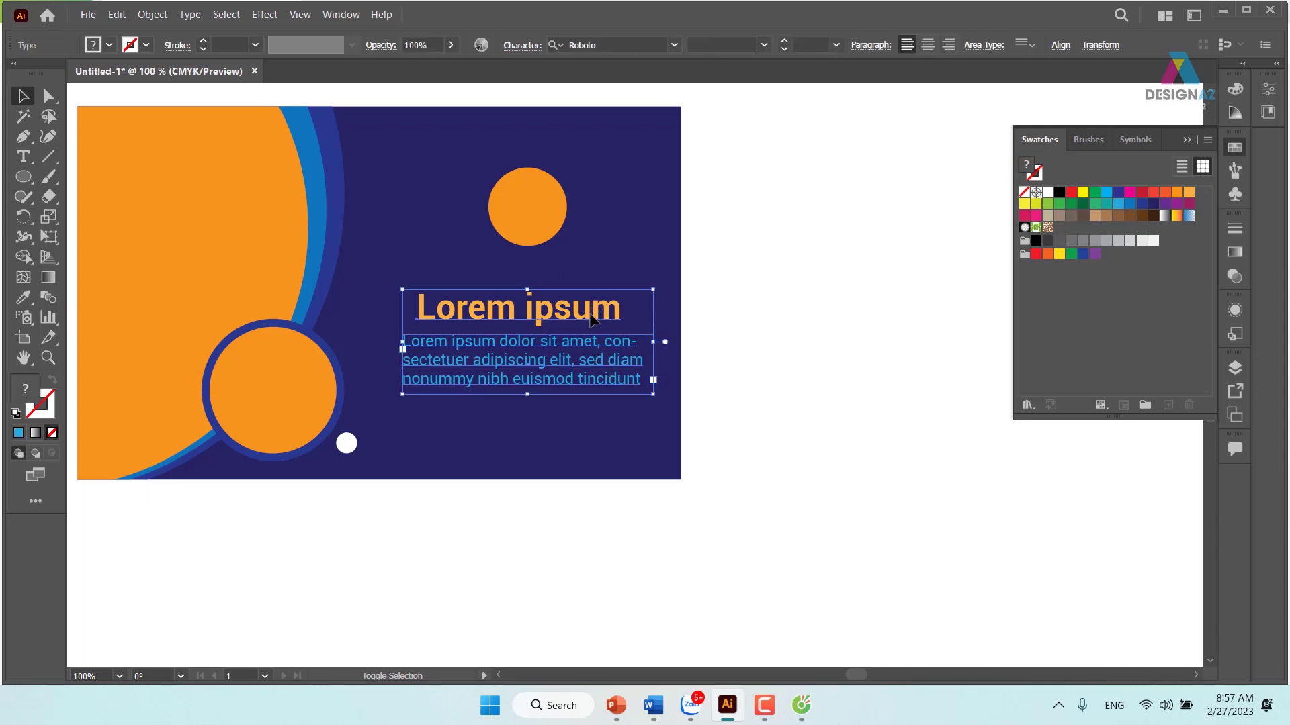
pyautogui.click(1061, 45)
pyautogui.click(921, 106)
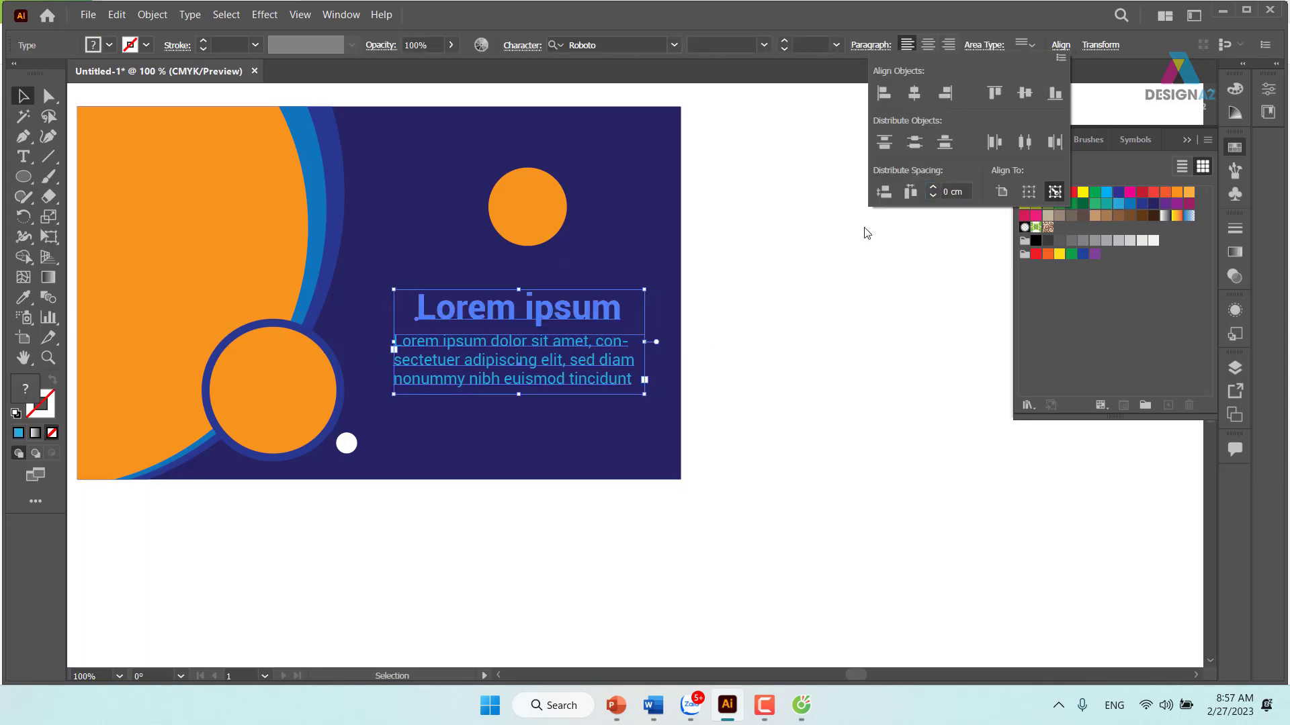
pyautogui.click(853, 423)
# Test narrowing the body text box, then undo to keep the wider three-line paragraph.
pyautogui.click(547, 353)
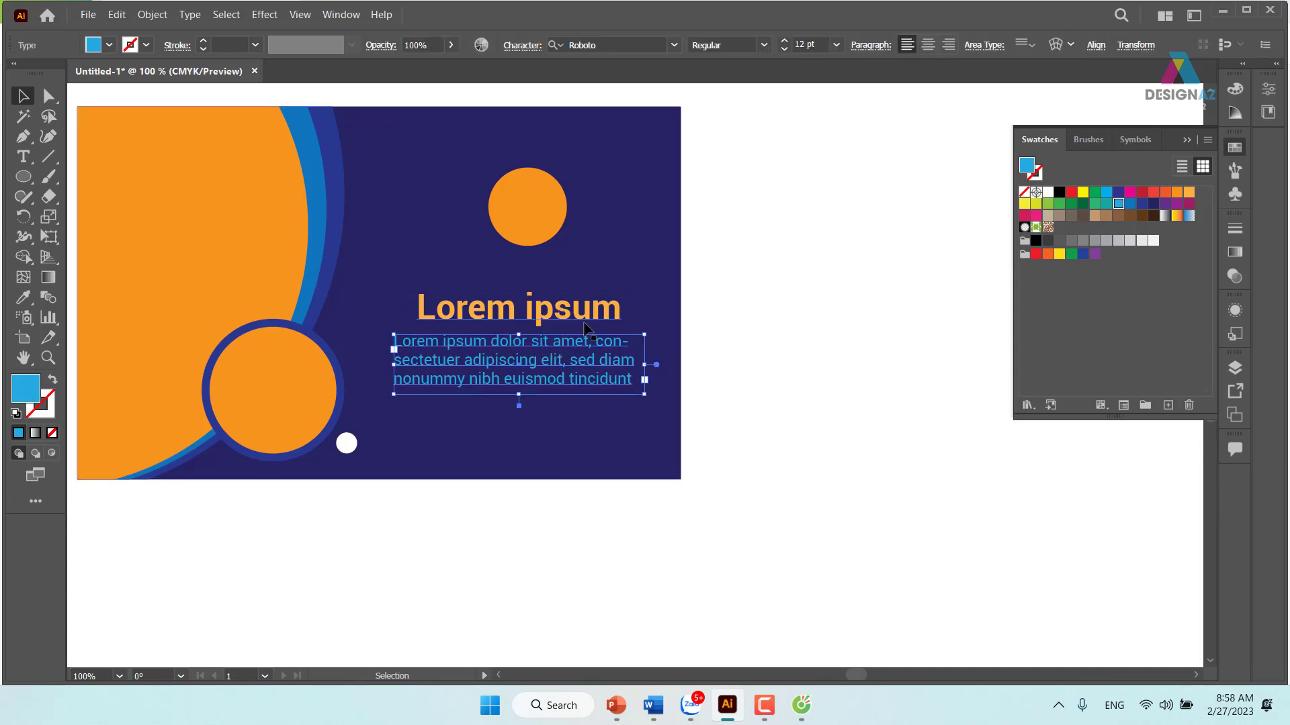
pyautogui.moveTo(646, 364); pyautogui.dragTo(619, 364)
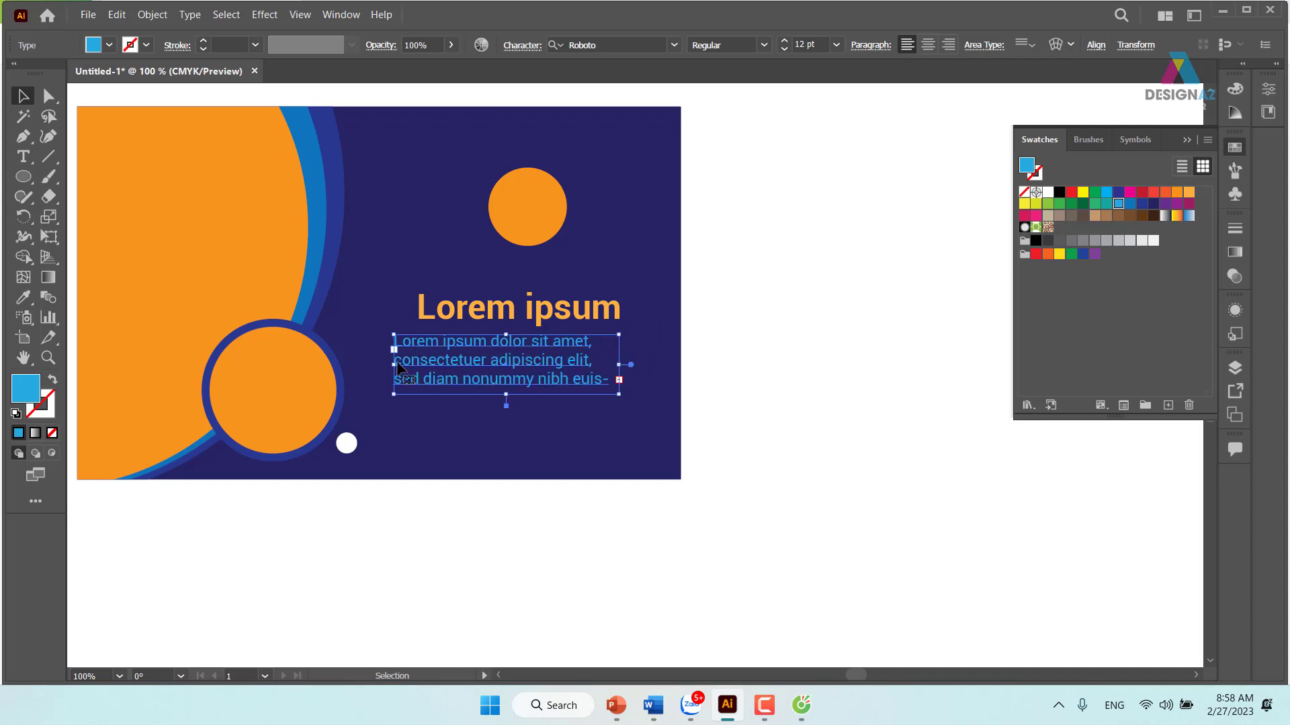
pyautogui.hotkey('ctrl', 'z')
pyautogui.click(733, 290)
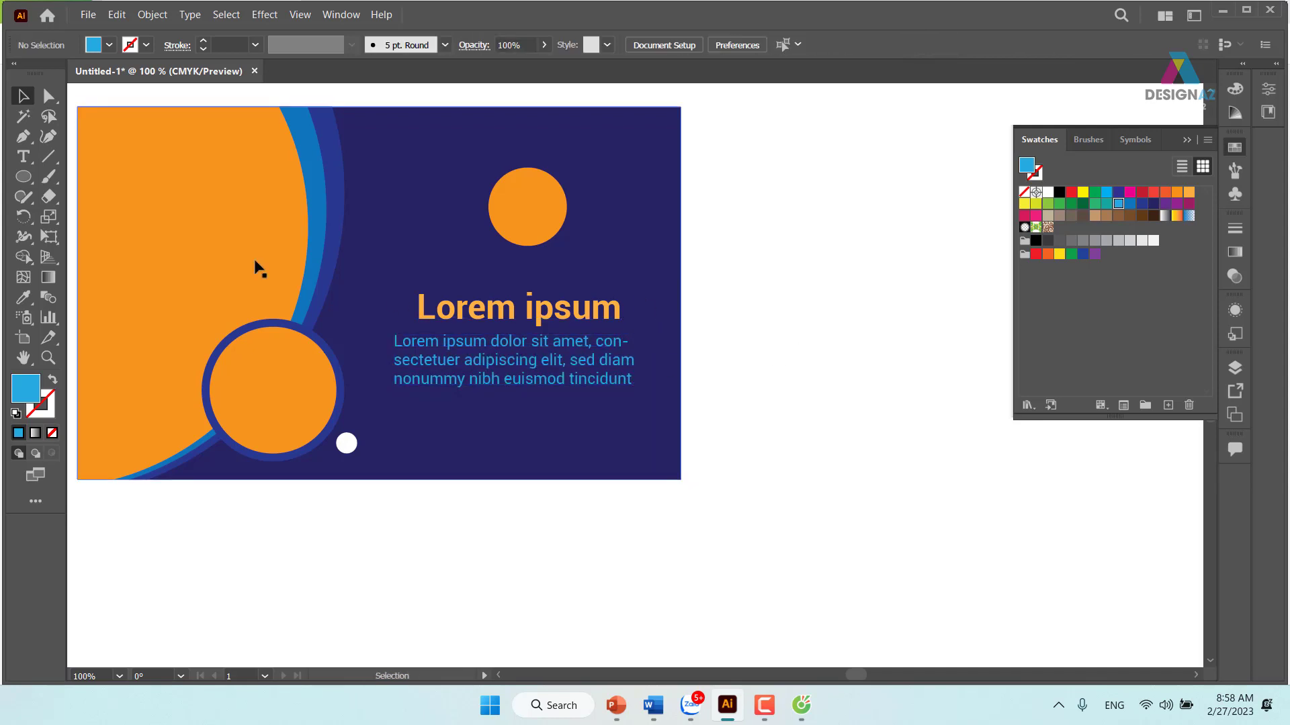
pyautogui.click(24, 176)
pyautogui.click(63, 178)
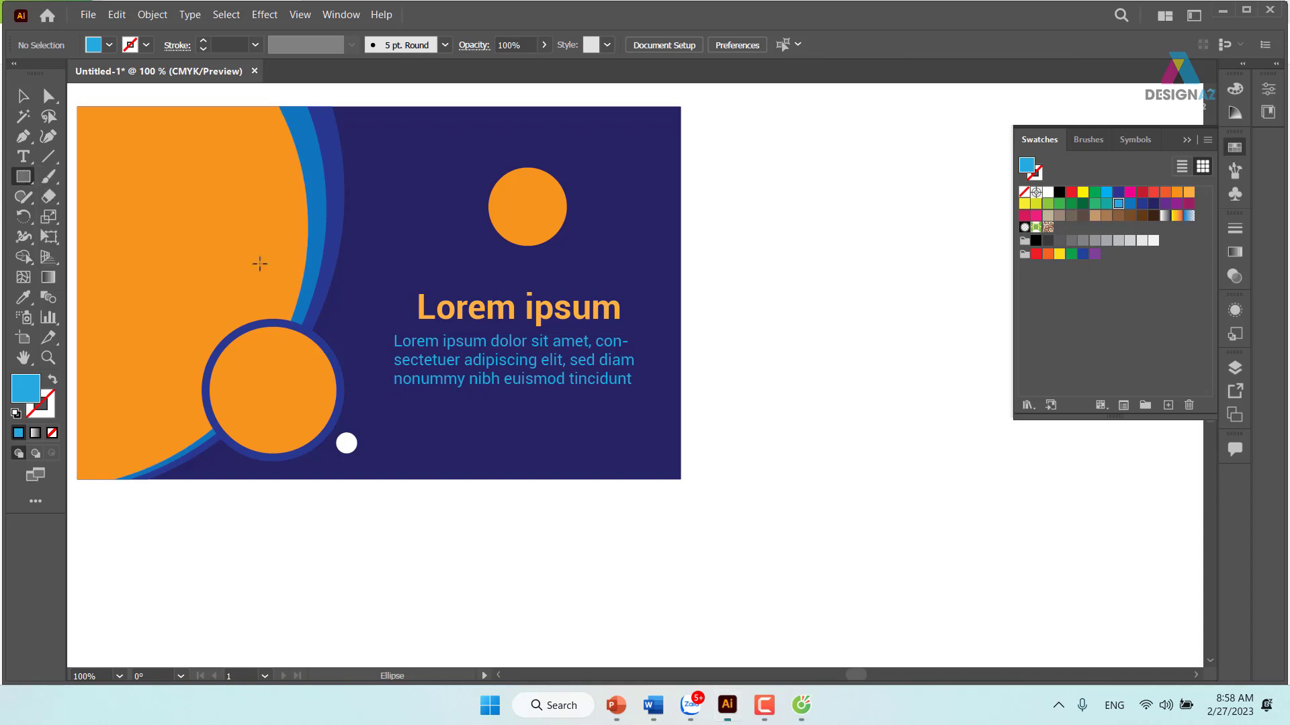
pyautogui.moveTo(418, 301); pyautogui.dragTo(621, 324)
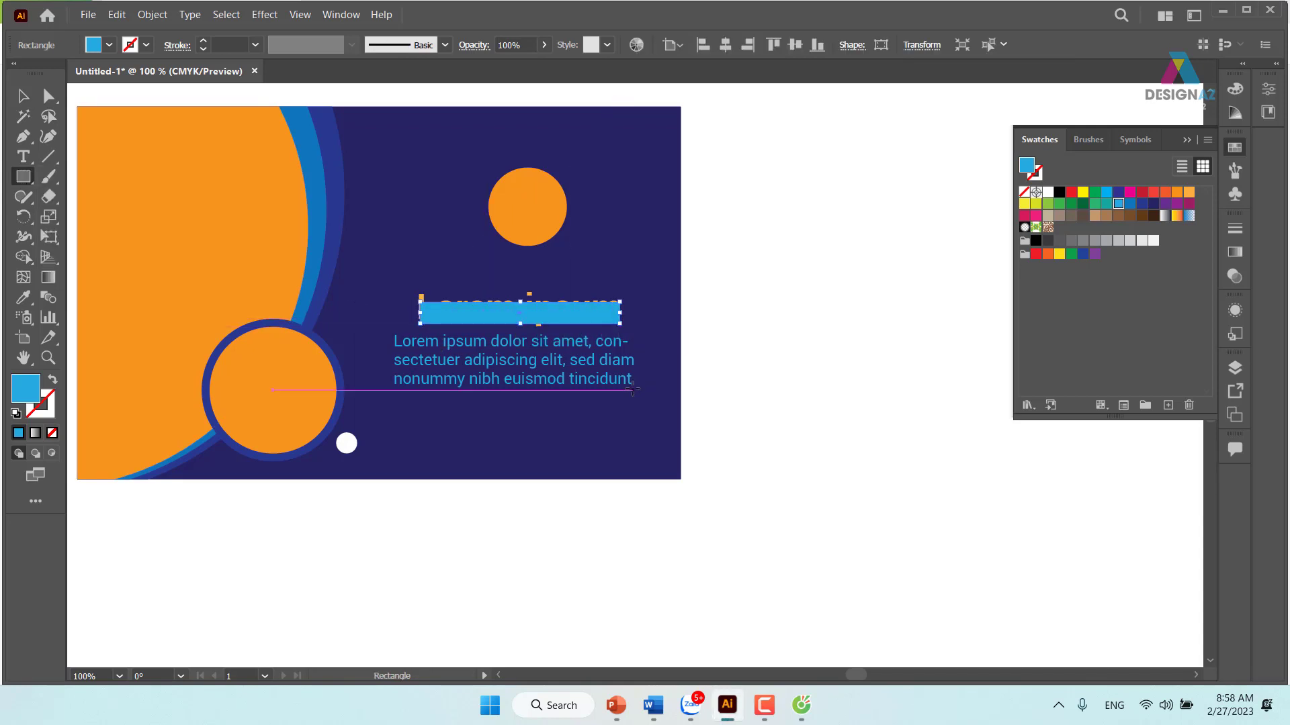
pyautogui.press('v')
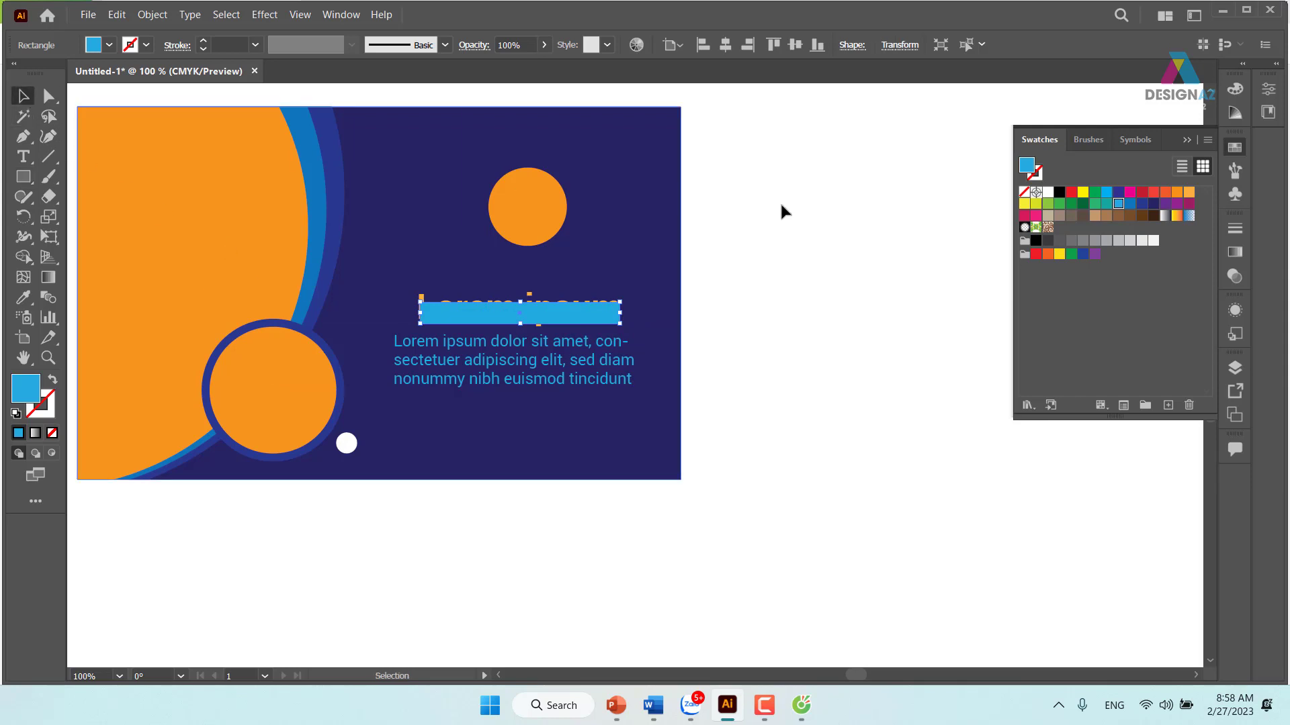
pyautogui.click(899, 45)
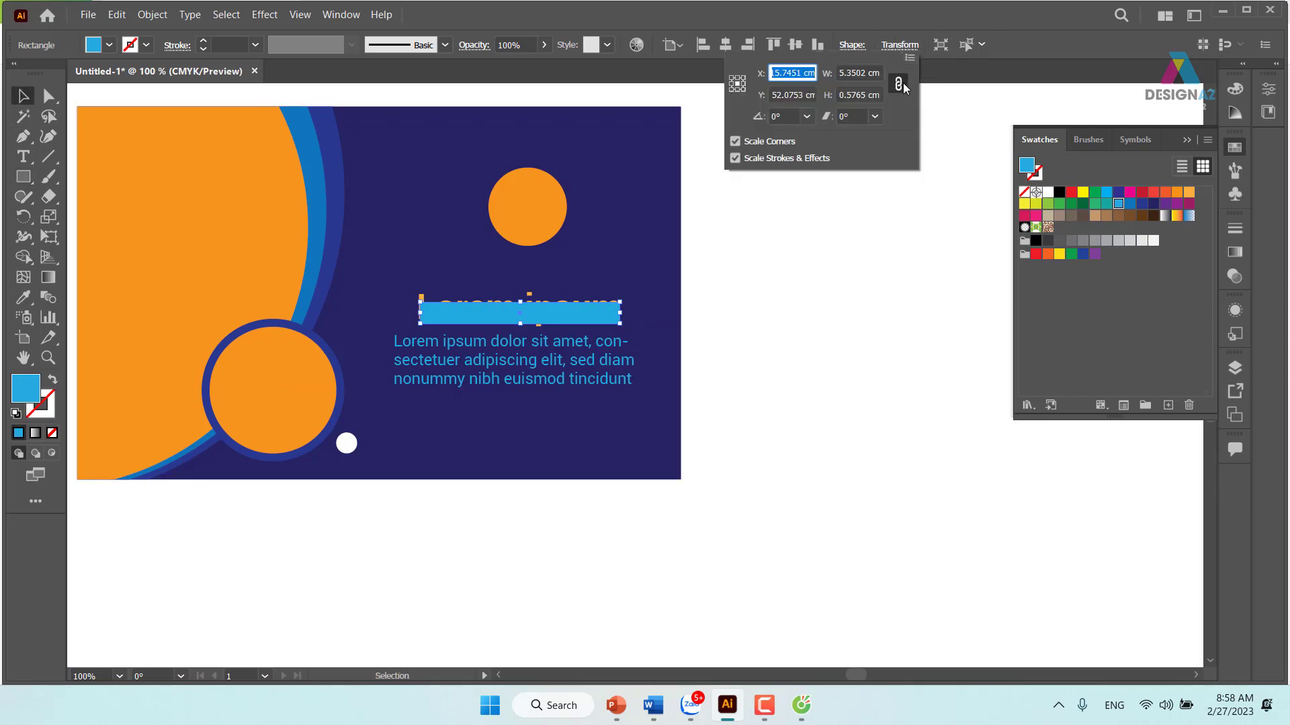
pyautogui.click(881, 72)
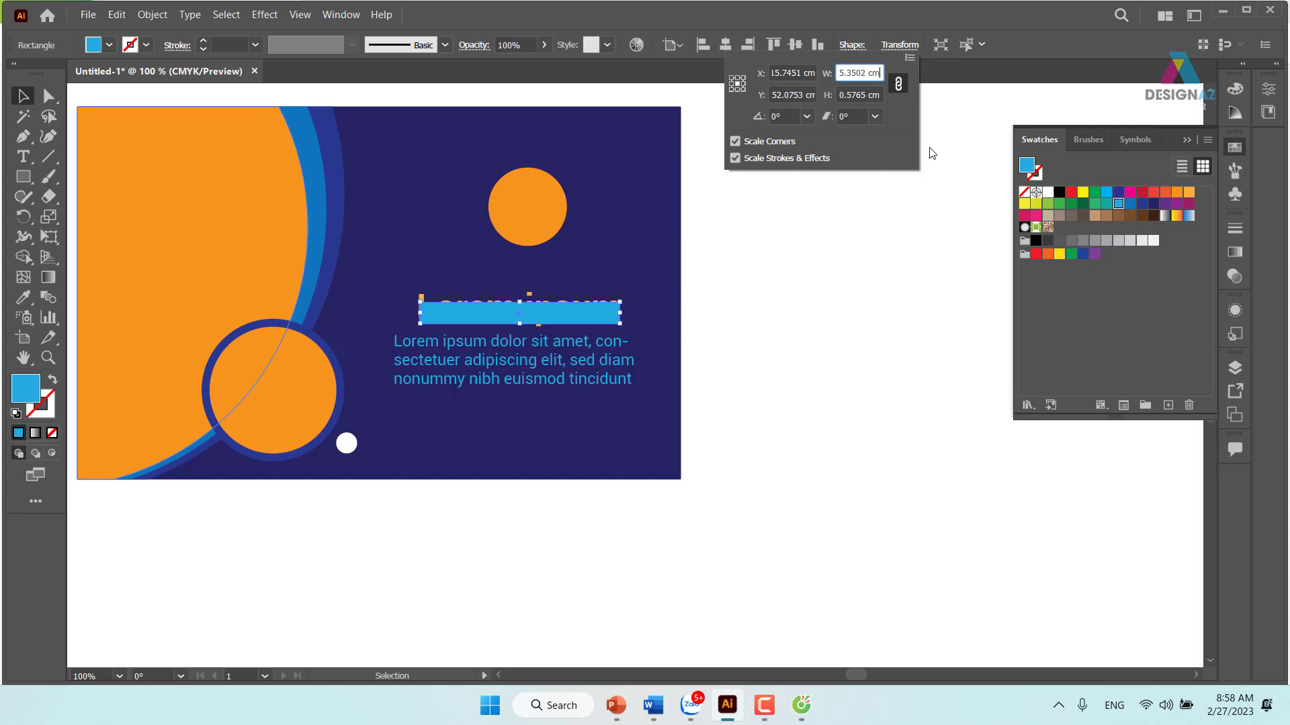
pyautogui.write('*1.')
pyautogui.write('618')
pyautogui.press('Return')
pyautogui.click(841, 318)
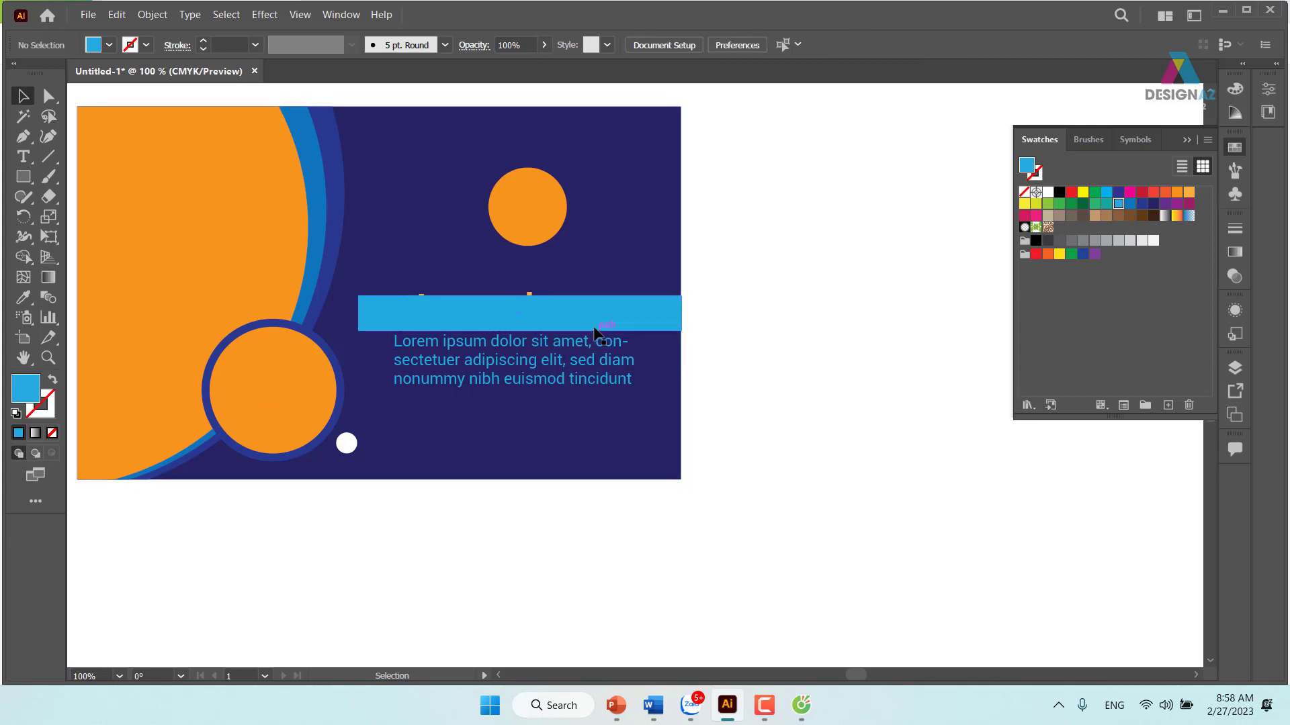
pyautogui.moveTo(577, 312)
pyautogui.mouseDown()
pyautogui.moveTo(578, 386)
pyautogui.moveTo(553, 338)
pyautogui.mouseUp()
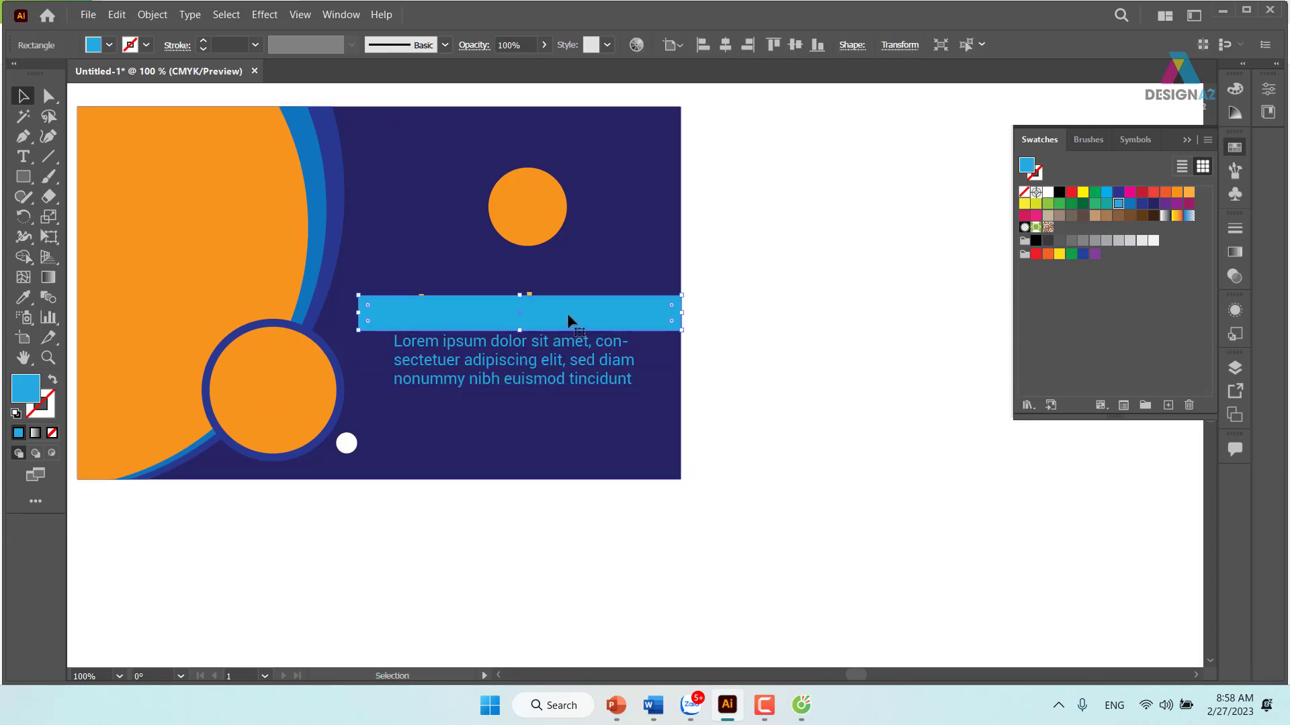
pyautogui.hotkey('ctrl', 'z')
pyautogui.hotkey('ctrl', 'z')
pyautogui.click(918, 332)
pyautogui.click(638, 311)
pyautogui.press('Delete')
pyautogui.click(591, 379)
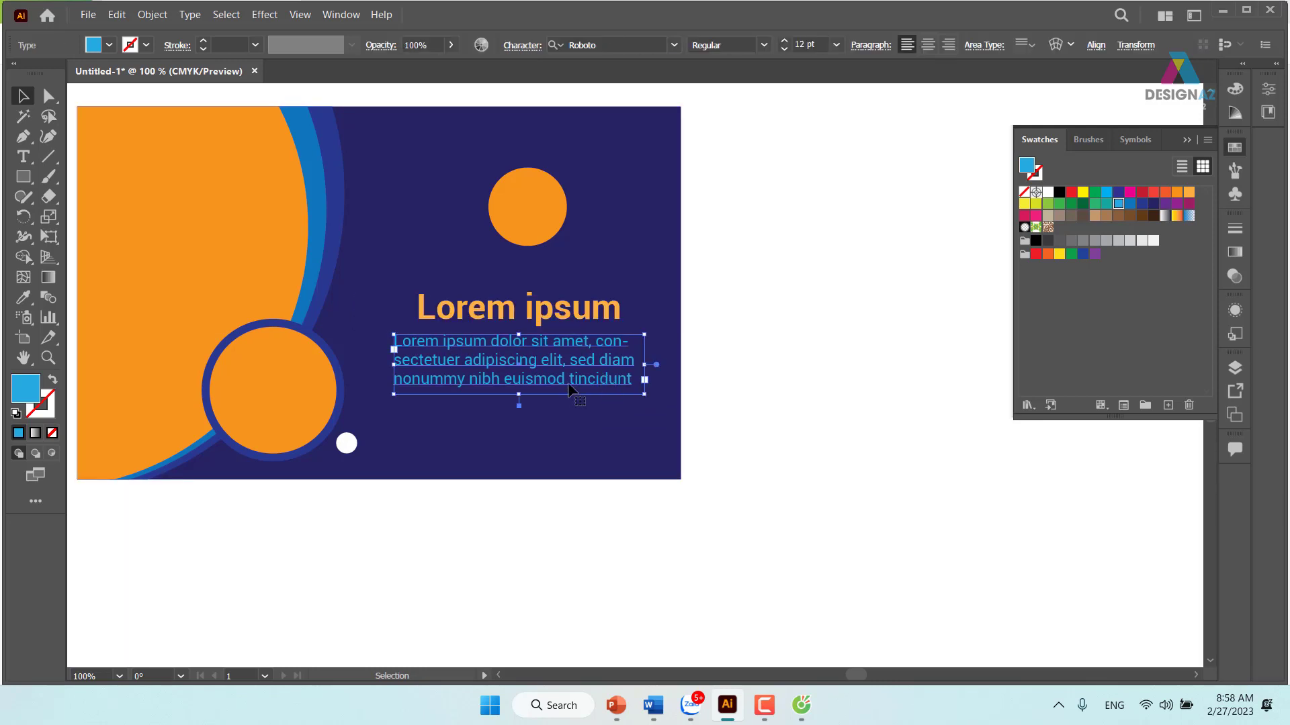
# Zoom out and inspect the navy card's headline and body paragraph.
pyautogui.click(781, 369)
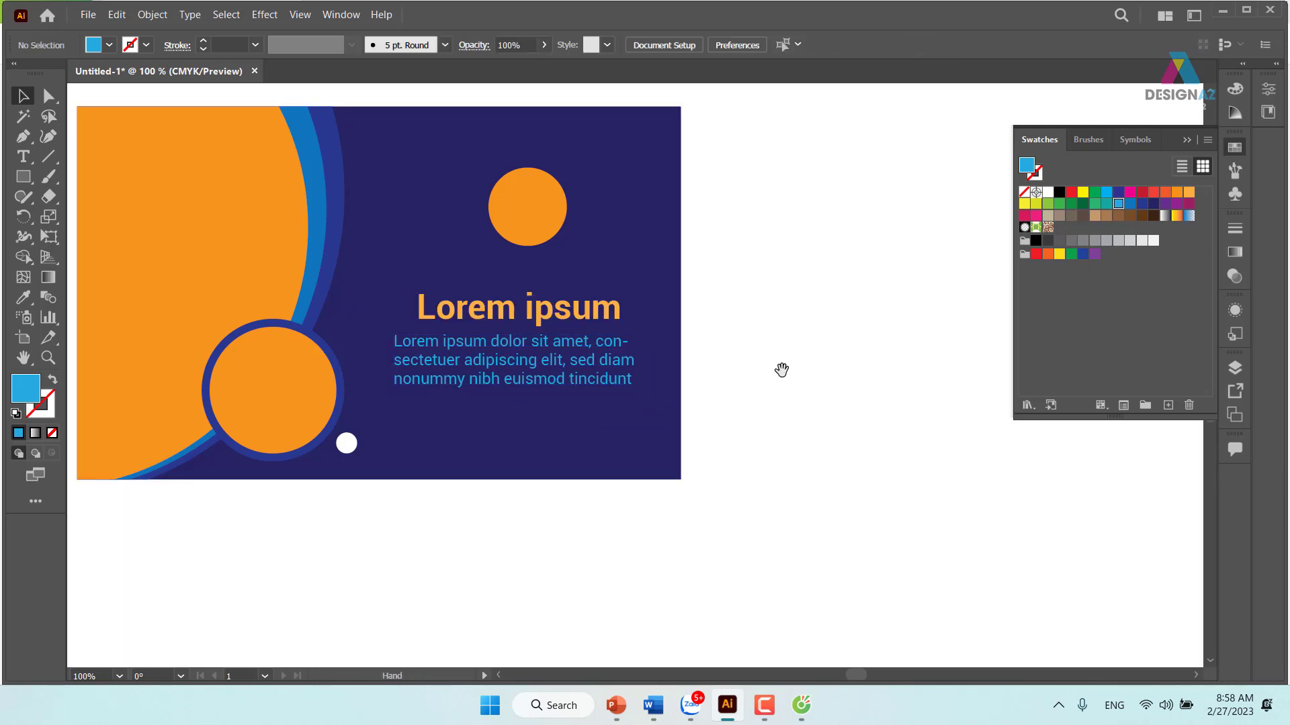
pyautogui.moveTo(781, 369); pyautogui.dragTo(900, 371)
pyautogui.hotkey('ctrl', '-')
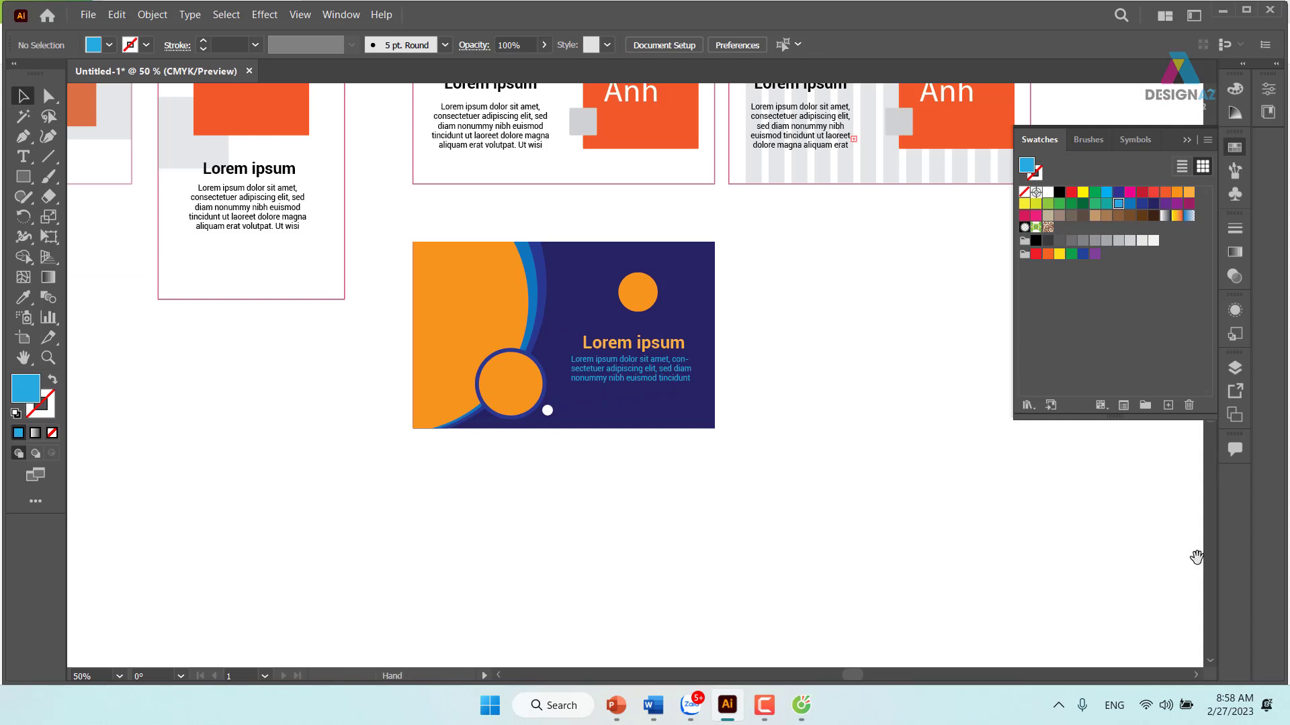
pyautogui.moveTo(1061, 602); pyautogui.dragTo(788, 557)
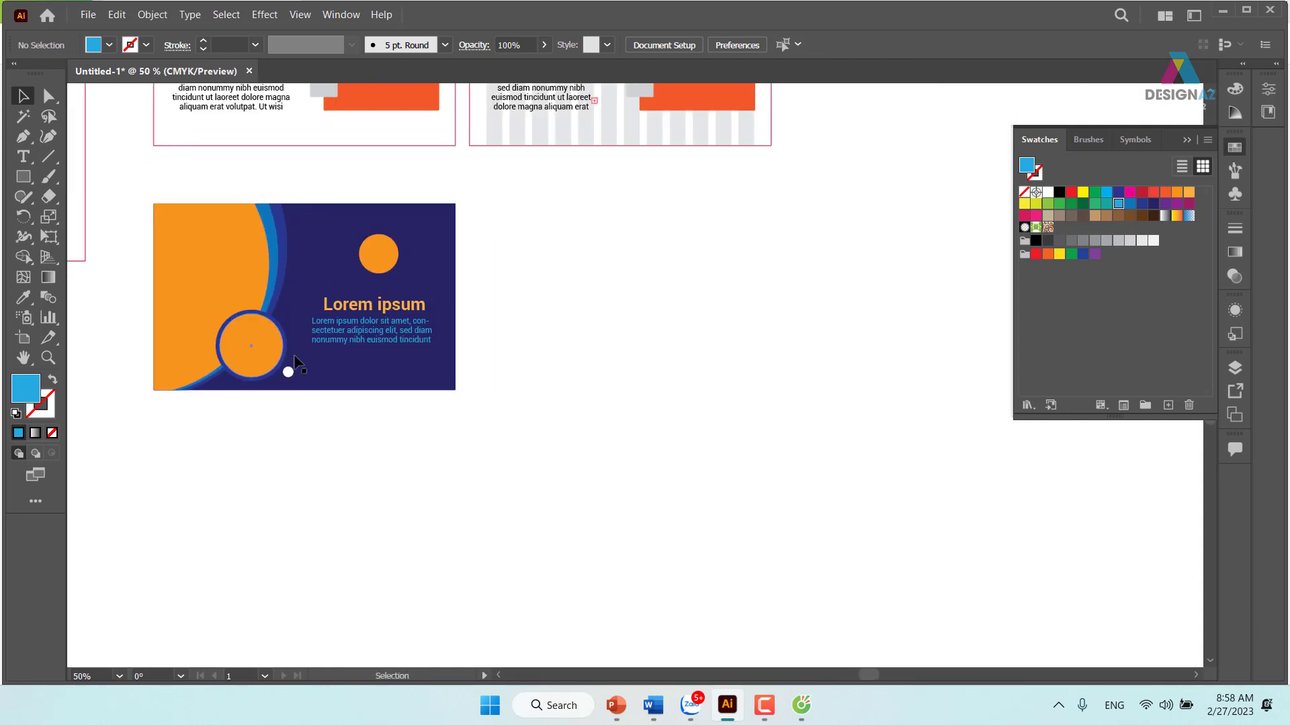
pyautogui.click(390, 308)
pyautogui.click(388, 335)
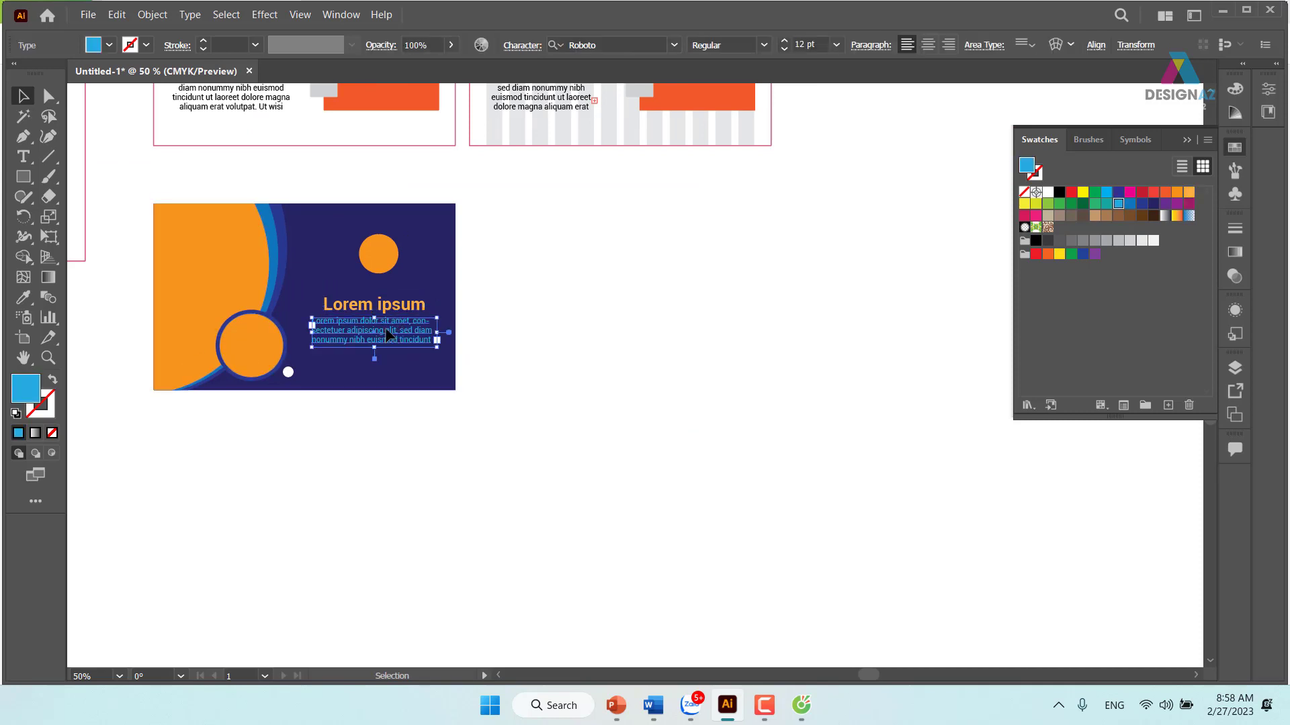
pyautogui.click(415, 311)
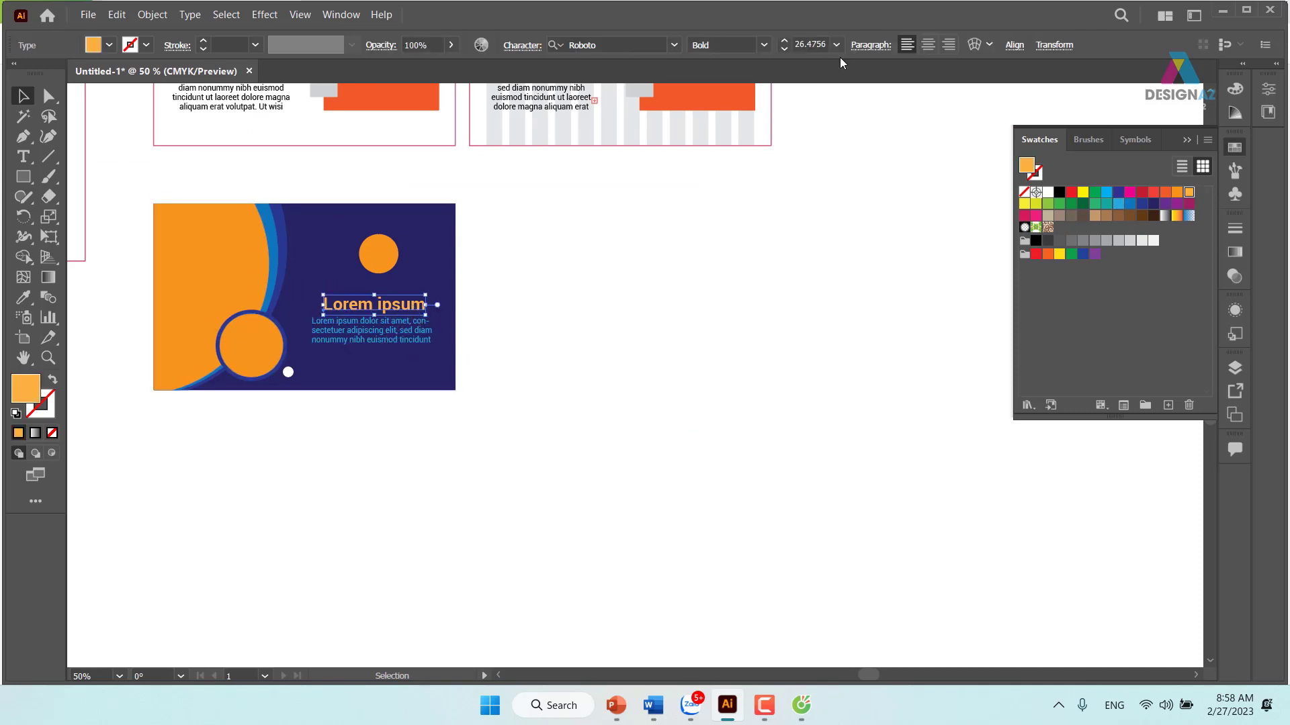
pyautogui.click(371, 331)
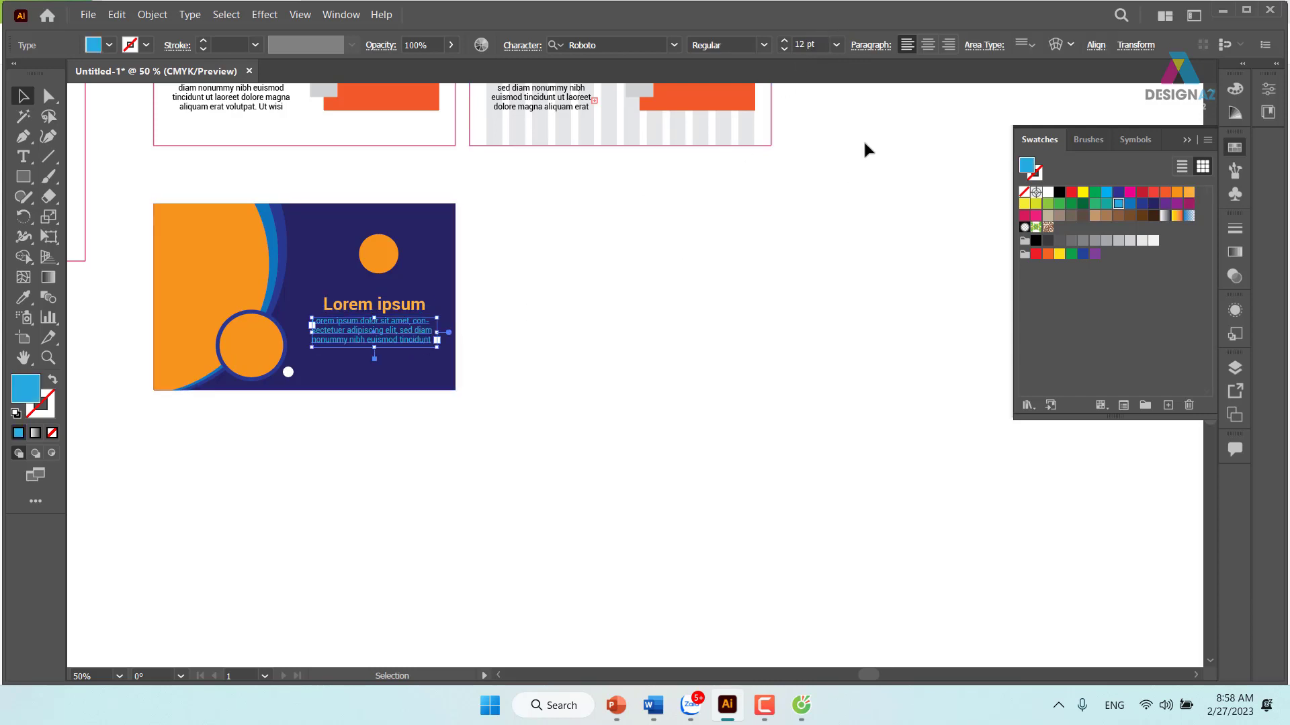
pyautogui.click(650, 286)
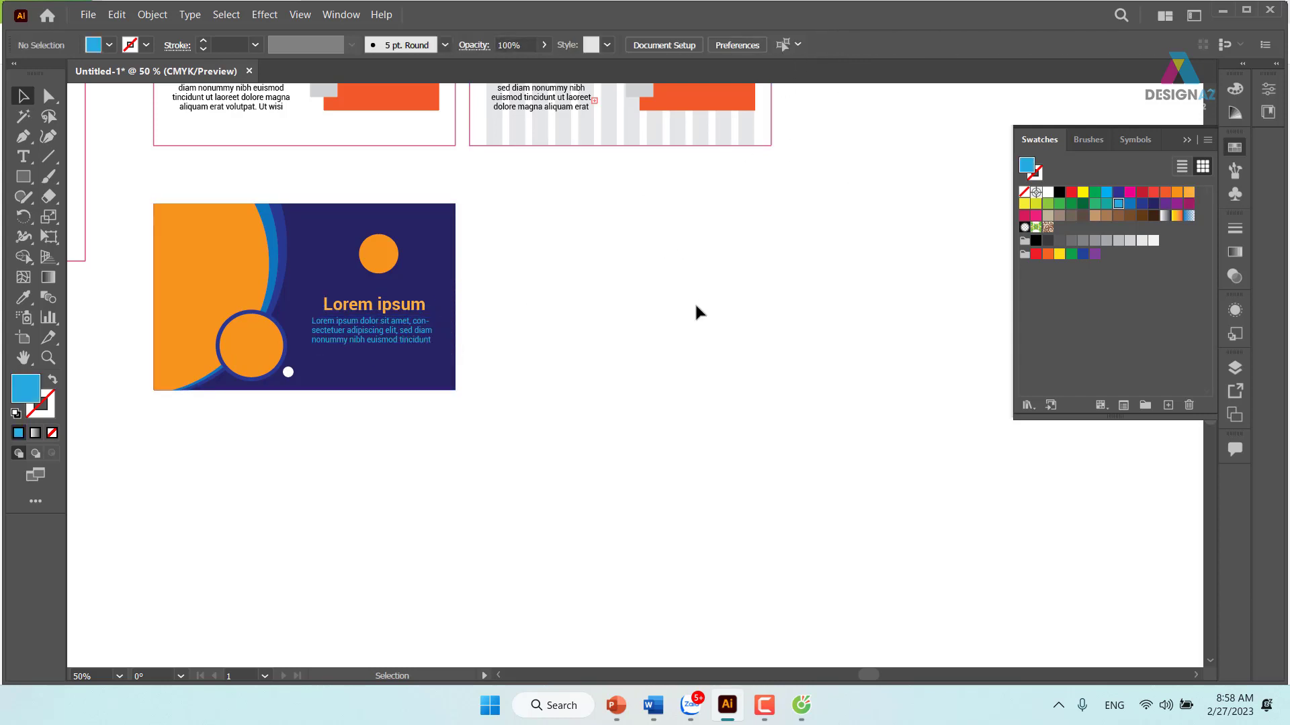
# Zoom out further, check the card's text, and pan across the other card layouts and reference artboards.
pyautogui.hotkey('ctrl', '-')
pyautogui.moveTo(745, 419); pyautogui.dragTo(697, 429)
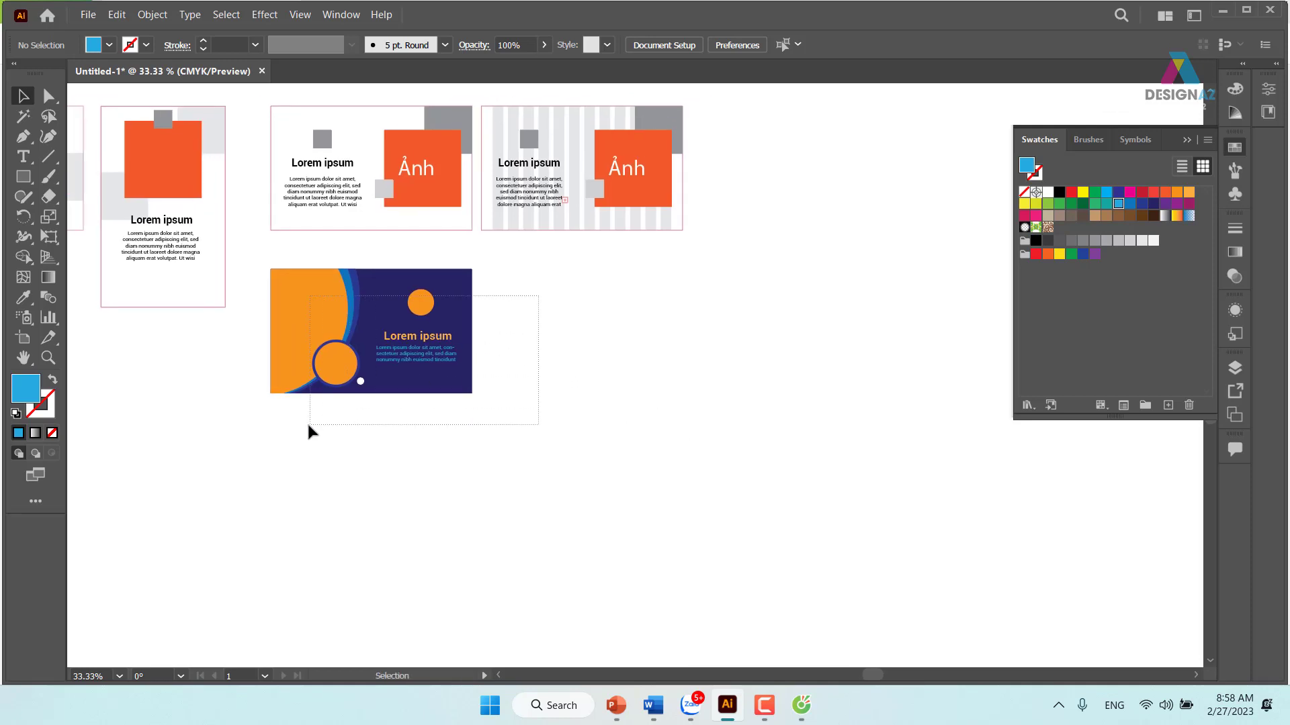
pyautogui.moveTo(539, 293); pyautogui.dragTo(308, 421)
pyautogui.click(502, 422)
pyautogui.moveTo(586, 290); pyautogui.dragTo(305, 421)
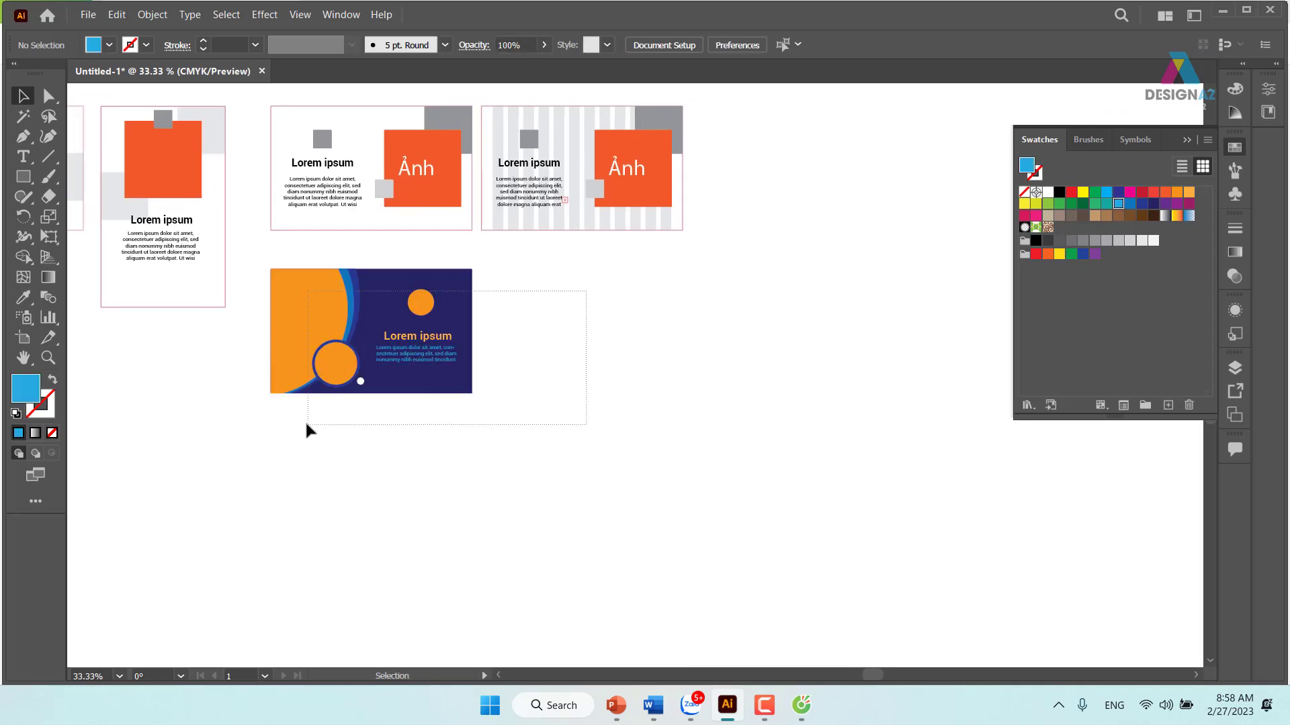
pyautogui.click(573, 433)
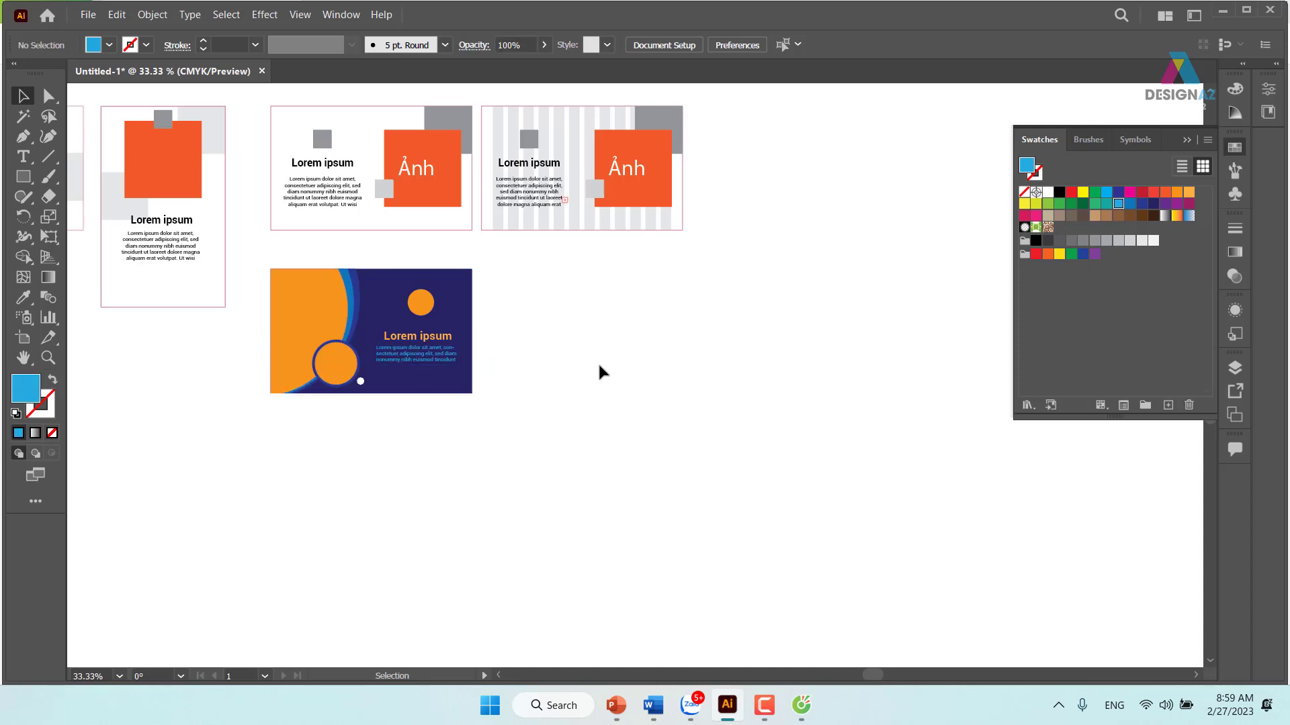
pyautogui.moveTo(600, 372)
pyautogui.mouseDown()
pyautogui.moveTo(527, 362)
pyautogui.moveTo(743, 366)
pyautogui.moveTo(741, 486)
pyautogui.mouseUp()
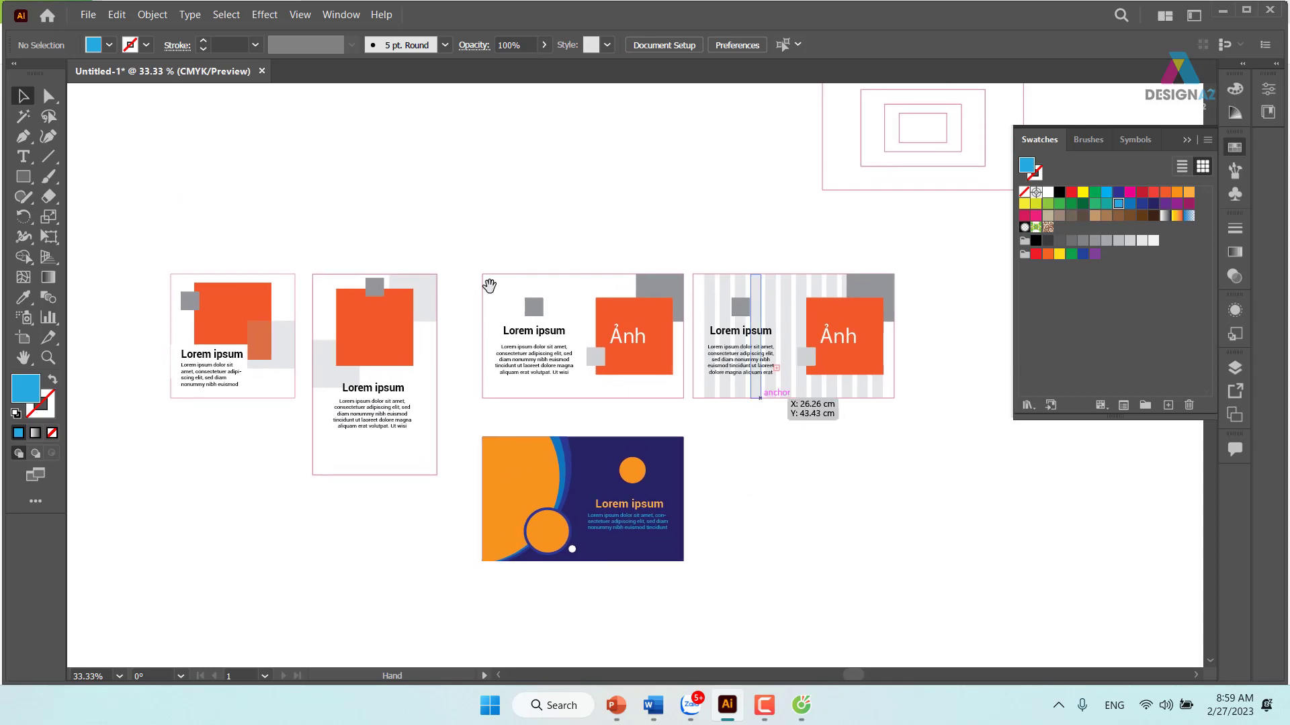
pyautogui.moveTo(489, 285); pyautogui.dragTo(406, 383)
pyautogui.moveTo(444, 222); pyautogui.dragTo(432, 360)
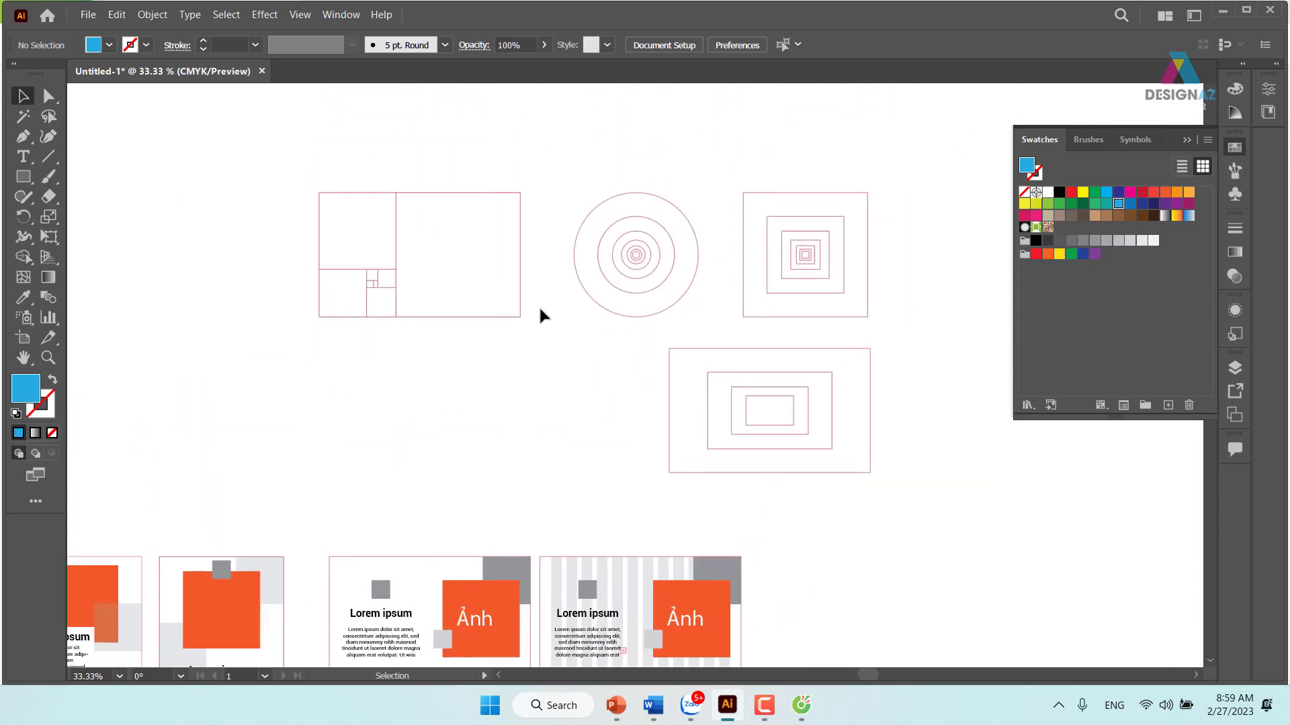
pyautogui.press('z')
pyautogui.moveTo(350, 205); pyautogui.dragTo(540, 287)
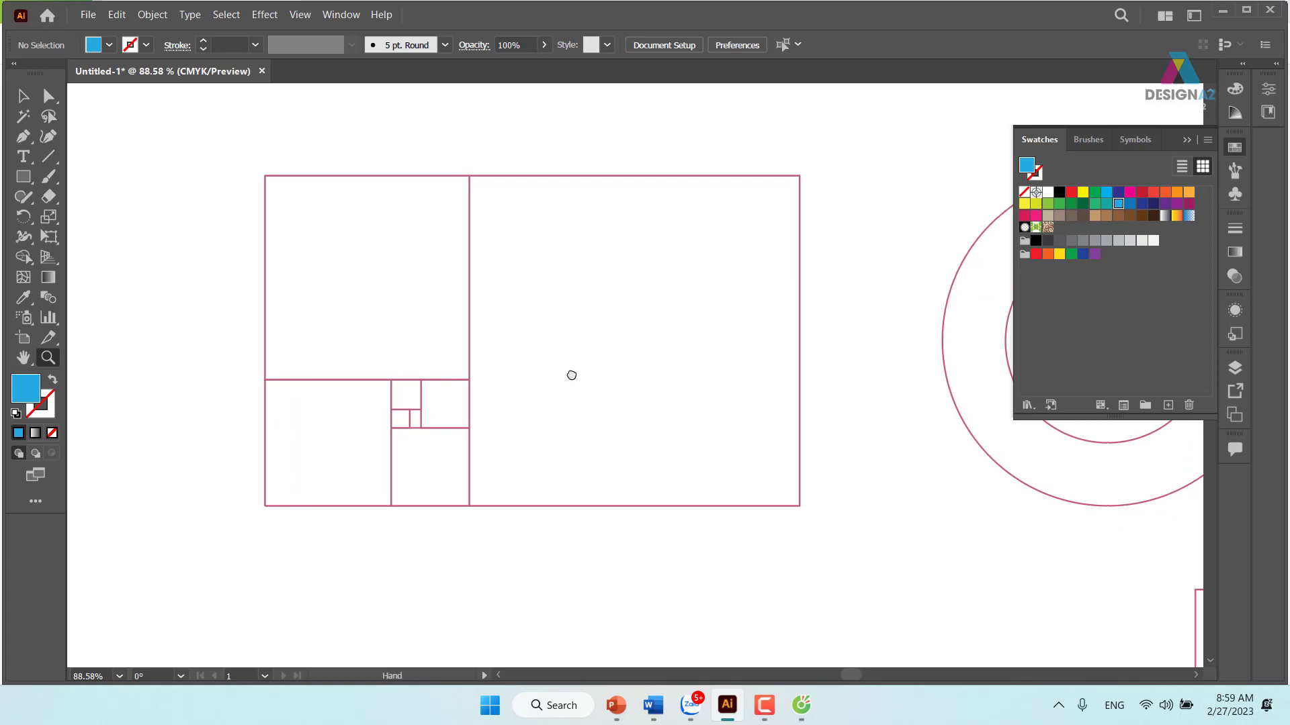
pyautogui.moveTo(571, 374); pyautogui.dragTo(357, 345)
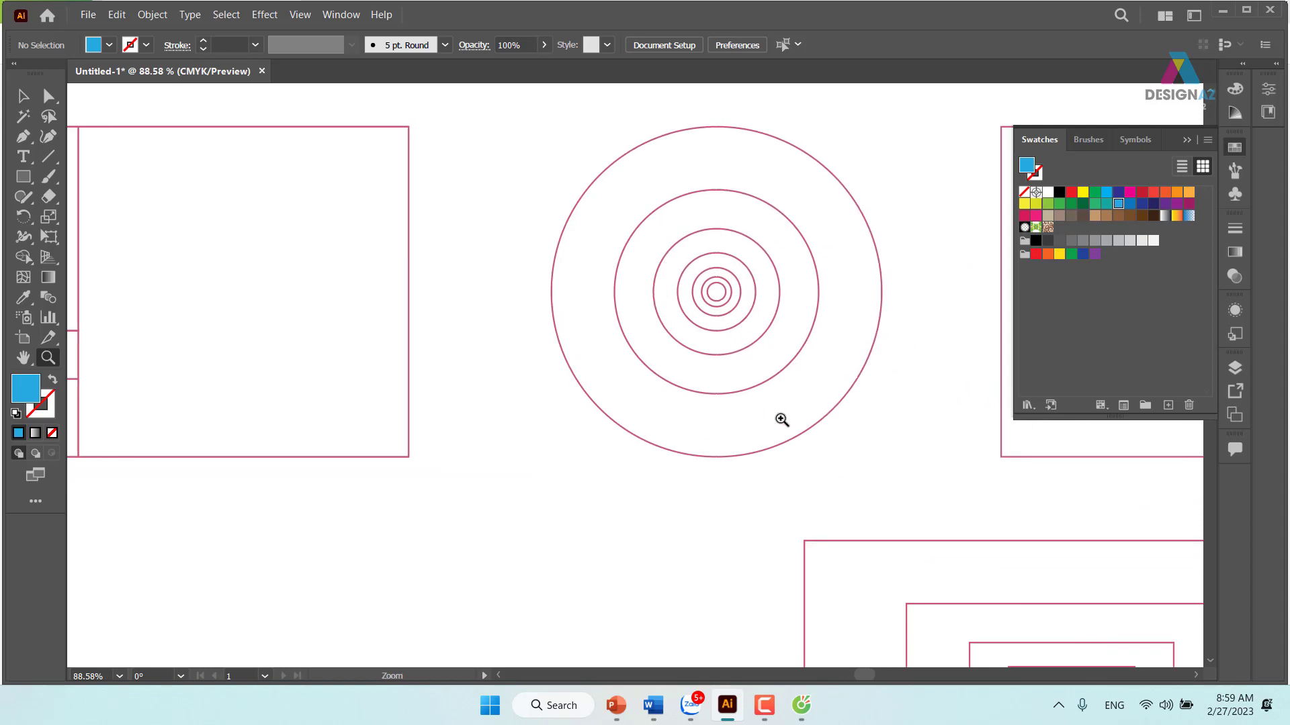
pyautogui.moveTo(849, 412); pyautogui.dragTo(246, 419)
pyautogui.moveTo(660, 589); pyautogui.dragTo(693, 357)
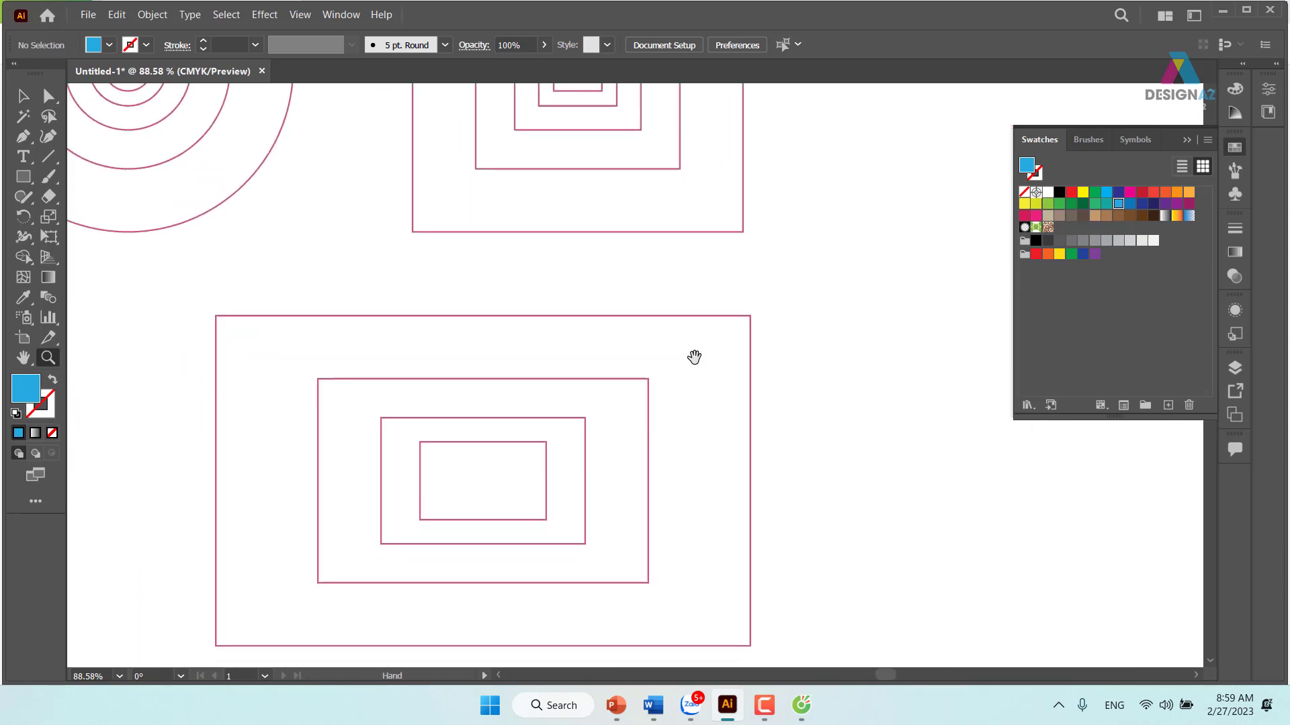
pyautogui.moveTo(679, 443); pyautogui.dragTo(766, 262)
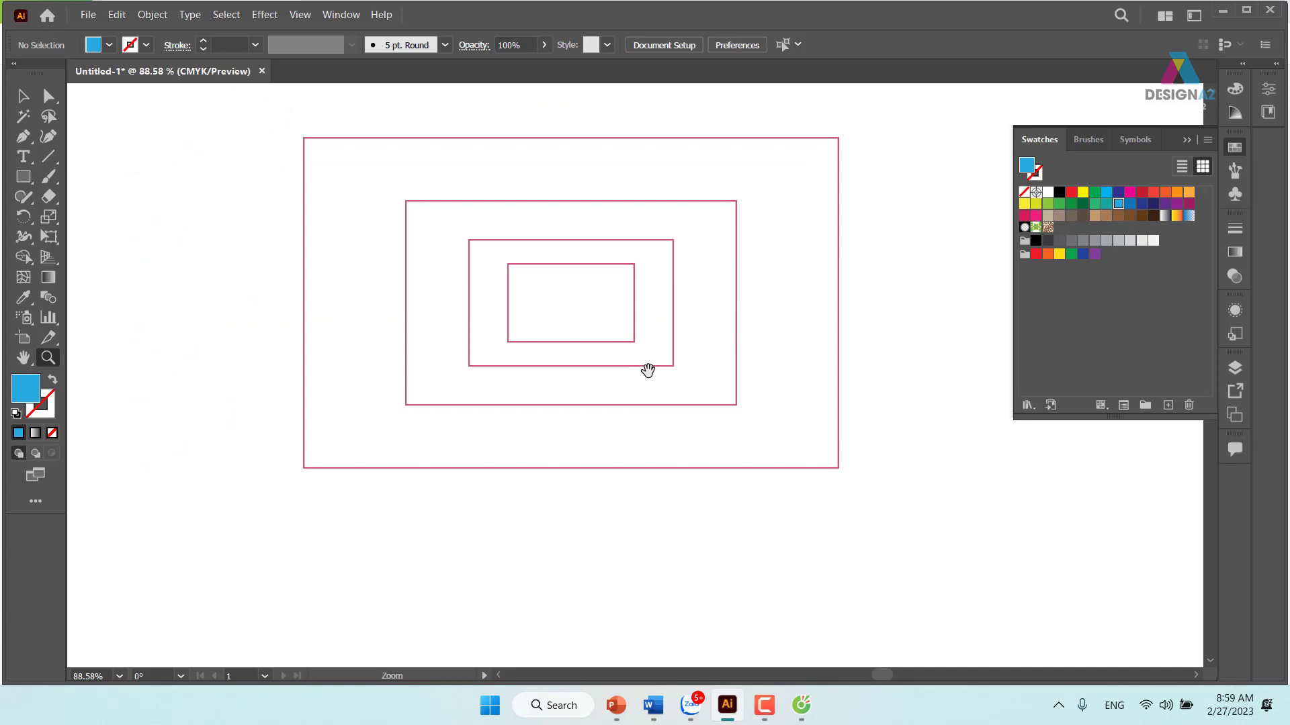
pyautogui.scroll(-3, 647, 371)
pyautogui.scroll(-3, 614, 290)
pyautogui.hscroll(-3, 614, 291)
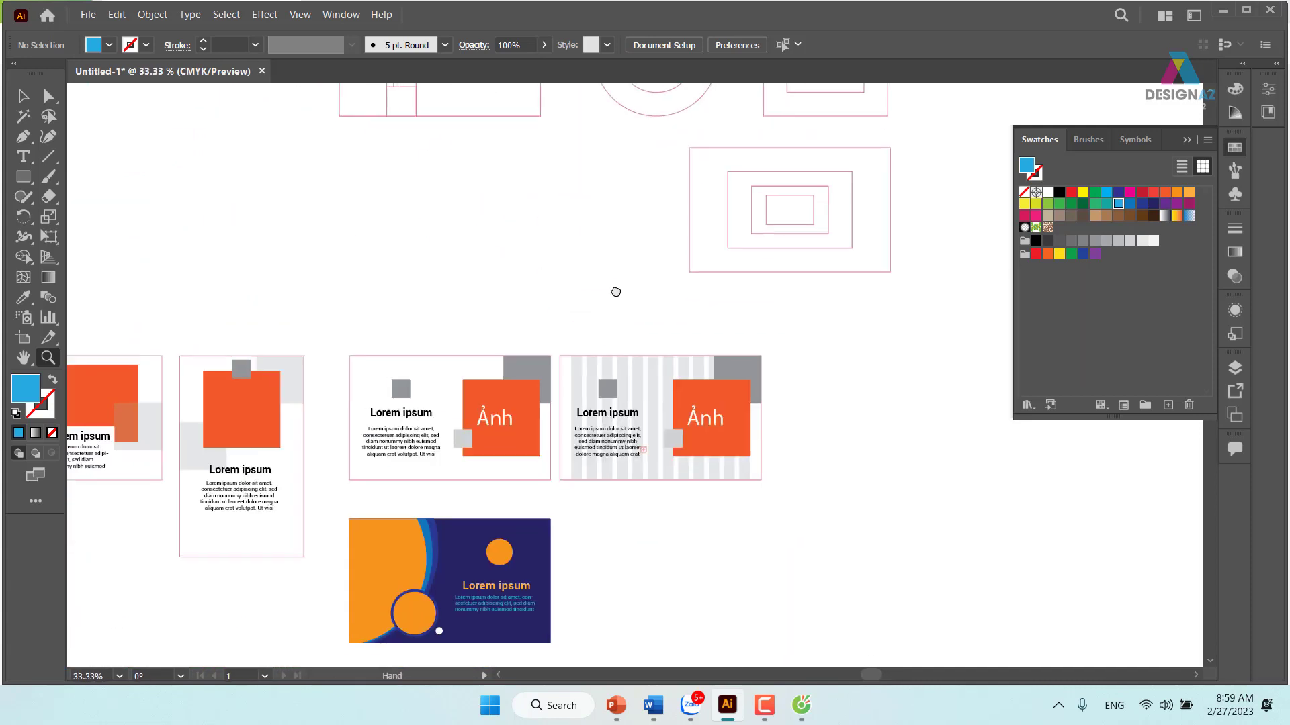
pyautogui.moveTo(433, 356); pyautogui.dragTo(627, 369)
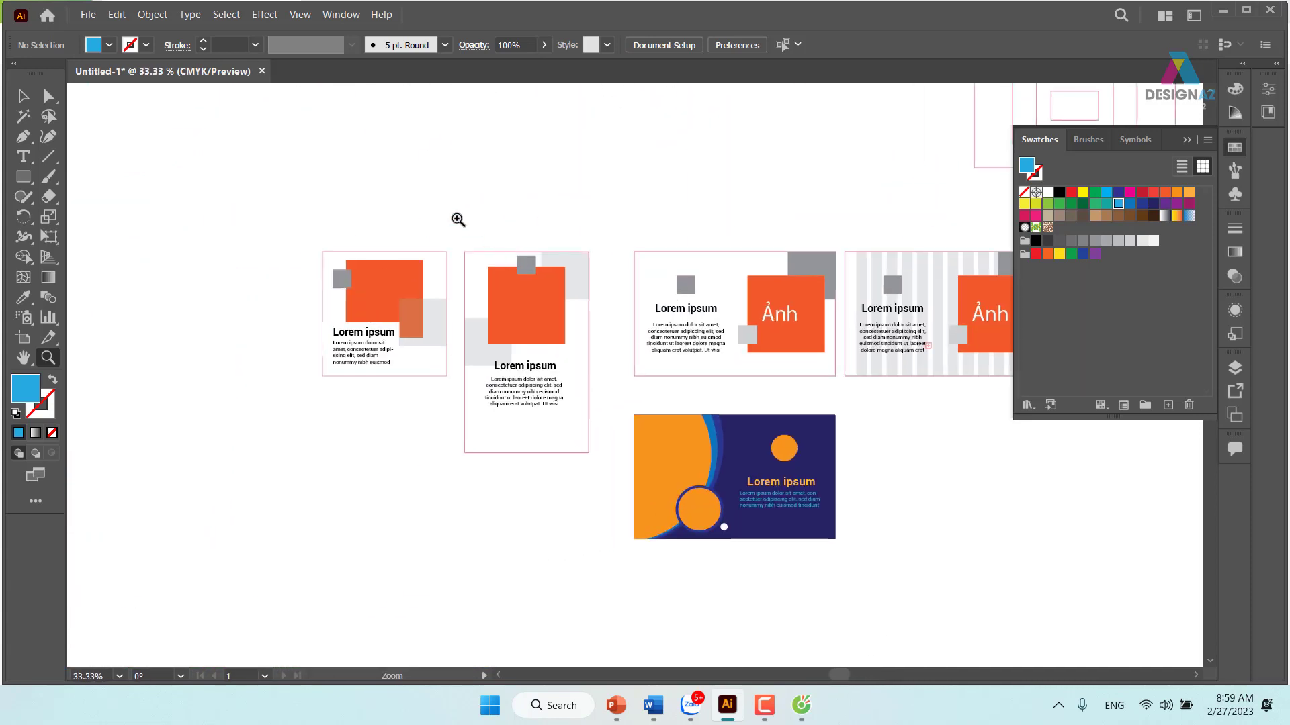
pyautogui.moveTo(455, 219); pyautogui.dragTo(608, 475)
pyautogui.moveTo(852, 496); pyautogui.dragTo(324, 288)
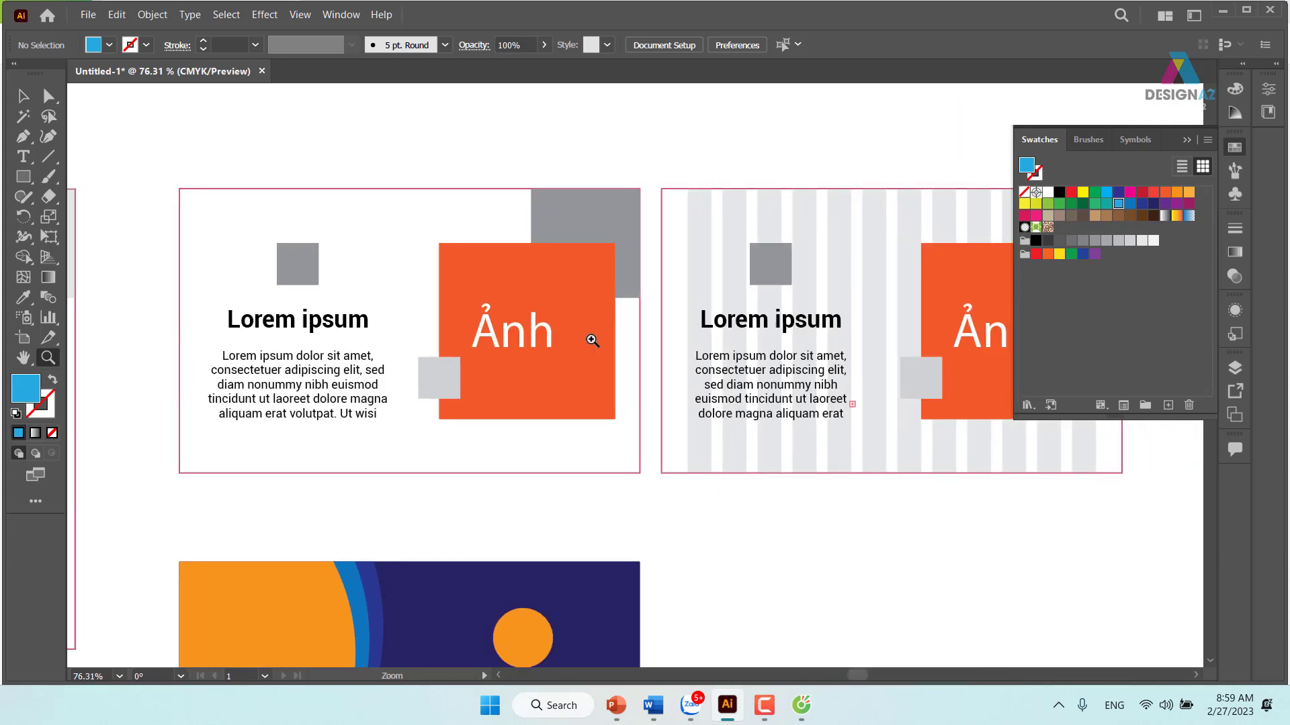
pyautogui.click(23, 96)
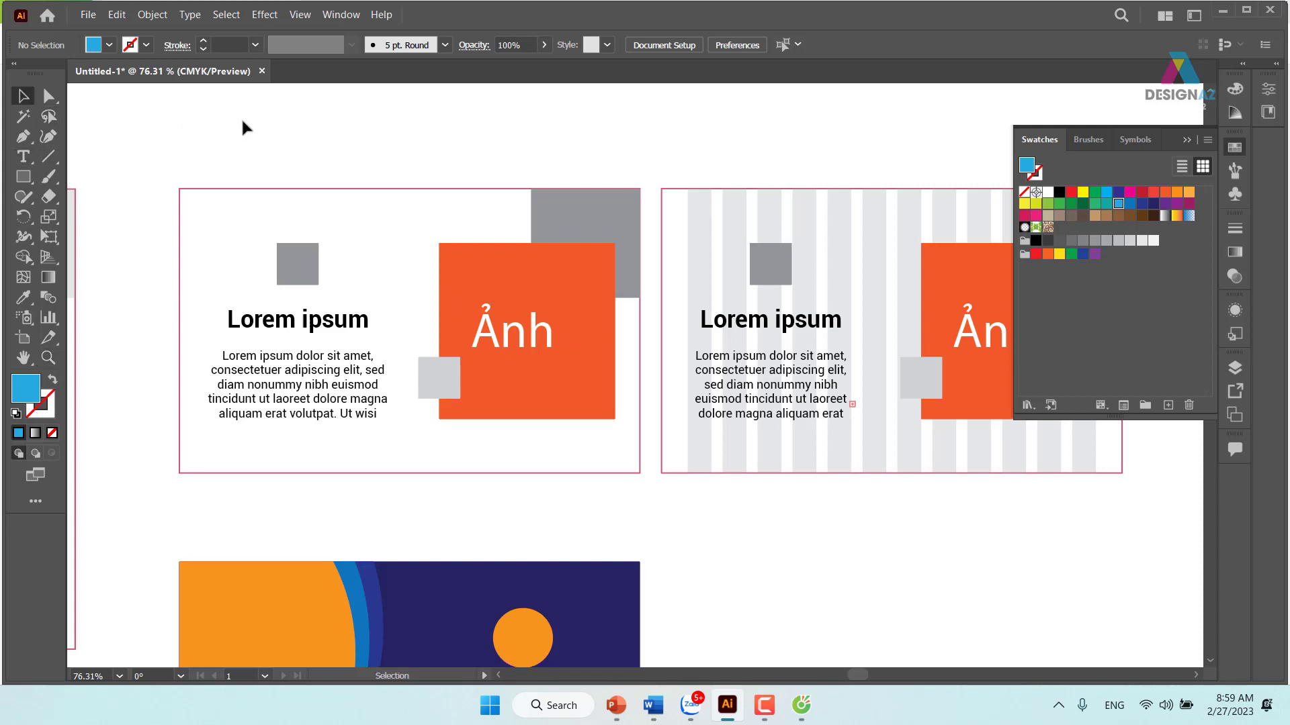
pyautogui.click(501, 264)
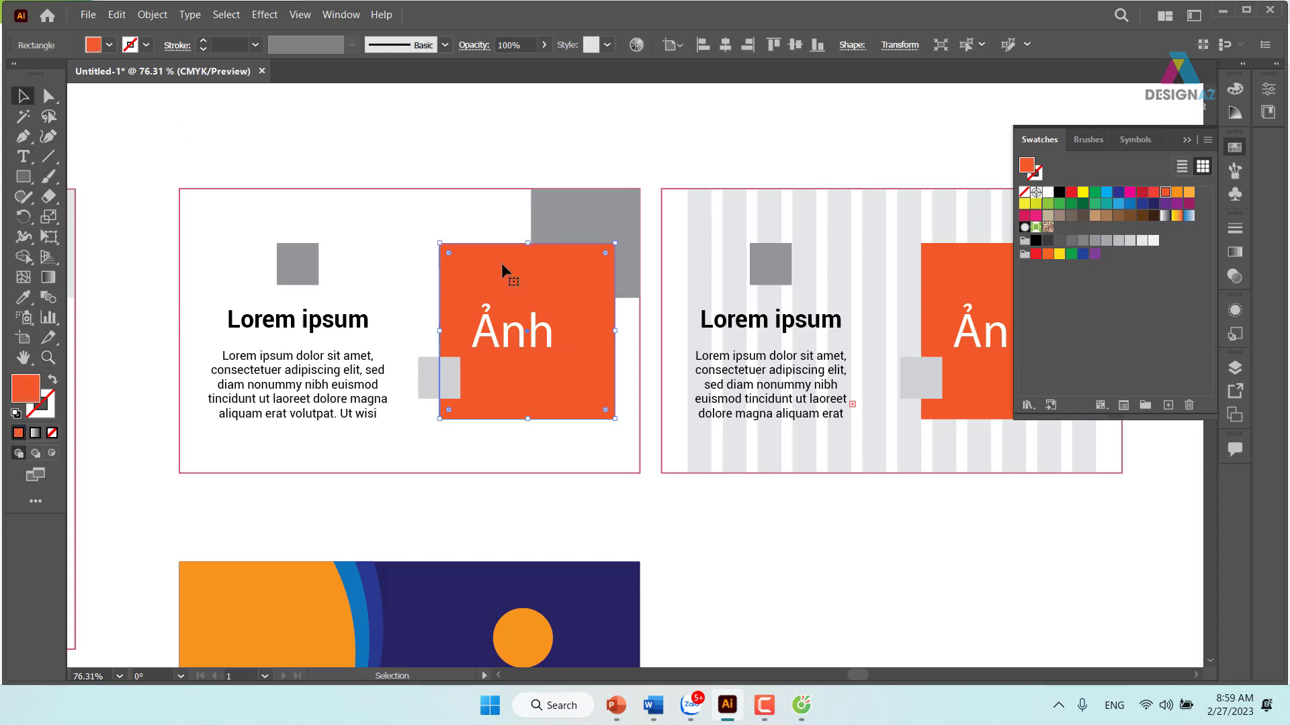
pyautogui.click(596, 202)
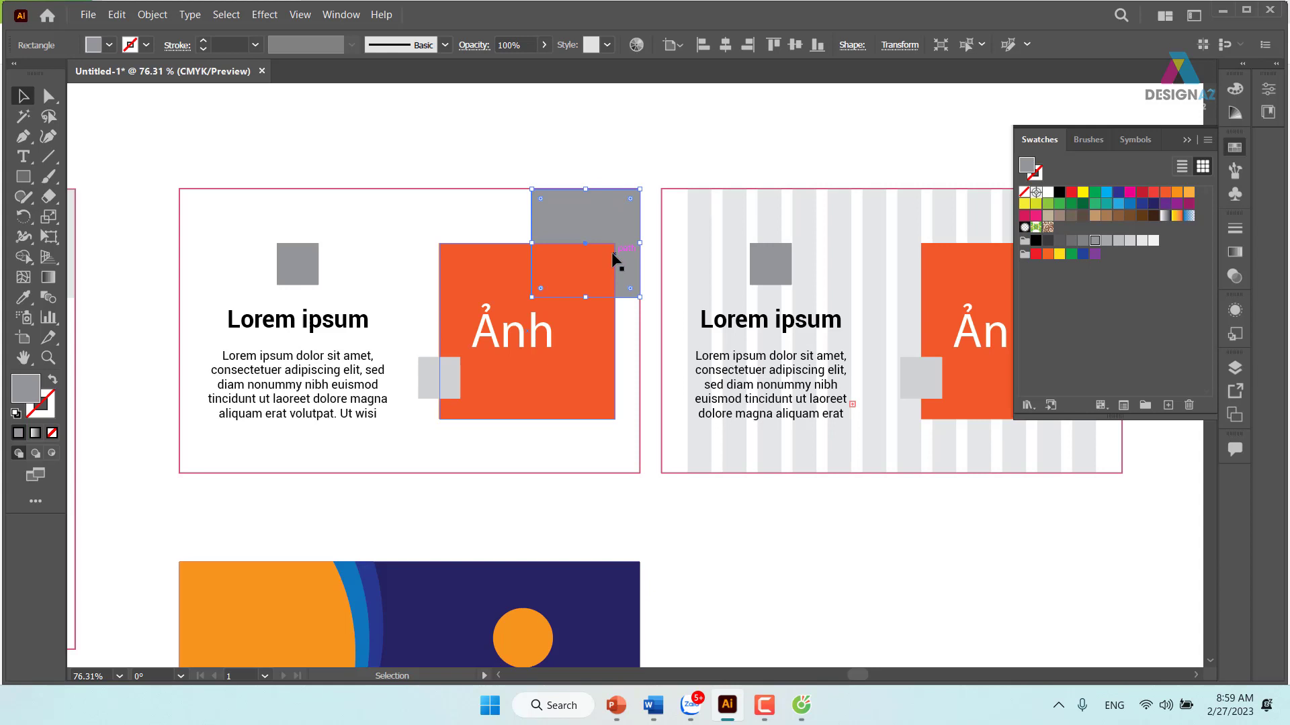
pyautogui.hotkey('ctrl', 'shift', ']')
pyautogui.click(417, 138)
pyautogui.click(447, 385)
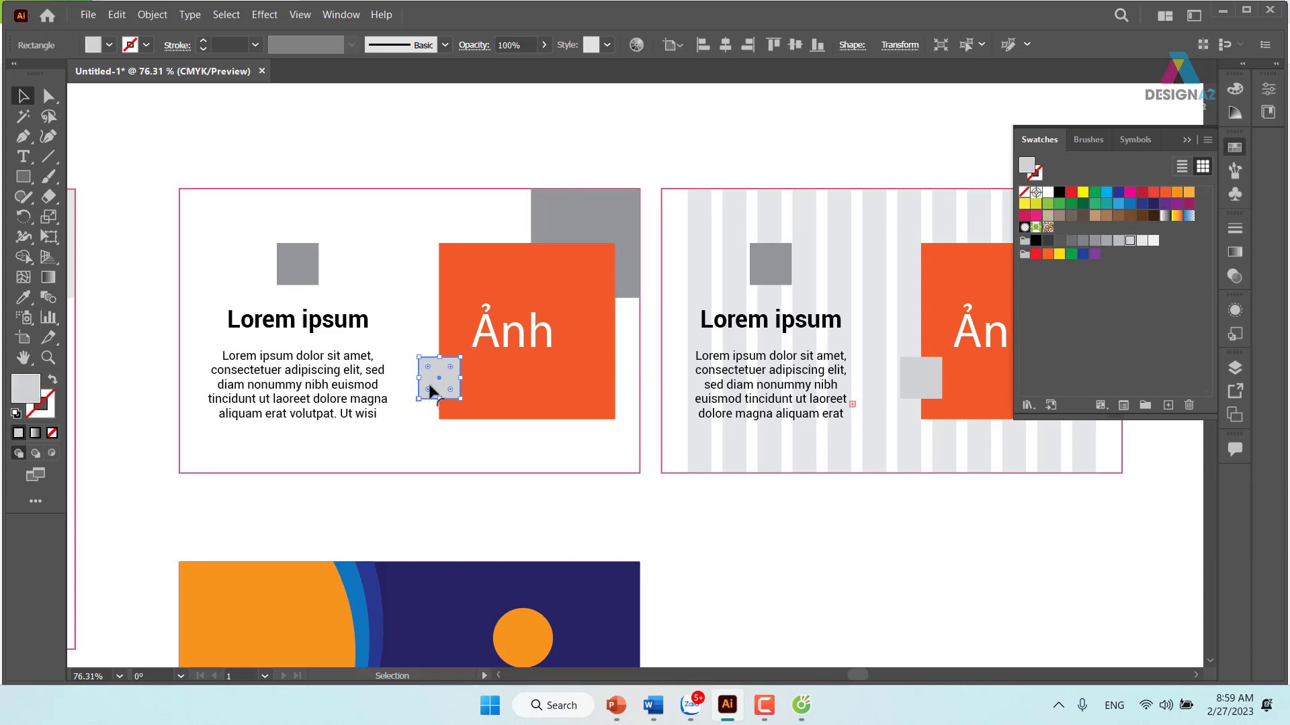
pyautogui.click(376, 295)
pyautogui.click(301, 264)
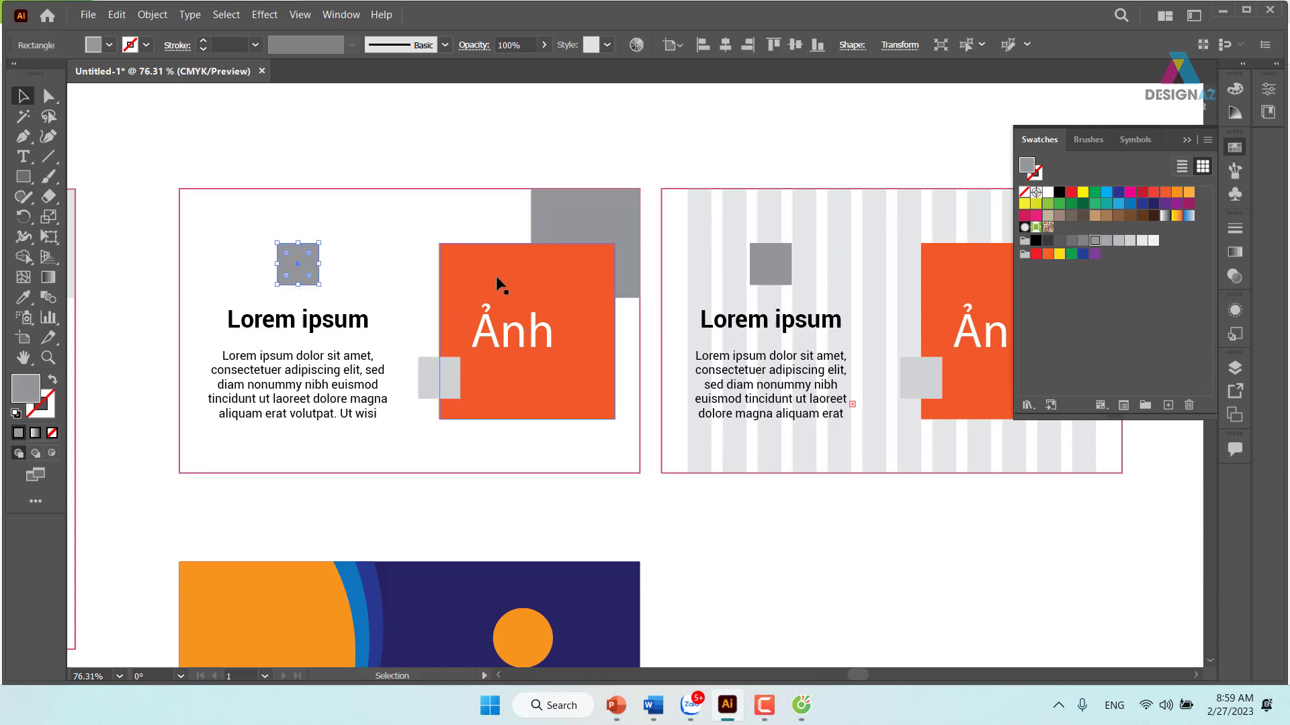
pyautogui.click(367, 145)
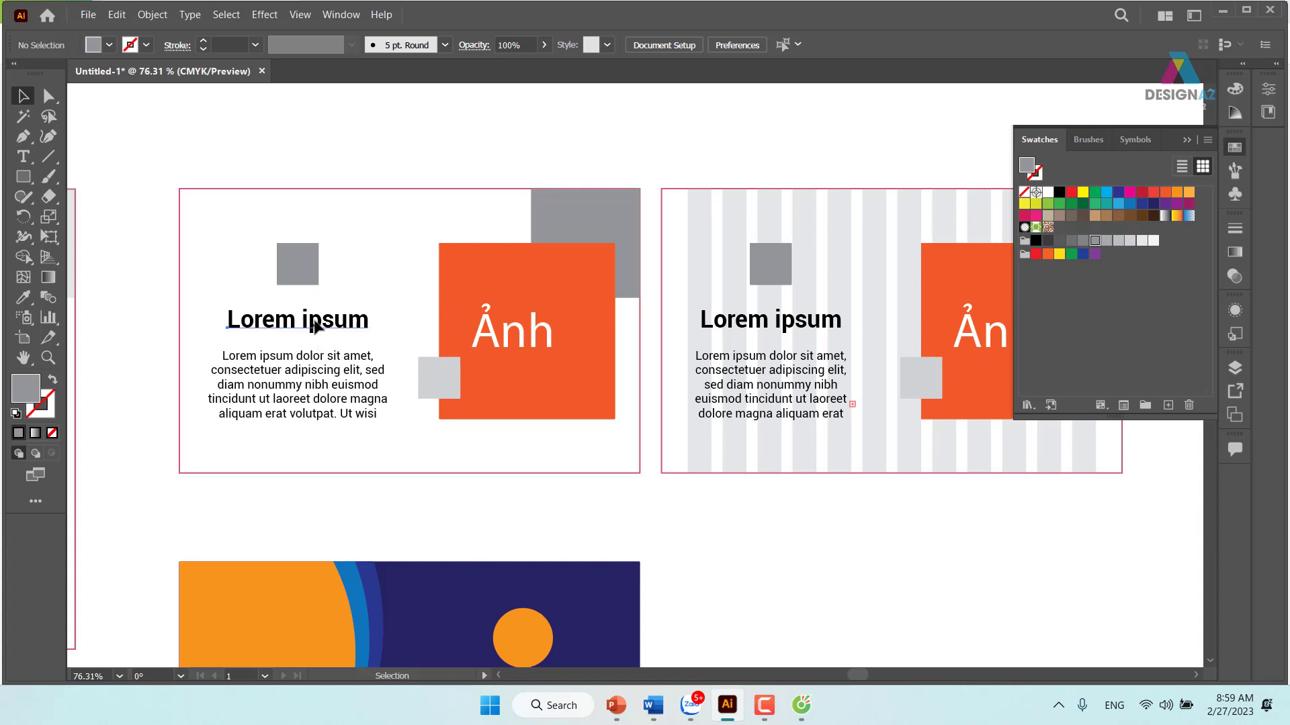
pyautogui.click(316, 328)
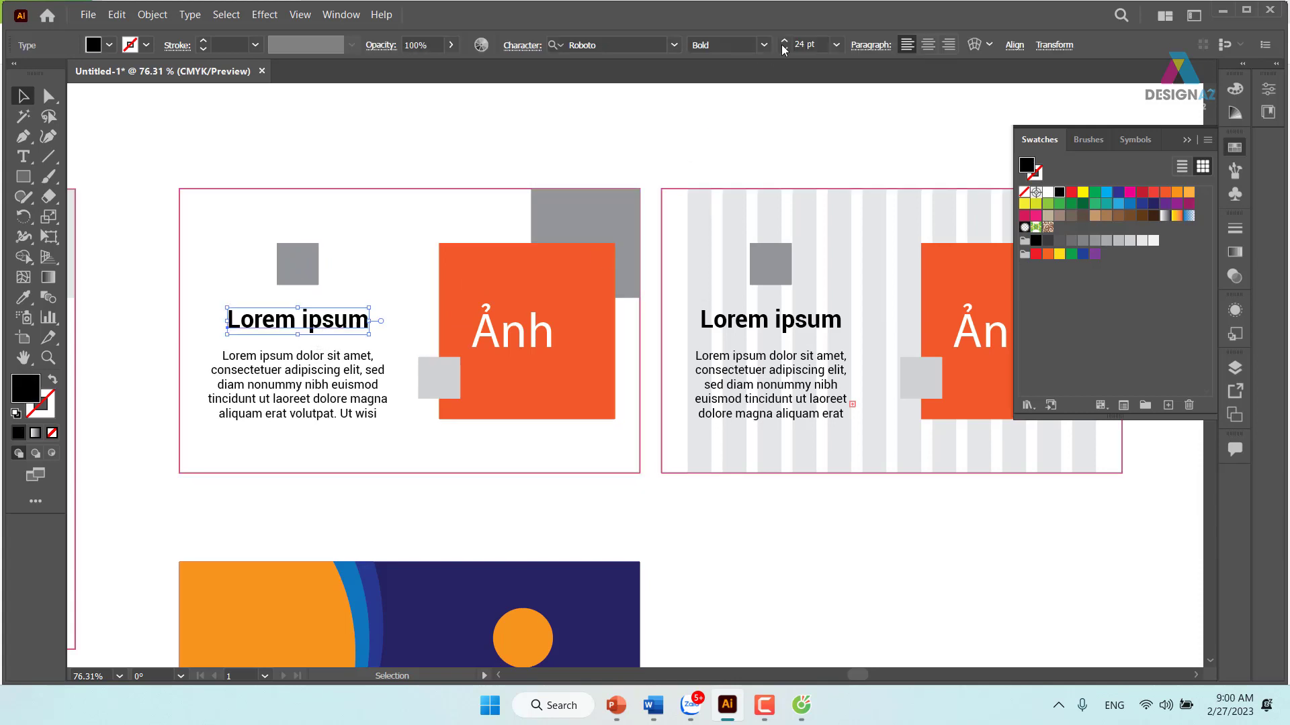
pyautogui.click(359, 366)
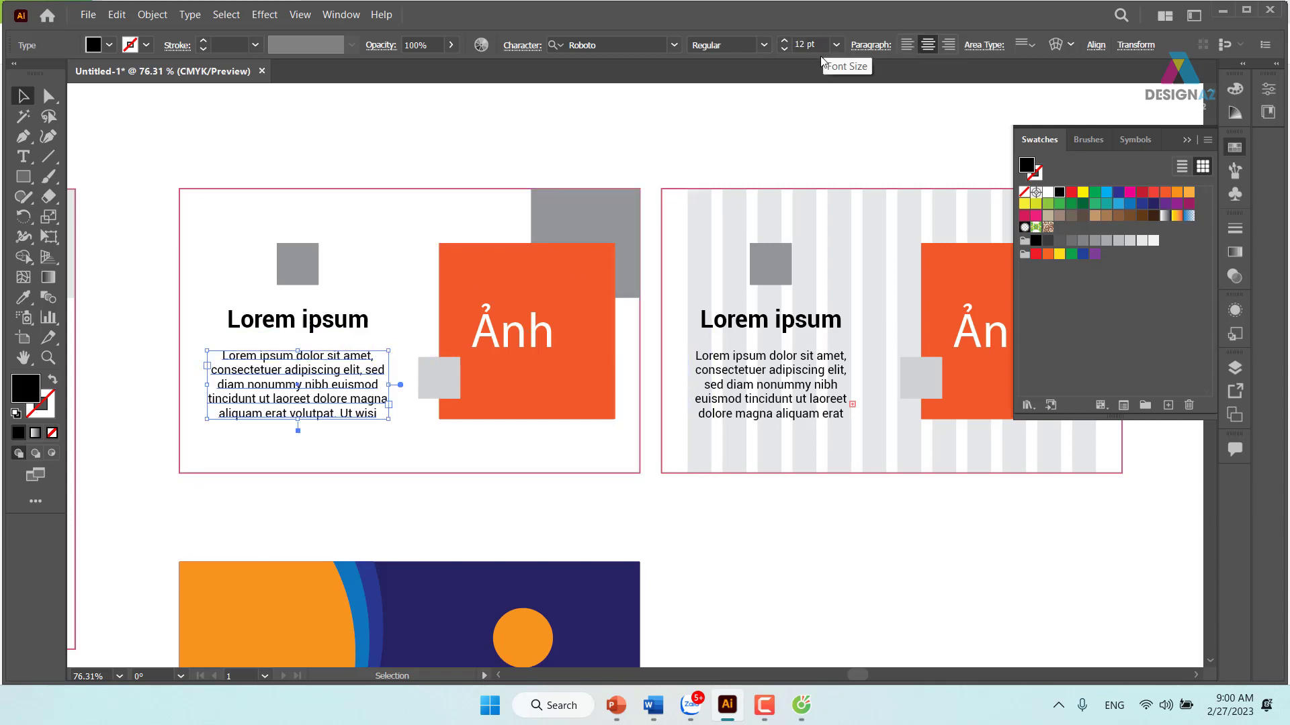
pyautogui.click(795, 138)
pyautogui.hscroll(5, 717, 475)
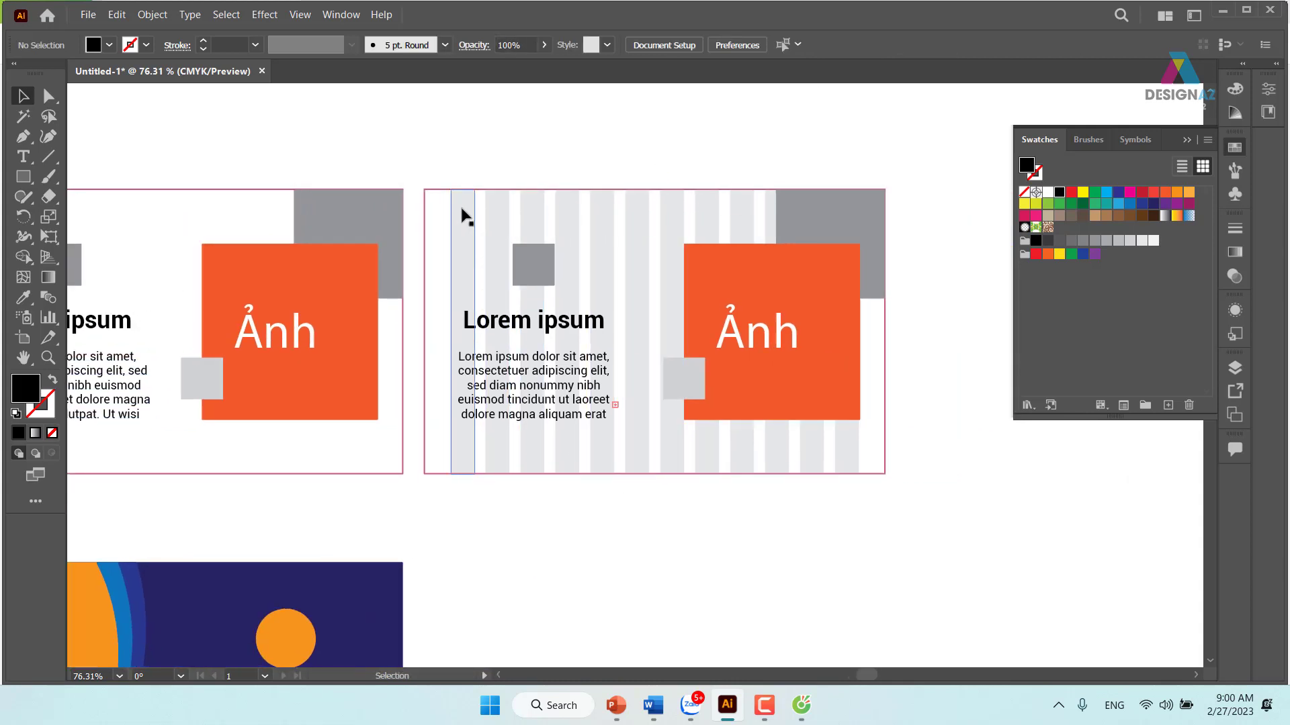
pyautogui.click(622, 221)
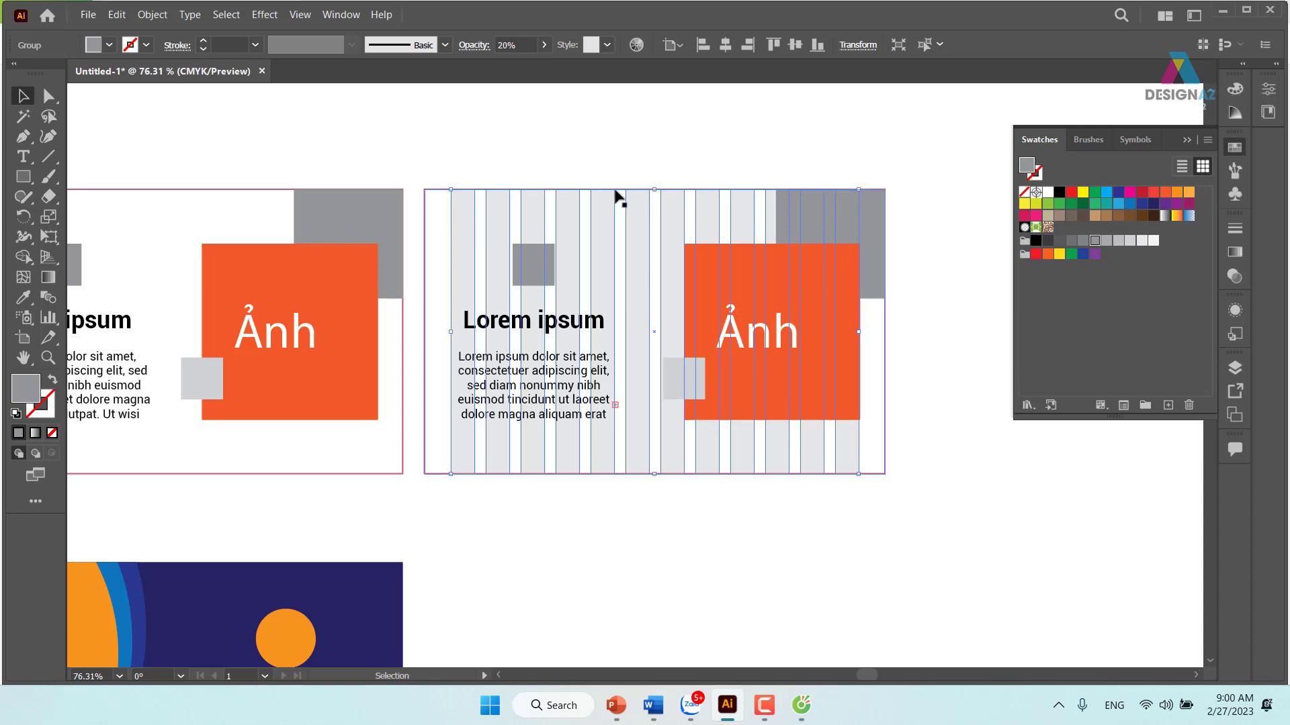
pyautogui.click(632, 142)
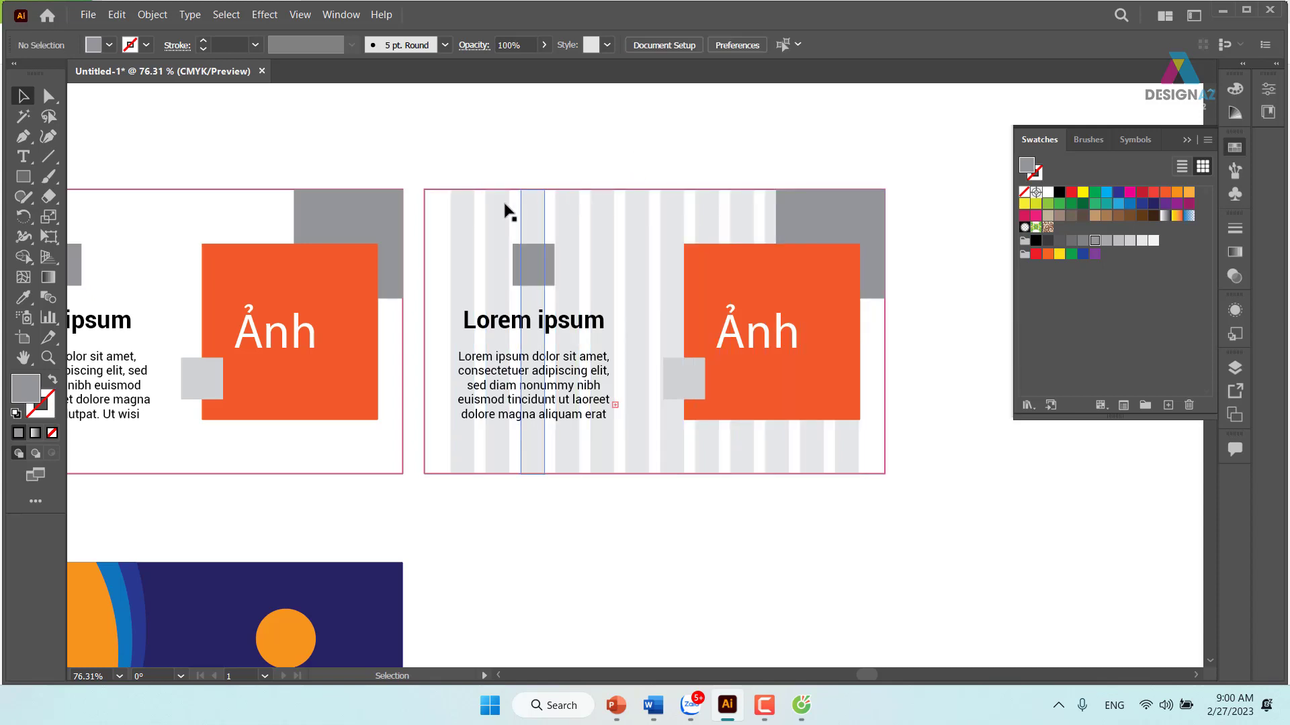
pyautogui.click(470, 227)
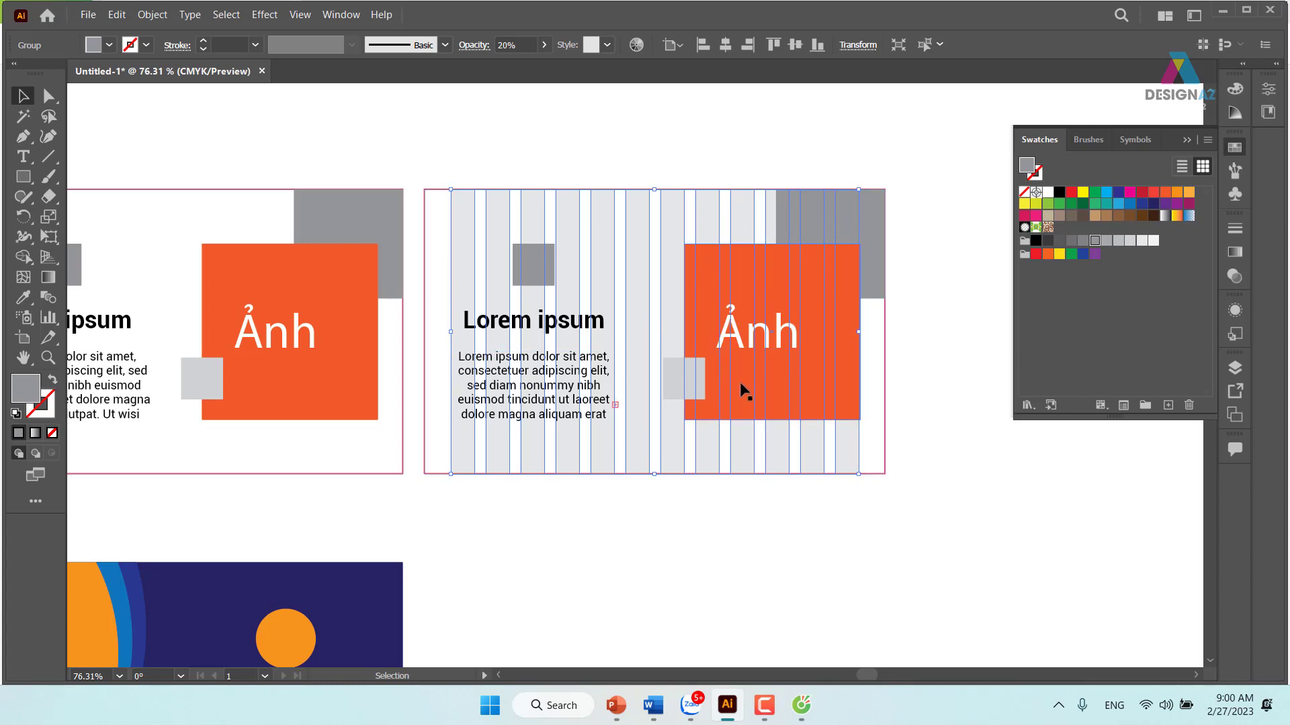
pyautogui.click(913, 324)
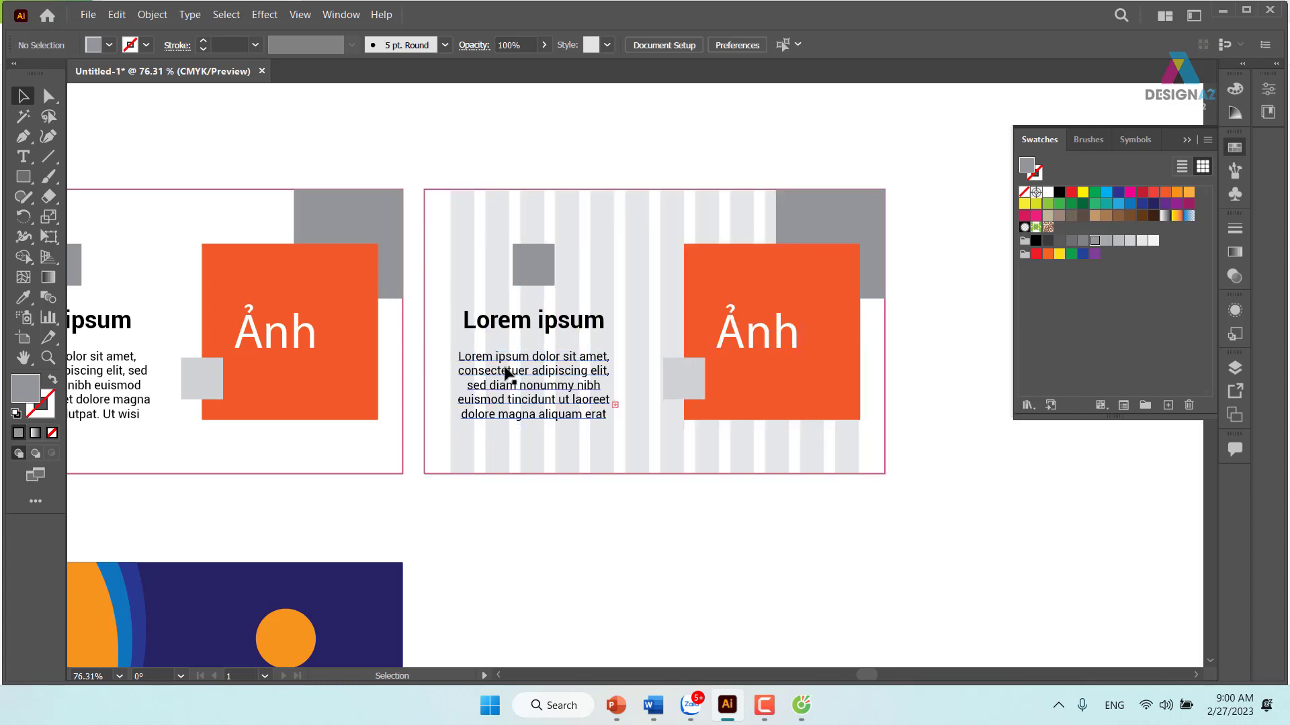
pyautogui.hscroll(-5, 577, 249)
# Revert the grey square's stacking change and scroll down to the navy card.
pyautogui.hotkey('ctrl', 'z')
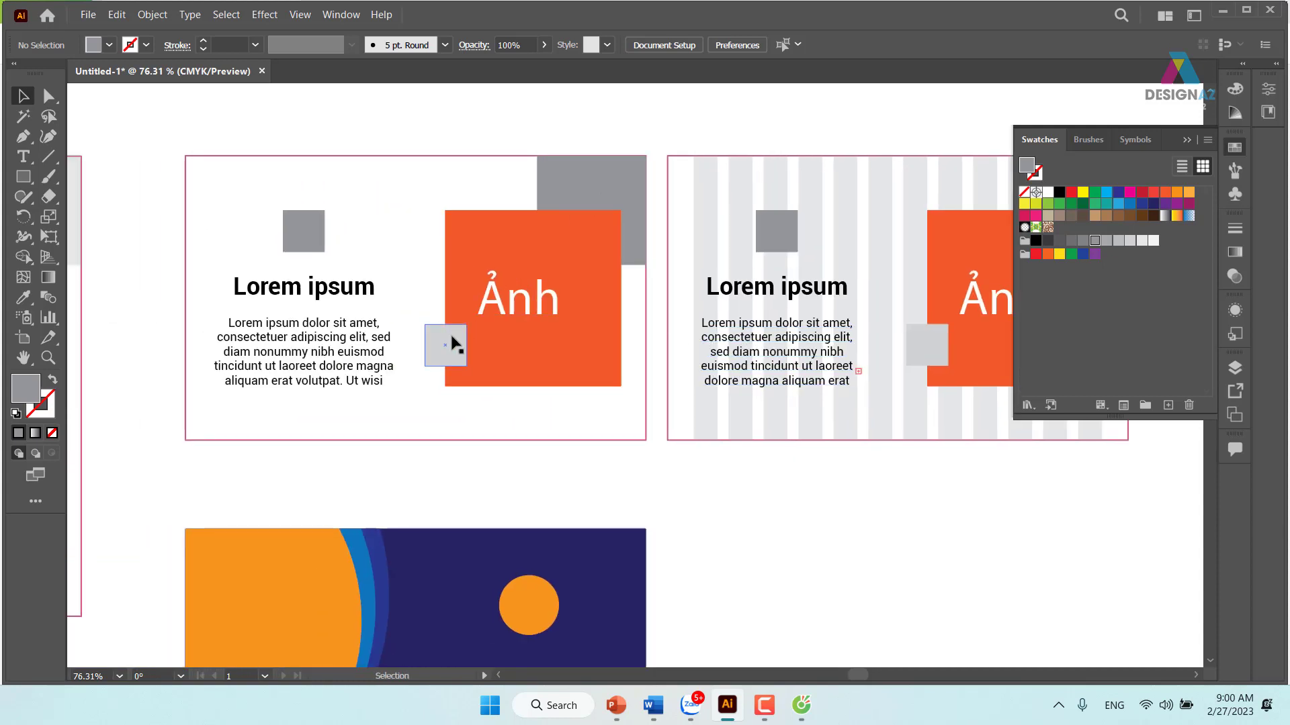
pyautogui.hotkey('ctrl', 'shift', 'z')
pyautogui.scroll(-2, 624, 467)
pyautogui.scroll(-4, 593, 369)
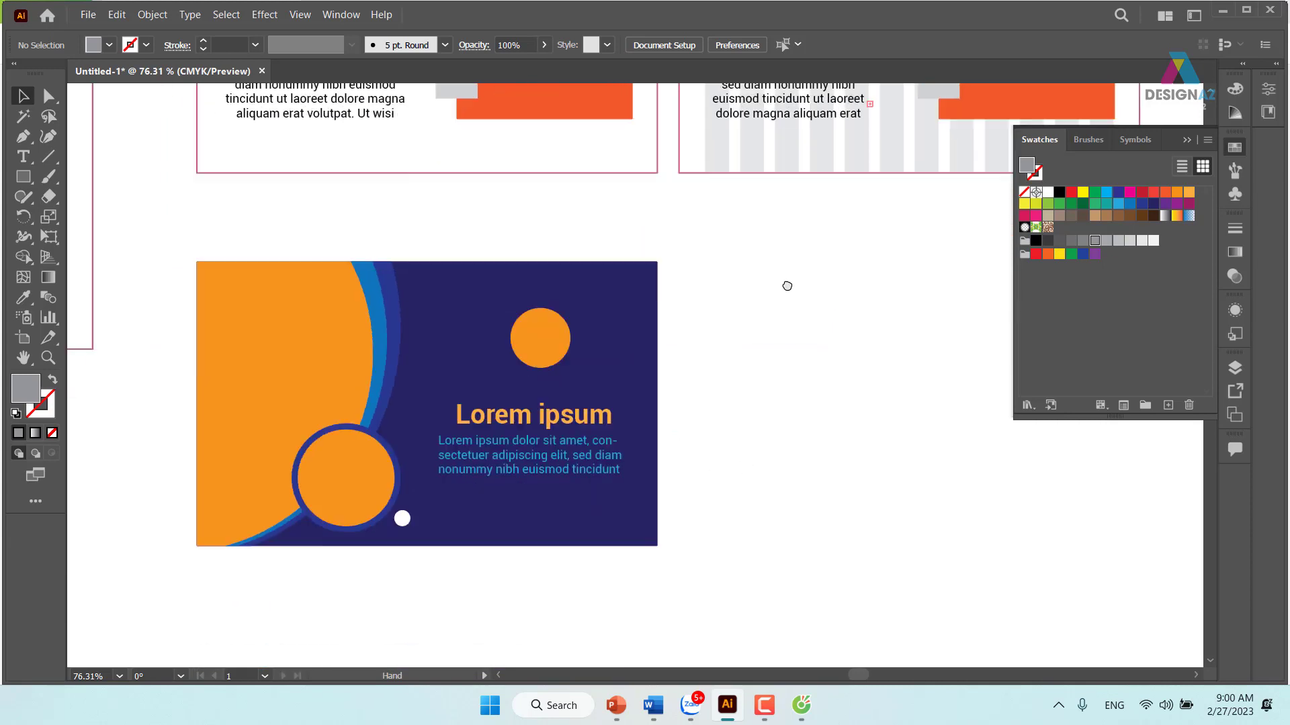
pyautogui.scroll(-1, 785, 284)
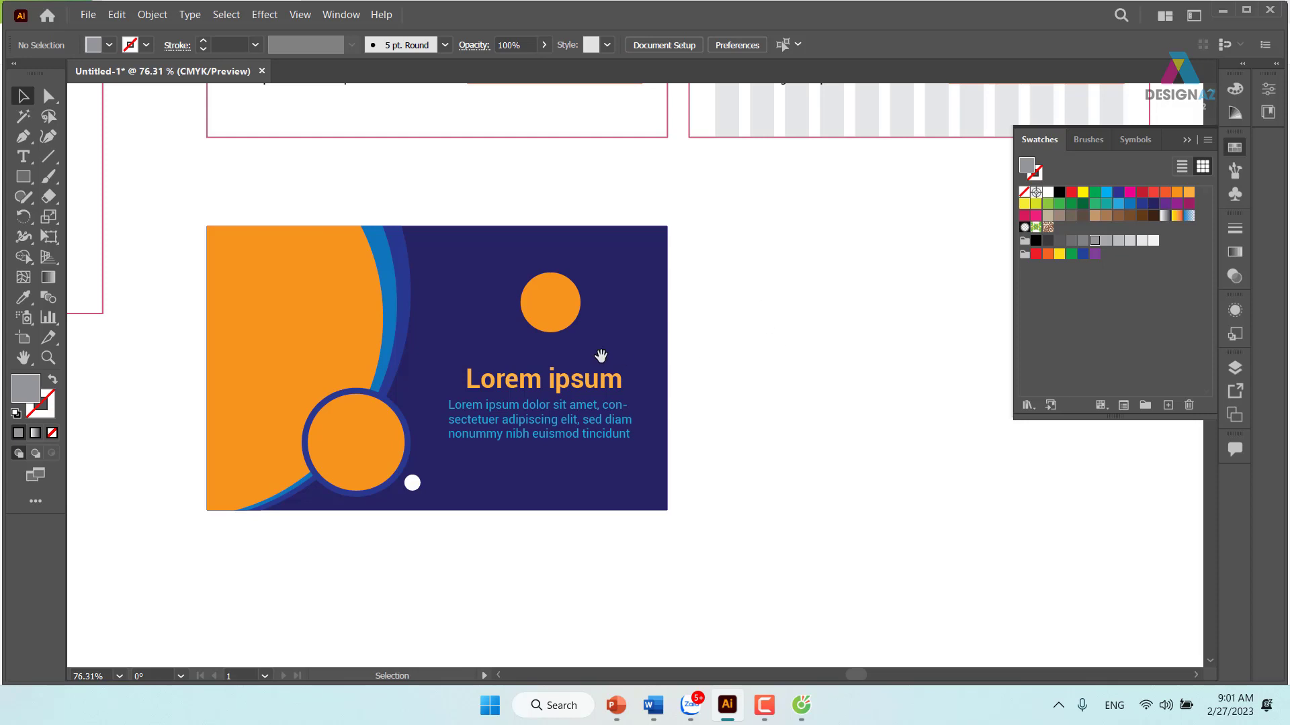
# Pan and zoom out so all the card layouts show side by side.
pyautogui.moveTo(598, 354); pyautogui.dragTo(456, 485)
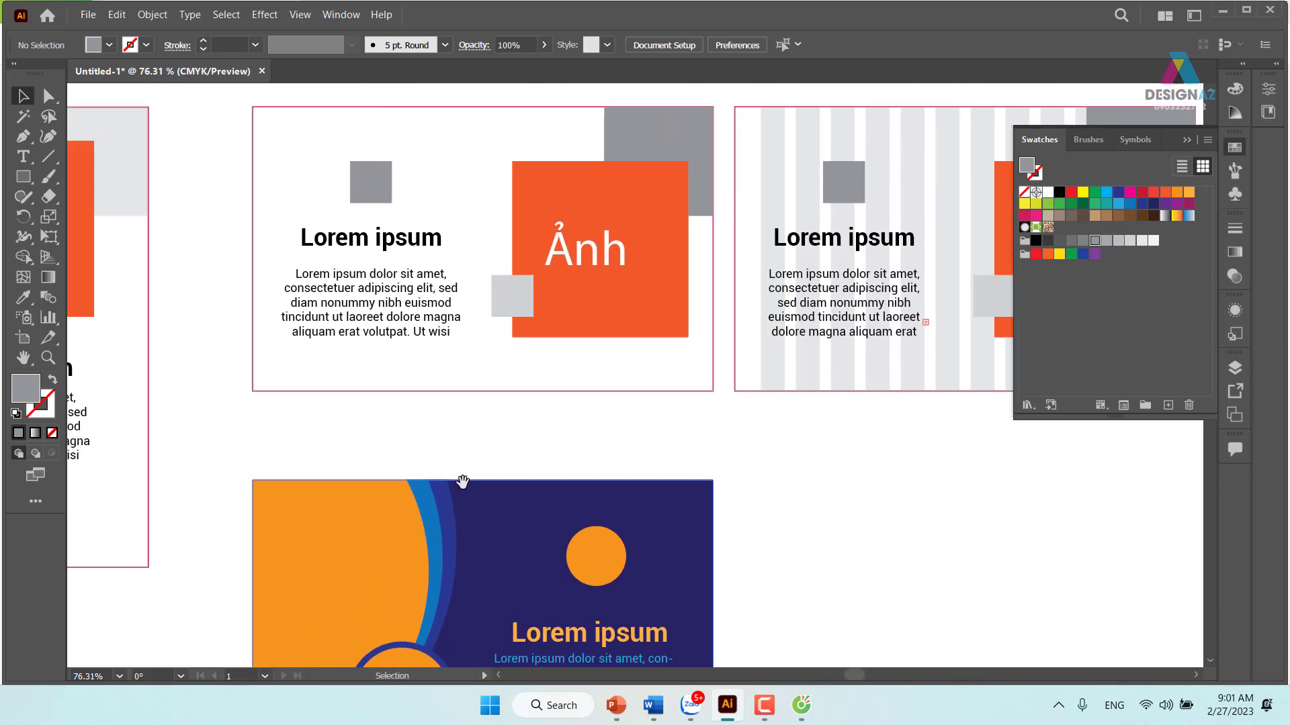
pyautogui.hotkey('ctrl', '-')
pyautogui.hotkey('ctrl', '-')
pyautogui.hotkey('ctrl', '-')
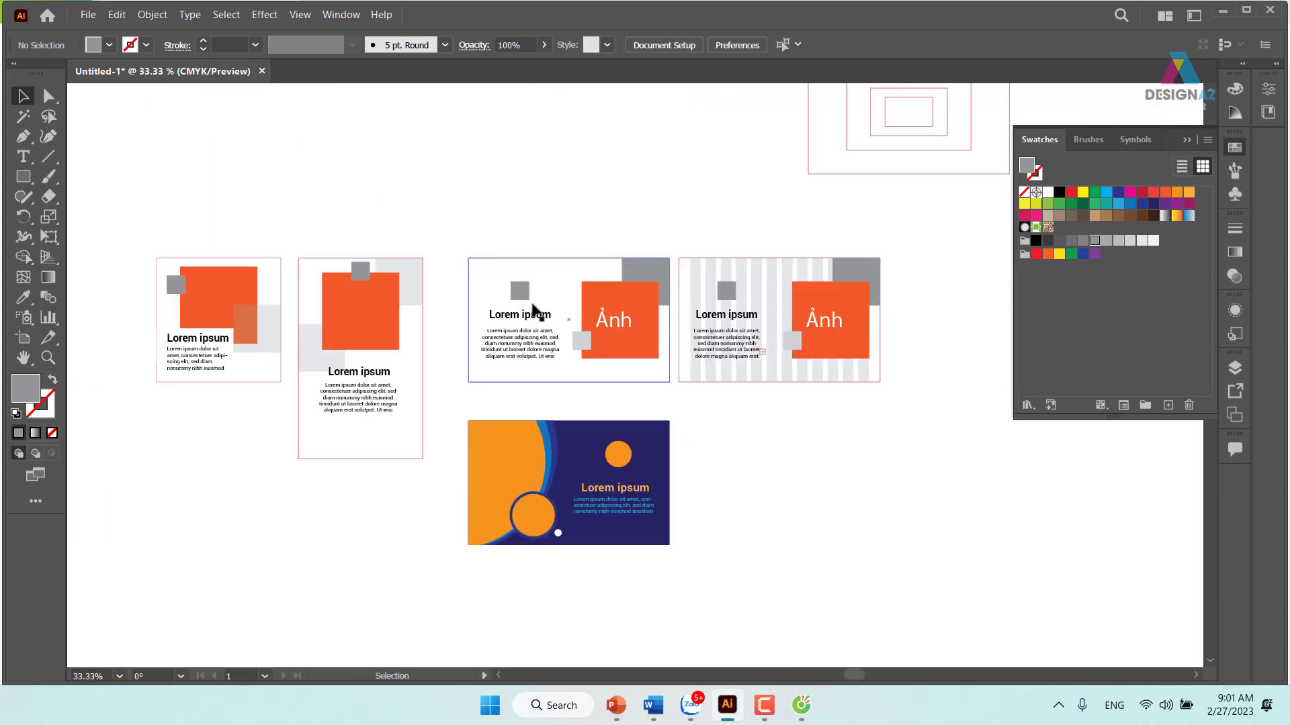
pyautogui.press('z')
pyautogui.moveTo(321, 279); pyautogui.dragTo(599, 391)
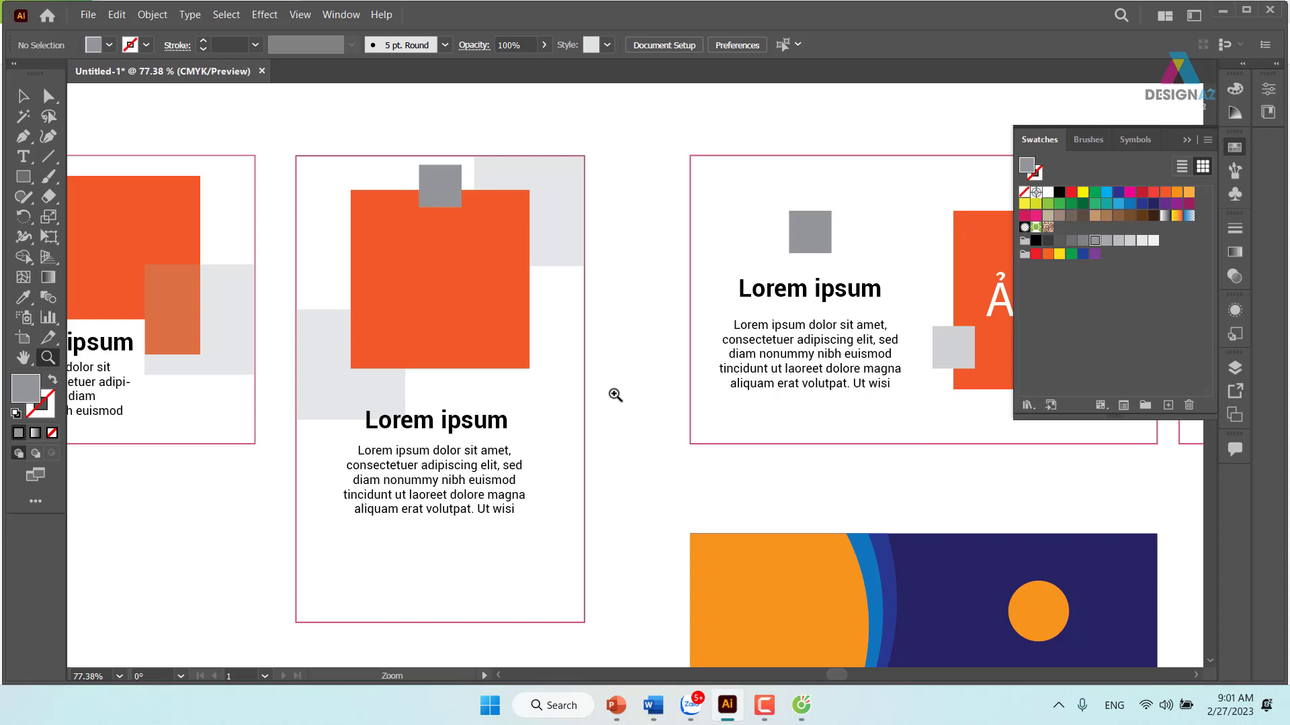
pyautogui.moveTo(254, 366); pyautogui.dragTo(590, 332)
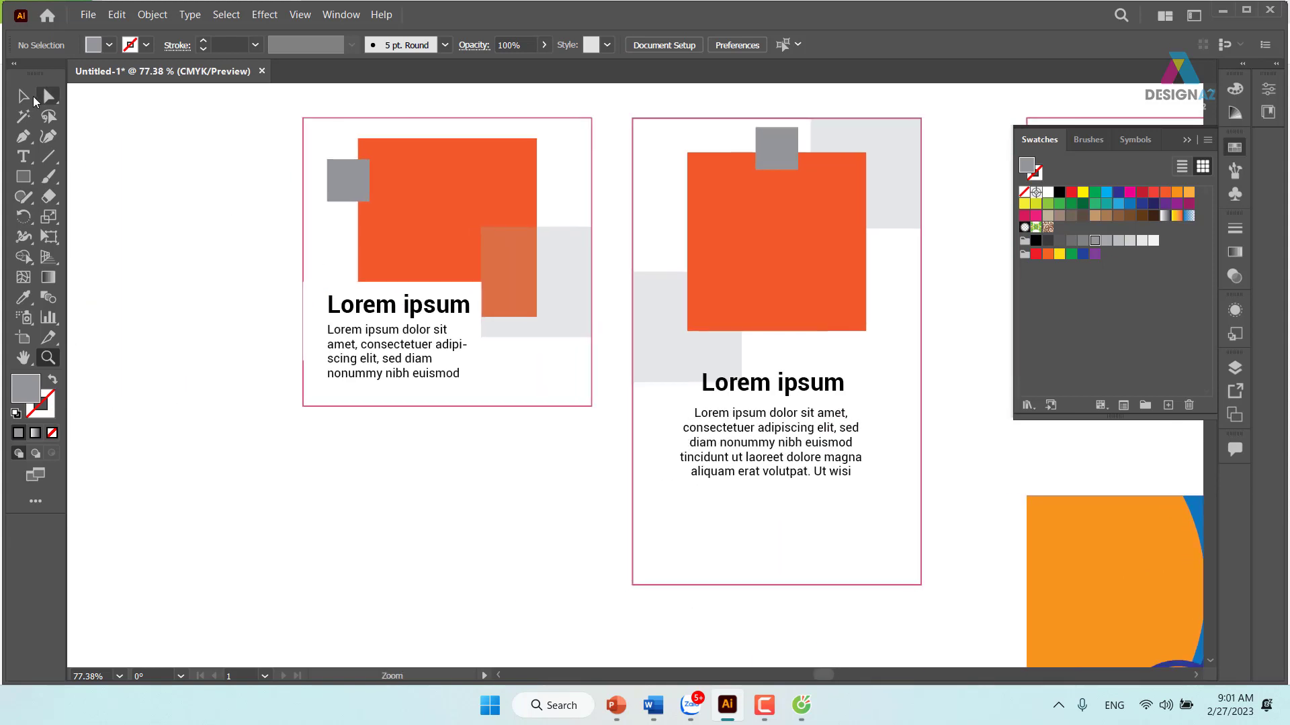
pyautogui.click(23, 96)
pyautogui.click(351, 183)
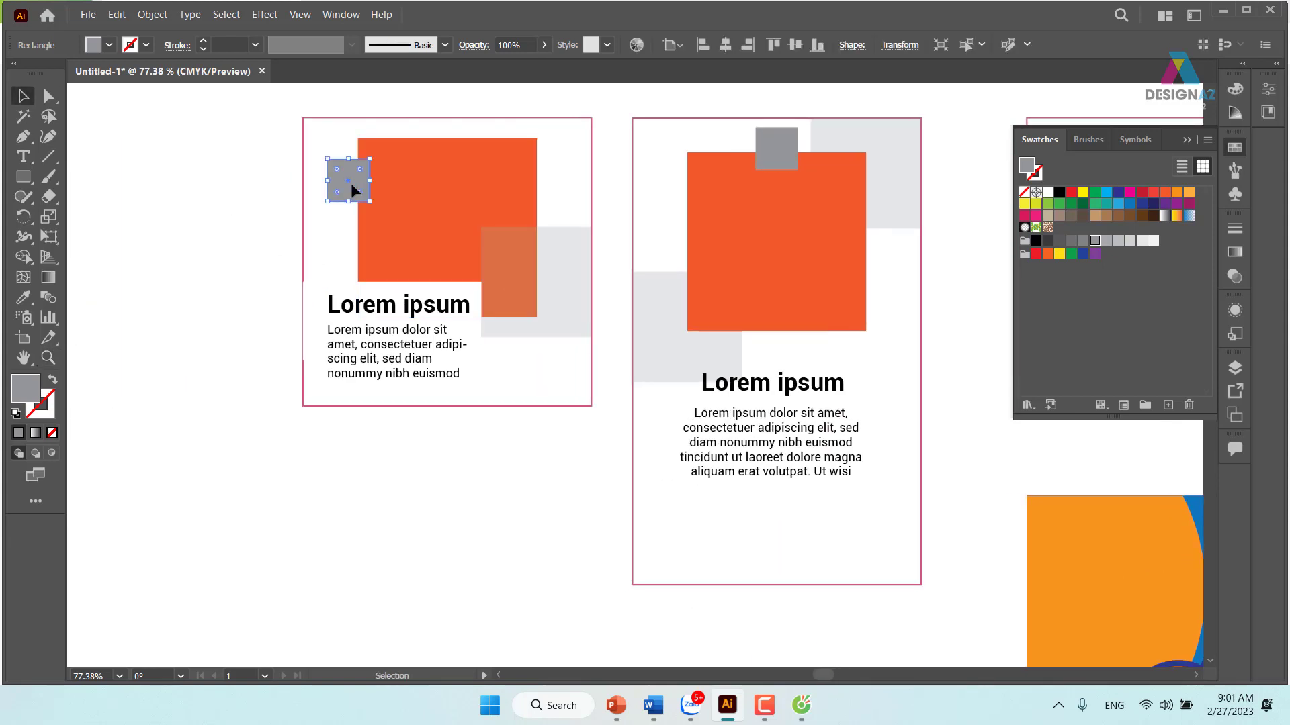
pyautogui.click(482, 169)
pyautogui.click(583, 290)
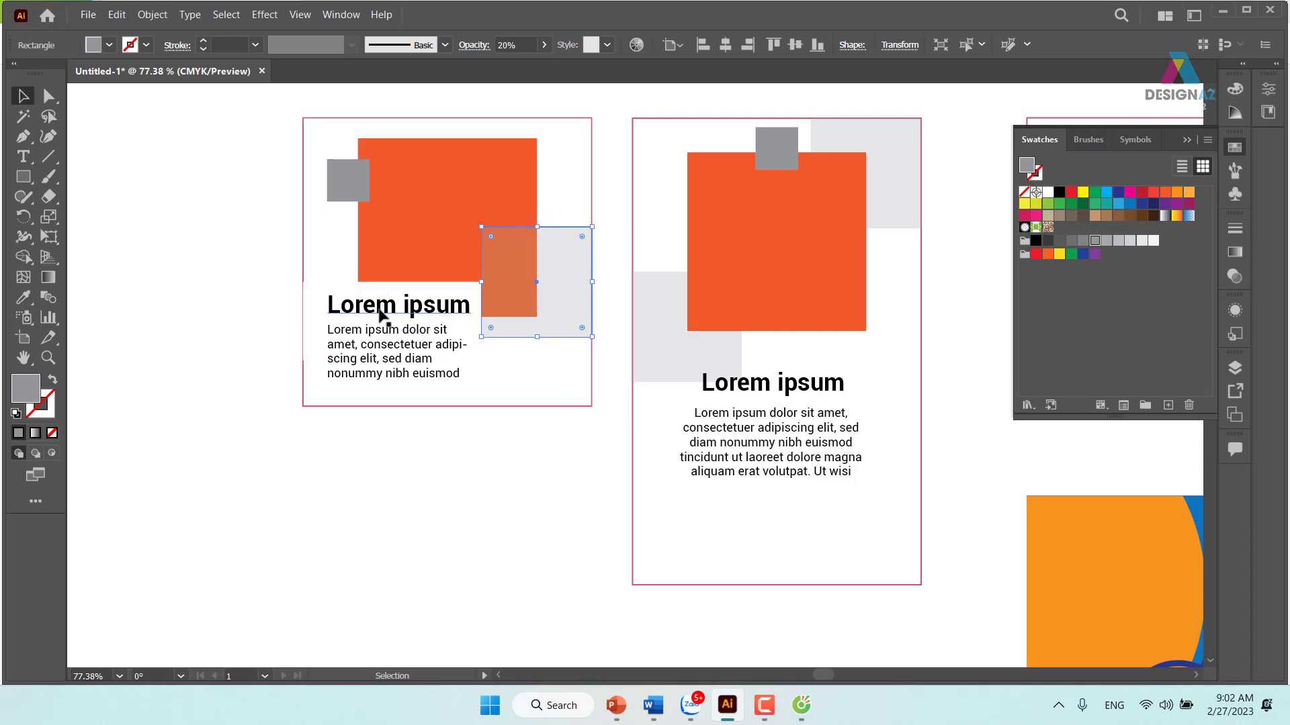
pyautogui.click(329, 297)
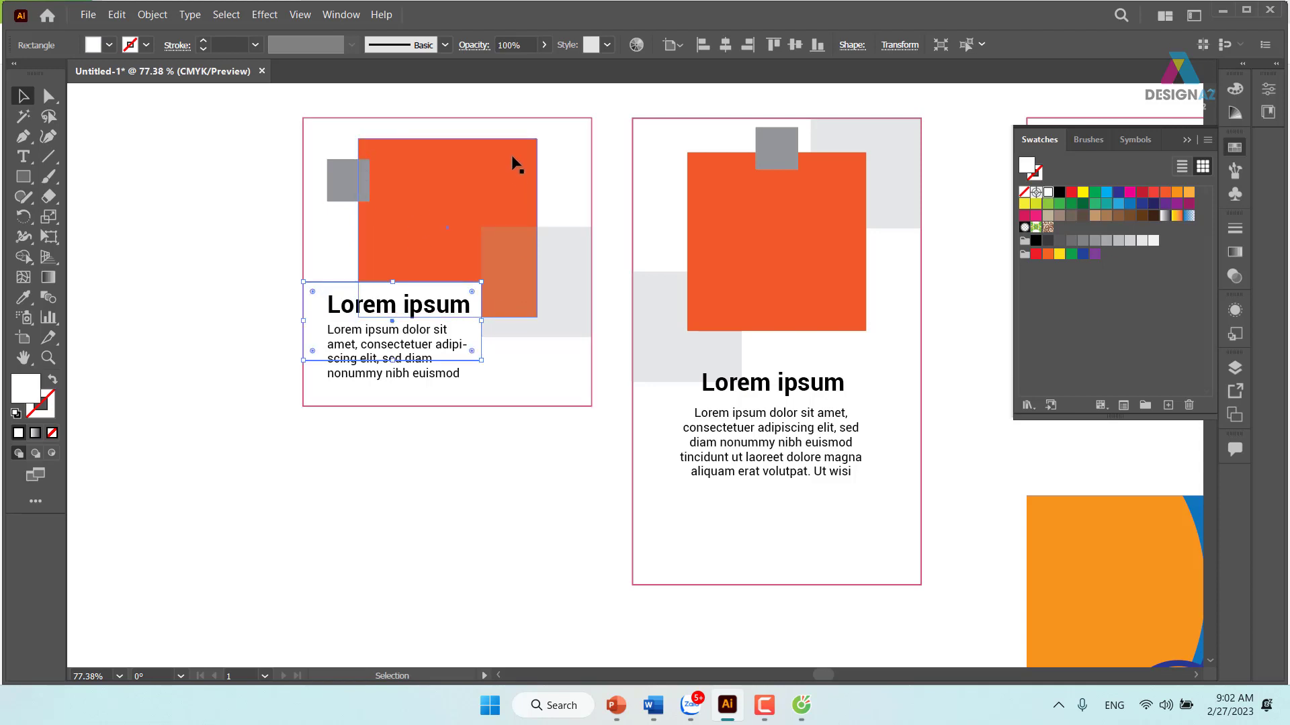
pyautogui.moveTo(597, 375); pyautogui.dragTo(324, 281)
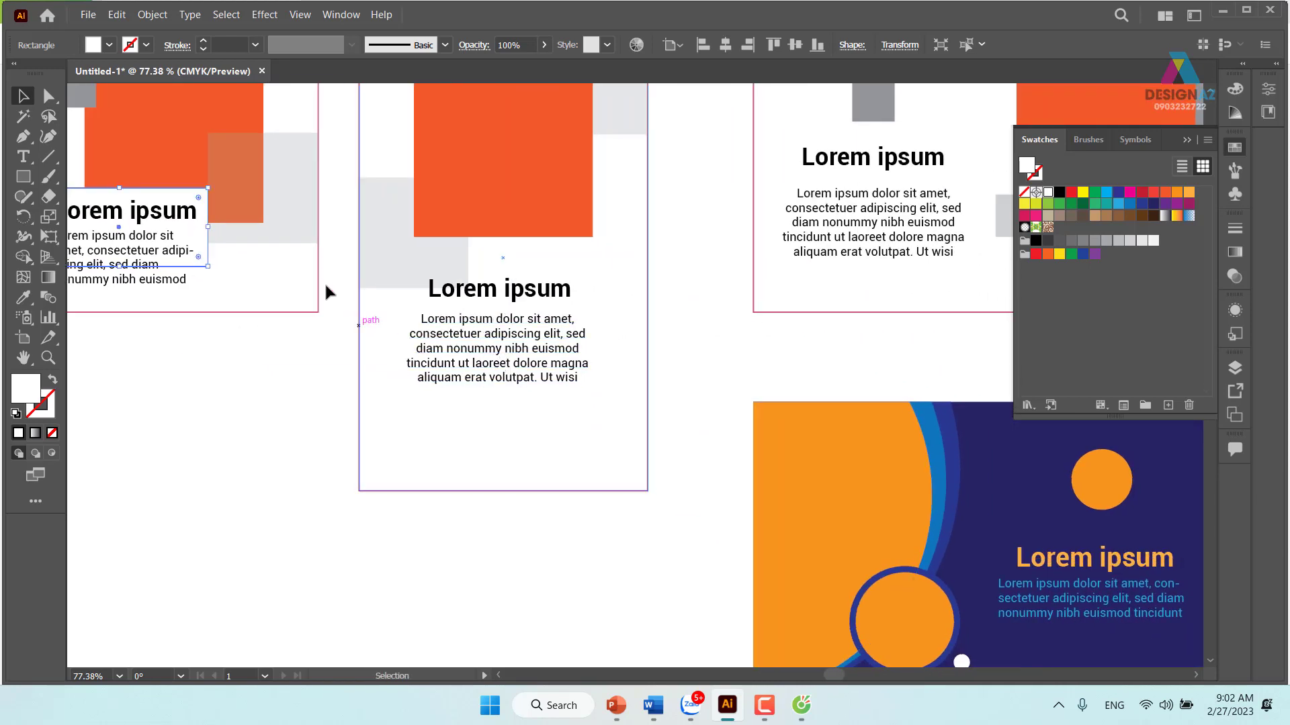
pyautogui.moveTo(808, 471)
pyautogui.mouseDown()
pyautogui.moveTo(514, 293)
pyautogui.moveTo(304, 190)
pyautogui.mouseUp()
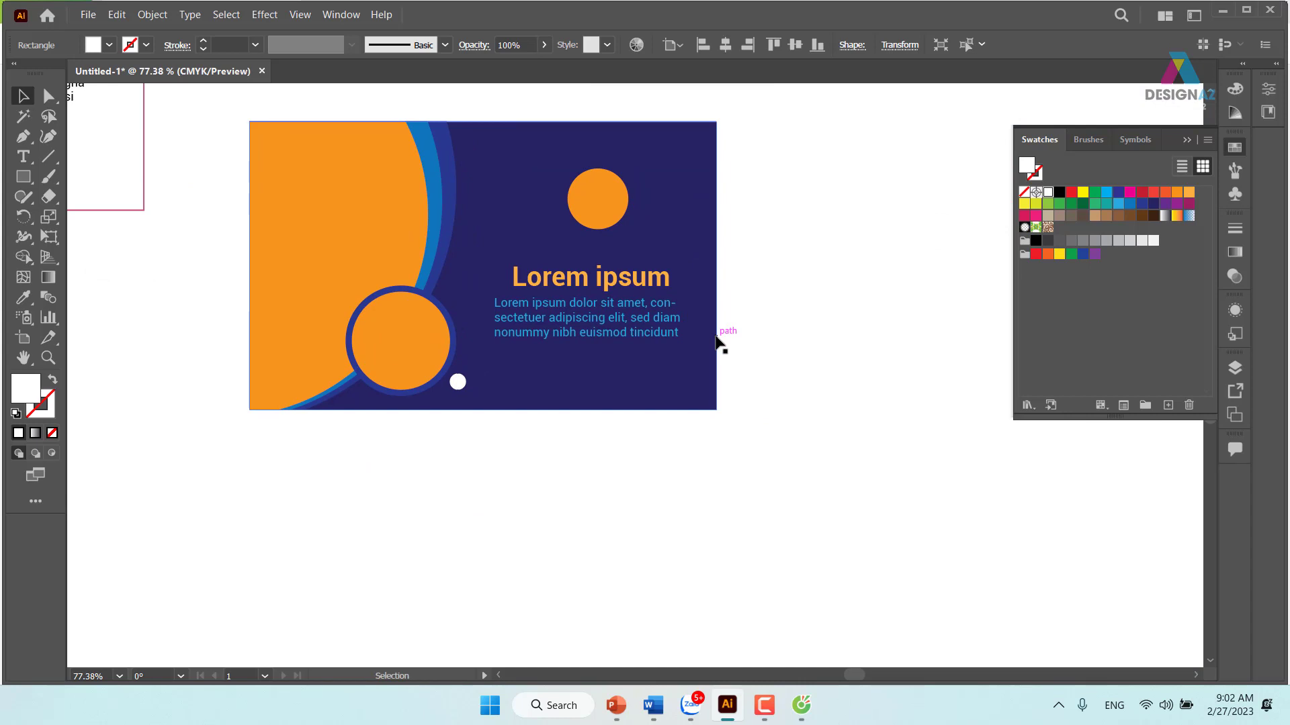
pyautogui.click(374, 195)
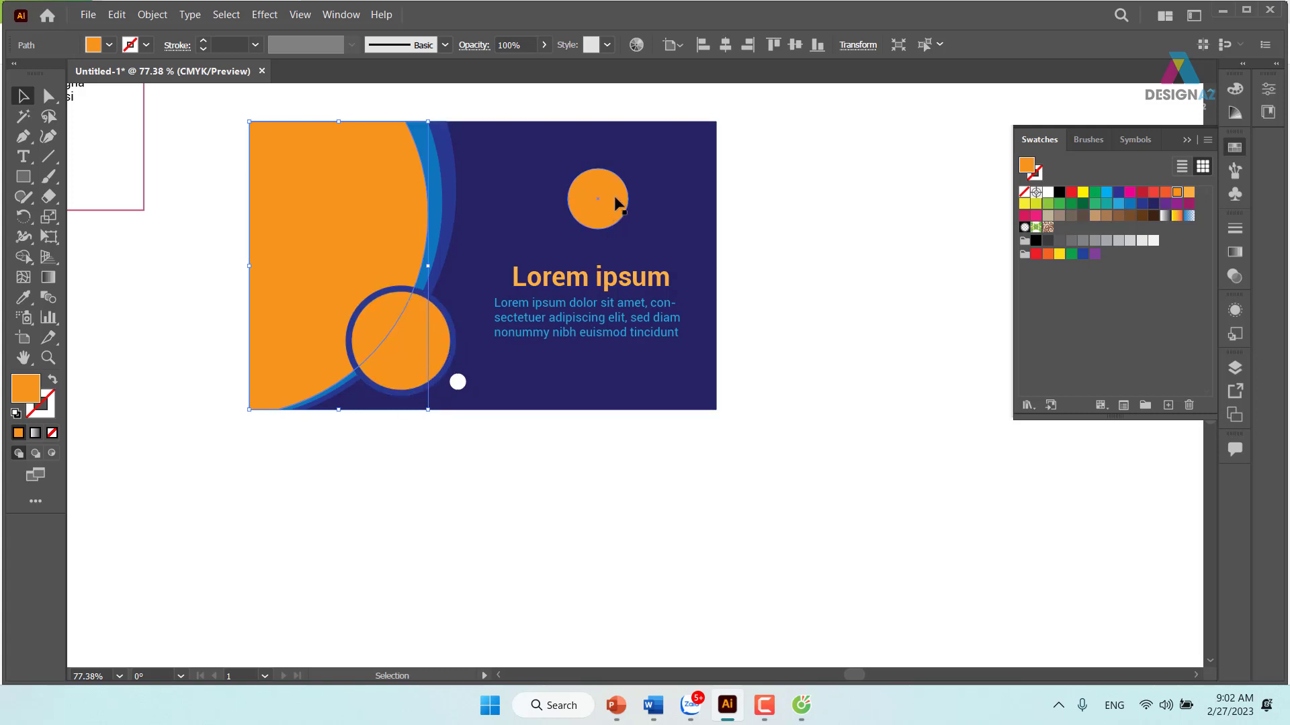
pyautogui.click(576, 279)
pyautogui.click(779, 277)
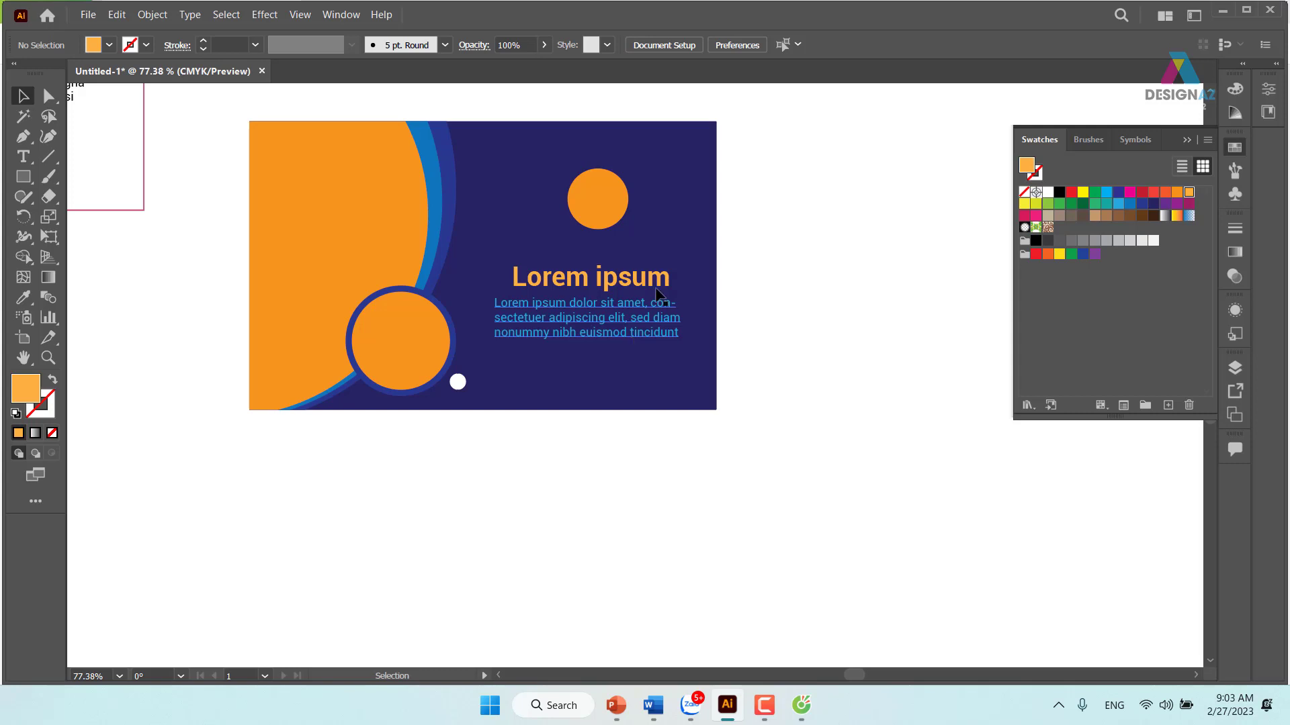
pyautogui.moveTo(813, 338)
pyautogui.mouseDown()
pyautogui.moveTo(459, 549)
pyautogui.moveTo(469, 642)
pyautogui.mouseUp()
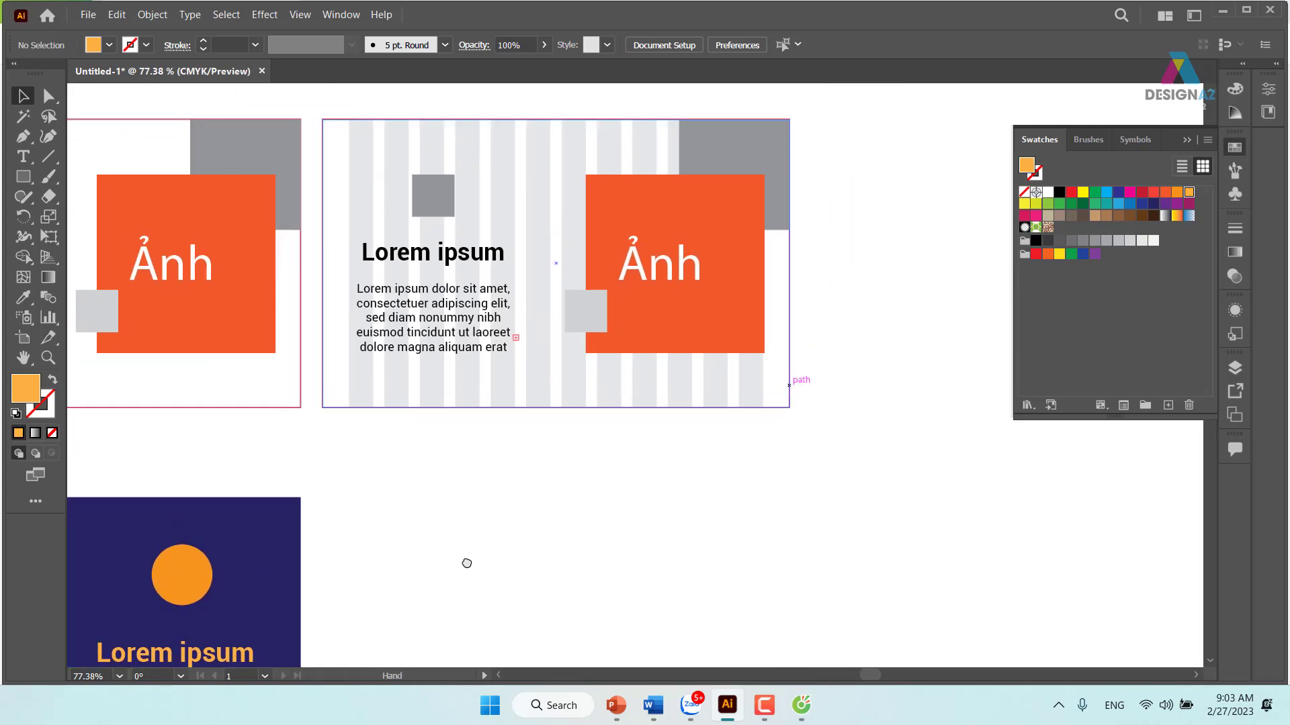
pyautogui.click(491, 424)
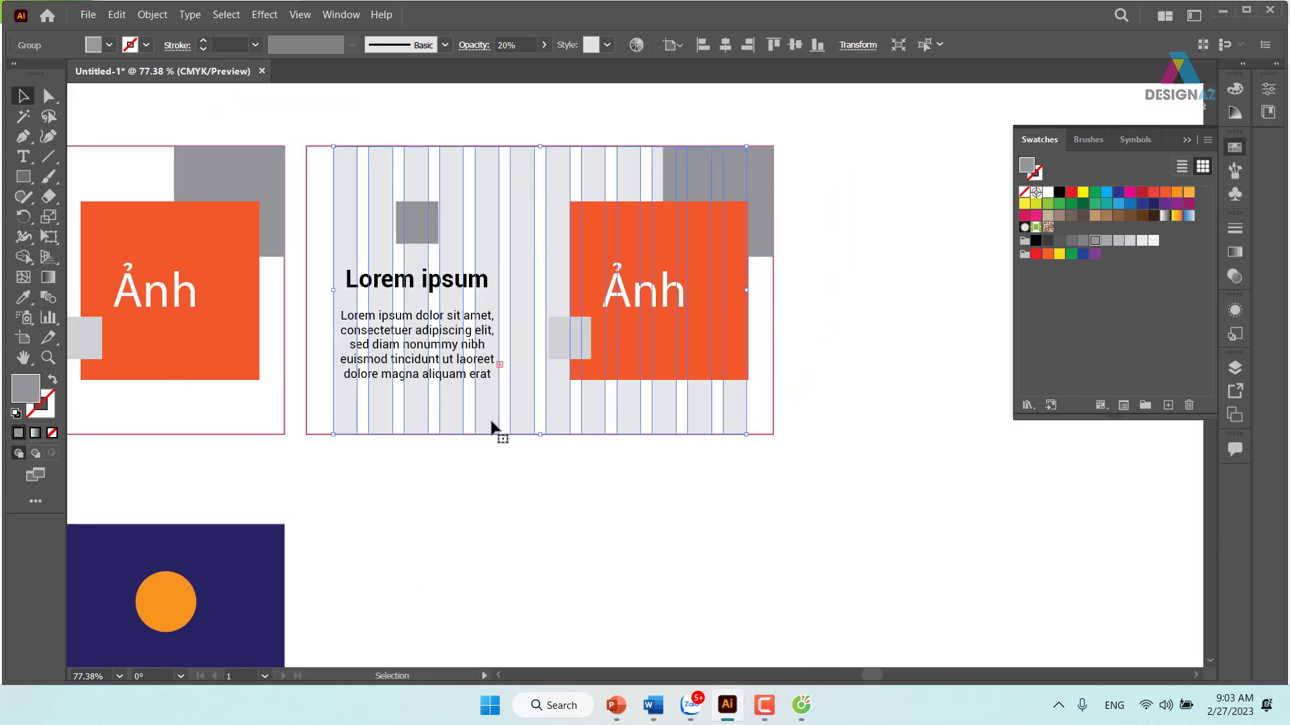
pyautogui.moveTo(492, 424); pyautogui.dragTo(571, 438)
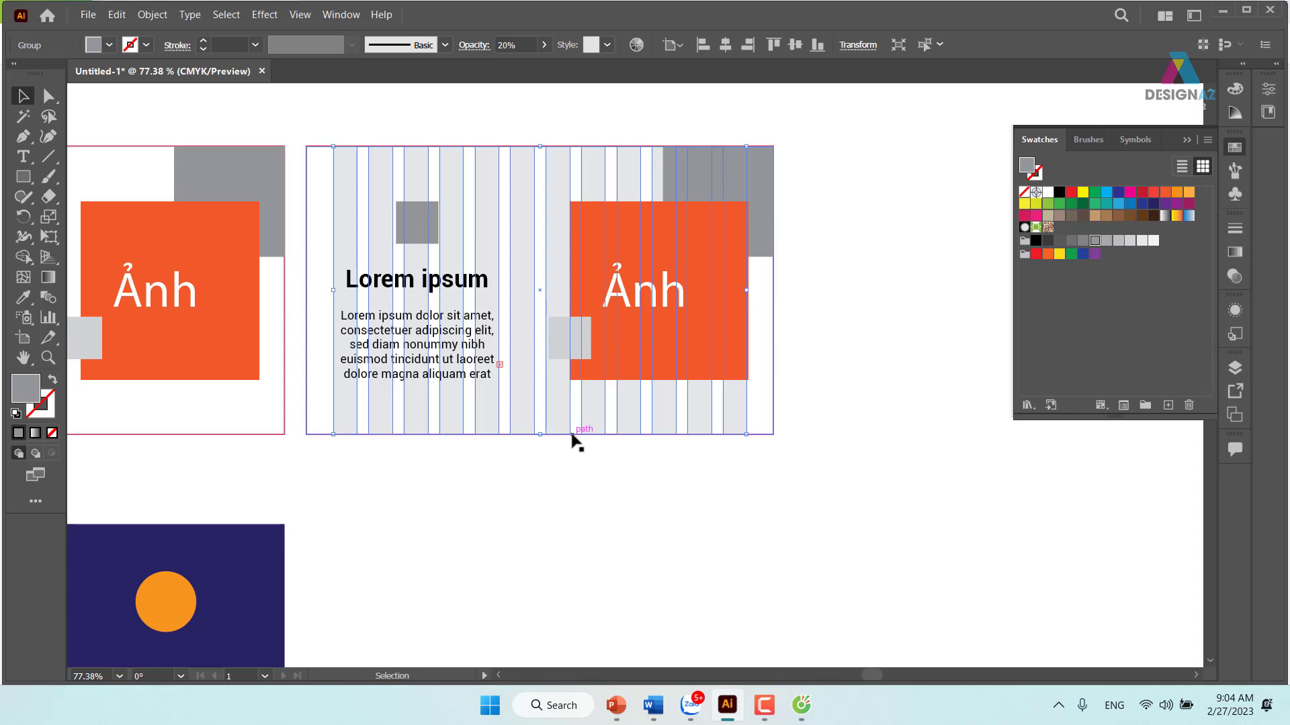
# Move the line-art reference shapes above the cards a little left and down.
pyautogui.scroll(-1, 577, 443)
pyautogui.scroll(-1, 561, 432)
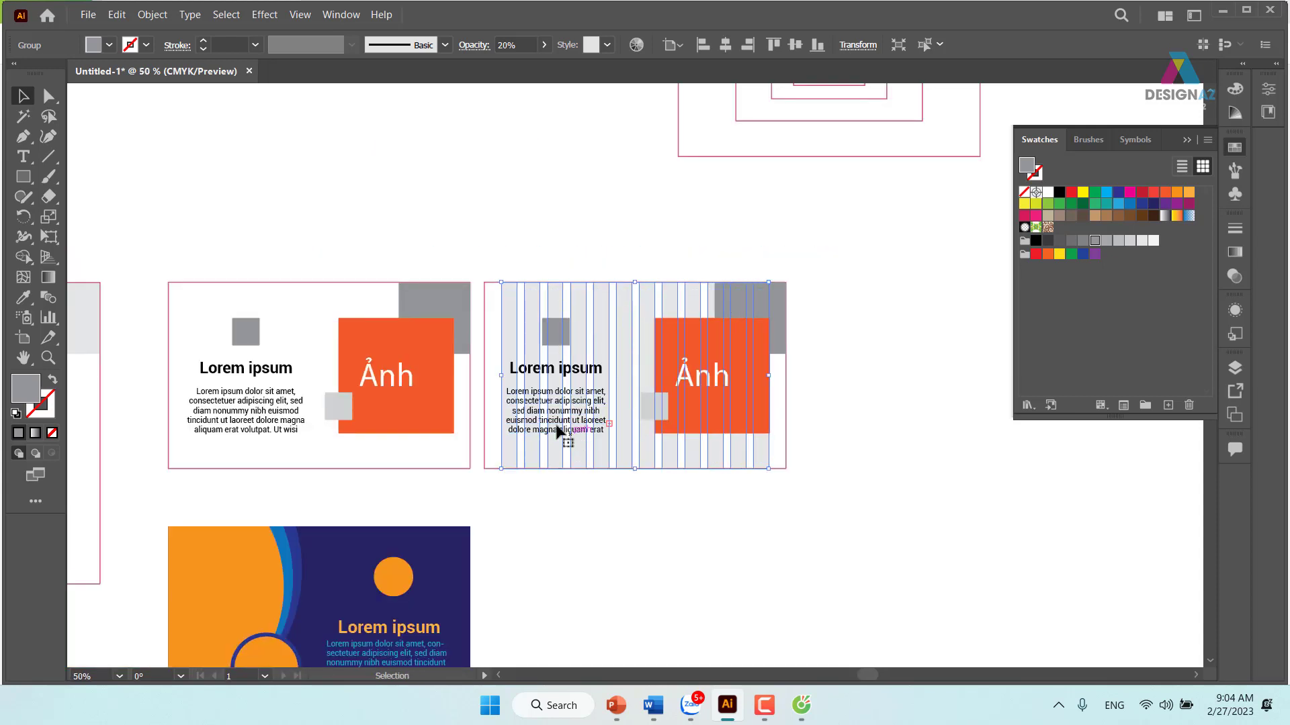
pyautogui.moveTo(599, 253); pyautogui.dragTo(638, 357)
pyautogui.scroll(-1, 637, 357)
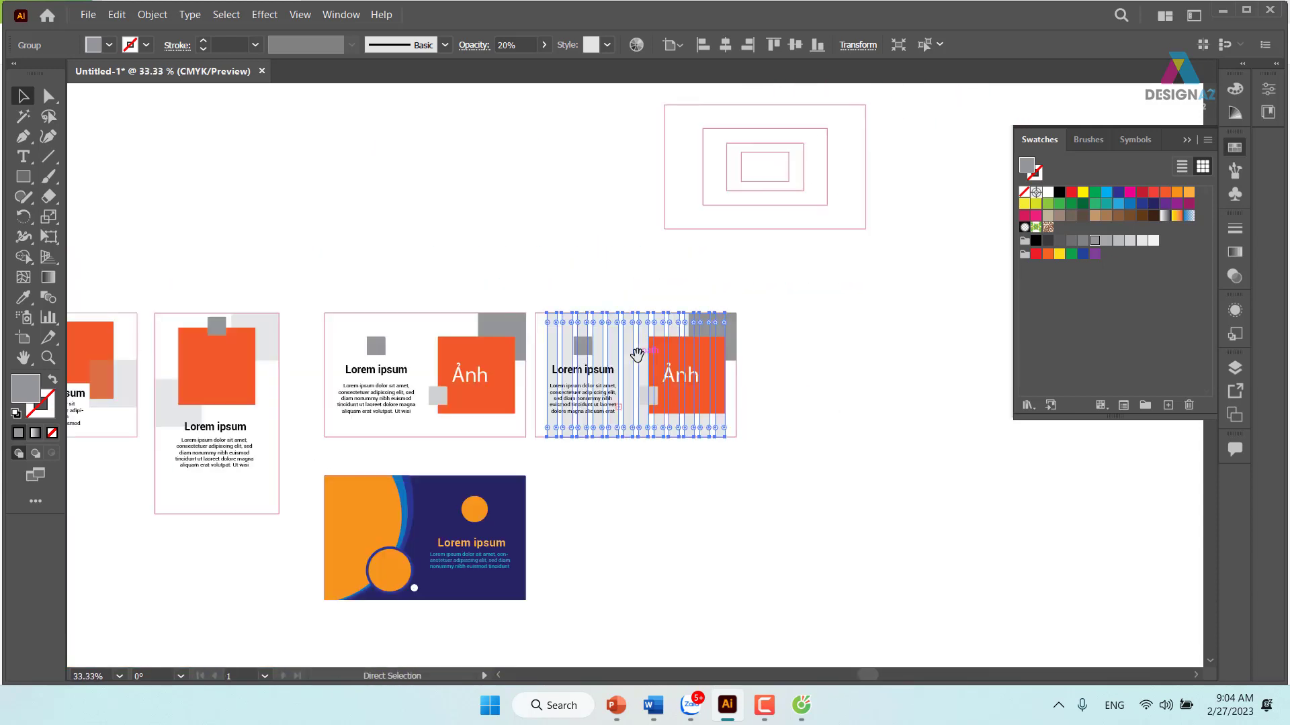
pyautogui.scroll(-2, 637, 357)
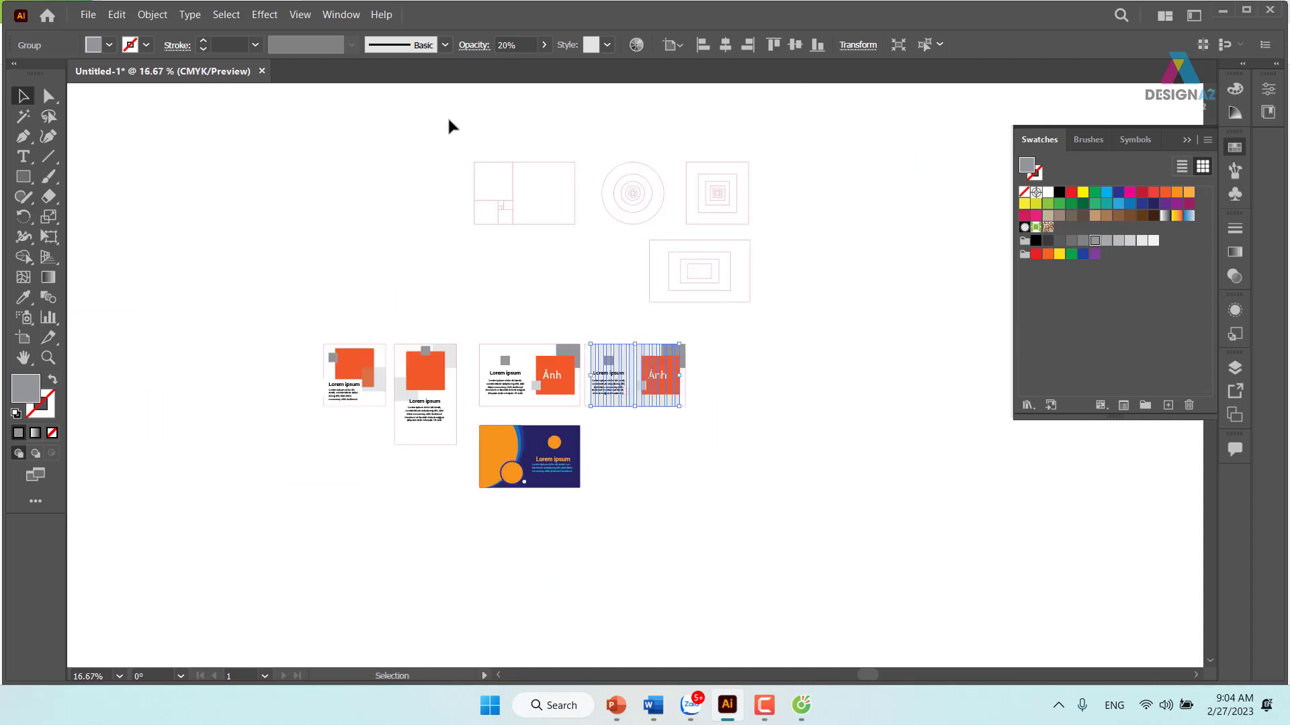
pyautogui.moveTo(447, 117); pyautogui.dragTo(781, 317)
pyautogui.moveTo(709, 229); pyautogui.dragTo(575, 251)
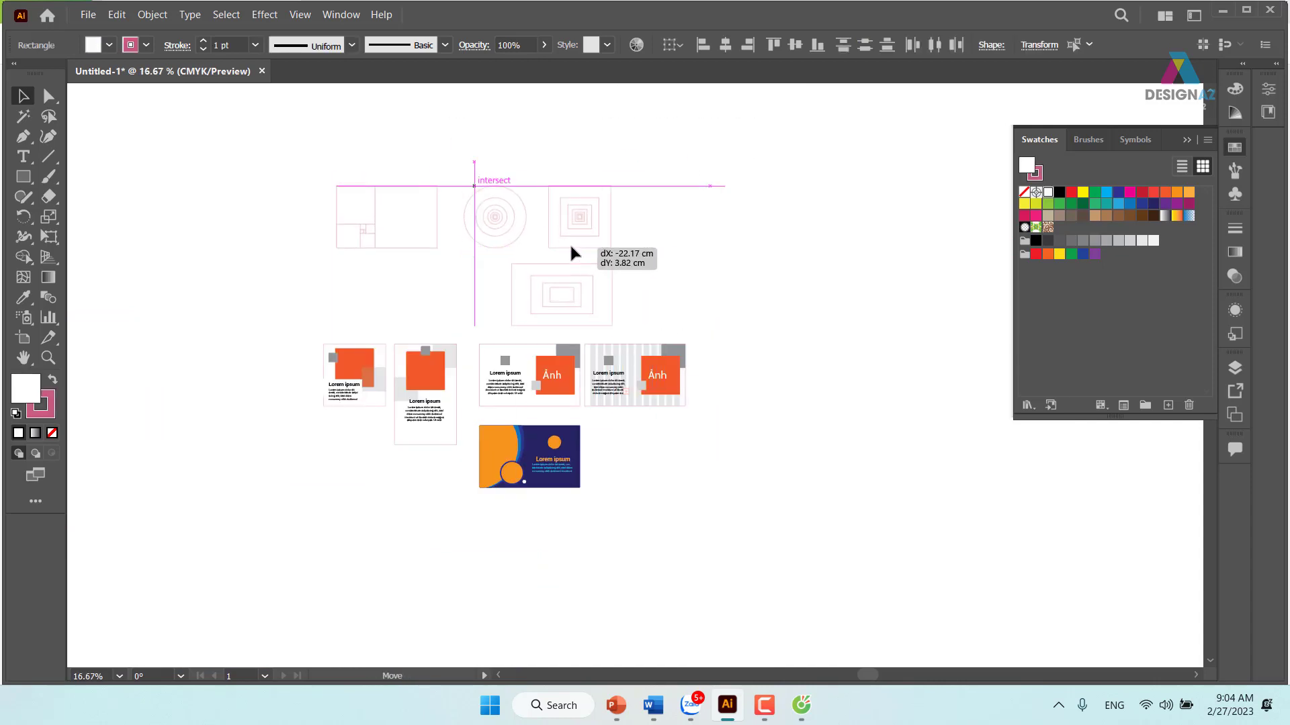
# Zoom and pan back to a close view of the card layouts.
pyautogui.press('z')
pyautogui.hotkey('ctrl', 'shift', 'a')
pyautogui.moveTo(400, 296)
pyautogui.mouseDown()
pyautogui.moveTo(583, 297)
pyautogui.moveTo(575, 257)
pyautogui.mouseUp()
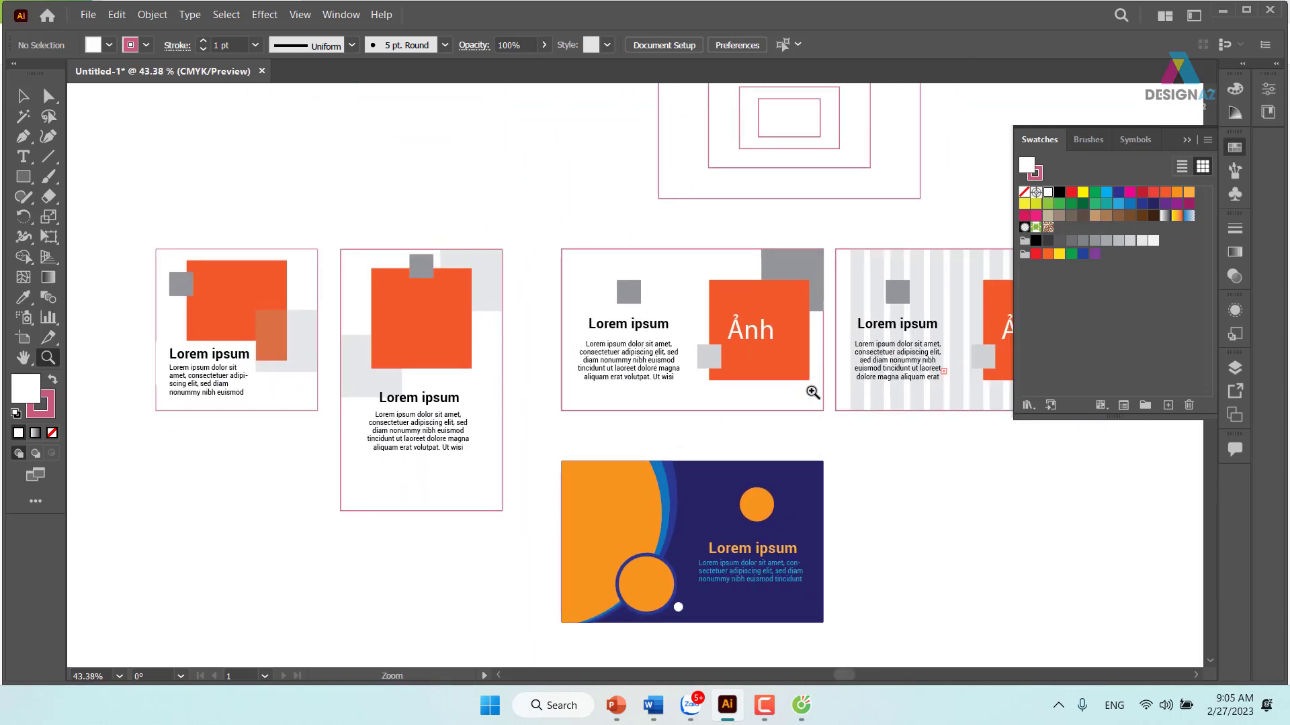
pyautogui.moveTo(687, 380); pyautogui.dragTo(549, 374)
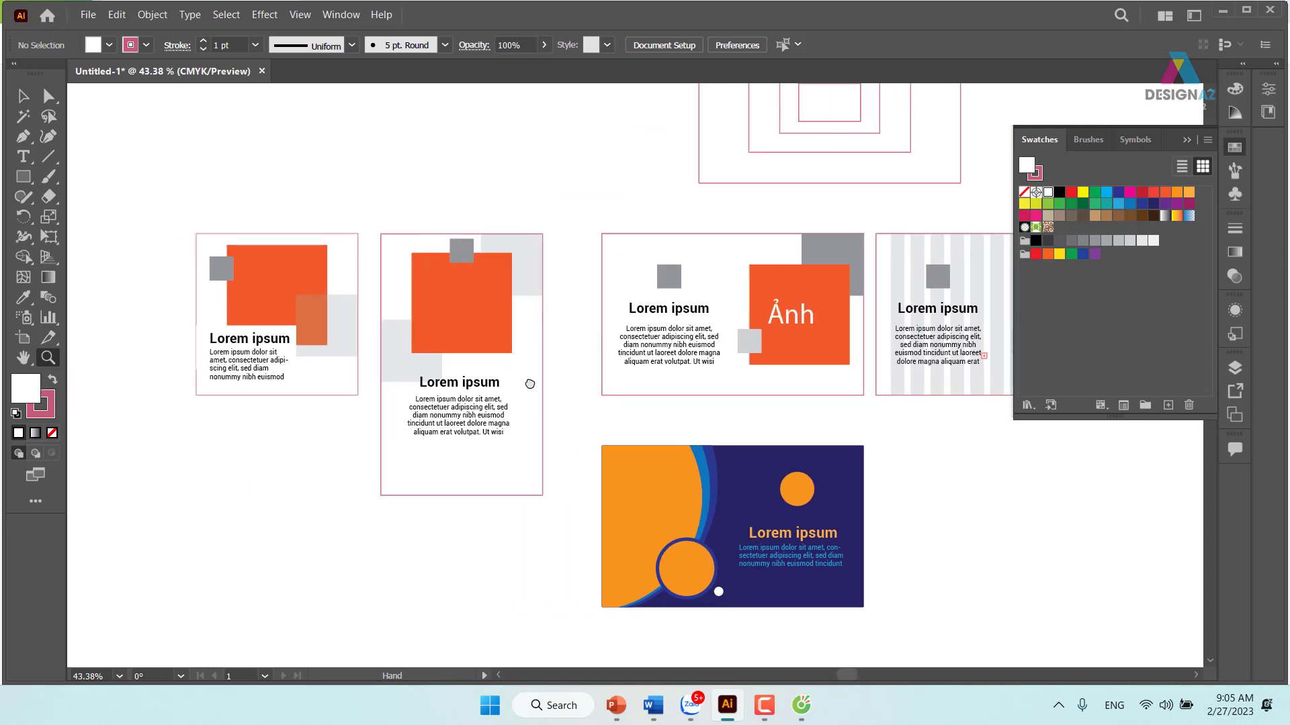
pyautogui.hscroll(-5, 292, 347)
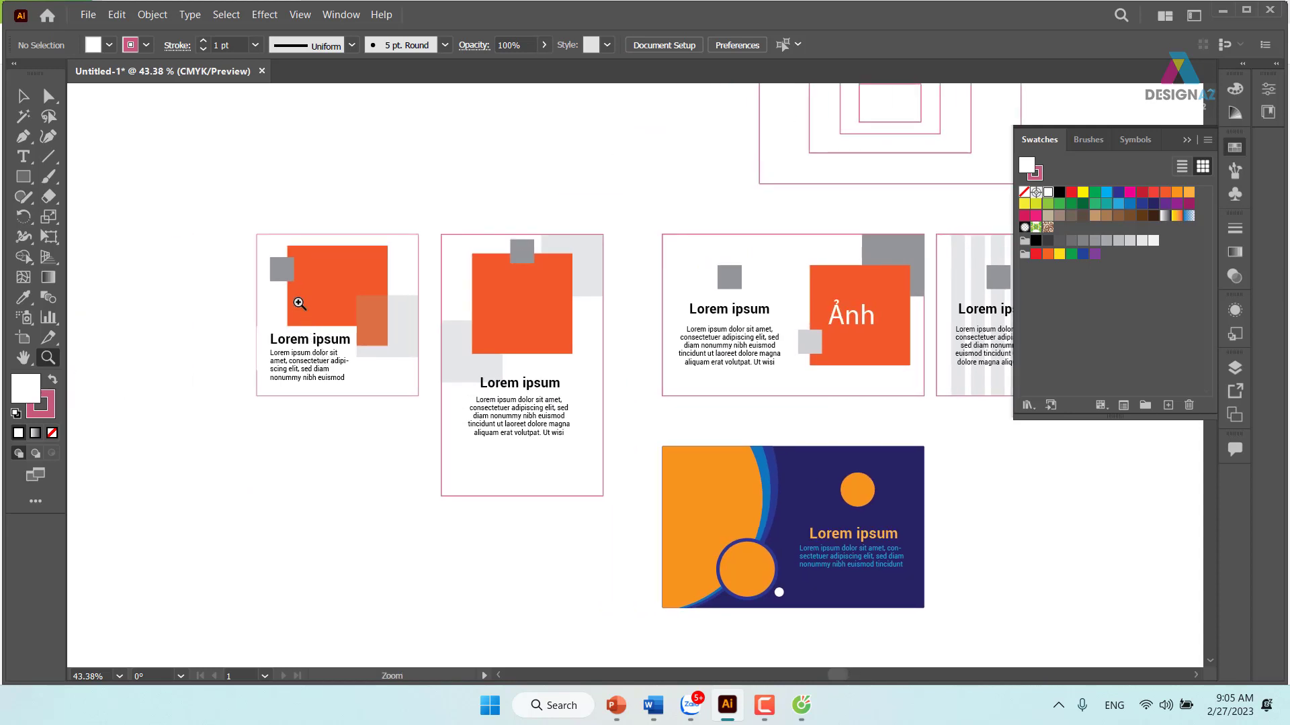
pyautogui.hotkey('ctrl', '+')
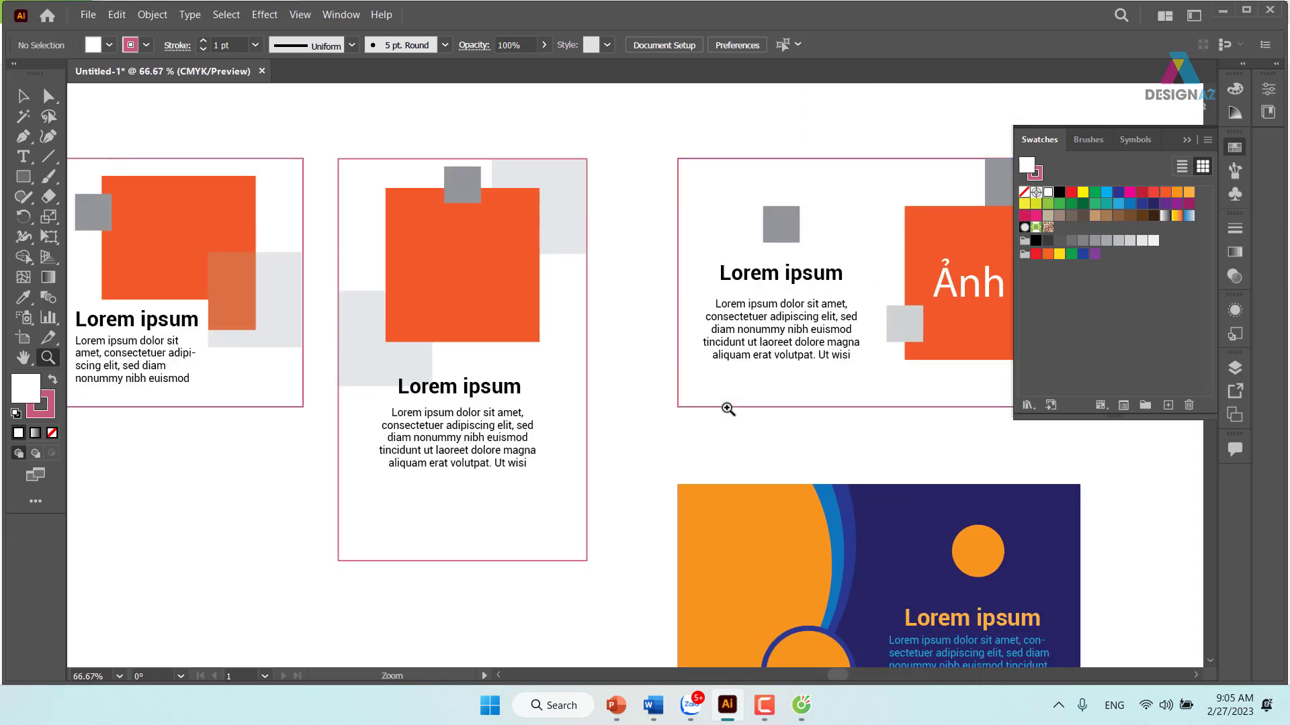
pyautogui.hscroll(5, 765, 403)
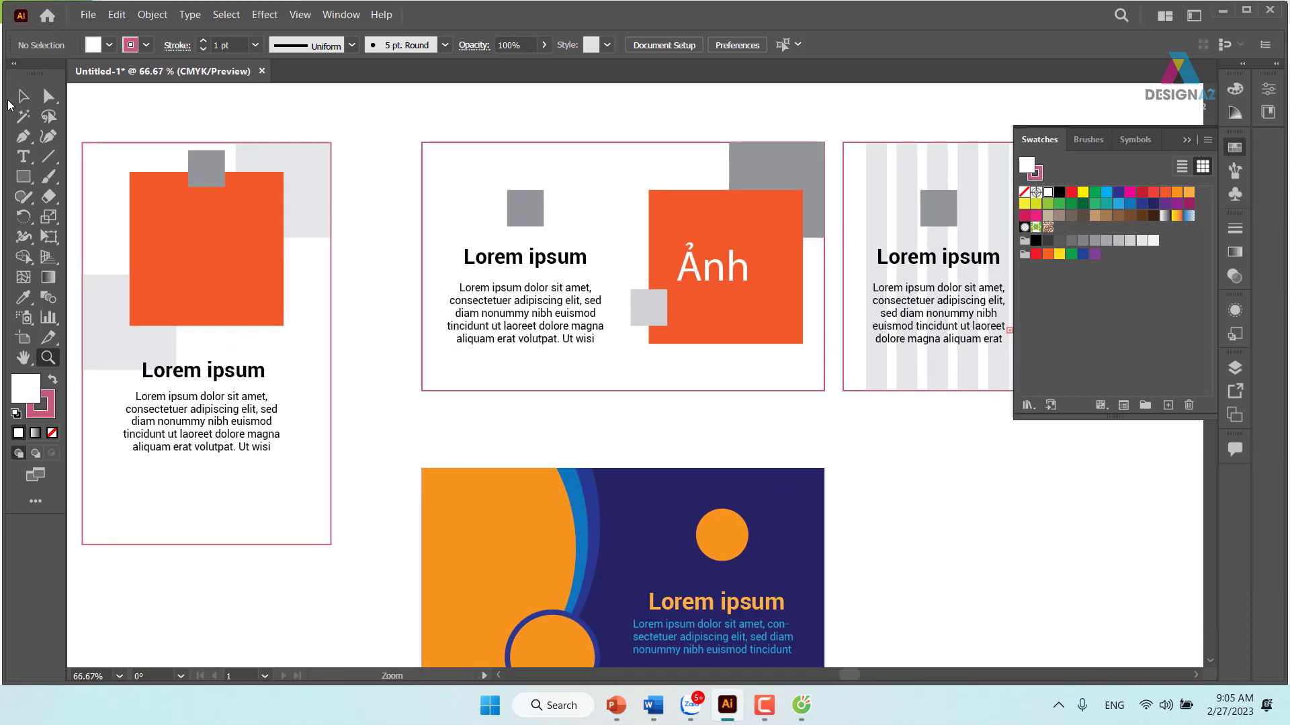
# Round the landscape card's orange placeholder square and top-right grey square into circles.
pyautogui.click(23, 97)
pyautogui.click(766, 227)
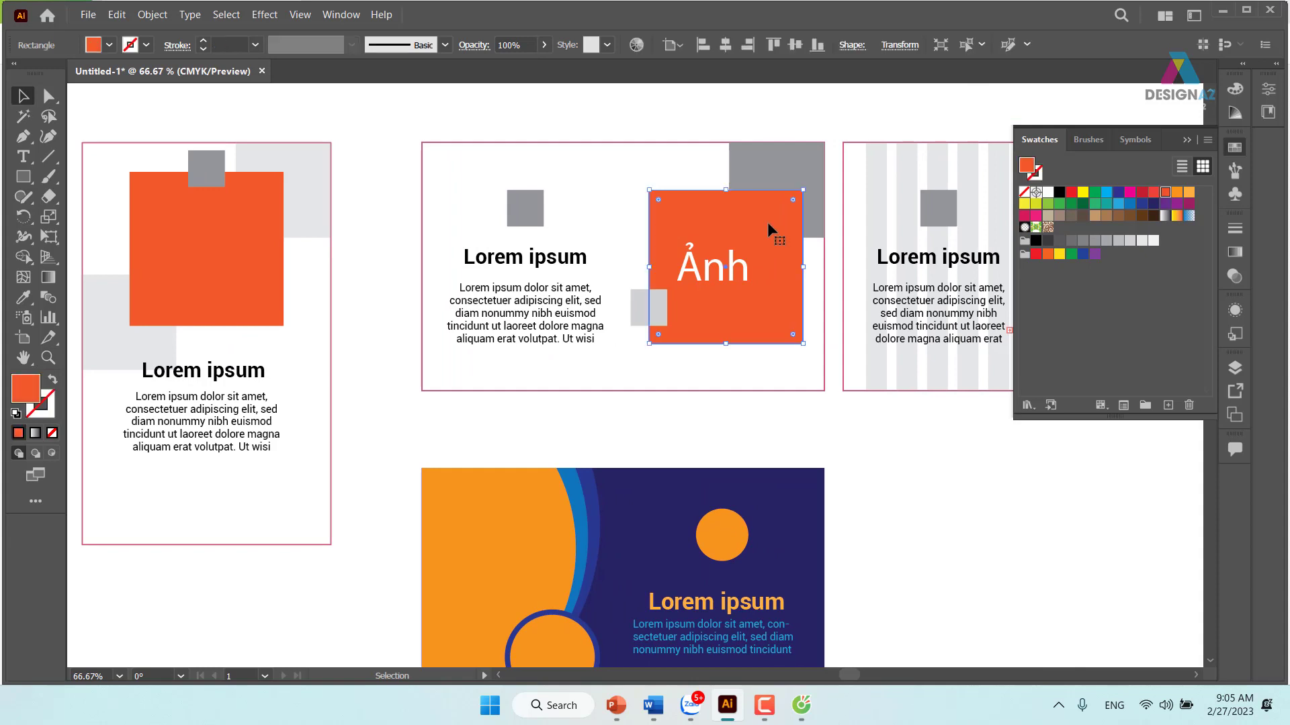
pyautogui.moveTo(793, 199); pyautogui.dragTo(716, 278)
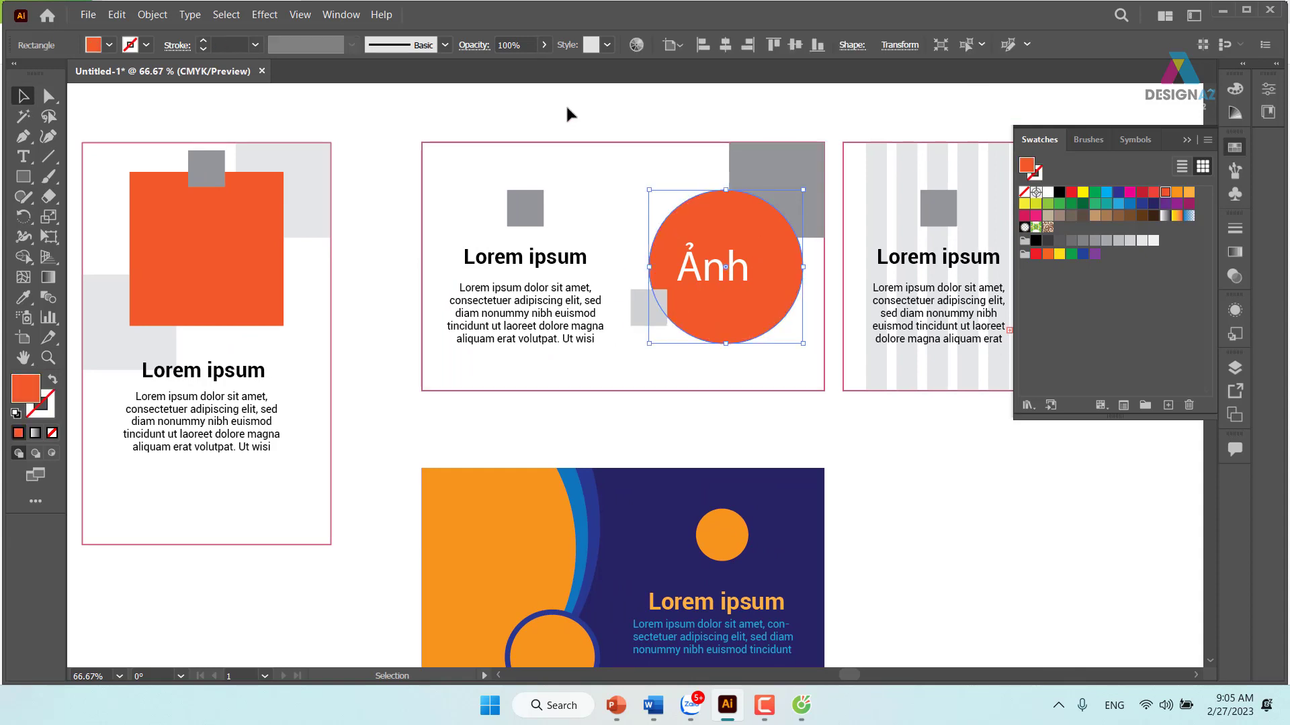
pyautogui.click(566, 104)
pyautogui.click(737, 272)
pyautogui.click(786, 179)
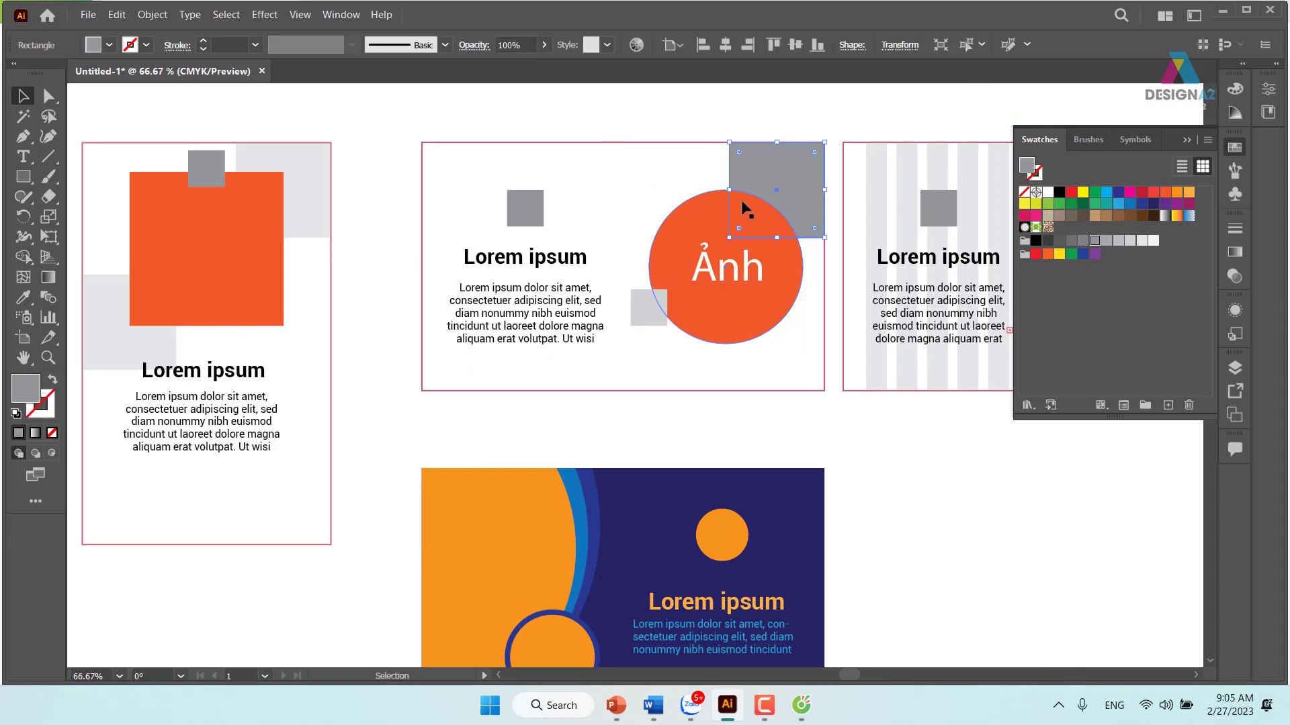
pyautogui.moveTo(739, 232); pyautogui.dragTo(798, 176)
pyautogui.click(803, 111)
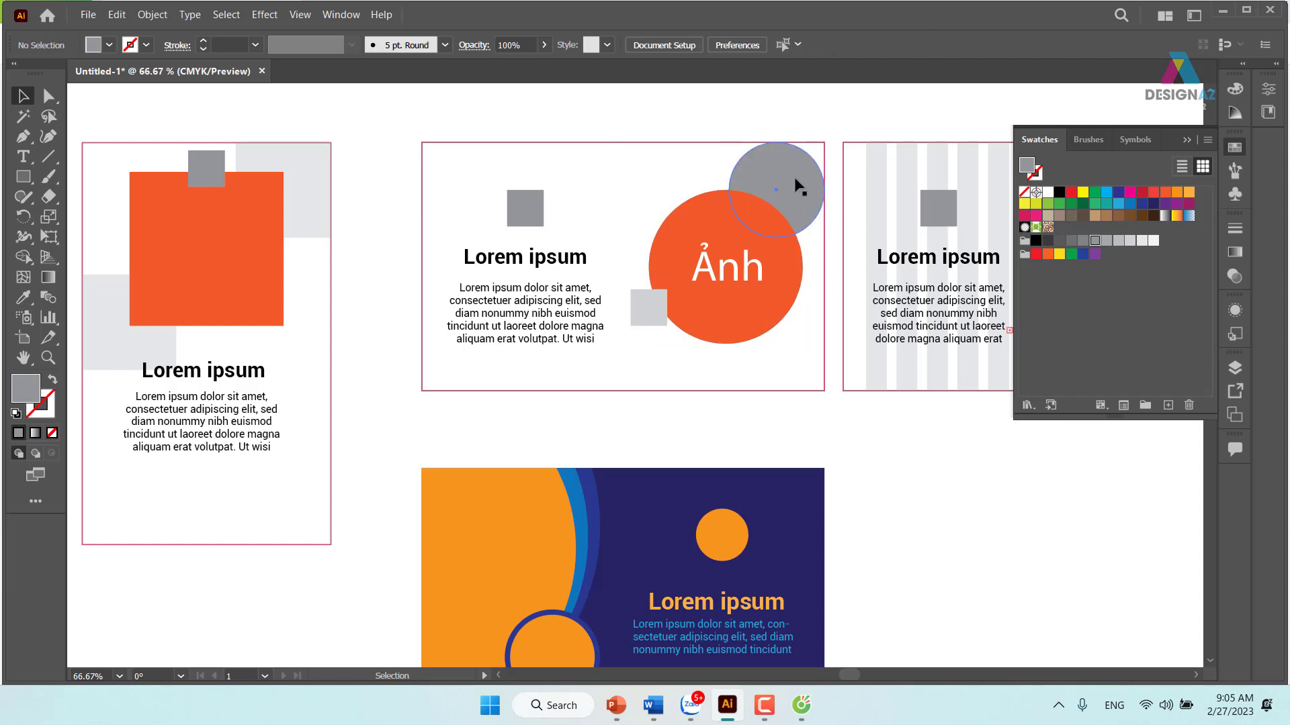
# Enlarge the grey circle past the card corner and trim away its outside part.
pyautogui.click(792, 180)
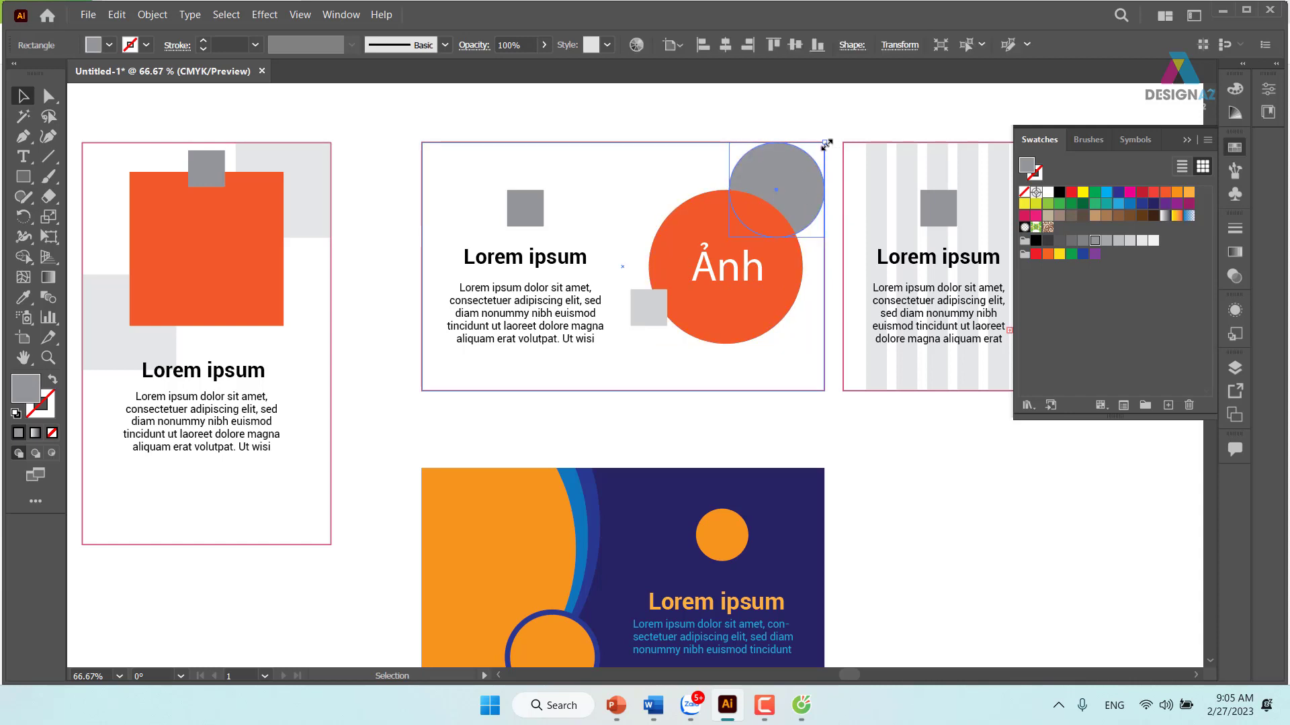
pyautogui.moveTo(824, 143)
pyautogui.mouseDown()
pyautogui.moveTo(904, 102)
pyautogui.moveTo(902, 126)
pyautogui.mouseUp()
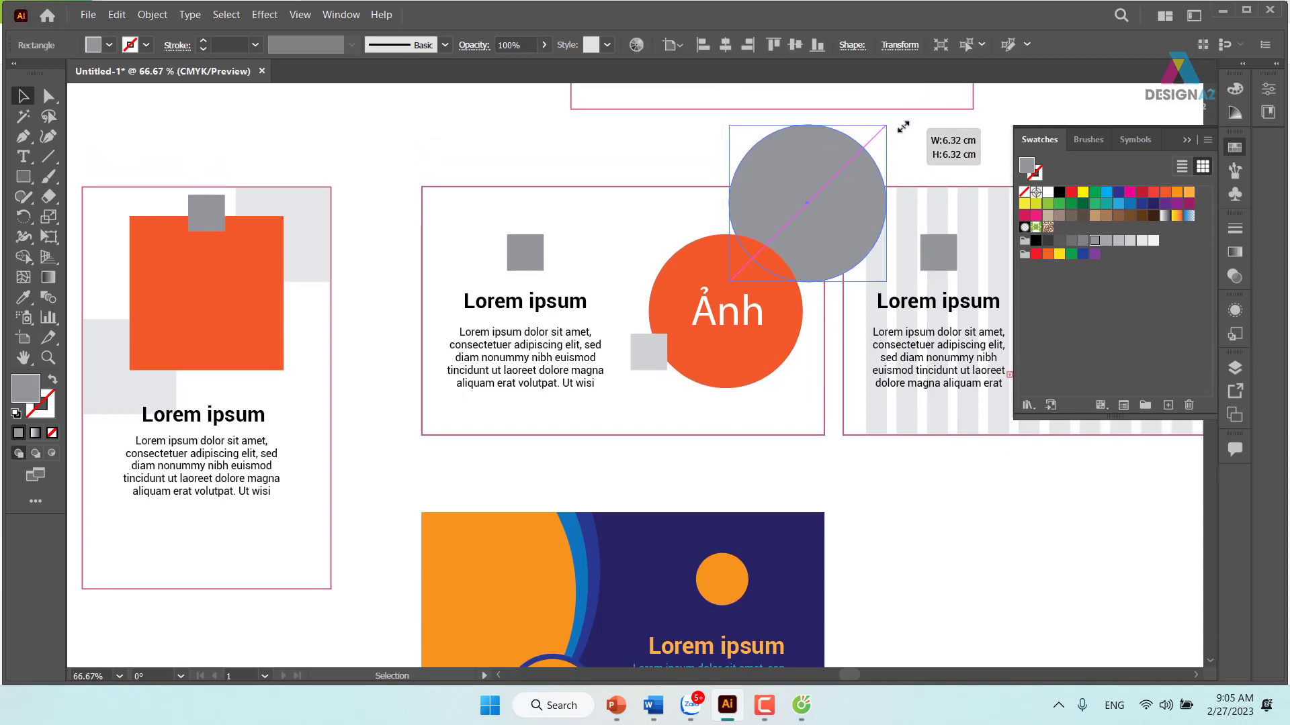
pyautogui.keyDown('shift'); pyautogui.click(656, 190); pyautogui.keyUp('shift')
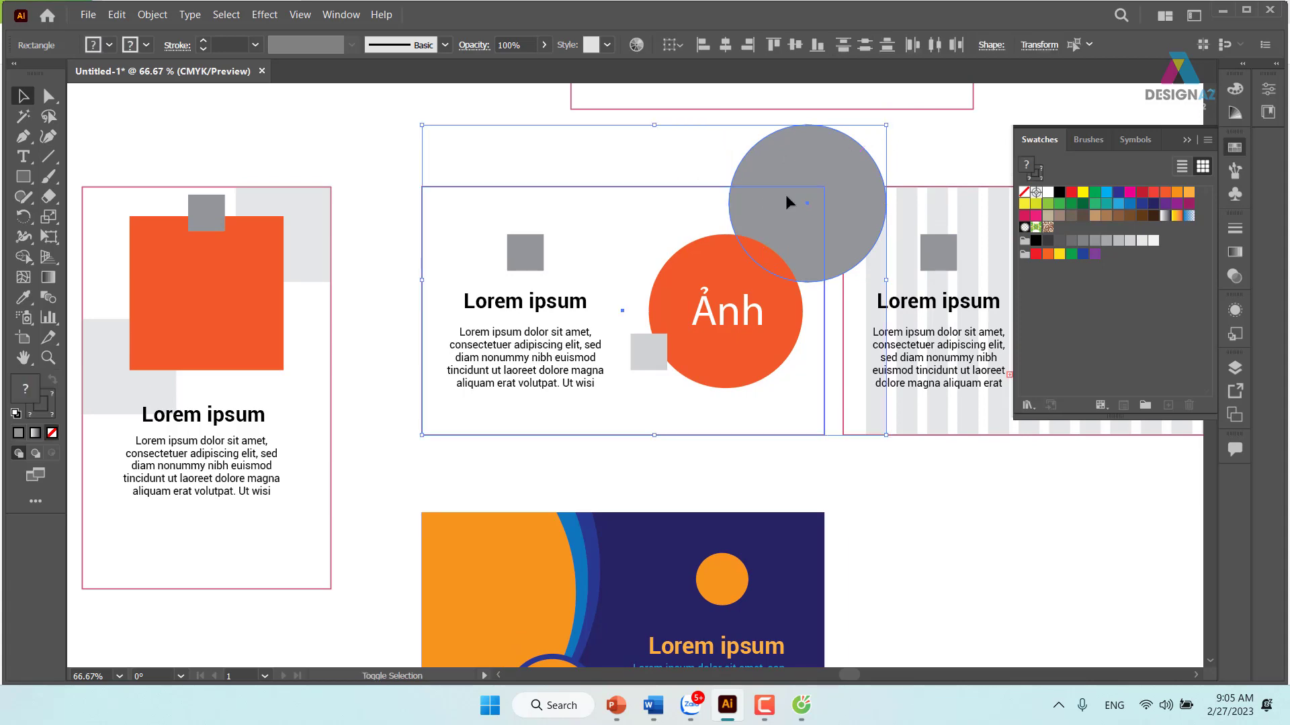
pyautogui.click(23, 257)
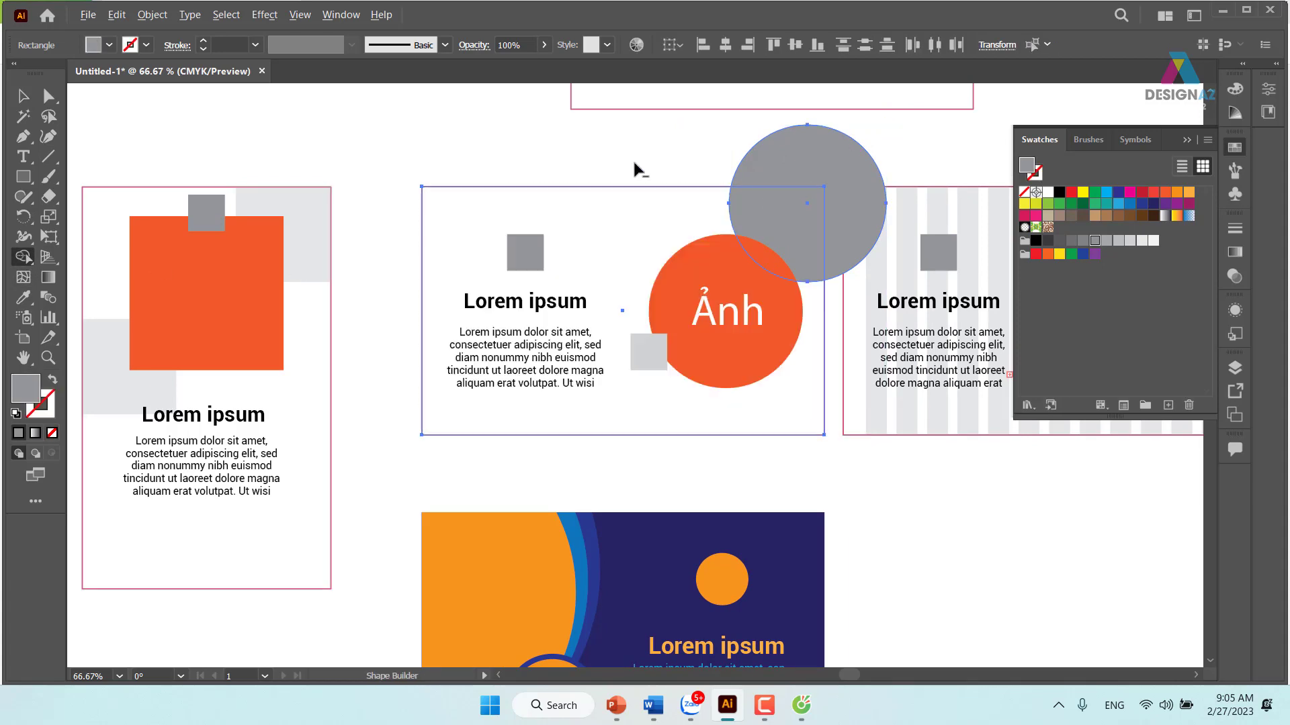
pyautogui.keyDown('alt'); pyautogui.click(772, 168); pyautogui.keyUp('alt')
pyautogui.scroll(-3, 828, 460)
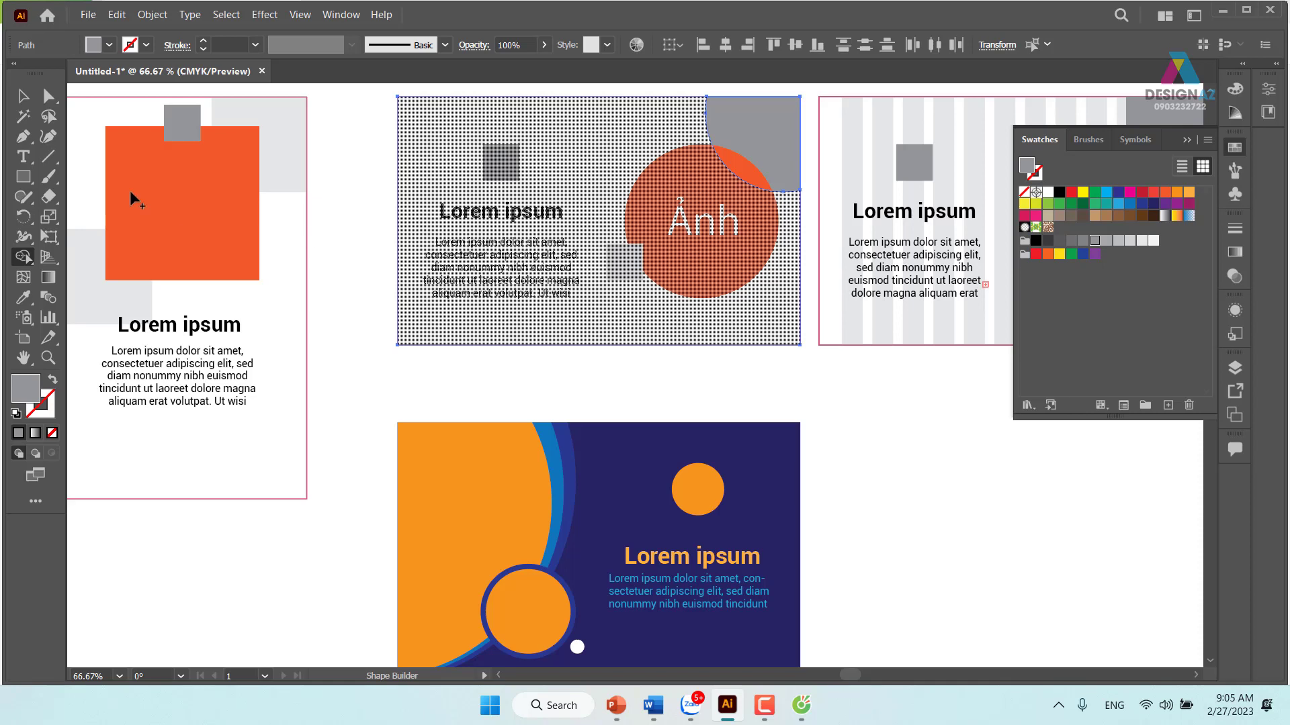
# Round the small grey squares beside the orange circle and above the Lorem ipsum title into circles.
pyautogui.click(24, 96)
pyautogui.click(635, 257)
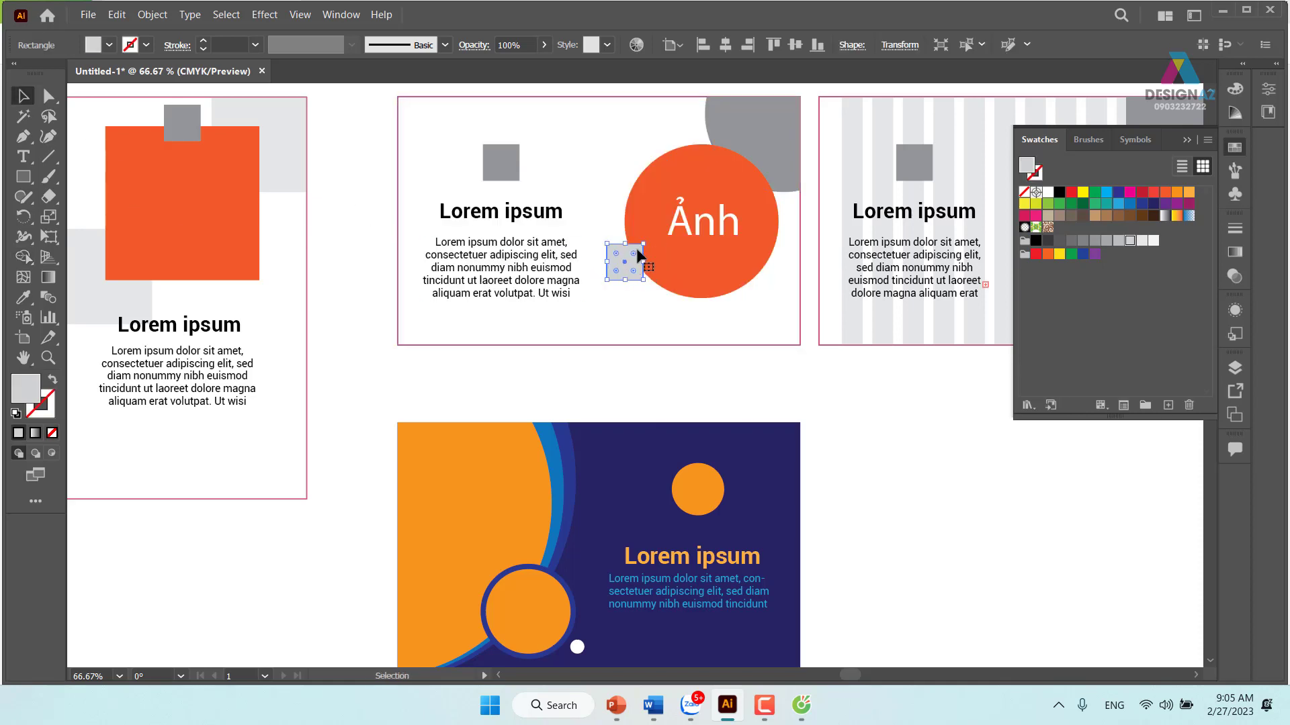
pyautogui.moveTo(634, 254); pyautogui.dragTo(588, 285)
pyautogui.click(923, 497)
pyautogui.moveTo(923, 497); pyautogui.dragTo(892, 525)
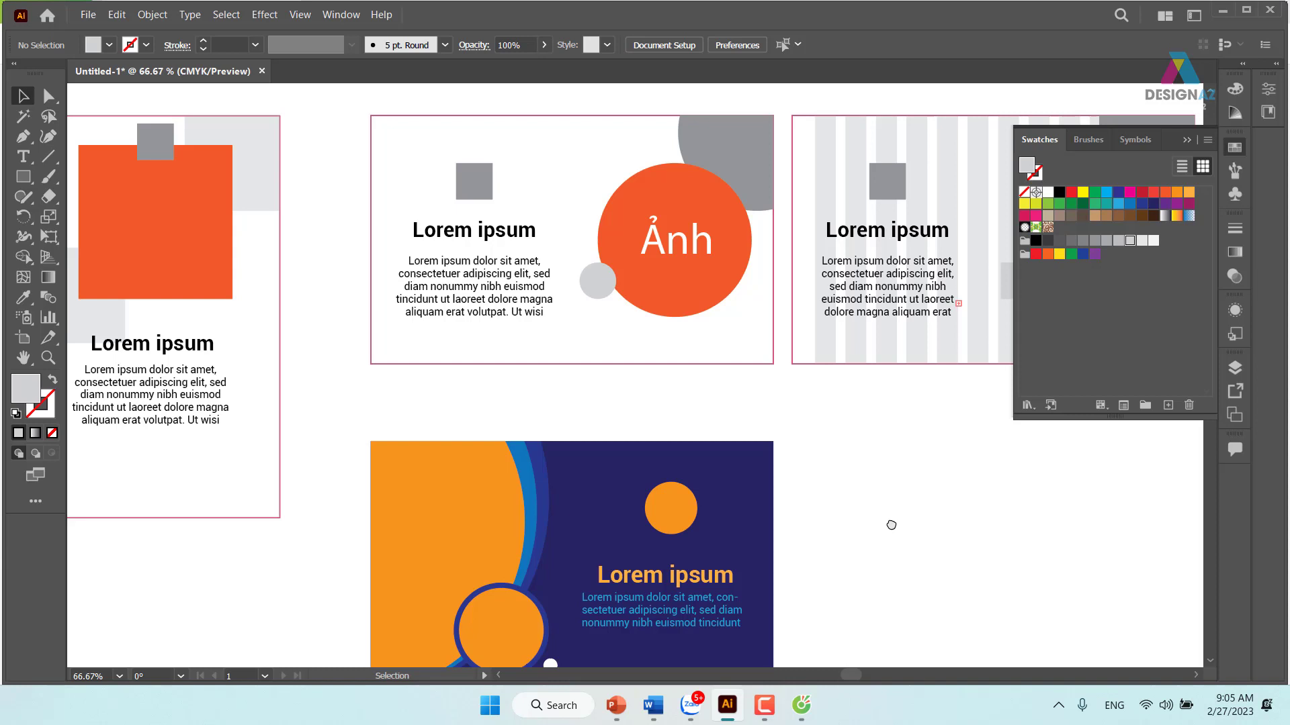
pyautogui.click(479, 179)
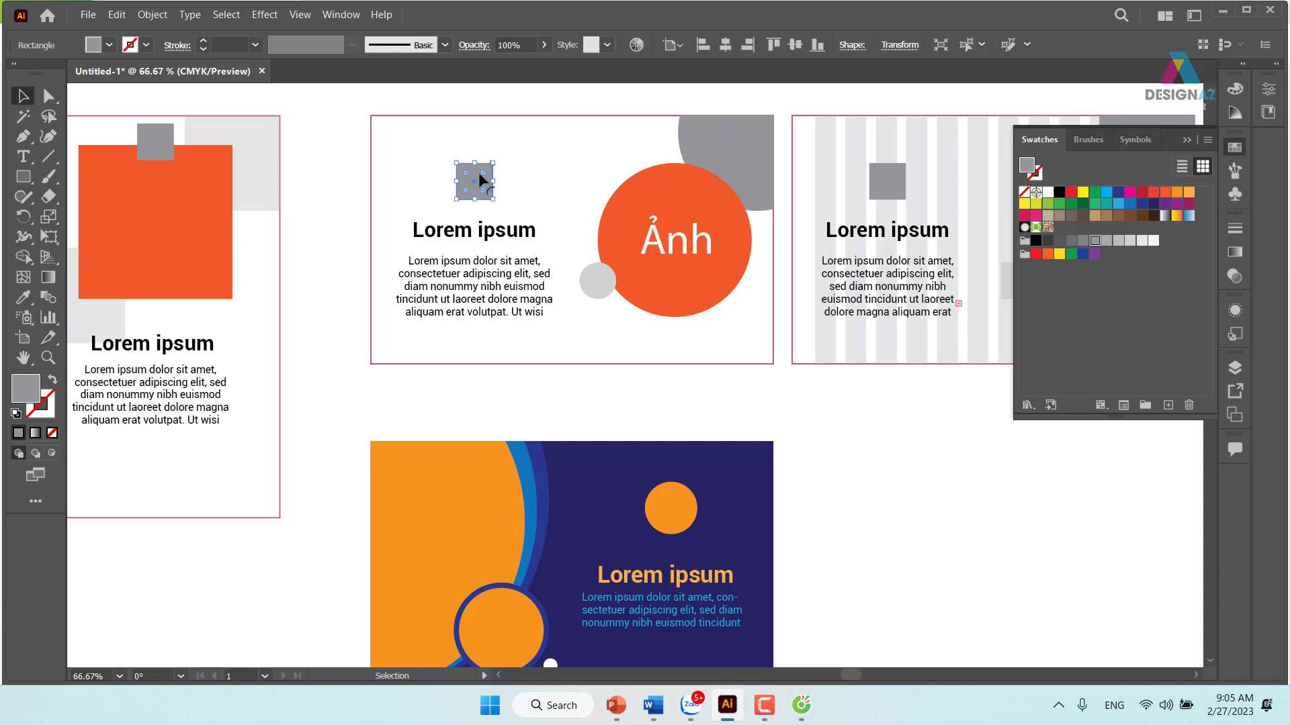
pyautogui.moveTo(479, 176); pyautogui.dragTo(473, 188)
pyautogui.hscroll(-5, 282, 289)
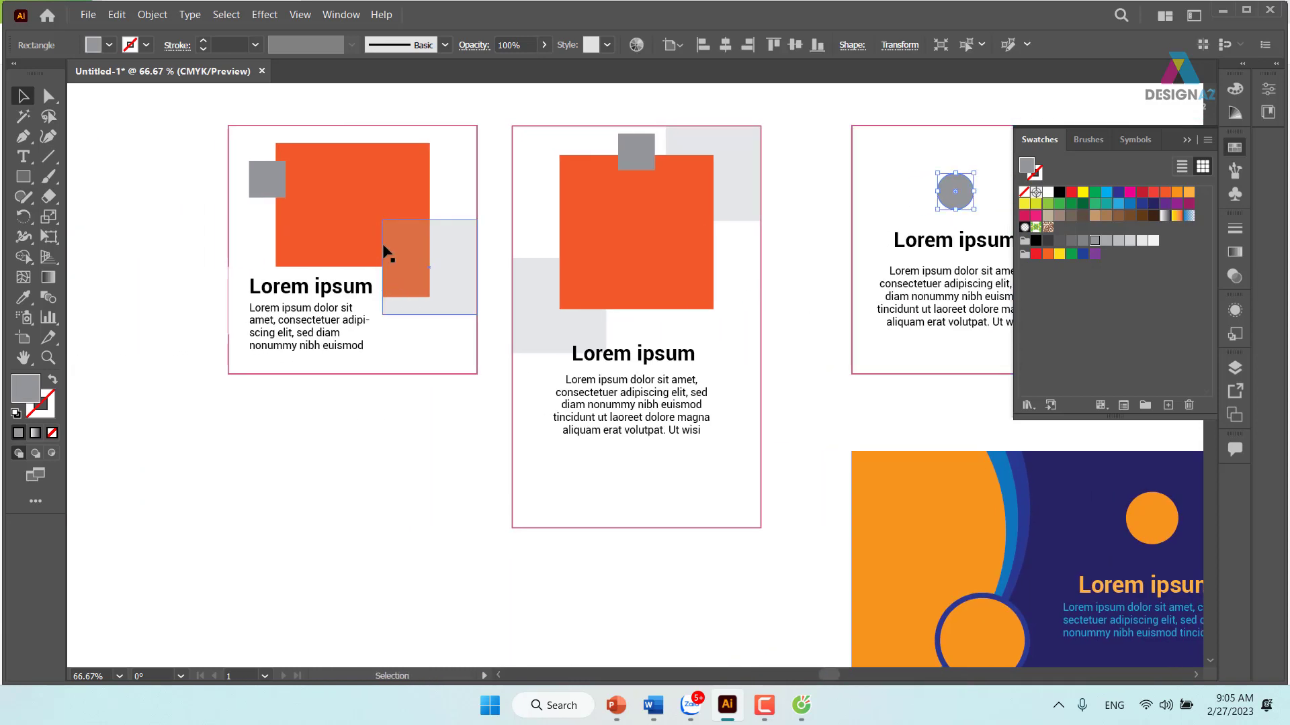
# Round the portrait card's large orange square into a full circle.
pyautogui.click(639, 216)
pyautogui.hscroll(2, 596, 307)
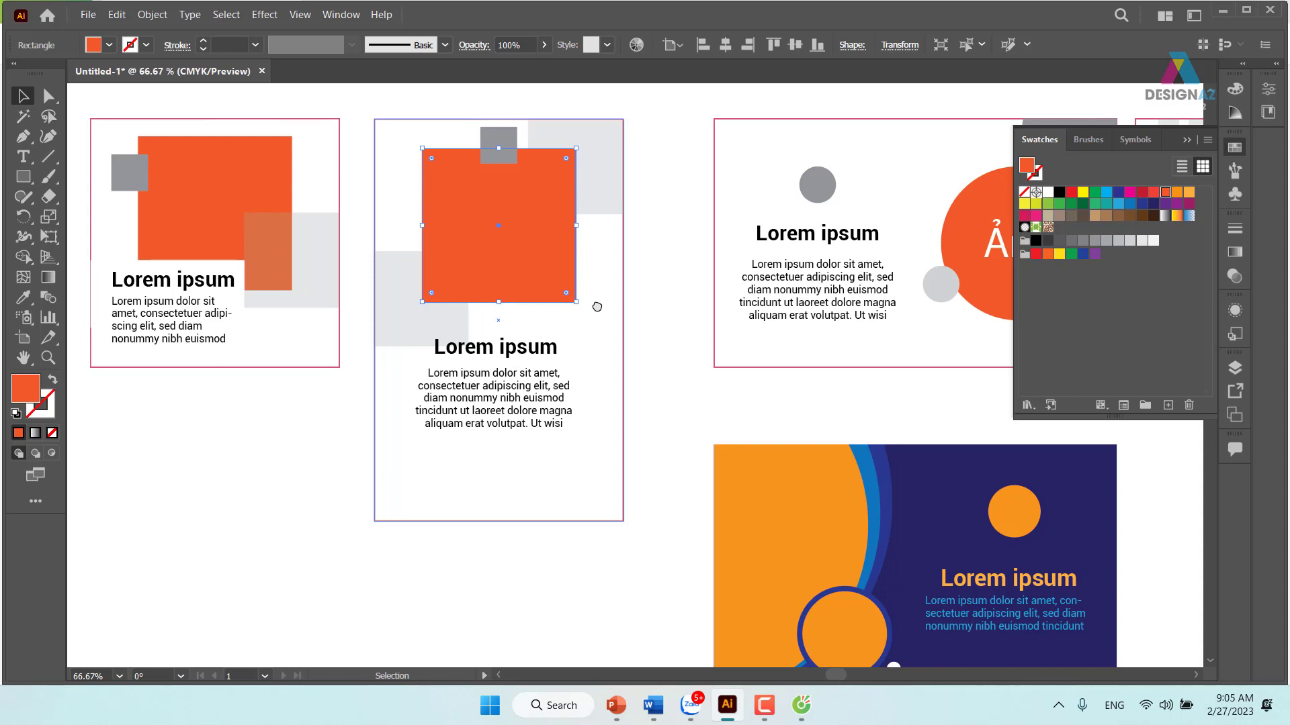
pyautogui.moveTo(566, 161); pyautogui.dragTo(500, 232)
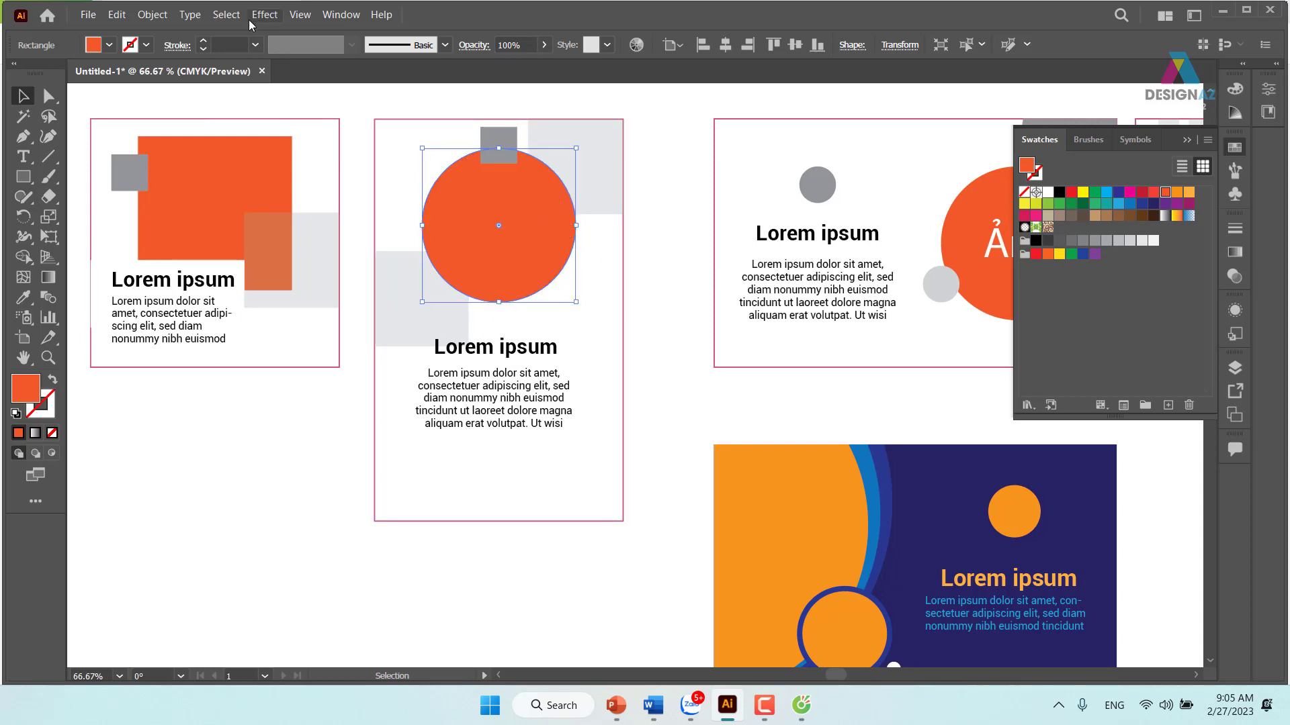
pyautogui.click(264, 14)
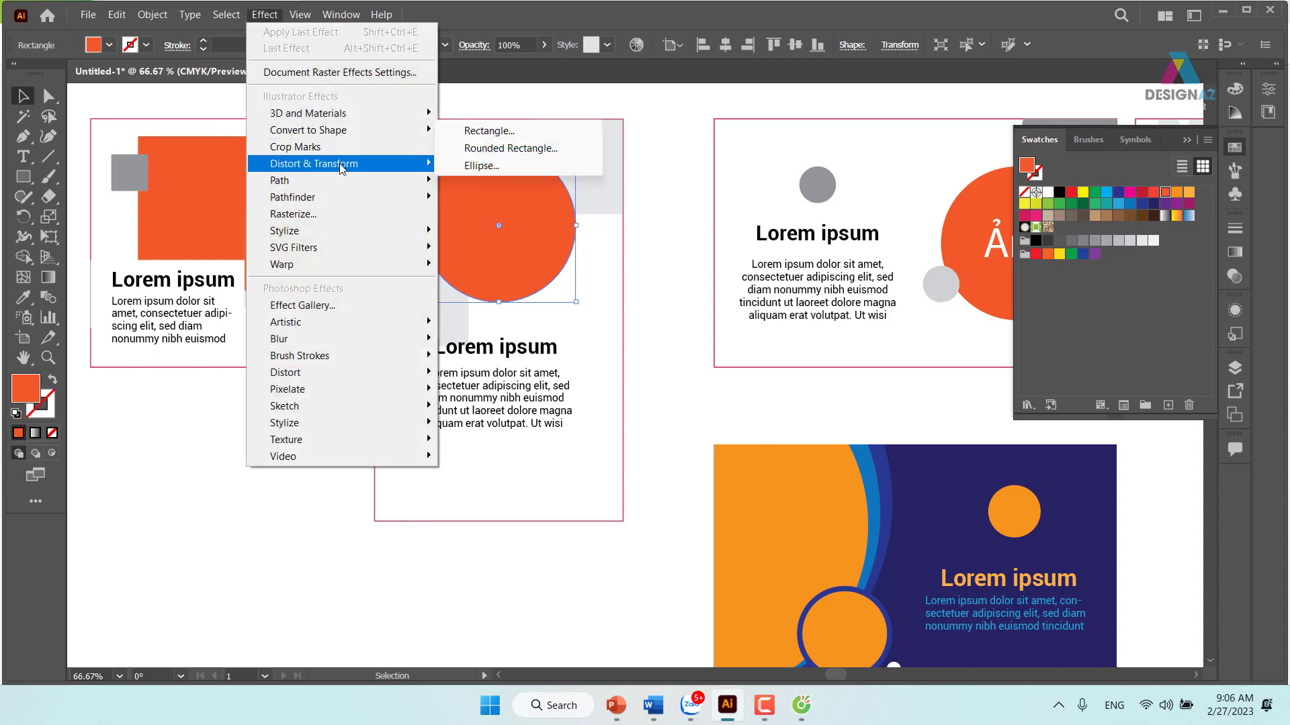
pyautogui.moveTo(313, 164)
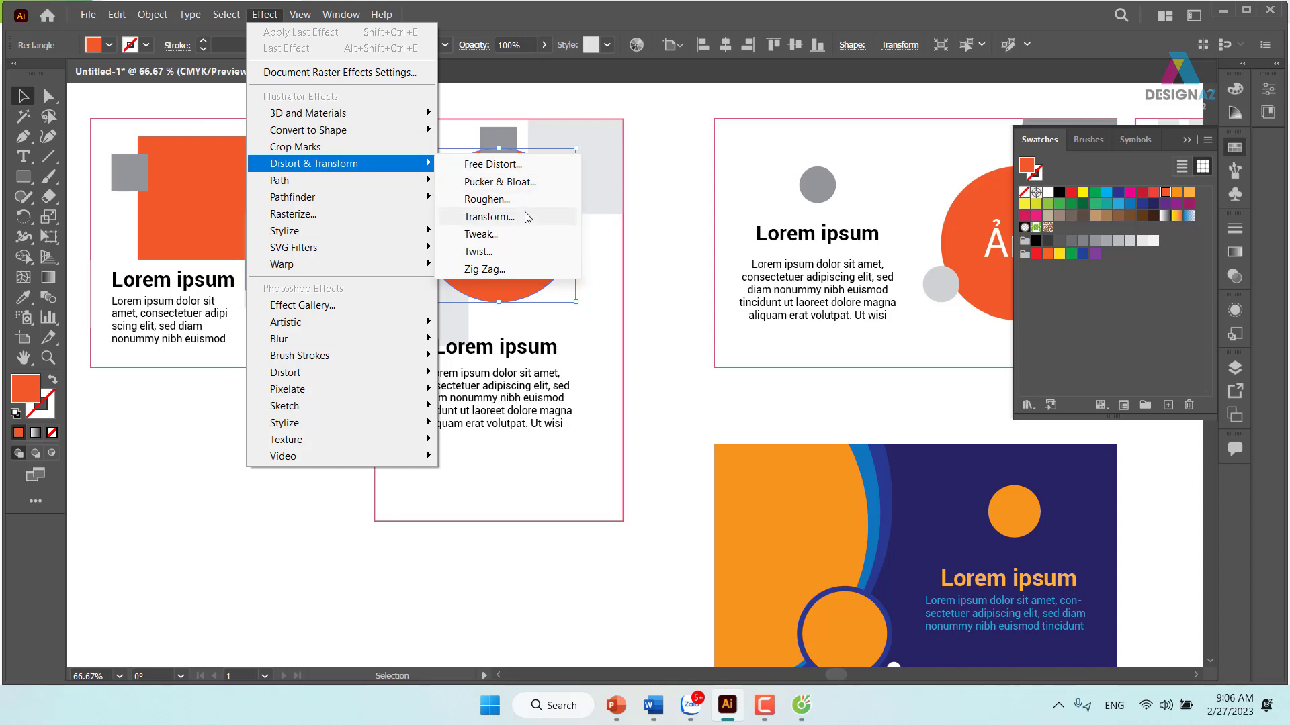
# Roughen the portrait card's orange circle with Smooth points, 9% size and detail lowered to 1.
pyautogui.click(528, 200)
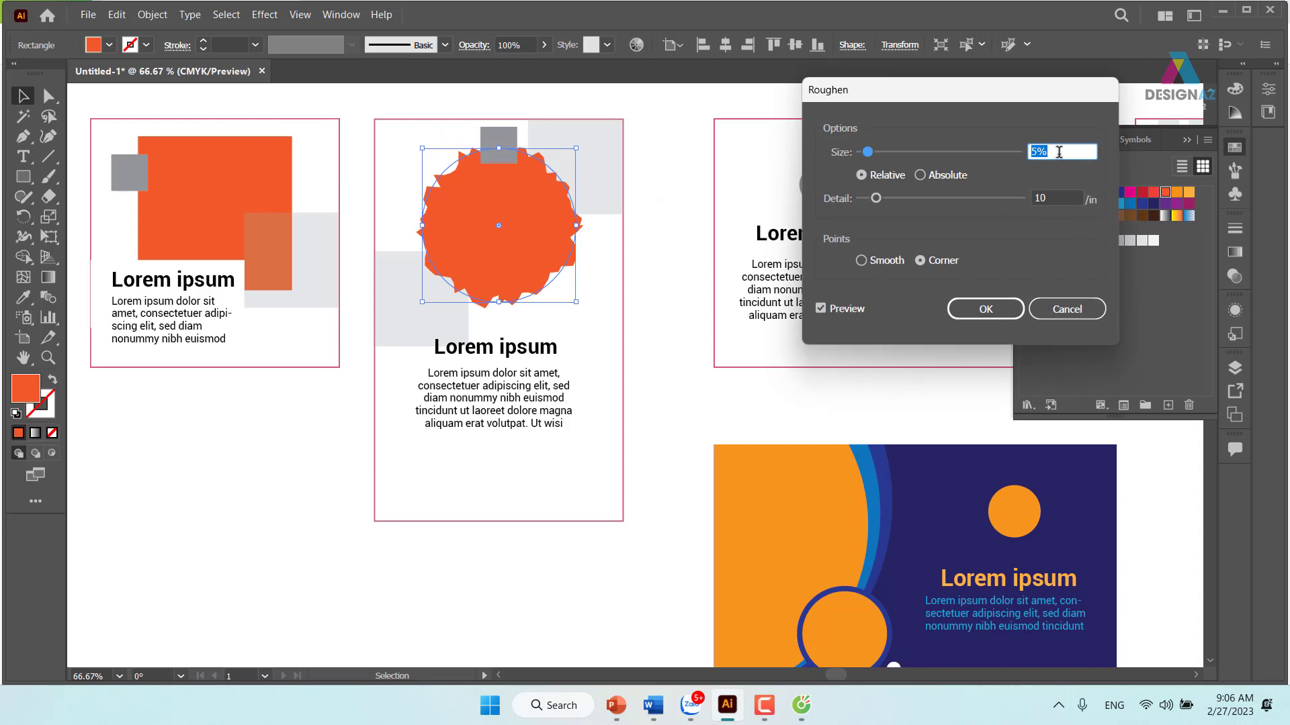
pyautogui.doubleClick(1053, 197)
pyautogui.press('Down')
pyautogui.press('Down')
pyautogui.press('Down')
pyautogui.press('Down')
pyautogui.press('Down')
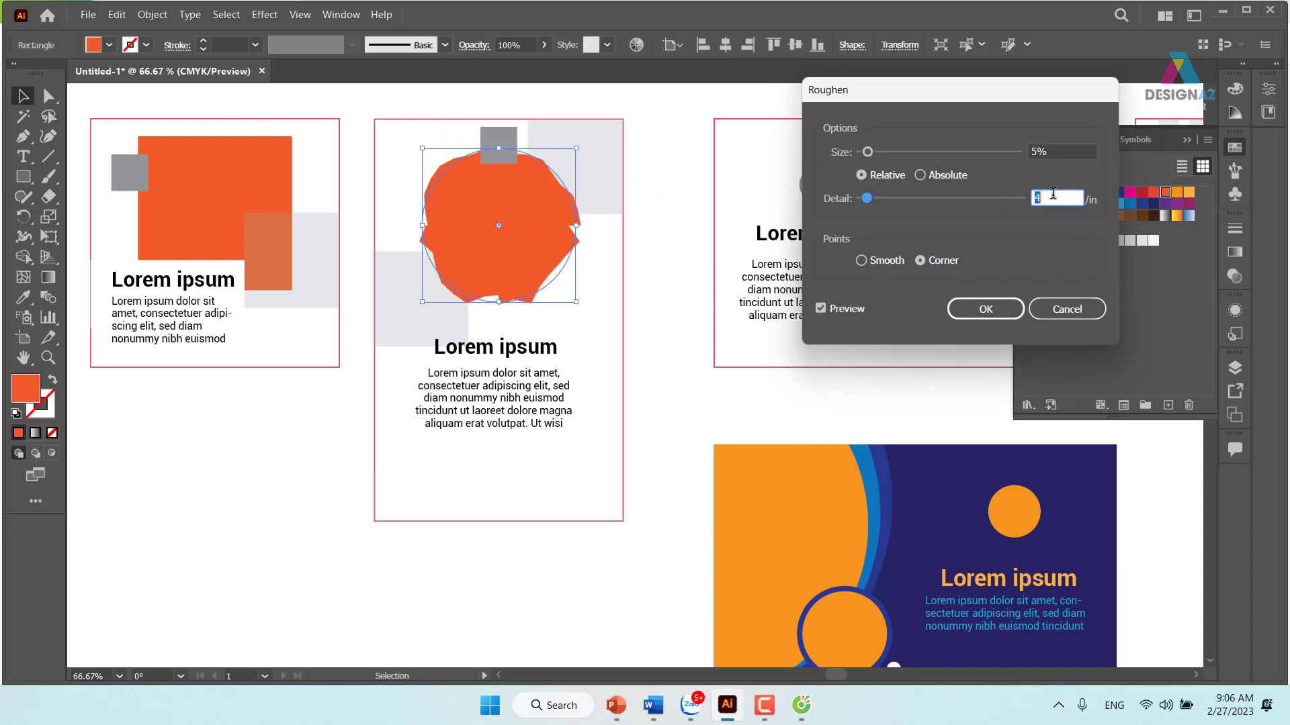
pyautogui.press('Down')
pyautogui.press('Down')
pyautogui.click(862, 260)
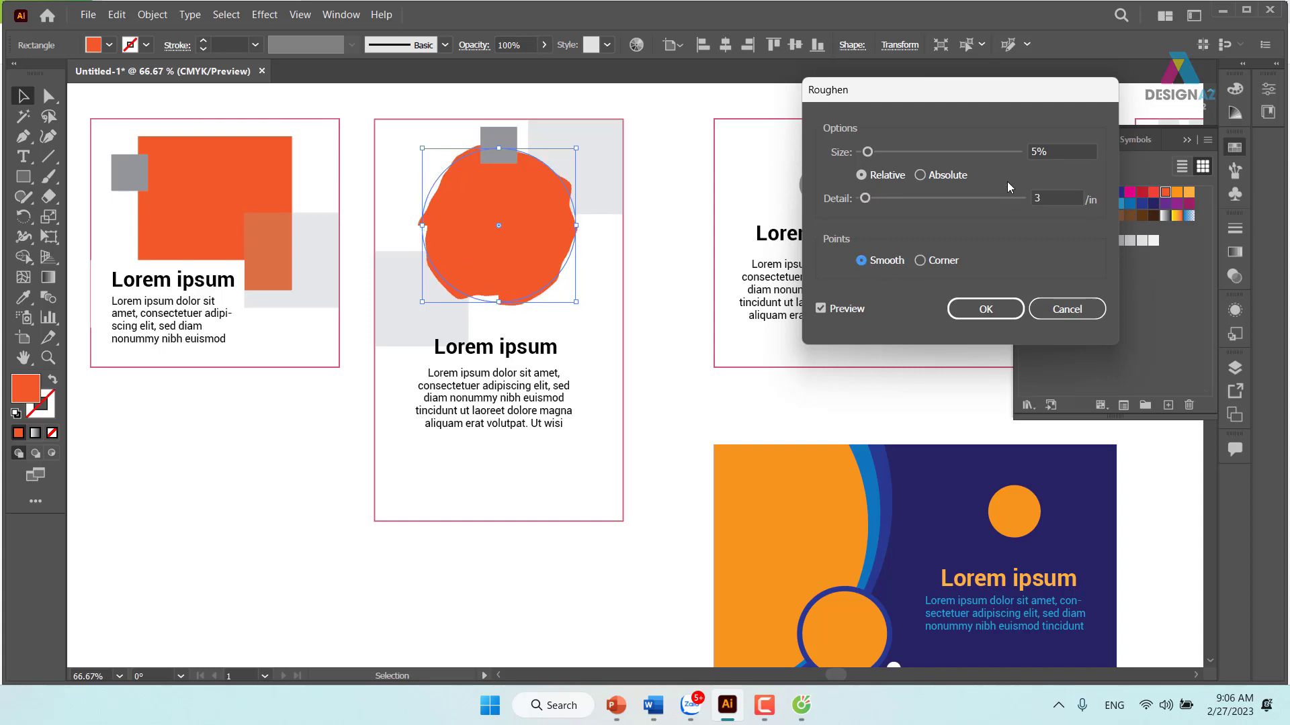
pyautogui.moveTo(867, 152); pyautogui.dragTo(874, 151)
pyautogui.click(1052, 197)
pyautogui.press('Down')
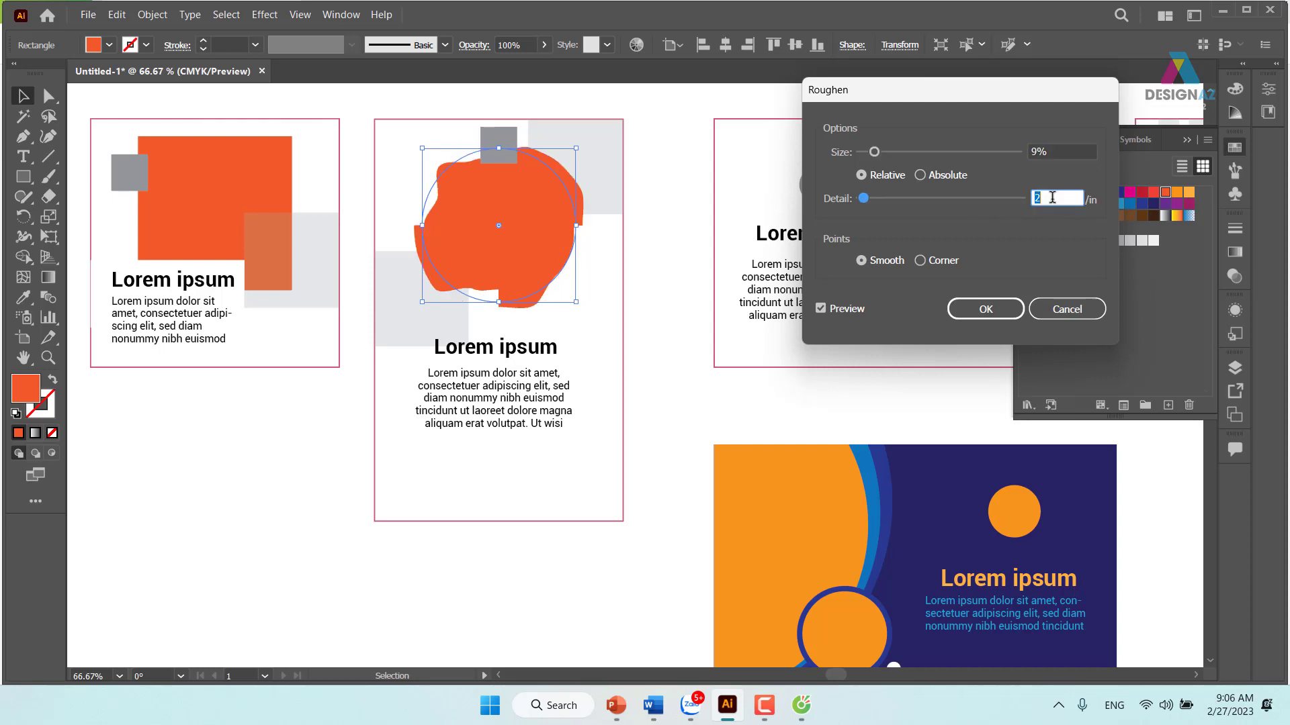
pyautogui.press('Down')
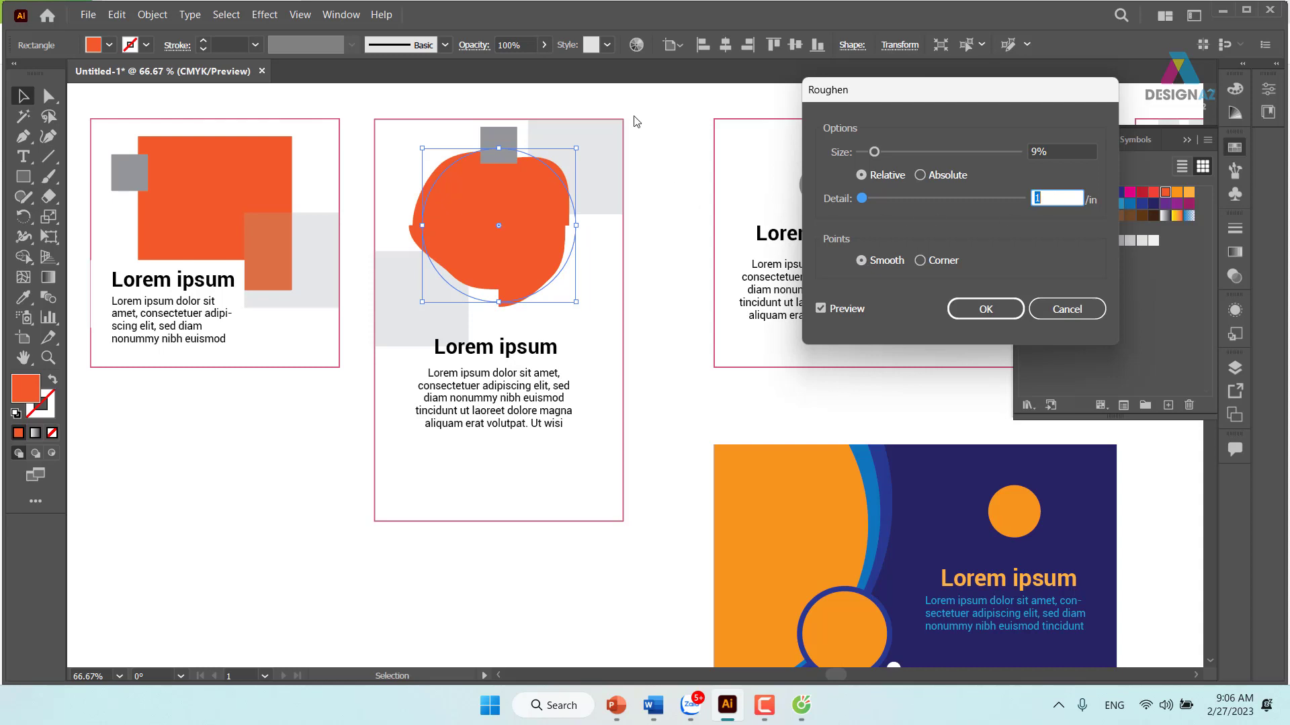
pyautogui.click(999, 309)
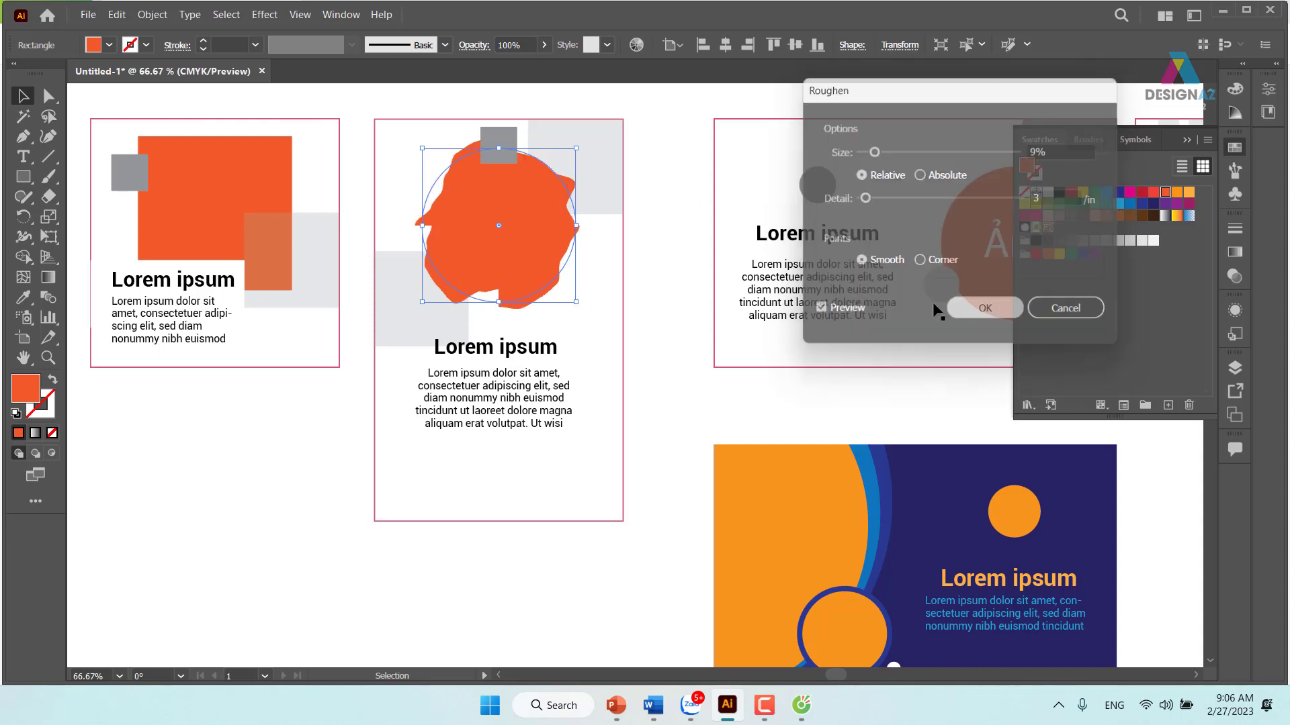
pyautogui.click(657, 128)
pyautogui.hscroll(3, 561, 307)
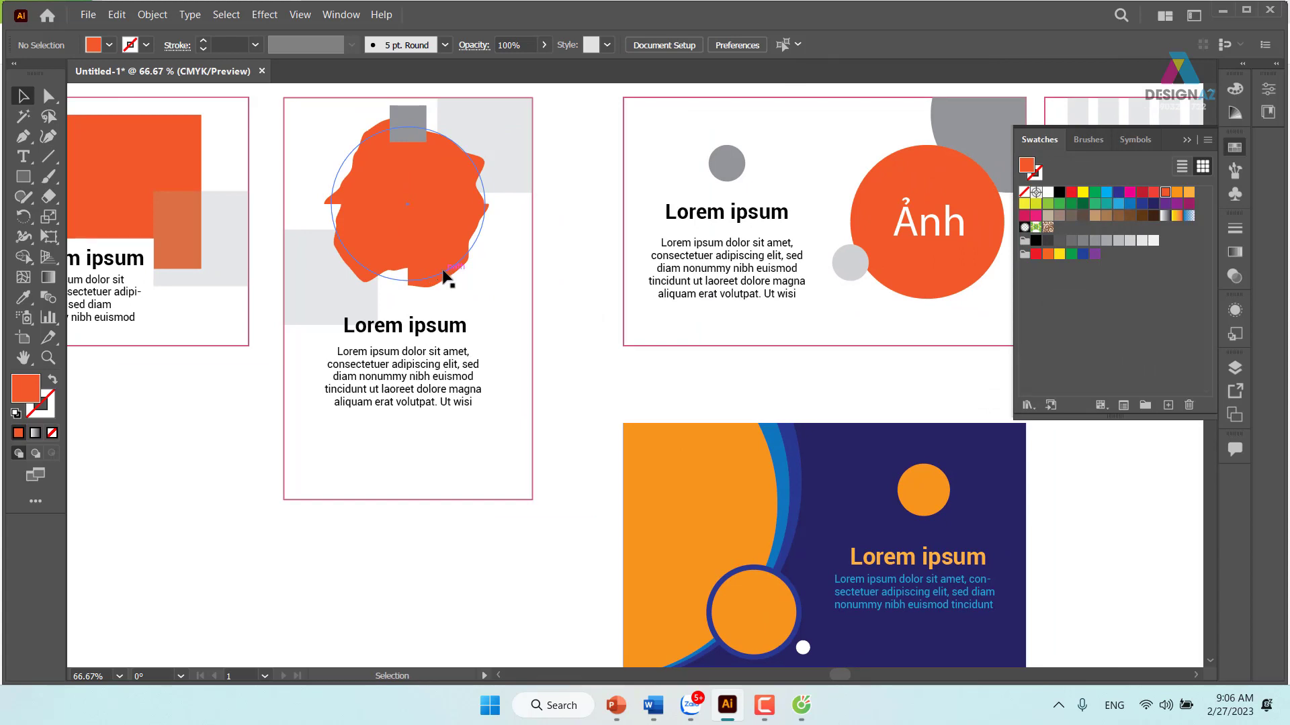
# Undo the Roughen and draw a new orange circle beside the portrait card.
pyautogui.hotkey('ctrl', 'z')
pyautogui.hotkey('ctrl', 'z')
pyautogui.press('z')
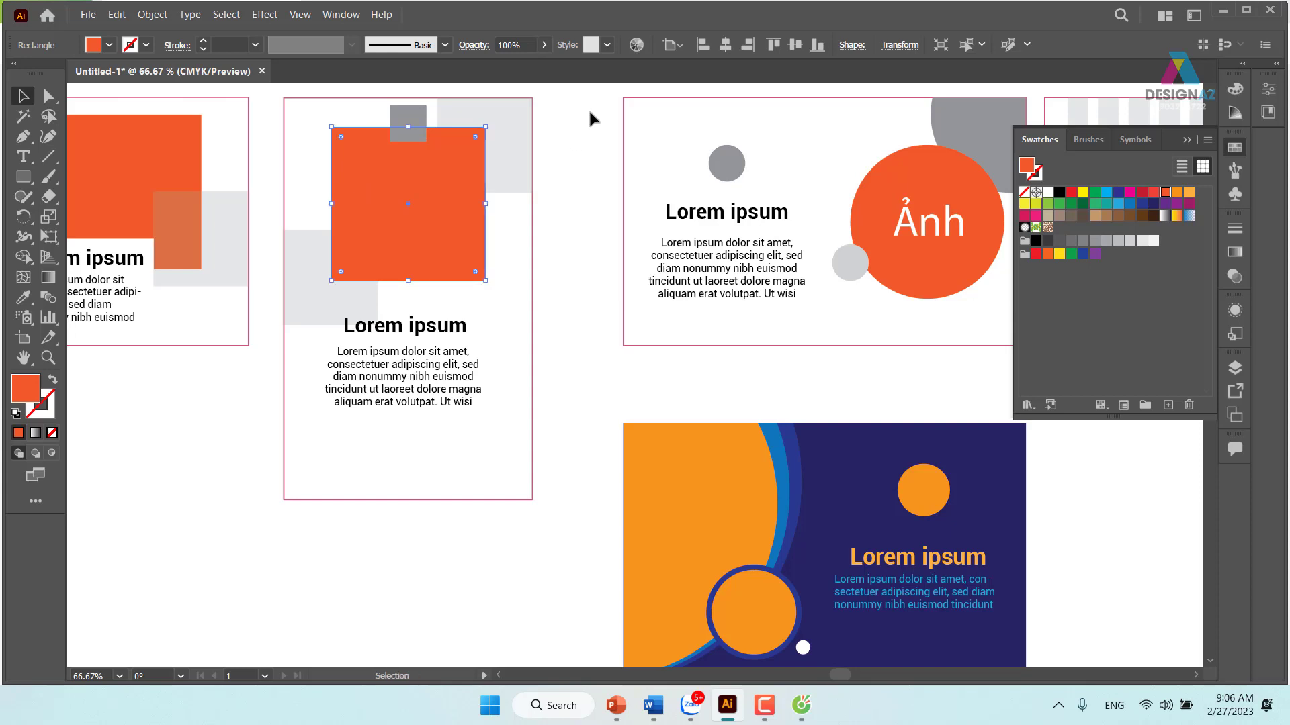
pyautogui.moveTo(570, 138); pyautogui.dragTo(625, 282)
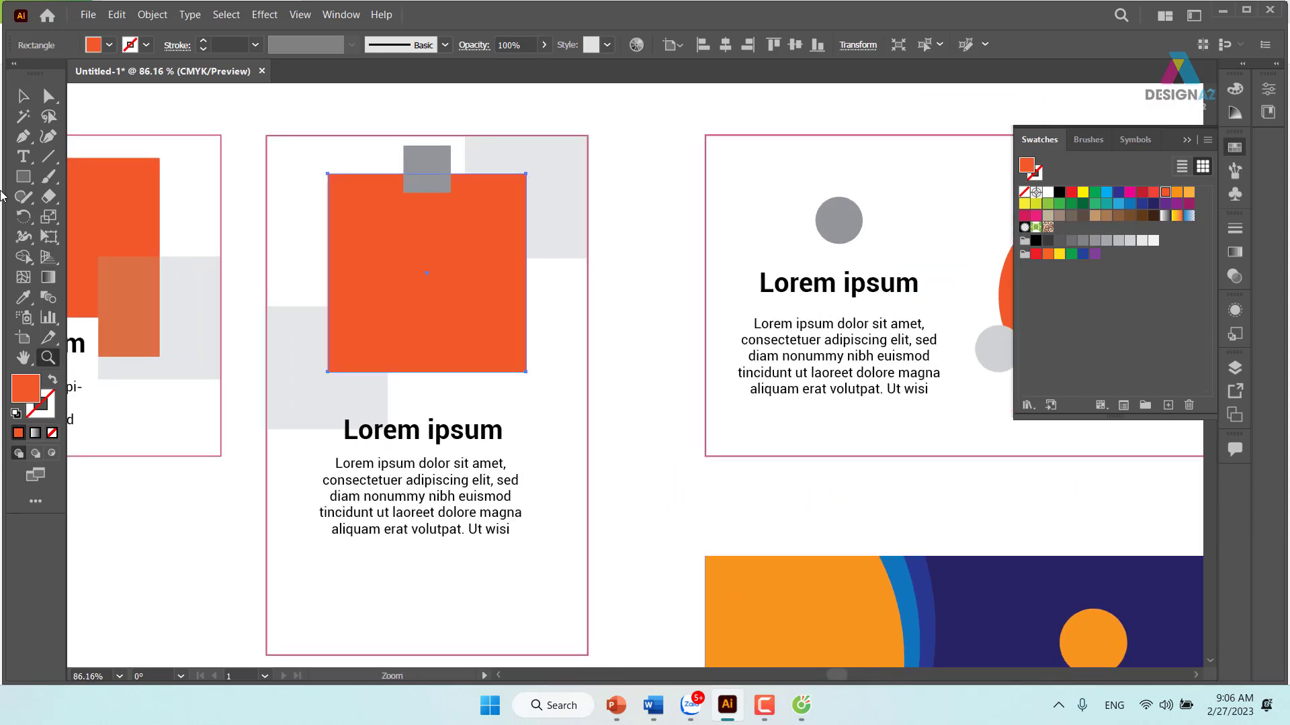
pyautogui.click(27, 178)
pyautogui.moveTo(29, 179); pyautogui.dragTo(79, 214)
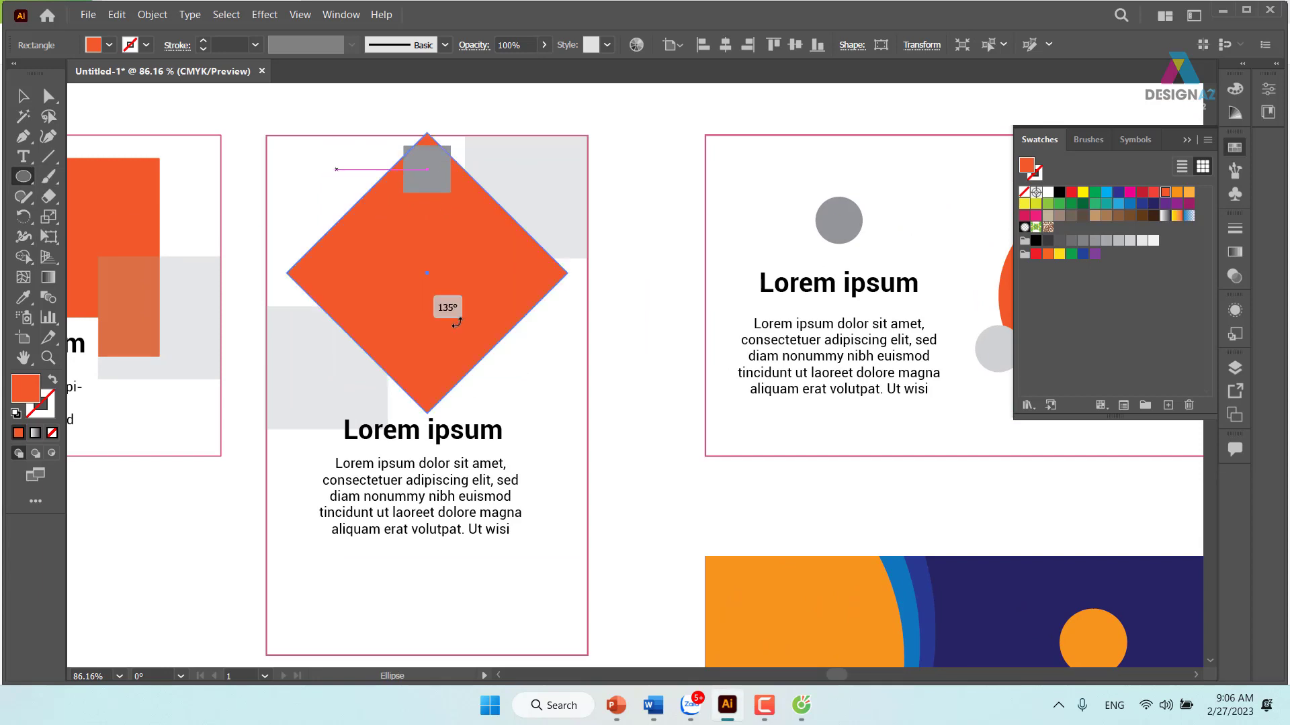
pyautogui.moveTo(333, 162); pyautogui.dragTo(319, 231)
pyautogui.hotkey('ctrl', 'z')
pyautogui.moveTo(267, 193); pyautogui.dragTo(492, 417)
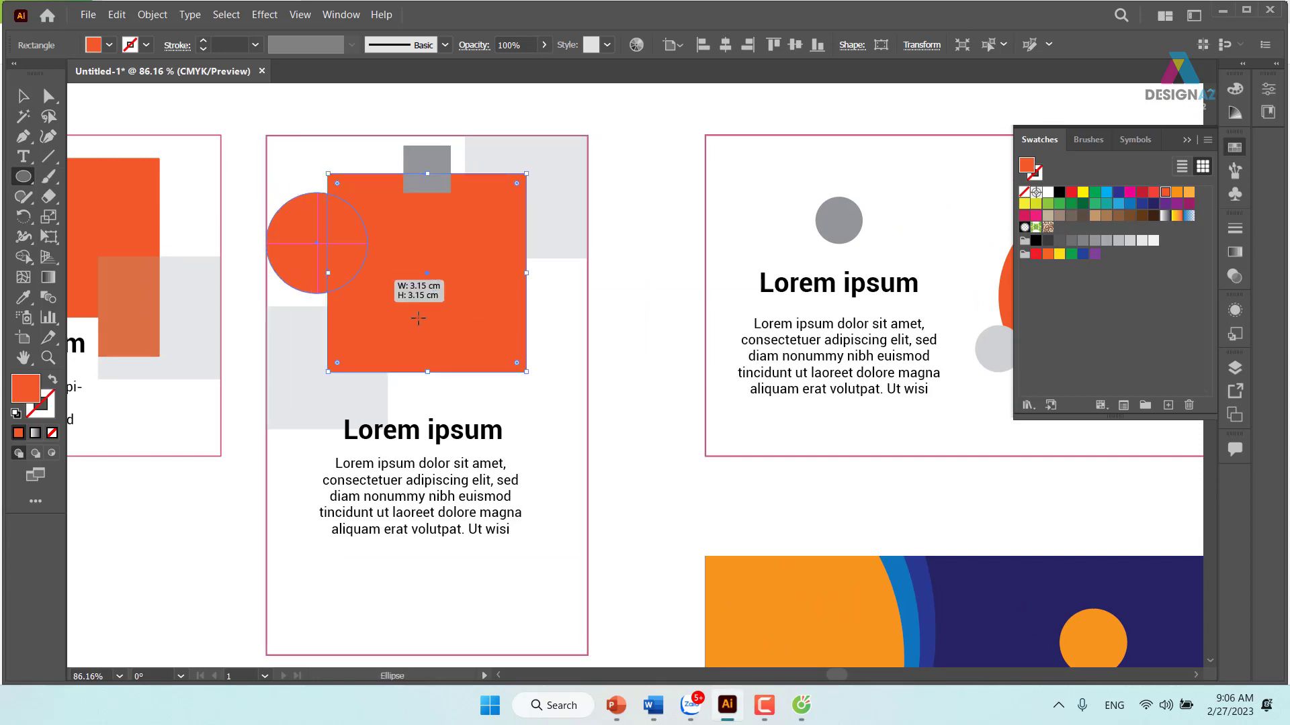
pyautogui.press('v')
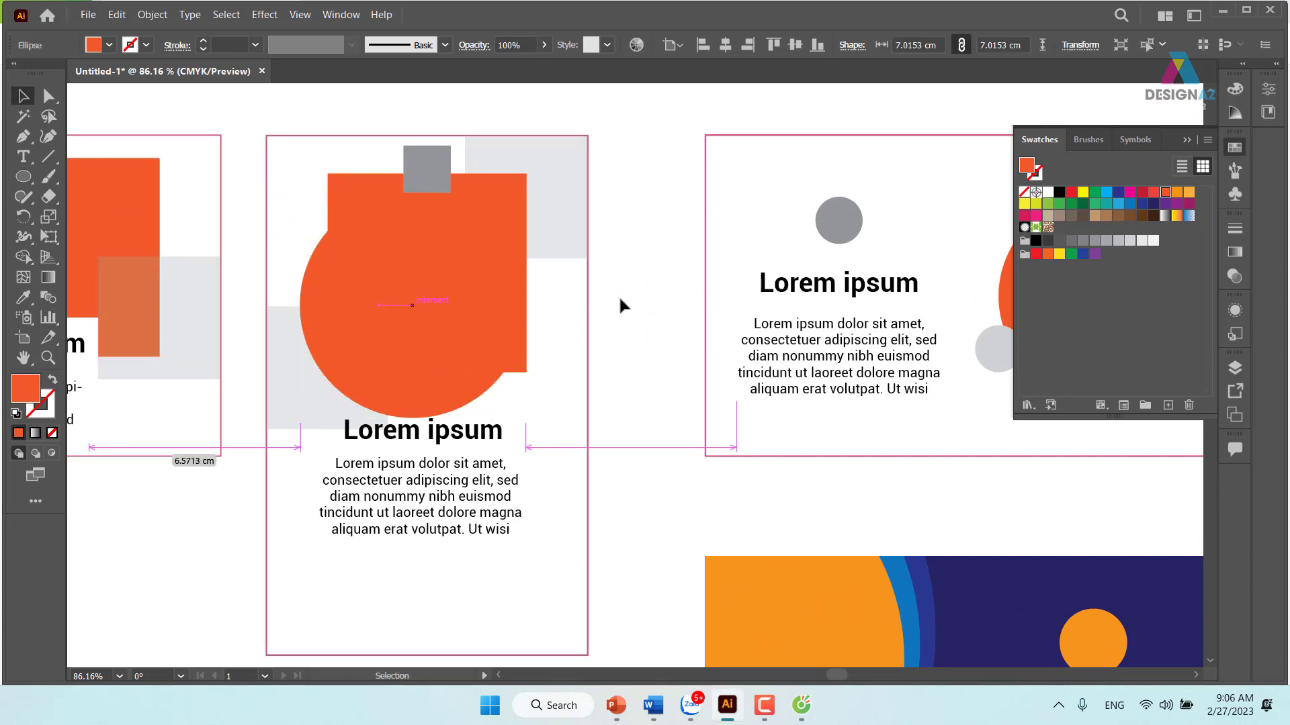
pyautogui.moveTo(380, 305); pyautogui.dragTo(592, 292)
pyautogui.moveTo(671, 297); pyautogui.dragTo(878, 261)
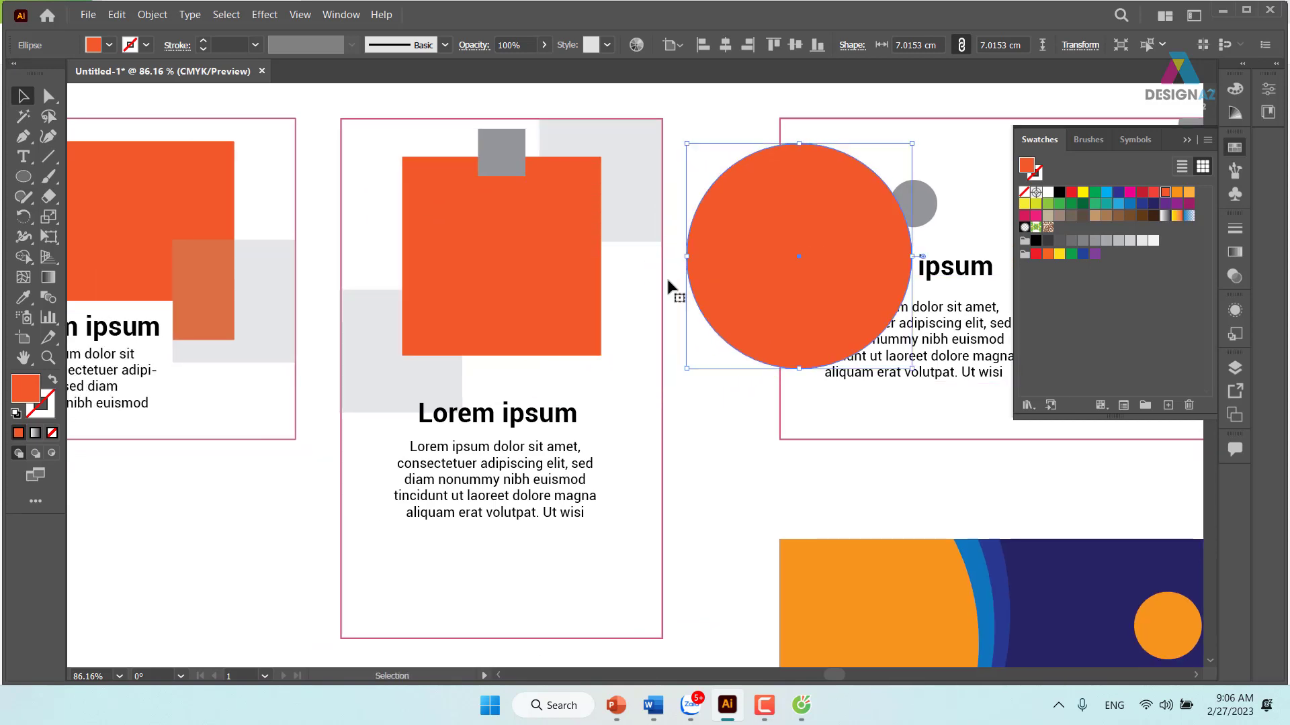
# Resize the new circle to the orange square's 6.1805 cm width.
pyautogui.click(493, 268)
pyautogui.click(900, 45)
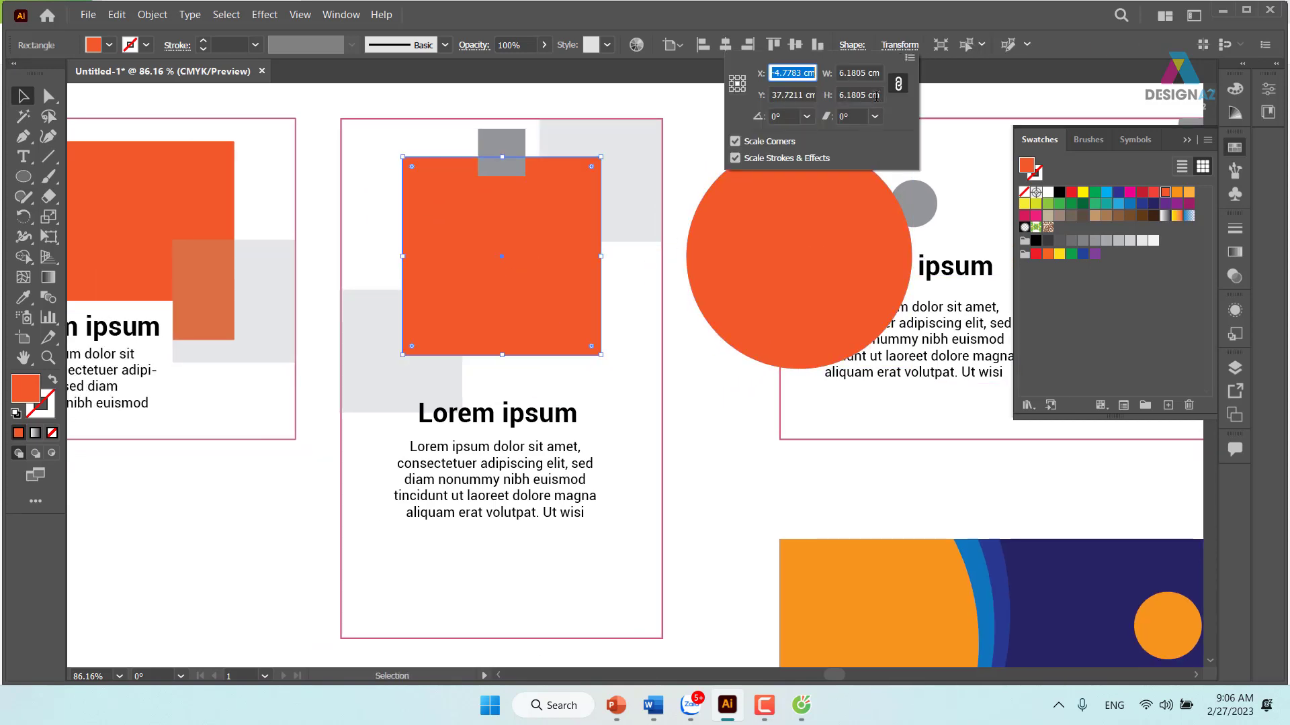
pyautogui.click(881, 73)
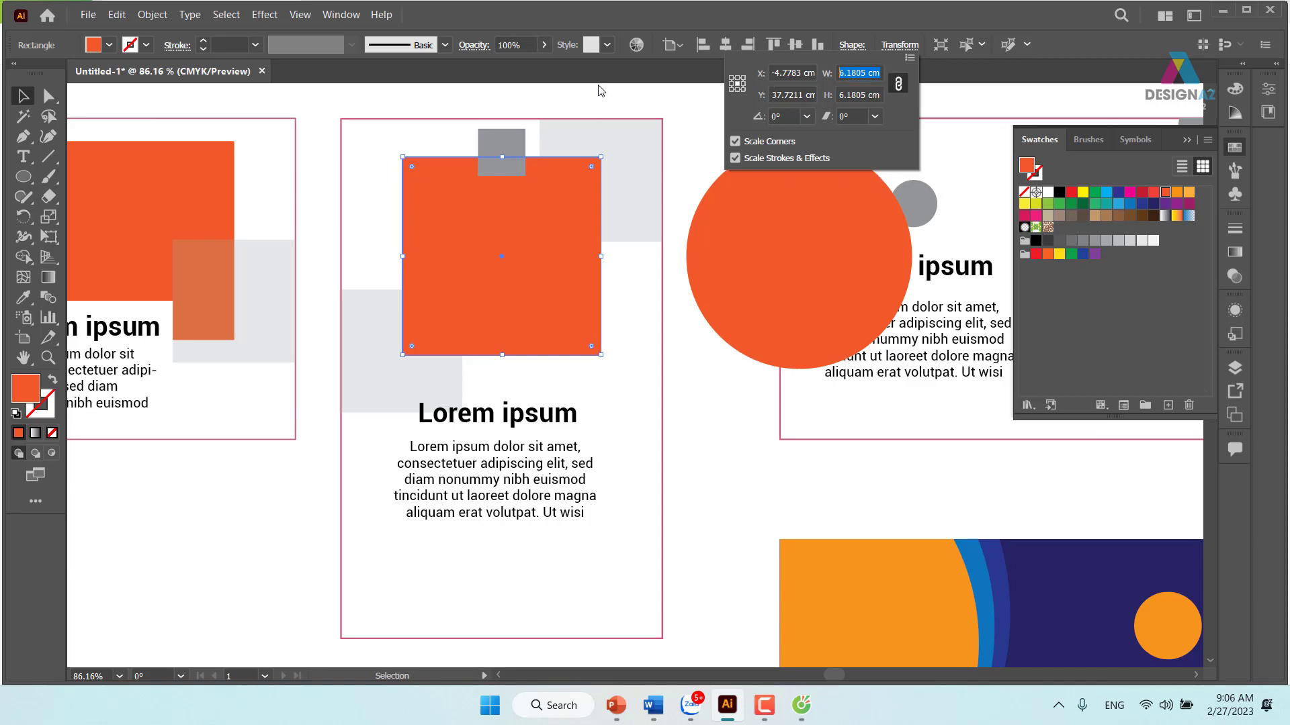
pyautogui.click(600, 144)
pyautogui.click(824, 272)
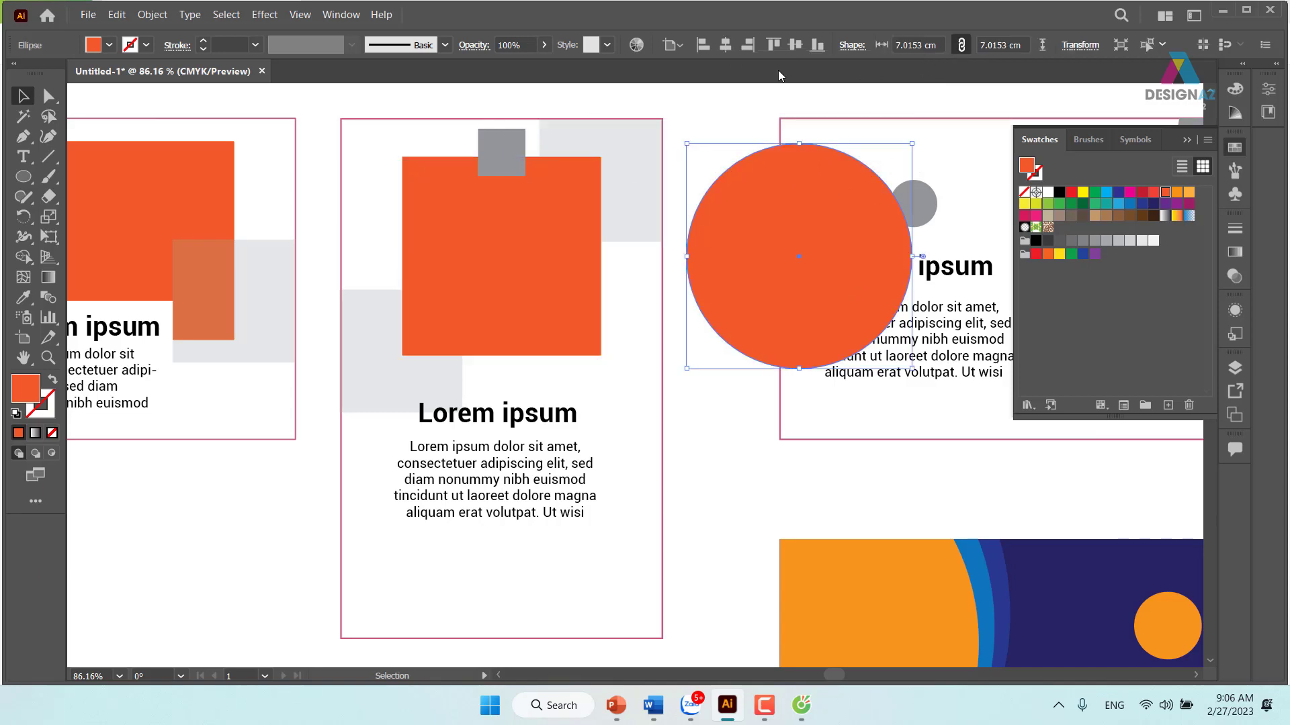
pyautogui.click(1080, 45)
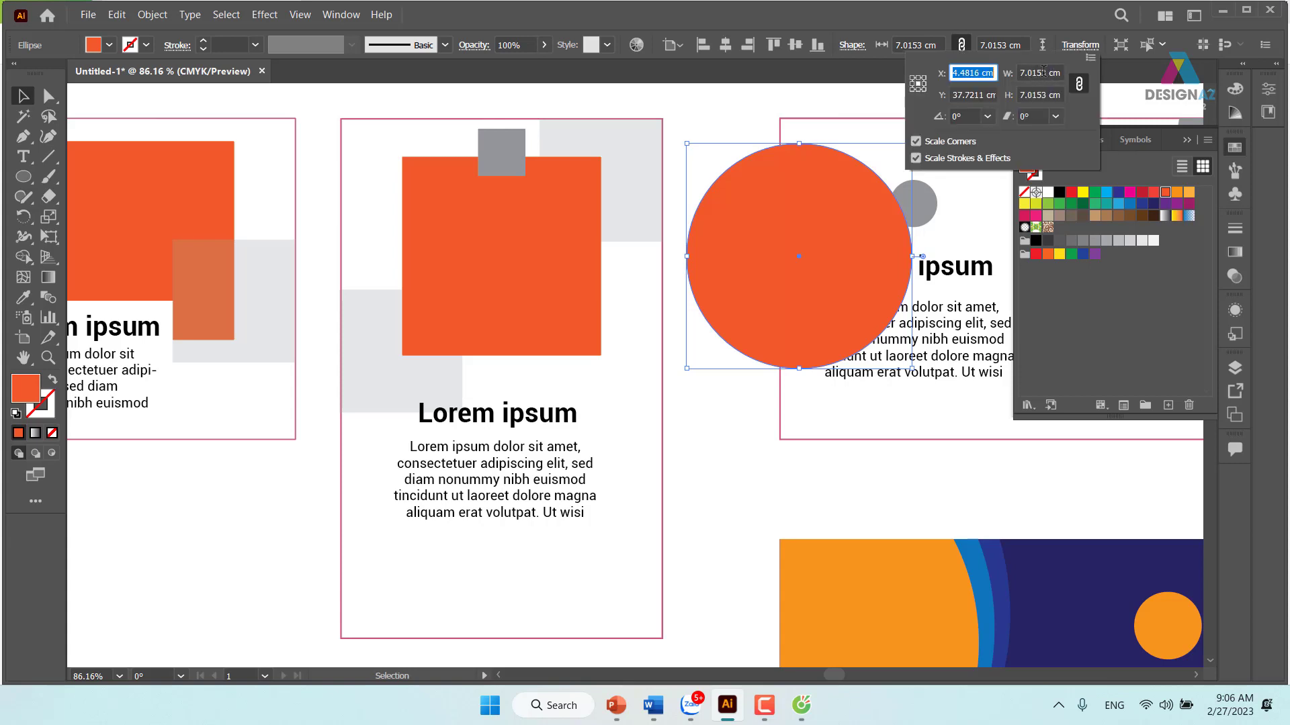
pyautogui.click(1040, 73)
pyautogui.write('6.1805 cm')
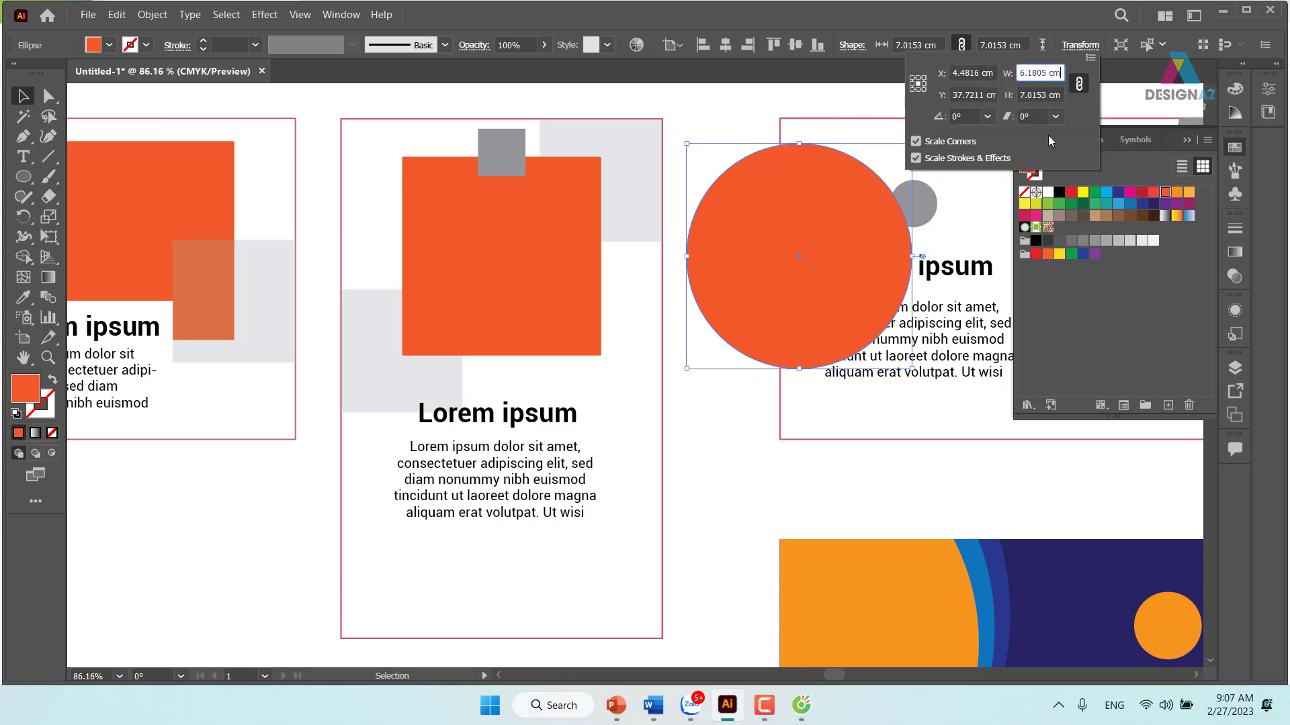
pyautogui.press('Return')
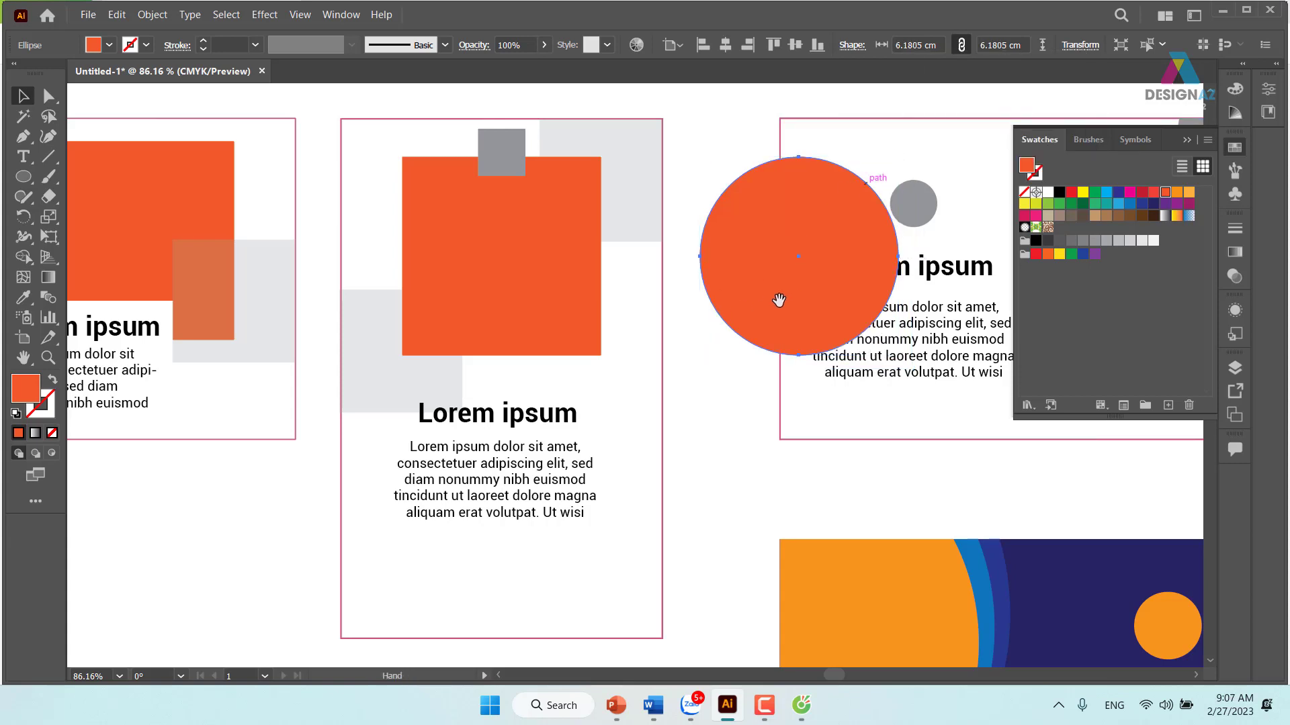
pyautogui.moveTo(714, 276); pyautogui.dragTo(739, 262)
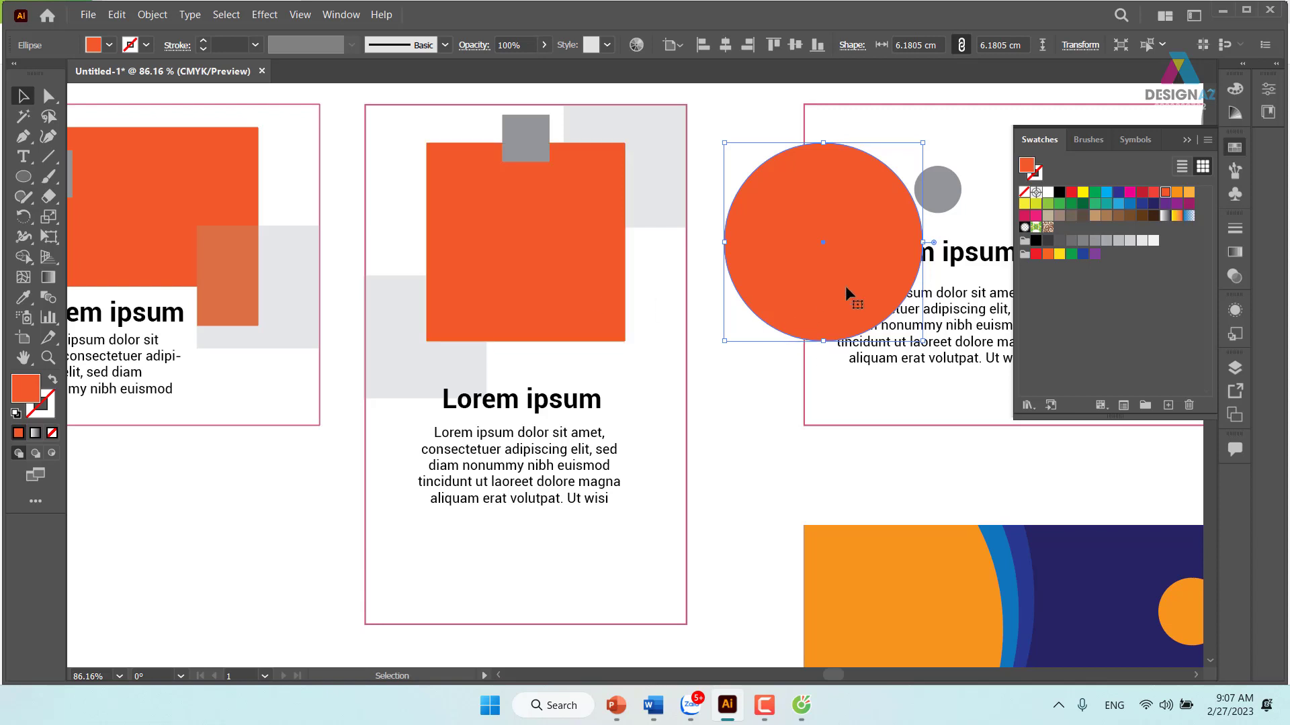
pyautogui.moveTo(853, 284); pyautogui.dragTo(702, 283)
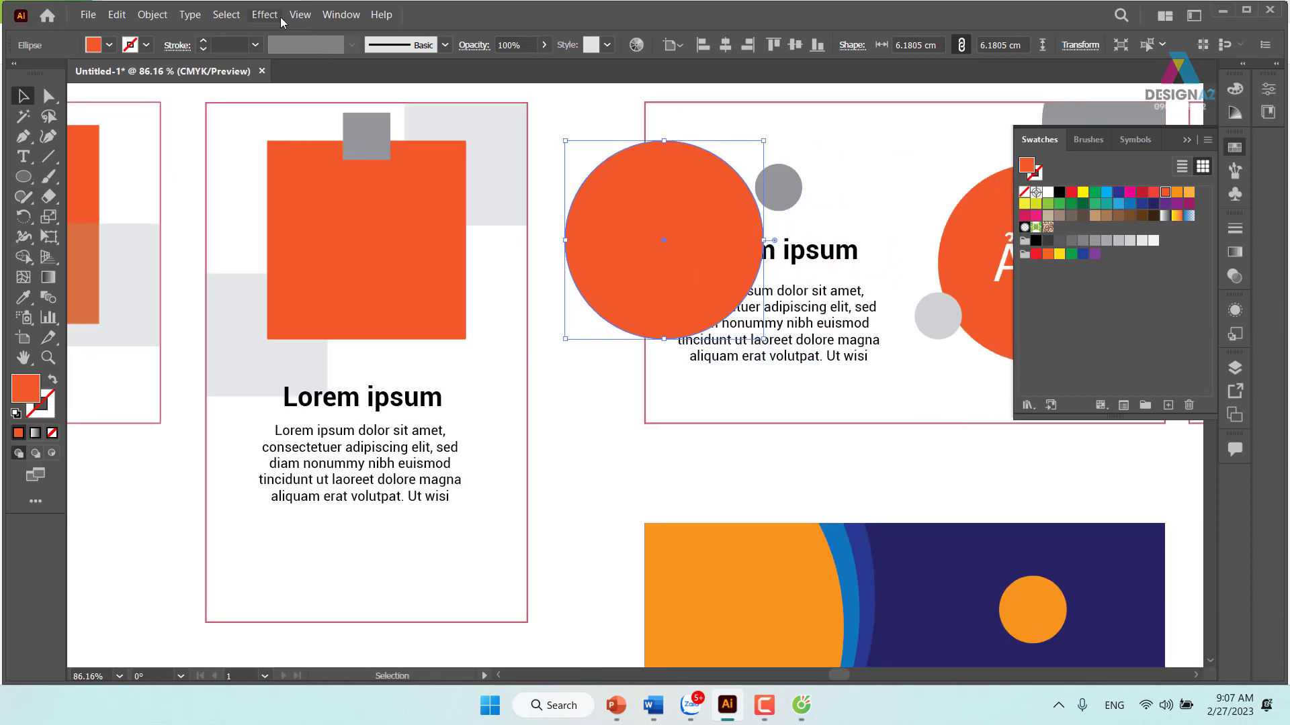
# Roughen the 6.18 cm orange circle with Smooth points, detail 2 and 7% size.
pyautogui.click(264, 14)
pyautogui.moveTo(313, 163)
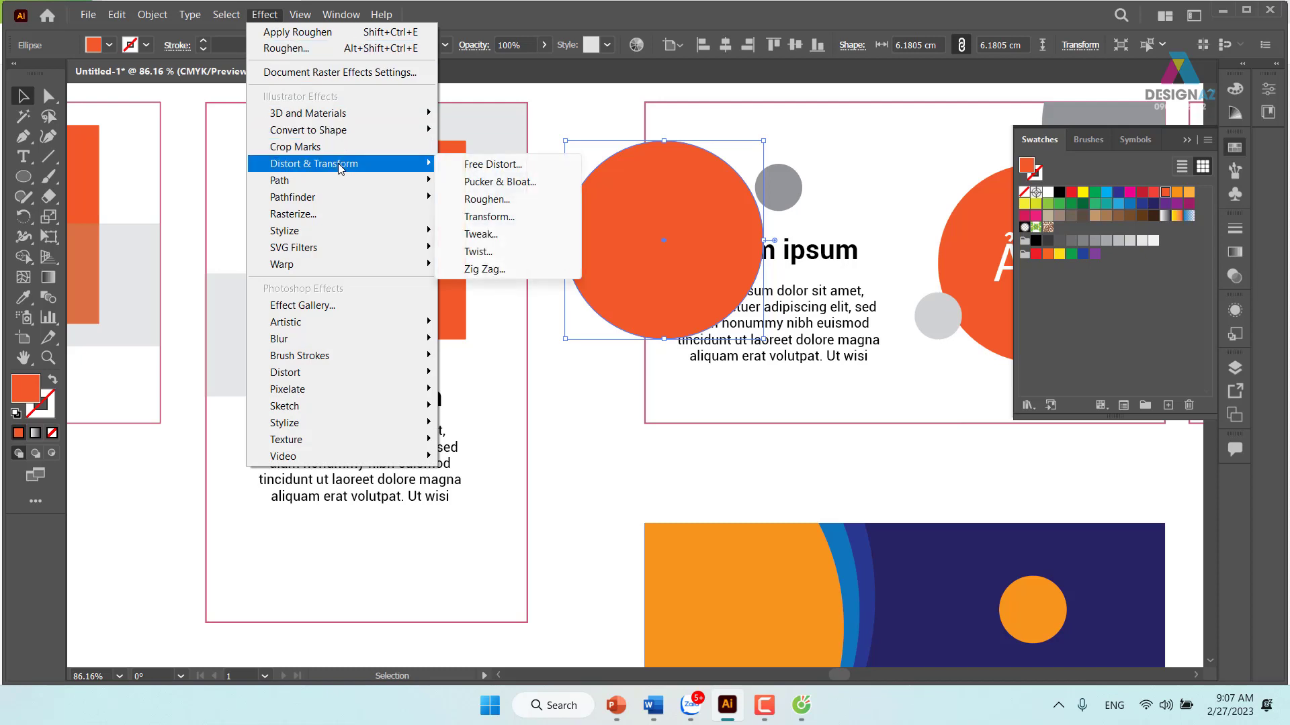
pyautogui.click(542, 199)
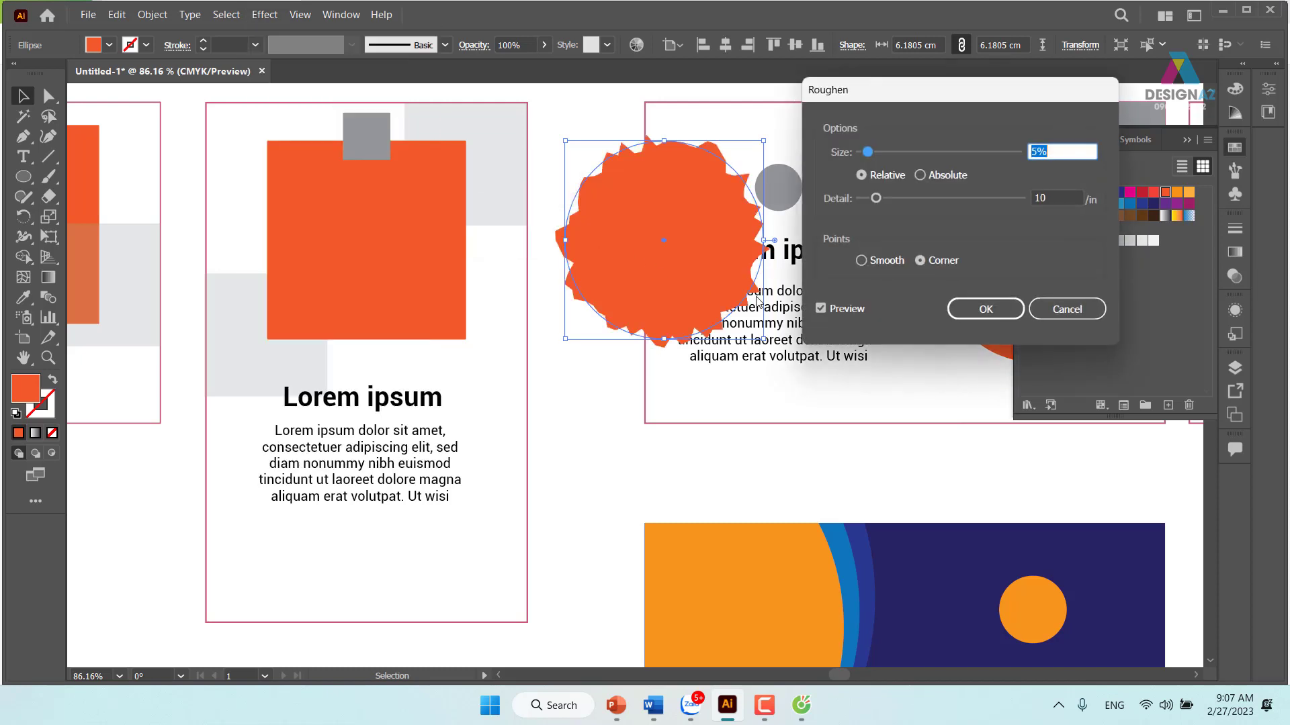
pyautogui.click(861, 261)
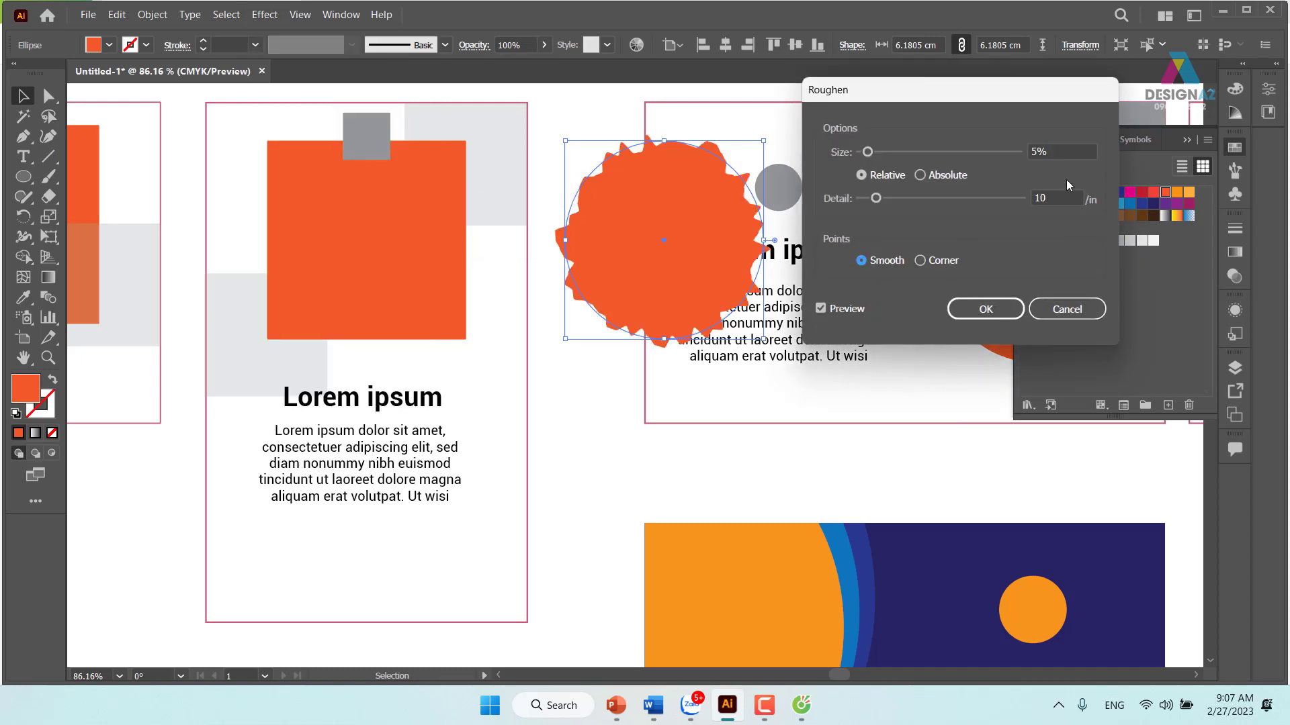
pyautogui.click(1059, 198)
pyautogui.press('Down')
pyautogui.press('Down')
pyautogui.press('Down')
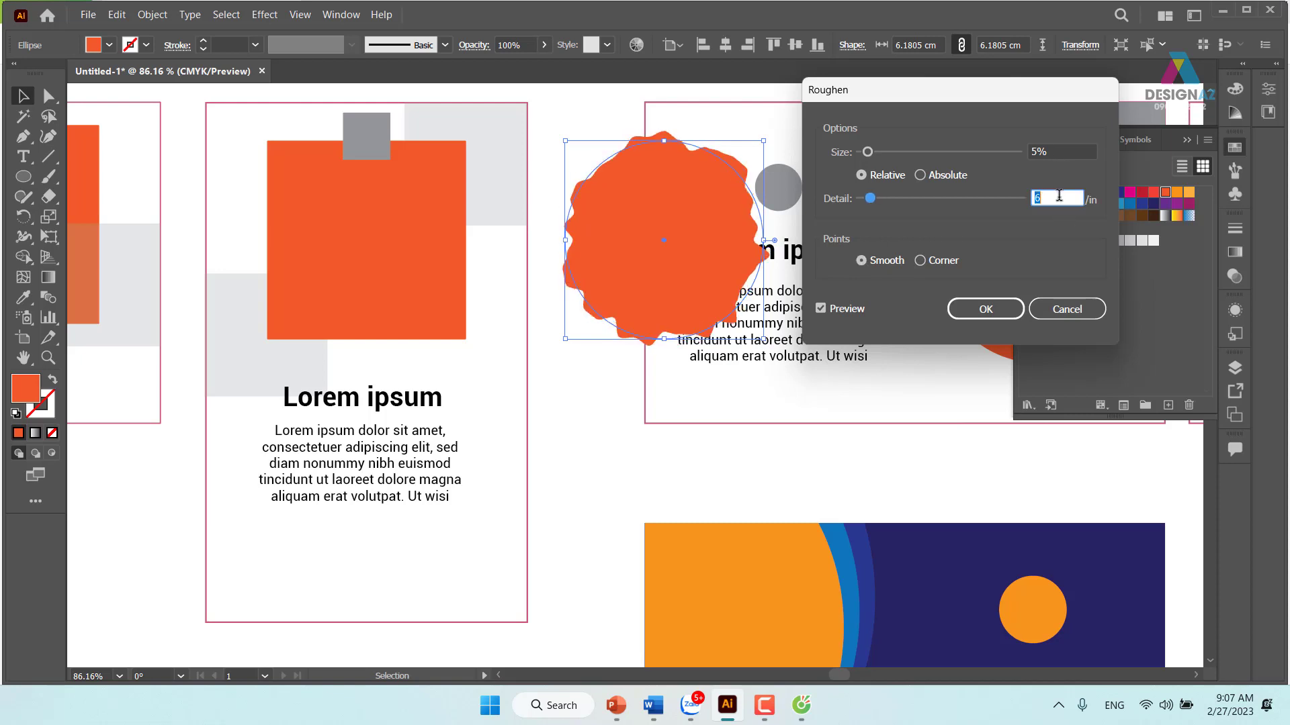
pyautogui.press('Down')
pyautogui.press('Down')
pyautogui.press('Down')
pyautogui.press('Down')
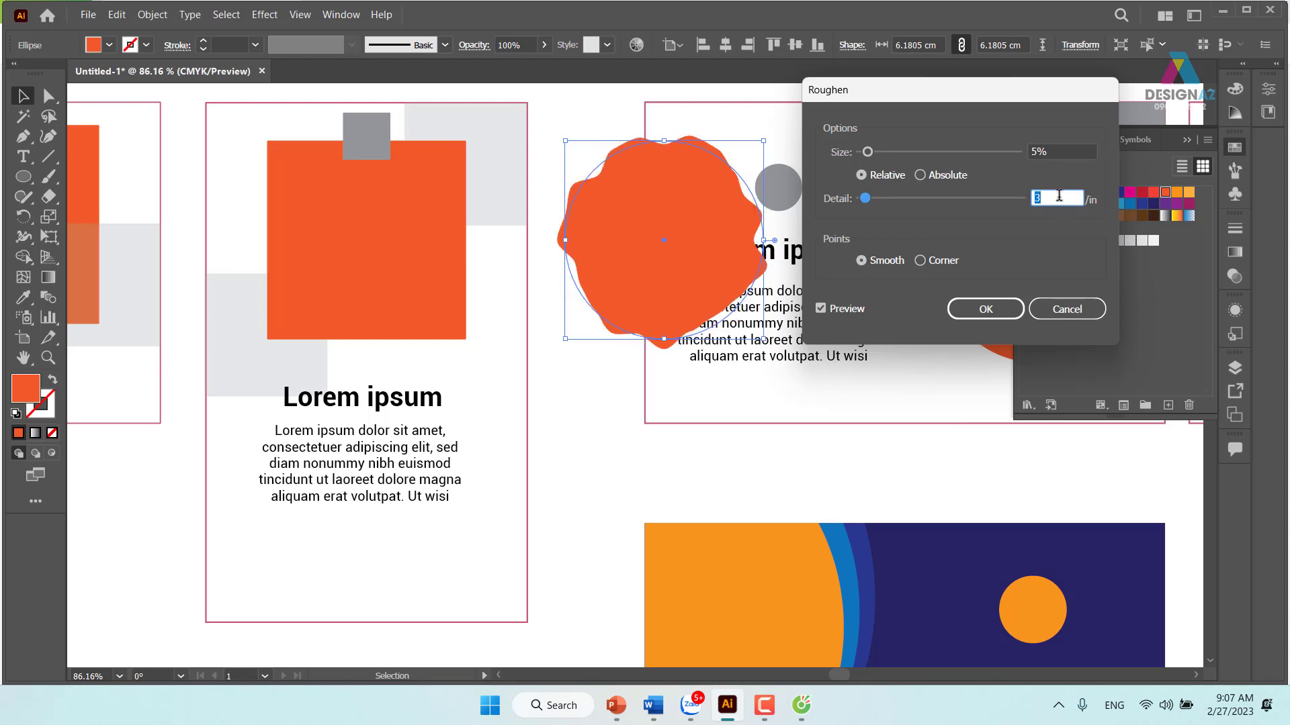
pyautogui.press('Down')
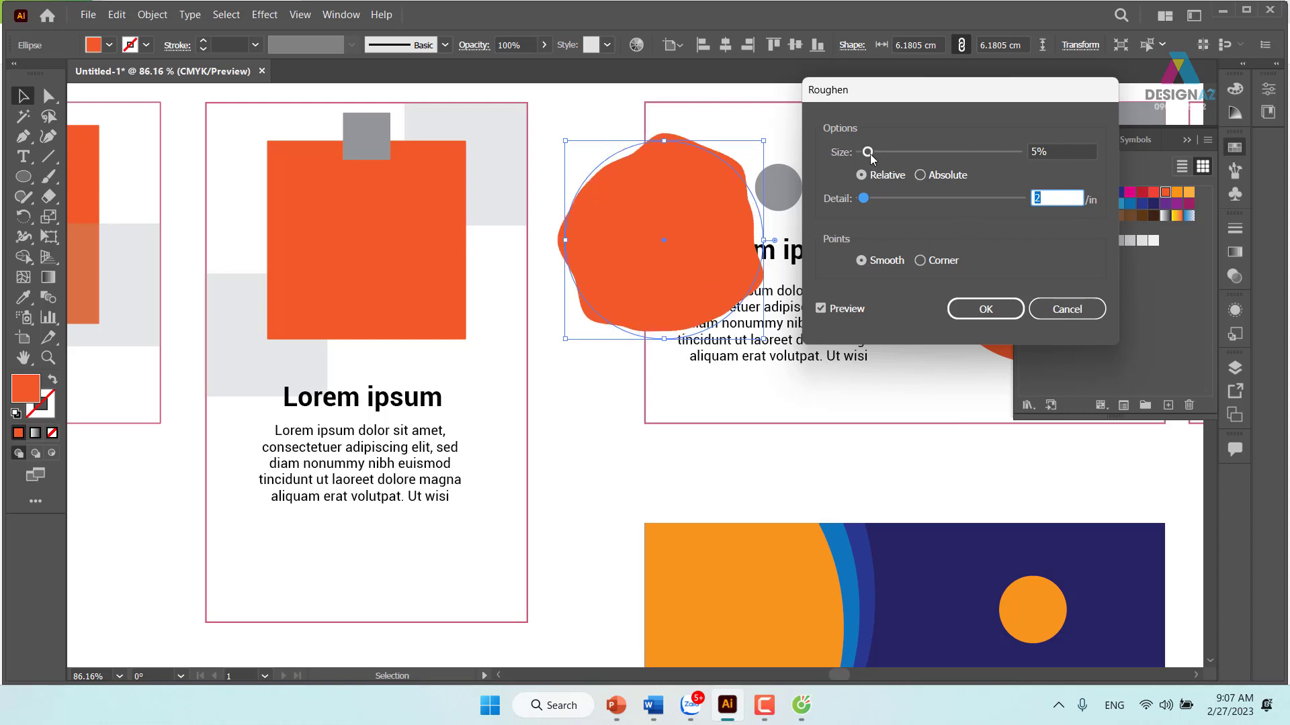
pyautogui.moveTo(868, 153); pyautogui.dragTo(871, 152)
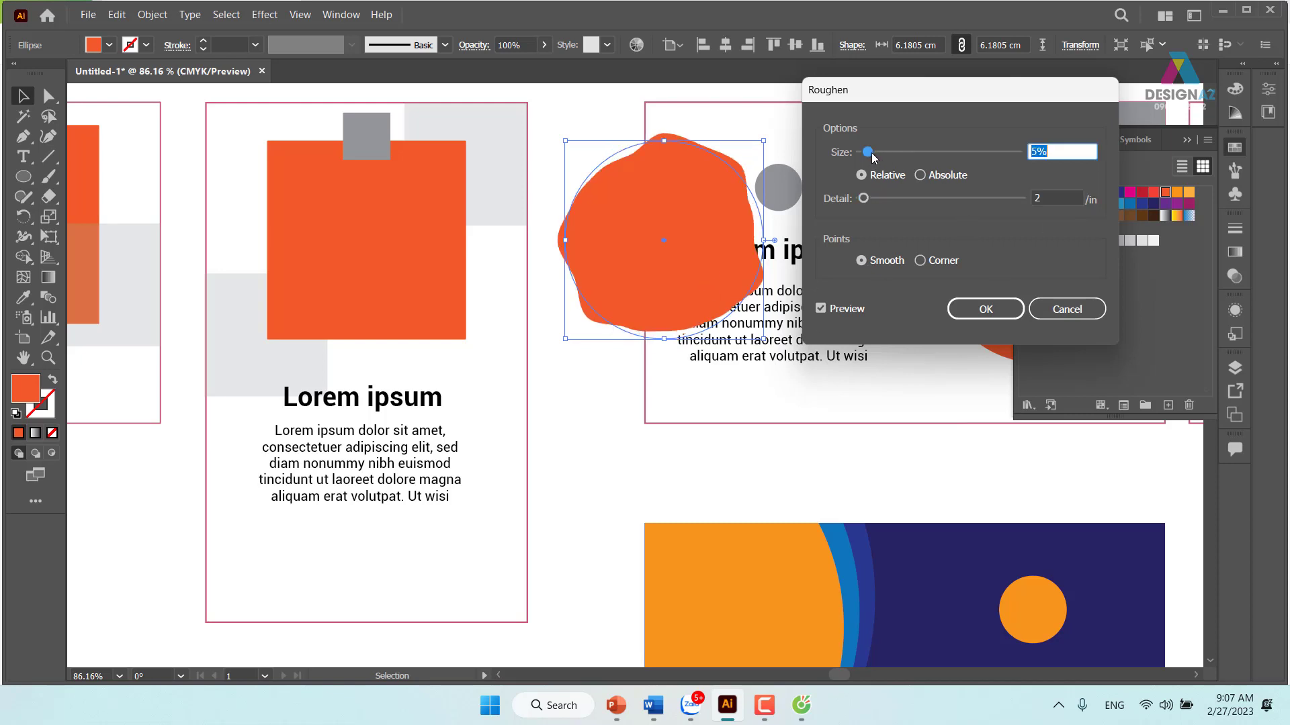
pyautogui.click(996, 313)
pyautogui.click(381, 293)
# Swap the orange square for the blob and round the small grey square, brought in front, into a circle.
pyautogui.press('Delete')
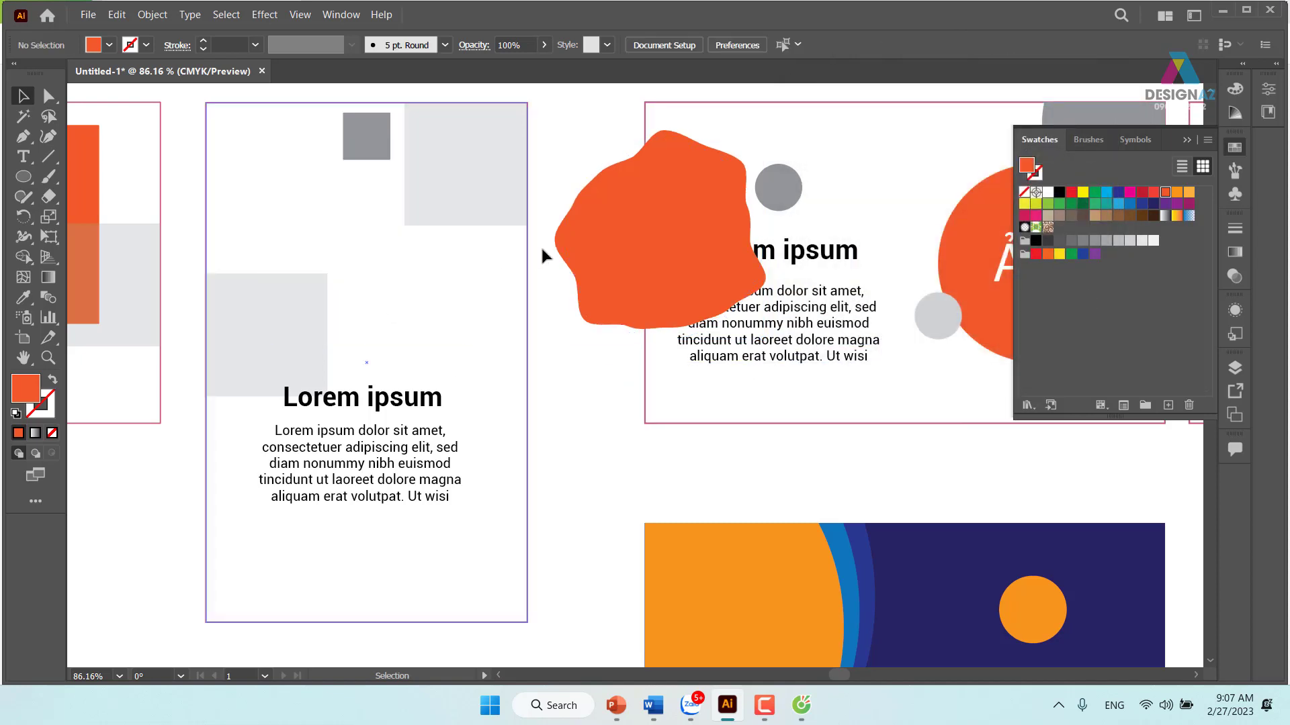
pyautogui.moveTo(598, 245); pyautogui.dragTo(352, 255)
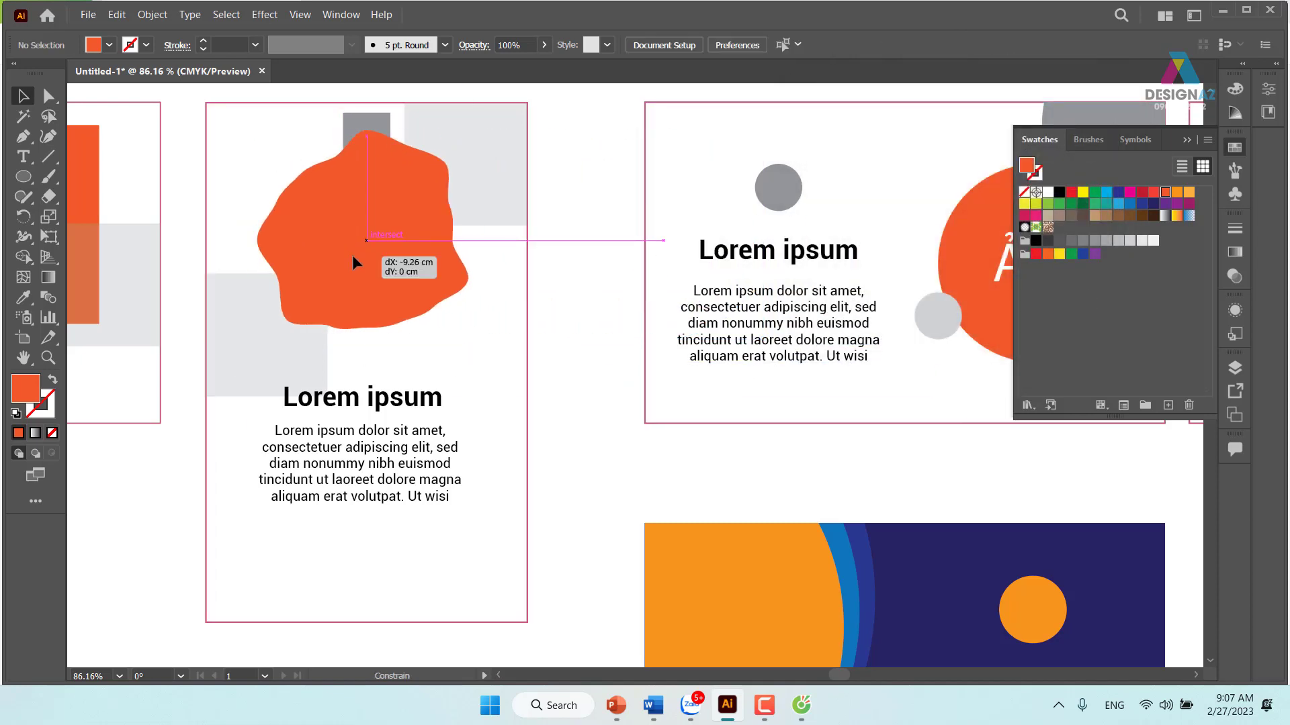
pyautogui.click(359, 129)
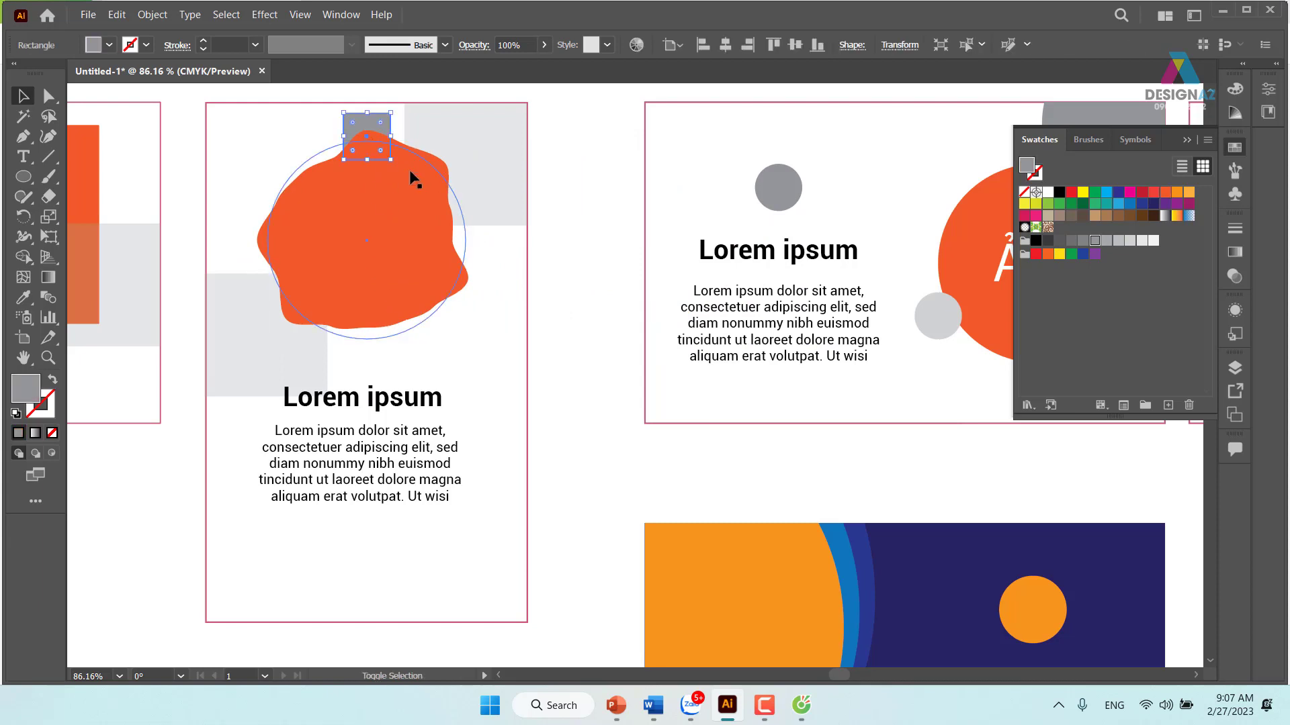
pyautogui.hotkey('ctrl', 'shift', ']')
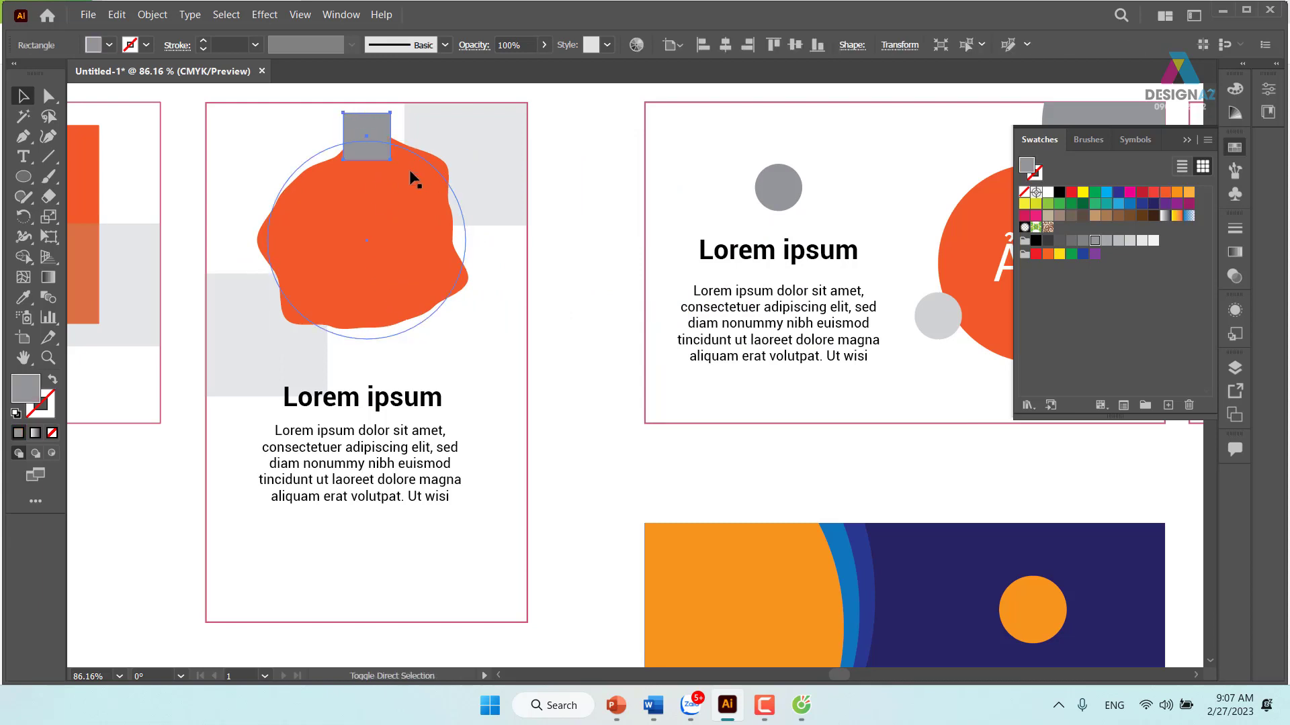
pyautogui.moveTo(380, 148); pyautogui.dragTo(352, 122)
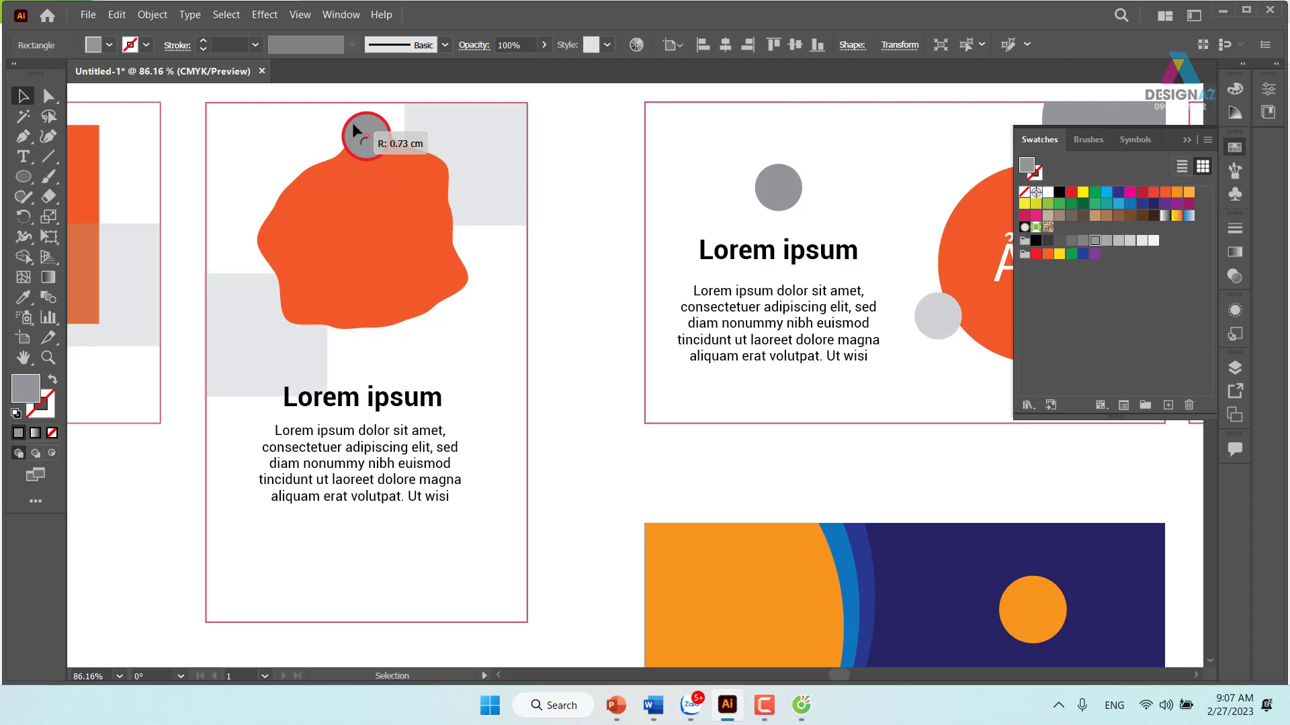
pyautogui.click(435, 98)
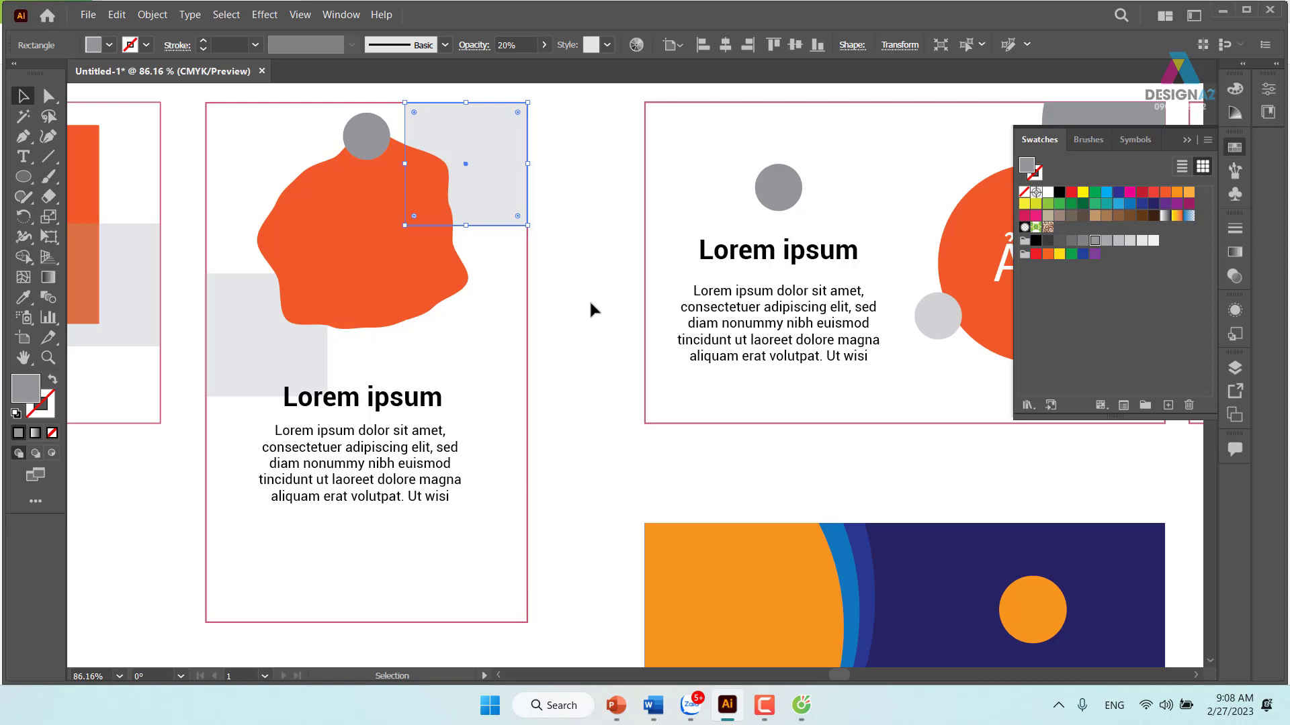
# Zoom out to 33.33% and centre all the card artboards in view.
pyautogui.hotkey('ctrl', '-')
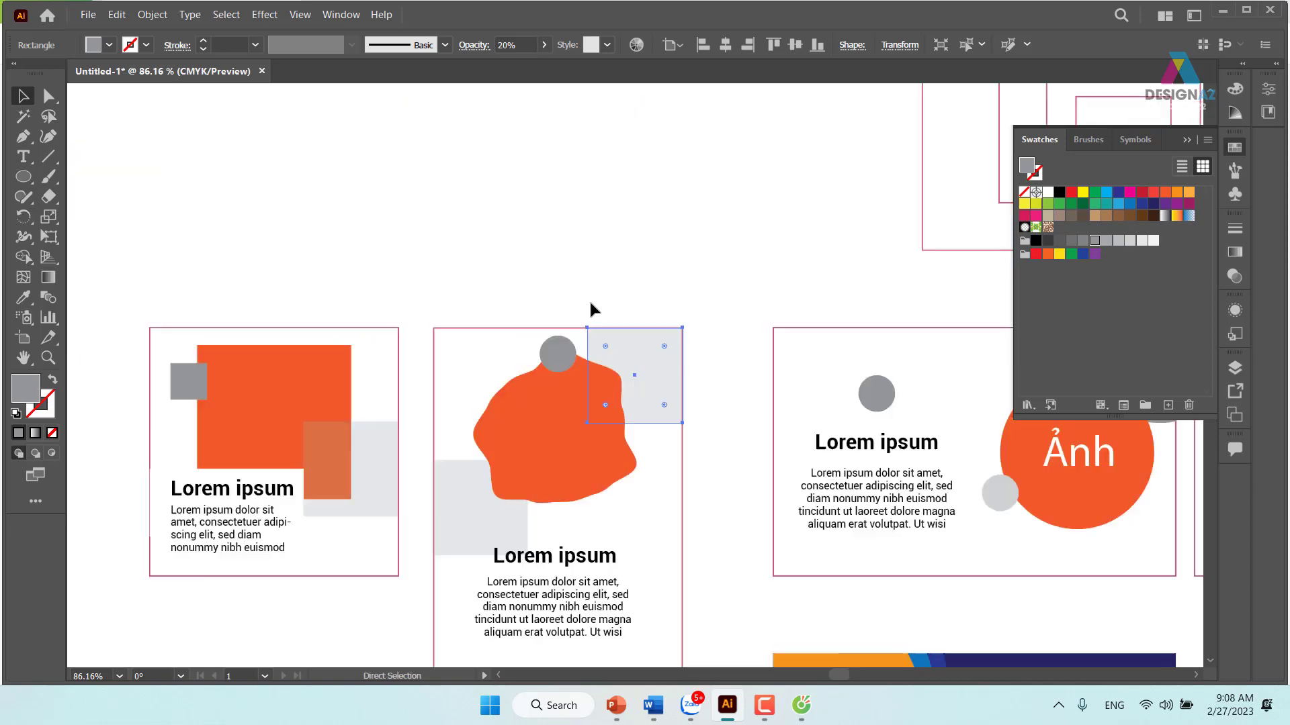
pyautogui.hotkey('ctrl', '-')
pyautogui.hotkey('ctrl', '-')
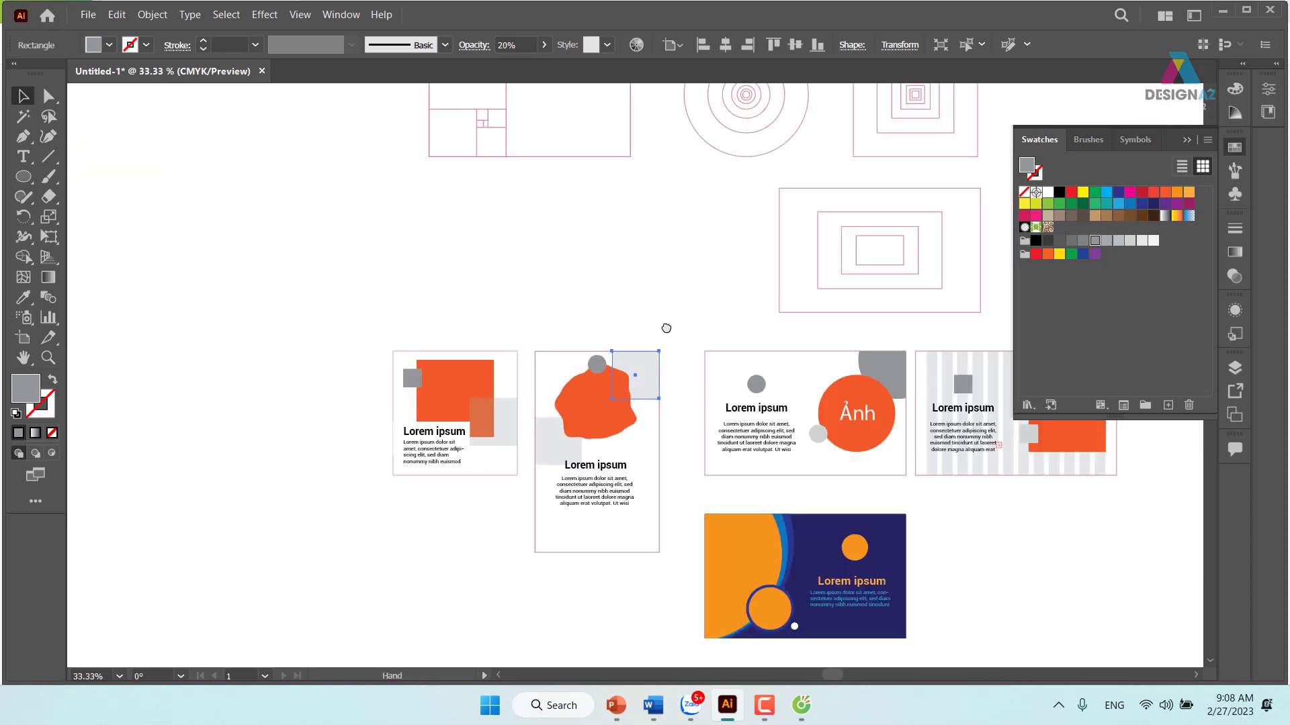
pyautogui.moveTo(662, 334); pyautogui.dragTo(460, 240)
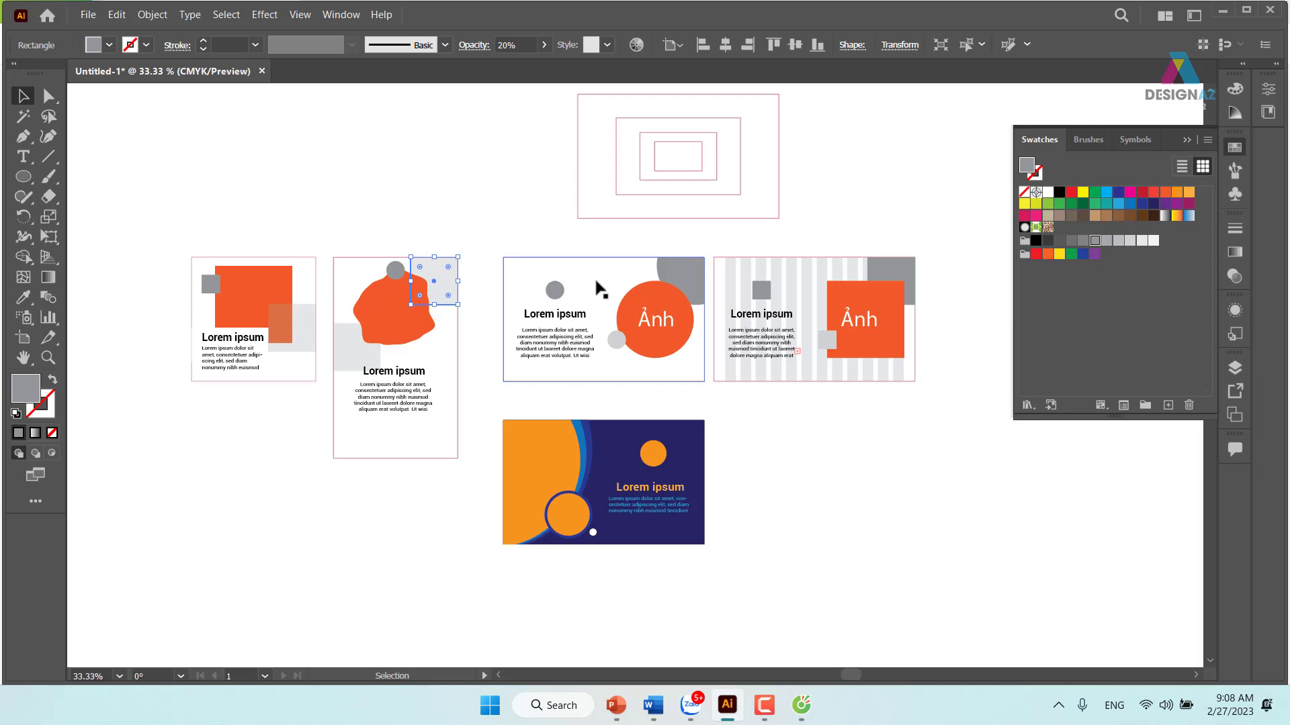
pyautogui.click(483, 191)
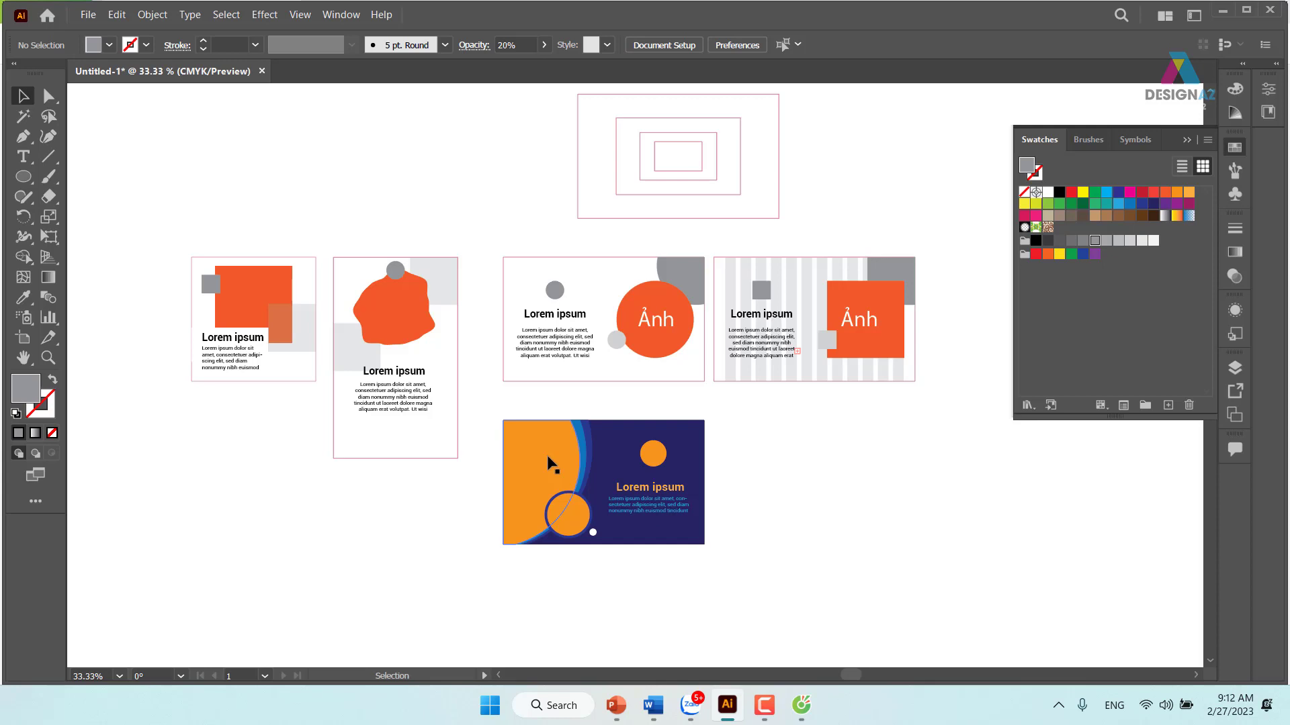
pyautogui.click(766, 705)
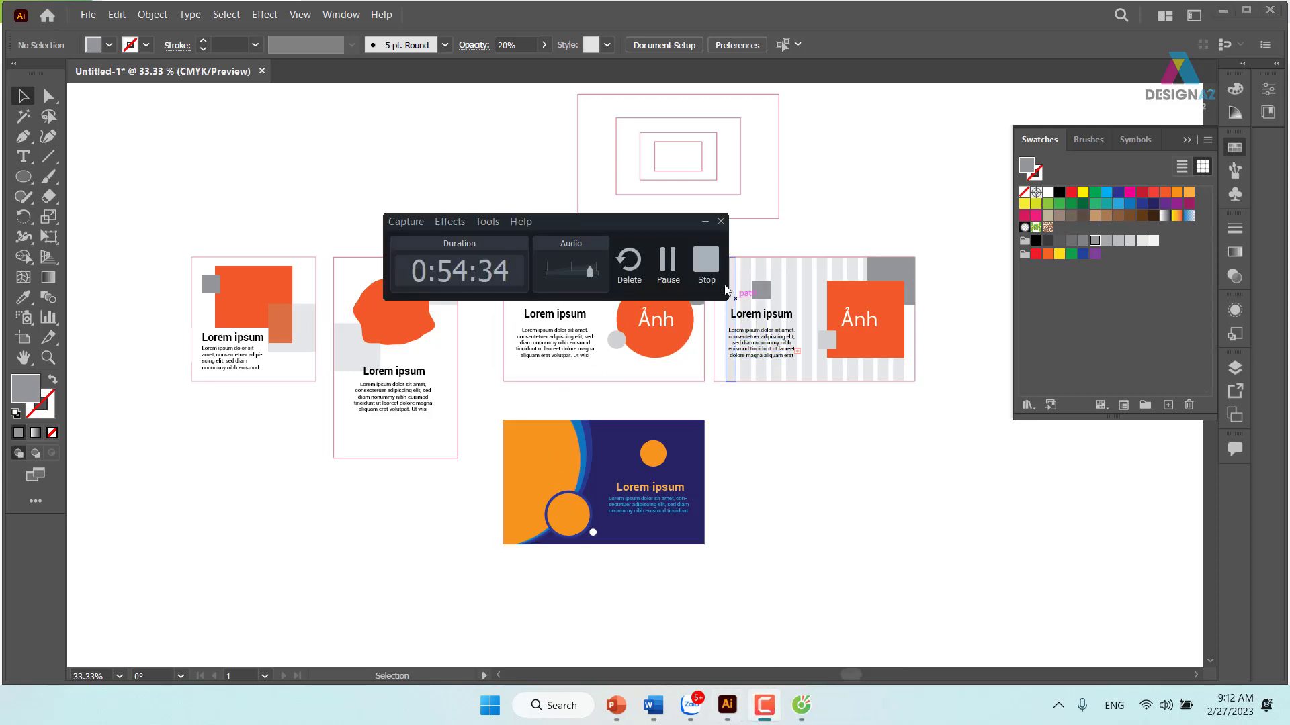